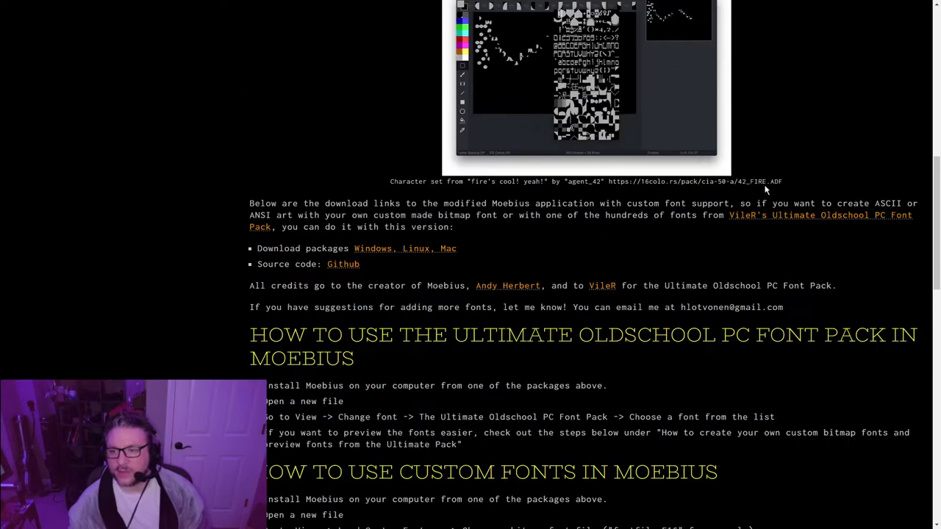
pyautogui.scroll(-3, 588, 265)
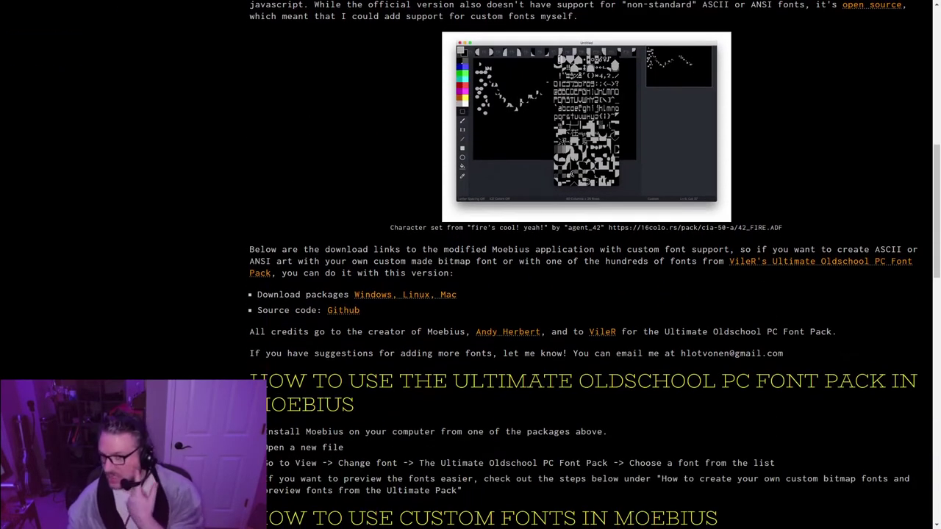
pyautogui.scroll(-3, 524, 256)
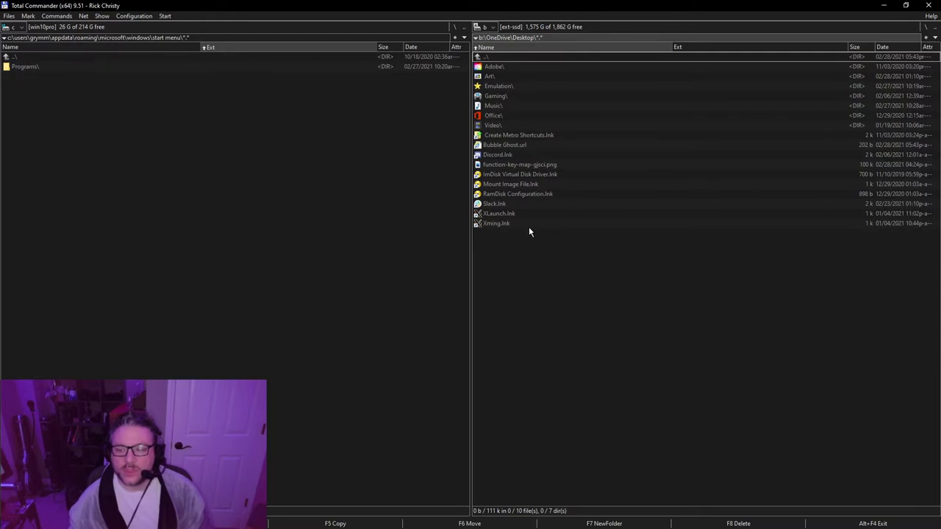
pyautogui.click(311, 301)
pyautogui.click(564, 308)
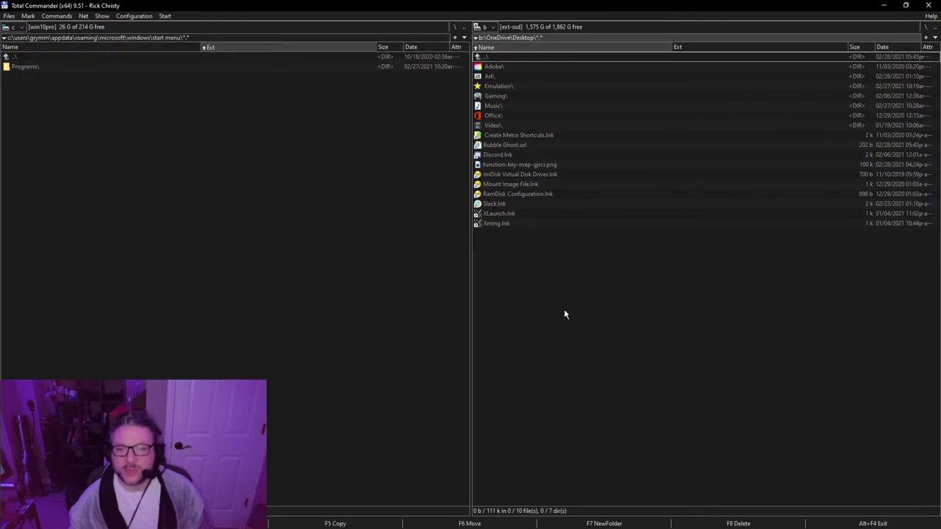
# Open the TEXT MODE folder inside the desktop's Art folder
pyautogui.doubleClick(492, 77)
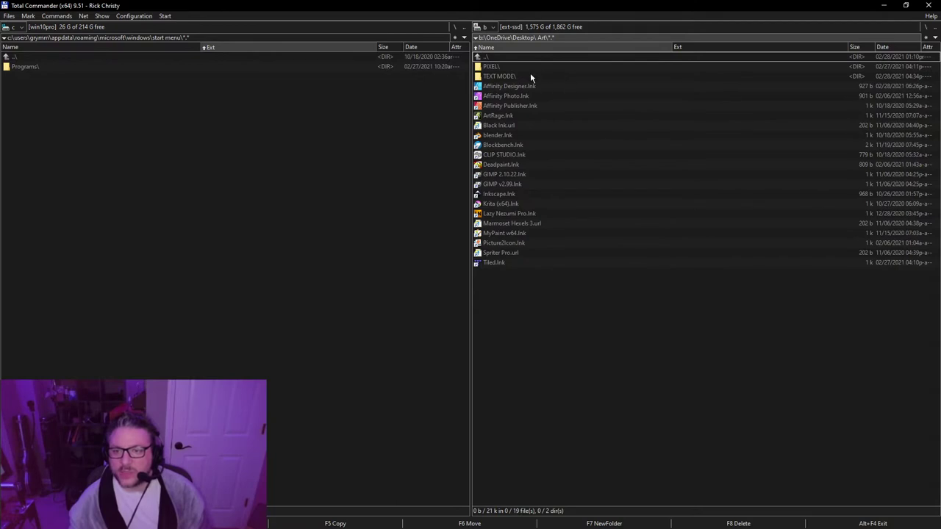
pyautogui.doubleClick(530, 74)
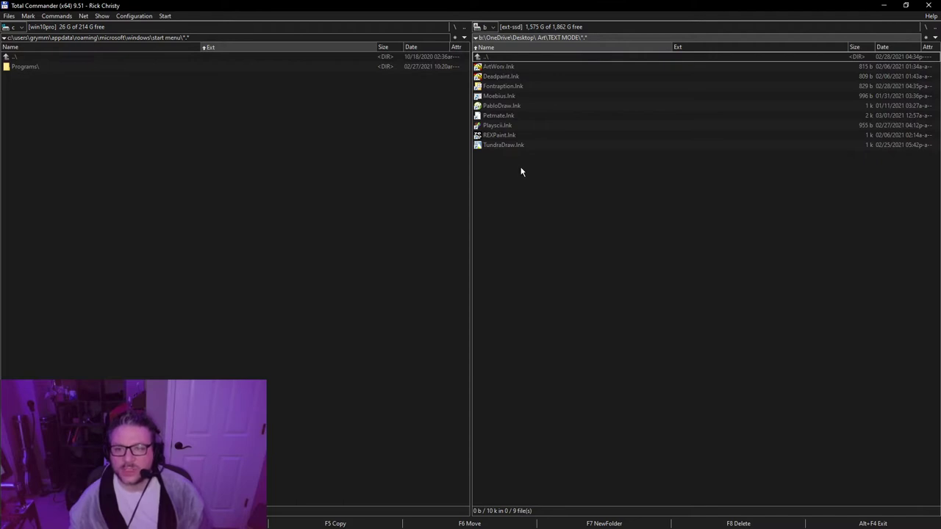
# Try to launch Moebius from its existing shortcut in the TEXT MODE folder
pyautogui.click(497, 95)
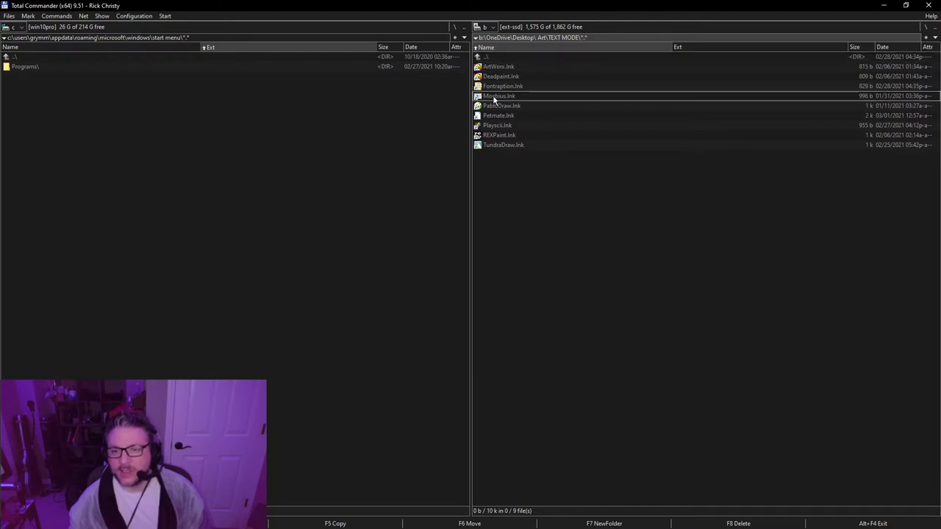
pyautogui.doubleClick(492, 95)
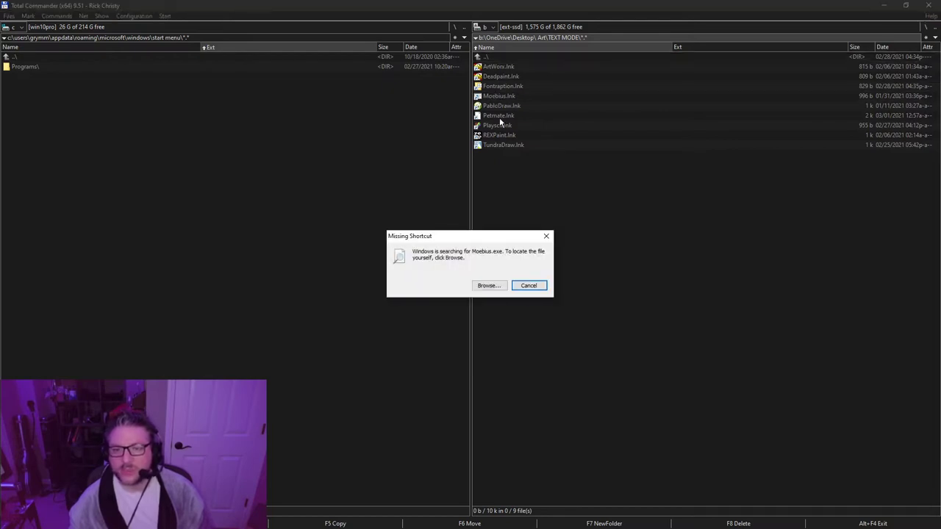
pyautogui.click(540, 285)
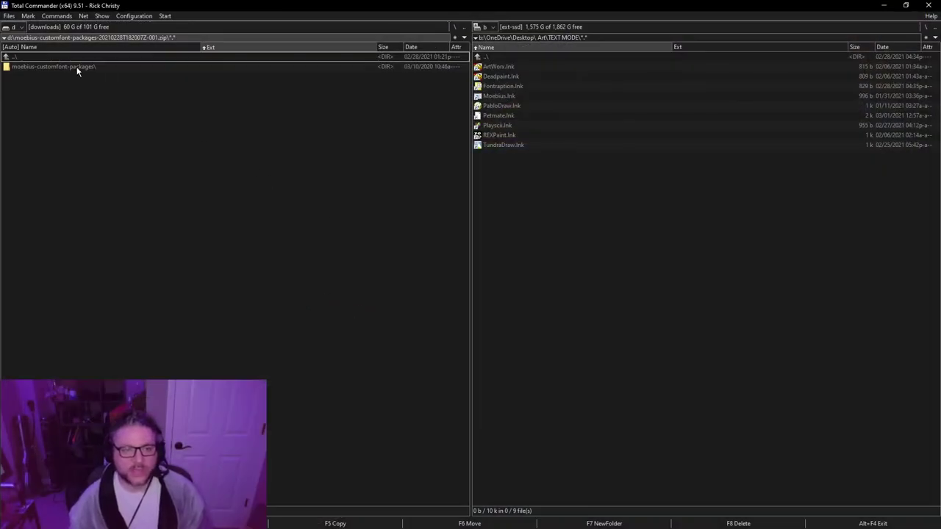
# Extract Moebius.exe from the archive's moebius-customfont-packages folder into the TEXT MODE folder and delete the old Moebius.lnk shortcut there
pyautogui.doubleClick(73, 66)
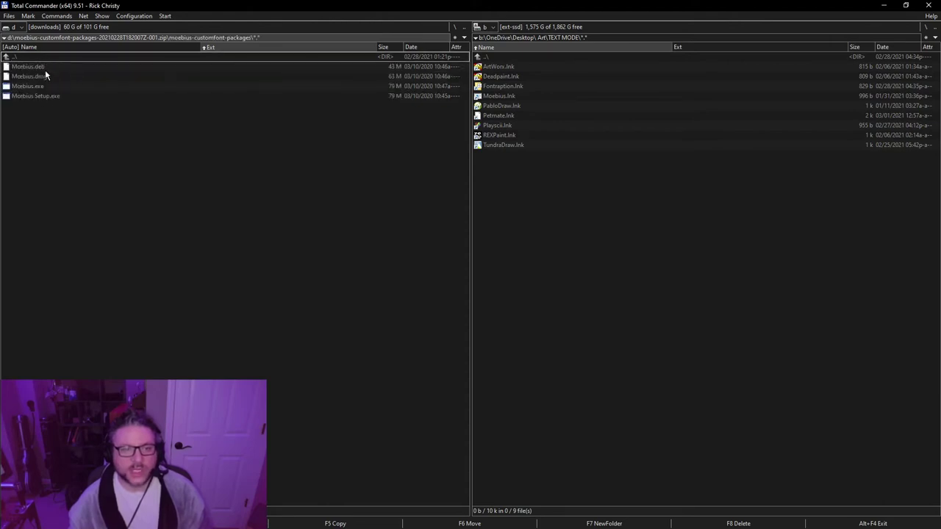
pyautogui.click(54, 86)
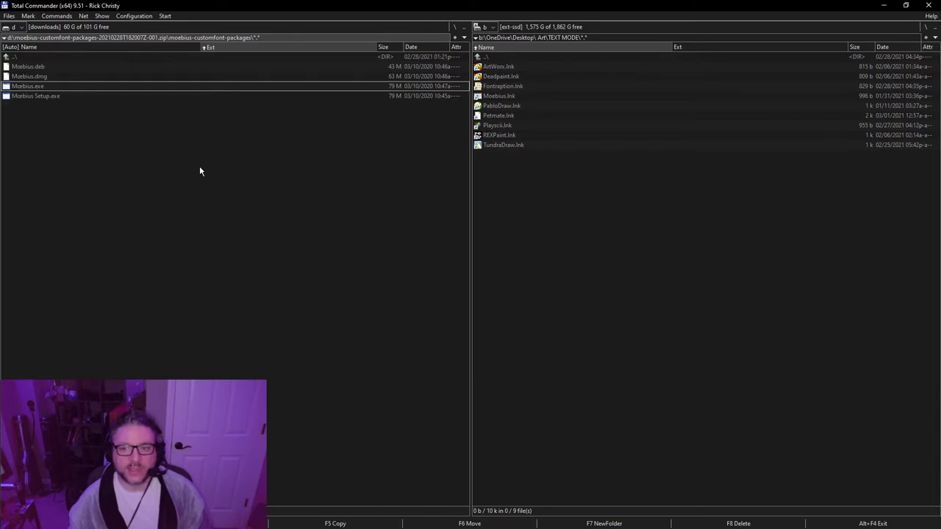
pyautogui.click(515, 116)
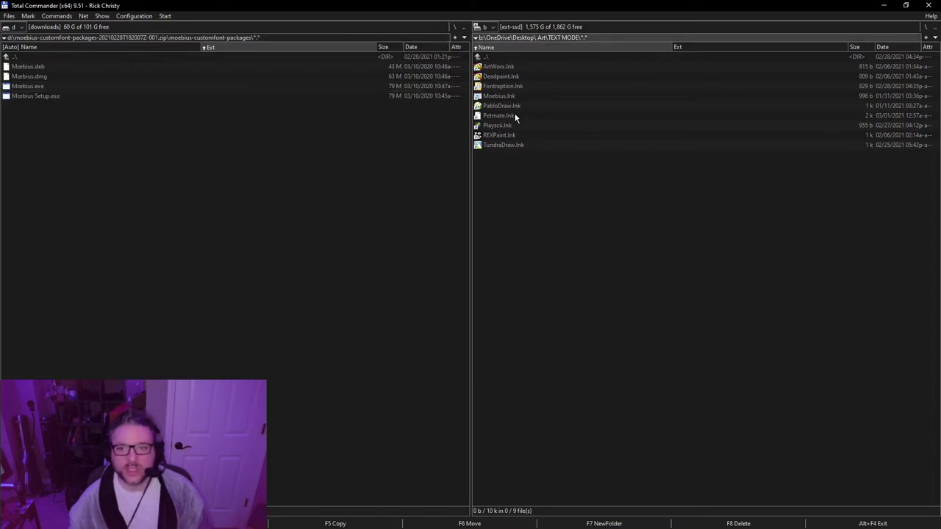
pyautogui.click(513, 97)
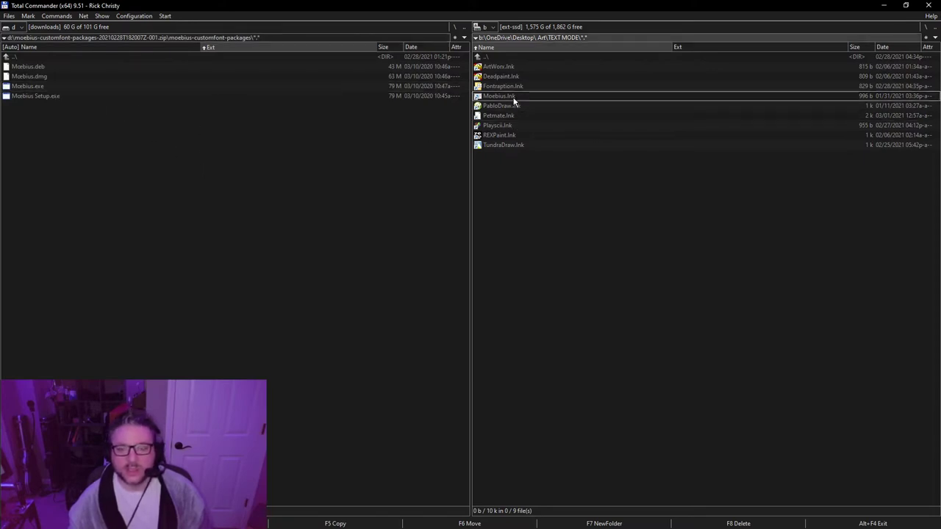
pyautogui.click(152, 87)
pyautogui.press('F5')
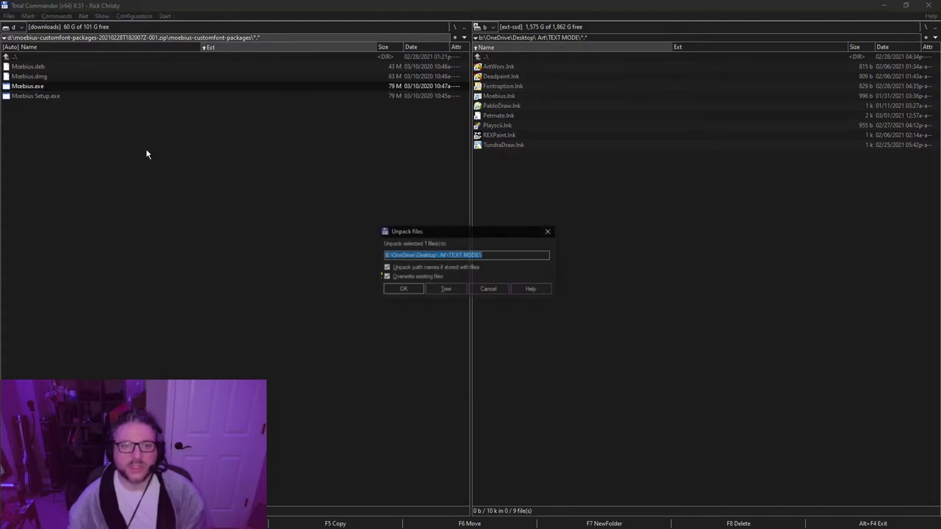
pyautogui.press('Return')
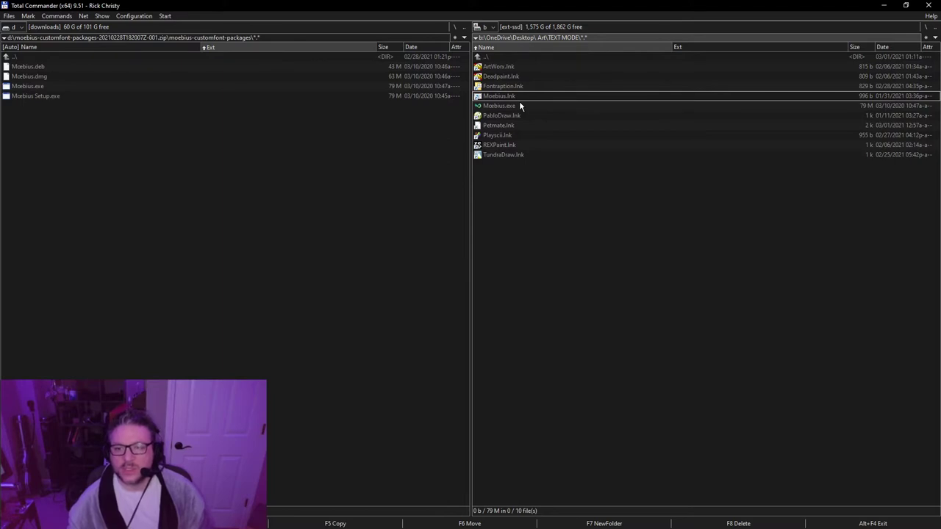
pyautogui.press('Delete')
pyautogui.press('Return')
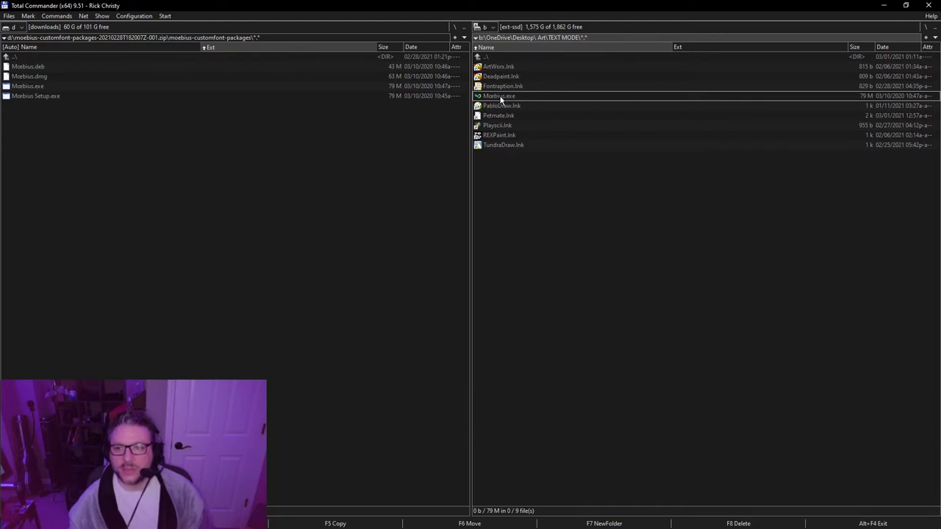
# Launch the extracted Moebius.exe and create a new document
pyautogui.doubleClick(500, 99)
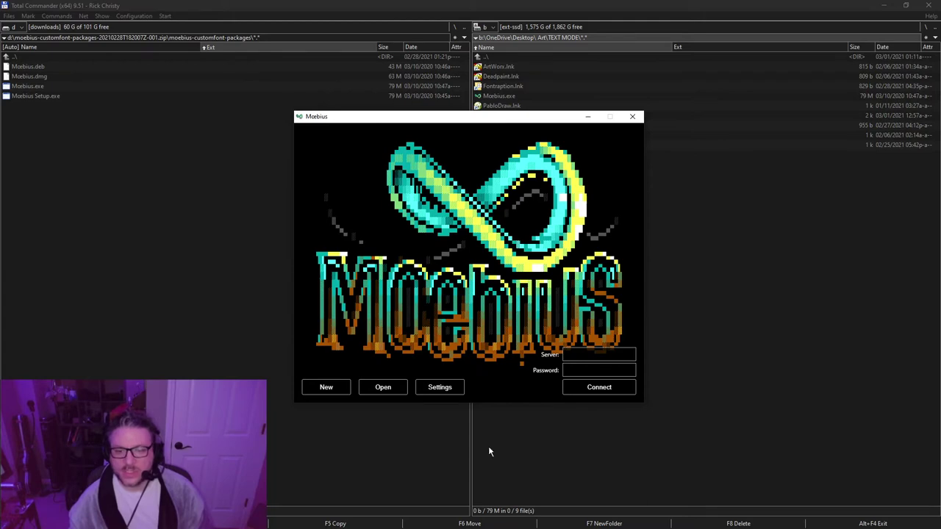
pyautogui.click(327, 387)
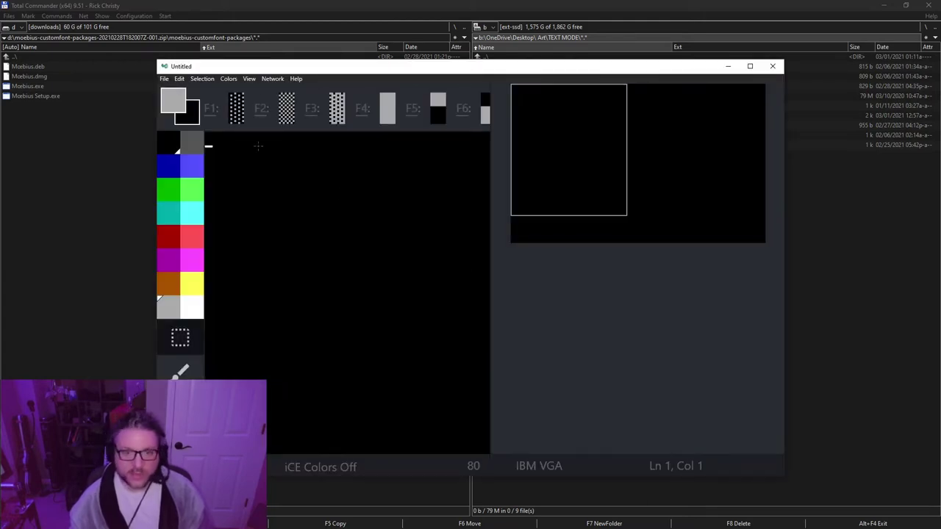
# Reset the document to the default font and set the canvas zoom to actual size
pyautogui.click(250, 80)
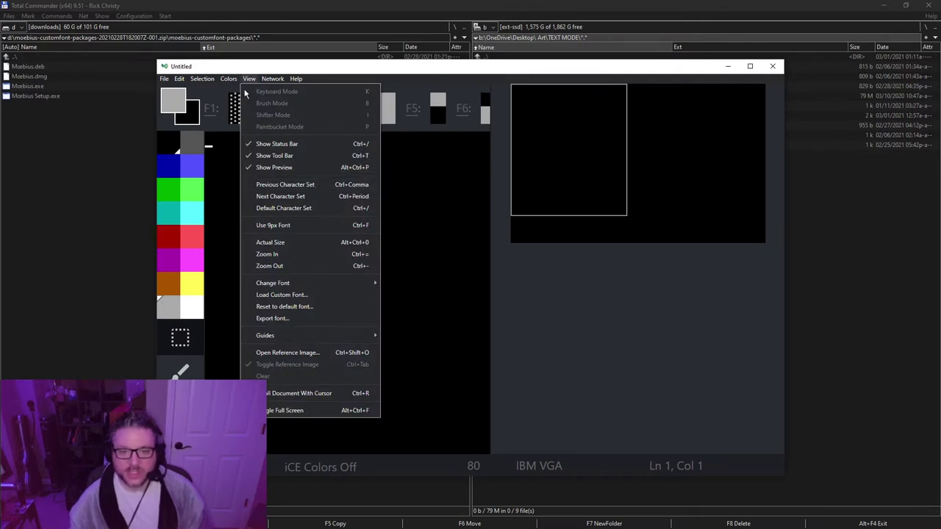
pyautogui.moveTo(310, 285)
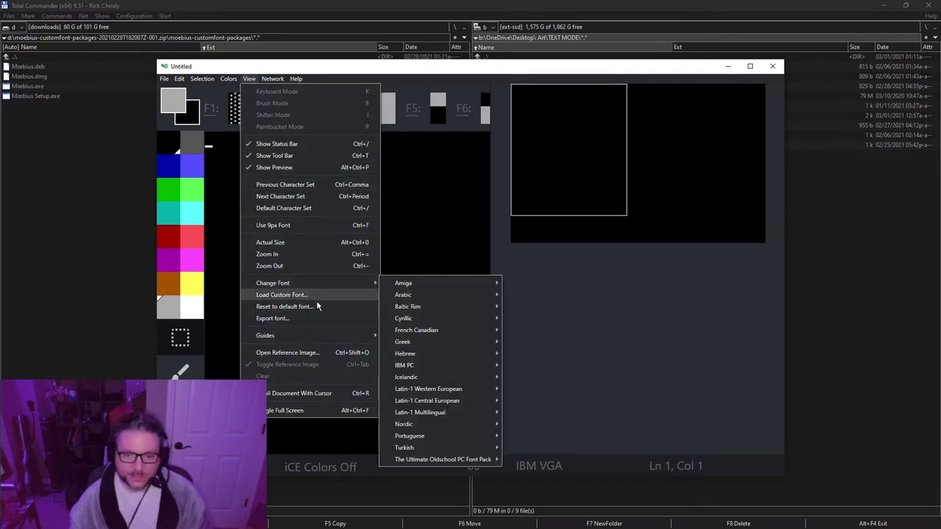
pyautogui.click(309, 306)
pyautogui.click(248, 78)
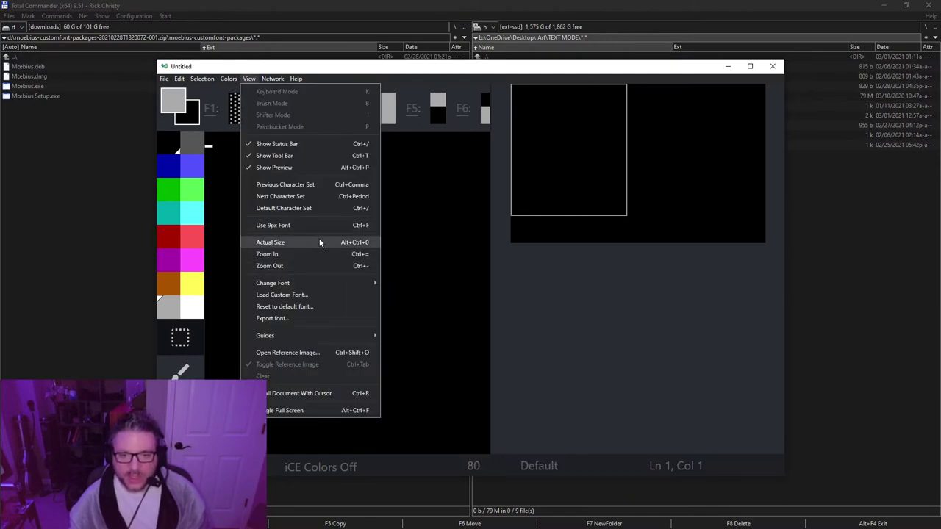
pyautogui.click(318, 242)
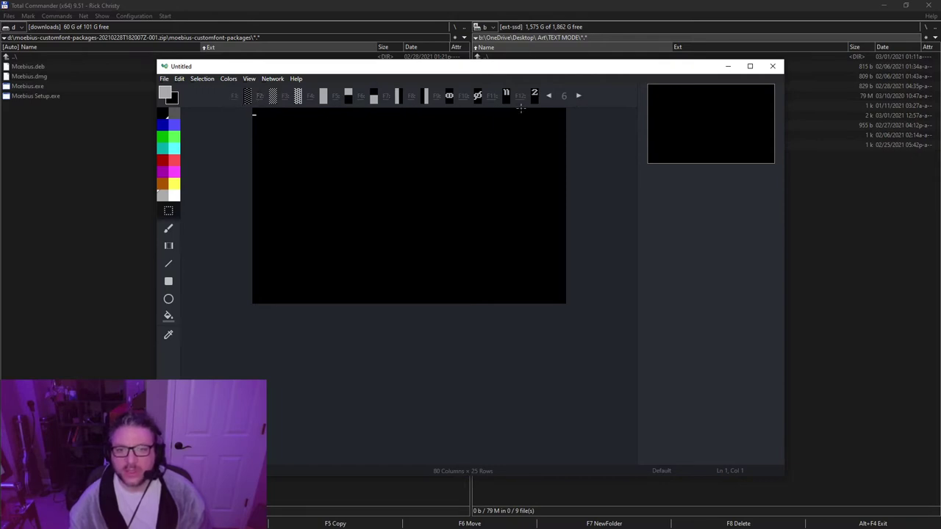
# Display the character table of the default font to examine its glyphs, and hide it again
pyautogui.click(234, 100)
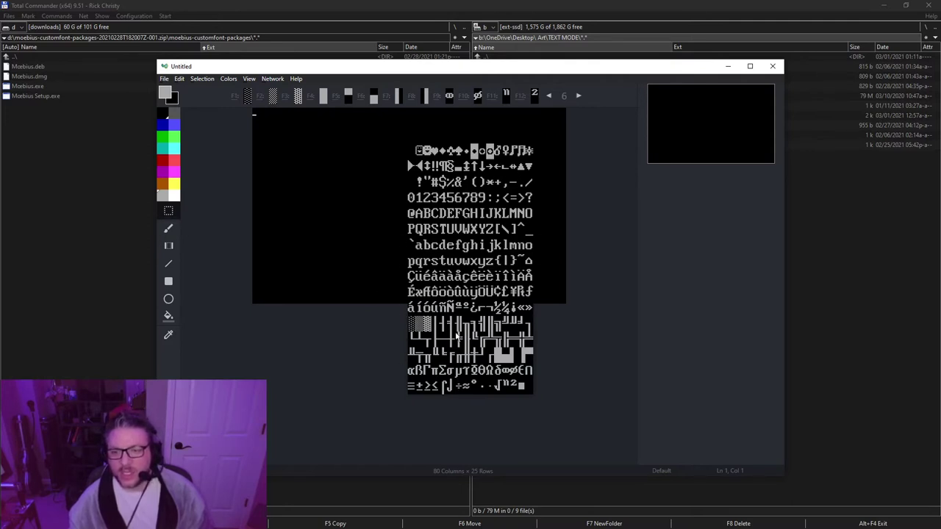
pyautogui.click(234, 96)
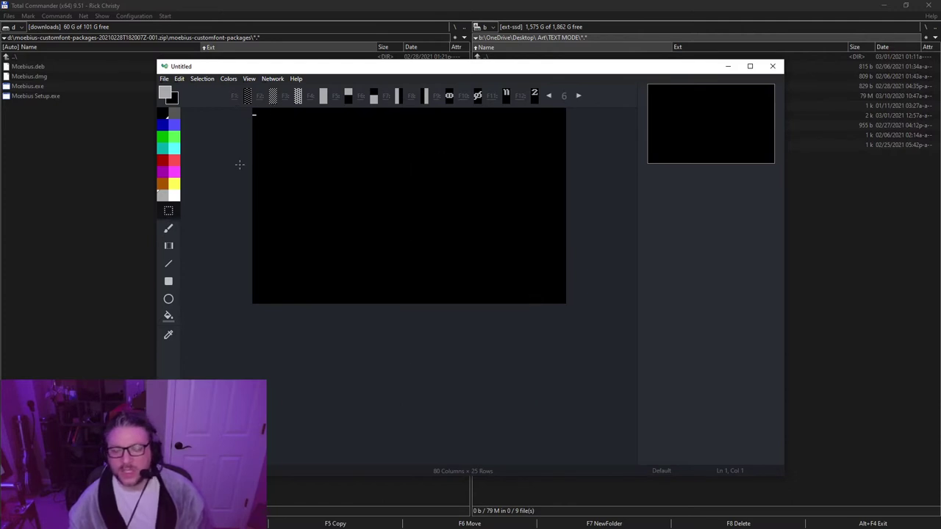
# Check the browser page's instructions on using the Ultimate Oldschool PC Font Pack, and return to the untitled Moebius document
pyautogui.click(727, 66)
pyautogui.click(881, 8)
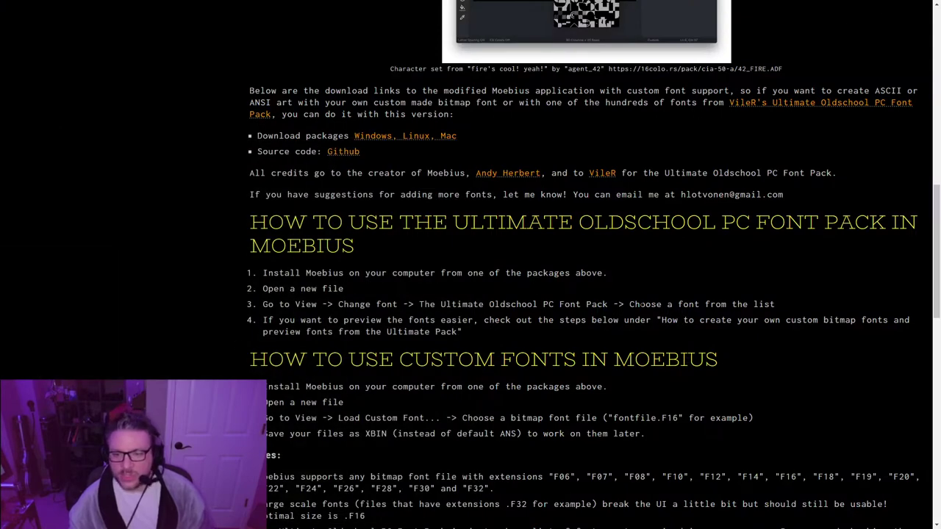
pyautogui.hotkey('alt', 'Tab')
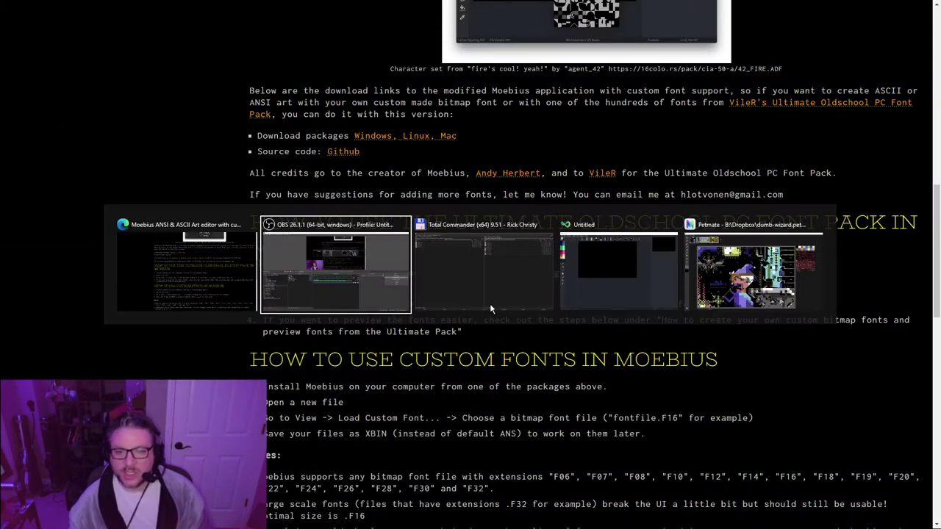
pyautogui.click(618, 265)
# Change the document's font to ARTX.F16 (8×16) from The Ultimate Oldschool PC Font Pack
pyautogui.click(250, 79)
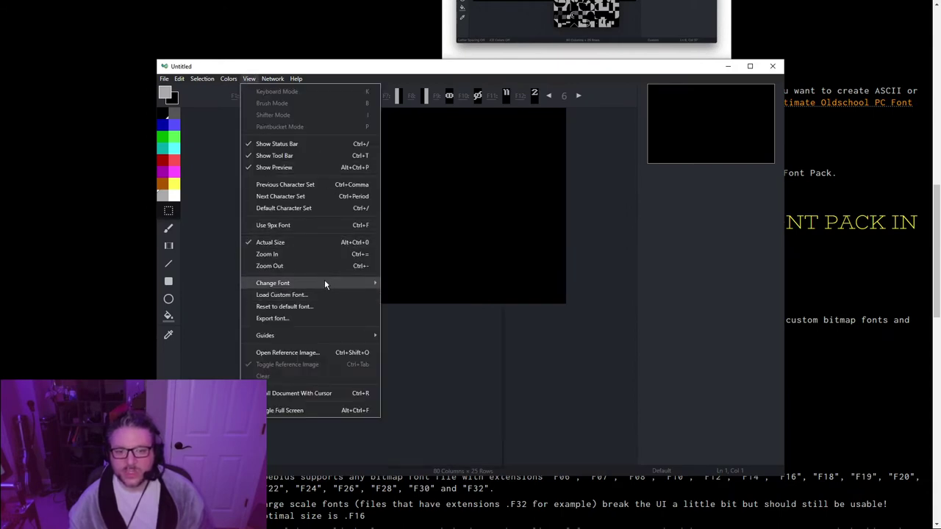
pyautogui.moveTo(324, 281)
pyautogui.moveTo(429, 284)
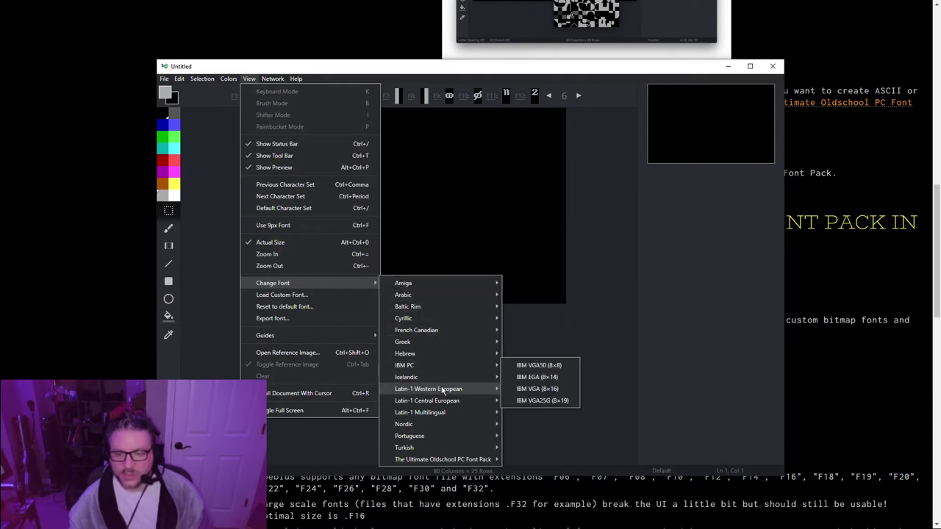
pyautogui.moveTo(439, 370)
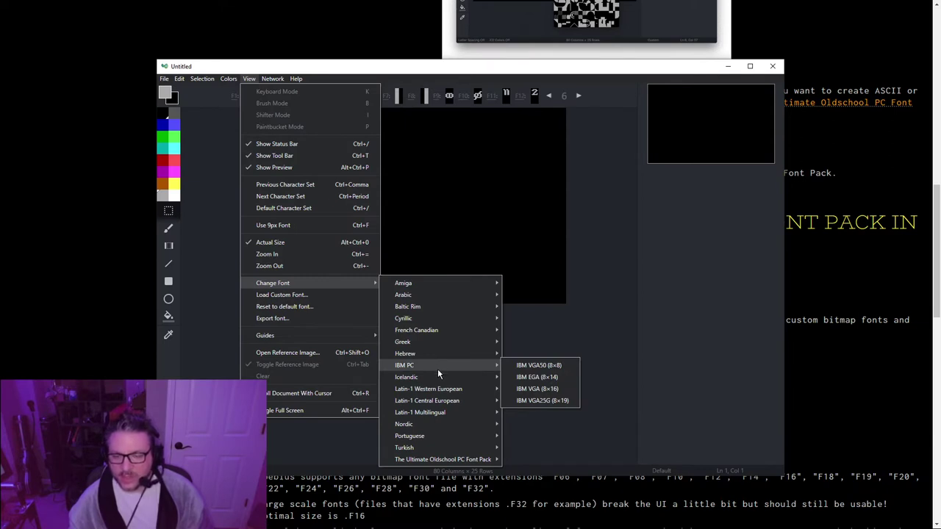
pyautogui.moveTo(451, 459)
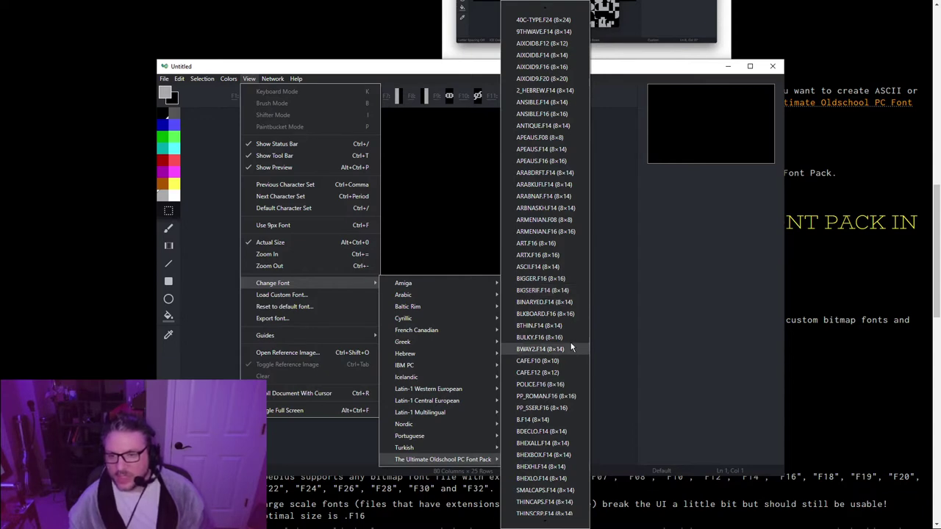
pyautogui.click(550, 255)
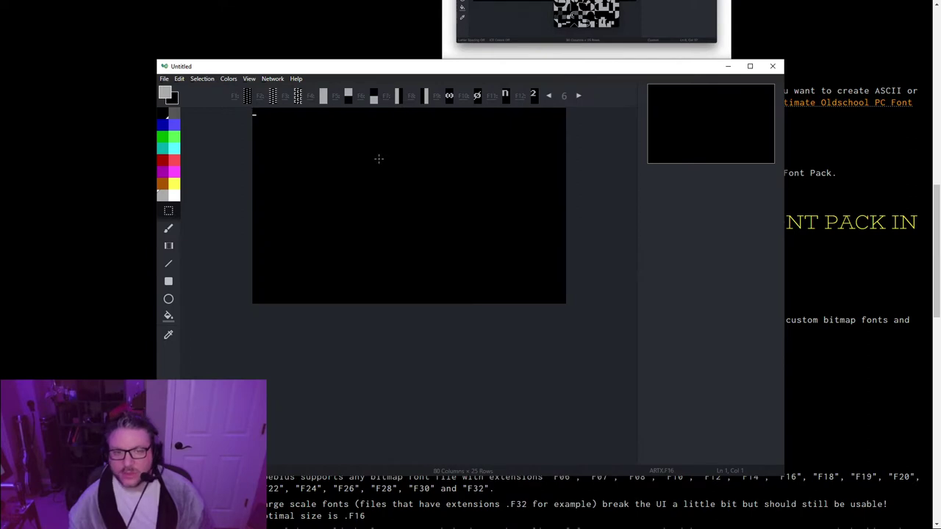
# Display the new font's character table and write "LOOK AT THIS FUNKINESS!" near the middle of the canvas
pyautogui.click(234, 98)
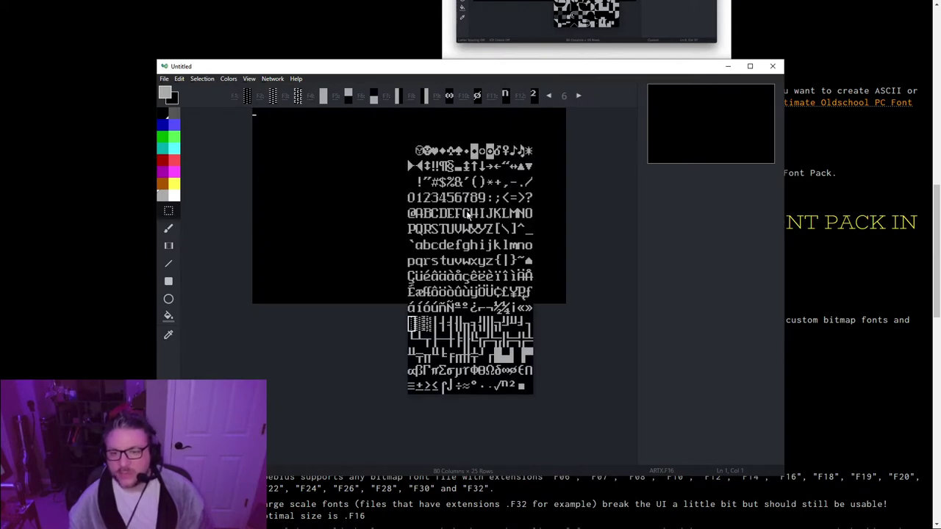
pyautogui.click(335, 198)
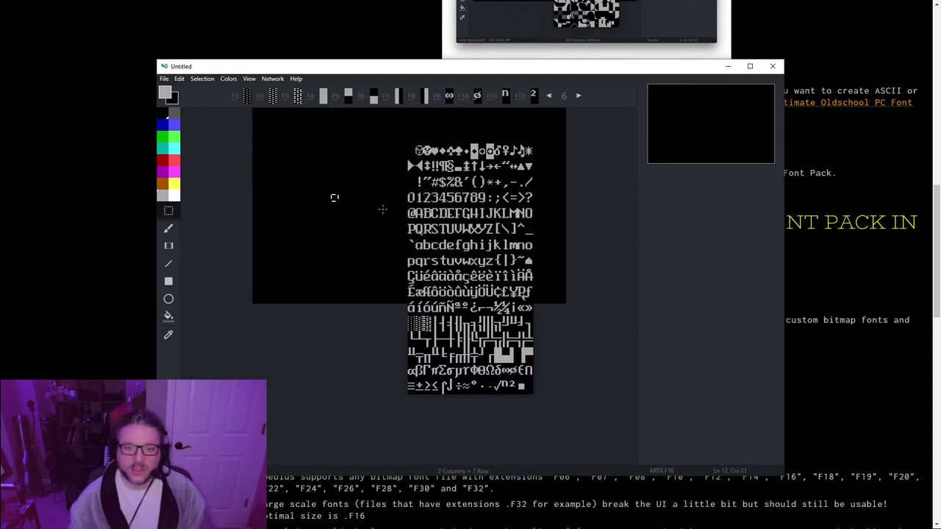
pyautogui.write('AT')
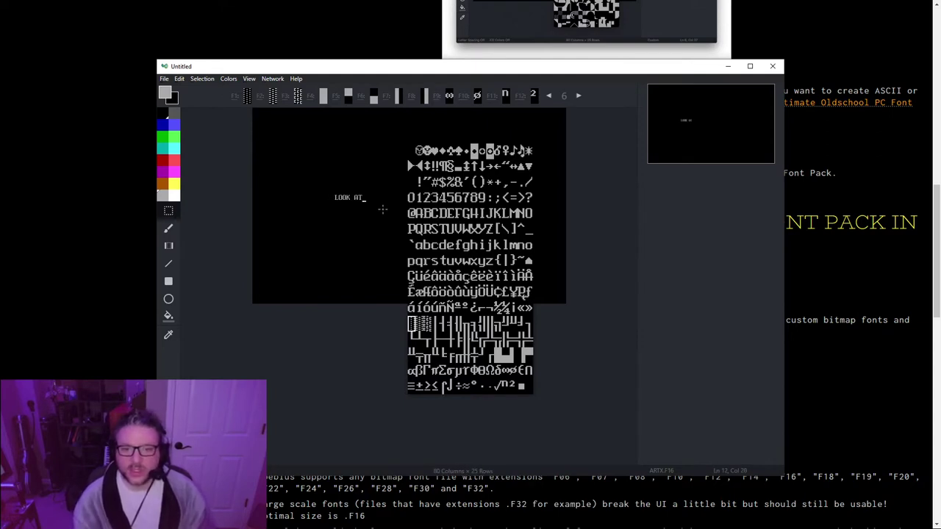
pyautogui.write(' THIS FUNKINESS!')
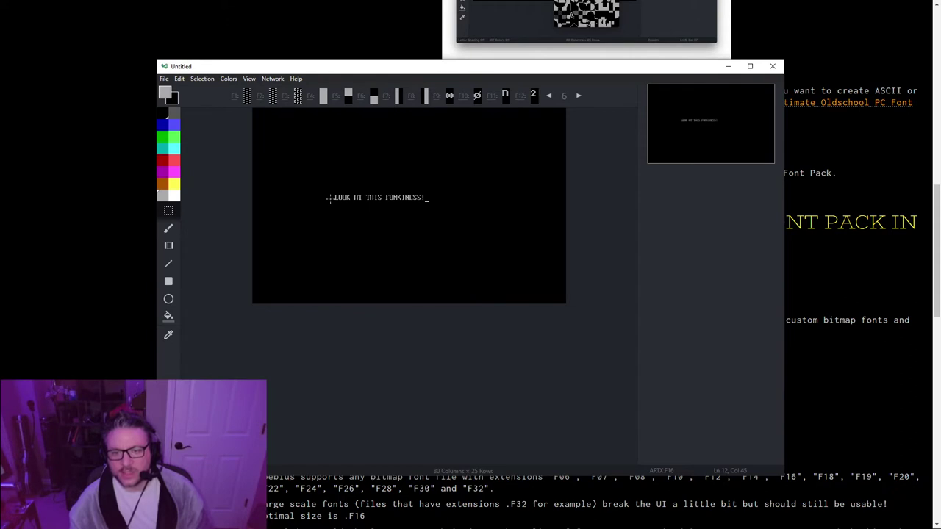
# Enlarge the canvas view to inspect the lettering of the written text
pyautogui.hotkey('ctrl', '=')
pyautogui.hotkey('ctrl', '=')
pyautogui.hotkey('ctrl', '=')
pyautogui.hotkey('ctrl', '=')
pyautogui.hotkey('ctrl', '=')
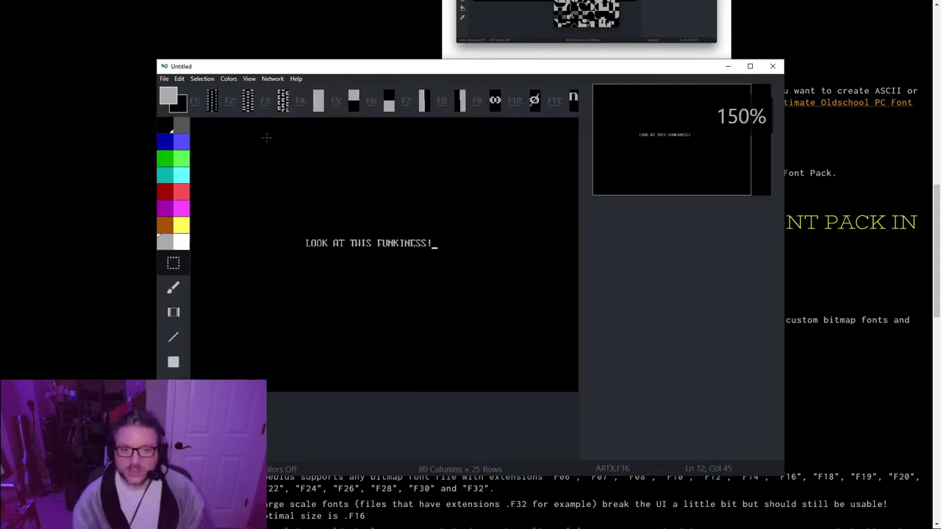
# Maximize the untitled Moebius window, enlarge its view further, and hide the canvas preview
pyautogui.press('super+Up')
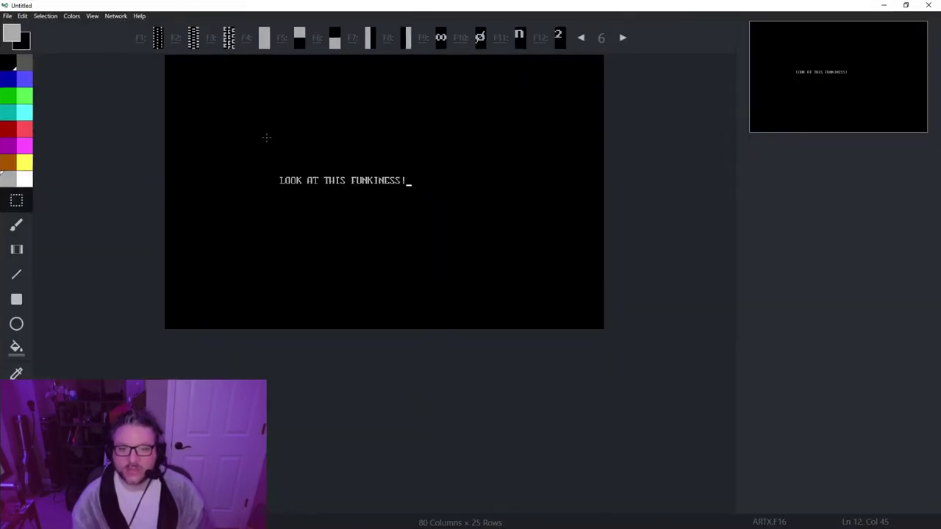
pyautogui.hotkey('ctrl', '=')
pyautogui.hotkey('ctrl', '=')
pyautogui.hotkey('ctrl', '=')
pyautogui.hotkey('ctrl', '=')
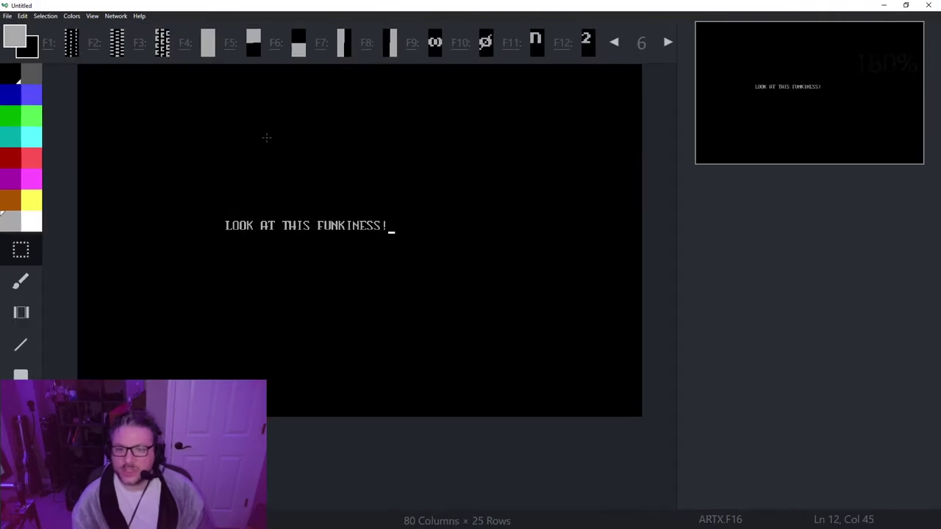
pyautogui.hotkey('ctrl', '=')
pyautogui.hotkey('ctrl', '=')
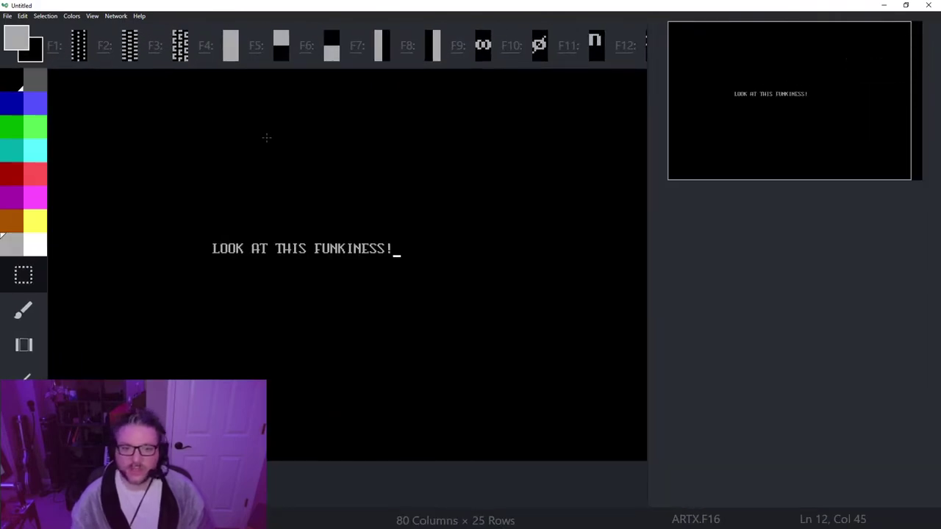
pyautogui.click(94, 16)
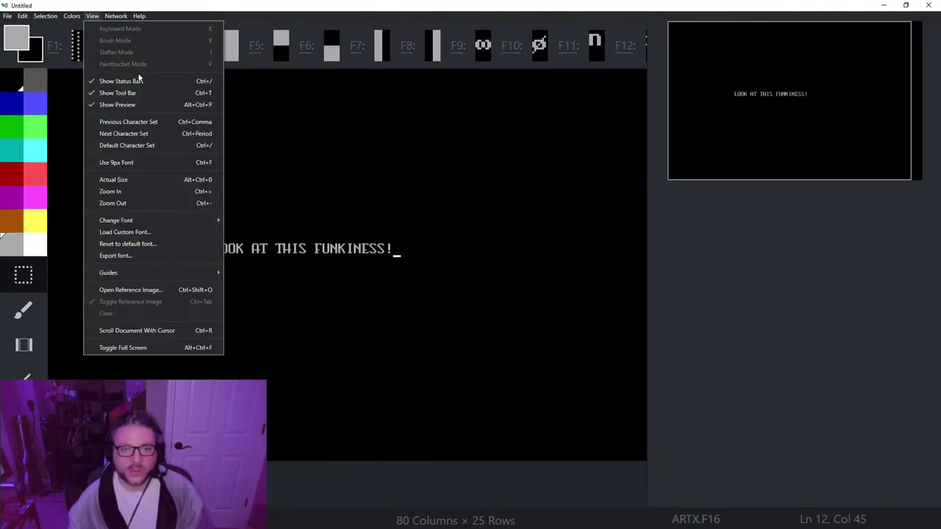
pyautogui.click(141, 104)
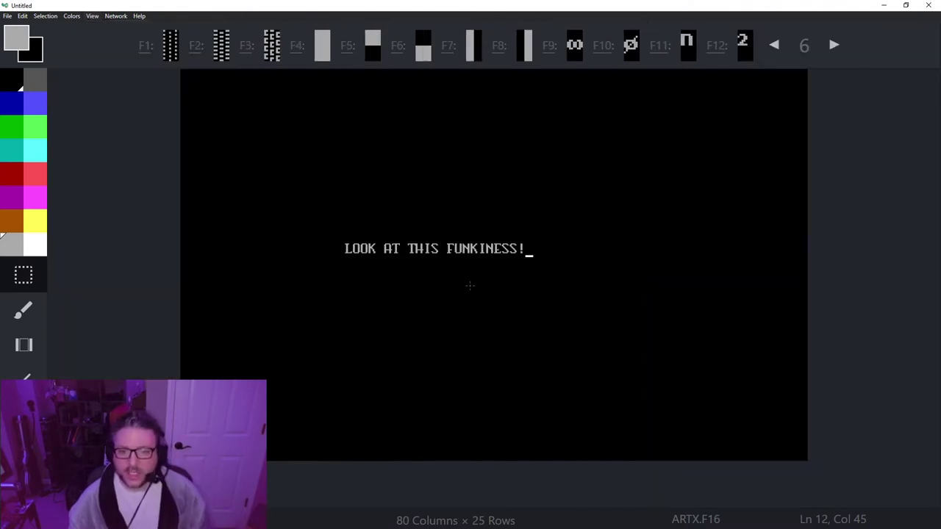
# Reset the document to its default font, and change it to POLICE.F16 (8×16) from The Ultimate Oldschool PC Font Pack
pyautogui.click(92, 16)
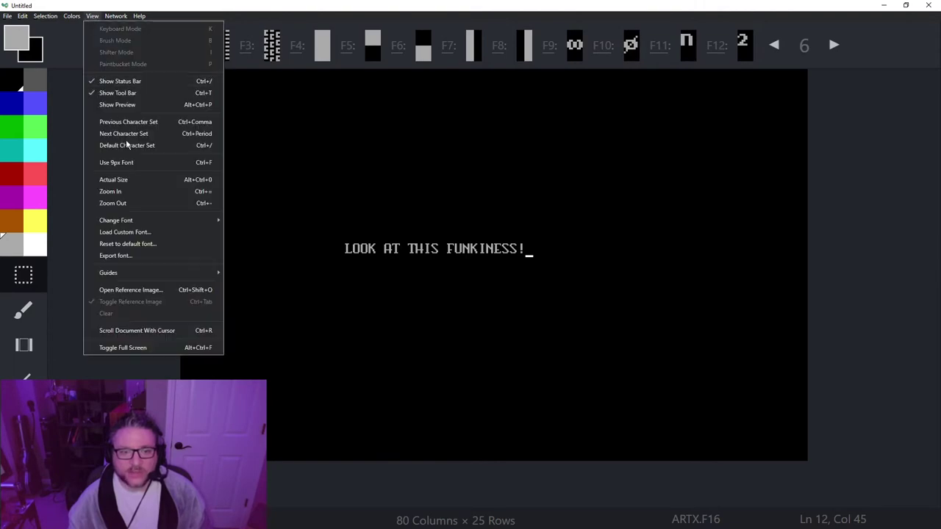
pyautogui.click(150, 244)
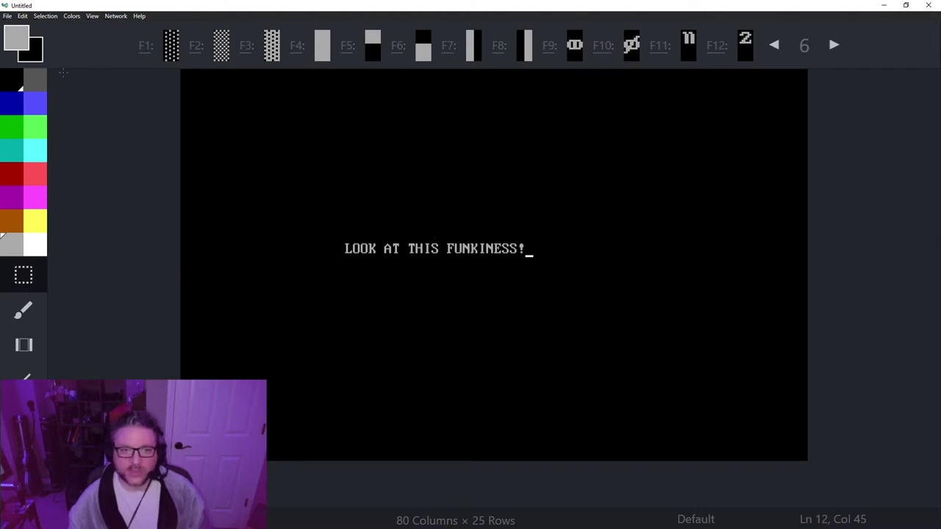
pyautogui.click(93, 17)
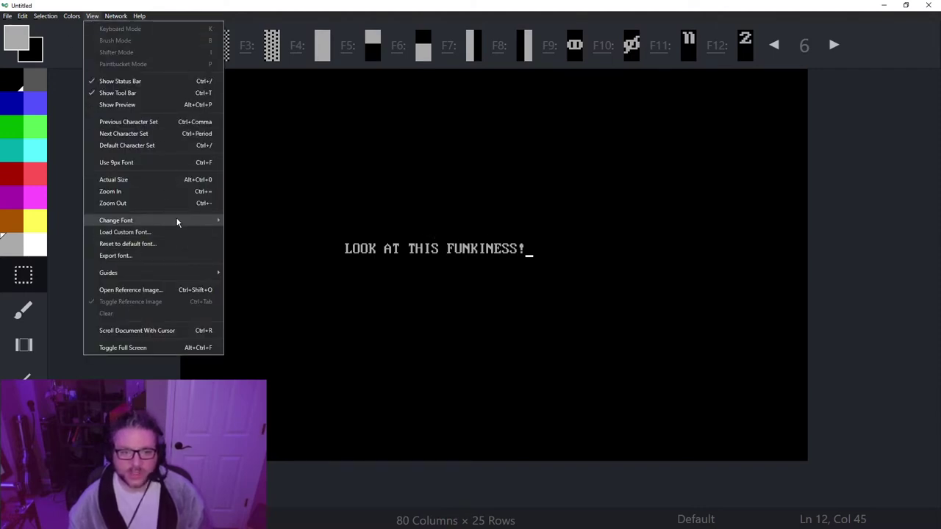
pyautogui.moveTo(177, 222)
pyautogui.moveTo(311, 399)
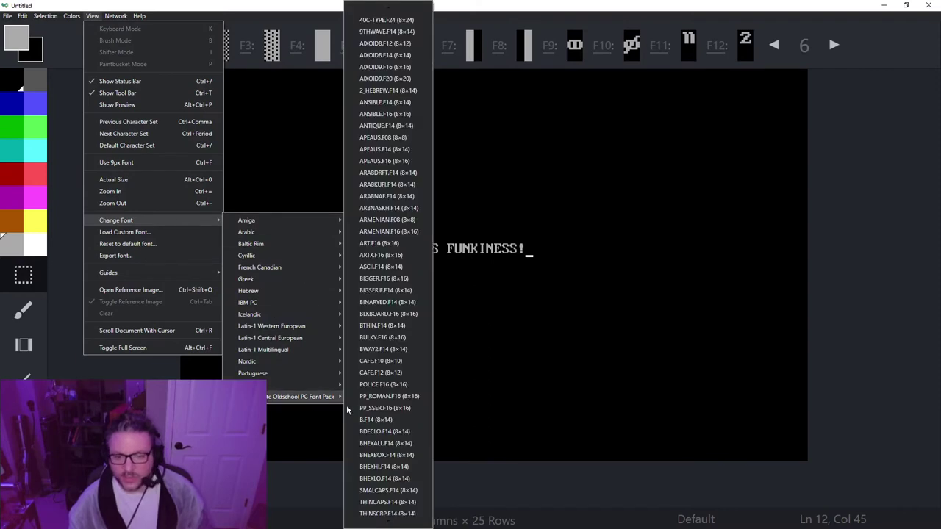
pyautogui.click(402, 385)
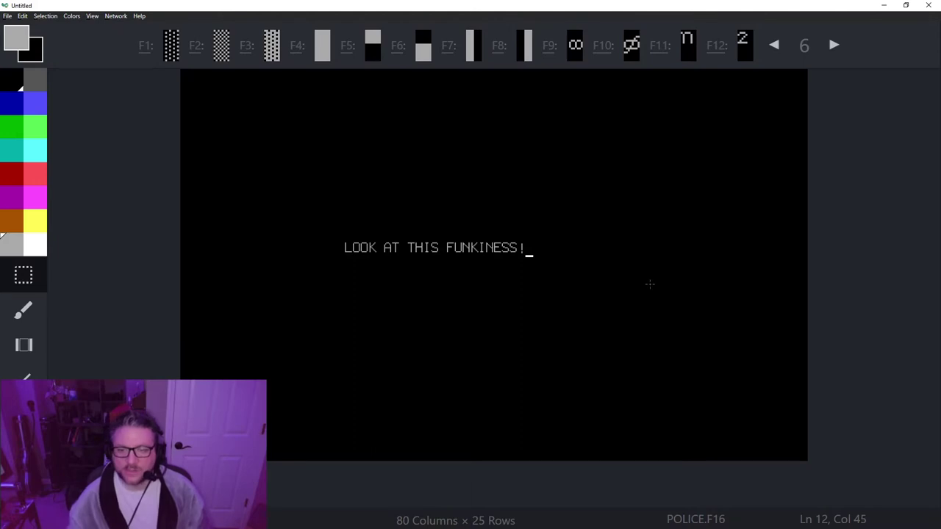
# Write "COME OUT! WITH YOUR HANDS HELD HIGH!" in light red on line 7, starting at column 21, above the existing text
pyautogui.press('Left')
pyautogui.press('Left')
pyautogui.press('Left')
pyautogui.press('Left')
pyautogui.press('Left')
pyautogui.press('Left')
pyautogui.press('Left')
pyautogui.press('Left')
pyautogui.press('Left')
pyautogui.press('Left')
pyautogui.press('Left')
pyautogui.press('Left')
pyautogui.press('Left')
pyautogui.press('Left')
pyautogui.press('Left')
pyautogui.press('Left')
pyautogui.press('Left')
pyautogui.press('Left')
pyautogui.press('Left')
pyautogui.press('Left')
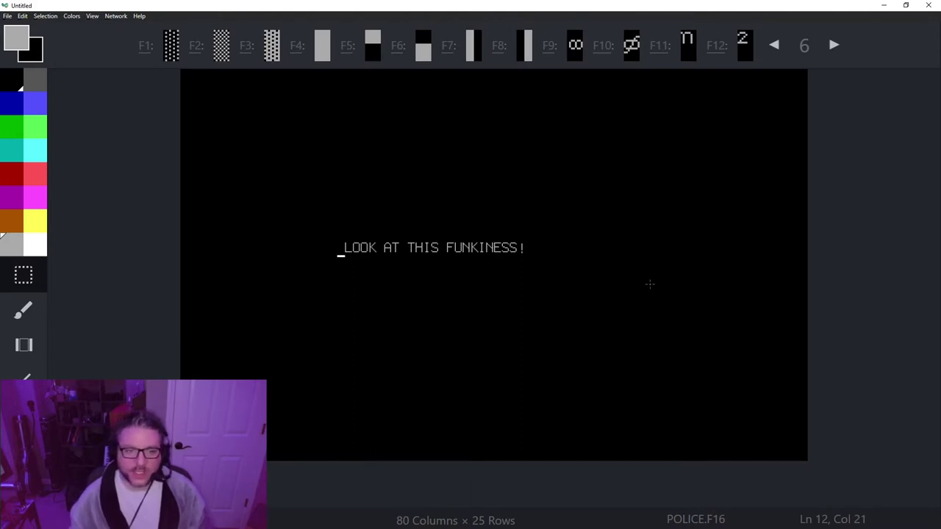
pyautogui.click(37, 180)
pyautogui.press('Up')
pyautogui.press('Up')
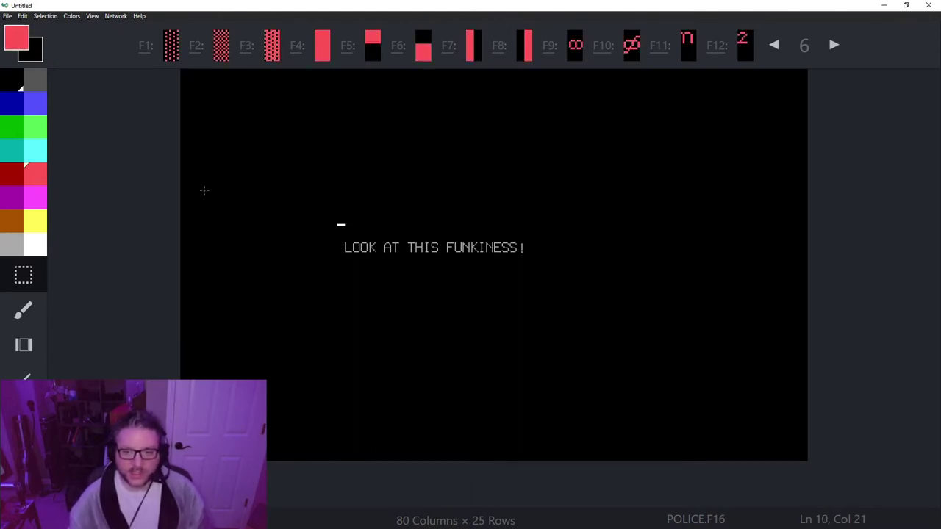
pyautogui.press('Up')
pyautogui.press('Up')
pyautogui.press('Up')
pyautogui.write('COME OUT ')
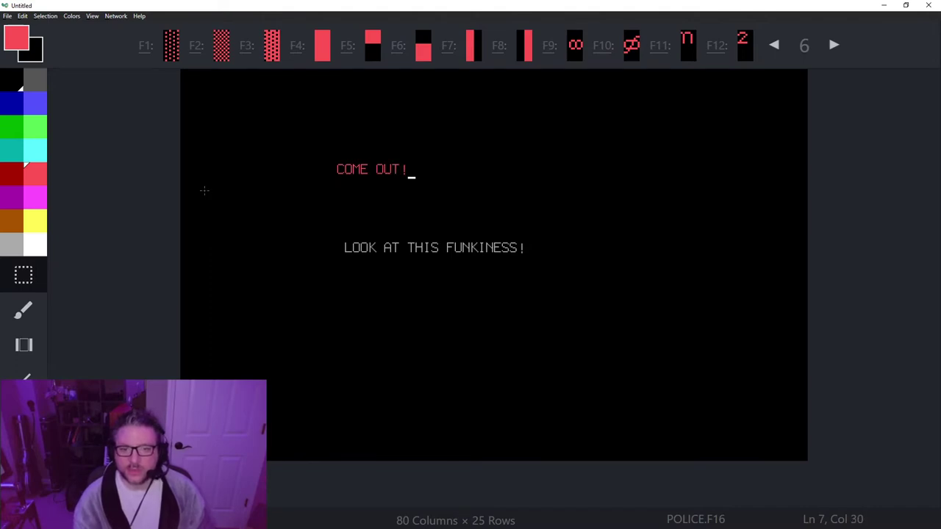
pyautogui.write(' WITH YOUR HEA')
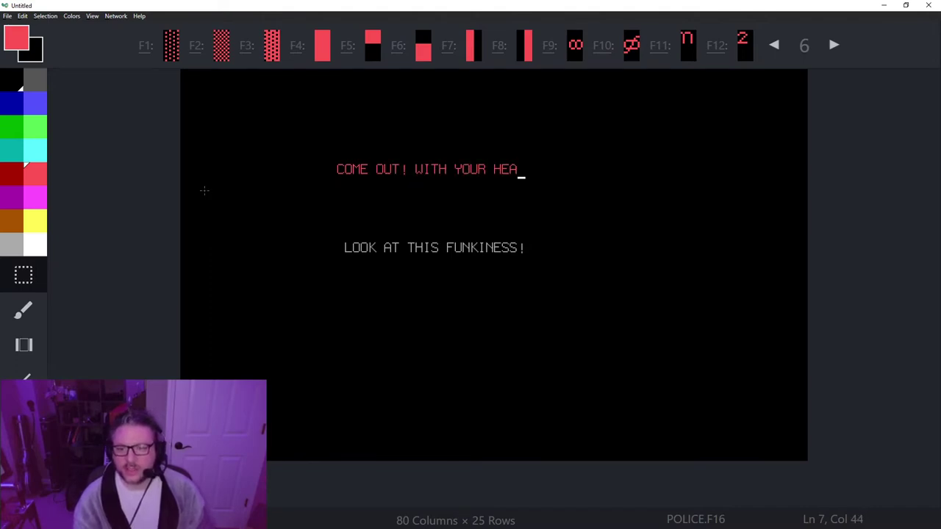
pyautogui.press('BackSpace')
pyautogui.press('BackSpace')
pyautogui.write('ANDS HELD HI')
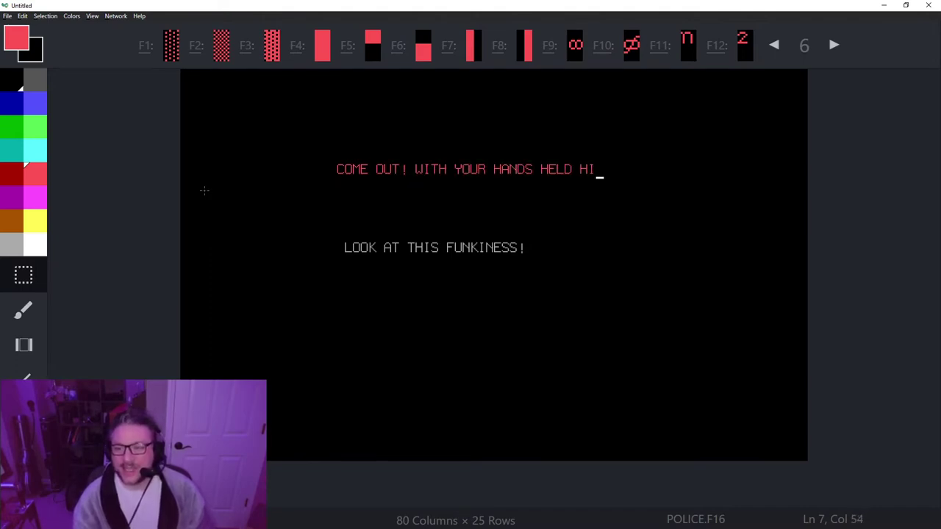
pyautogui.write('GH!')
# Write "THIS IS THE POLICE!!!! WEEOOO" in light blue on line 5, starting at column 21, above the red text
pyautogui.press('Up')
pyautogui.press('Up')
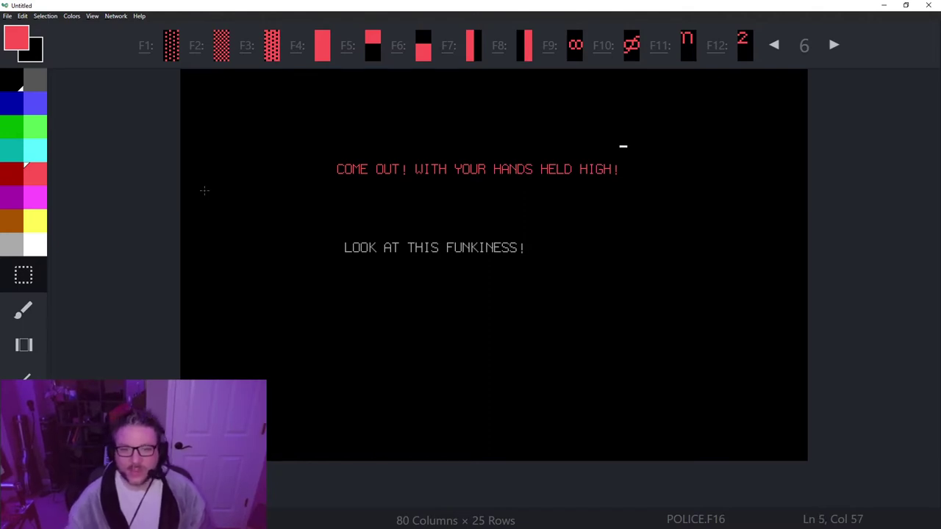
pyautogui.click(335, 147)
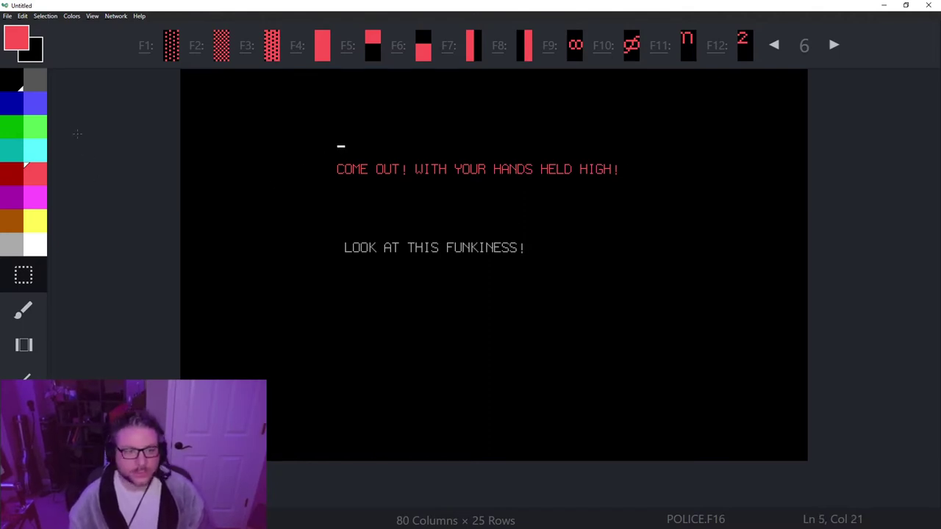
pyautogui.click(34, 104)
pyautogui.write('THIS IS THE ')
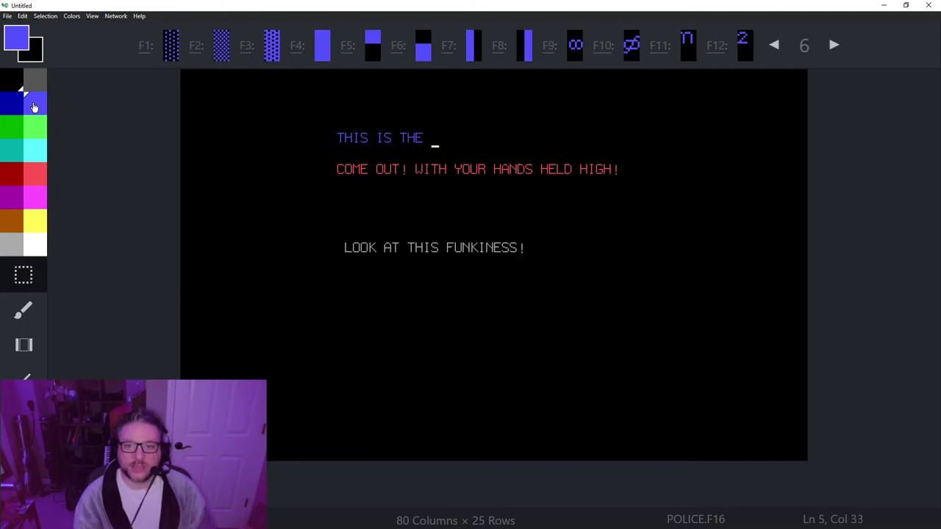
pyautogui.write('POLICE!!!! WEEO')
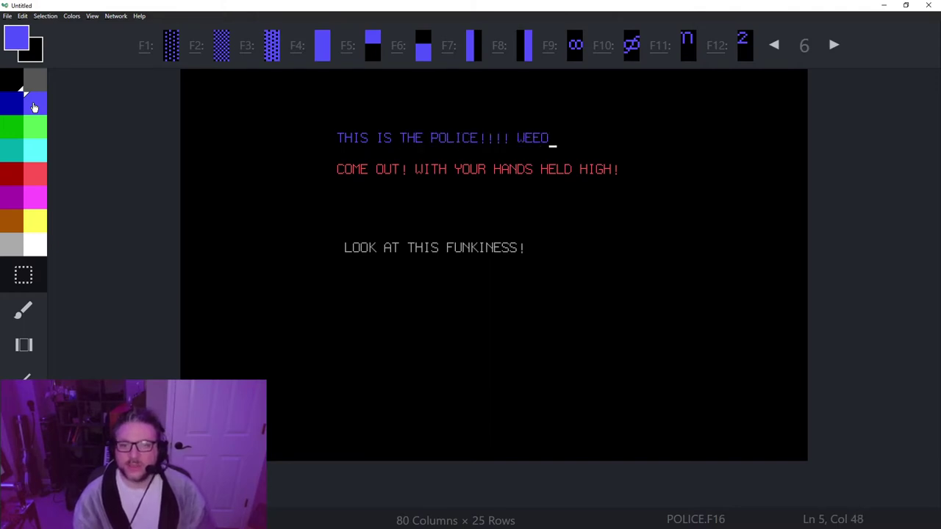
pyautogui.write('OO')
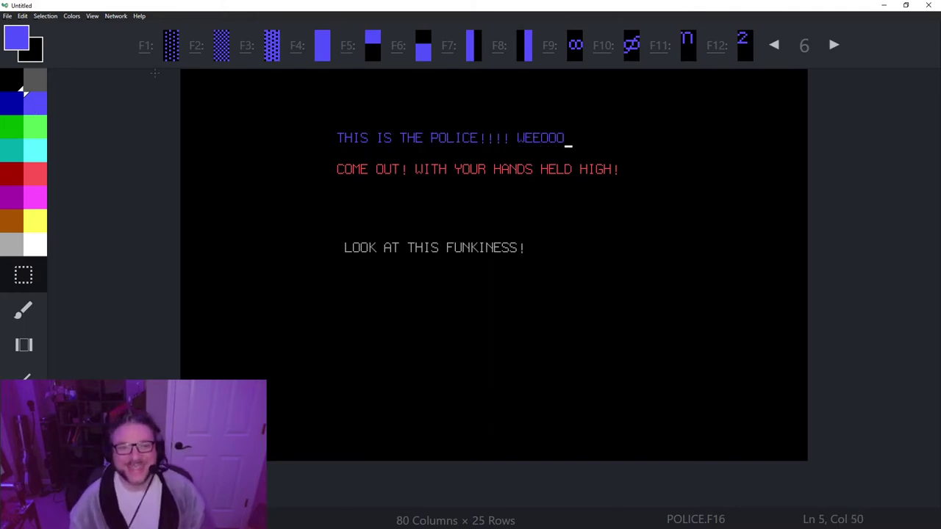
# Reset the document from POLICE.F16 to its default font
pyautogui.click(93, 16)
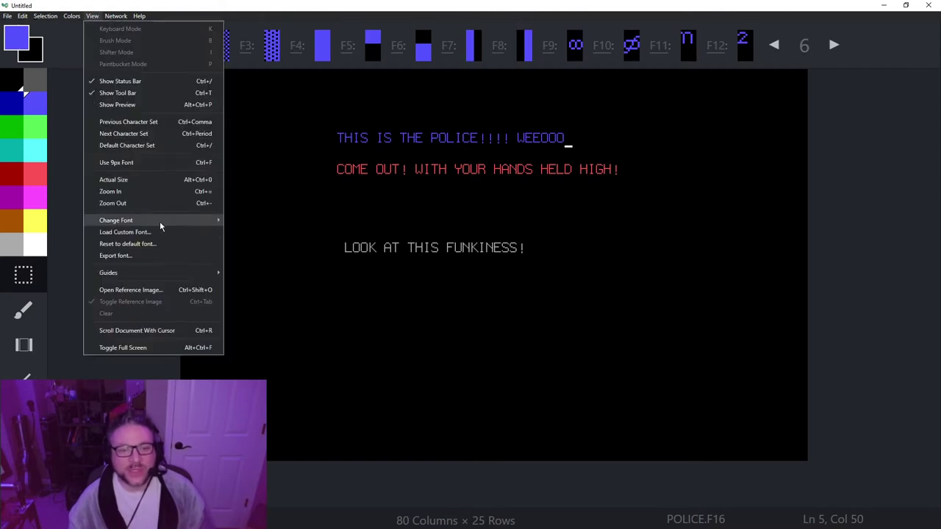
pyautogui.click(162, 244)
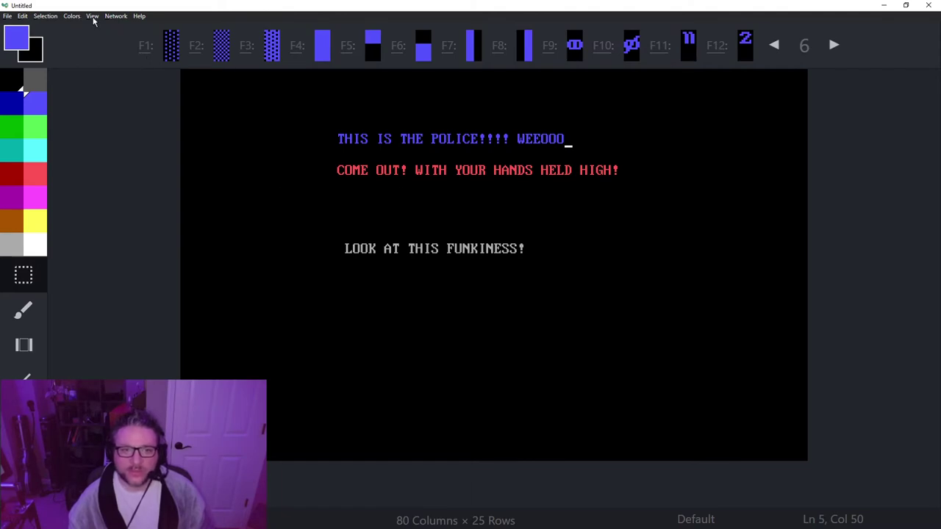
# Read the browser page's instructions on using custom fonts, and locate the option for loading a custom font in Moebius
pyautogui.click(884, 6)
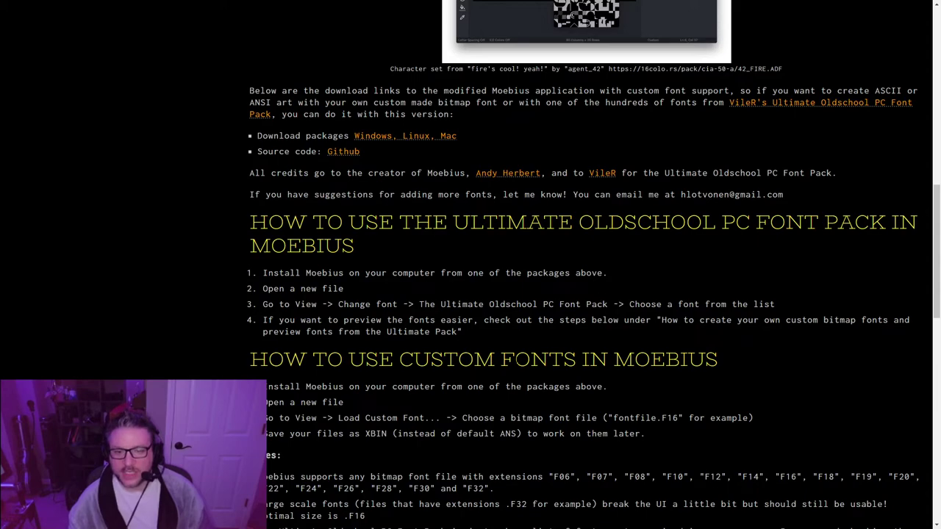
pyautogui.scroll(-5, 231, 277)
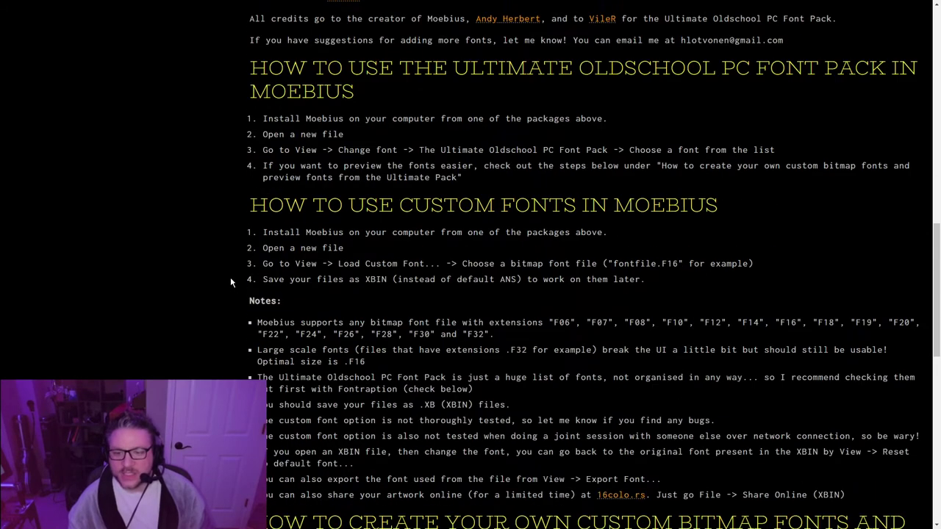
pyautogui.scroll(1, 230, 279)
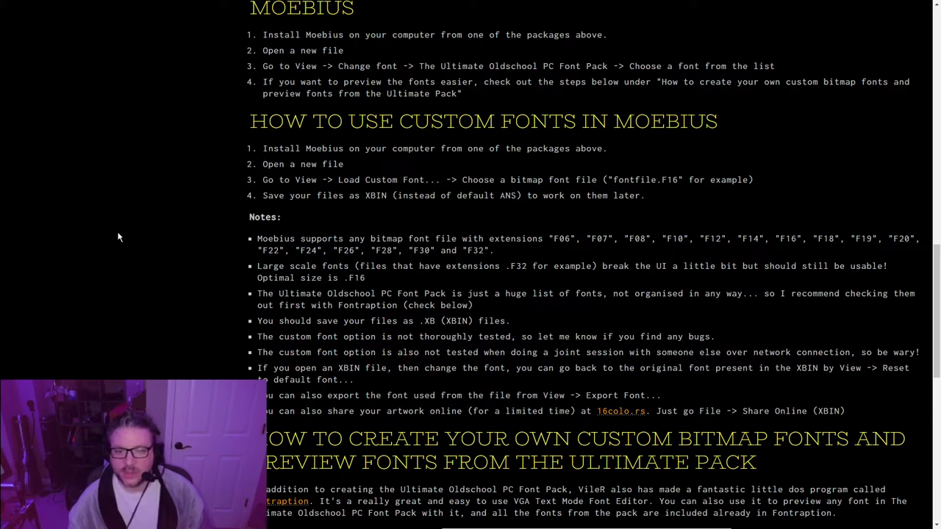
pyautogui.scroll(-2, 221, 228)
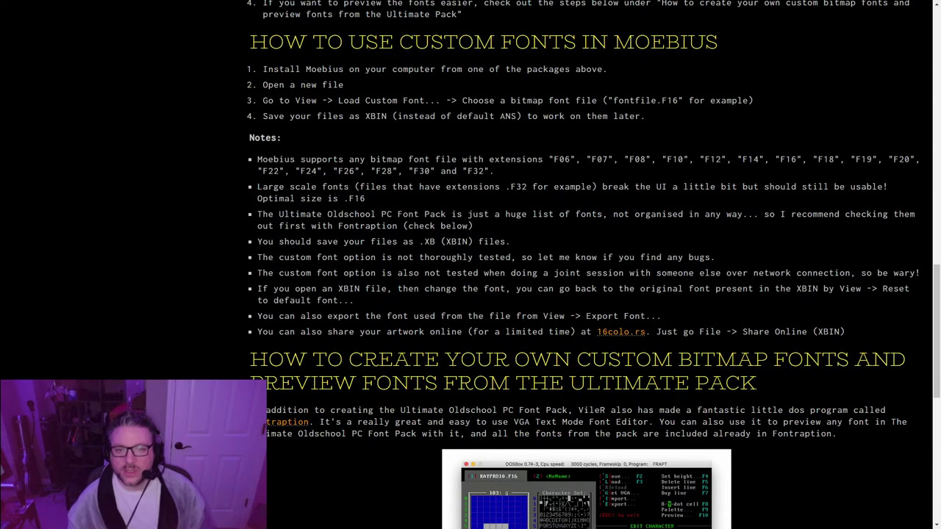
pyautogui.hotkey('alt', 'Tab')
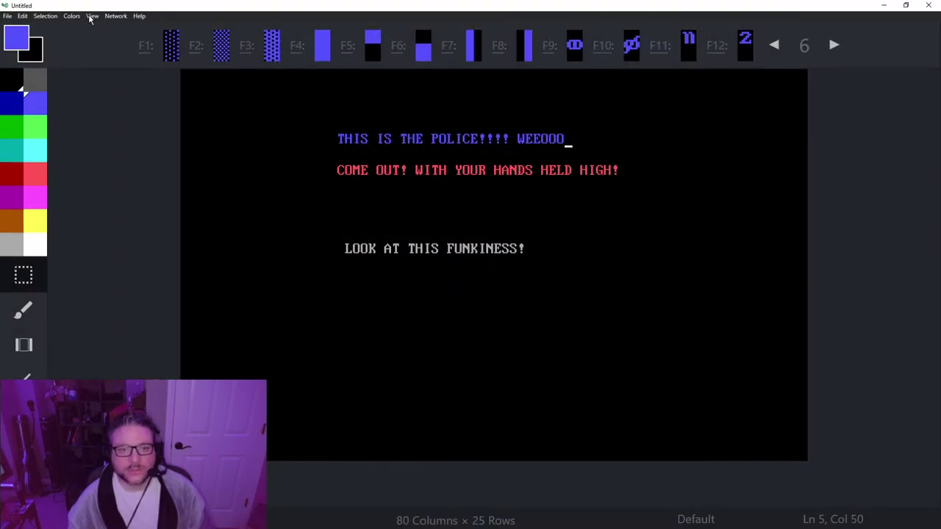
pyautogui.click(92, 15)
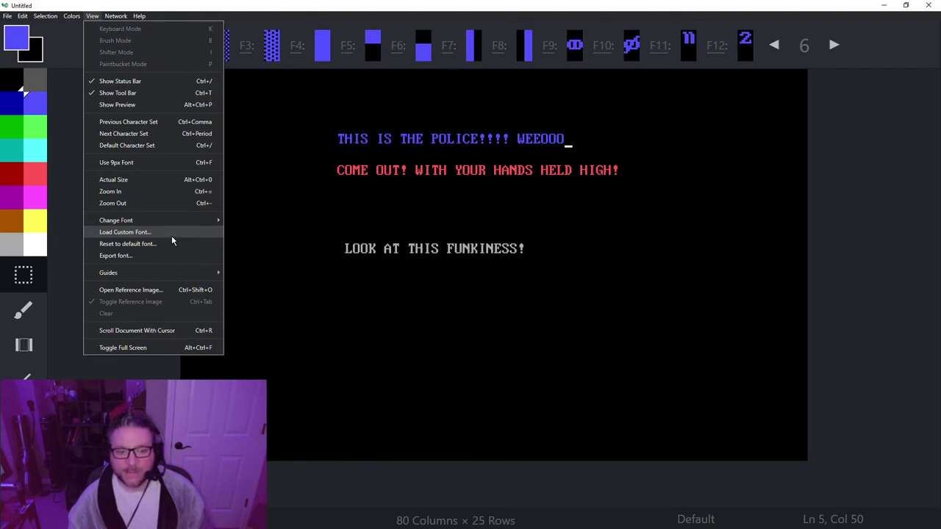
# View the dumb-wizard.petmate artwork in Petmate, and return to the browser page with the custom font instructions
pyautogui.hotkey('alt', 'Tab')
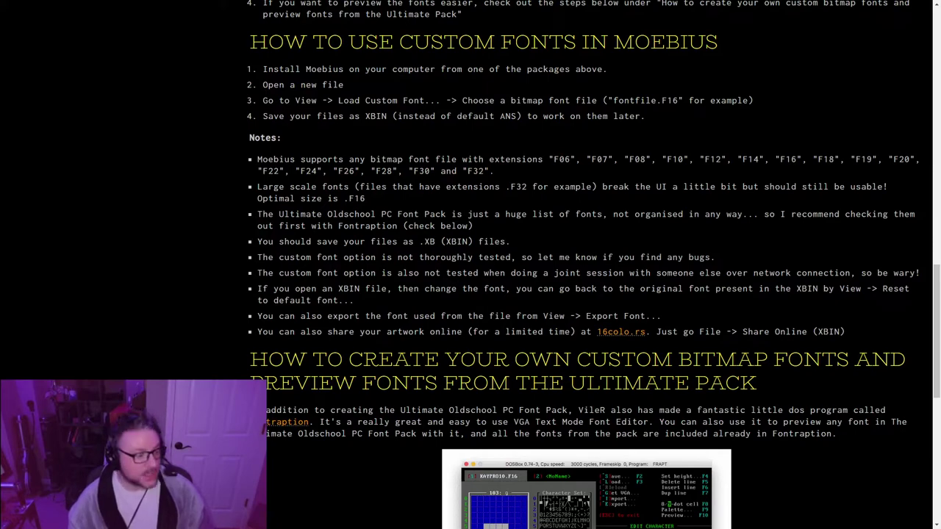
pyautogui.hotkey('alt', 'Tab')
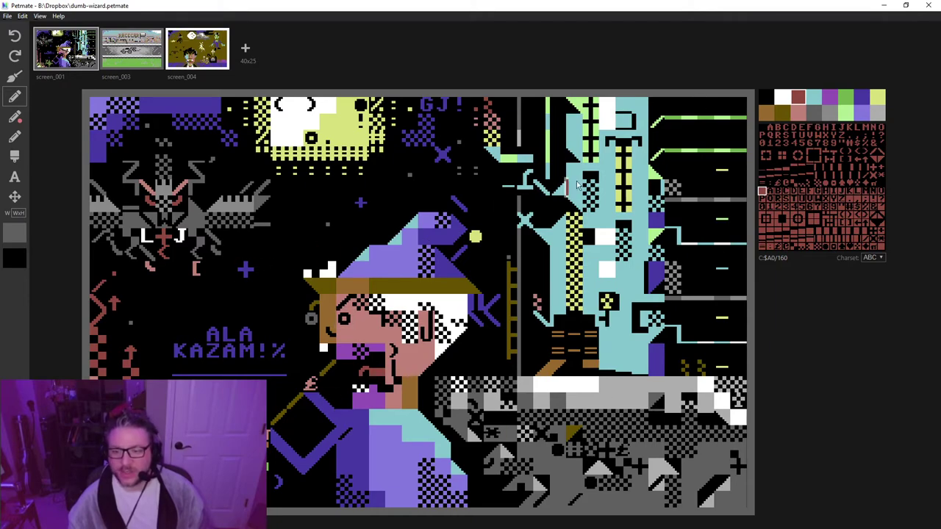
pyautogui.click(886, 7)
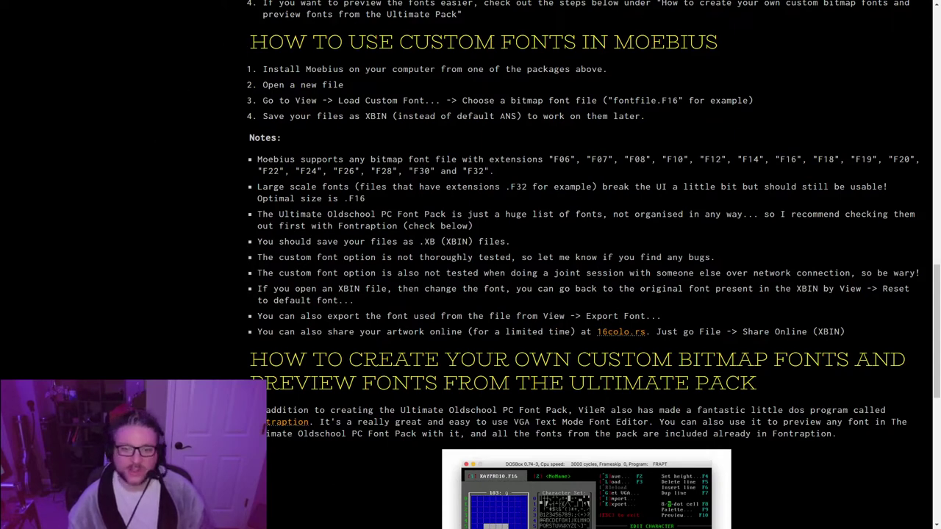
# Review the page's notes on custom fonts in Moebius, and highlight the "16" in the note on optimal font size
pyautogui.scroll(3, 350, 188)
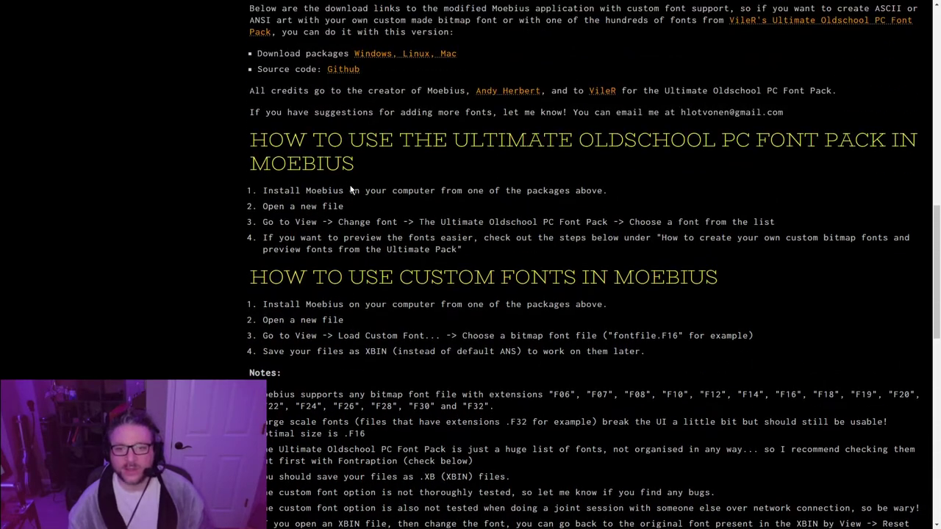
pyautogui.scroll(-5, 351, 188)
pyautogui.scroll(5, 351, 189)
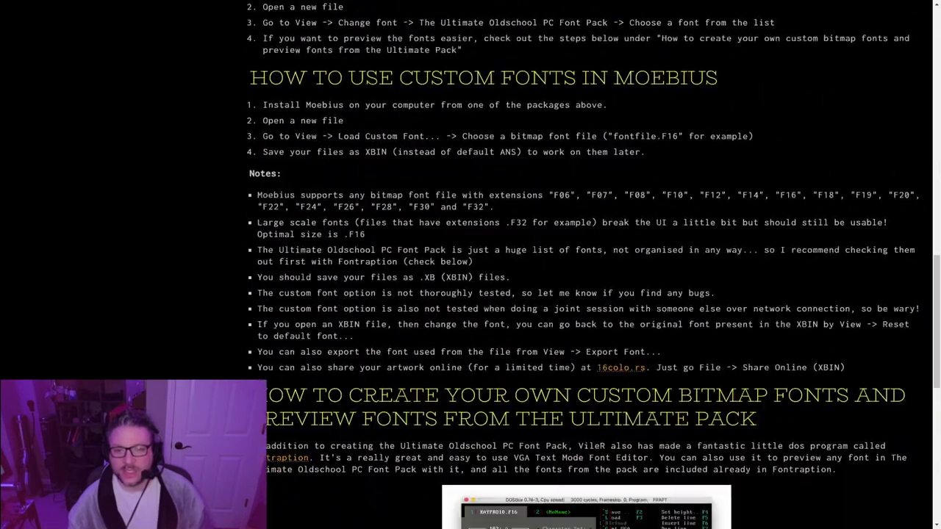
pyautogui.scroll(-1, 350, 170)
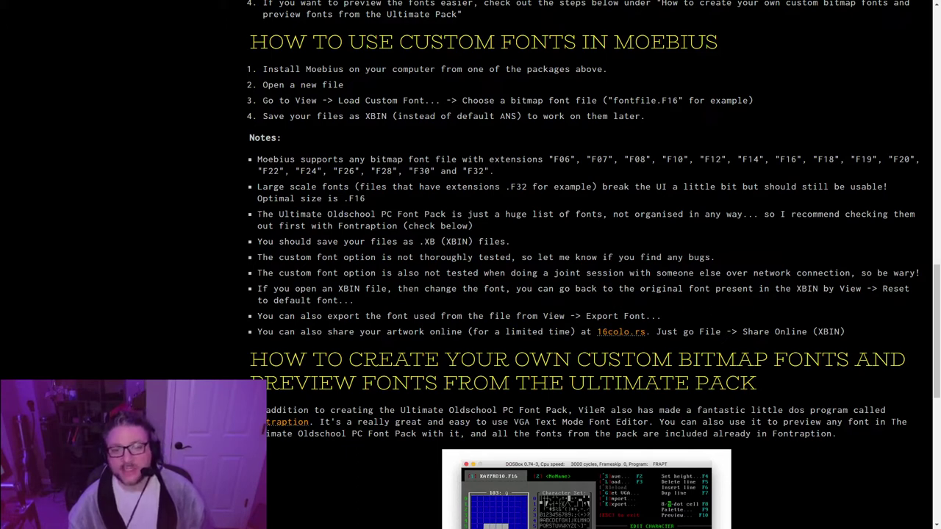
pyautogui.moveTo(355, 198); pyautogui.dragTo(366, 199)
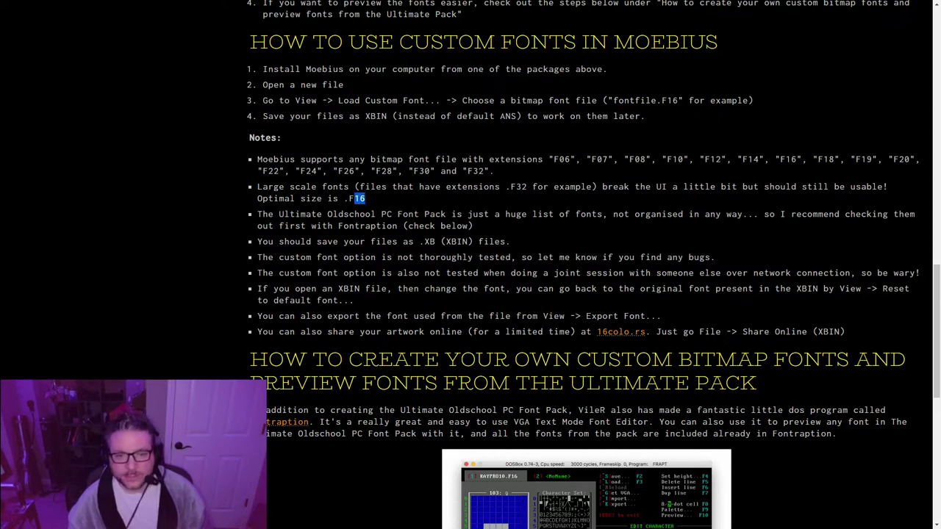
# Read the page's notes on custom fonts, highlighting the lines about saving as XBIN and untested joint sessions
pyautogui.click(360, 198)
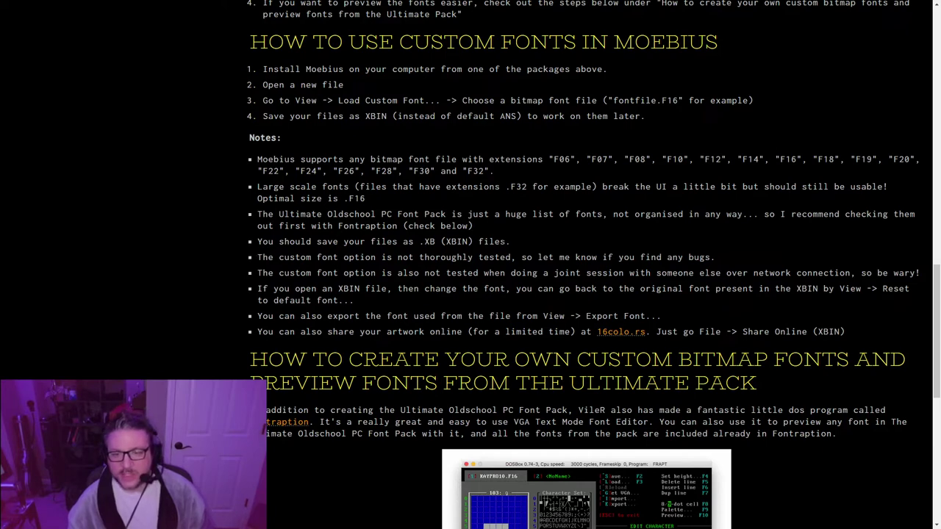
pyautogui.moveTo(510, 241); pyautogui.dragTo(257, 241)
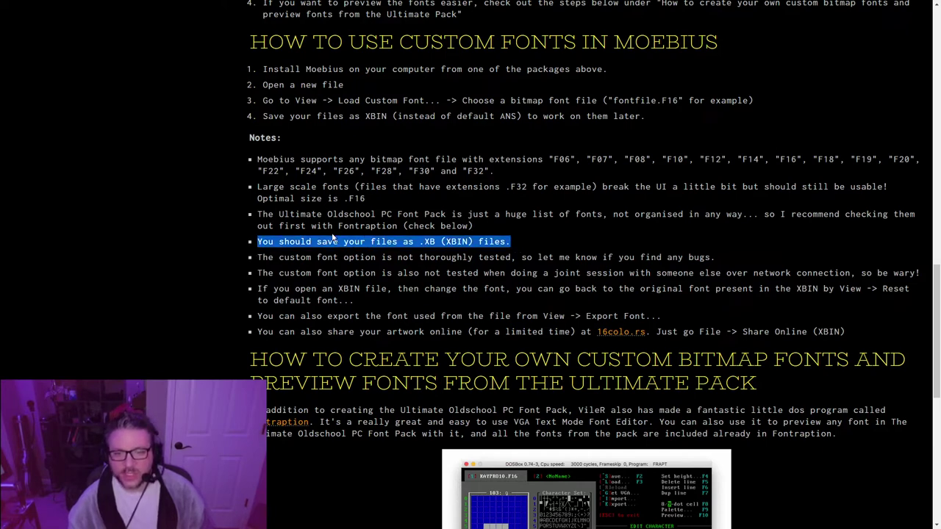
pyautogui.click(517, 246)
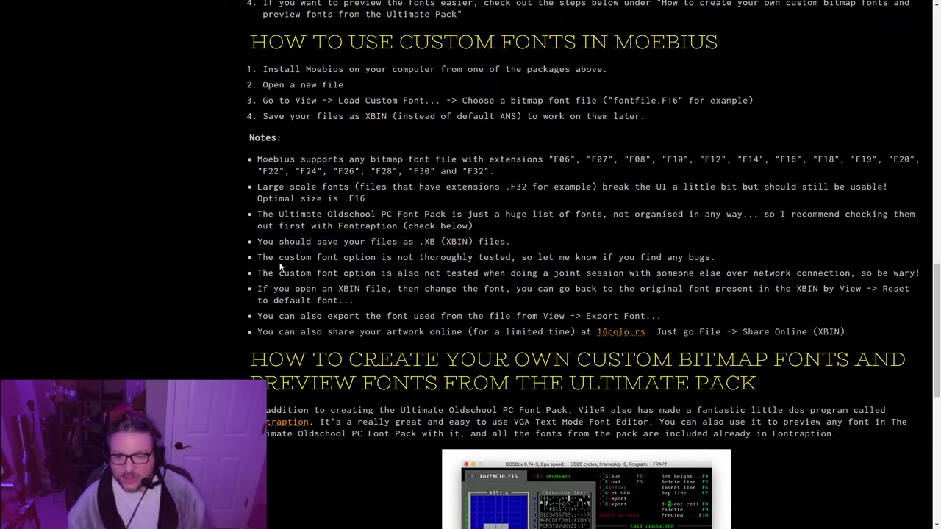
pyautogui.moveTo(518, 247); pyautogui.dragTo(258, 244)
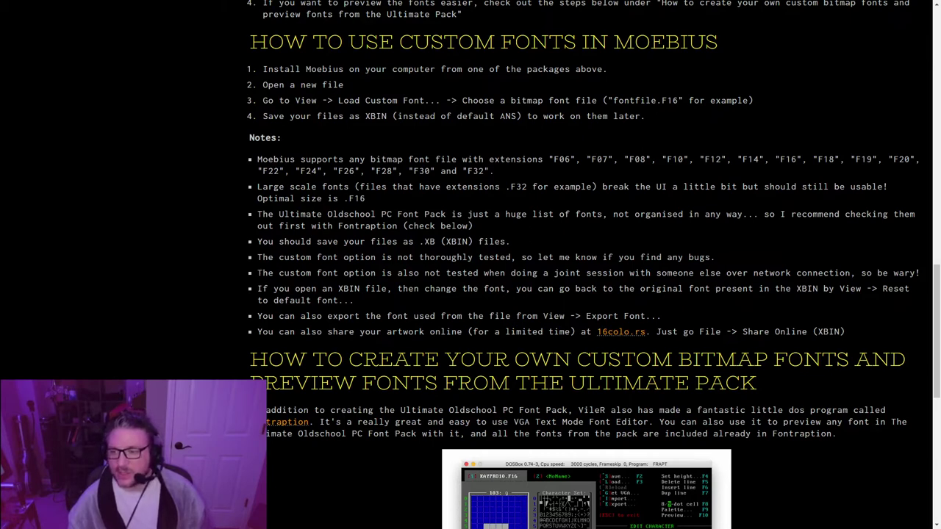
pyautogui.moveTo(851, 273); pyautogui.dragTo(259, 274)
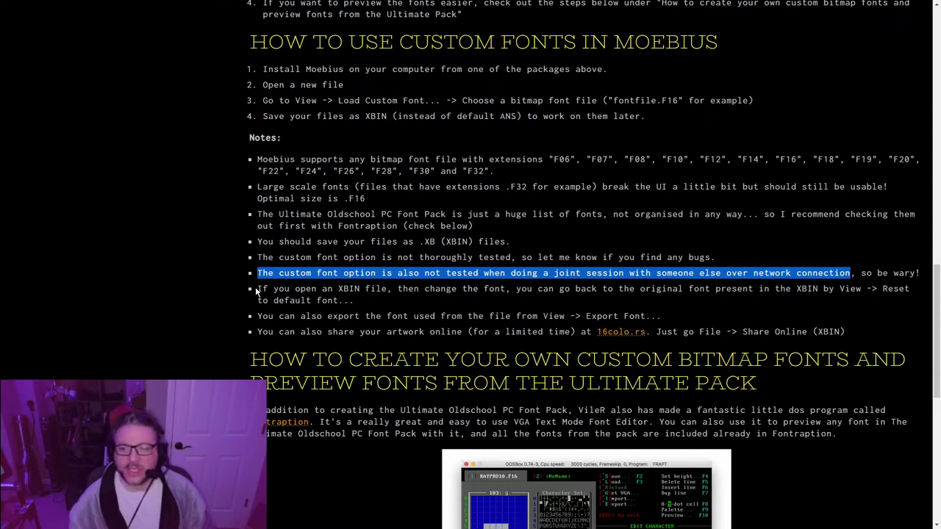
pyautogui.click(258, 288)
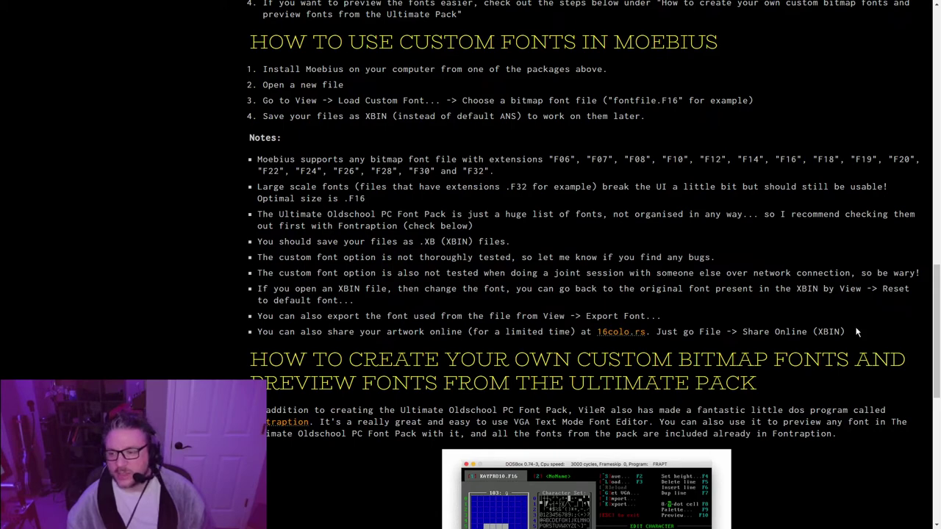
# Read the section on creating and previewing fonts with Fontraption, and open its full installation guide on int10h.org
pyautogui.scroll(-4, 183, 242)
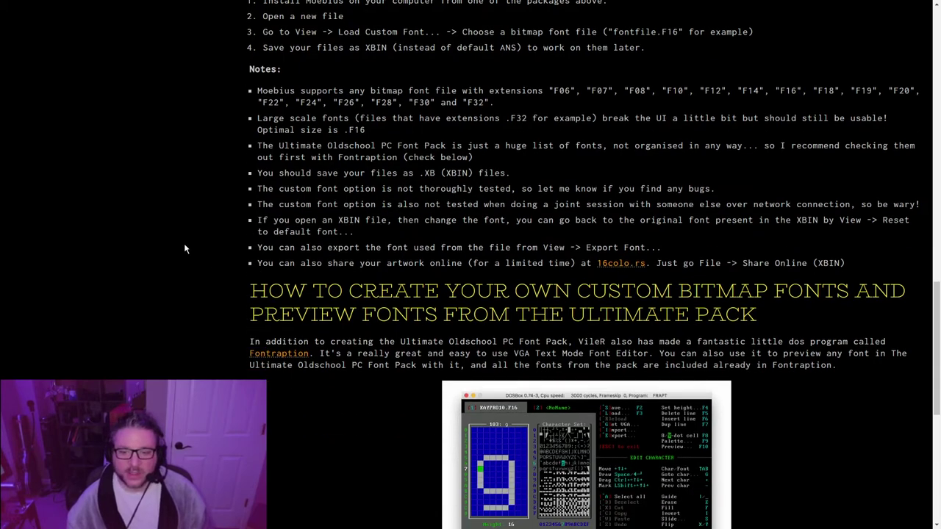
pyautogui.scroll(1, 183, 242)
pyautogui.scroll(-1, 183, 241)
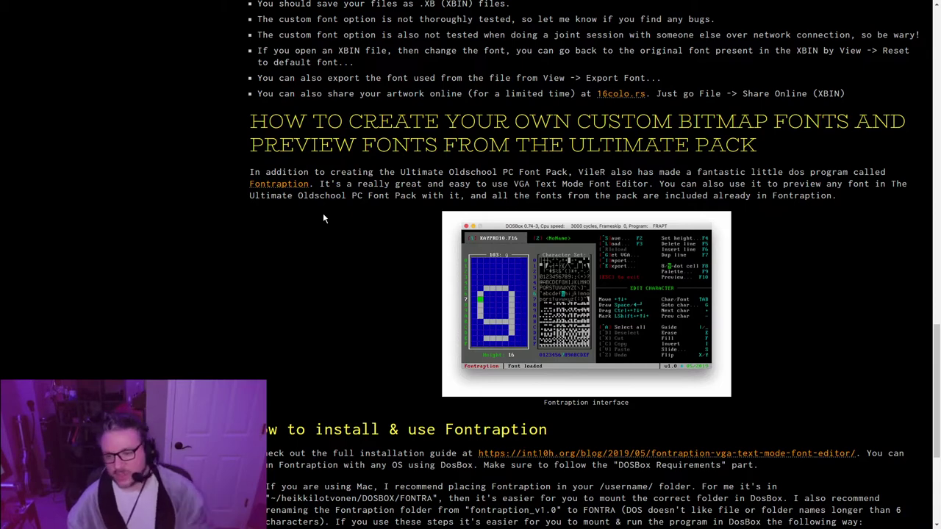
pyautogui.scroll(-3, 322, 218)
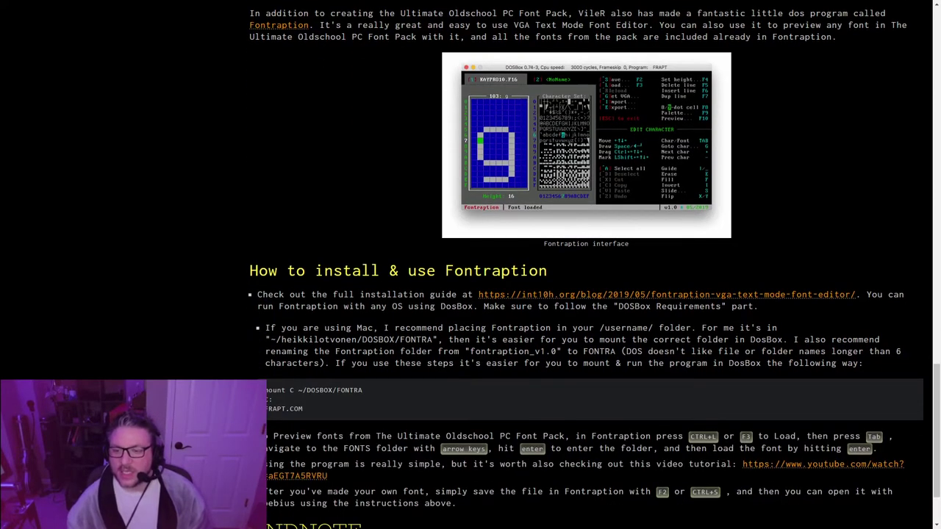
pyautogui.click(684, 295)
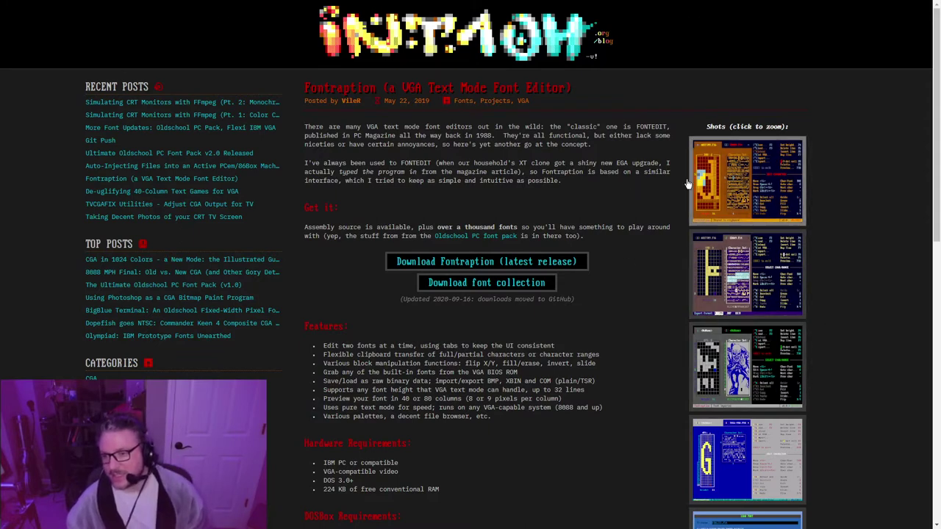
# View the Fontraption screenshot fontraption-3.png at full size from the guide's gallery, and return to the guide
pyautogui.scroll(-8, 868, 237)
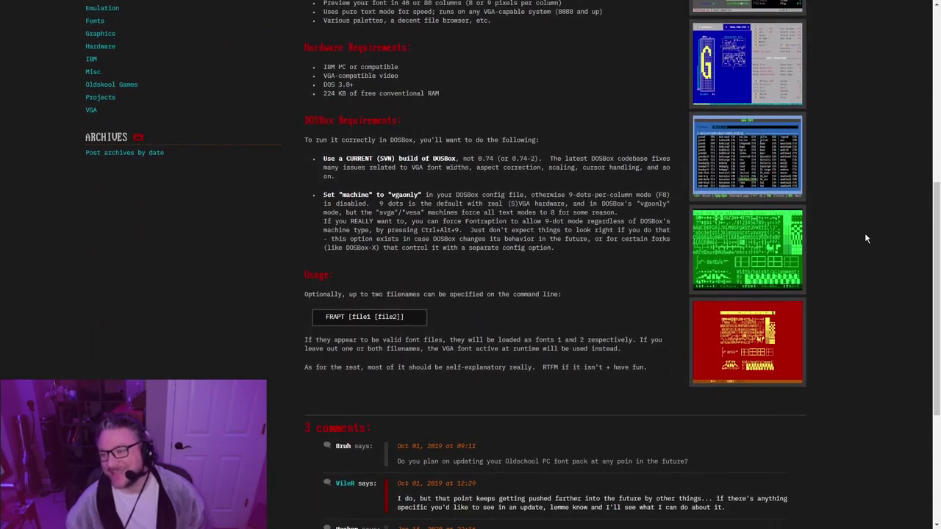
pyautogui.scroll(1, 864, 232)
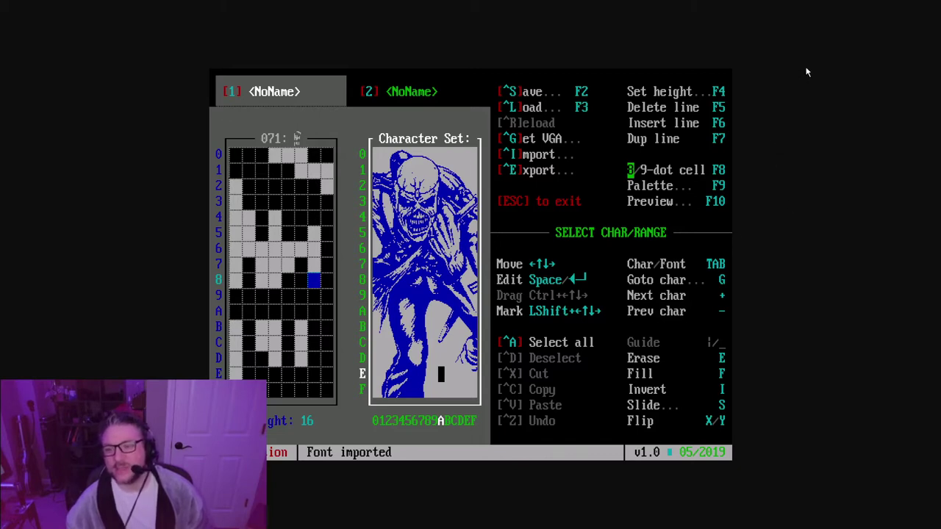
pyautogui.rightClick(111, 212)
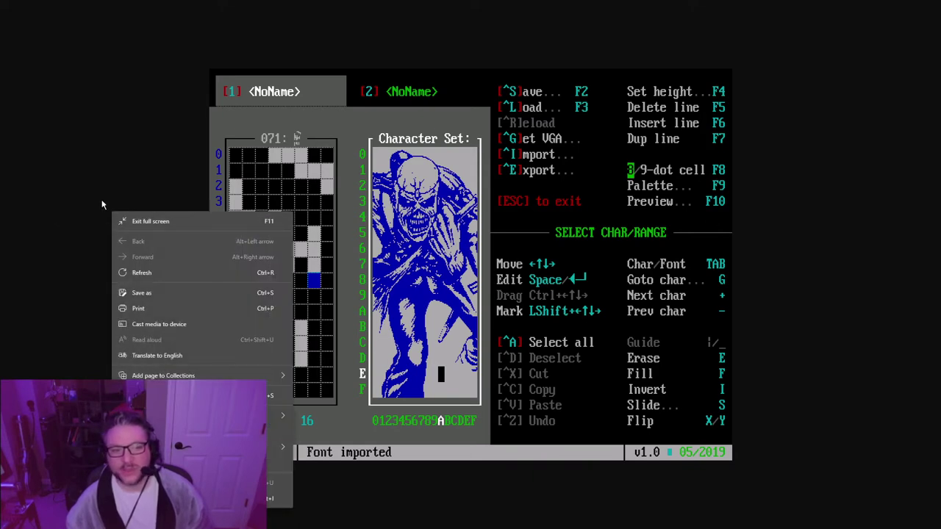
pyautogui.click(184, 200)
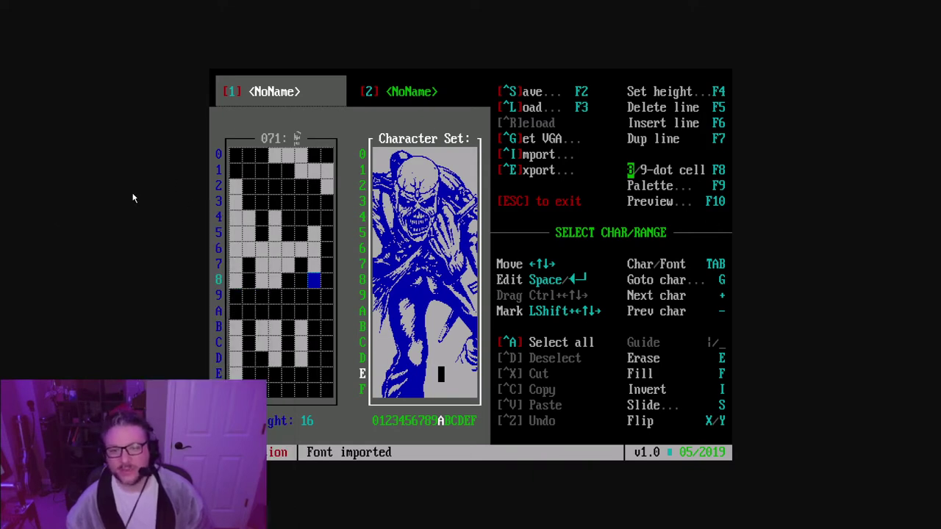
pyautogui.moveTo(231, 1)
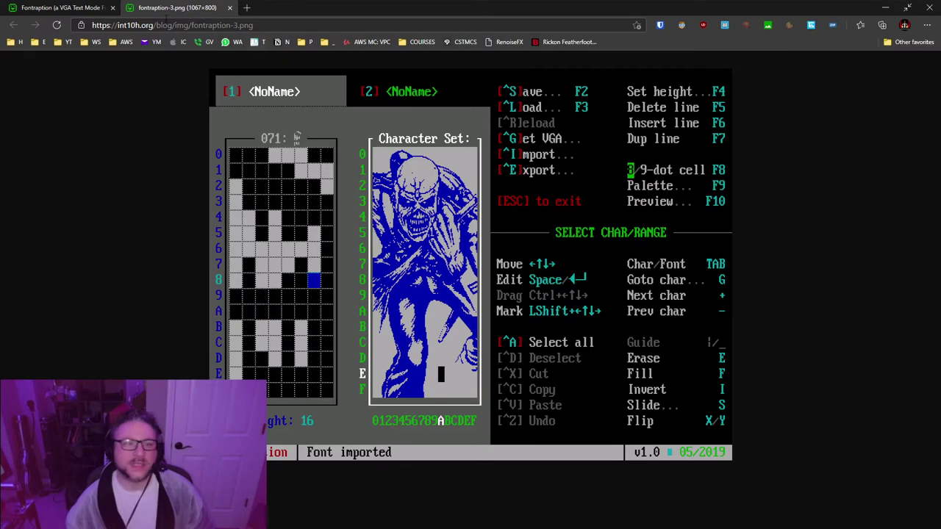
pyautogui.click(82, 8)
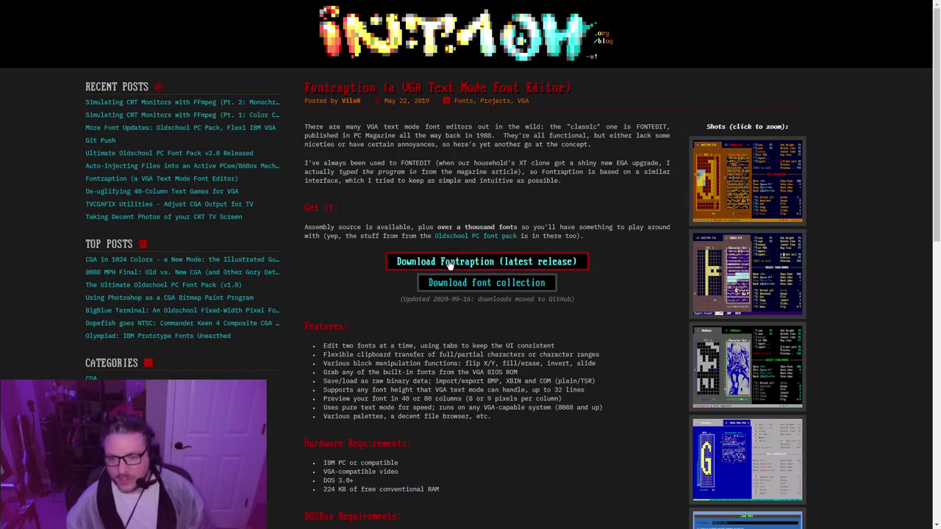
# Skim the Fontraption guide's DOSBox requirements and downloads, and go back to the custom fonts page
pyautogui.scroll(-6, 656, 300)
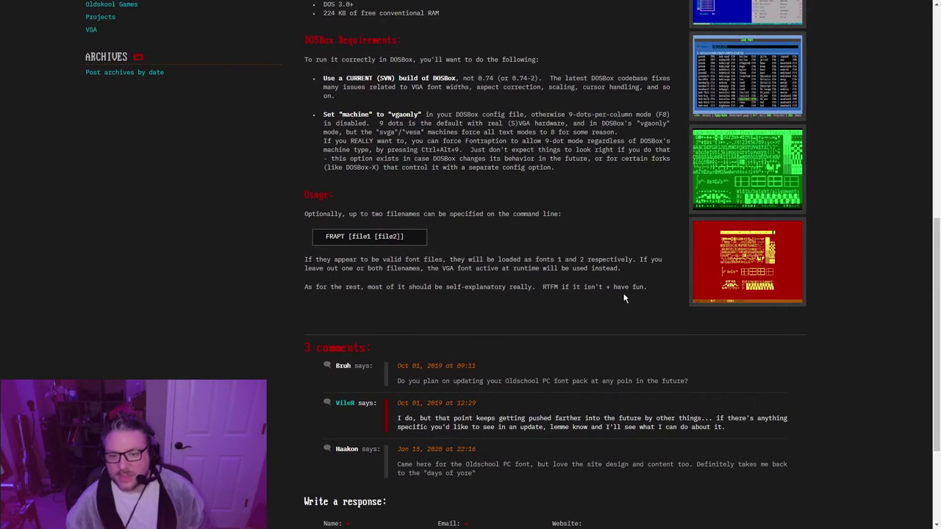
pyautogui.scroll(7, 617, 294)
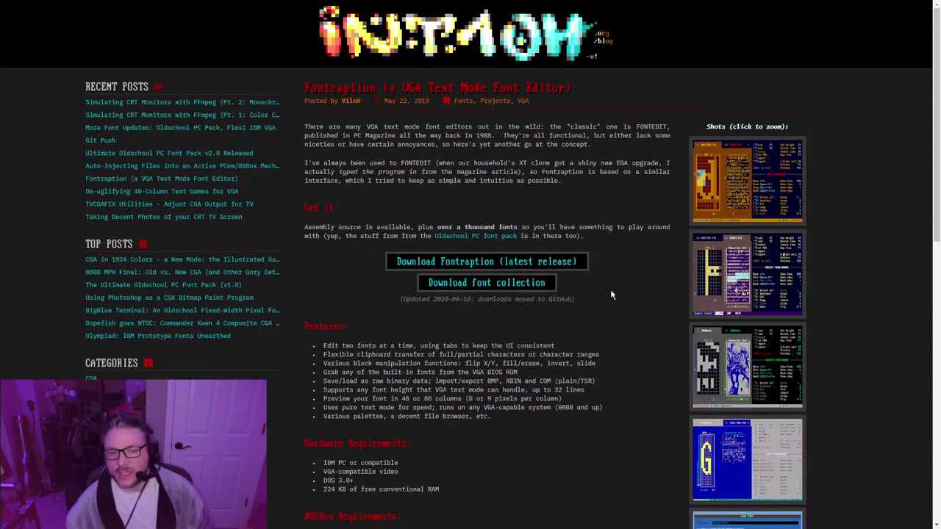
pyautogui.hotkey('alt', 'Left')
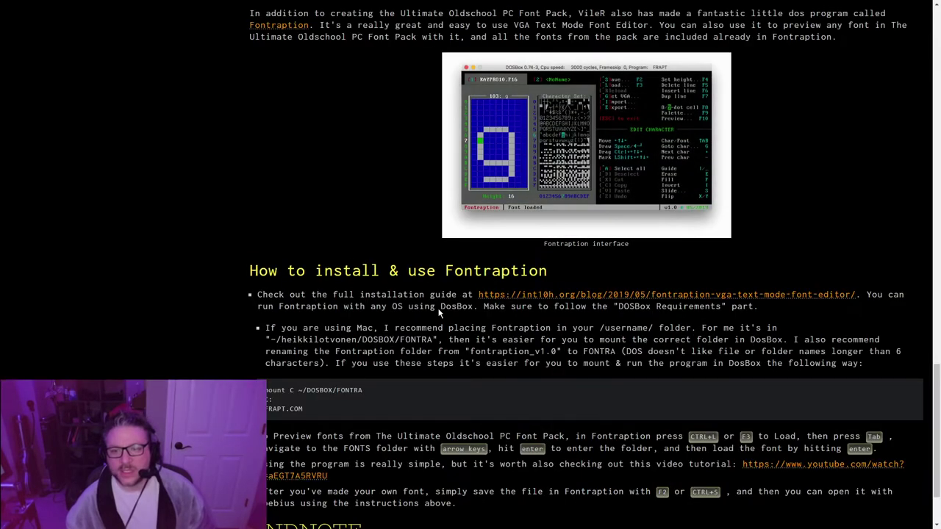
pyautogui.scroll(3, 344, 213)
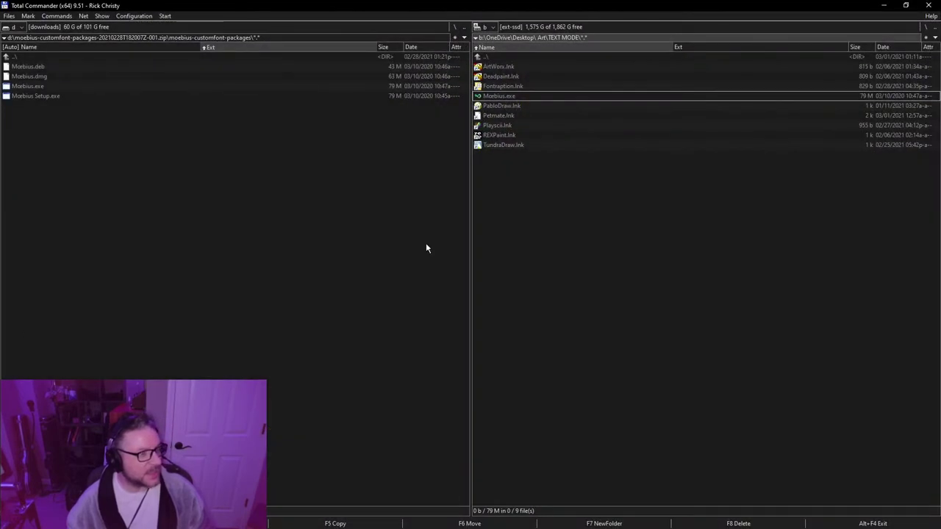
# Switch to Total Commander, open the properties of Fontraption.lnk, and examine the full command line in its target
pyautogui.click(517, 89)
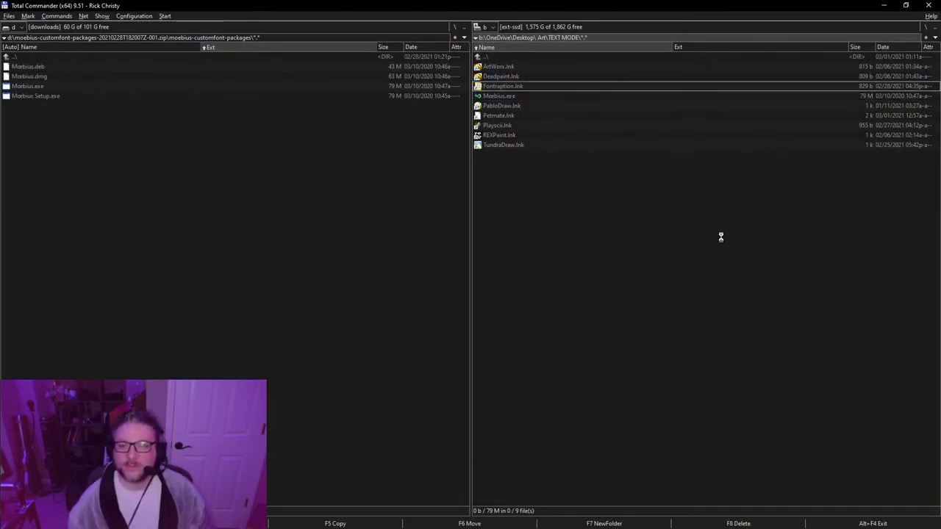
pyautogui.moveTo(807, 240); pyautogui.dragTo(354, 209)
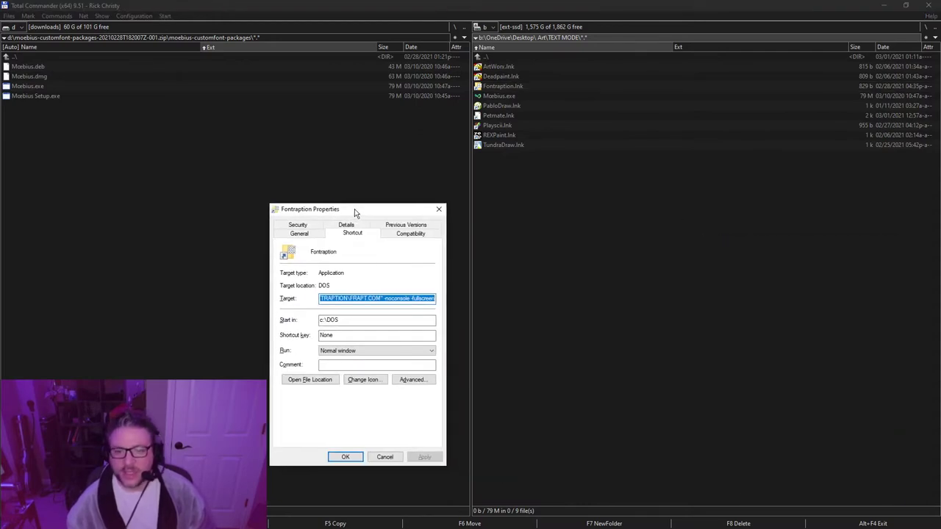
pyautogui.press('End')
pyautogui.press('Home')
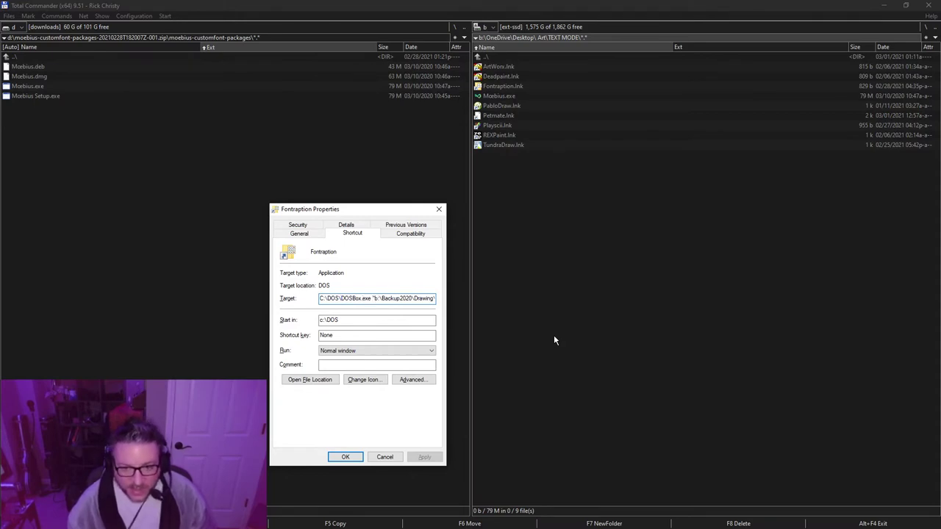
pyautogui.hotkey('shift', 'End')
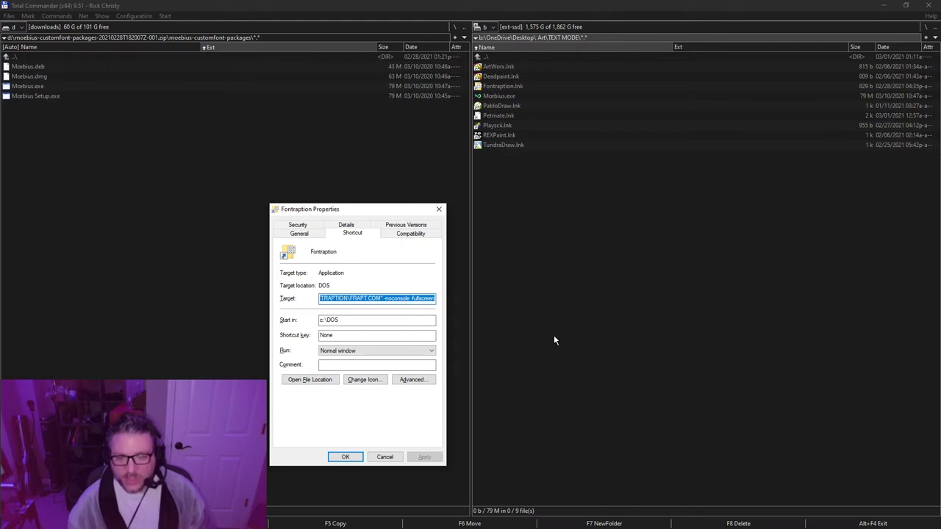
pyautogui.press('Home')
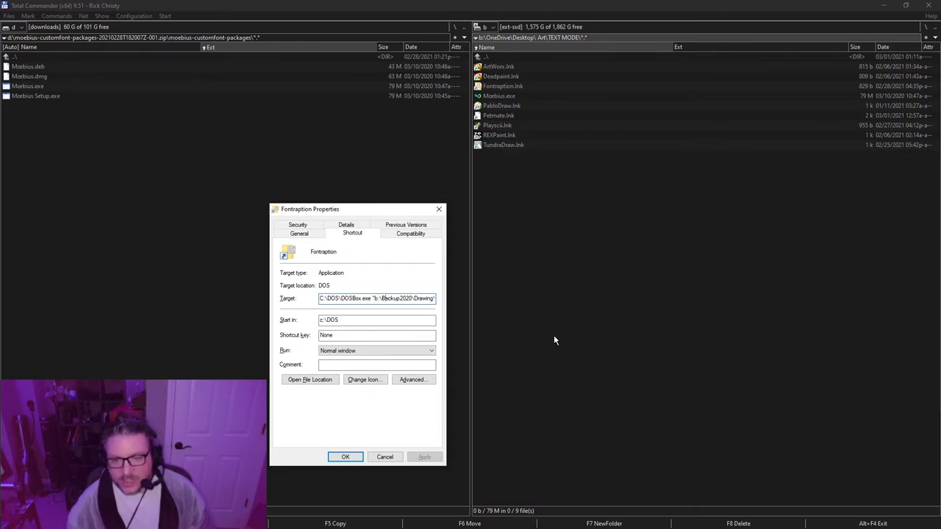
pyautogui.press('Right')
pyautogui.press('Right')
pyautogui.press('Right')
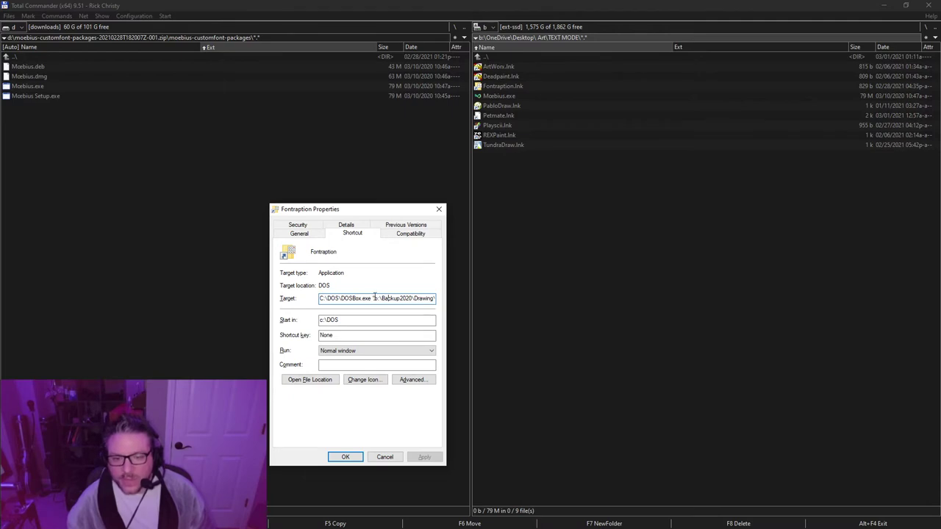
pyautogui.press('End')
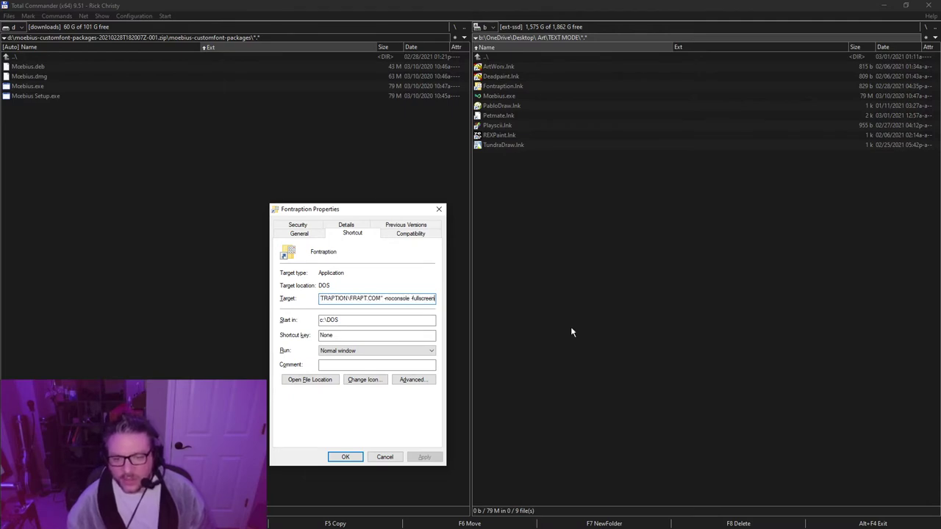
pyautogui.hotkey('ctrl', 'Left')
pyautogui.hotkey('ctrl', 'Left')
pyautogui.hotkey('ctrl', 'Left')
pyautogui.hotkey('ctrl', 'Left')
pyautogui.hotkey('ctrl', 'Left')
pyautogui.hotkey('ctrl', 'Left')
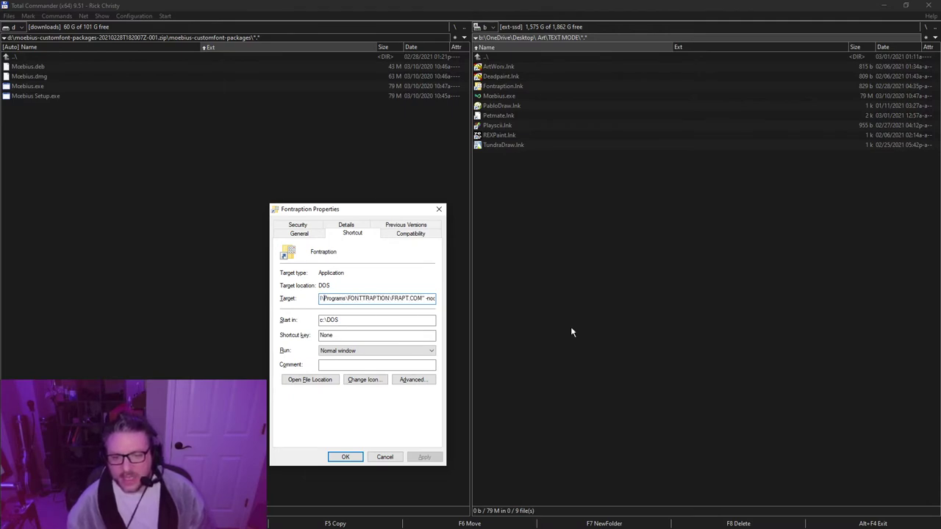
pyautogui.hotkey('ctrl', 'Right')
pyautogui.hotkey('ctrl', 'Right')
pyautogui.hotkey('ctrl', 'Right')
pyautogui.hotkey('ctrl', 'Right')
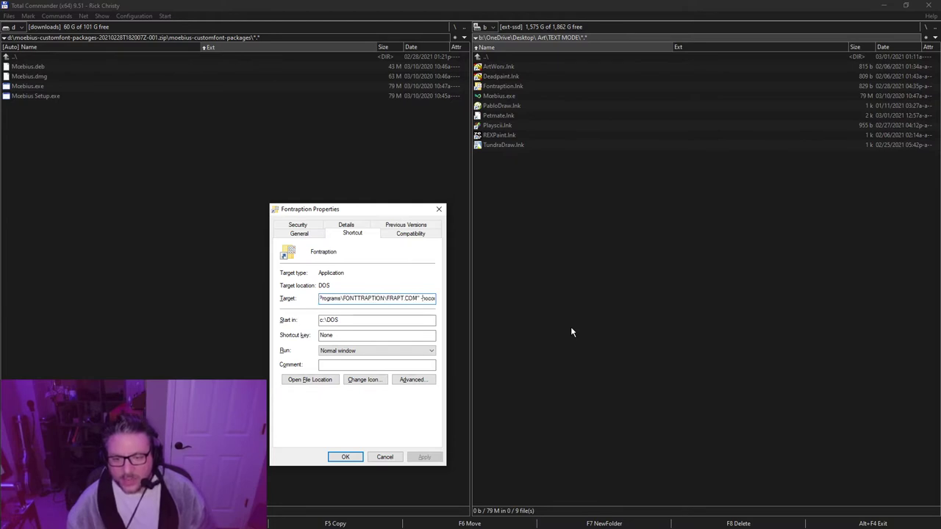
# Copy the Fontraption program's folder path from the shortcut's target, and close the properties without changing anything
pyautogui.hotkey('ctrl', 'shift', 'Left')
pyautogui.hotkey('ctrl', 'shift', 'Left')
pyautogui.hotkey('ctrl', 'shift', 'Left')
pyautogui.hotkey('ctrl', 'shift', 'Left')
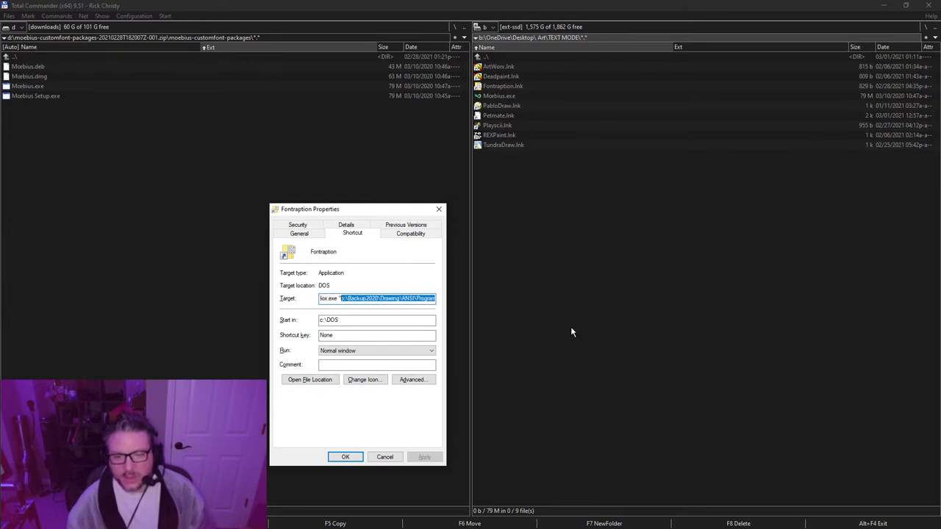
pyautogui.press('Right')
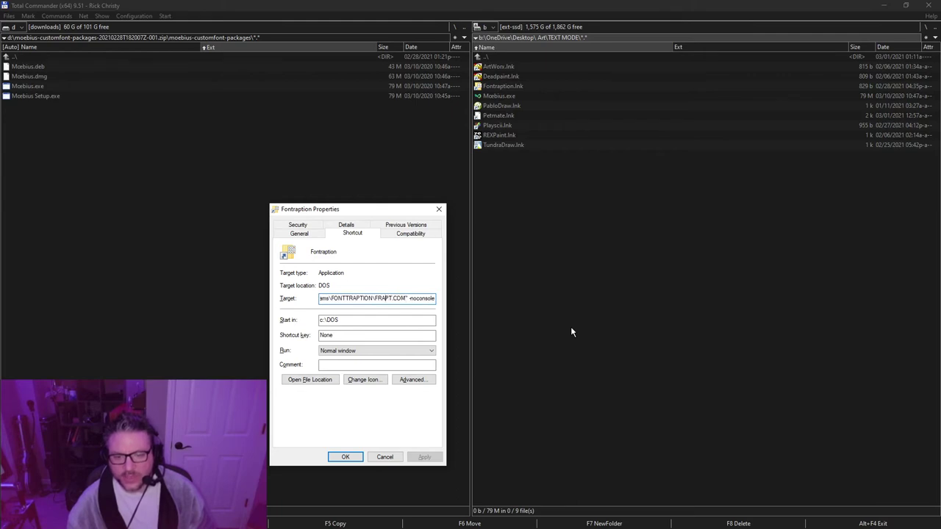
pyautogui.hotkey('ctrl', 'shift', 'Left')
pyautogui.hotkey('ctrl', 'shift', 'Left')
pyautogui.hotkey('ctrl', 'shift', 'Left')
pyautogui.hotkey('ctrl', 'shift', 'Left')
pyautogui.hotkey('ctrl', 'shift', 'Left')
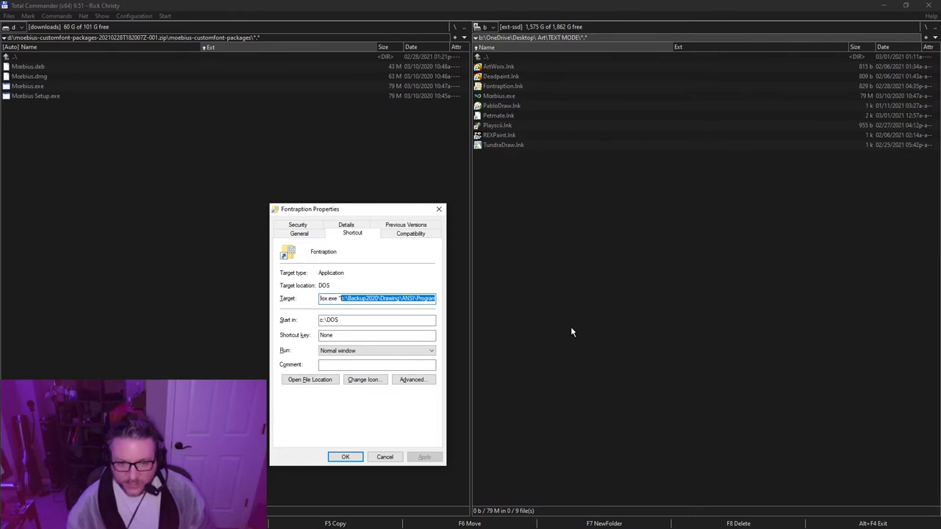
pyautogui.click(385, 457)
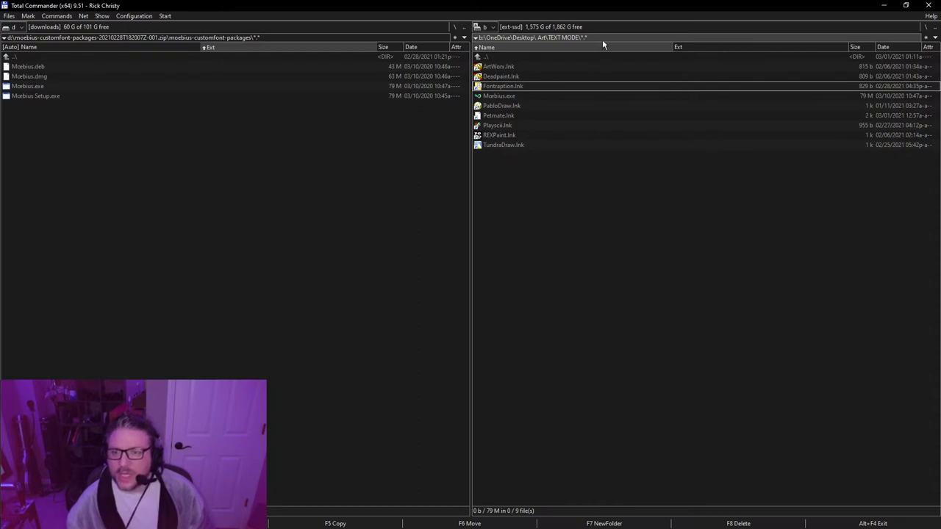
# Open the folder b:\Backup2020\Drawing\ANSI\Programs\FONTTRAPTION in the file pane that shows the Moebius package
pyautogui.press('Tab')
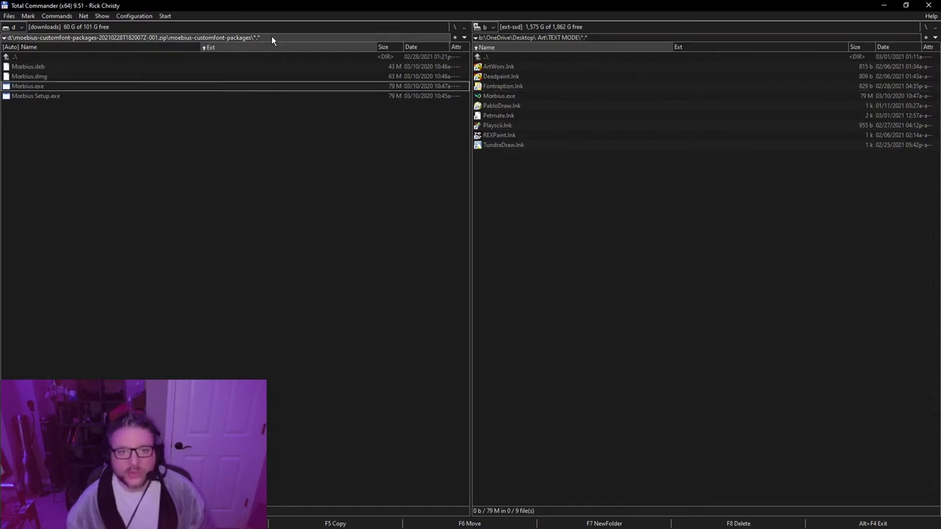
pyautogui.click(271, 36)
pyautogui.write('b:\\Backup2020\\Drawing\\ANSI\\Programs\\FONTTRAPTION\\')
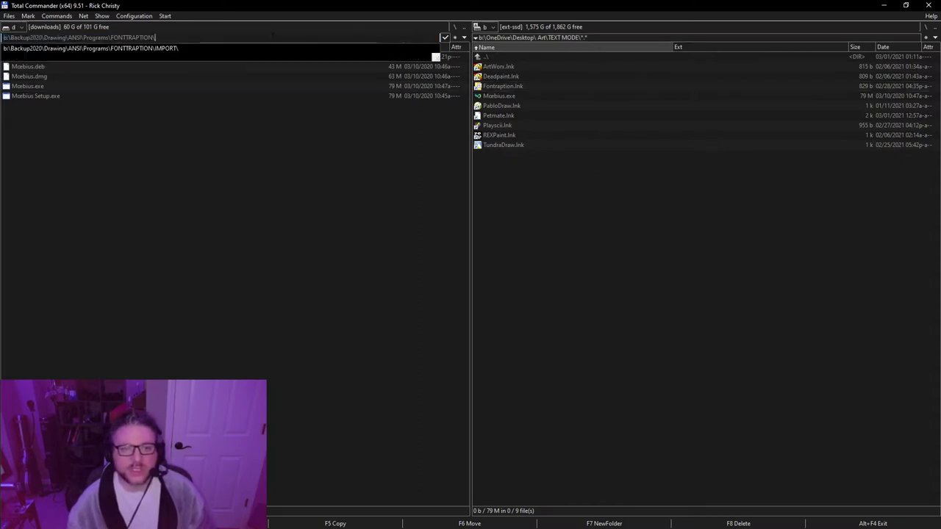
pyautogui.press('Return')
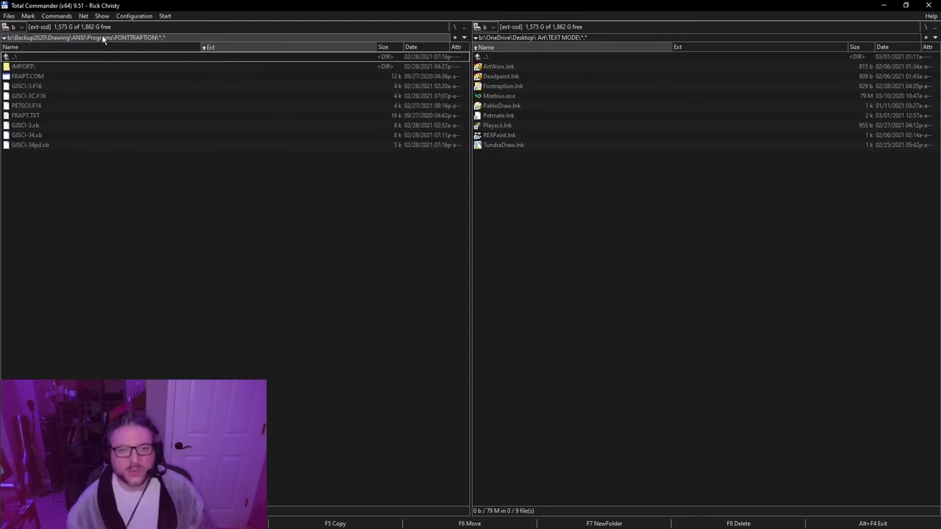
# Switch to the custom fonts page, view its linked Fontraption installation guide, close the guide, and return to Total Commander
pyautogui.hotkey('alt', 'Tab')
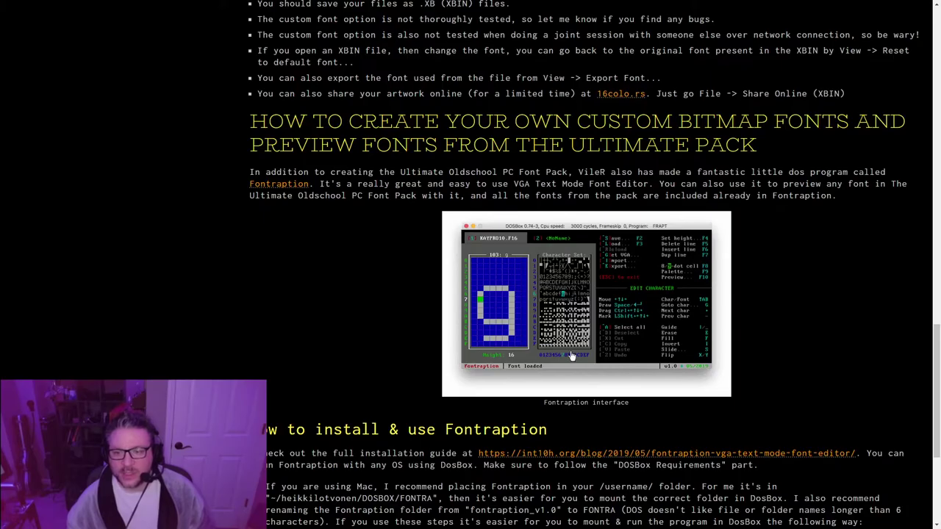
pyautogui.click(727, 457)
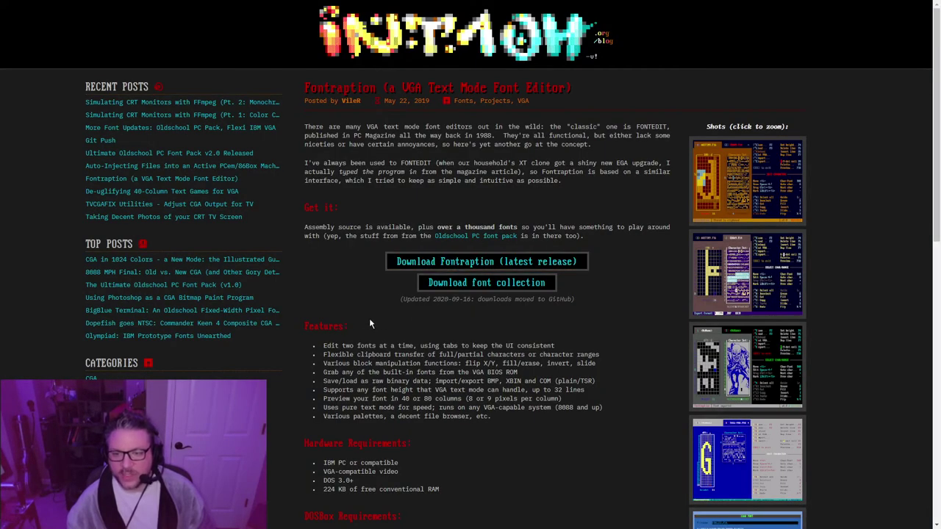
pyautogui.hotkey('ctrl', 'w')
pyautogui.hotkey('alt', 'Tab')
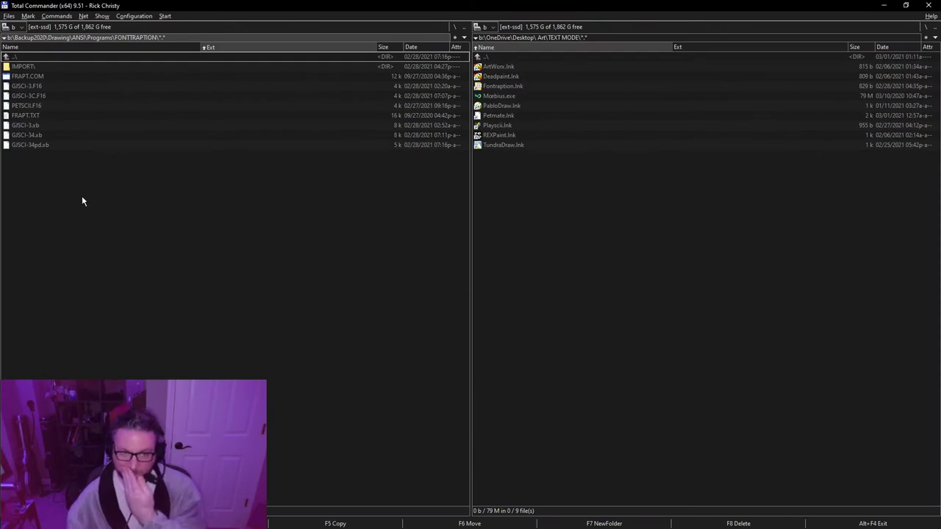
# Mark the GJSCI and PETSCII .F16 and .xb files in the FONTTRAPTION folder, and clear the marks again
pyautogui.click(66, 86)
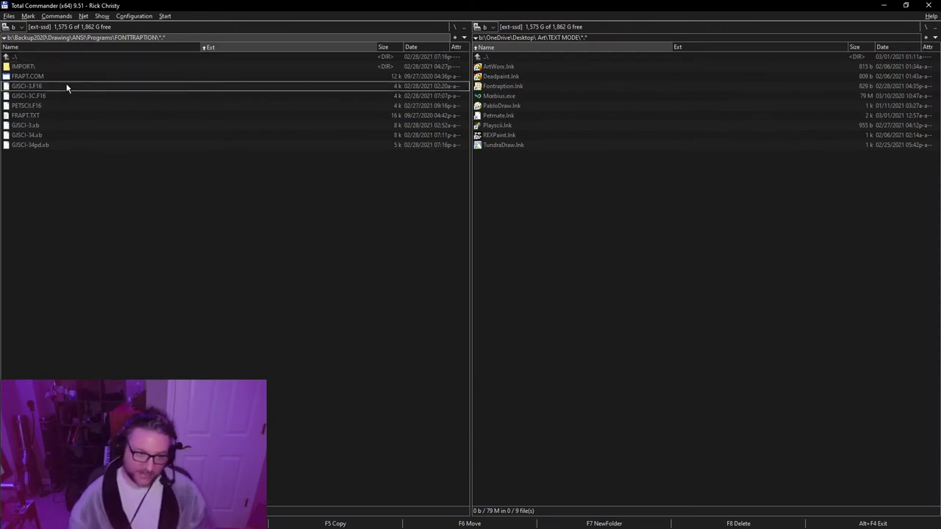
pyautogui.press('Insert')
pyautogui.press('Insert')
pyautogui.press('Insert')
pyautogui.press('Down')
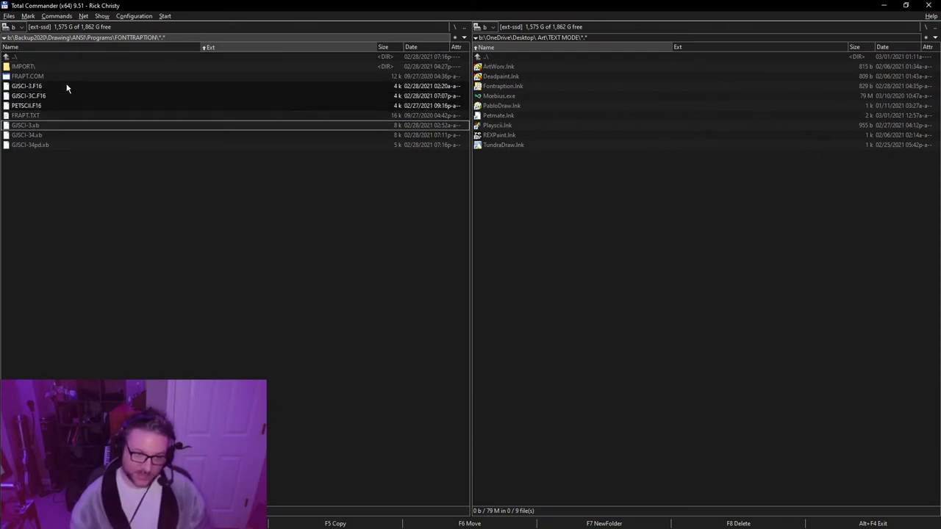
pyautogui.press('Insert')
pyautogui.press('Insert')
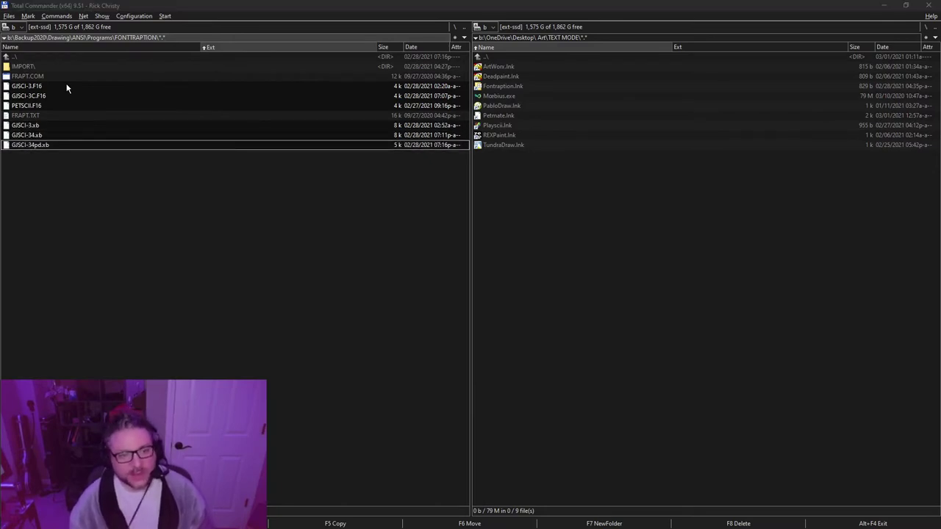
pyautogui.press('Return')
pyautogui.press('Up')
pyautogui.press('Up')
pyautogui.press('Up')
pyautogui.press('Up')
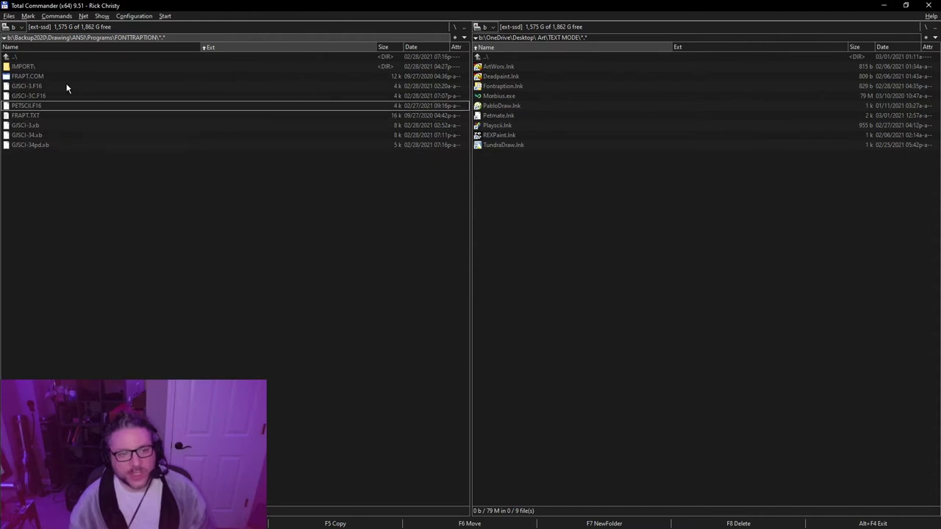
# Open the properties of Fontraption.lnk and look over the start and end of its target command
pyautogui.press('Tab')
pyautogui.hotkey('alt', 'Tab')
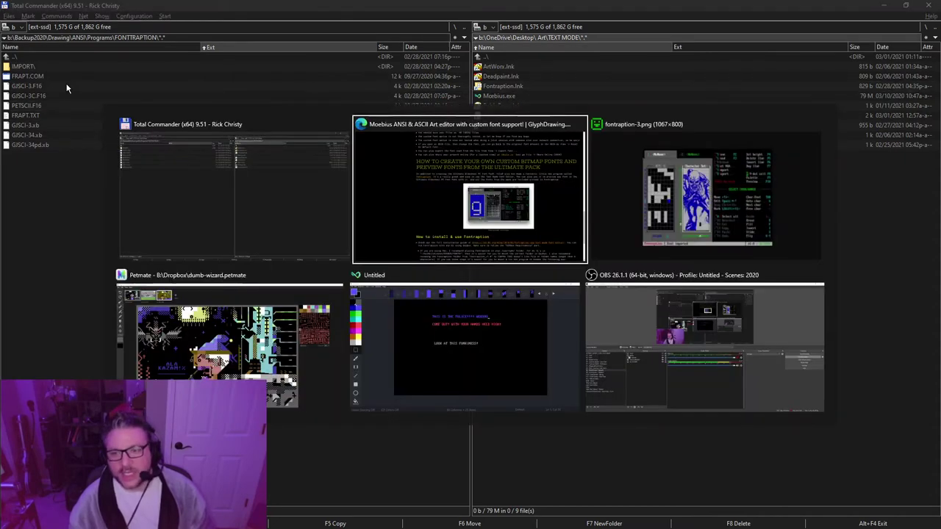
pyautogui.hotkey('alt', 'shift', 'Tab')
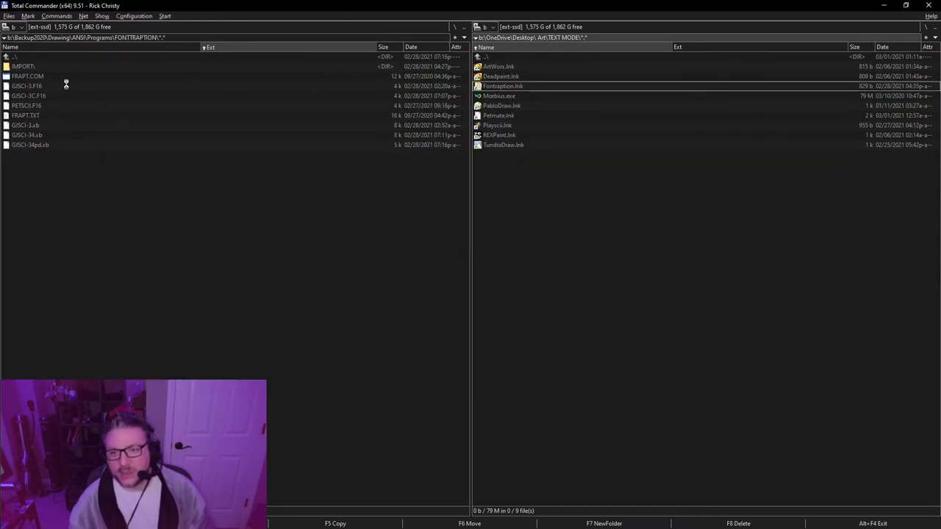
pyautogui.hotkey('alt', 'Return')
pyautogui.moveTo(172, 95); pyautogui.dragTo(464, 161)
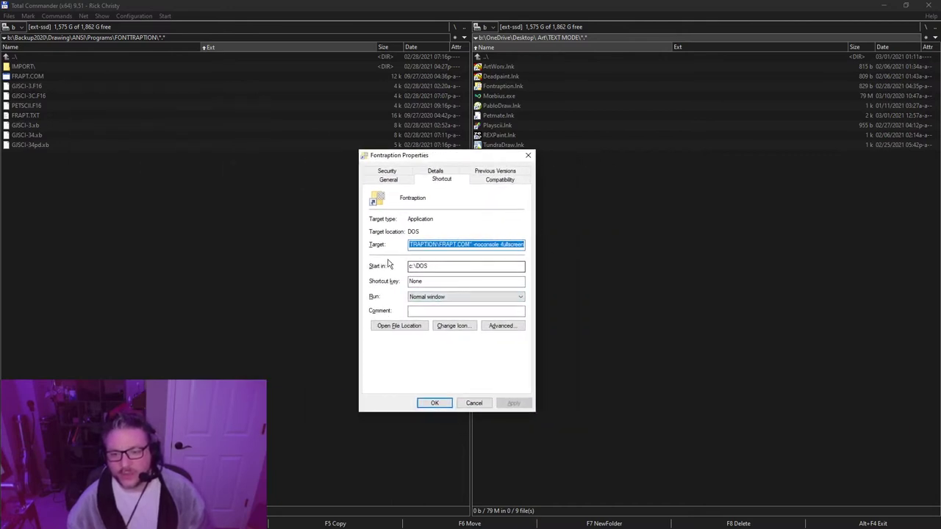
pyautogui.click(471, 244)
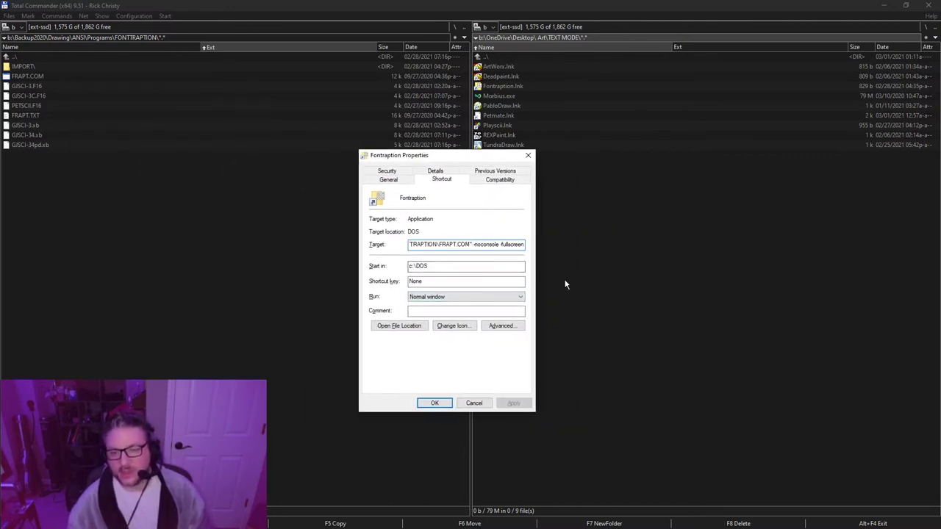
pyautogui.press('Home')
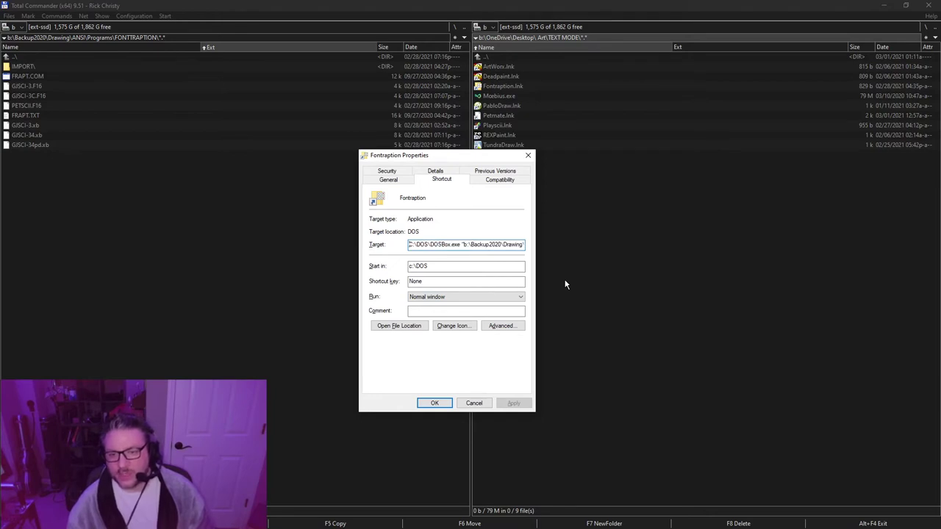
pyautogui.press('End')
pyautogui.hotkey('ctrl', 'shift', 'Left')
pyautogui.hotkey('ctrl', 'shift', 'Left')
pyautogui.hotkey('ctrl', 'shift', 'Left')
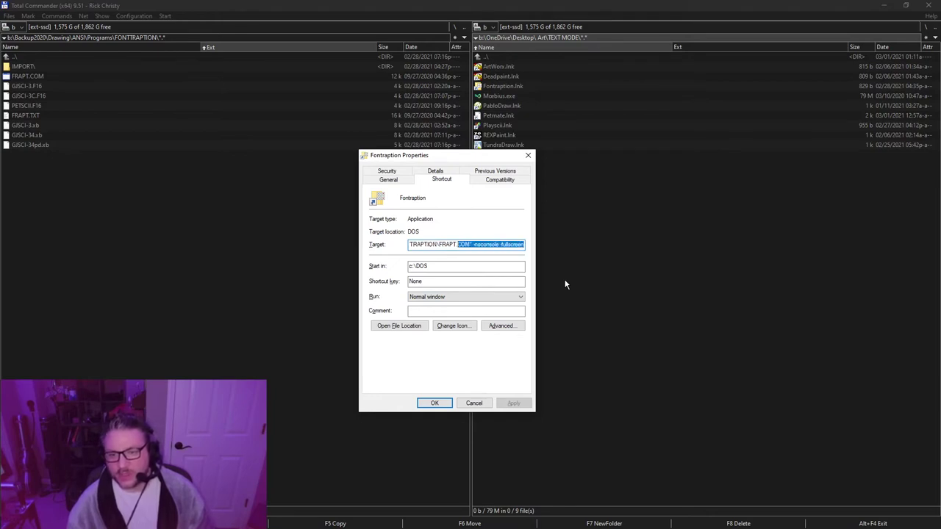
pyautogui.hotkey('shift', 'Home')
pyautogui.press('End')
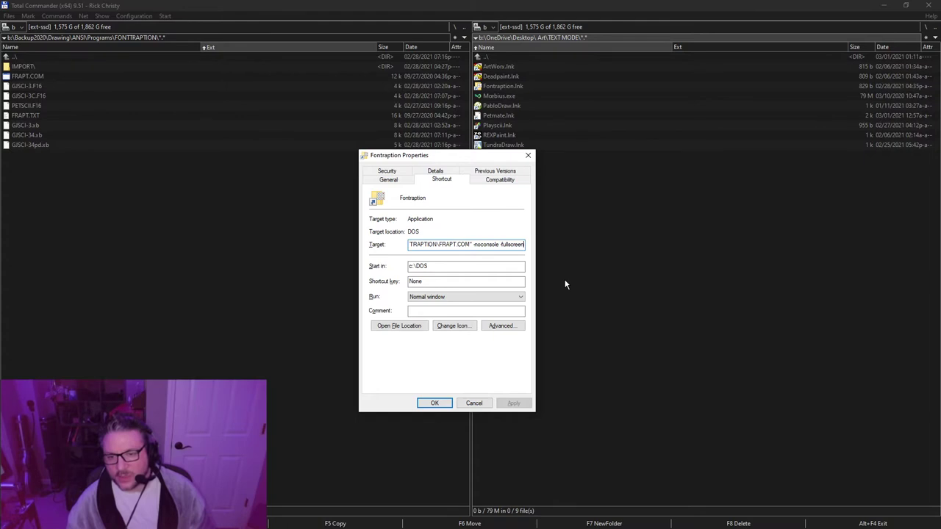
# Examine the DOSBox.exe path and the quoted path to FRAPT.COM in the shortcut's target
pyautogui.press('Home')
pyautogui.hotkey('ctrl', 'shift', 'Right')
pyautogui.hotkey('ctrl', 'shift', 'Right')
pyautogui.hotkey('ctrl', 'shift', 'Right')
pyautogui.press('Left')
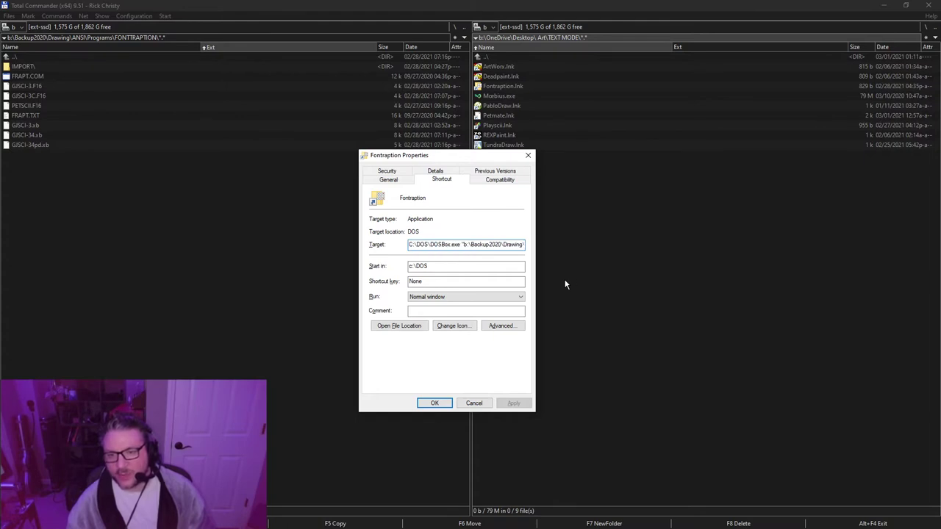
pyautogui.press('Left')
pyautogui.press('Left')
pyautogui.press('Right')
pyautogui.hotkey('shift', 'End')
pyautogui.hotkey('shift', 'Left')
pyautogui.hotkey('shift', 'Left')
pyautogui.hotkey('shift', 'Left')
pyautogui.hotkey('shift', 'Left')
pyautogui.hotkey('shift', 'Left')
pyautogui.hotkey('shift', 'Left')
pyautogui.hotkey('shift', 'Left')
pyautogui.hotkey('shift', 'Left')
pyautogui.hotkey('shift', 'Left')
pyautogui.hotkey('shift', 'Left')
pyautogui.hotkey('shift', 'Left')
pyautogui.hotkey('shift', 'Left')
pyautogui.hotkey('shift', 'Left')
pyautogui.hotkey('shift', 'Left')
pyautogui.hotkey('shift', 'Left')
pyautogui.hotkey('shift', 'Left')
pyautogui.hotkey('shift', 'Left')
pyautogui.hotkey('shift', 'Left')
pyautogui.hotkey('shift', 'Left')
pyautogui.hotkey('shift', 'Left')
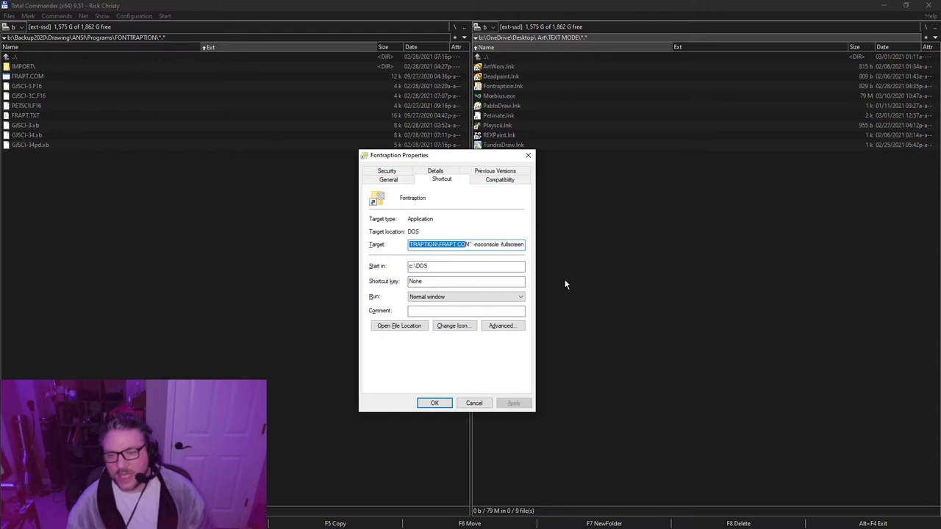
pyautogui.hotkey('shift', 'Right')
pyautogui.hotkey('shift', 'Right')
pyautogui.press('Right')
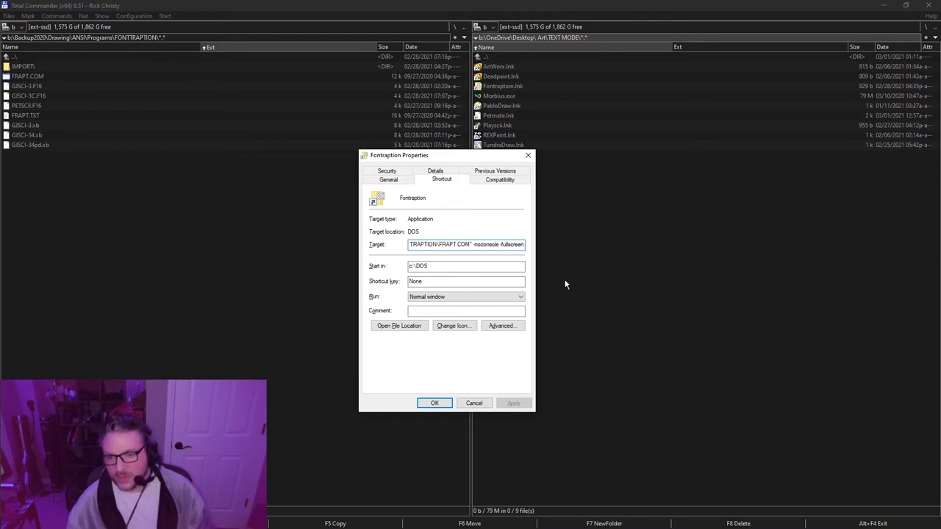
# Examine the -noconsole and -fullscreen options in the shortcut's target, and close the properties without changes
pyautogui.hotkey('shift', 'End')
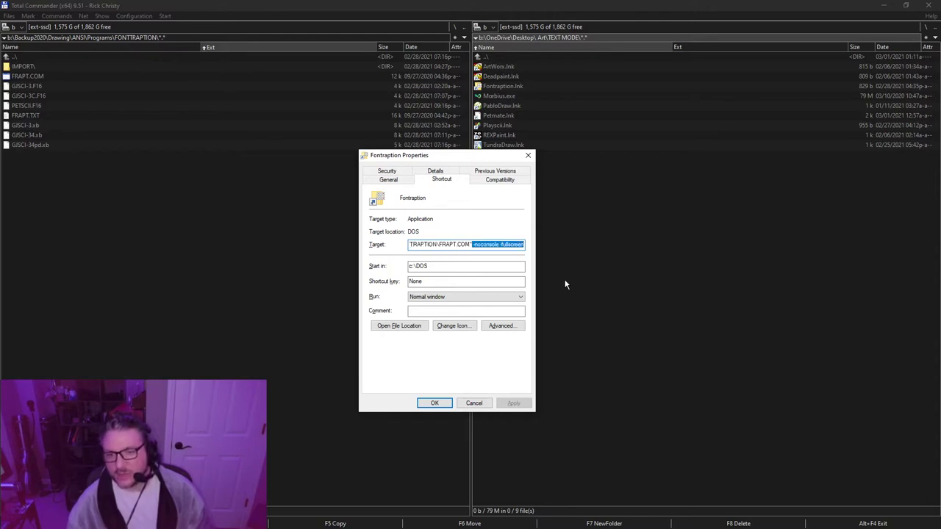
pyautogui.press('Right')
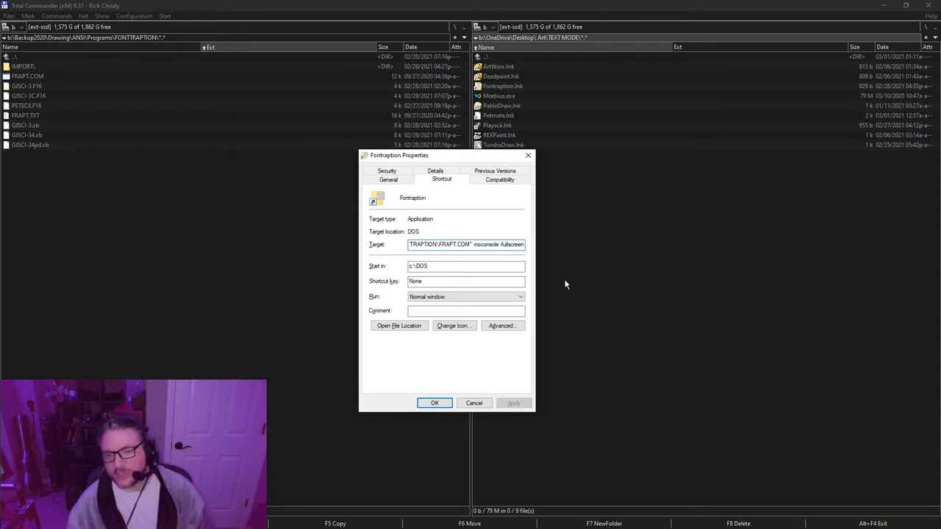
pyautogui.hotkey('ctrl', 'shift', 'Left')
pyautogui.hotkey('ctrl', 'shift', 'Left')
pyautogui.hotkey('ctrl', 'shift', 'Right')
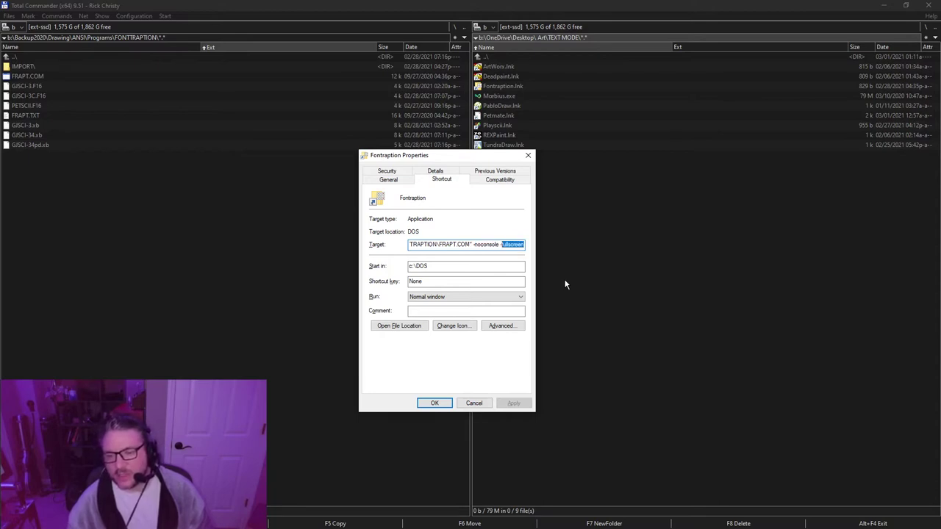
pyautogui.click(474, 403)
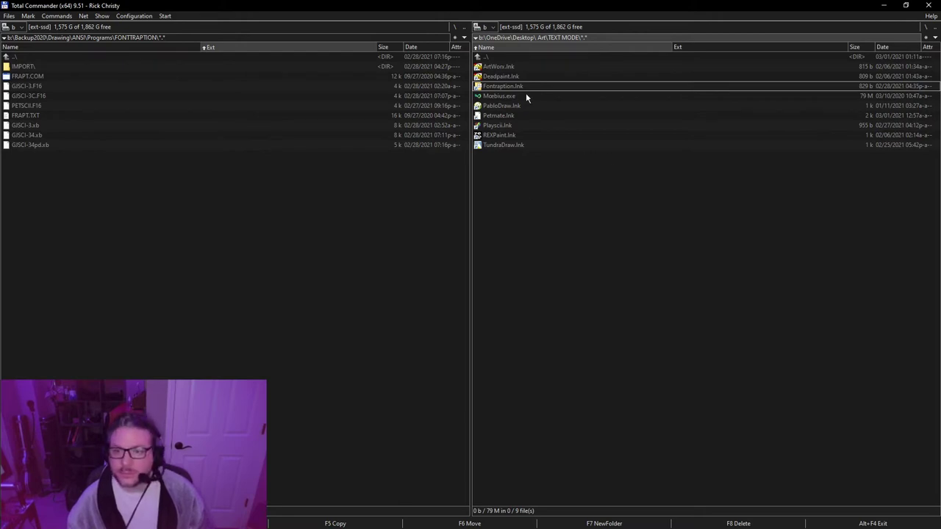
# Launch Fontraption from its shortcut, take it out of full screen, and place its DOSBox window in front of the maximized Total Commander
pyautogui.doubleClick(503, 87)
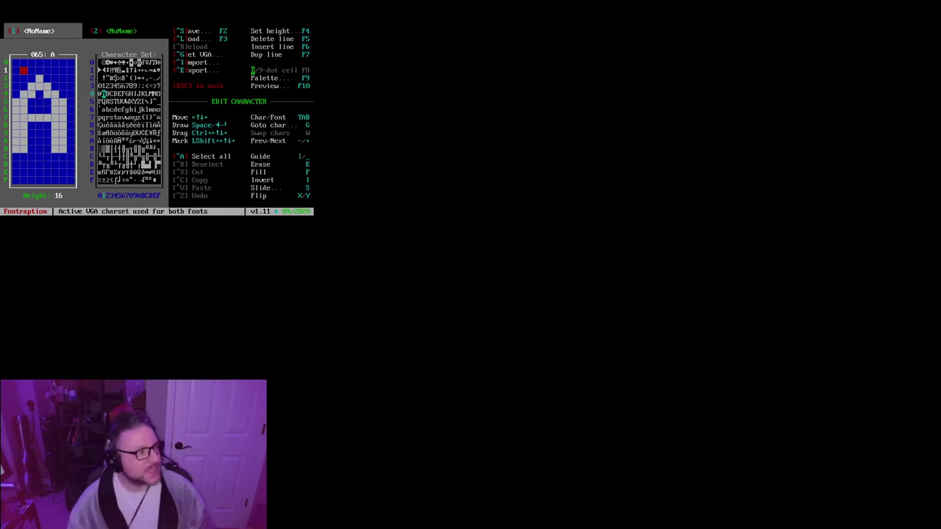
pyautogui.press('Escape')
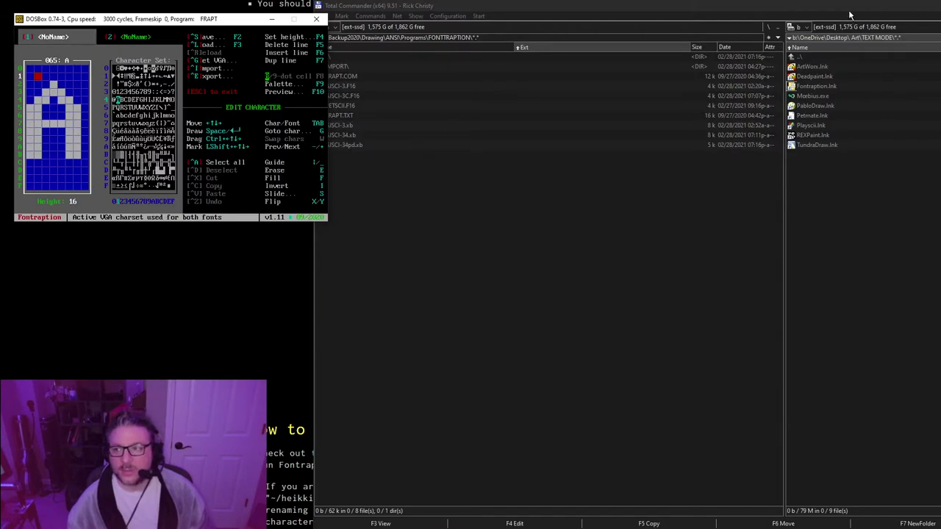
pyautogui.click(850, 15)
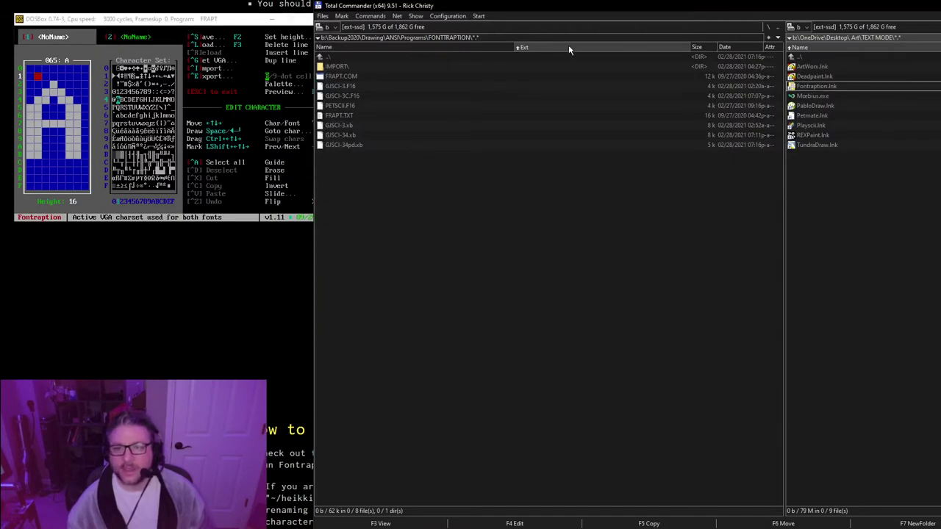
pyautogui.press('super+Down')
pyautogui.press('super+Up')
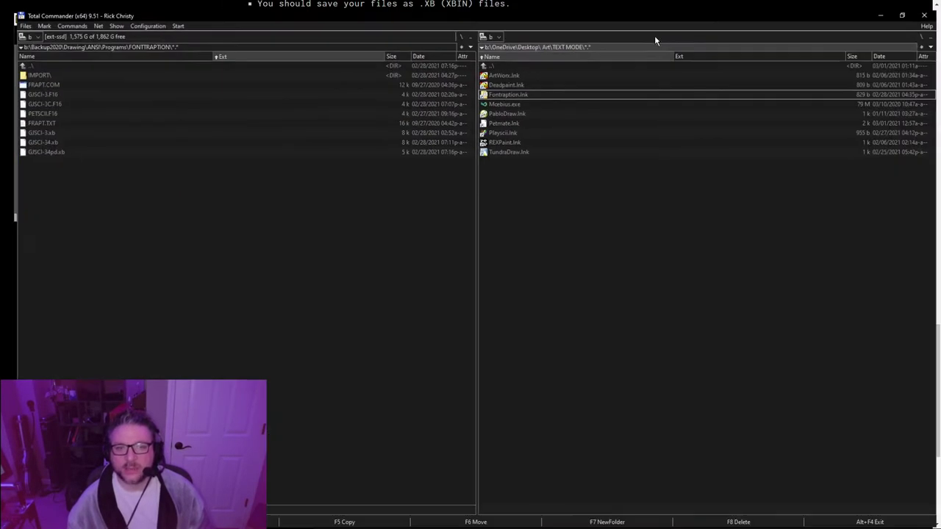
pyautogui.hotkey('alt', 'Tab')
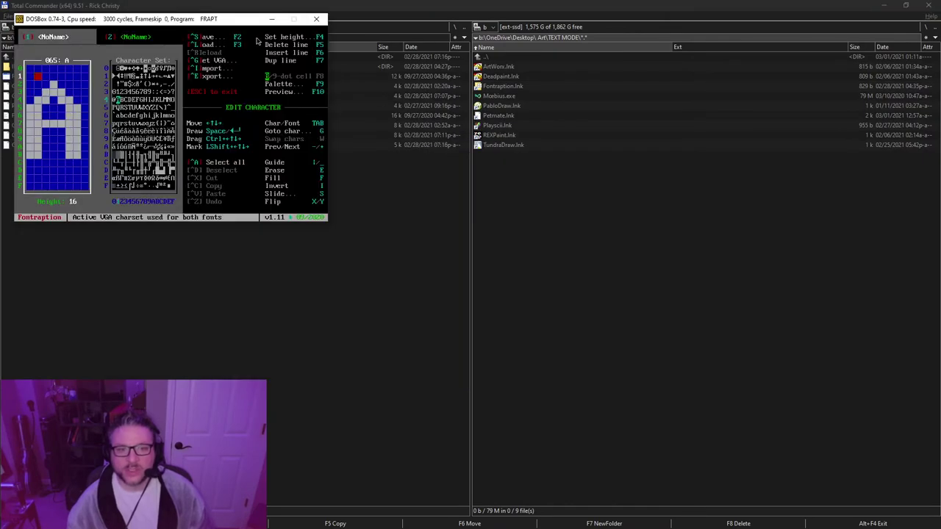
pyautogui.moveTo(217, 20); pyautogui.dragTo(563, 227)
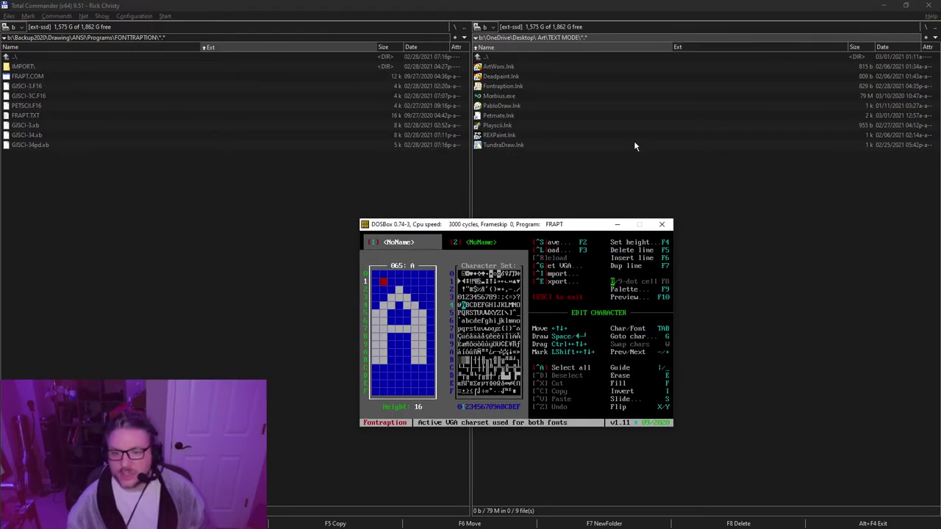
# Switch Fontraption to full screen and back to a window, and reposition the window near the middle of the screen
pyautogui.hotkey('alt', 'Return')
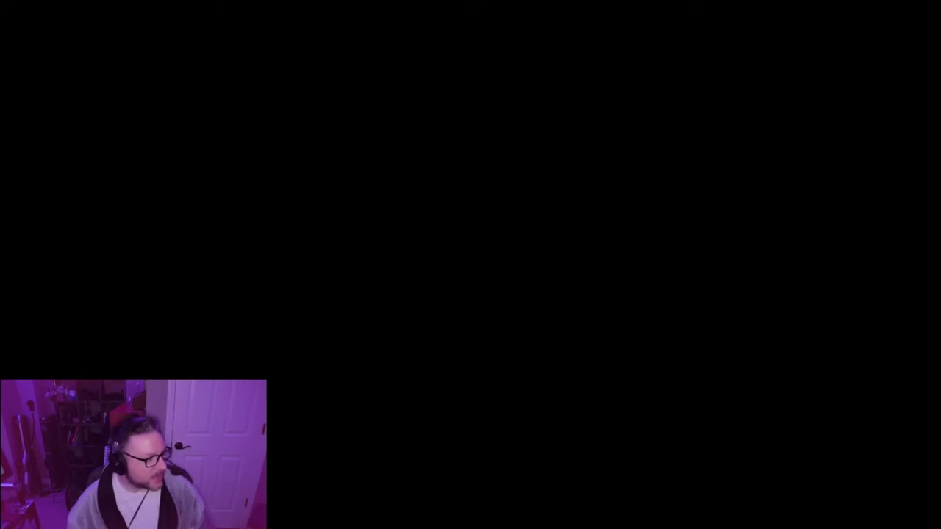
pyautogui.hotkey('alt', 'Return')
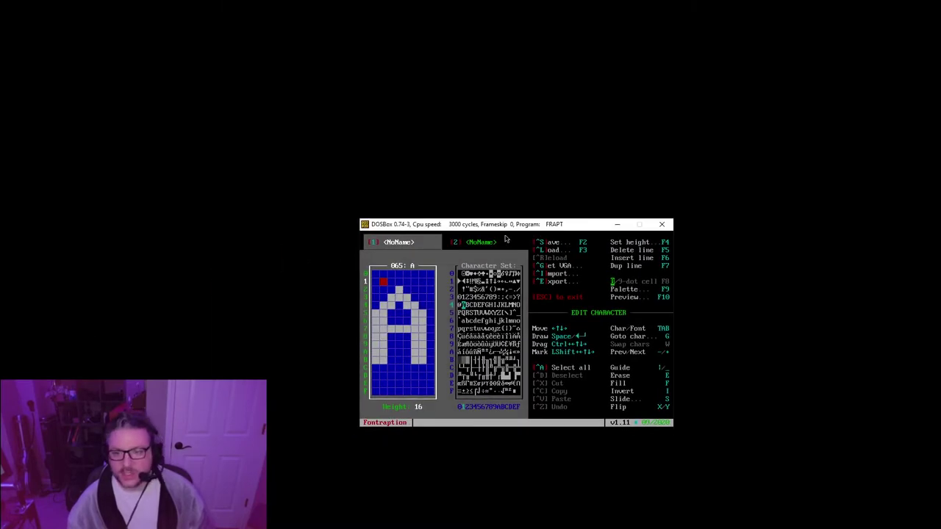
pyautogui.moveTo(507, 225); pyautogui.dragTo(422, 163)
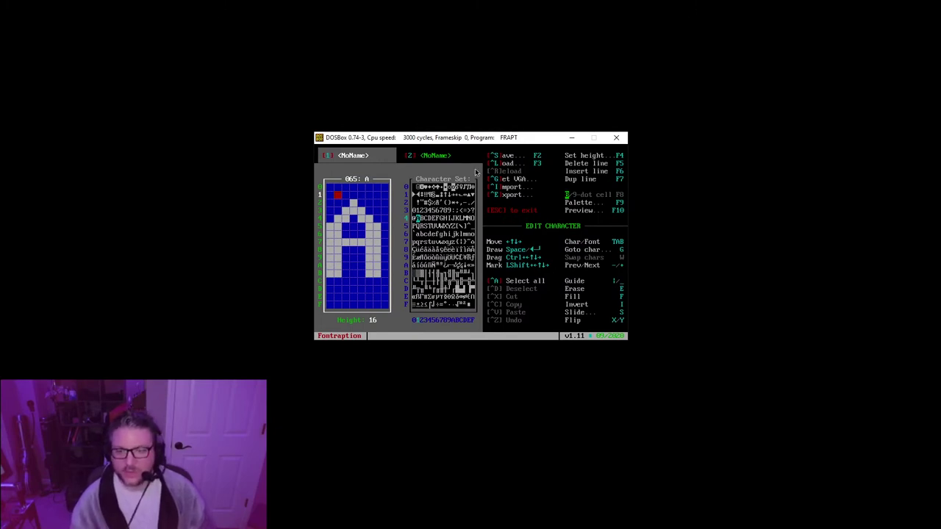
# Magnify the view of the Fontraption window, and switch from editing the character to selecting in the character set
pyautogui.press('super+plus')
pyautogui.press('super+plus')
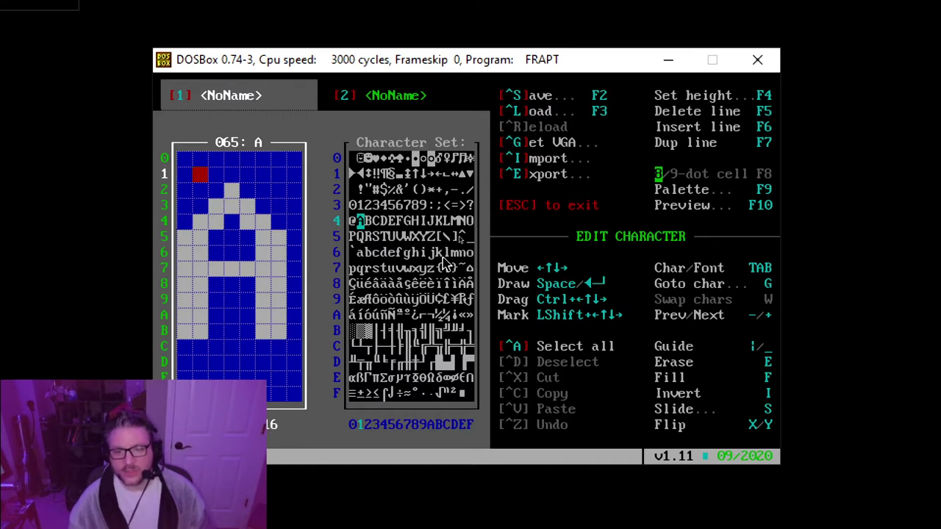
pyautogui.press('Tab')
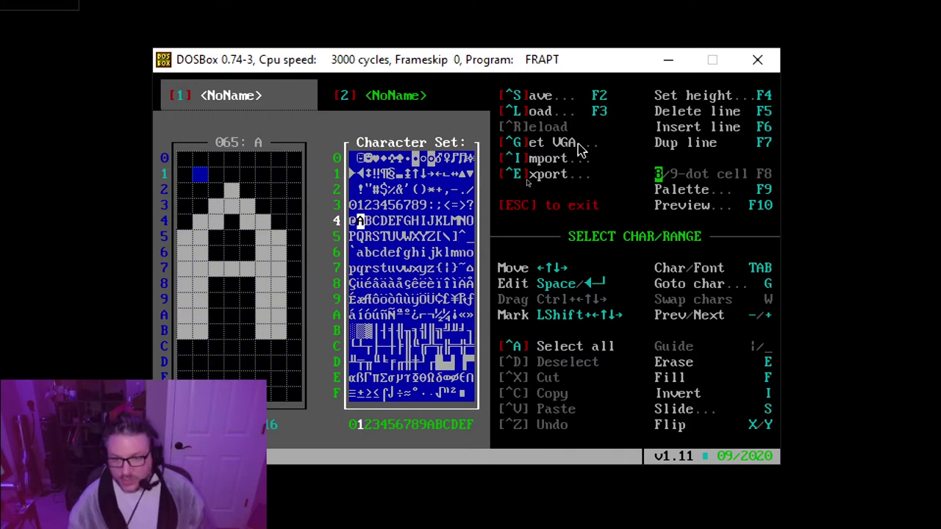
# Load the 8x8 VGA ROM font, and replace it with the 8x14 one
pyautogui.press('Tab')
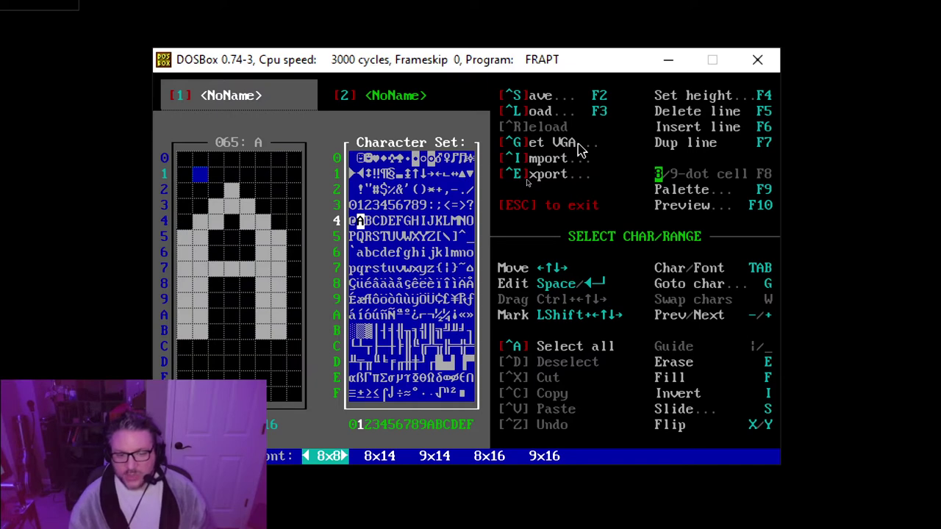
pyautogui.press('Return')
pyautogui.press('Tab')
pyautogui.press('Right')
pyautogui.press('Return')
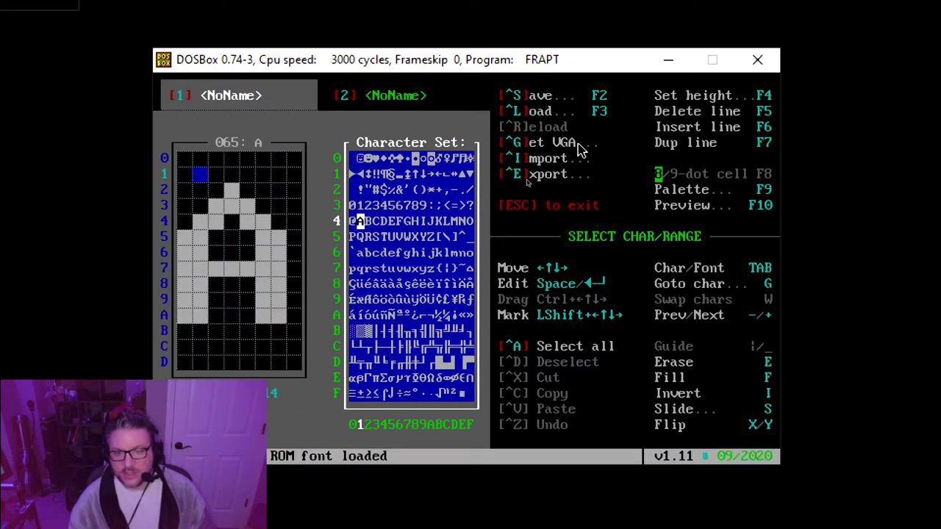
# Try the 9x14 VGA ROM font, and replace it with a 16-line one
pyautogui.press('Tab')
pyautogui.press('Right')
pyautogui.press('Return')
pyautogui.press('Tab')
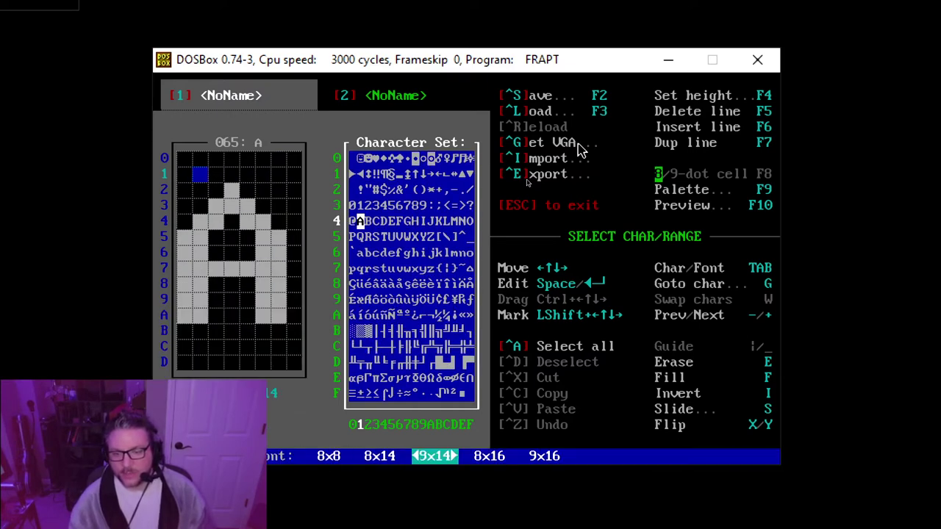
pyautogui.press('Right')
pyautogui.press('Return')
pyautogui.press('Tab')
pyautogui.press('Right')
pyautogui.press('Right')
pyautogui.press('Right')
pyautogui.press('Right')
pyautogui.press('Return')
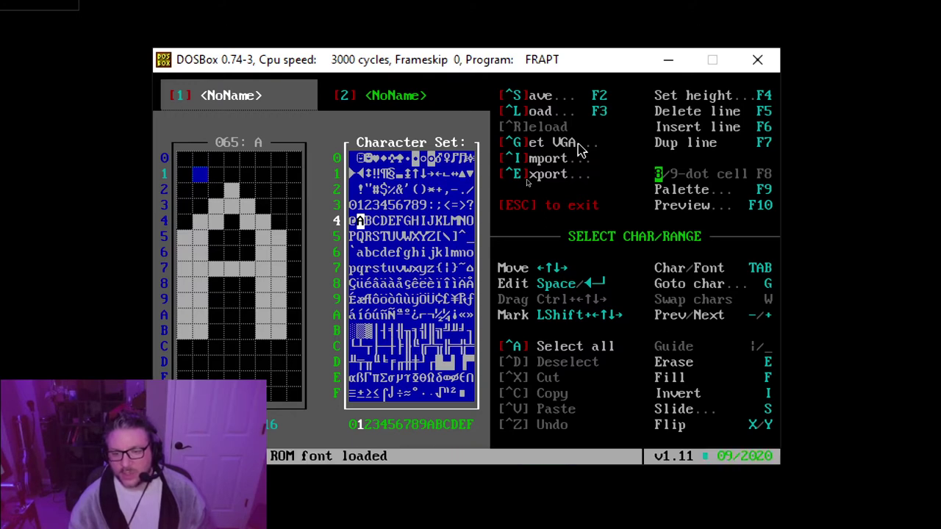
# Load the 8x16 VGA ROM font for editing
pyautogui.press('Tab')
pyautogui.press('Right')
pyautogui.press('Right')
pyautogui.press('Right')
pyautogui.press('Return')
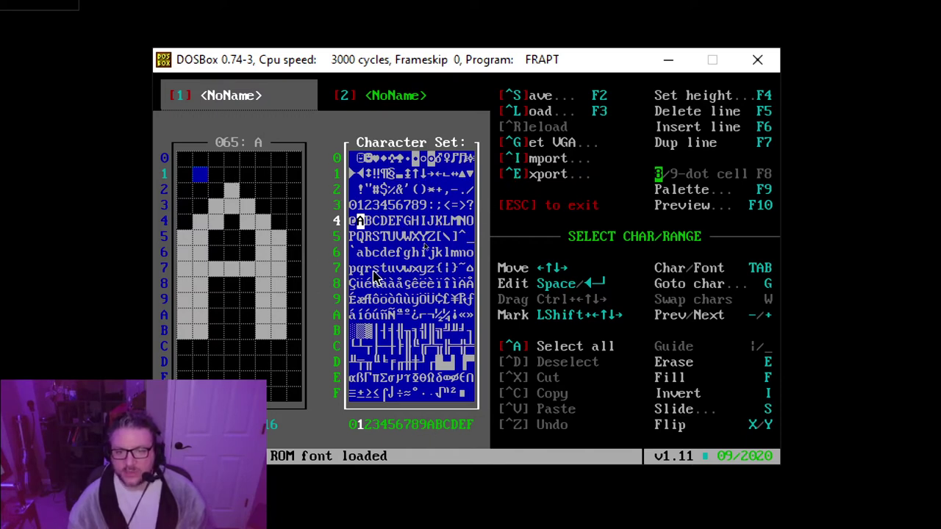
# Browse back and forth through the uppercase letters in the character set to see how the selection moves
pyautogui.press('Right')
pyautogui.press('Right')
pyautogui.press('Right')
pyautogui.press('Right')
pyautogui.press('Right')
pyautogui.press('Right')
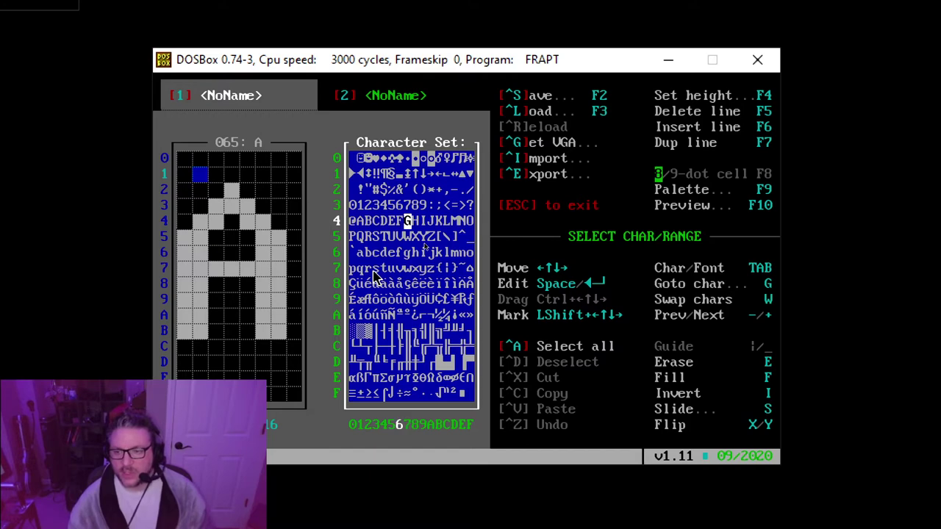
pyautogui.press('Left')
pyautogui.press('Left')
pyautogui.press('Left')
pyautogui.press('Left')
pyautogui.press('Left')
pyautogui.press('Left')
pyautogui.press('Left')
pyautogui.press('Right')
pyautogui.press('Right')
pyautogui.press('Right')
pyautogui.press('Right')
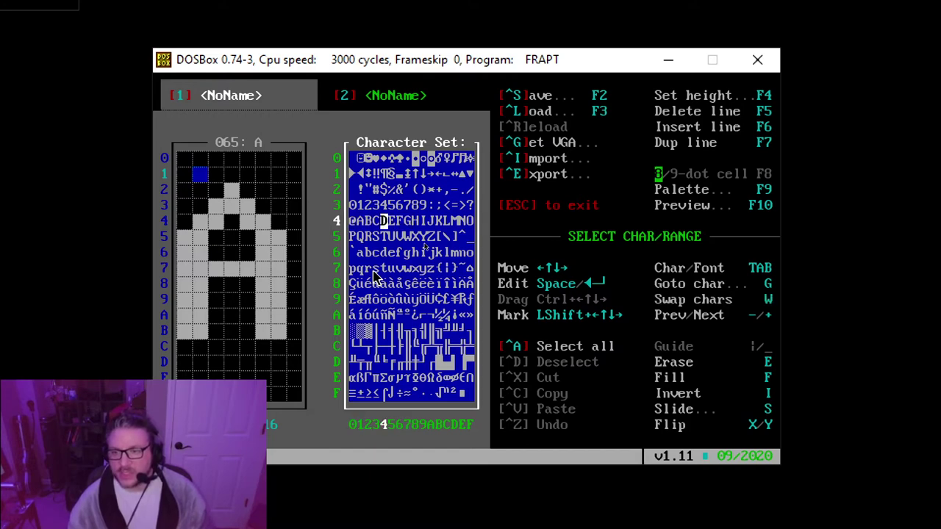
pyautogui.press('Right')
pyautogui.press('Right')
pyautogui.press('Right')
pyautogui.press('Right')
pyautogui.press('Right')
pyautogui.press('Down')
pyautogui.press('Down')
pyautogui.press('Left')
pyautogui.press('Left')
pyautogui.press('Up')
pyautogui.press('Left')
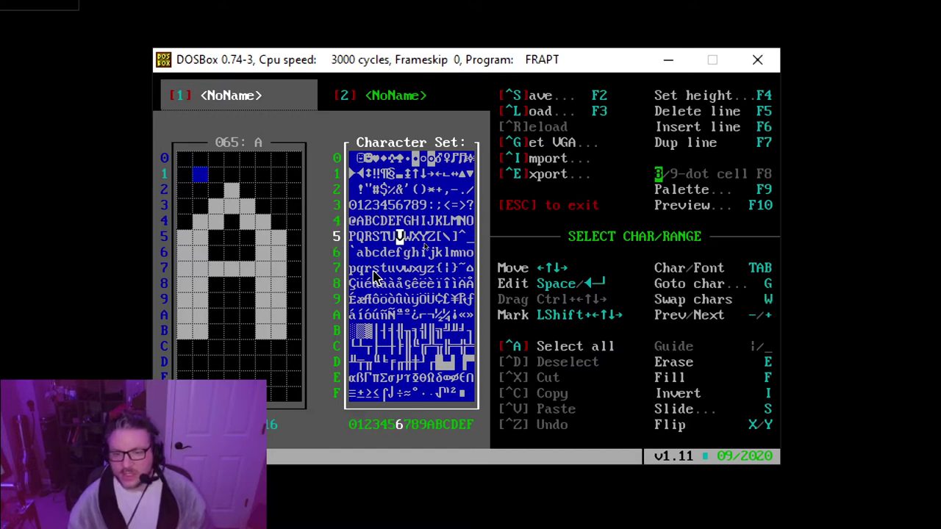
pyautogui.press('Up')
pyautogui.press('Left')
pyautogui.press('Left')
pyautogui.press('Left')
pyautogui.press('Left')
pyautogui.press('Left')
pyautogui.press('Right')
pyautogui.press('Right')
pyautogui.press('Right')
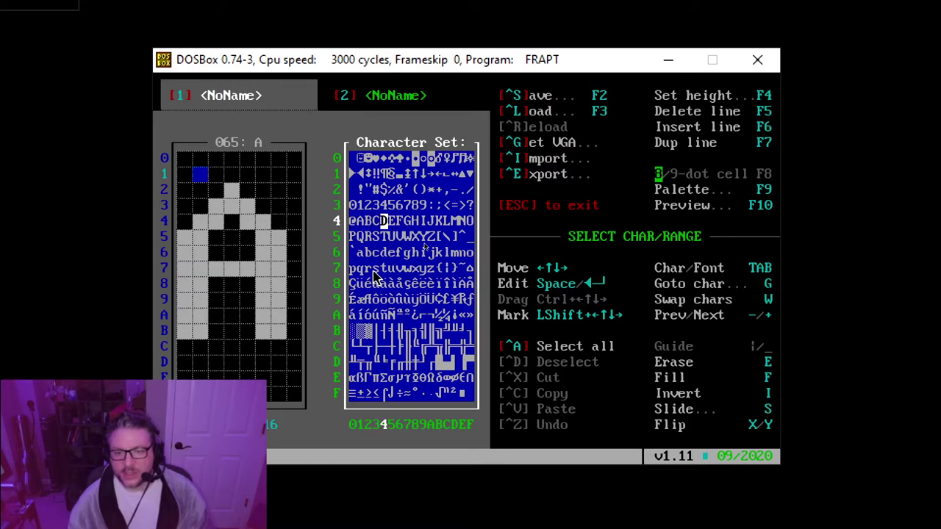
pyautogui.press('Left')
pyautogui.press('Left')
pyautogui.press('Right')
pyautogui.press('Right')
pyautogui.press('Right')
pyautogui.press('Left')
pyautogui.press('Left')
pyautogui.press('Left')
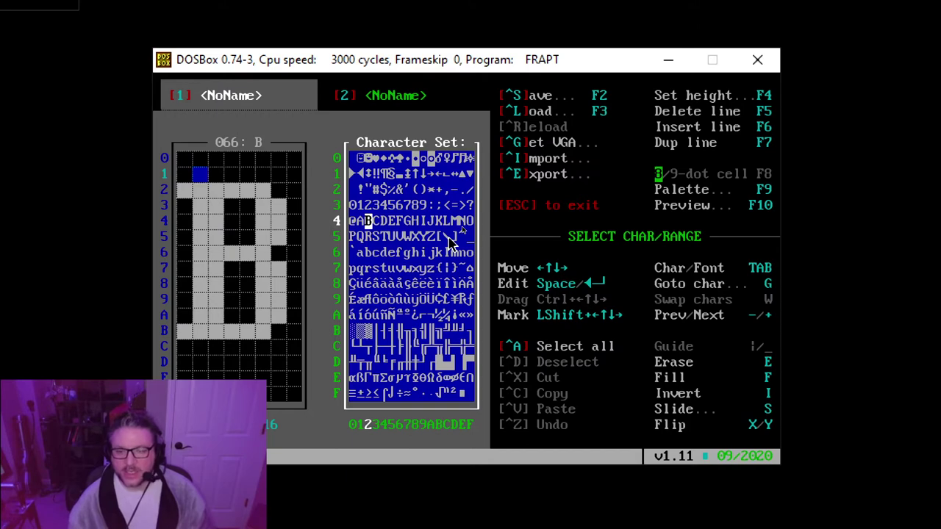
# View the enlarged pixel grids of several uppercase letters near B, and return the selection to A
pyautogui.press('Down')
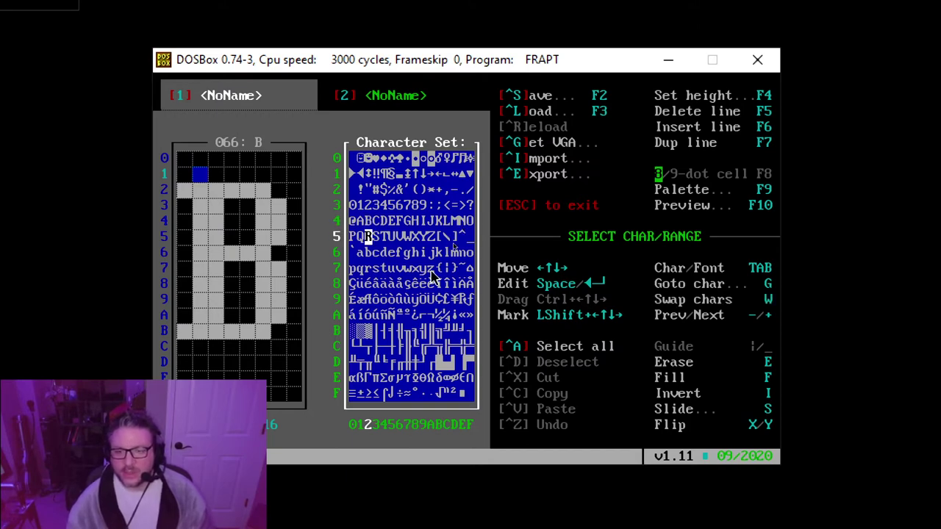
pyautogui.press('Up')
pyautogui.press('Right')
pyautogui.press('Right')
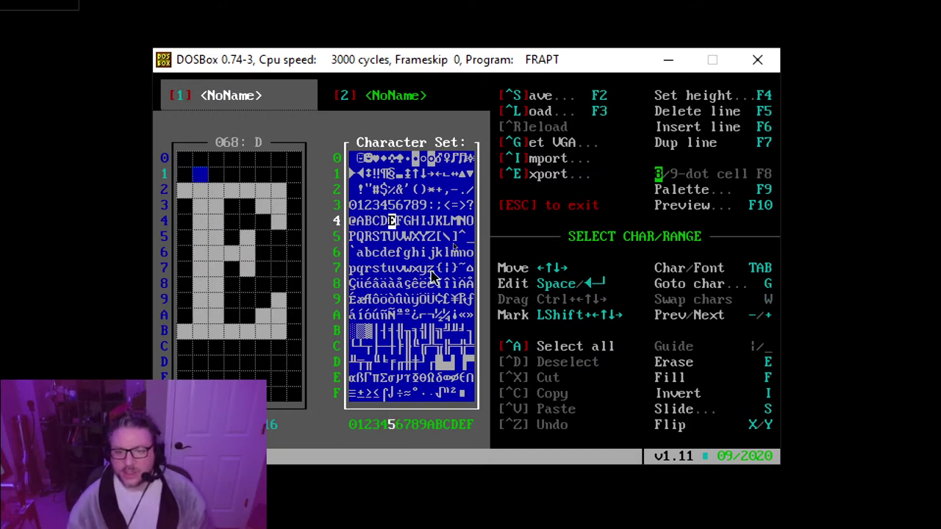
pyautogui.press('Left')
pyautogui.press('Left')
pyautogui.press('Left')
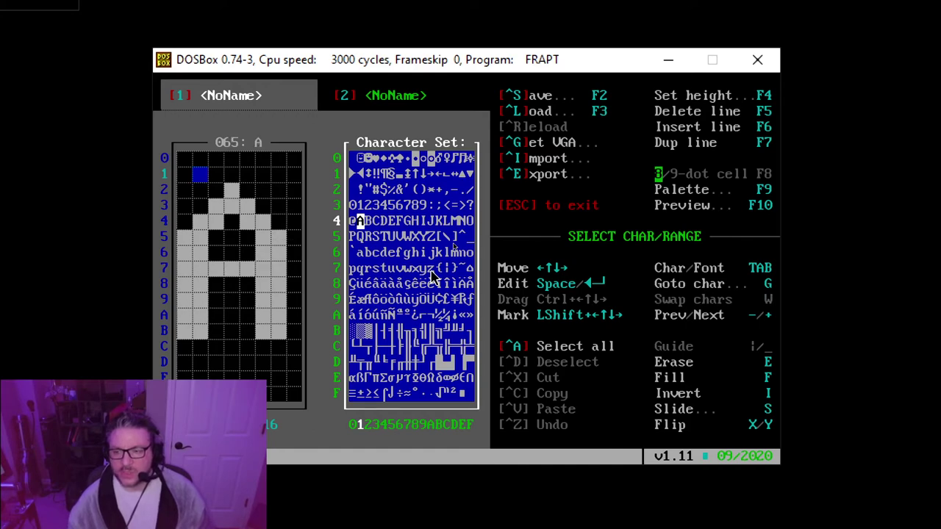
# Go directly to the character Z, and move the selection through the digits to W
pyautogui.write('g')
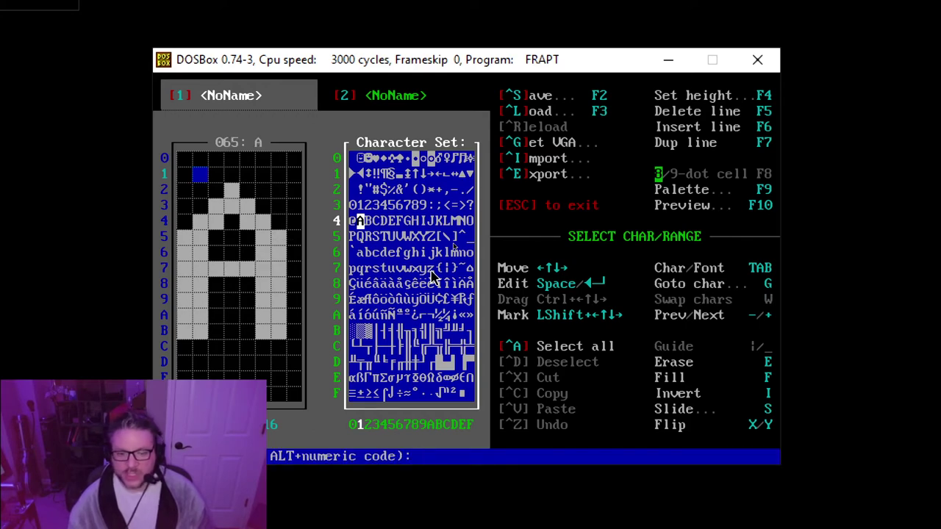
pyautogui.write('Z')
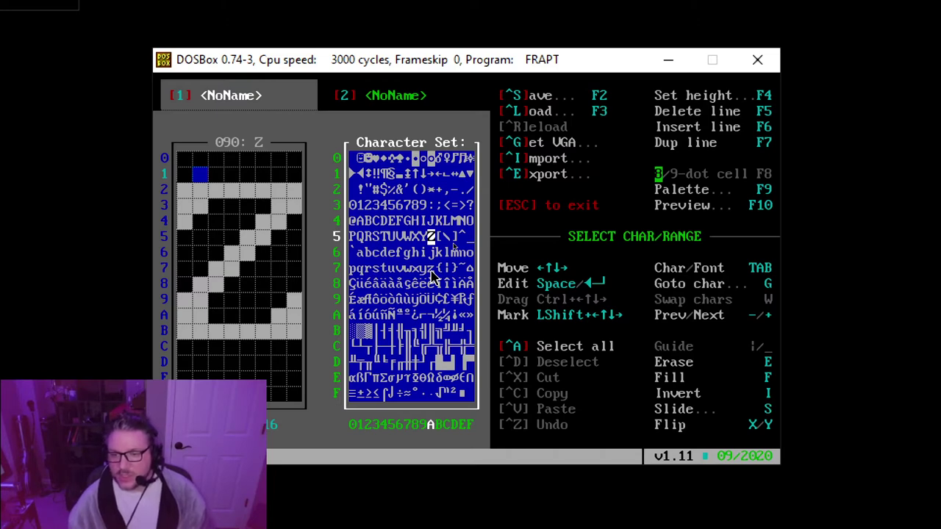
pyautogui.press('Up')
pyautogui.press('Up')
pyautogui.press('Left')
pyautogui.press('Left')
pyautogui.press('Left')
pyautogui.press('Left')
pyautogui.press('Left')
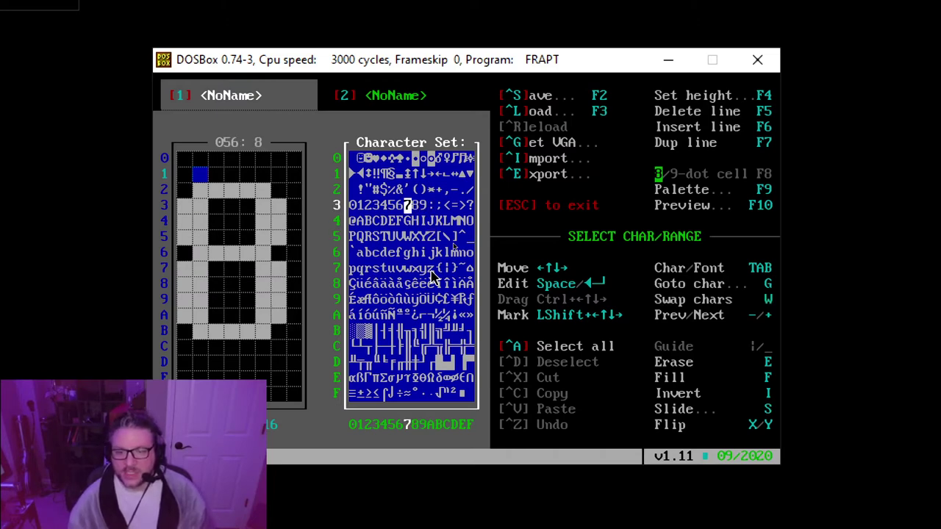
pyautogui.press('Down')
pyautogui.press('Down')
pyautogui.press('Right')
pyautogui.press('Right')
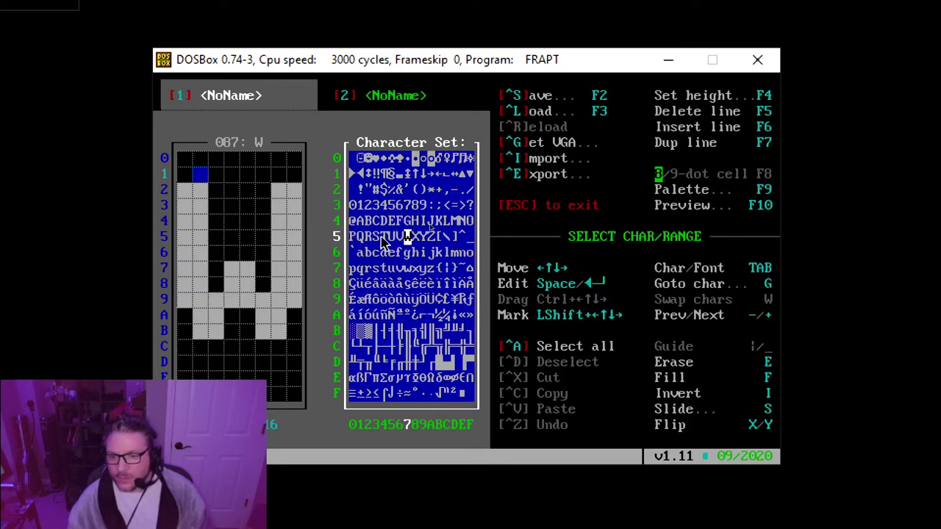
# Switch back and forth between editing the character W and selecting in the character set, ending in the character set
pyautogui.press('Return')
pyautogui.press('Tab')
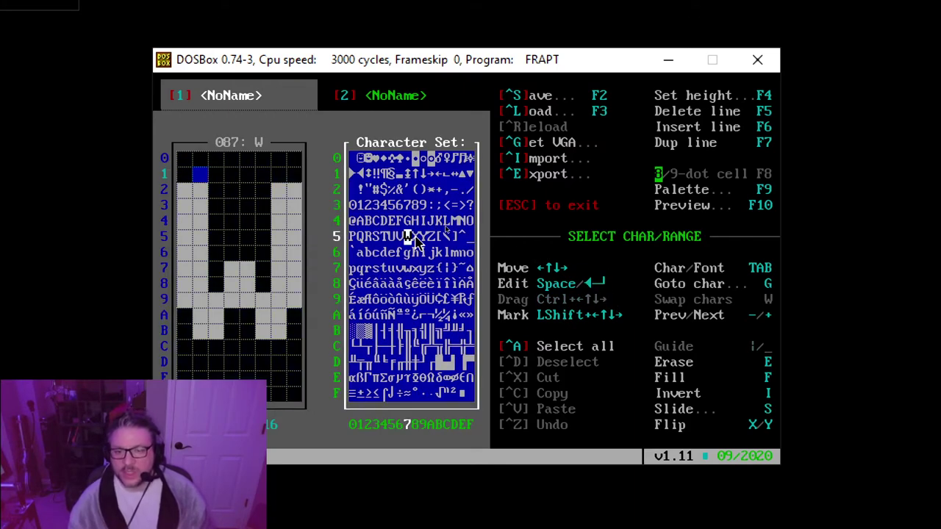
pyautogui.press('Return')
pyautogui.press('Tab')
pyautogui.press('Return')
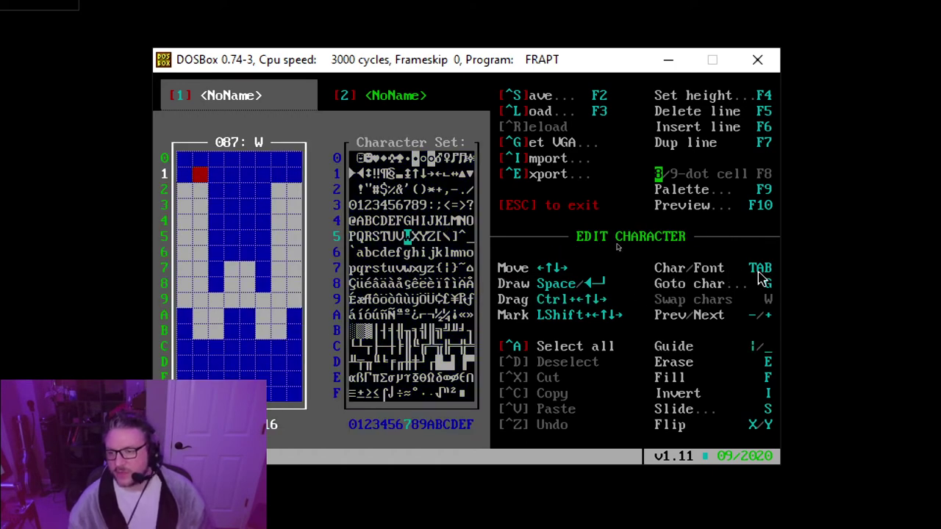
pyautogui.press('Tab')
pyautogui.press('Return')
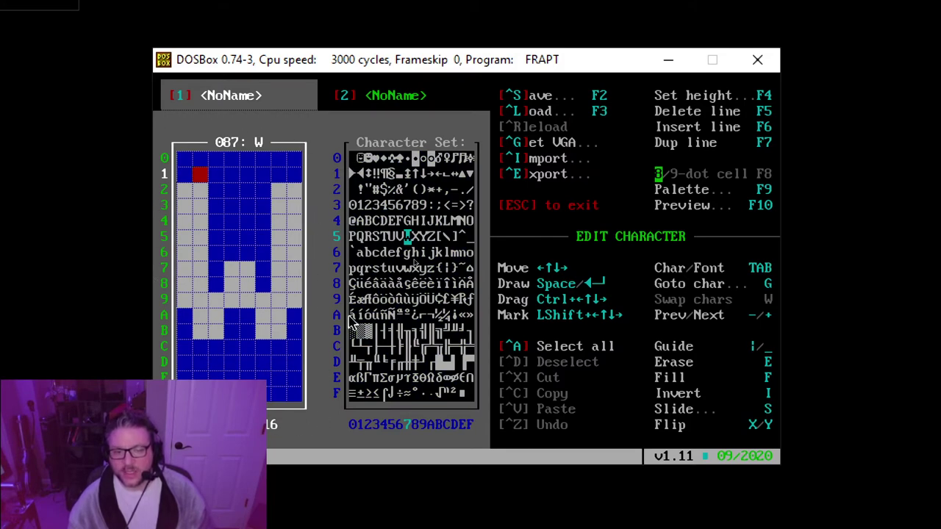
pyautogui.press('Tab')
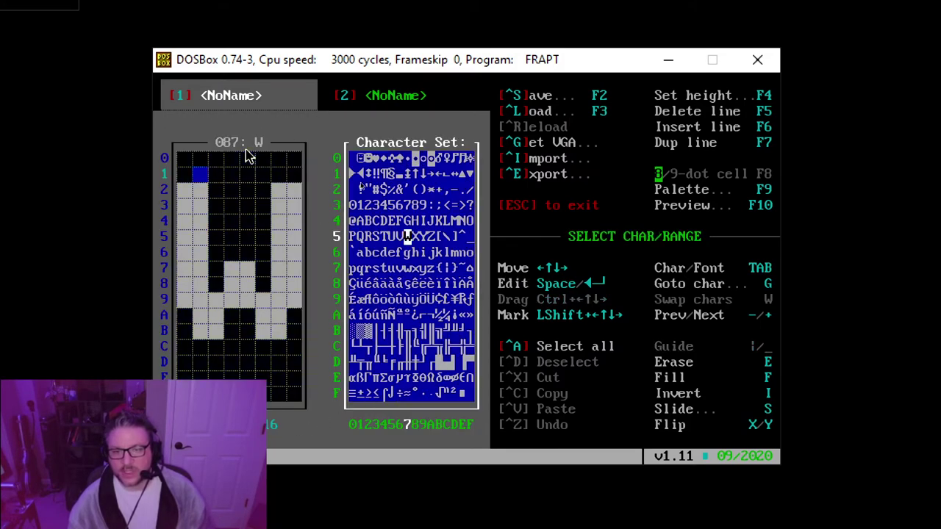
# Browse the upper rows of the character set from W, and bring the selection back to W
pyautogui.press('Up')
pyautogui.press('Left')
pyautogui.press('Up')
pyautogui.press('Left')
pyautogui.press('Left')
pyautogui.press('Left')
pyautogui.press('Up')
pyautogui.press('Up')
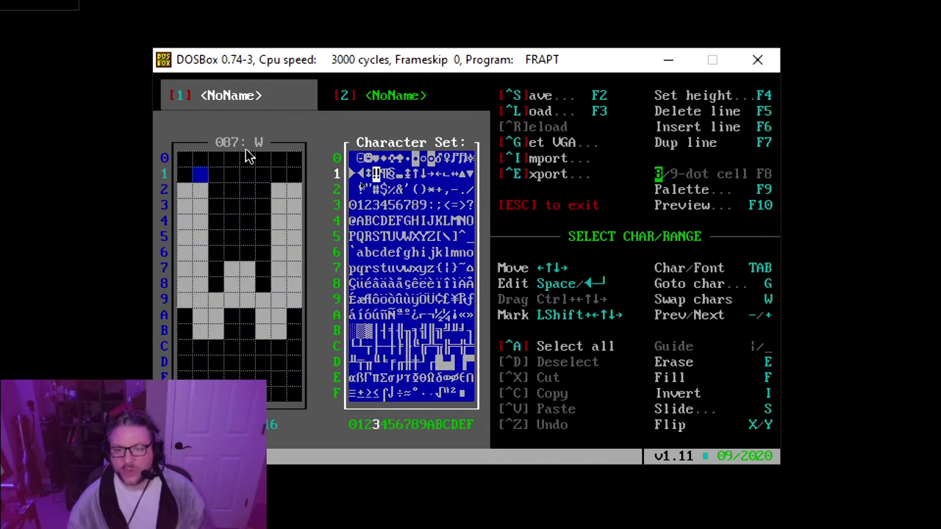
pyautogui.press('Left')
pyautogui.press('Up')
pyautogui.press('Up')
pyautogui.press('Right')
pyautogui.press('Down')
pyautogui.press('Right')
pyautogui.press('Down')
pyautogui.press('Right')
pyautogui.press('Down')
pyautogui.press('Down')
pyautogui.press('Down')
pyautogui.press('Right')
pyautogui.press('Right')
pyautogui.press('Down')
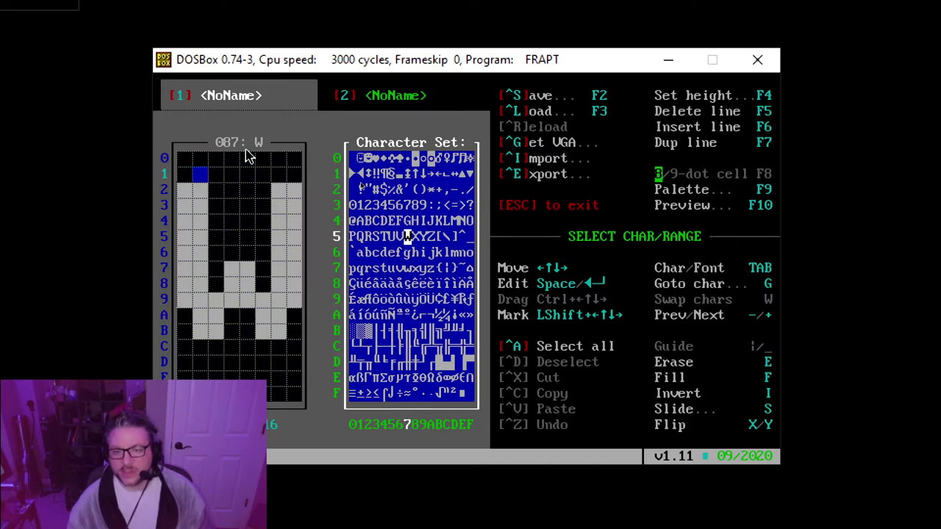
# Switch to editing the character, and move the cursor around the W's pixel grid to its upper-left pixel without drawing
pyautogui.press('Tab')
pyautogui.press('Down')
pyautogui.press('Right')
pyautogui.press('Right')
pyautogui.press('Down')
pyautogui.press('Right')
pyautogui.press('Down')
pyautogui.press('Down')
pyautogui.press('Down')
pyautogui.press('Down')
pyautogui.press('Down')
pyautogui.press('Down')
pyautogui.press('Down')
pyautogui.press('Down')
pyautogui.press('Down')
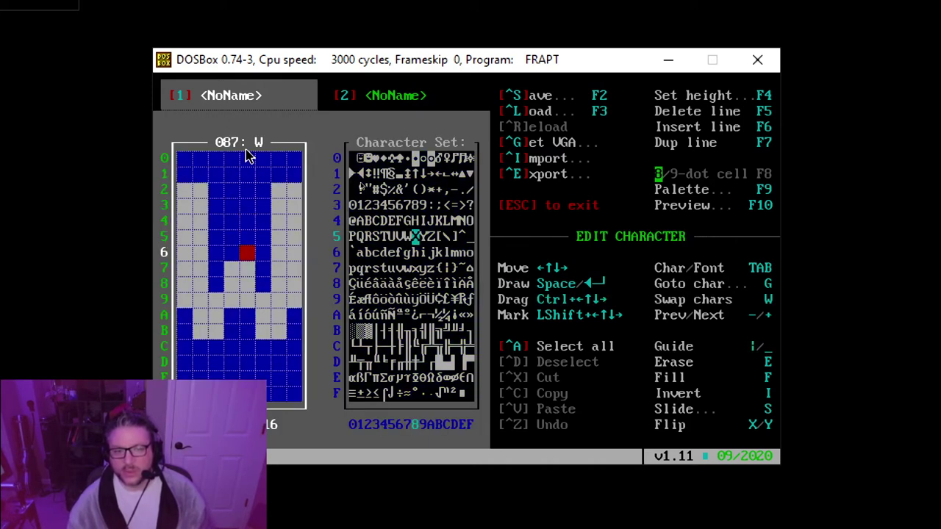
pyautogui.press('Down')
pyautogui.press('Left')
pyautogui.press('Left')
pyautogui.press('Left')
pyautogui.press('Left')
pyautogui.press('Up')
pyautogui.press('Up')
pyautogui.press('Up')
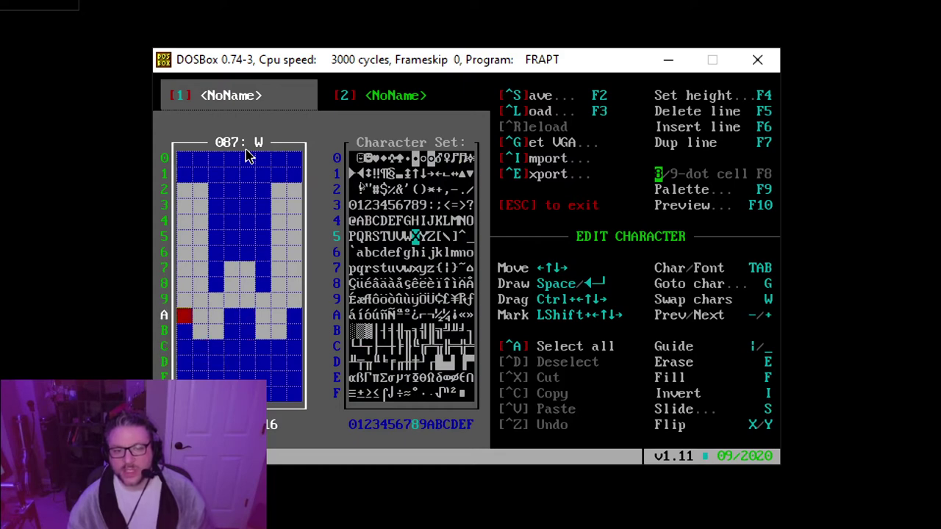
pyautogui.press('Up')
pyautogui.press('Right')
pyautogui.press('Up')
pyautogui.press('Right')
pyautogui.press('Up')
pyautogui.press('Up')
pyautogui.press('Up')
pyautogui.press('Up')
pyautogui.press('Up')
pyautogui.press('Up')
pyautogui.press('Up')
pyautogui.press('Left')
pyautogui.press('Up')
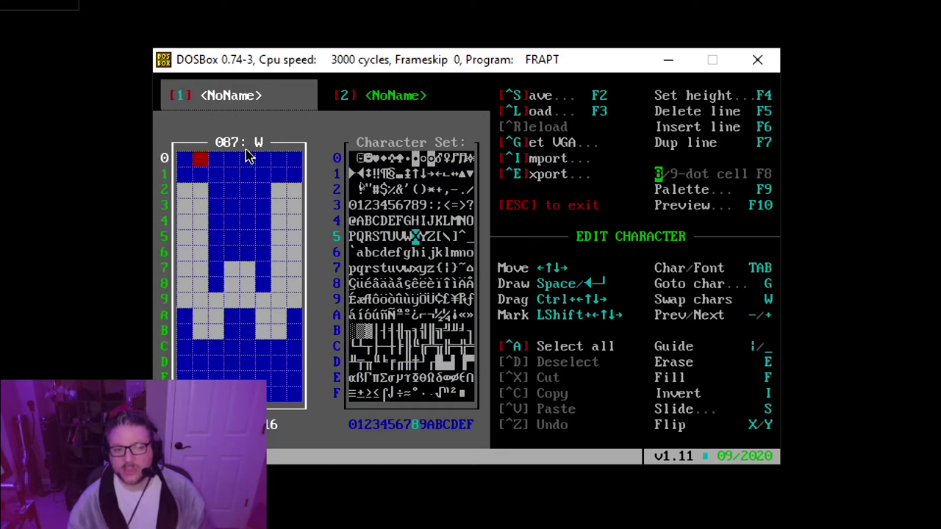
pyautogui.press('Left')
# Switch back to selecting in the character set, and move the selection to the lowercase h
pyautogui.press('Tab')
pyautogui.press('Right')
pyautogui.press('Down')
pyautogui.press('Left')
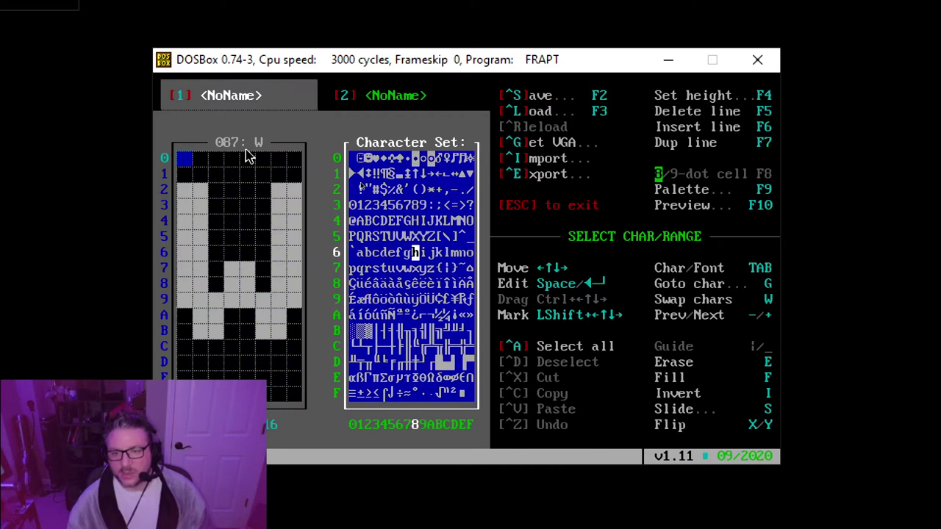
# Browse up through the character set from the lowercase h, ending on the first character of row 1
pyautogui.press('Up')
pyautogui.press('Left')
pyautogui.press('Right')
pyautogui.press('Down')
pyautogui.press('Up')
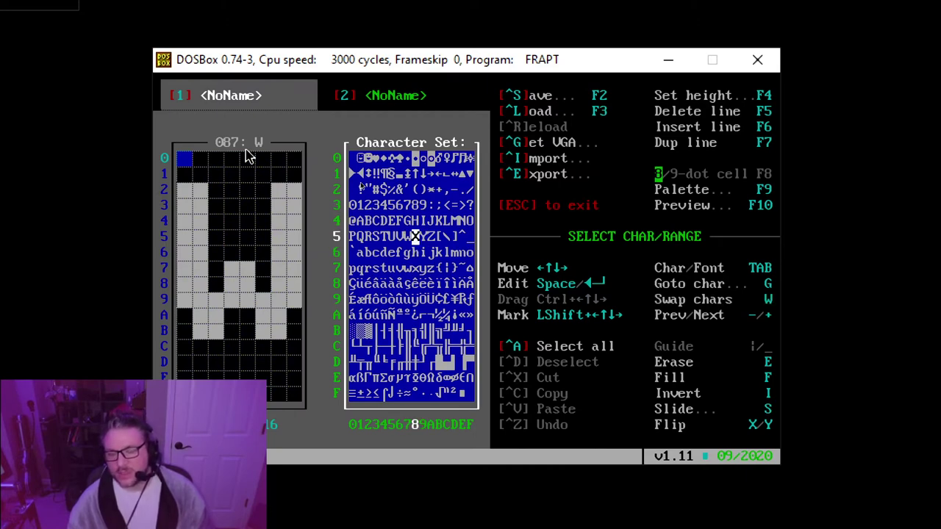
pyautogui.press('Left')
pyautogui.press('Left')
pyautogui.press('Up')
pyautogui.press('Left')
pyautogui.press('Up')
pyautogui.press('Up')
pyautogui.press('Left')
pyautogui.press('Up')
pyautogui.press('Left')
pyautogui.press('Left')
pyautogui.press('Up')
pyautogui.press('Left')
pyautogui.press('Left')
pyautogui.press('Down')
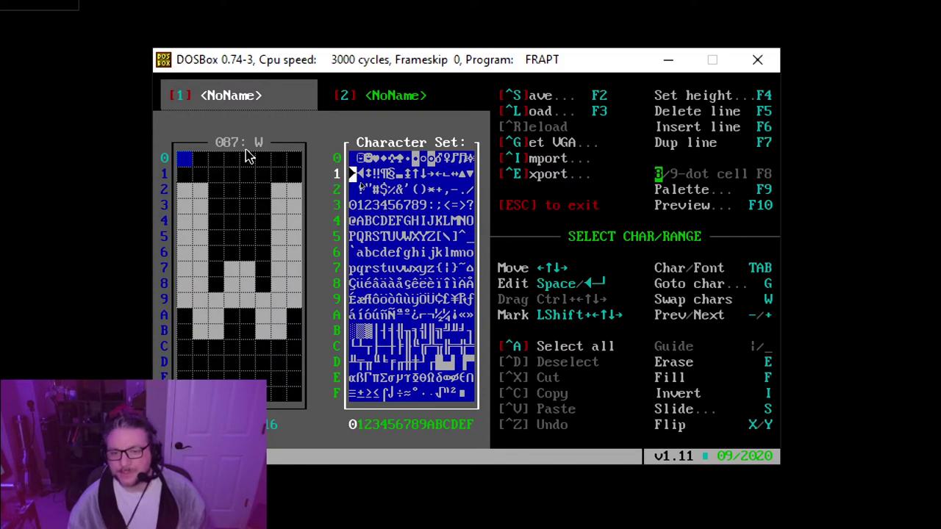
# Move the character selection down from row 1 to the lowercase w in row 7
pyautogui.press('Down')
pyautogui.press('Down')
pyautogui.press('Down')
pyautogui.press('Down')
pyautogui.press('Right')
pyautogui.press('Down')
pyautogui.press('Right')
pyautogui.press('Right')
pyautogui.press('Right')
pyautogui.press('Right')
pyautogui.press('Right')
pyautogui.press('Down')
pyautogui.press('Right')
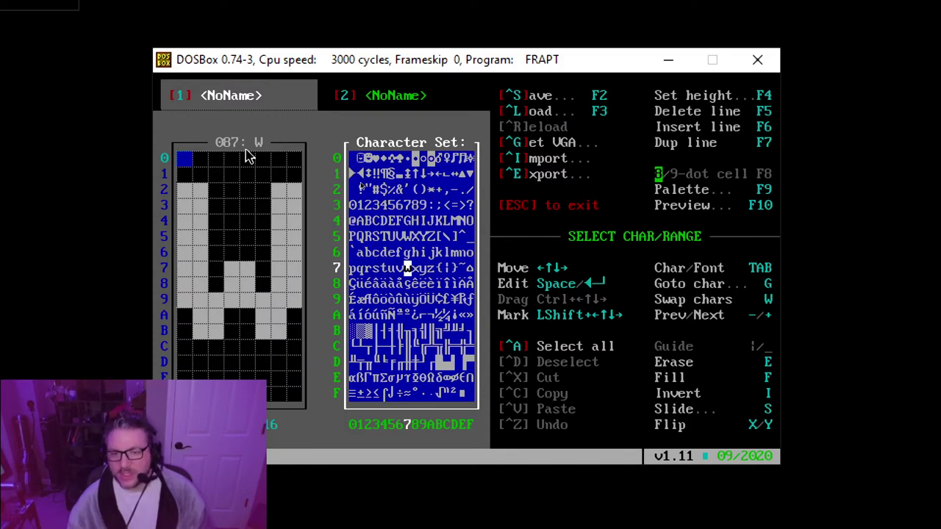
# Switch to editing the character, and move the cursor down the W's pixel grid to the fourth pixel of row 7 without drawing
pyautogui.press('Return')
pyautogui.press('Down')
pyautogui.press('Down')
pyautogui.press('Down')
pyautogui.press('Right')
pyautogui.press('Right')
pyautogui.press('Right')
pyautogui.press('Right')
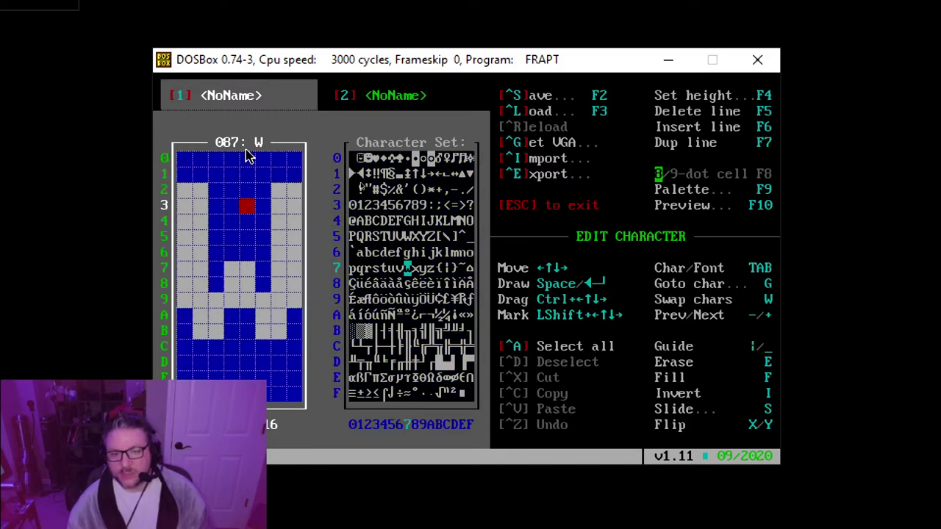
pyautogui.press('Down')
pyautogui.press('Right')
pyautogui.press('Down')
pyautogui.press('Left')
pyautogui.press('Left')
pyautogui.press('Left')
pyautogui.press('Right')
pyautogui.press('Right')
pyautogui.press('Down')
pyautogui.press('Left')
pyautogui.press('Down')
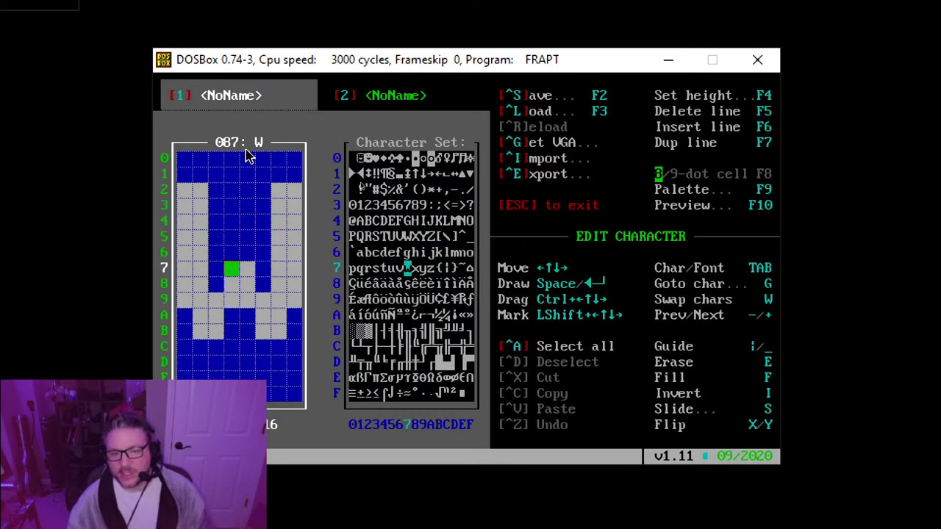
# Move the pixel cursor down past the W's strokes to the fourth pixel of row D without drawing
pyautogui.press('Down')
pyautogui.press('Right')
pyautogui.press('Down')
pyautogui.press('Down')
pyautogui.press('Down')
pyautogui.press('Down')
pyautogui.press('Right')
pyautogui.press('Right')
pyautogui.press('Down')
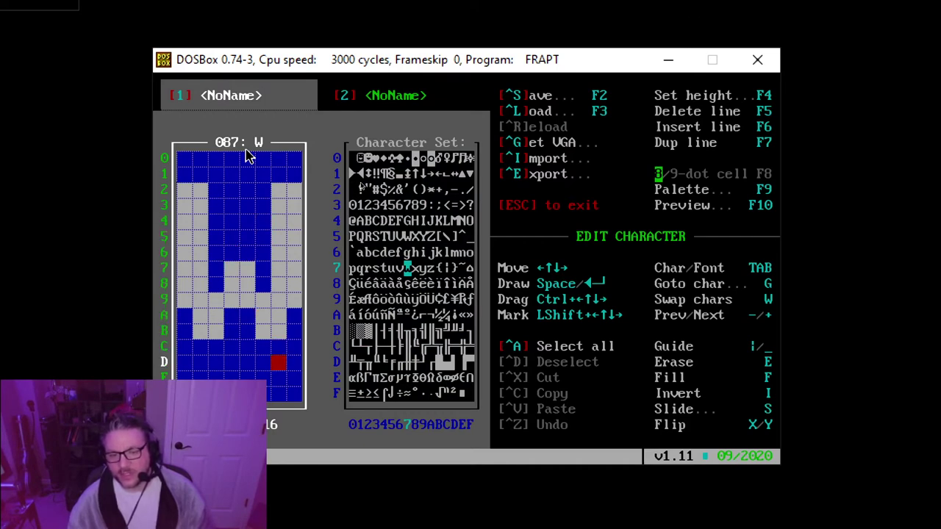
pyautogui.press('Left')
pyautogui.press('Left')
pyautogui.press('Left')
# Switch back to selecting in the character set, and move the selection to the lowercase s
pyautogui.press('Tab')
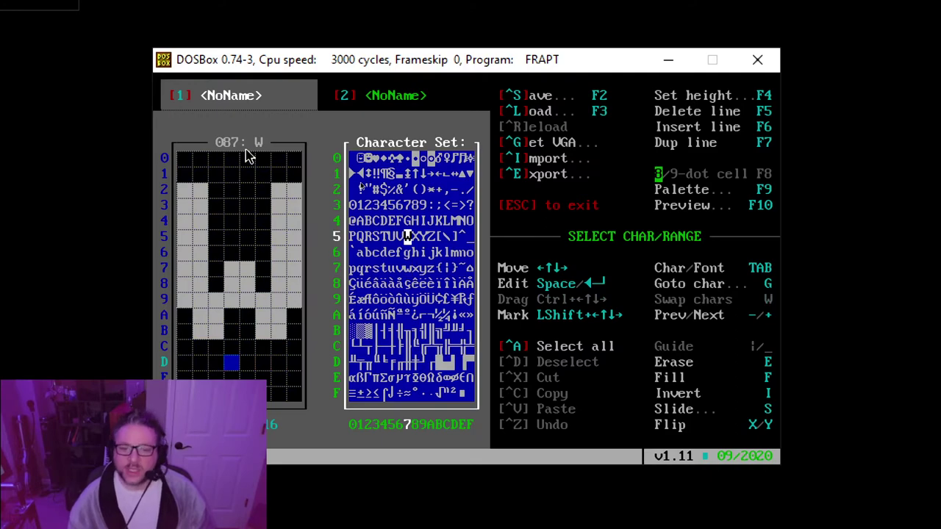
pyautogui.press('Left')
pyautogui.press('Left')
pyautogui.press('Left')
pyautogui.press('Up')
pyautogui.press('Left')
pyautogui.press('Up')
pyautogui.press('Down')
pyautogui.press('Down')
pyautogui.press('Down')
pyautogui.press('Down')
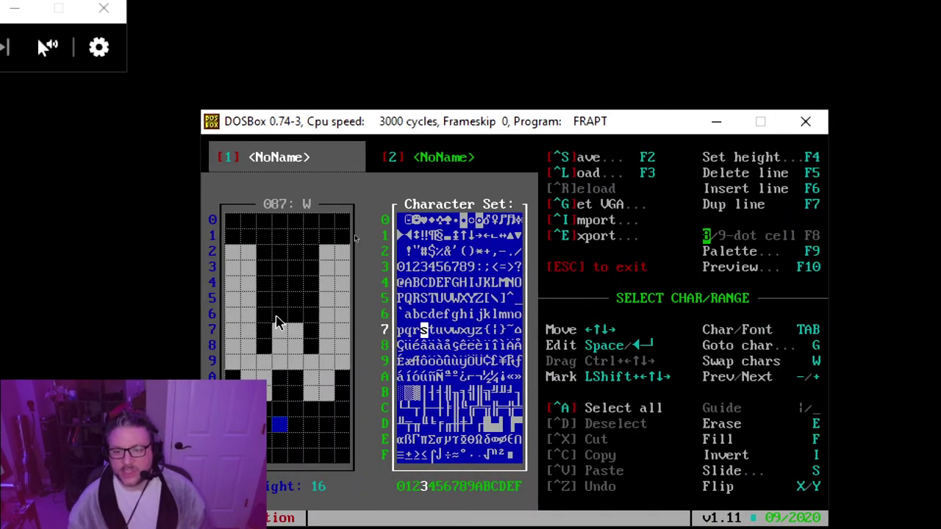
# Reset the screen magnification to 100% and close Magnifier, and move the DOSBox window lower on the desktop
pyautogui.hotkey('ctrl', 'alt', '-')
pyautogui.press('Left')
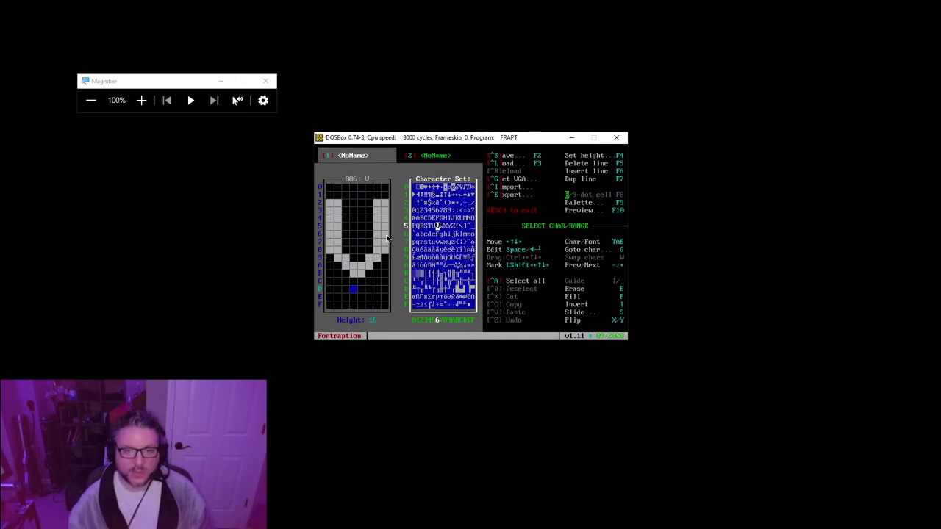
pyautogui.click(264, 80)
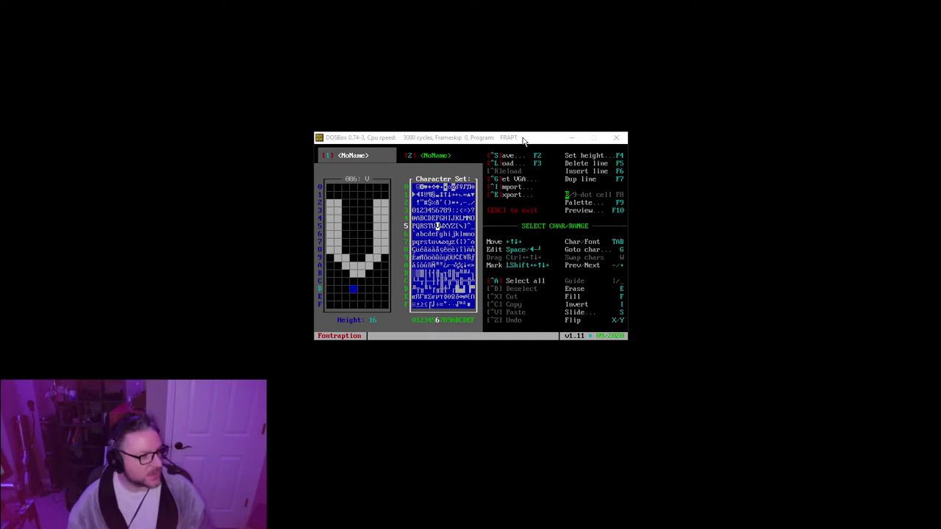
pyautogui.moveTo(524, 139); pyautogui.dragTo(507, 187)
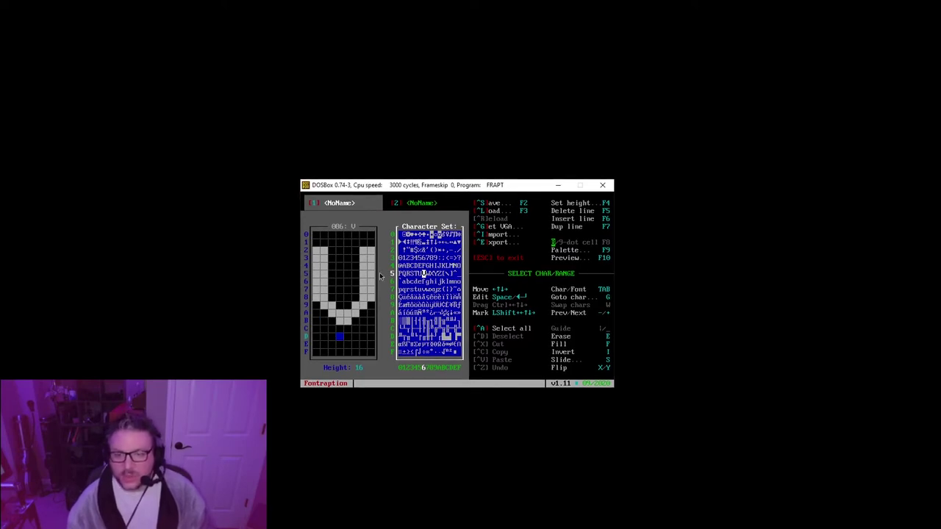
# Switch to editing the V, and move the pixel cursor up three rows to row A without drawing
pyautogui.press('Tab')
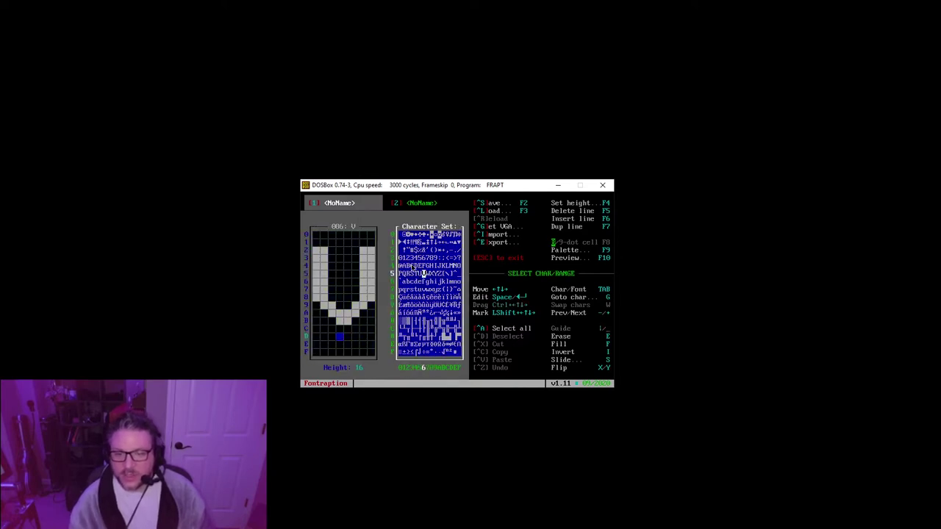
pyautogui.press('Return')
pyautogui.press('Up')
pyautogui.press('Up')
pyautogui.press('Up')
# Return to the character set, view the list of importable COM/BMP/XBIN files, and leave it without importing
pyautogui.press('Escape')
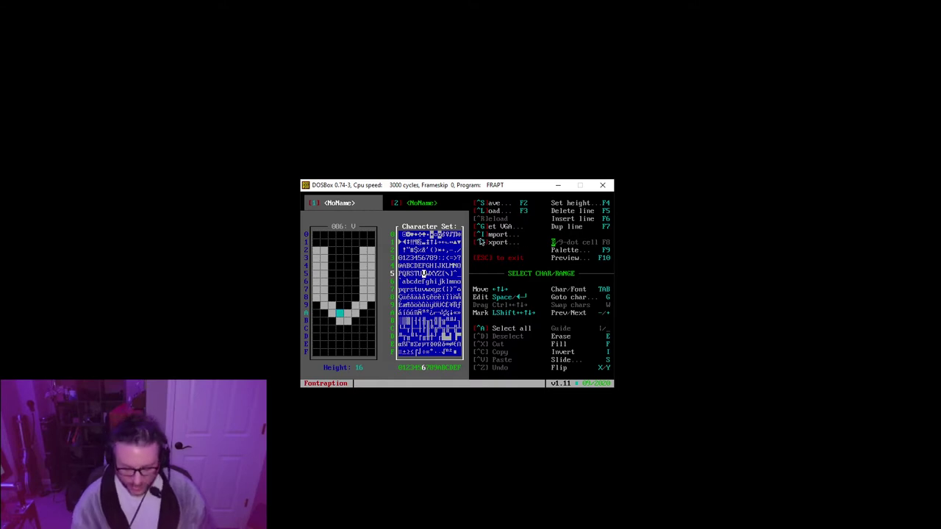
pyautogui.hotkey('ctrl', 'i')
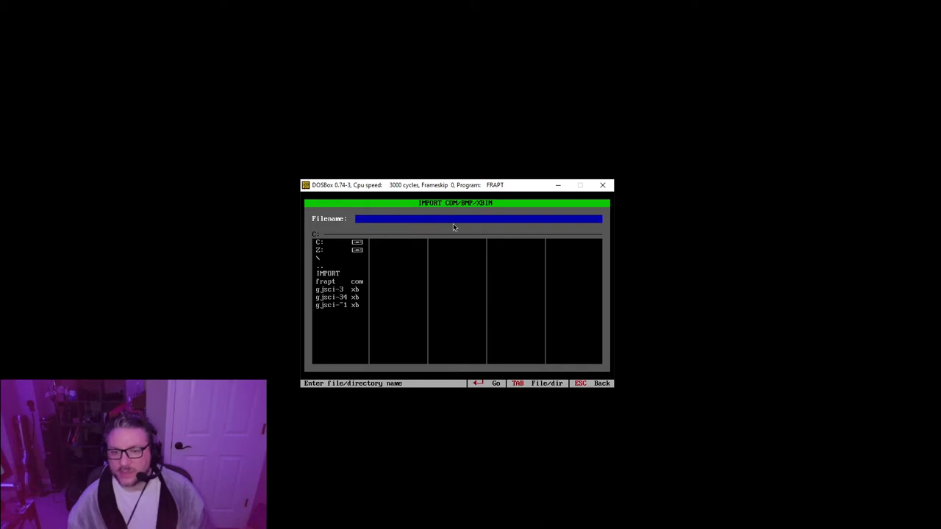
pyautogui.press('Escape')
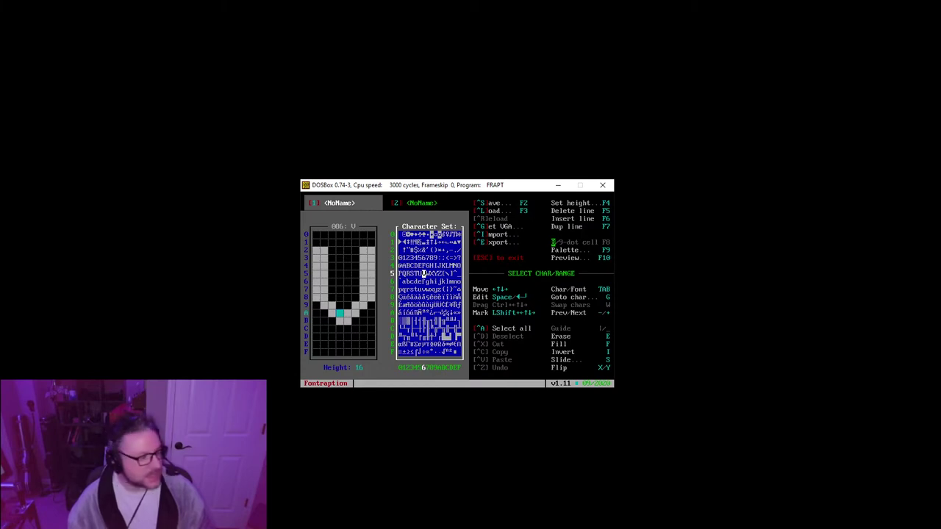
# Bring the other DOSBox windows into view, and move the Fontraption window clear of the DOSBox command prompt
pyautogui.click(558, 184)
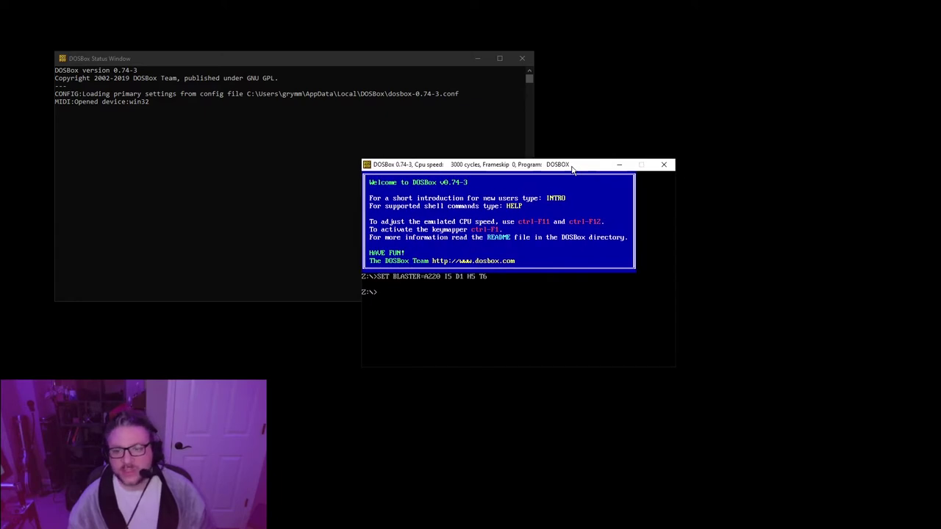
pyautogui.click(413, 304)
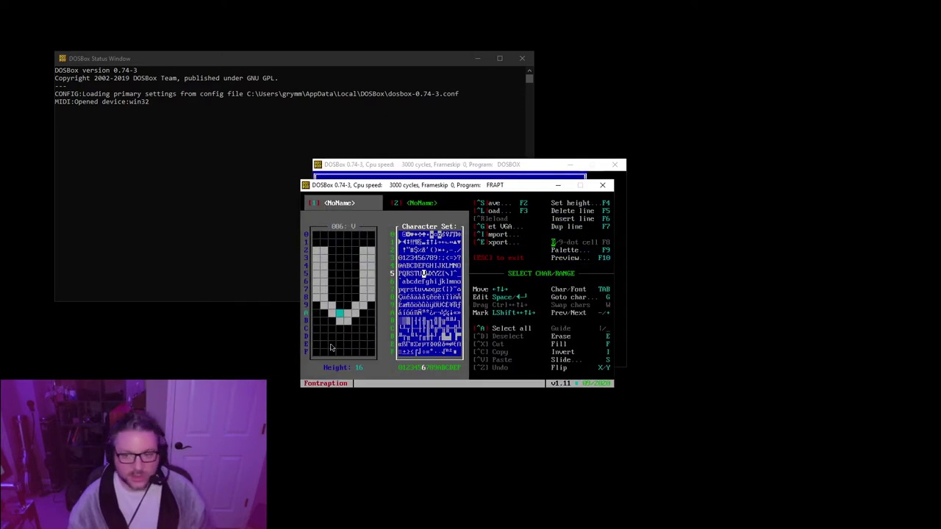
pyautogui.moveTo(469, 166); pyautogui.dragTo(642, 250)
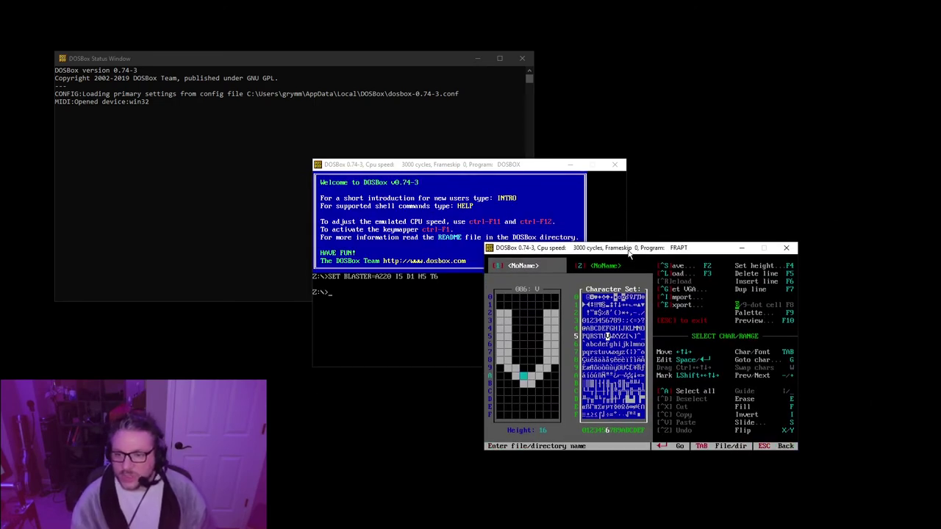
# Open the font loading dialog and list the contents of the C: drive
pyautogui.hotkey('ctrl', 'l')
pyautogui.press('Up')
pyautogui.press('Up')
pyautogui.press('Up')
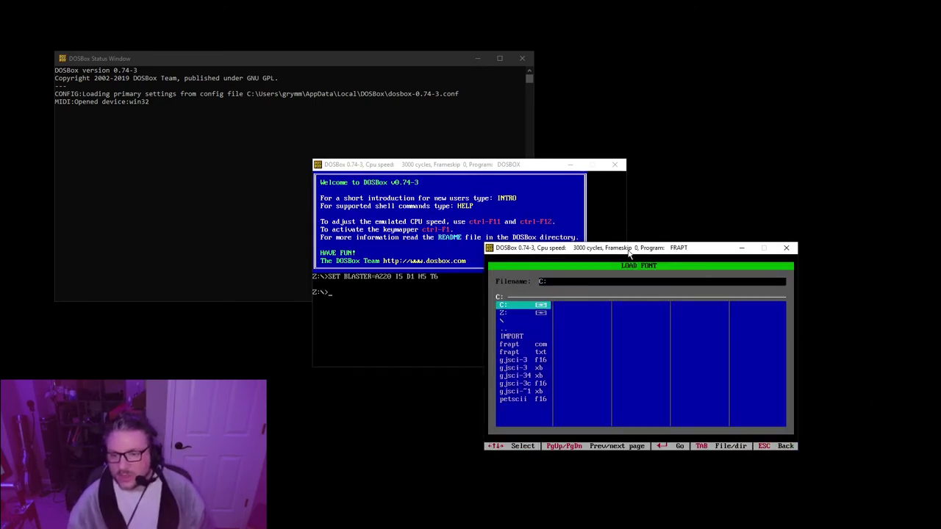
pyautogui.press('Return')
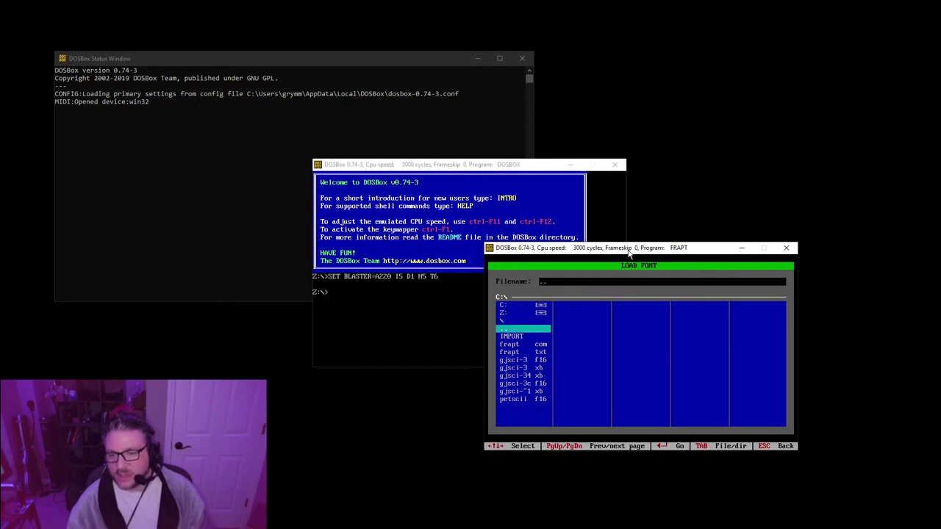
# Browse the upper entries of the C: listing, and open the Z: drive in the font loading dialog
pyautogui.press('Down')
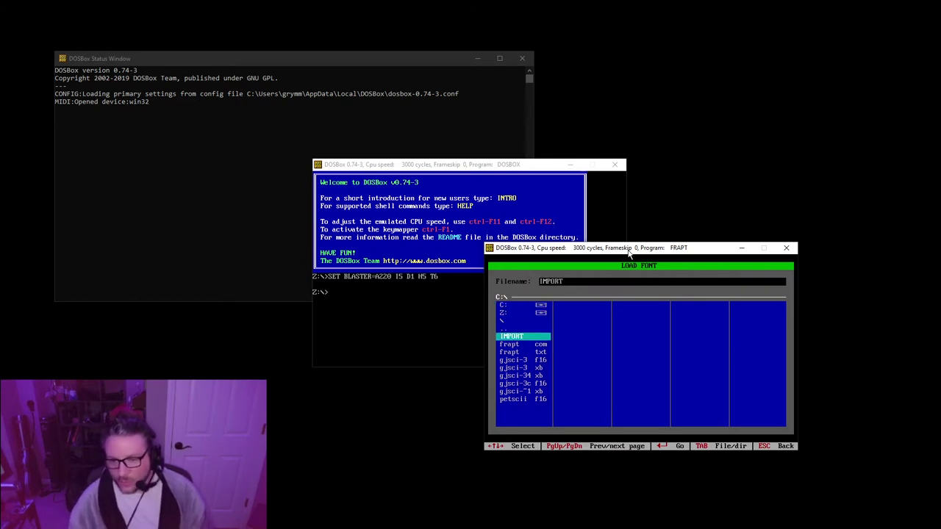
pyautogui.press('Up')
pyautogui.press('Up')
pyautogui.press('Up')
pyautogui.press('Up')
pyautogui.press('Down')
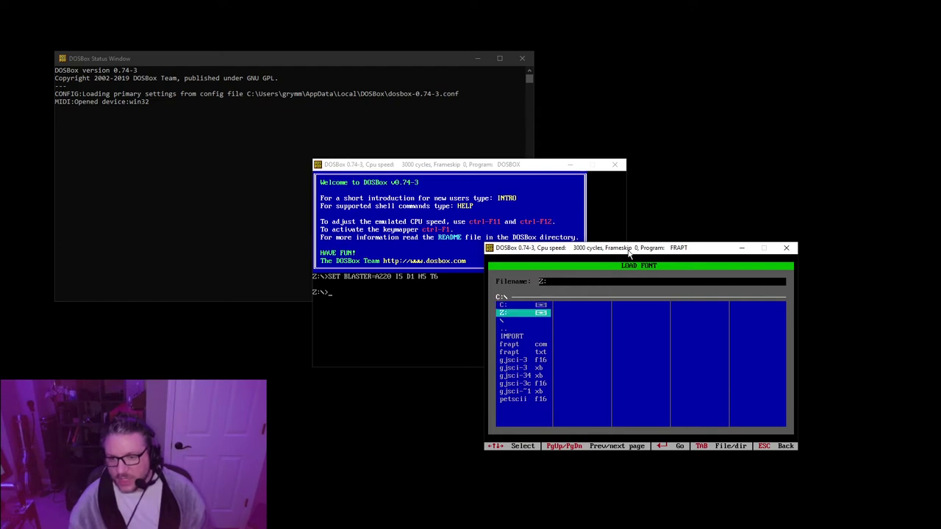
pyautogui.press('Down')
pyautogui.press('Down')
pyautogui.press('Down')
pyautogui.press('Up')
pyautogui.press('Up')
pyautogui.press('Up')
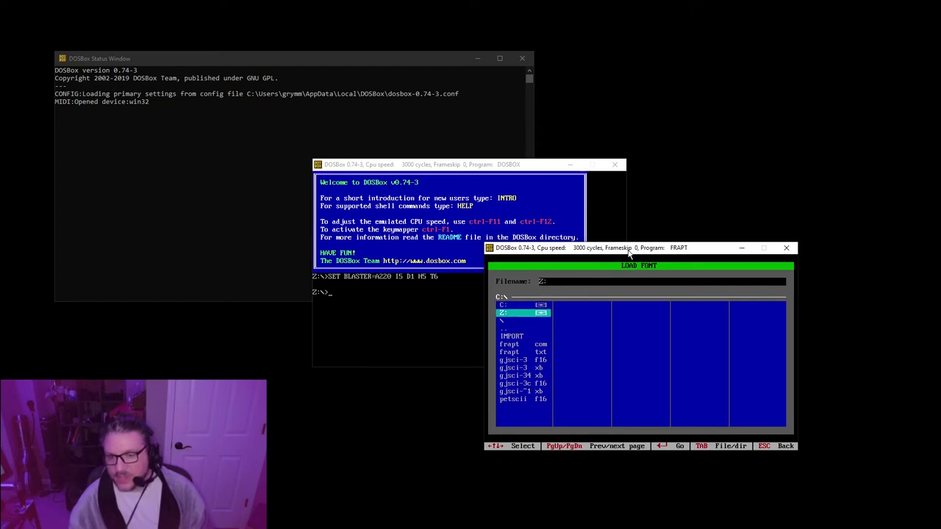
pyautogui.press('Down')
pyautogui.press('Down')
pyautogui.press('Up')
pyautogui.press('Up')
pyautogui.press('Return')
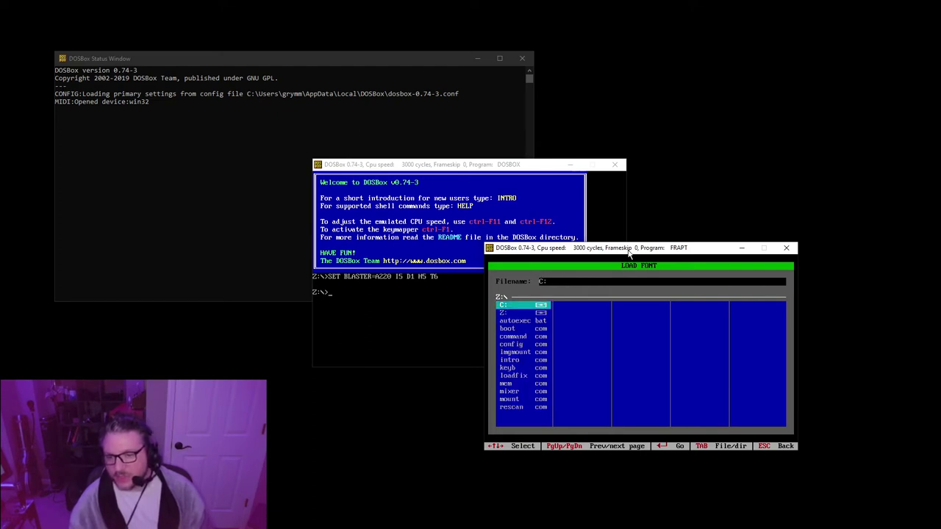
# Look through the first files on the Z: drive, and switch the listing back to the C: drive
pyautogui.press('Down')
pyautogui.press('Down')
pyautogui.press('Down')
pyautogui.press('Down')
pyautogui.press('Down')
pyautogui.press('Up')
pyautogui.press('Up')
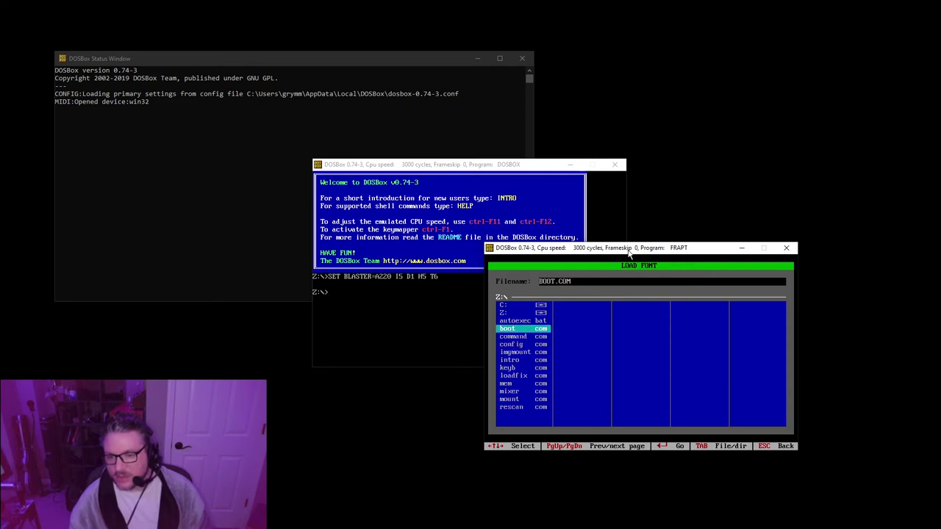
pyautogui.press('Up')
pyautogui.press('Up')
pyautogui.press('Up')
pyautogui.press('Return')
# Browse the C: entries between the parent directory and frapt.txt, ending on the parent directory entry
pyautogui.press('Down')
pyautogui.press('Down')
pyautogui.press('Down')
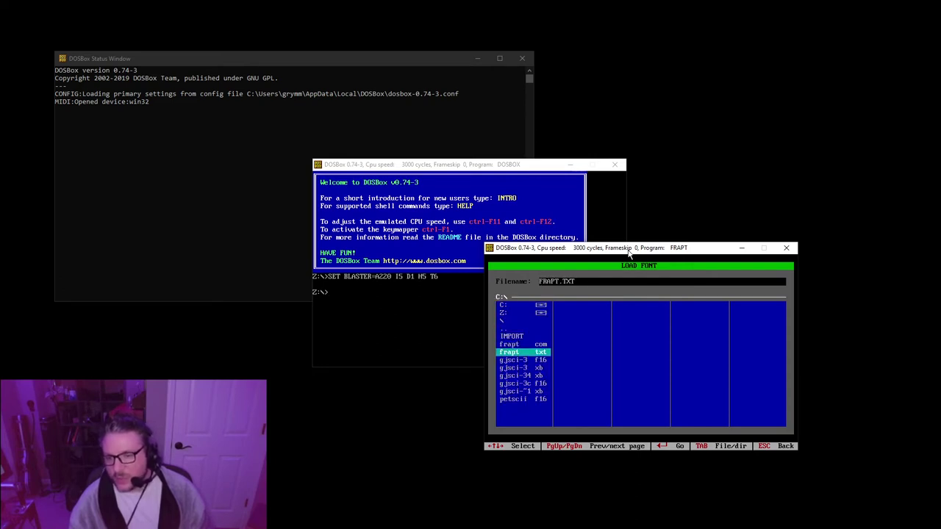
pyautogui.press('Up')
pyautogui.press('Up')
pyautogui.press('Up')
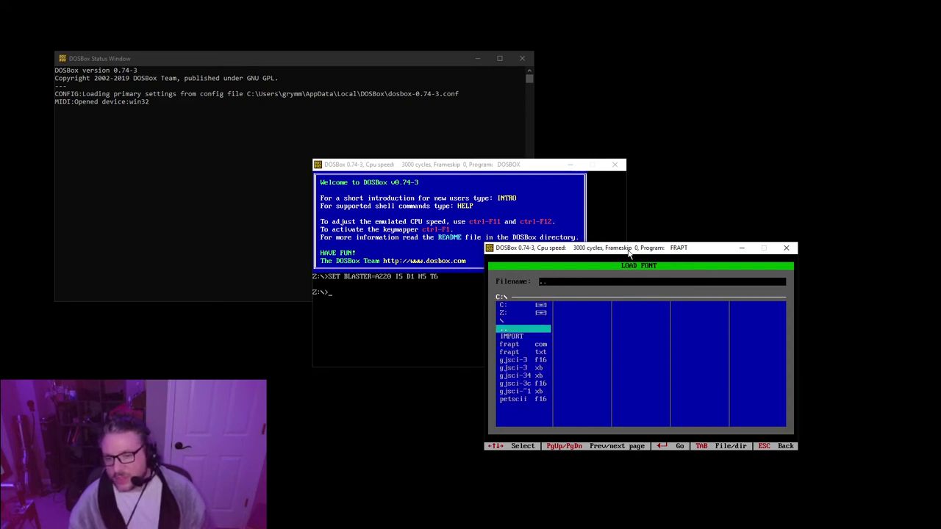
pyautogui.press('Down')
pyautogui.press('Down')
pyautogui.press('Down')
pyautogui.press('Up')
pyautogui.press('Up')
pyautogui.press('Up')
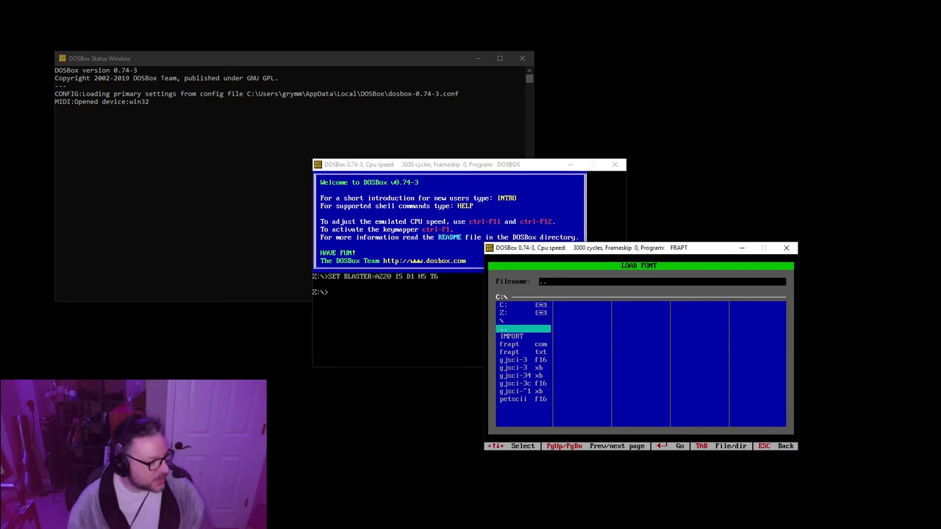
# Switch to Total Commander, examine the target command line in the properties of Fontraption.lnk, and cancel the properties
pyautogui.hotkey('alt', 'Tab')
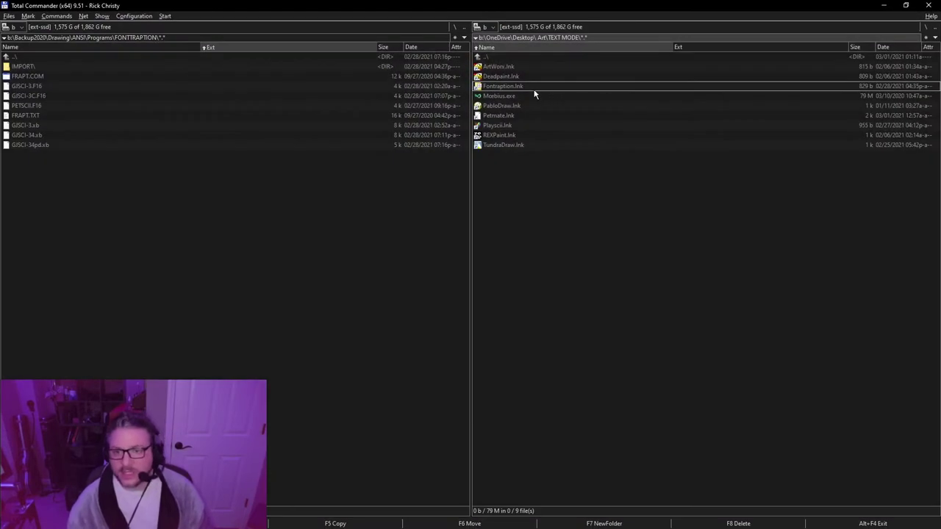
pyautogui.doubleClick(502, 86)
pyautogui.rightClick(529, 86)
pyautogui.click(572, 367)
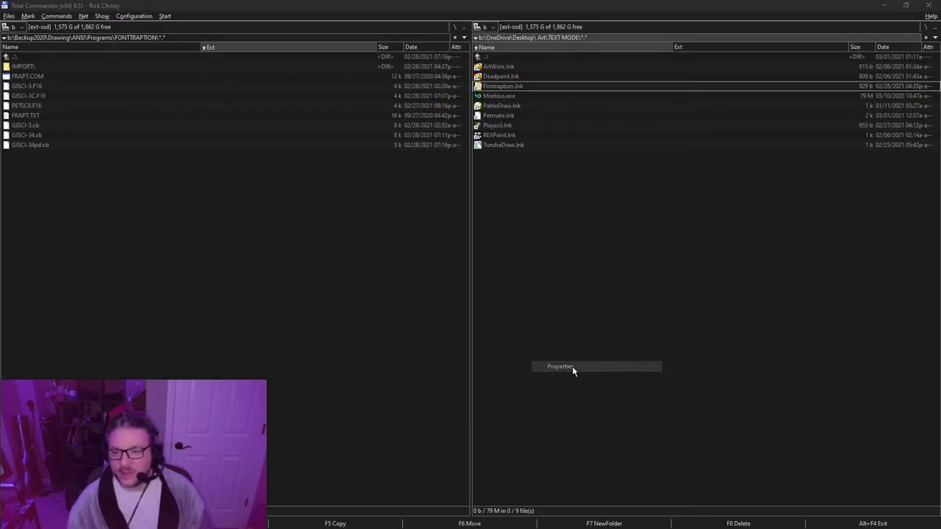
pyautogui.click(646, 183)
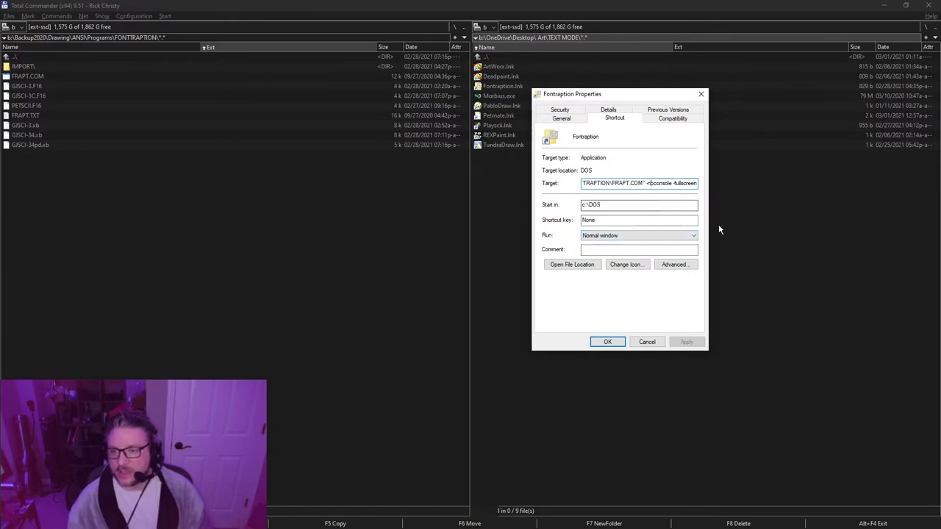
pyautogui.press('Home')
pyautogui.hotkey('shift', 'End')
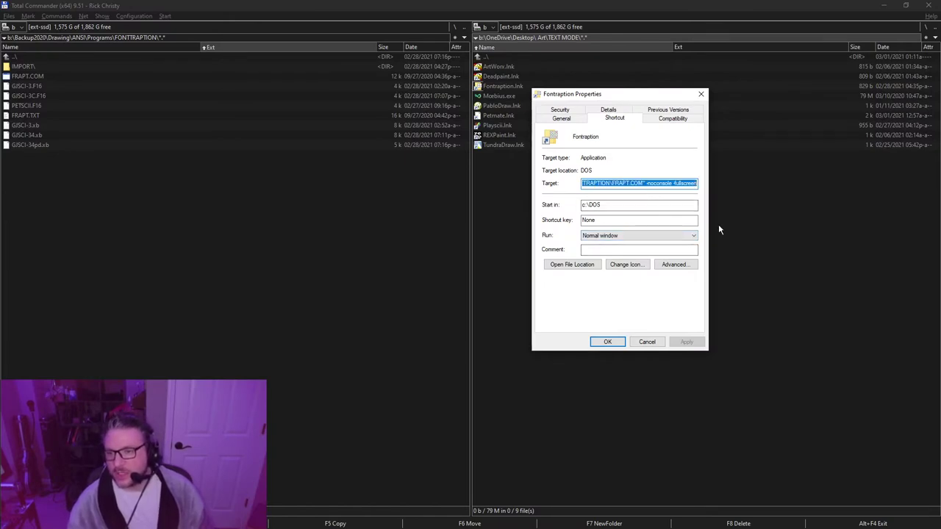
pyautogui.press('Home')
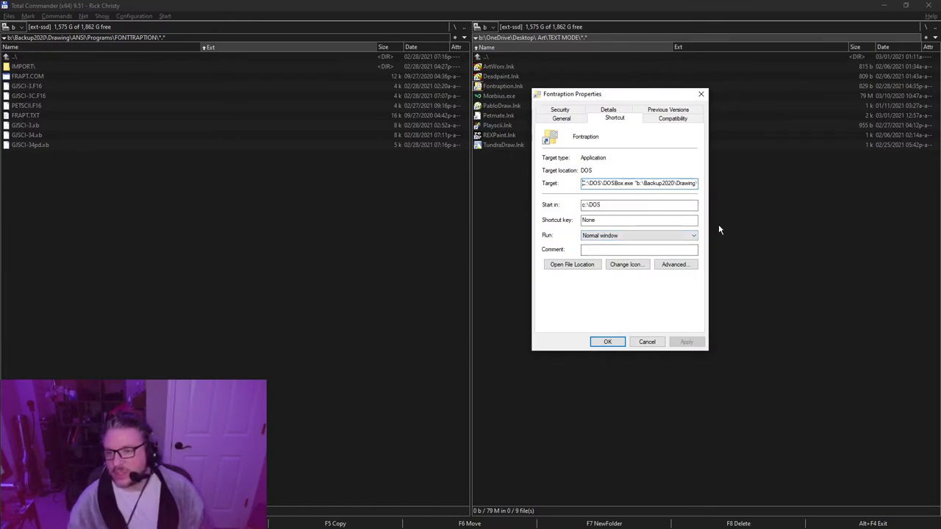
pyautogui.click(647, 342)
# Switch to the image viewer showing fontraption-3.png
pyautogui.hotkey('alt', 'Tab')
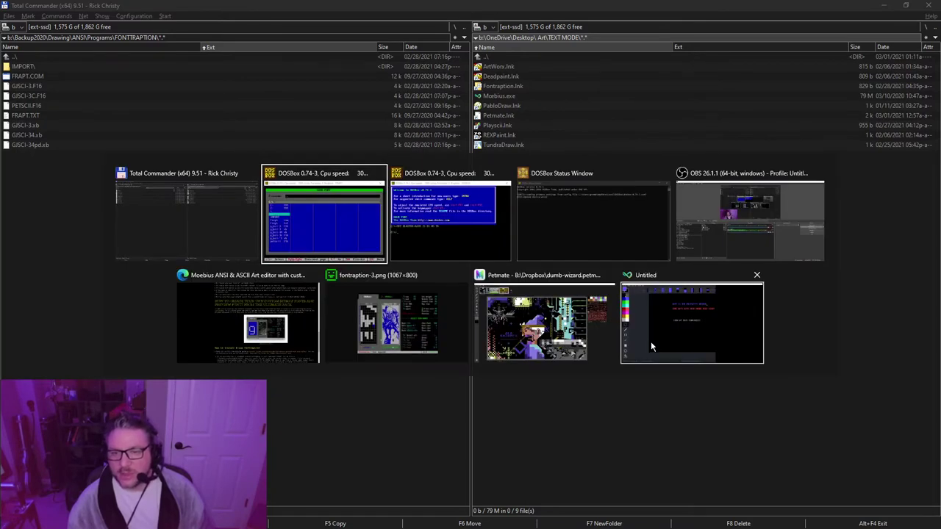
pyautogui.click(422, 339)
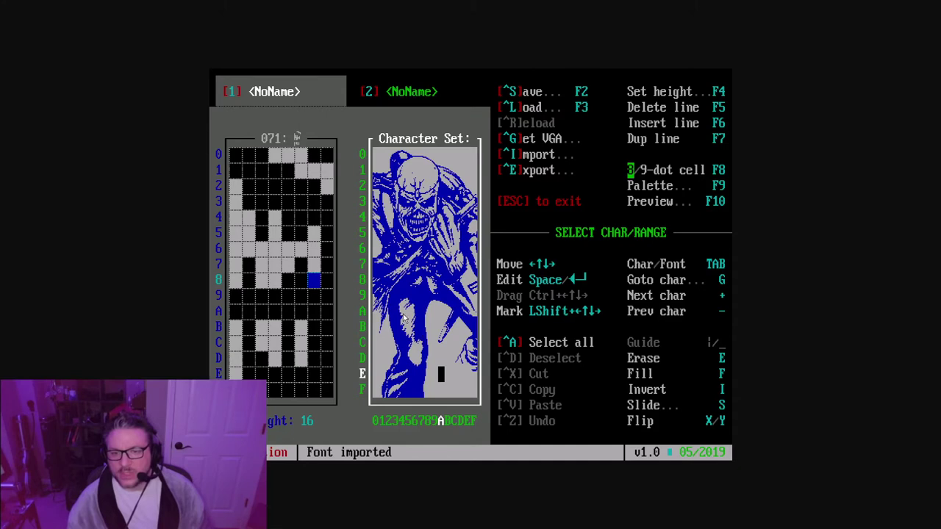
# Switch from the image viewer to the DOSBox window showing Fontraption's Load Font list and move it near the middle of the screen
pyautogui.hotkey('alt', 'Tab')
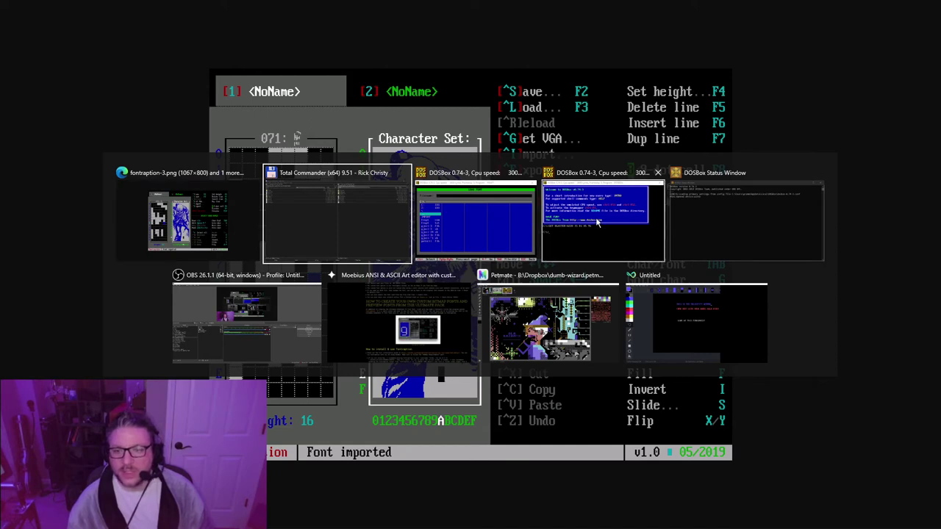
pyautogui.click(473, 223)
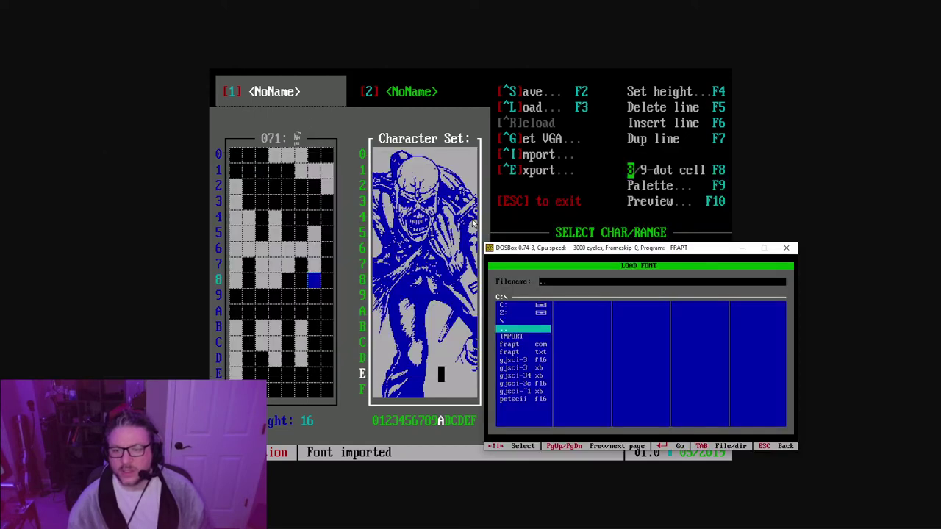
pyautogui.click(717, 136)
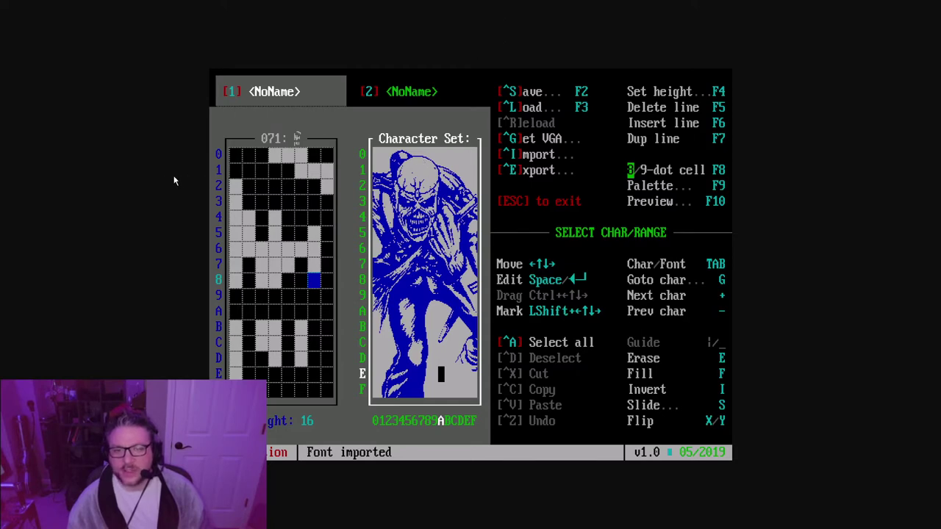
pyautogui.hotkey('alt', 'Tab')
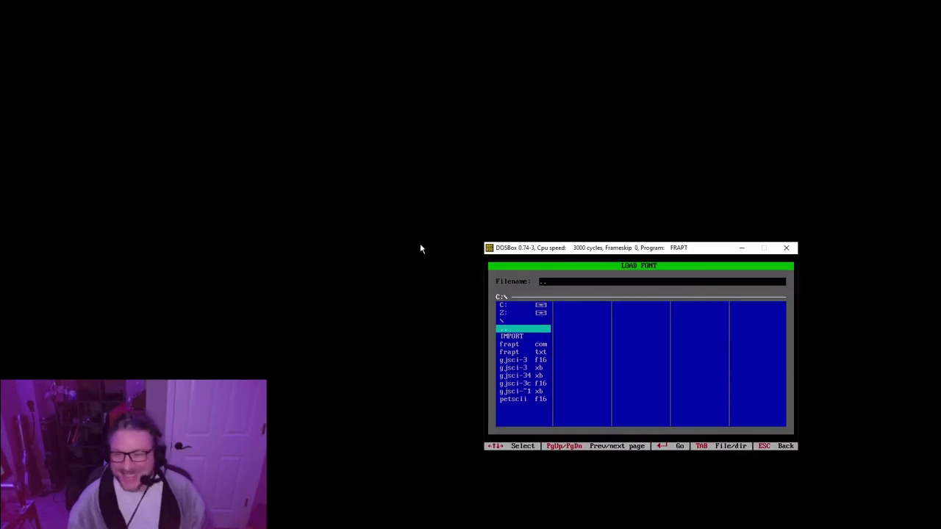
pyautogui.moveTo(649, 249); pyautogui.dragTo(420, 180)
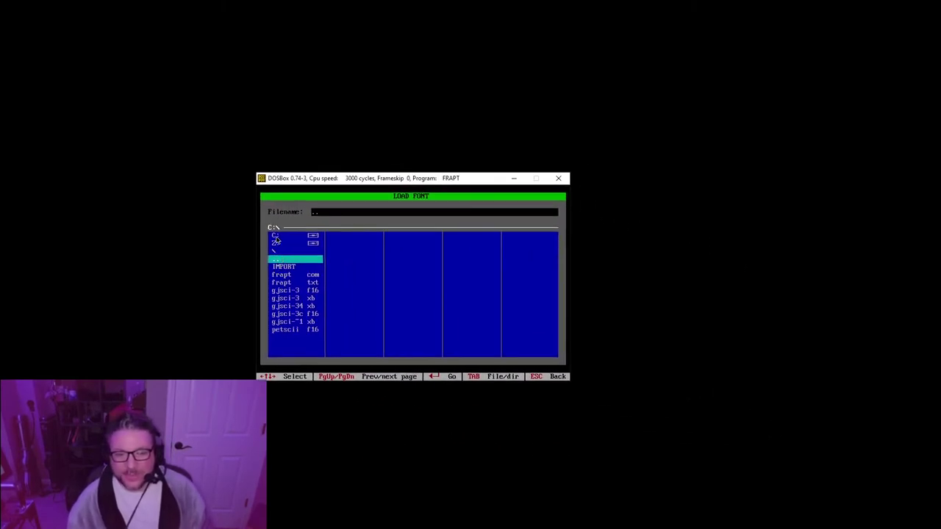
pyautogui.moveTo(404, 181); pyautogui.dragTo(430, 196)
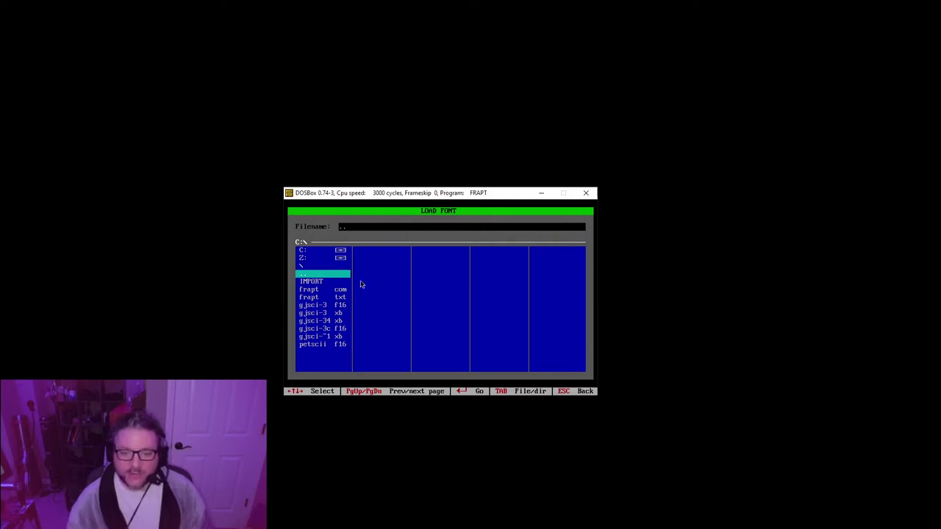
pyautogui.press('Up')
pyautogui.press('Down')
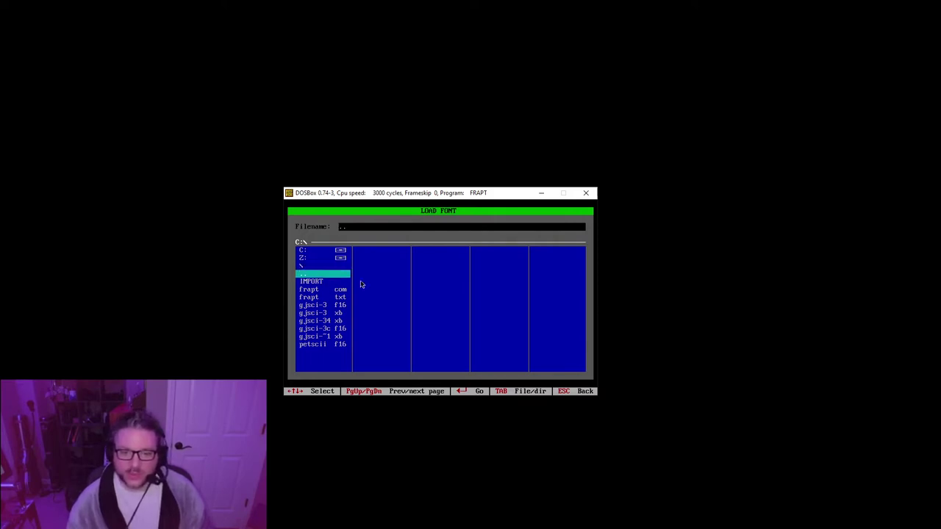
pyautogui.press('Up')
pyautogui.press('Down')
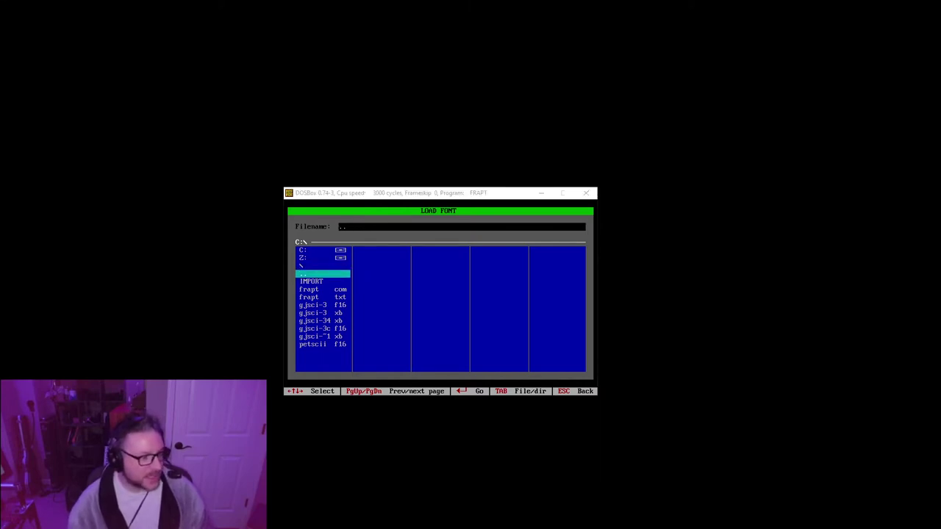
# Place the second DOSBox window over the Fontraption window and display the usage help for the mount command
pyautogui.moveTo(526, 167); pyautogui.dragTo(785, 50)
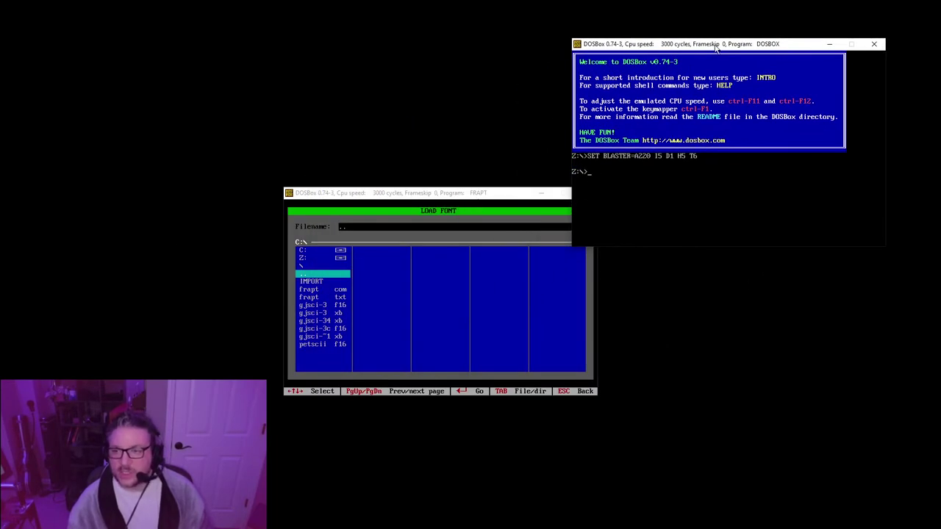
pyautogui.moveTo(717, 48); pyautogui.dragTo(413, 101)
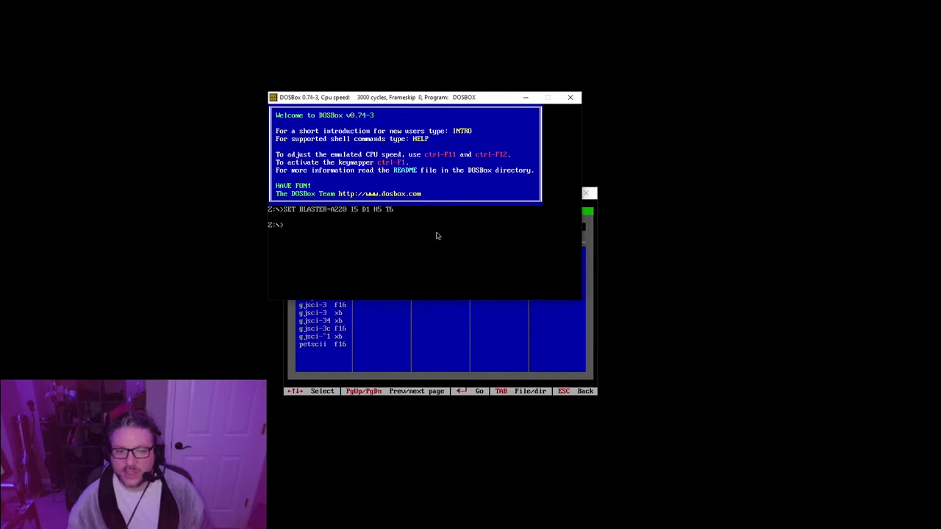
pyautogui.write('mount /?')
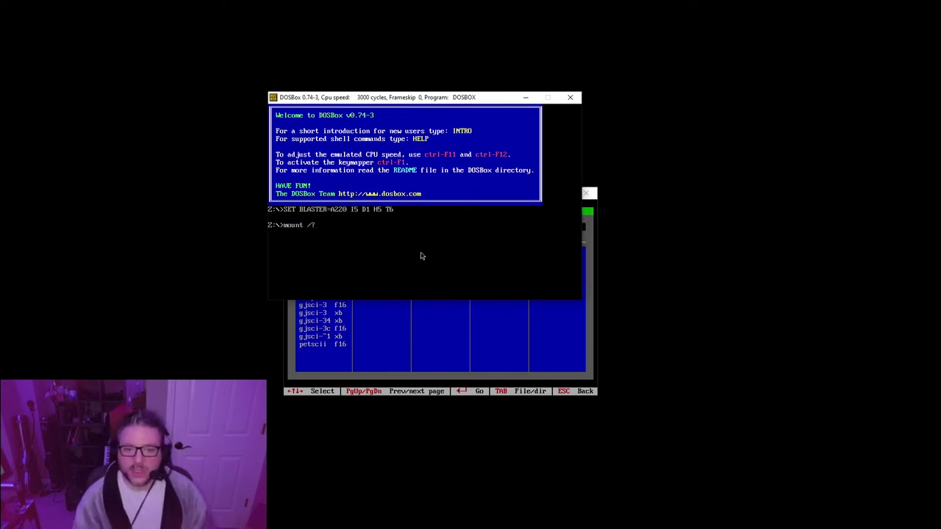
pyautogui.press('Return')
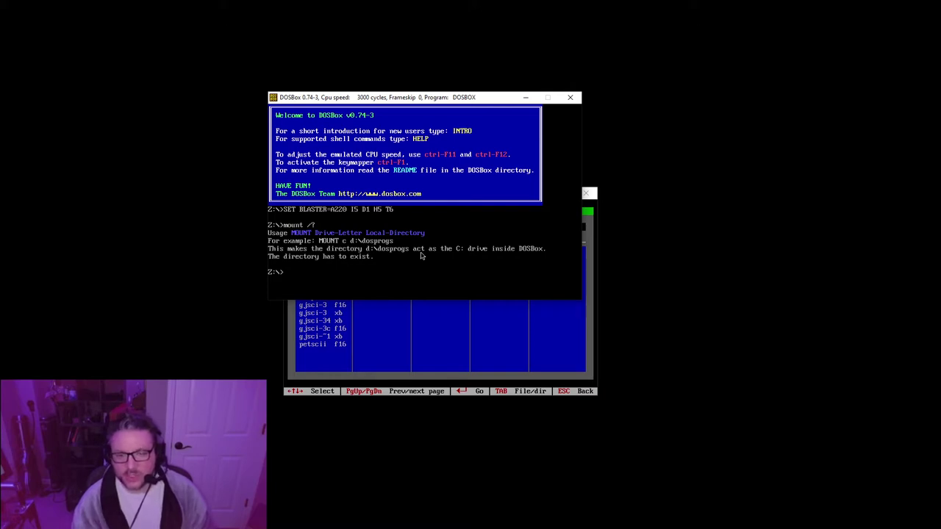
# Try to switch to drive C:, and mount b:\Dropbox as drive C in DOSBox
pyautogui.write('c:')
pyautogui.press('Return')
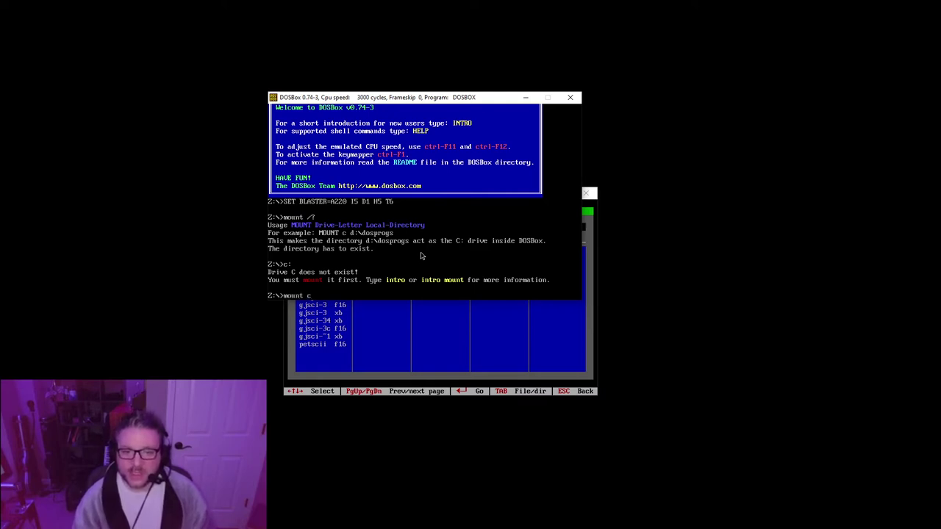
pyautogui.write('mount c')
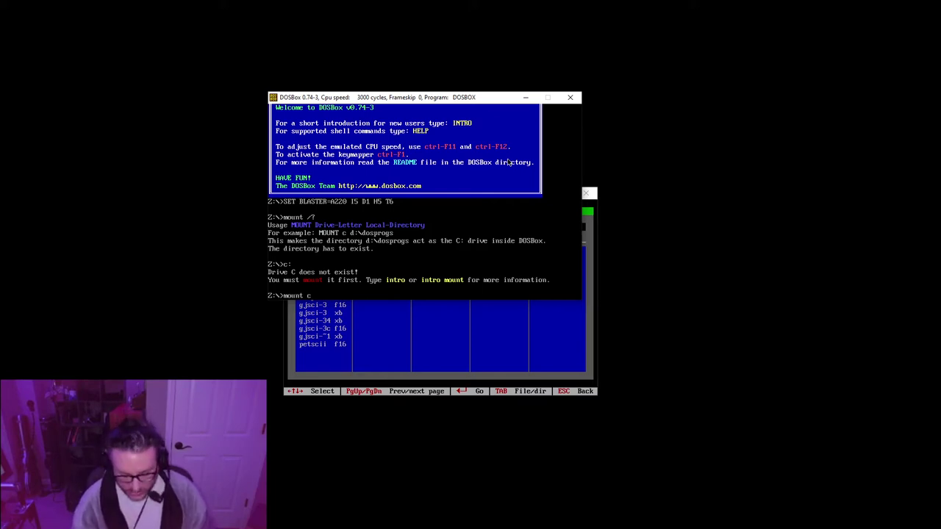
pyautogui.write('b:\\Dropbox')
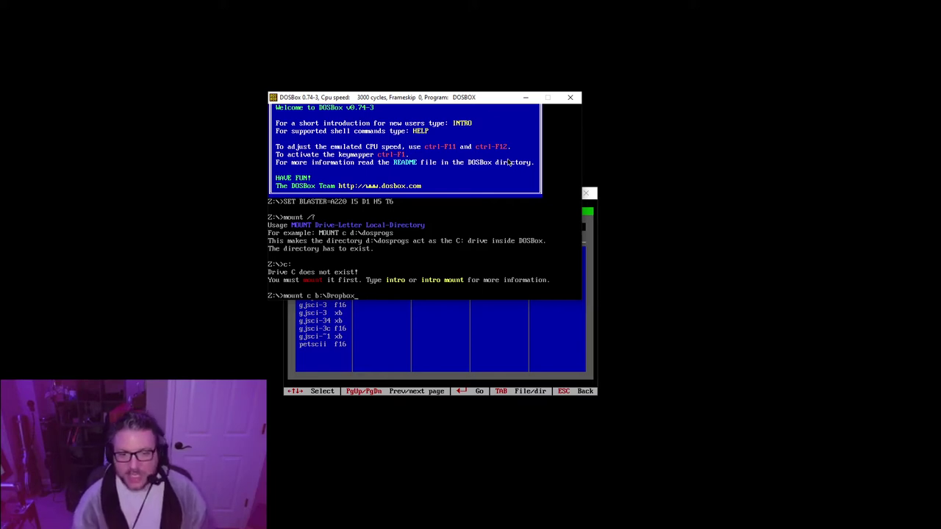
pyautogui.press('Return')
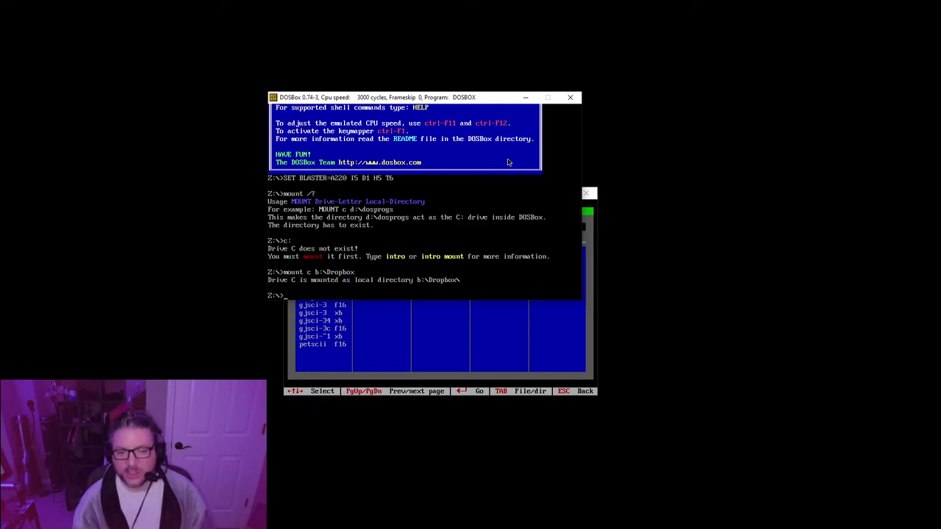
# Change to the mounted C: drive and list its contents
pyautogui.write('c:')
pyautogui.press('Return')
pyautogui.write('dir')
pyautogui.press('Return')
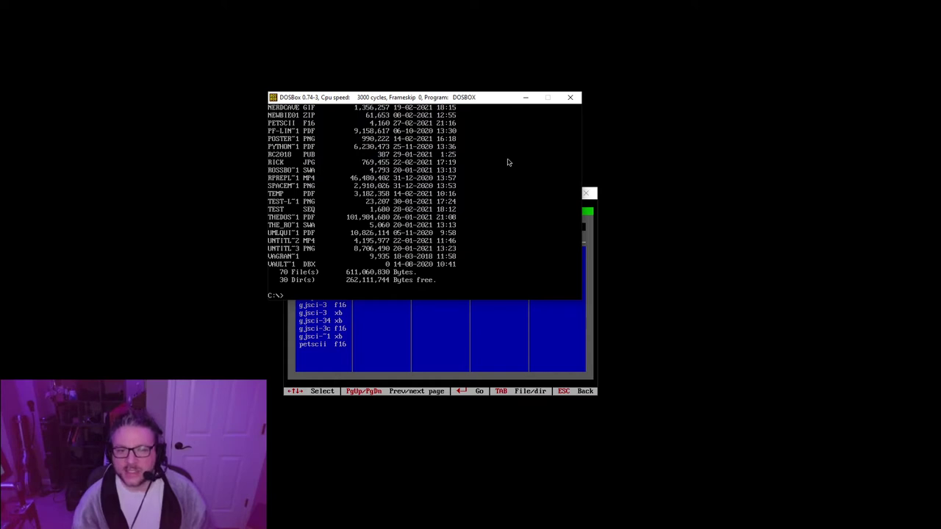
# Change into the FONTS directory on C: and list its files
pyautogui.write('cd FONTS')
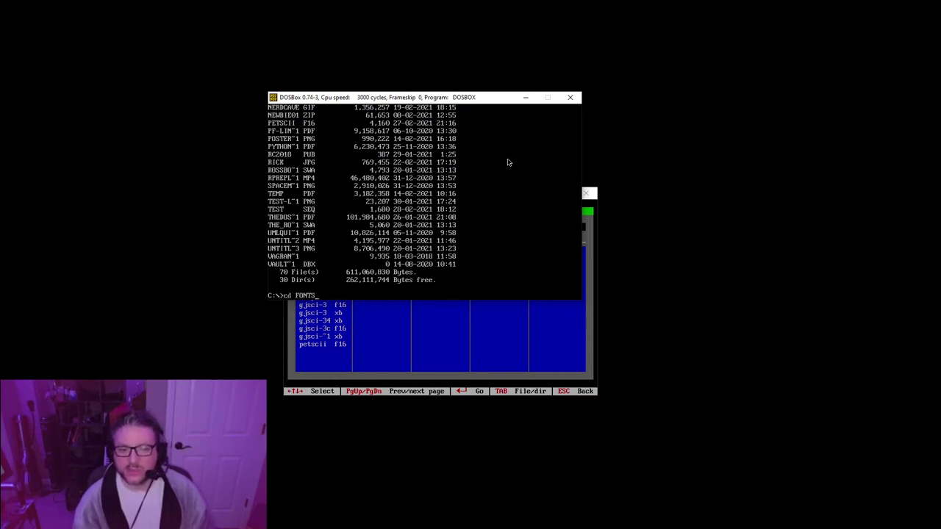
pyautogui.press('BackSpace')
pyautogui.press('BackSpace')
pyautogui.press('BackSpace')
pyautogui.press('BackSpace')
pyautogui.write('FONTS~1')
pyautogui.press('Return')
pyautogui.write('dir')
pyautogui.press('Return')
# Go back to the parent directory, change into FONTS-~1, and list its files
pyautogui.write('c')
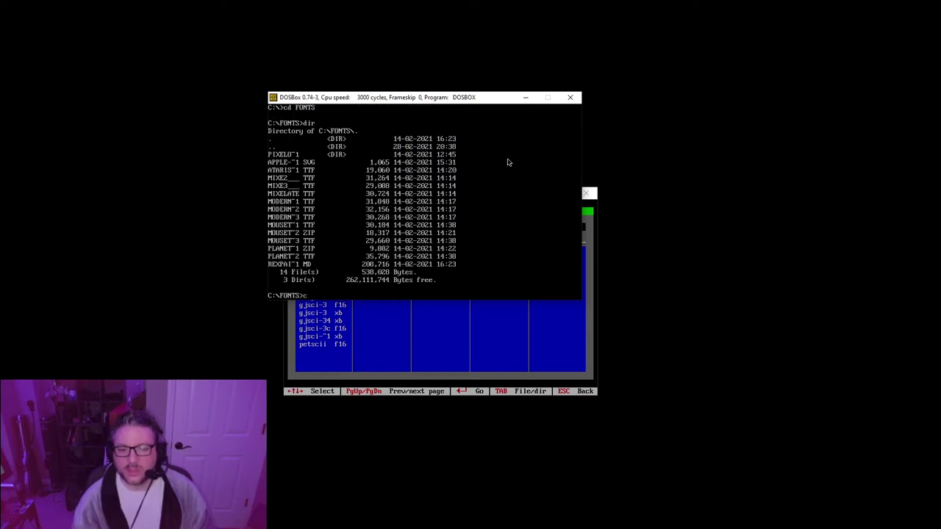
pyautogui.write('d ..')
pyautogui.press('Return')
pyautogui.write('cd FONTS~1')
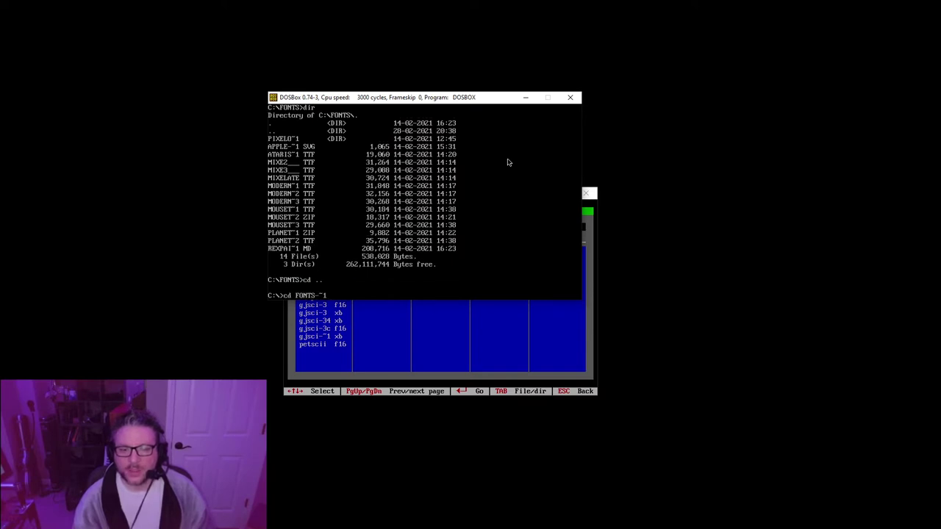
pyautogui.press('Return')
pyautogui.write('dir')
pyautogui.press('Return')
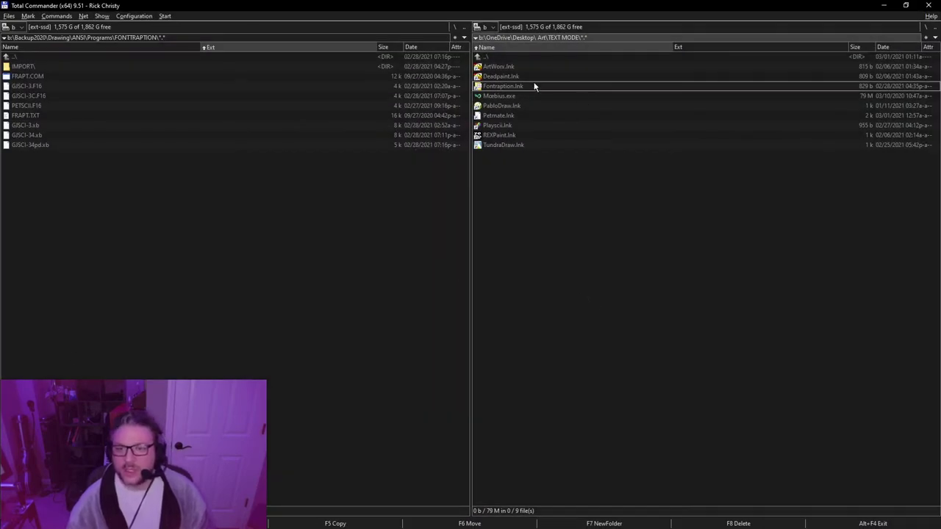
# Show the DOS folder that the Fontraption.lnk properties point to from Total Commander, and close the folder window
pyautogui.rightClick(534, 86)
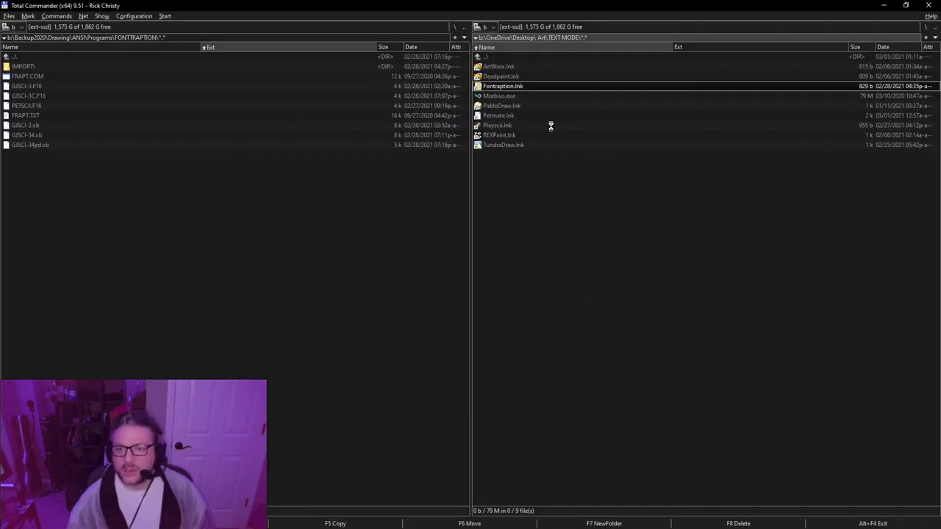
pyautogui.click(587, 361)
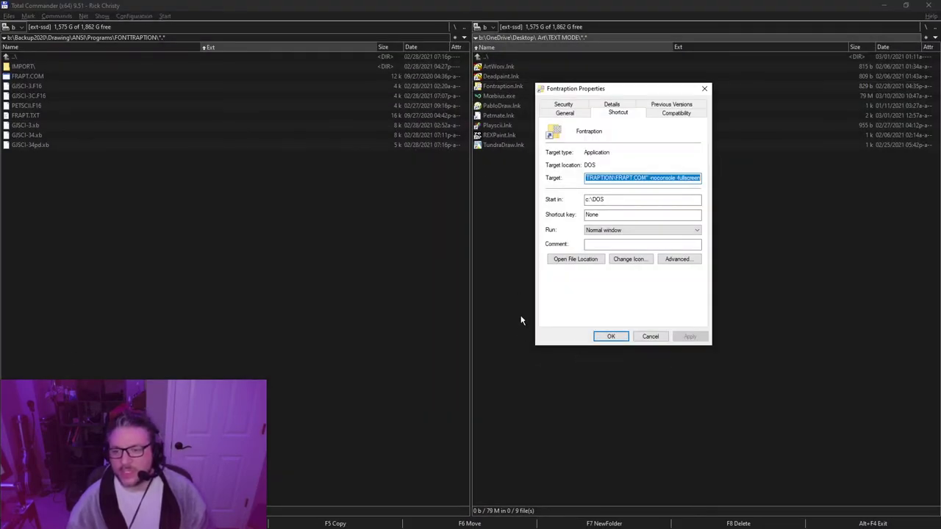
pyautogui.click(581, 258)
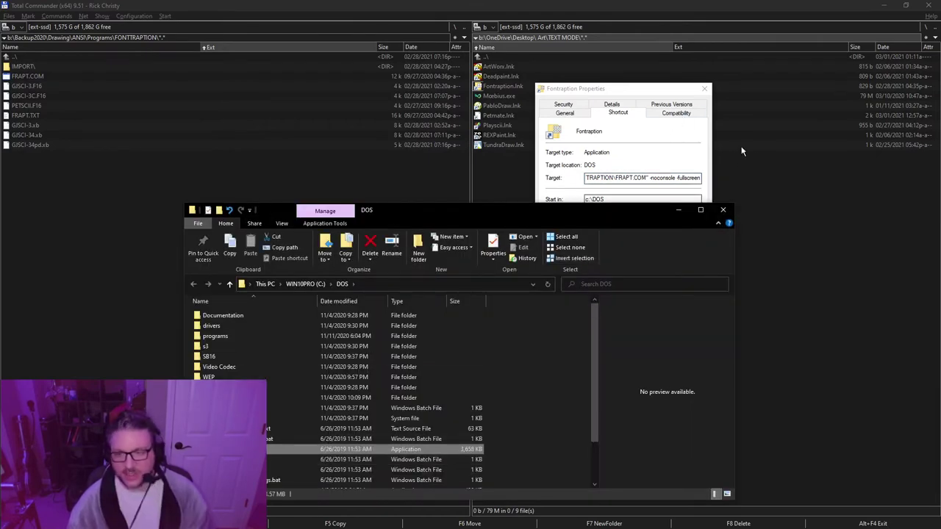
pyautogui.click(723, 210)
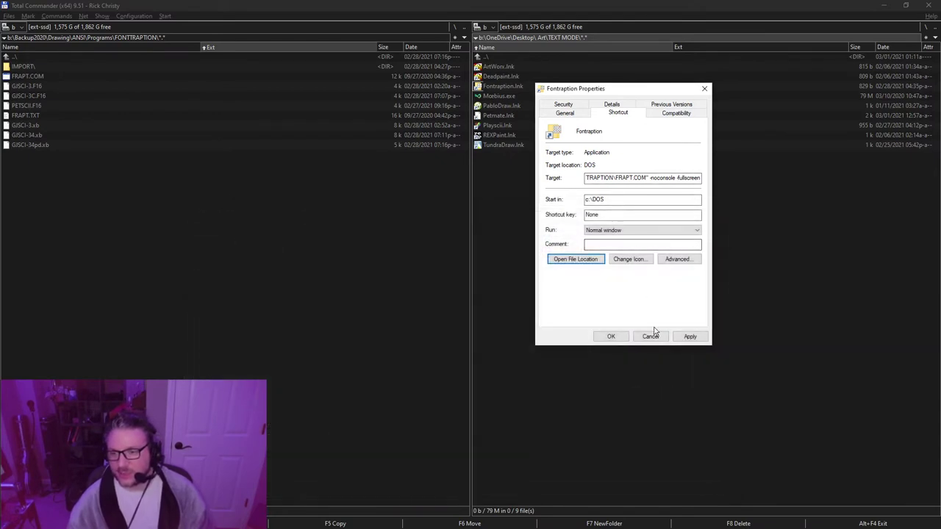
# Examine the quoted program path in the Fontraption shortcut's target line and cancel the properties
pyautogui.click(615, 178)
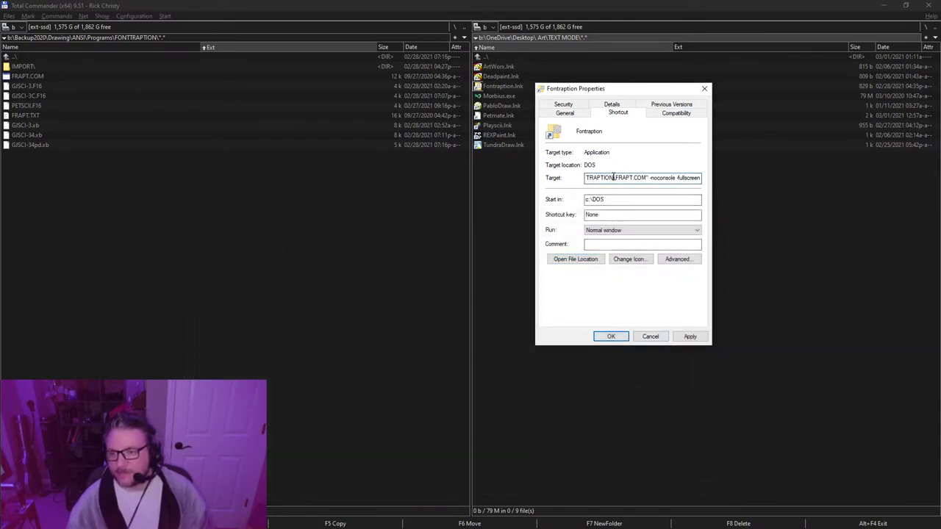
pyautogui.moveTo(613, 177)
pyautogui.mouseDown()
pyautogui.moveTo(584, 177)
pyautogui.moveTo(644, 176)
pyautogui.mouseUp()
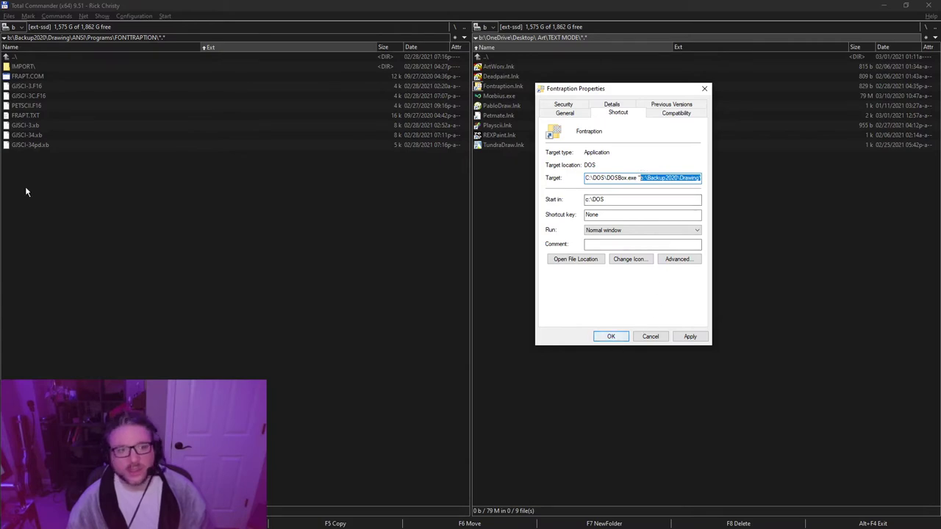
pyautogui.click(656, 337)
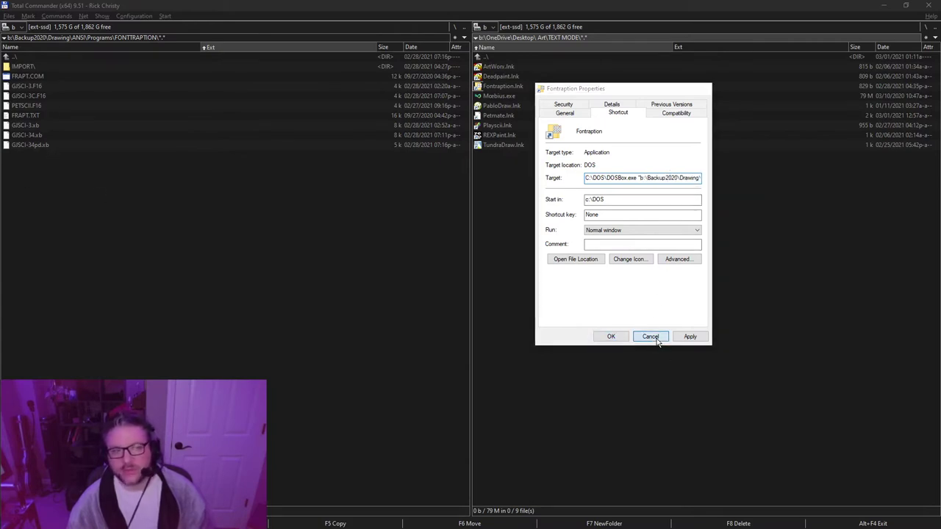
# Copy the FONTTRAPTION folder from b:\Backup2020\Drawing\ANSI\Programs to b:\Dropbox
pyautogui.press('Home')
pyautogui.press('Return')
pyautogui.press('Down')
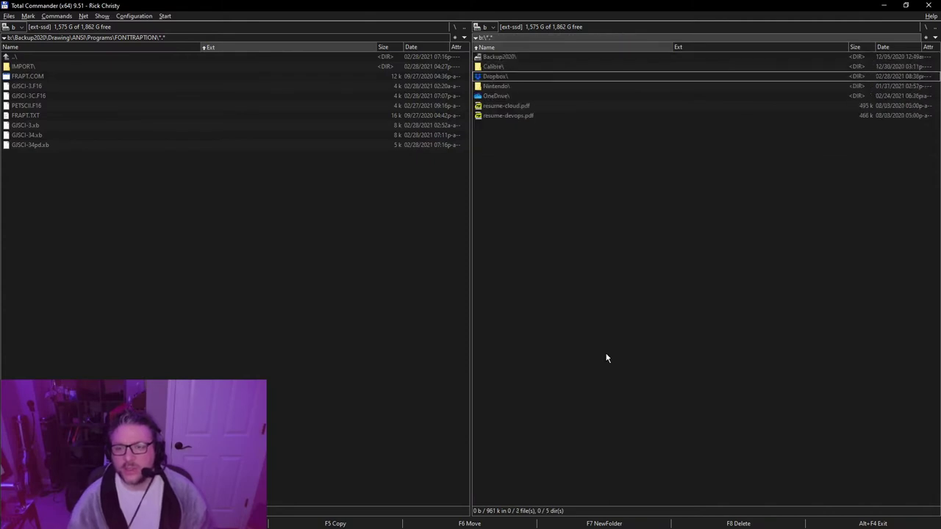
pyautogui.press('Return')
pyautogui.press('Tab')
pyautogui.press('BackSpace')
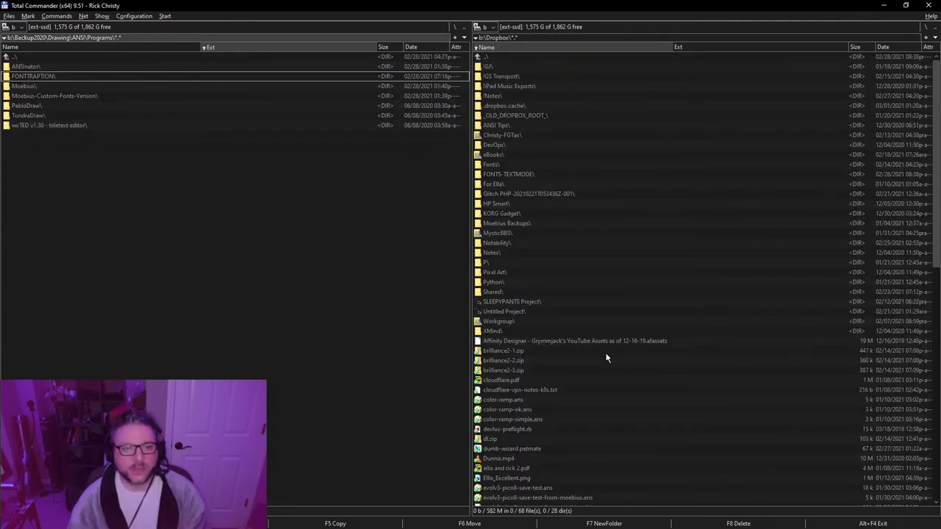
pyautogui.press('Delete')
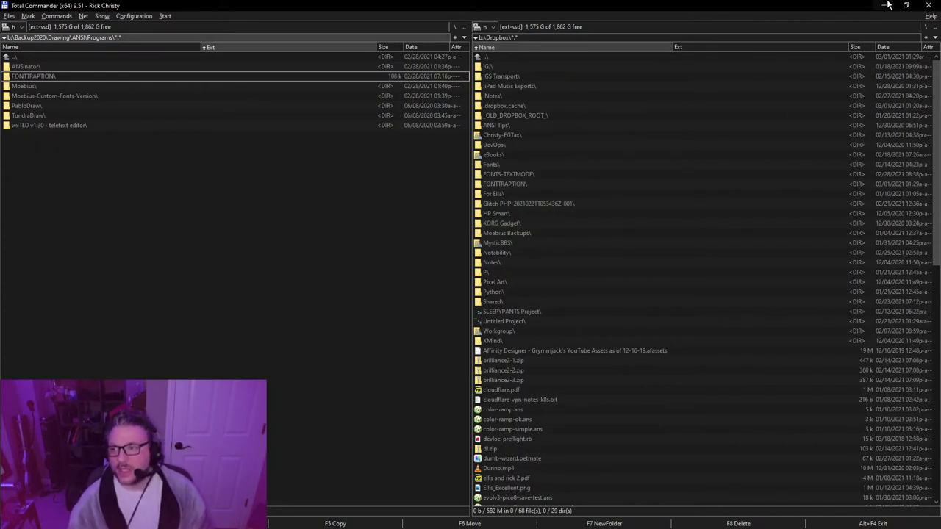
# Minimize Total Commander and return to the root directory of C: in DOSBox
pyautogui.click(885, 10)
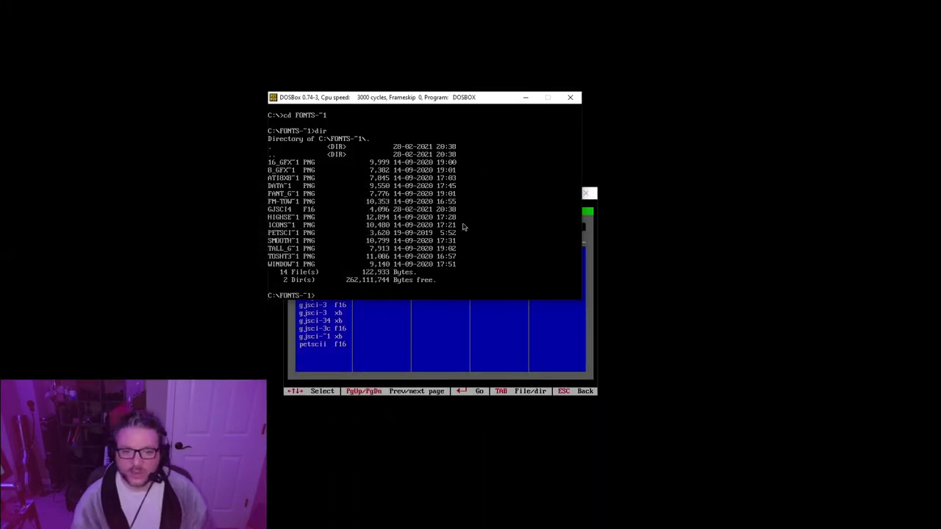
pyautogui.write('cd\\')
pyautogui.press('Return')
# Try to change into the copied FONTTRAPTION directory from the C: root, and list the contents of the directory entered
pyautogui.write('cd ')
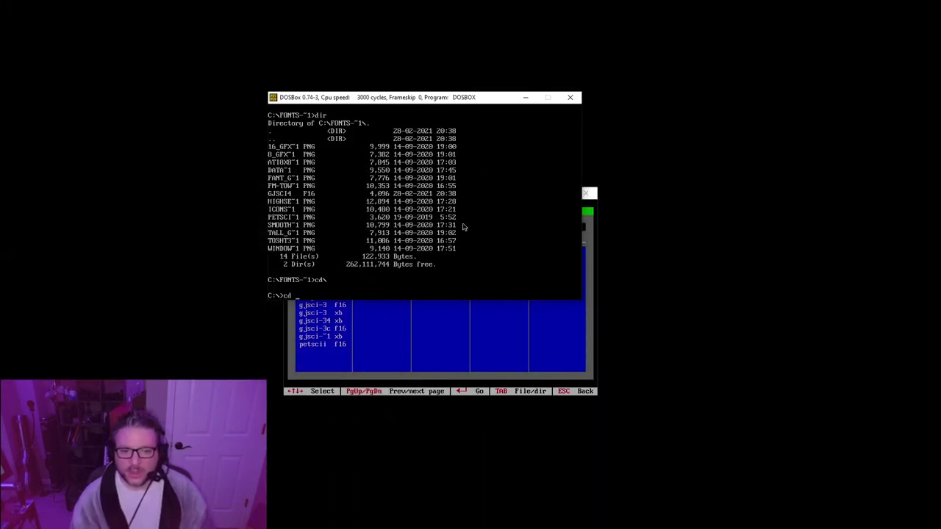
pyautogui.write('FONTS~1')
pyautogui.press('Tab')
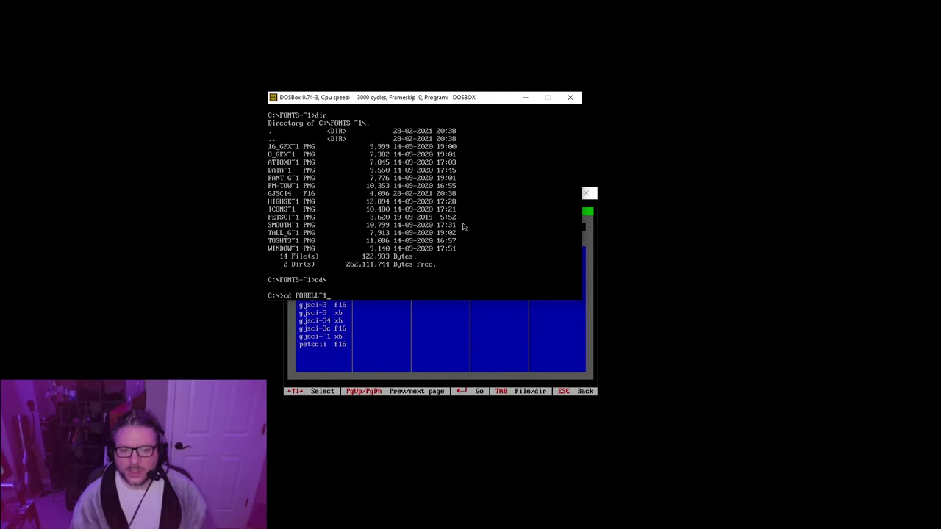
pyautogui.press('BackSpace')
pyautogui.press('BackSpace')
pyautogui.press('BackSpace')
pyautogui.press('BackSpace')
pyautogui.press('BackSpace')
pyautogui.press('BackSpace')
pyautogui.write('NTS')
pyautogui.press('Tab')
pyautogui.press('Return')
pyautogui.press('Return')
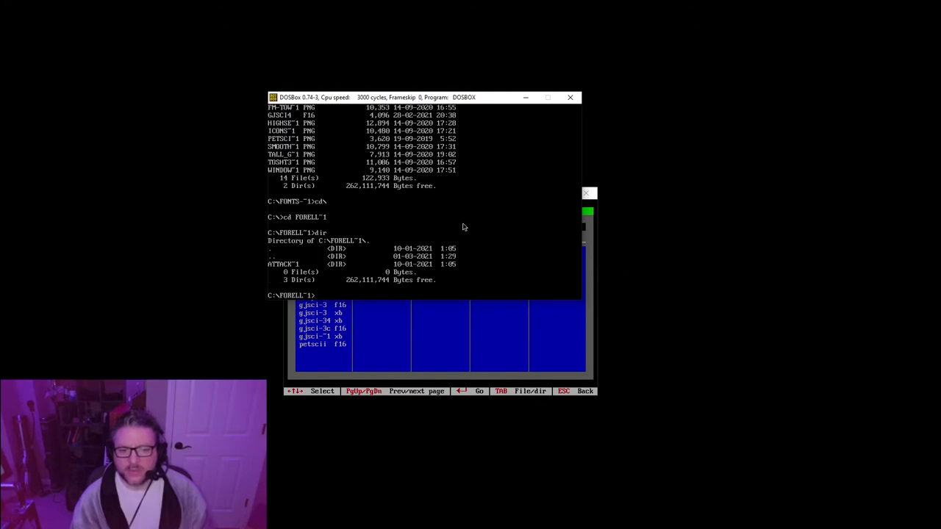
# Return to the C: root, list its contents, and discard the unfinished command for changing into a fonts directory
pyautogui.write('cd ..')
pyautogui.press('Return')
pyautogui.write('dir')
pyautogui.press('Return')
pyautogui.write('cd FONTS')
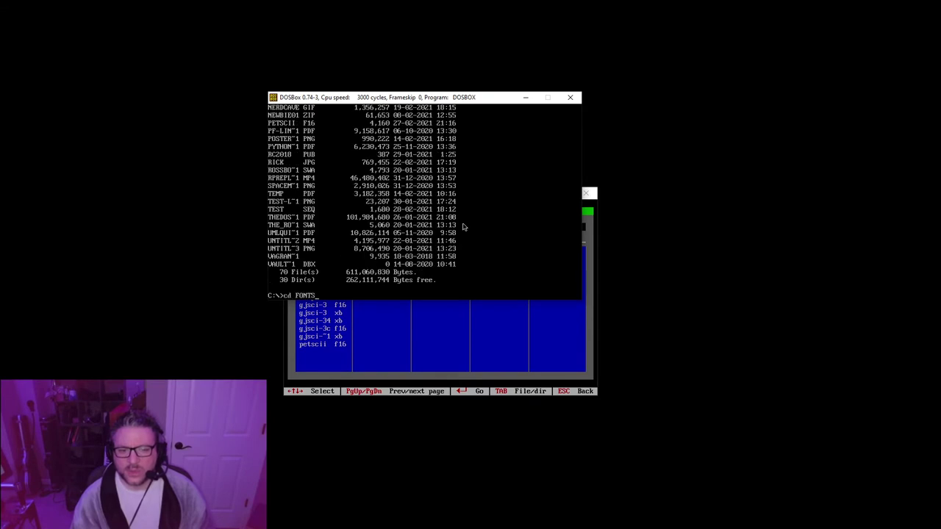
pyautogui.press('BackSpace')
pyautogui.press('BackSpace')
pyautogui.press('BackSpace')
pyautogui.press('BackSpace')
pyautogui.press('BackSpace')
pyautogui.press('BackSpace')
pyautogui.press('BackSpace')
pyautogui.press('BackSpace')
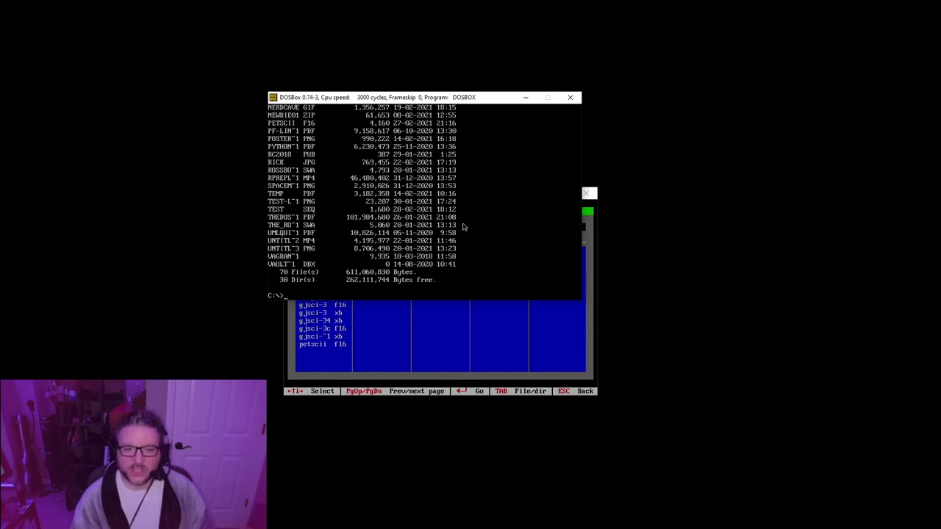
# Show the short list of common DOSBox commands and exit this DOSBox session
pyautogui.write('help')
pyautogui.press('Return')
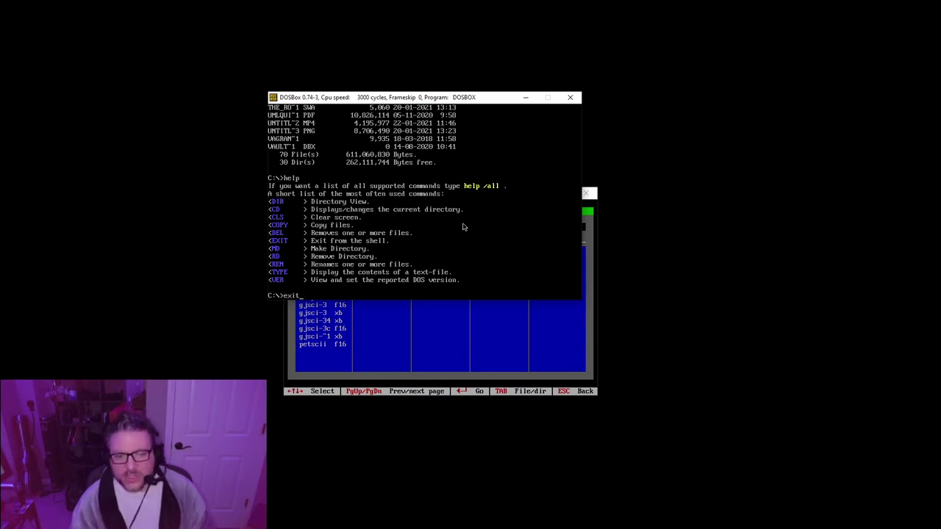
pyautogui.write('exit')
pyautogui.press('Return')
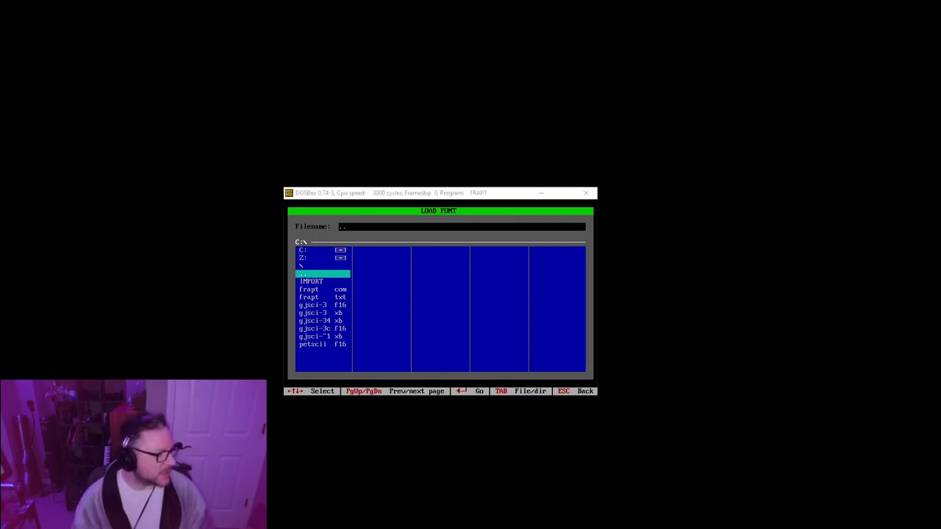
# Switch to a fresh DOSBox session and mount b:\dropbox as drive C
pyautogui.hotkey('alt', 'Tab')
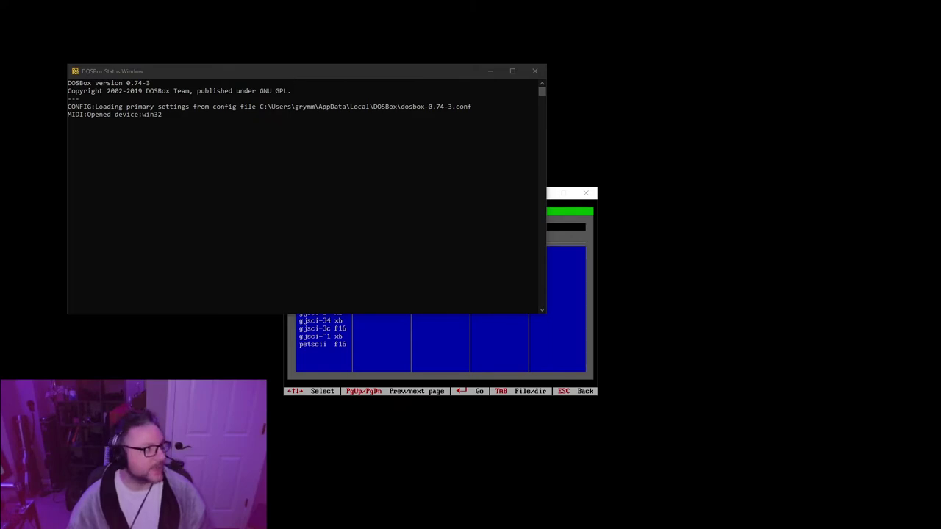
pyautogui.moveTo(605, 139); pyautogui.dragTo(396, 159)
pyautogui.write('mount c')
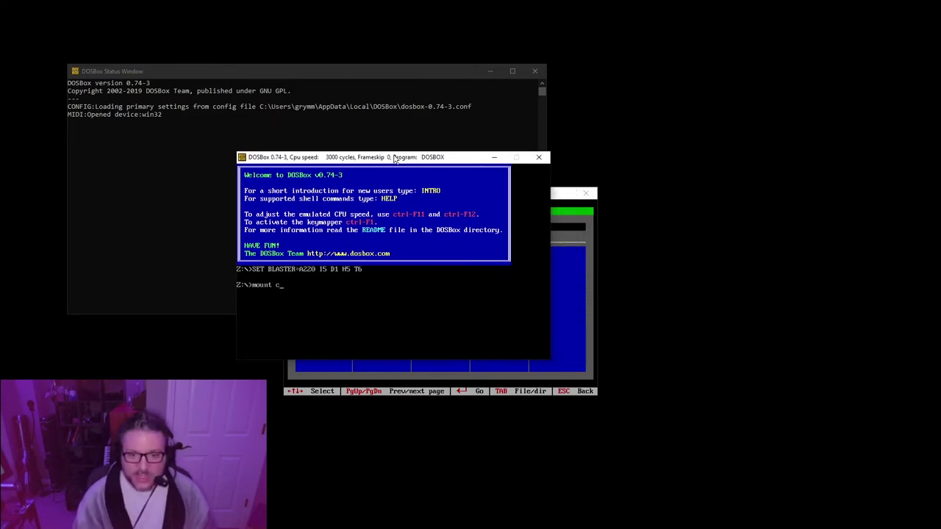
pyautogui.write(' b:\\dropbox')
pyautogui.press('Return')
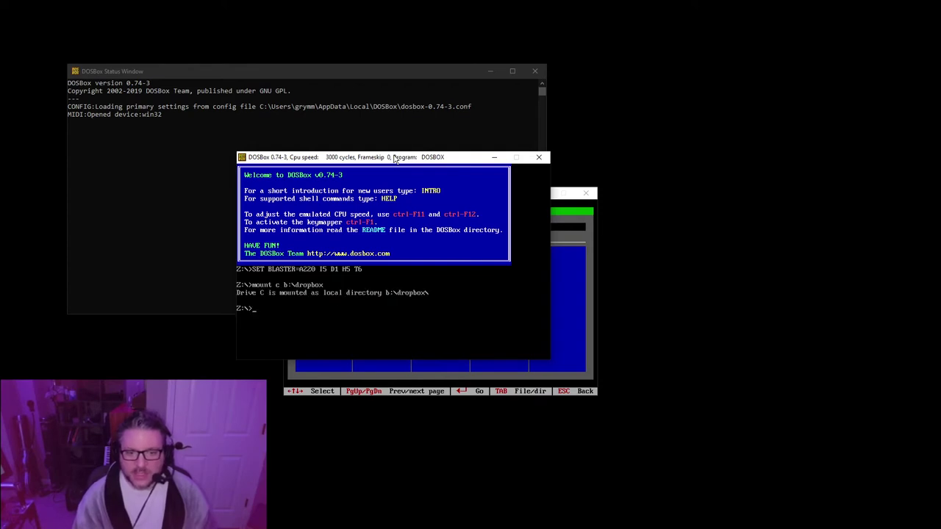
# List the contents of the newly mounted drive C and change into the FONTTR~1 directory
pyautogui.write('dir')
pyautogui.press('Return')
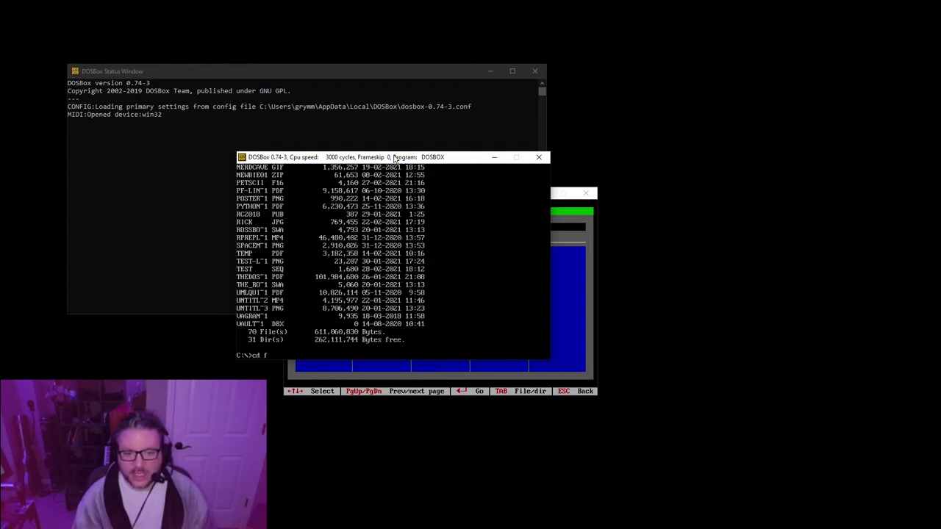
pyautogui.write('cd f')
pyautogui.press('Tab')
pyautogui.press('Return')
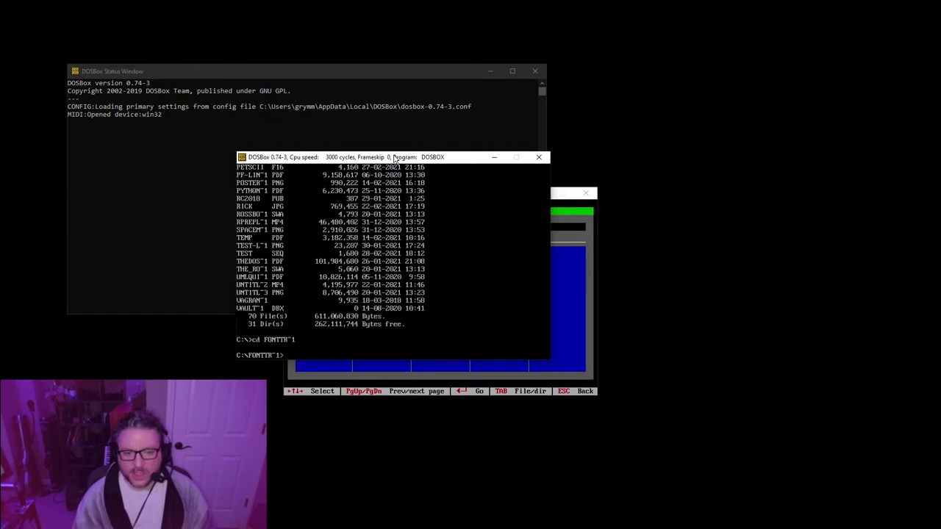
# List the files in FONTTR~1 and run frapt to start Fontraption
pyautogui.write('dir')
pyautogui.press('Return')
pyautogui.write('frap')
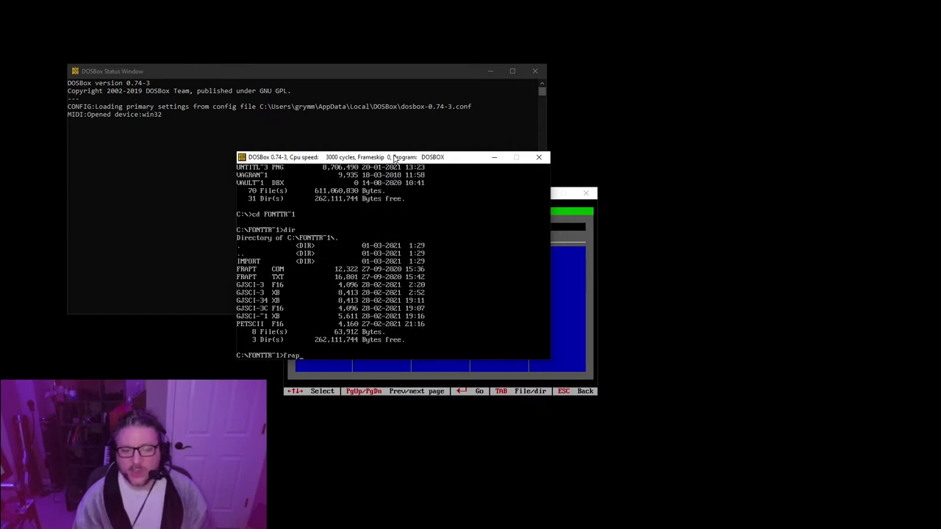
pyautogui.write('t')
pyautogui.press('Return')
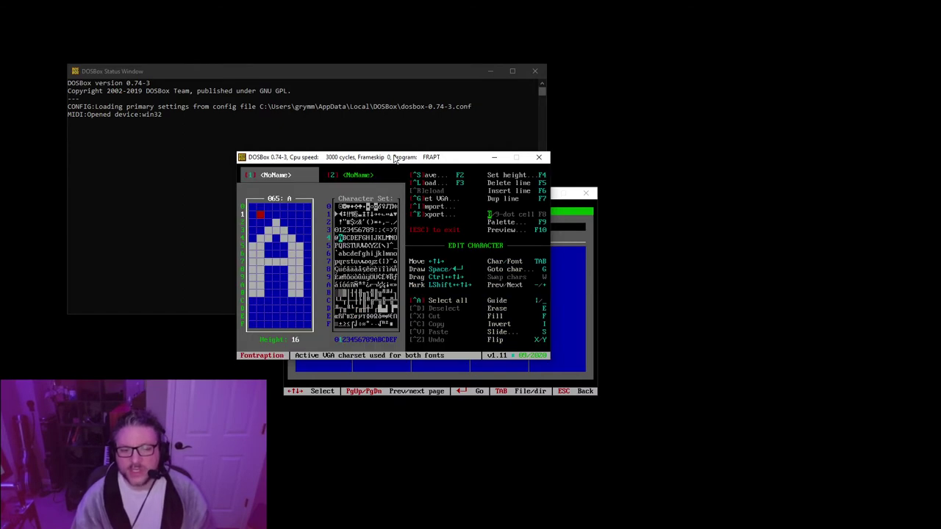
# Minimize the DOSBox status window and move the new Fontraption window away from the older session's font list
pyautogui.click(491, 71)
pyautogui.moveTo(446, 158); pyautogui.dragTo(413, 114)
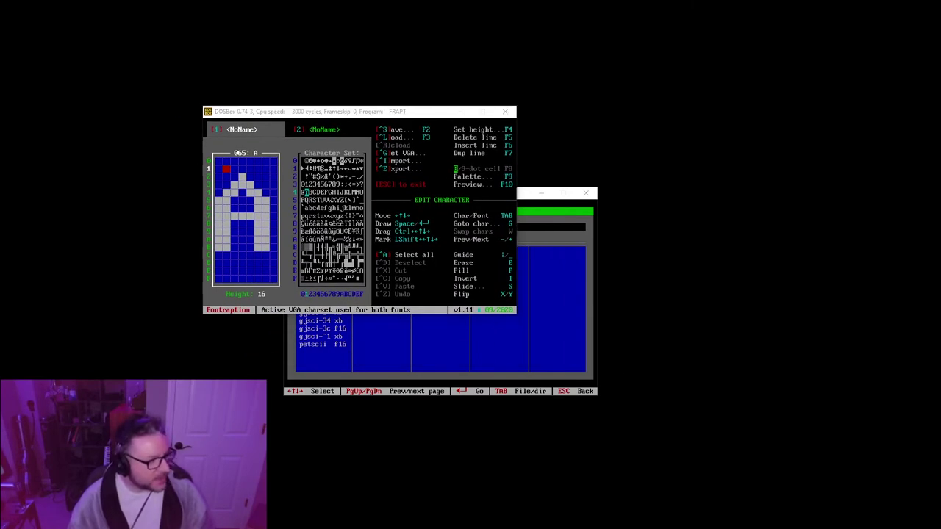
pyautogui.hotkey('alt', 'Tab')
pyautogui.moveTo(350, 74); pyautogui.dragTo(327, 56)
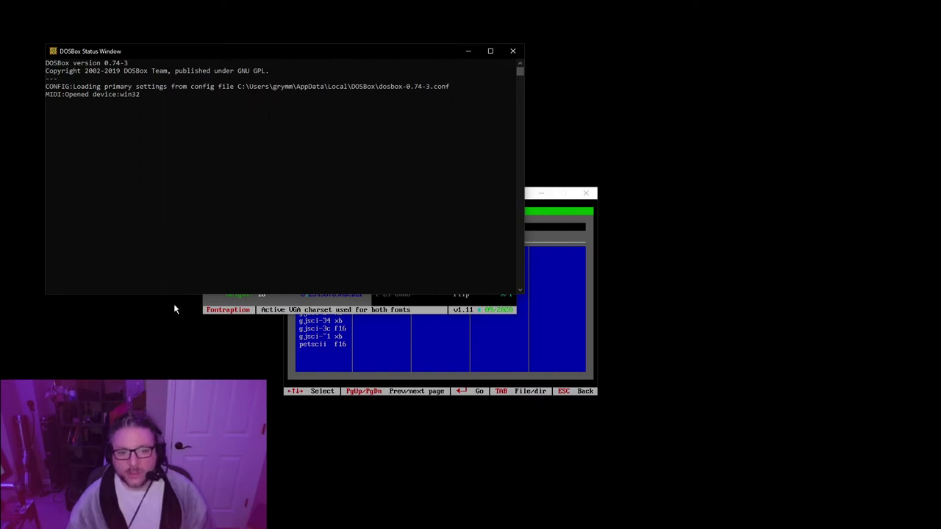
pyautogui.click(234, 310)
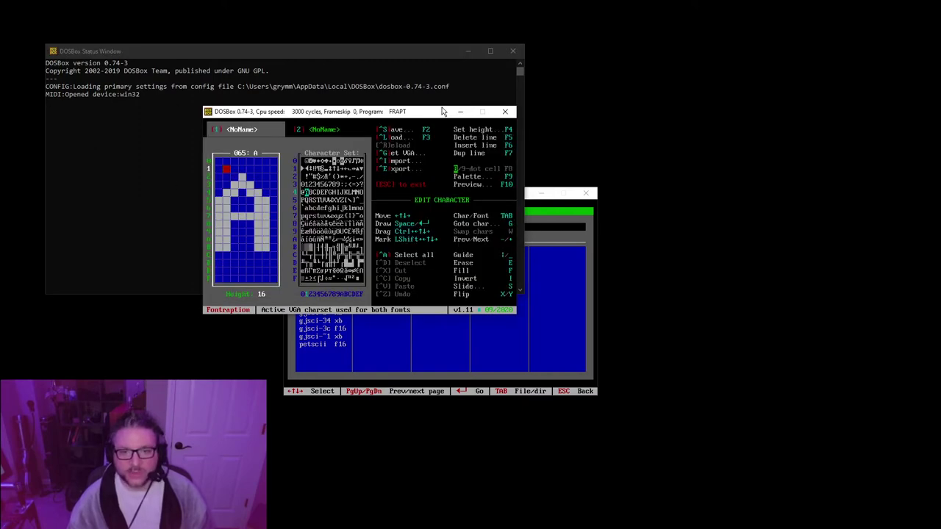
pyautogui.click(468, 51)
pyautogui.moveTo(403, 111); pyautogui.dragTo(294, 57)
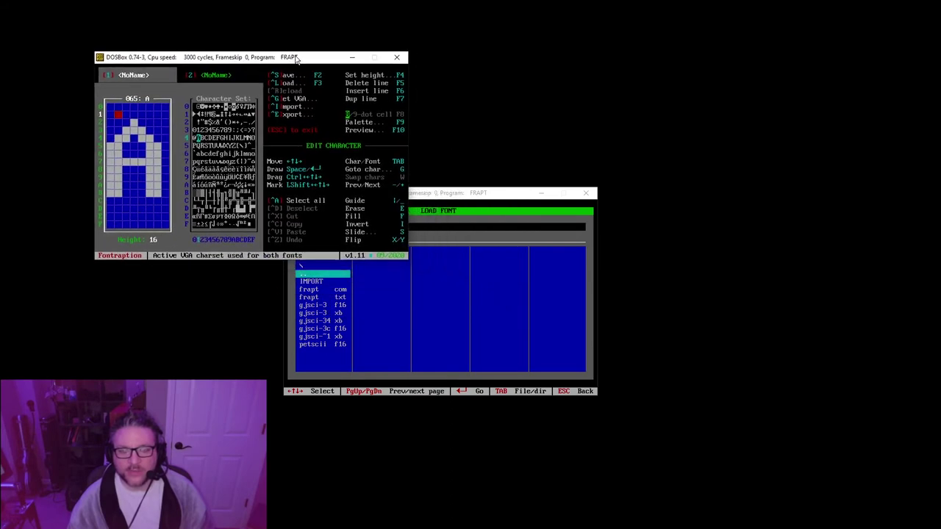
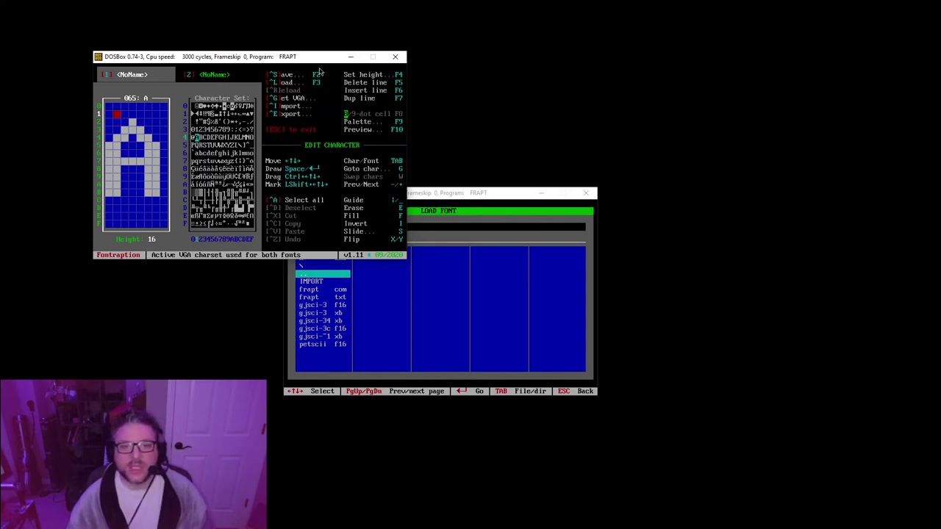
# Arrange the two Fontraption windows side by side
pyautogui.moveTo(315, 58); pyautogui.dragTo(821, 197)
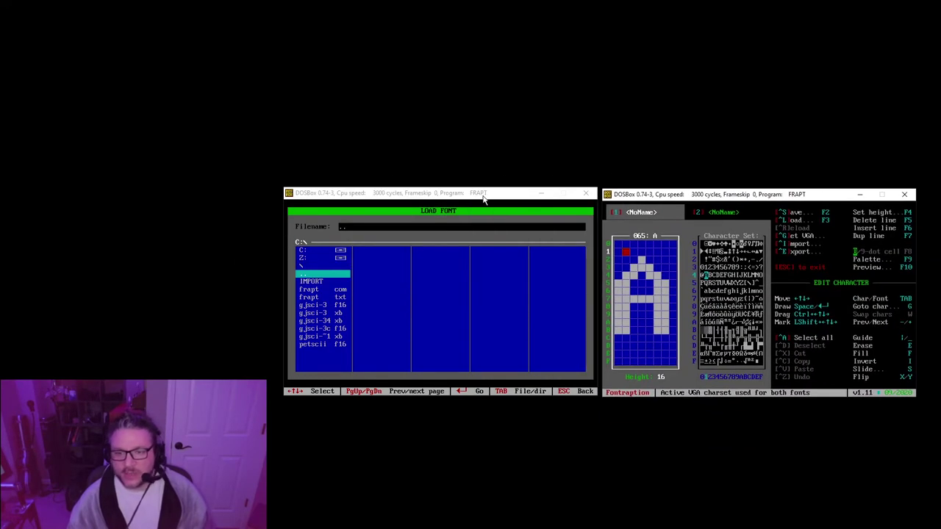
pyautogui.moveTo(483, 198); pyautogui.dragTo(311, 201)
pyautogui.moveTo(787, 197); pyautogui.dragTo(623, 199)
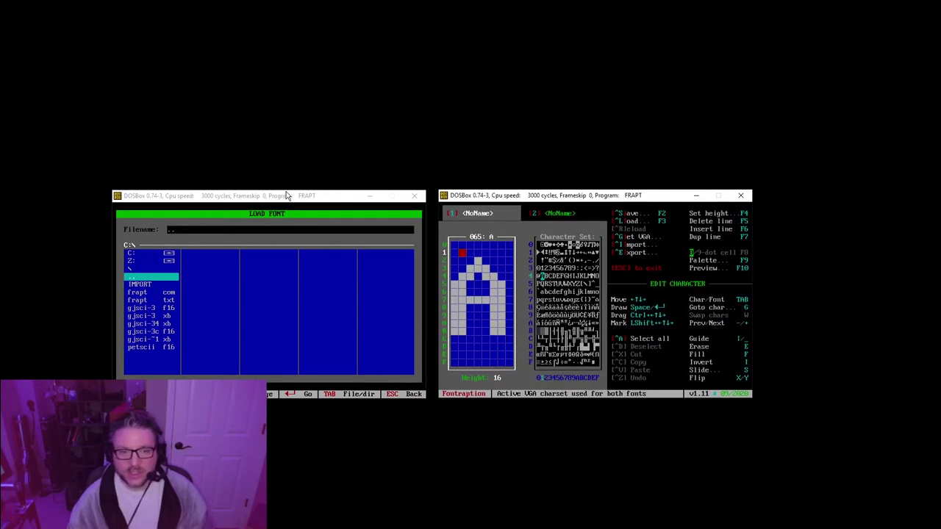
# Examine which drives, folders and files the older Fontraption session offers in its Load Font list
pyautogui.click(191, 267)
pyautogui.press('Up')
pyautogui.press('Up')
pyautogui.press('Up')
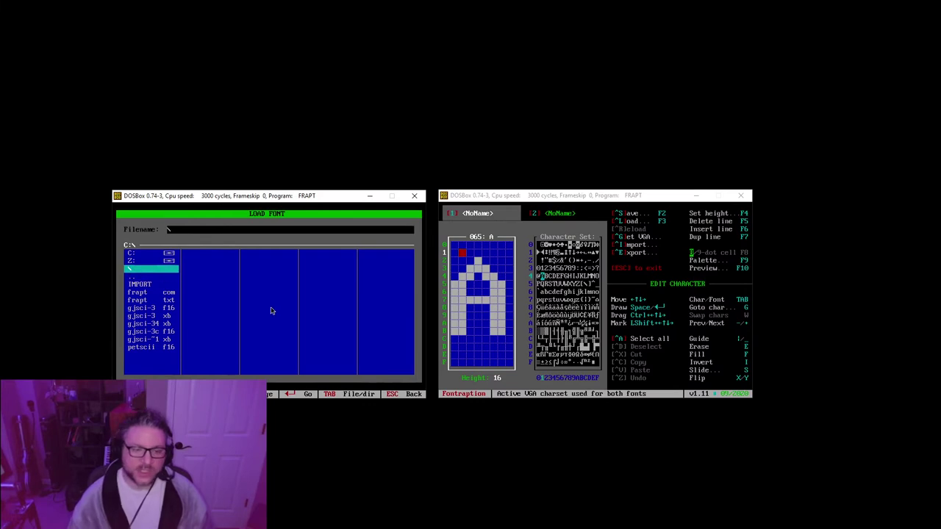
pyautogui.press('Down')
pyautogui.press('Down')
pyautogui.press('Down')
pyautogui.press('Down')
pyautogui.press('Down')
pyautogui.press('Up')
pyautogui.press('Up')
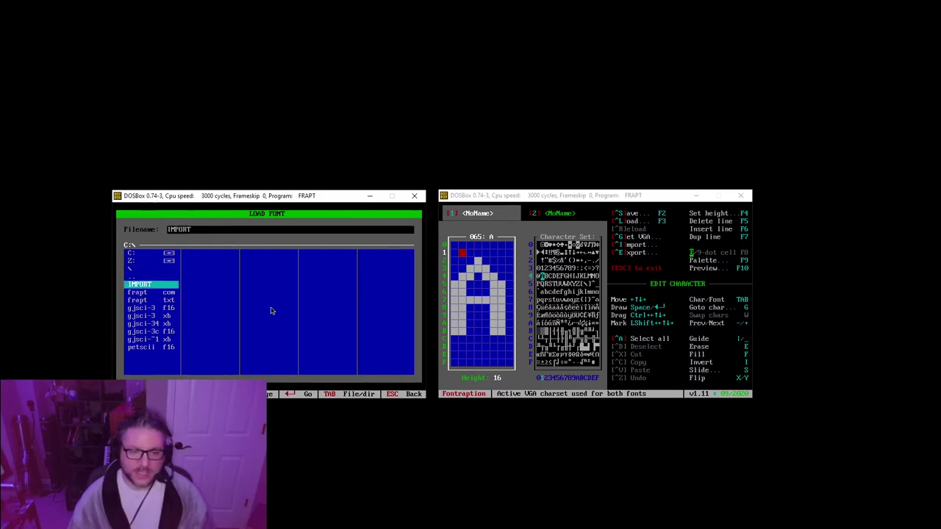
pyautogui.press('Down')
pyautogui.press('Down')
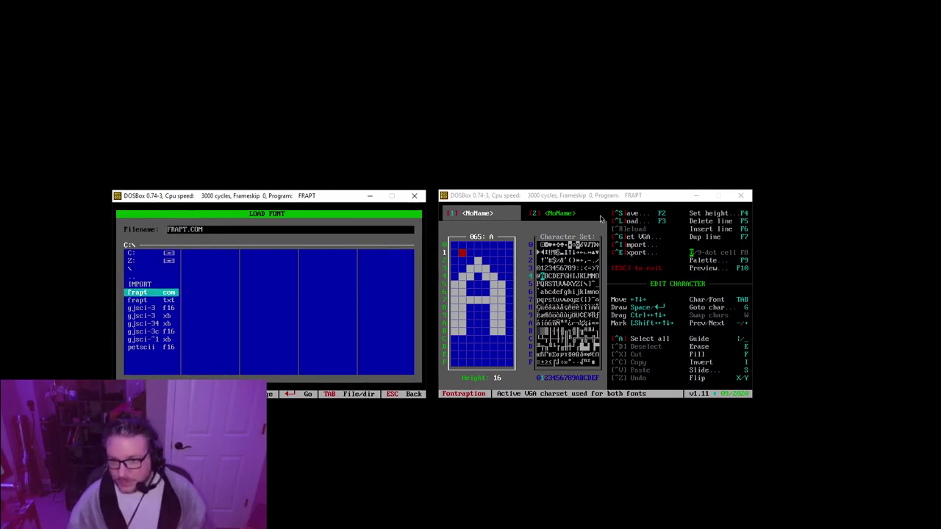
# Open the font loading dialog in the new Fontraption session and go up from FONTTR~1 to the C: root
pyautogui.click(600, 215)
pyautogui.hotkey('ctrl', 'l')
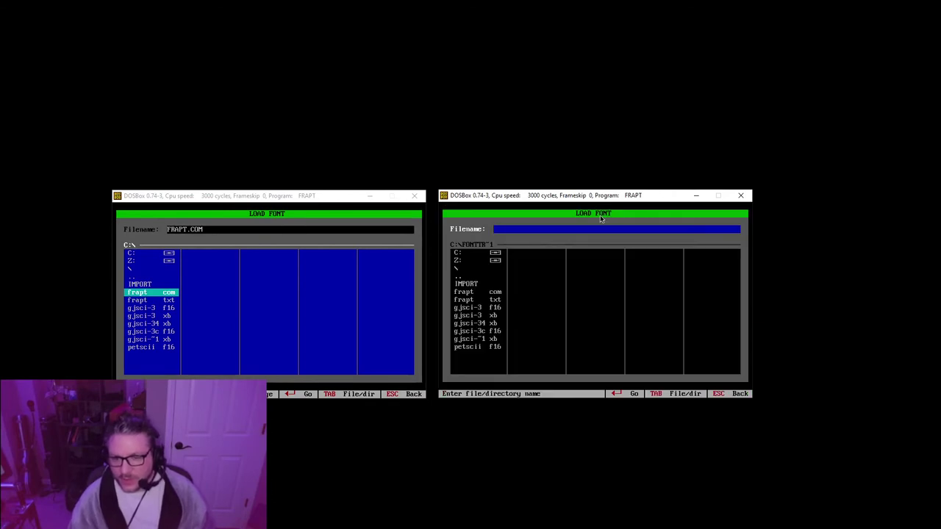
pyautogui.press('Tab')
pyautogui.press('Up')
pyautogui.press('Up')
pyautogui.press('Up')
pyautogui.press('Down')
pyautogui.press('Down')
pyautogui.press('Down')
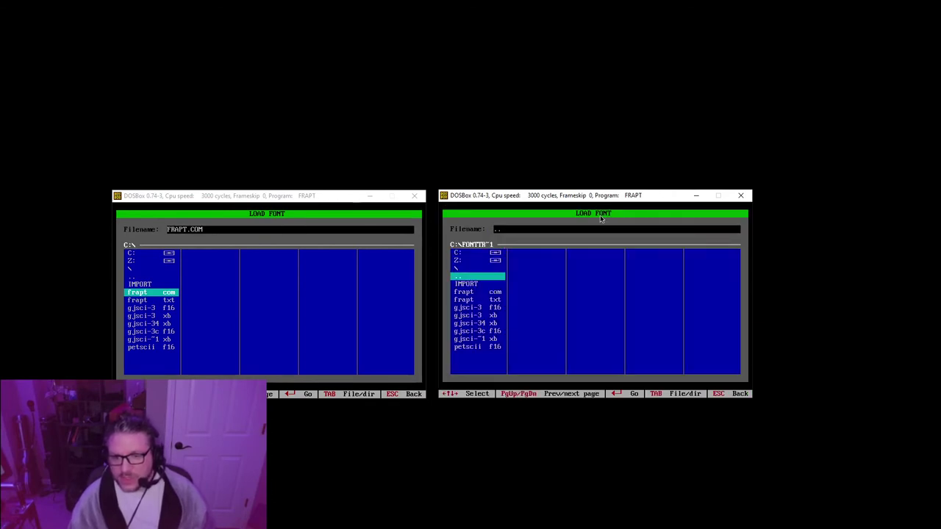
pyautogui.press('Return')
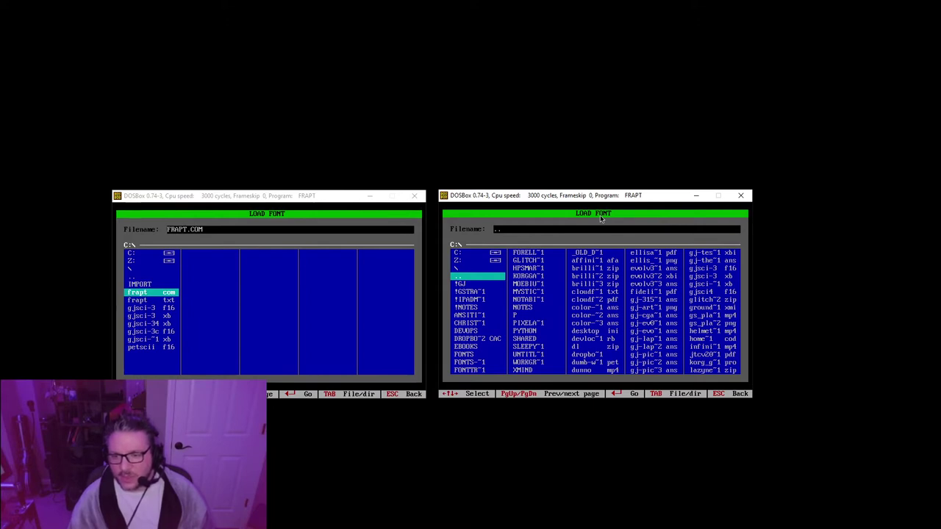
# Open the FONTS-~1 directory from the C: root in the new session's font list
pyautogui.press('Down')
pyautogui.press('Down')
pyautogui.press('Down')
pyautogui.press('Right')
pyautogui.press('Right')
pyautogui.press('Left')
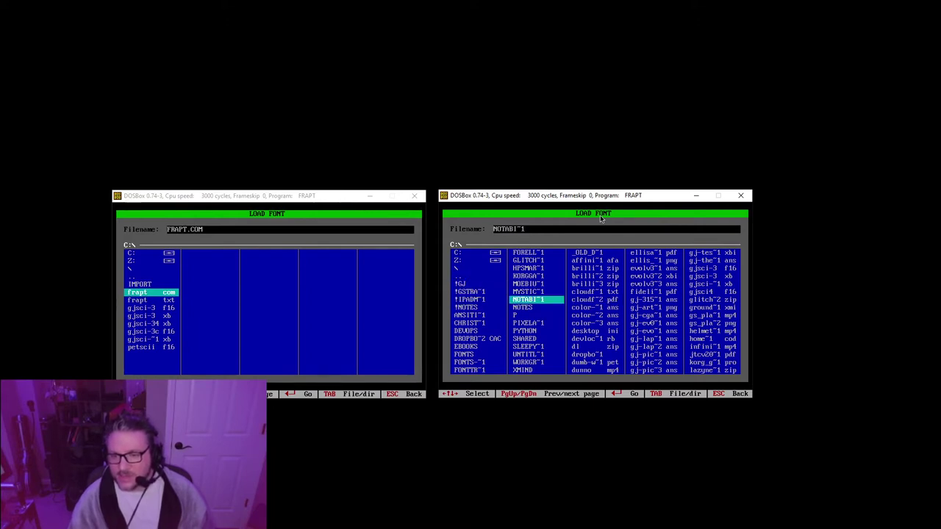
pyautogui.press('Left')
pyautogui.press('Down')
pyautogui.press('Down')
pyautogui.press('Down')
pyautogui.press('Down')
pyautogui.press('Down')
pyautogui.press('Down')
pyautogui.press('Down')
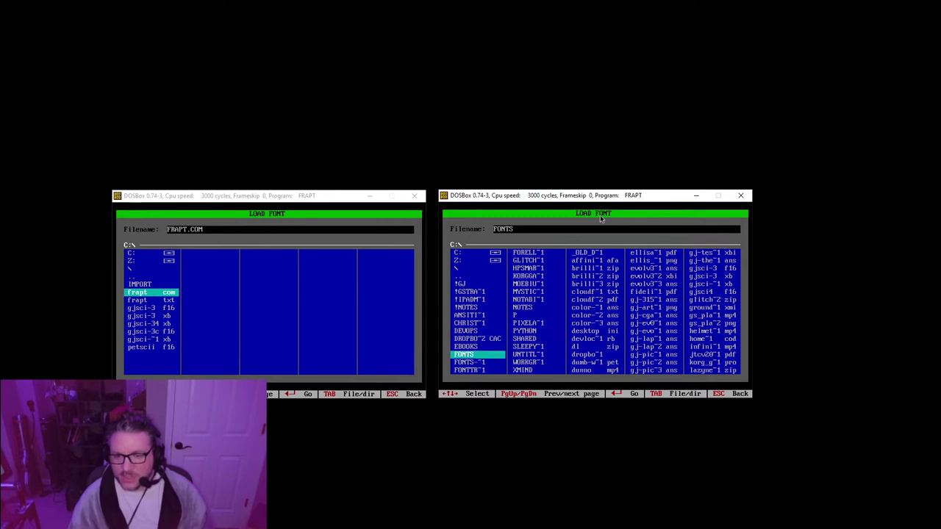
pyautogui.press('Return')
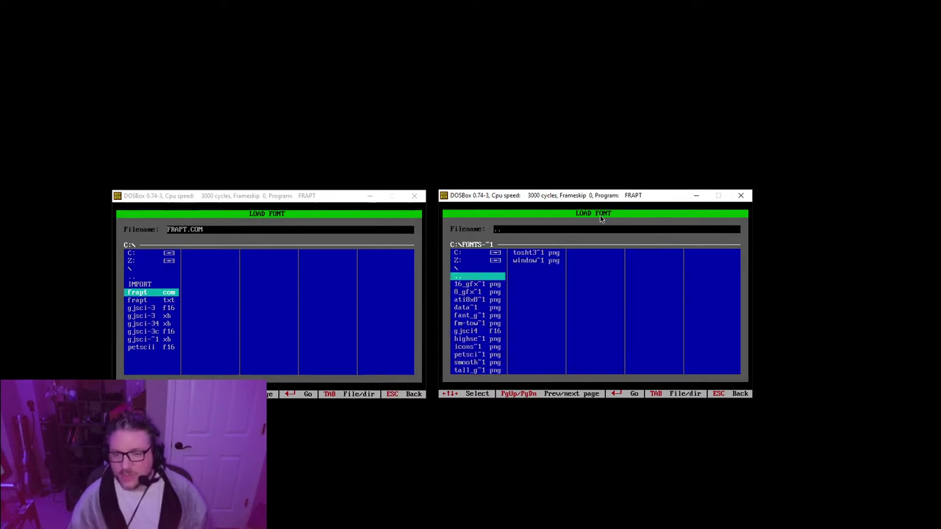
# Look through the files in FONTS-~1, highlighting the gjsci4.f16 font
pyautogui.press('Down')
pyautogui.press('Down')
pyautogui.press('Down')
pyautogui.press('Down')
pyautogui.press('Down')
pyautogui.press('Down')
pyautogui.press('Down')
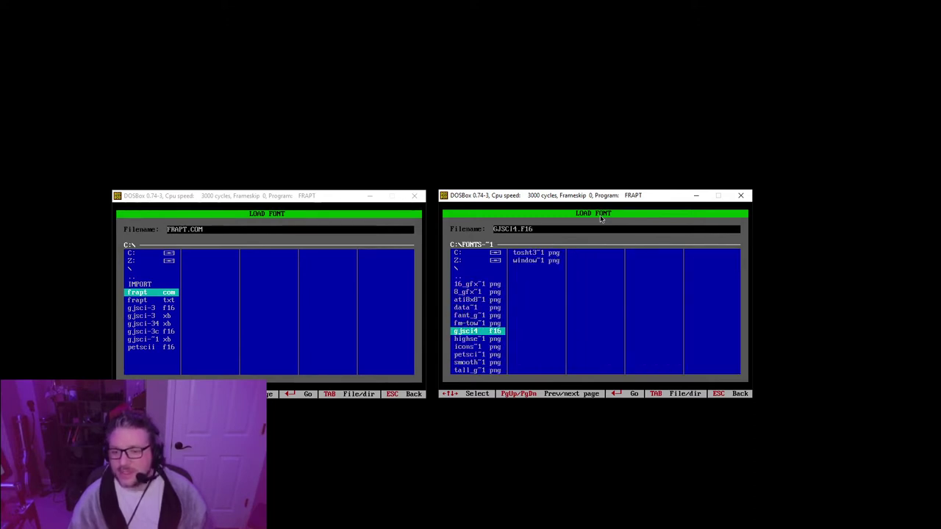
pyautogui.press('Up')
pyautogui.press('Up')
pyautogui.press('Up')
pyautogui.press('Up')
pyautogui.press('Up')
pyautogui.press('Up')
pyautogui.press('Up')
pyautogui.press('Down')
pyautogui.press('Down')
pyautogui.press('Down')
pyautogui.press('Down')
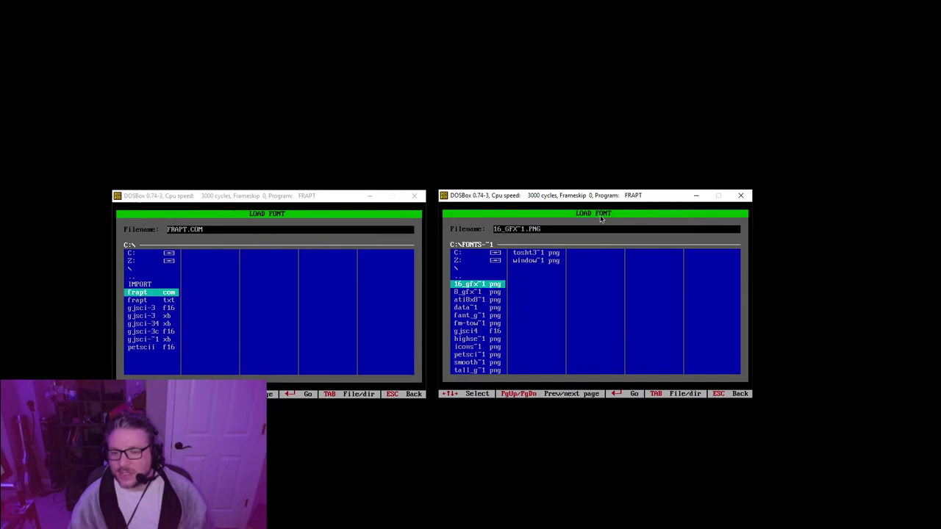
pyautogui.press('Down')
pyautogui.press('Down')
pyautogui.press('Down')
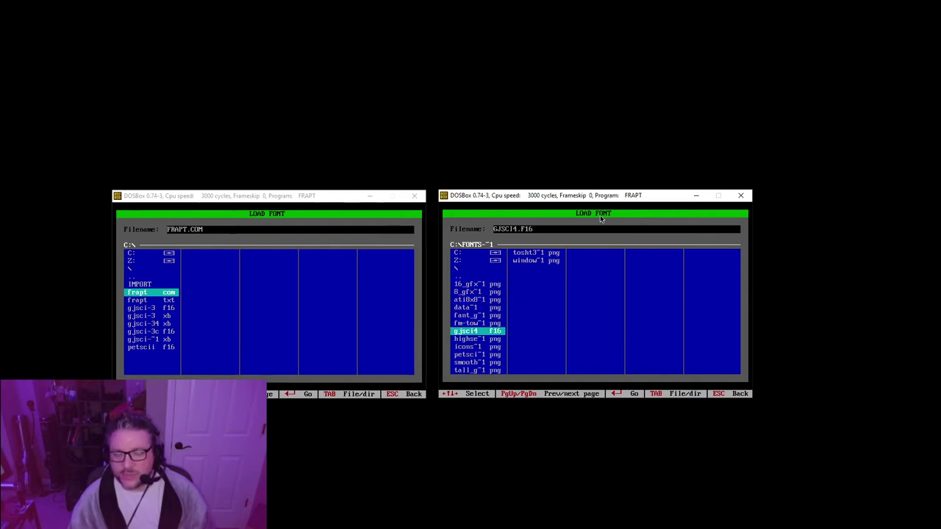
# Go back up from FONTS-~1 to the C: root in the font list
pyautogui.press('Up')
pyautogui.press('Up')
pyautogui.press('Up')
pyautogui.press('Up')
pyautogui.press('Up')
pyautogui.press('Up')
pyautogui.press('Up')
pyautogui.press('Return')
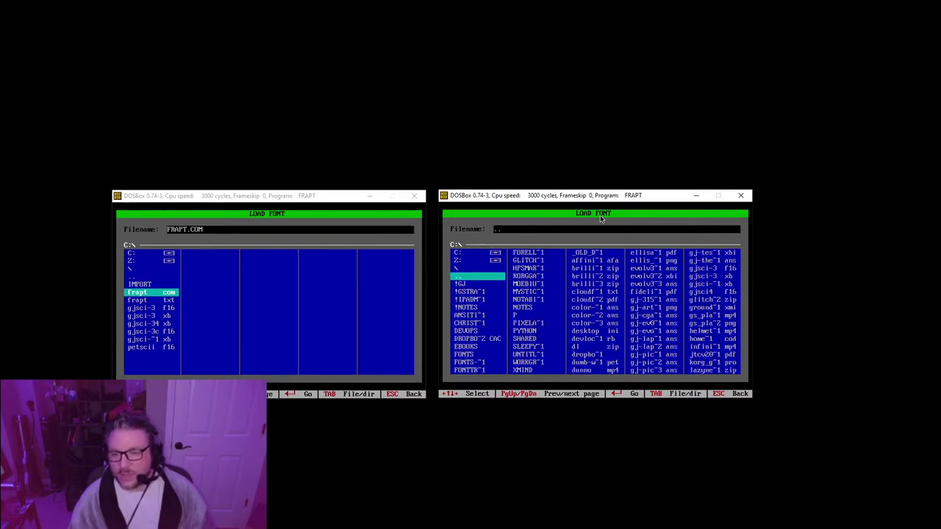
# Look through the C: root's font files and drive entries, and close the new Fontraption session
pyautogui.press('Right')
pyautogui.press('Right')
pyautogui.press('Right')
pyautogui.press('Right')
pyautogui.press('Right')
pyautogui.press('Left')
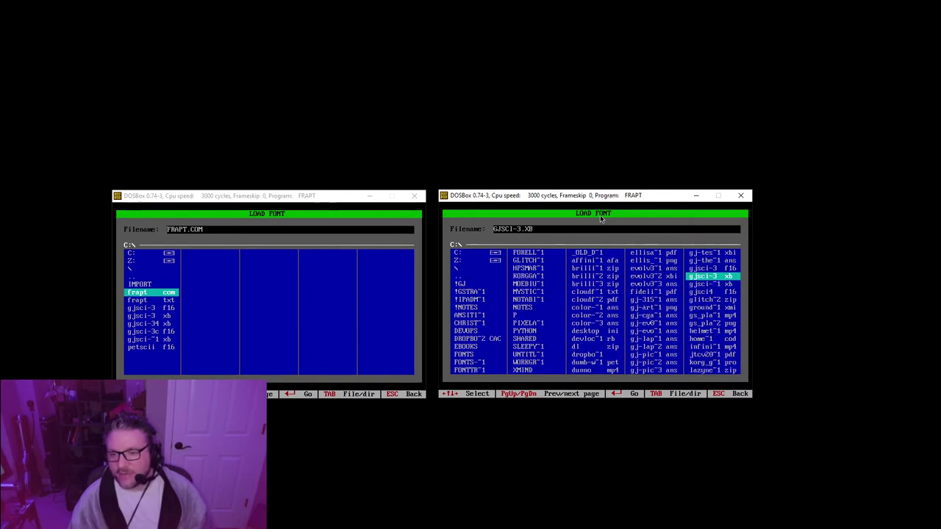
pyautogui.press('Left')
pyautogui.press('Left')
pyautogui.press('Left')
pyautogui.press('Left')
pyautogui.press('Up')
pyautogui.press('Up')
pyautogui.press('Up')
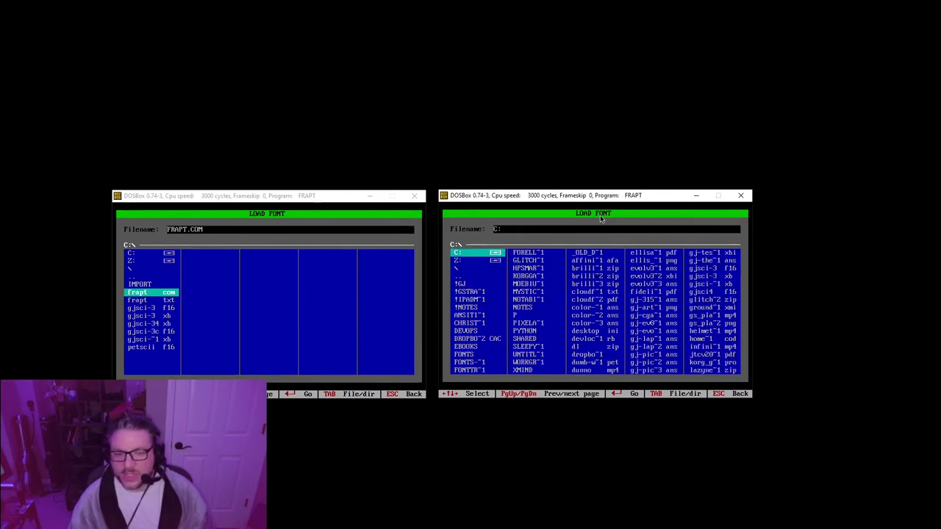
pyautogui.press('Down')
pyautogui.press('Down')
pyautogui.press('Down')
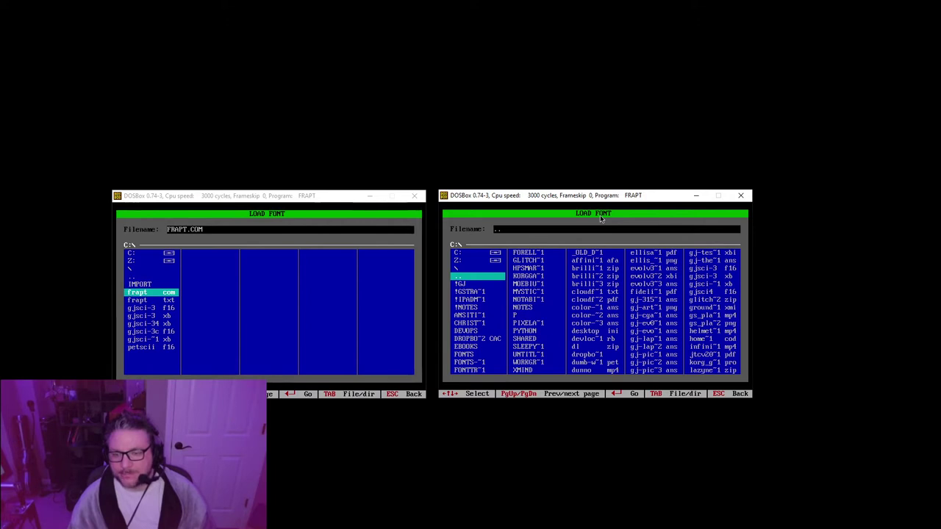
pyautogui.click(741, 196)
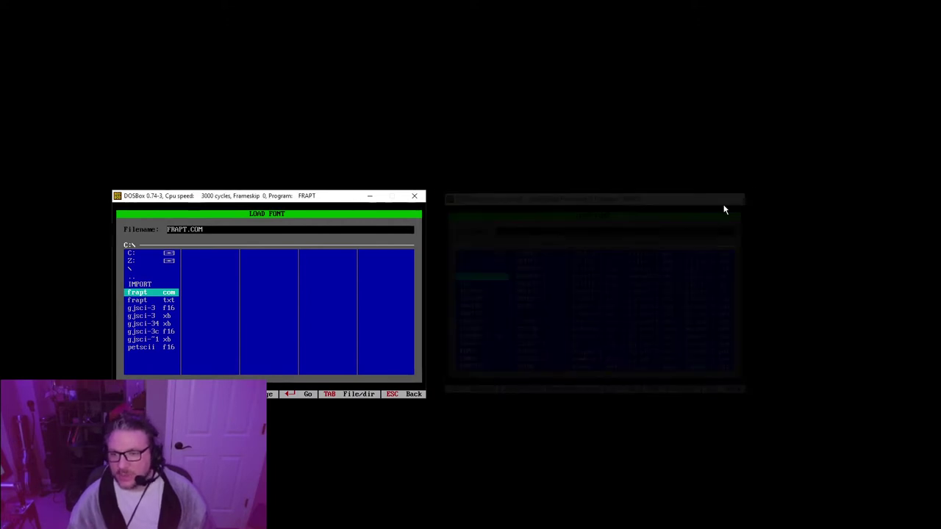
# Move the remaining Fontraption window to the middle of the desktop and leave its font loading dialog
pyautogui.moveTo(272, 200); pyautogui.dragTo(446, 169)
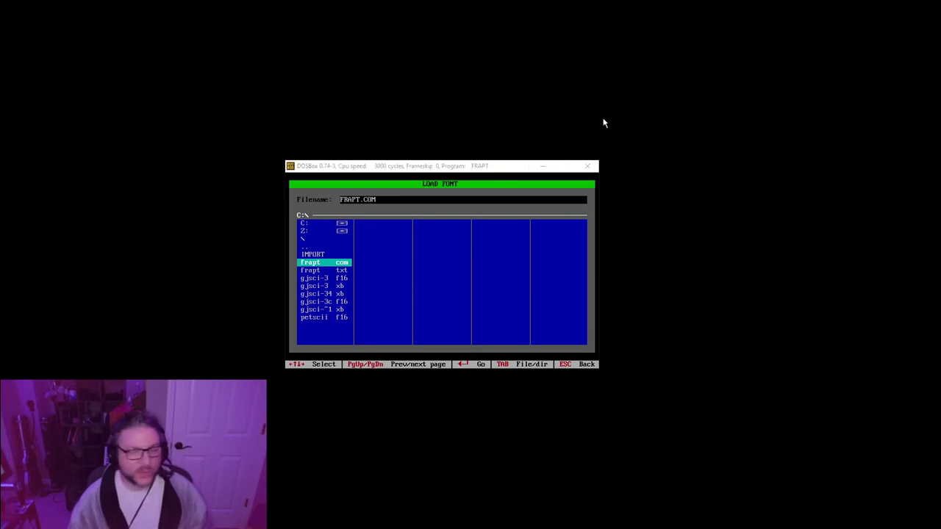
pyautogui.moveTo(463, 165); pyautogui.dragTo(479, 183)
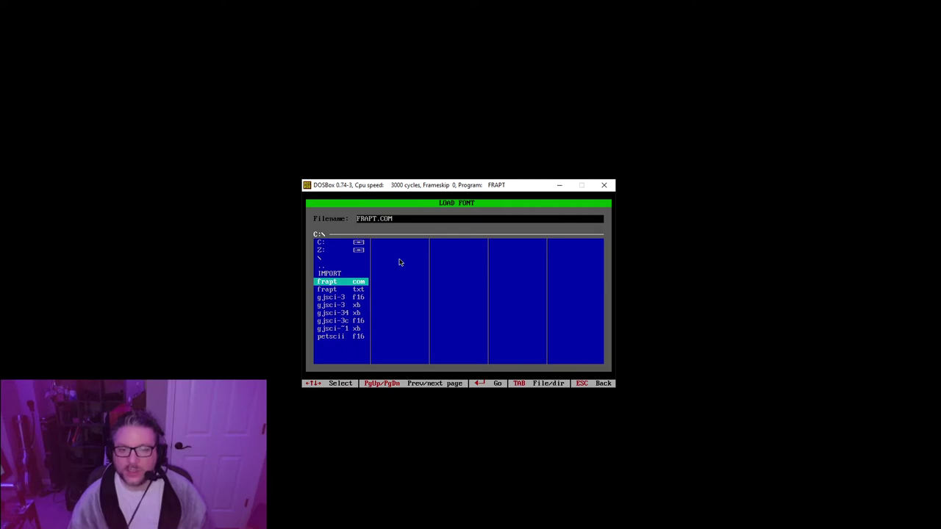
pyautogui.press('Up')
pyautogui.press('Up')
pyautogui.press('Escape')
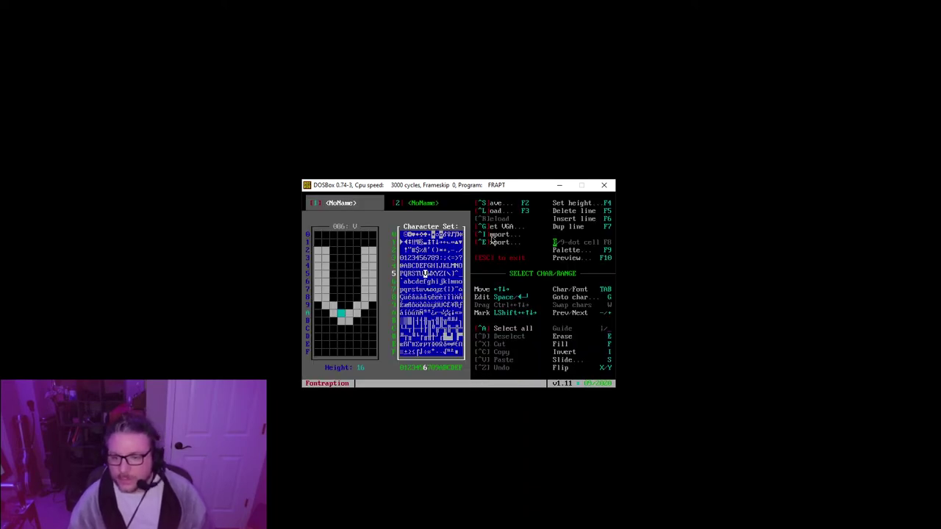
# Open the IMPORT directory in Fontraption's COM/BMP/XBIN import dialog
pyautogui.click(491, 239)
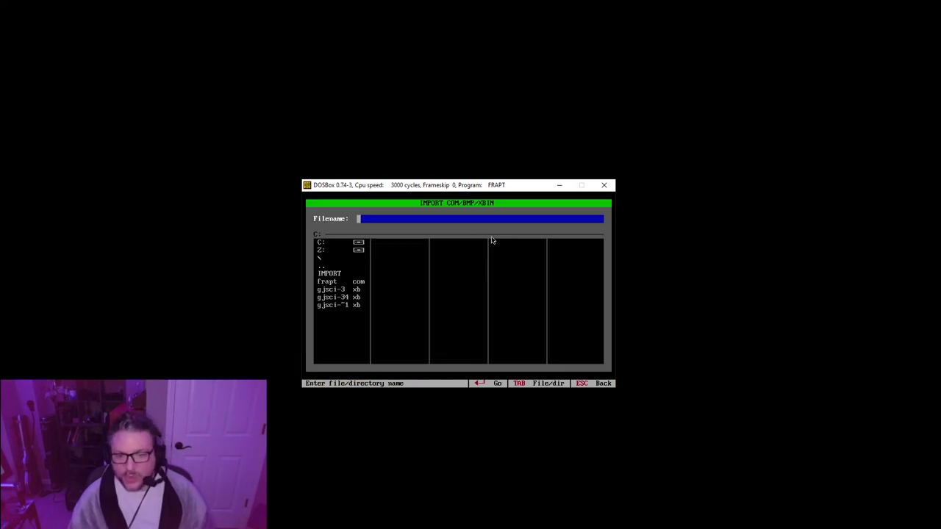
pyautogui.press('Tab')
pyautogui.press('Down')
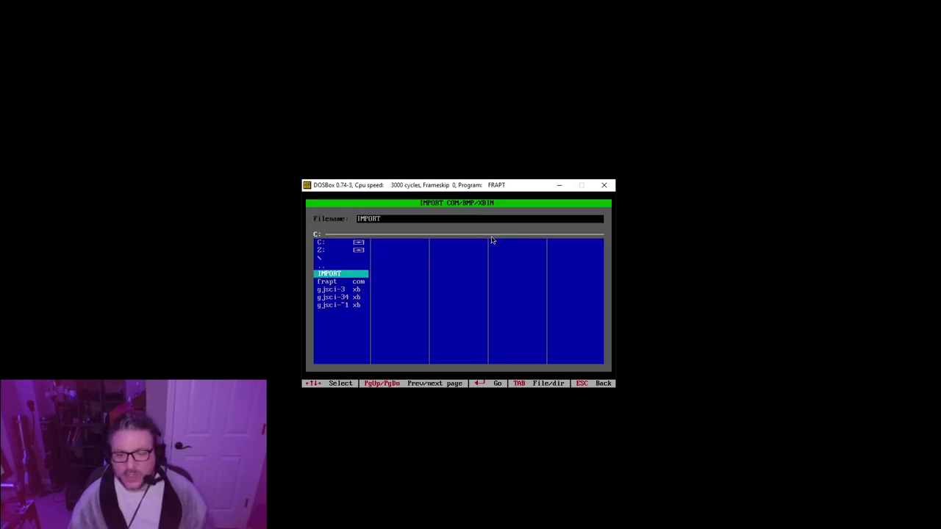
pyautogui.press('Down')
pyautogui.press('Down')
pyautogui.press('Up')
pyautogui.press('Up')
pyautogui.press('Return')
# Look through the sample BMP, XB and COM files in the IMPORT directory
pyautogui.press('Down')
pyautogui.press('Down')
pyautogui.press('Down')
pyautogui.press('Down')
pyautogui.press('Down')
pyautogui.press('Down')
pyautogui.press('Down')
pyautogui.press('Down')
pyautogui.press('Down')
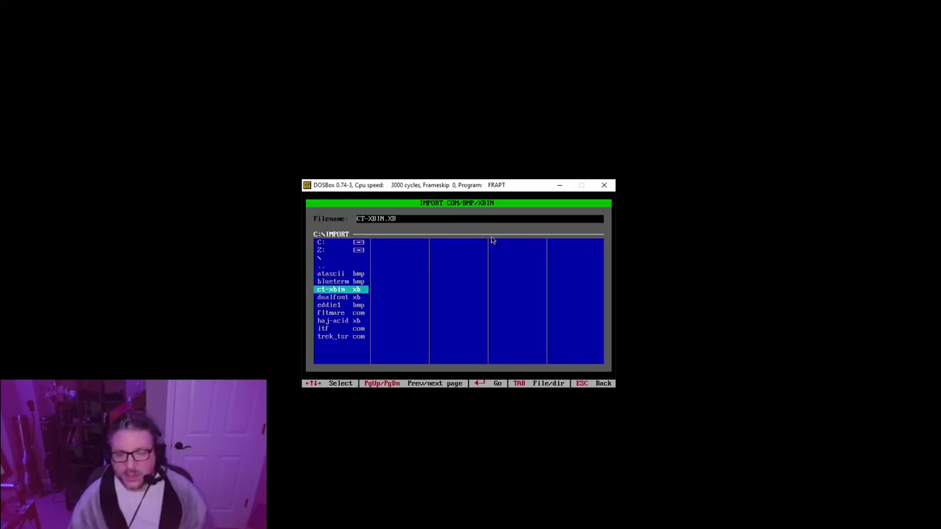
pyautogui.press('Up')
pyautogui.press('Up')
pyautogui.press('Up')
pyautogui.press('Up')
pyautogui.press('Up')
pyautogui.press('Up')
pyautogui.press('Up')
pyautogui.press('Up')
pyautogui.press('Up')
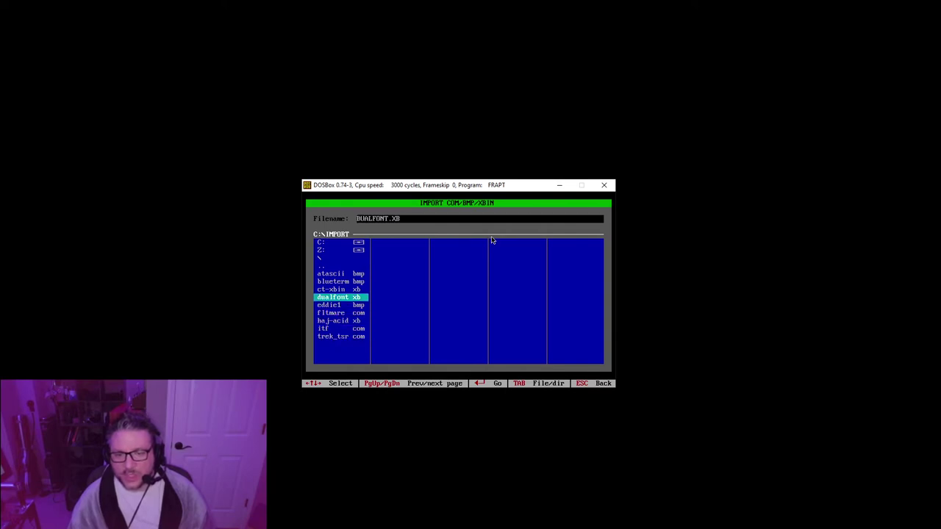
pyautogui.press('Down')
pyautogui.press('Down')
pyautogui.press('Down')
pyautogui.press('Down')
pyautogui.press('Down')
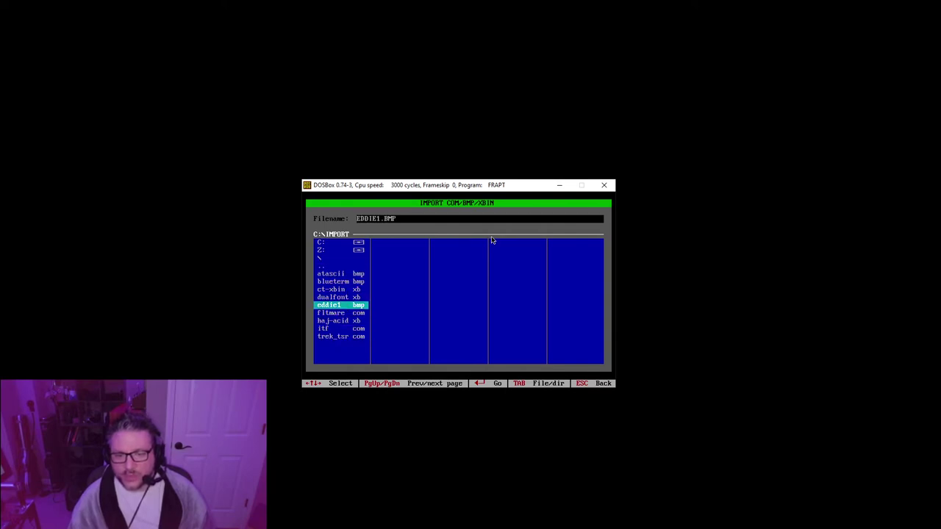
pyautogui.press('Up')
pyautogui.press('Up')
pyautogui.press('Up')
pyautogui.press('Down')
pyautogui.press('Down')
pyautogui.press('Down')
pyautogui.press('Down')
pyautogui.press('Down')
pyautogui.press('Down')
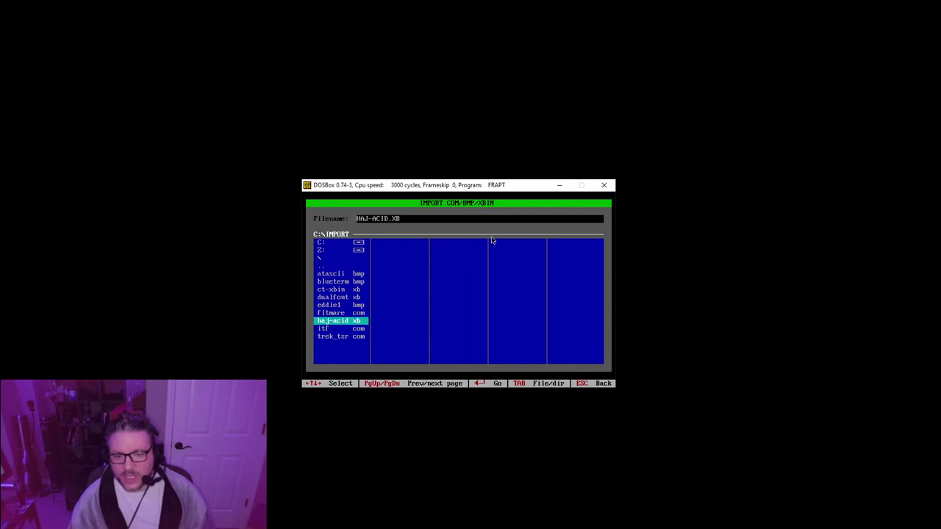
pyautogui.press('Up')
pyautogui.press('Up')
pyautogui.press('Up')
pyautogui.press('Up')
pyautogui.press('Up')
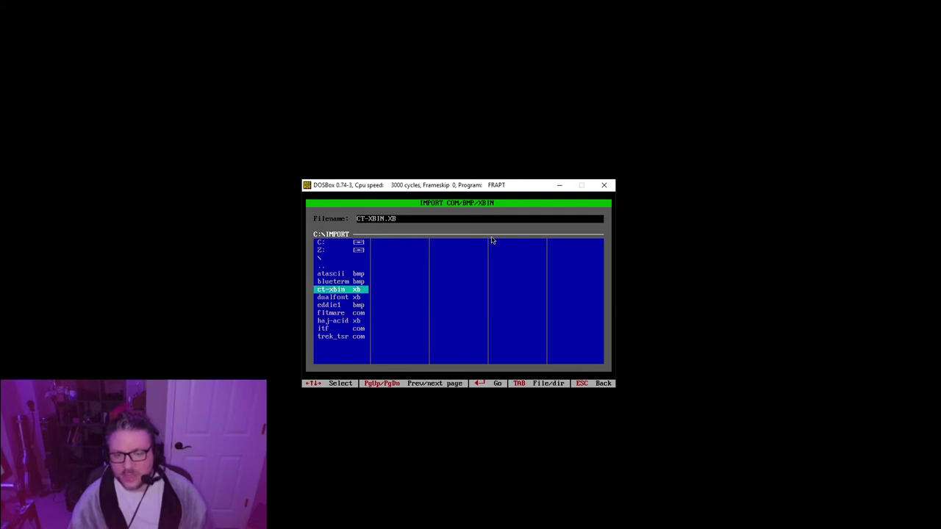
pyautogui.press('Up')
pyautogui.press('Up')
pyautogui.press('Down')
pyautogui.press('Down')
pyautogui.press('Down')
pyautogui.press('Down')
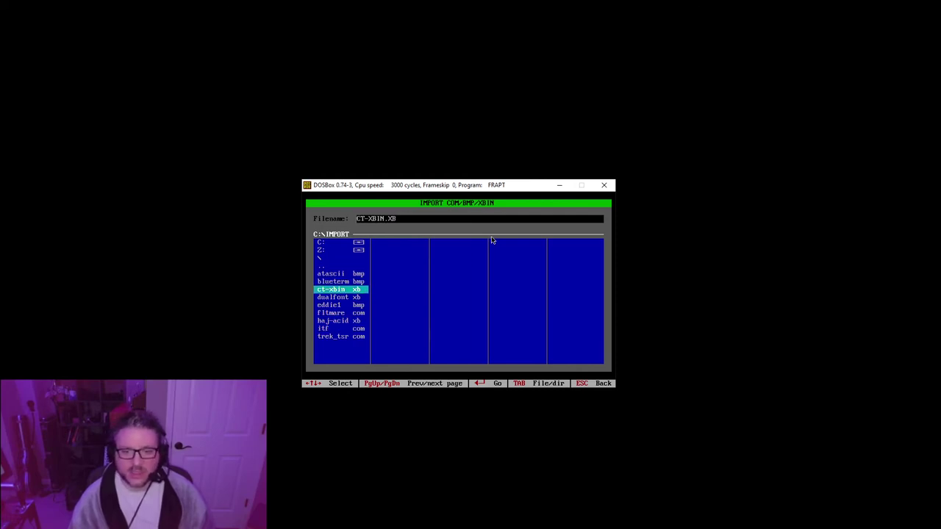
pyautogui.press('Down')
pyautogui.press('Up')
pyautogui.press('Up')
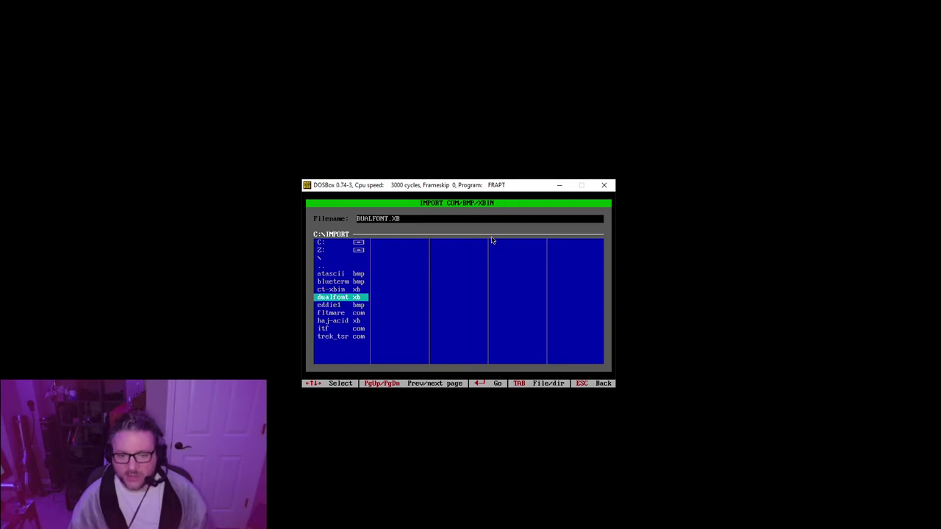
# Import the FLTMARE.COM font from the IMPORT directory
pyautogui.press('Down')
pyautogui.press('Down')
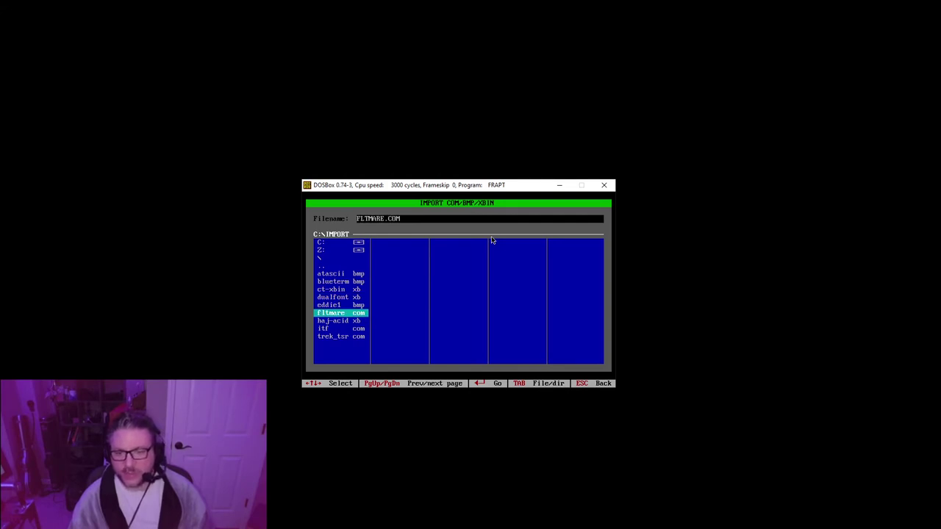
pyautogui.press('Return')
# Examine the letters and digits in the character set of the imported FLTMARE font
pyautogui.press('Up')
pyautogui.press('Up')
pyautogui.press('Left')
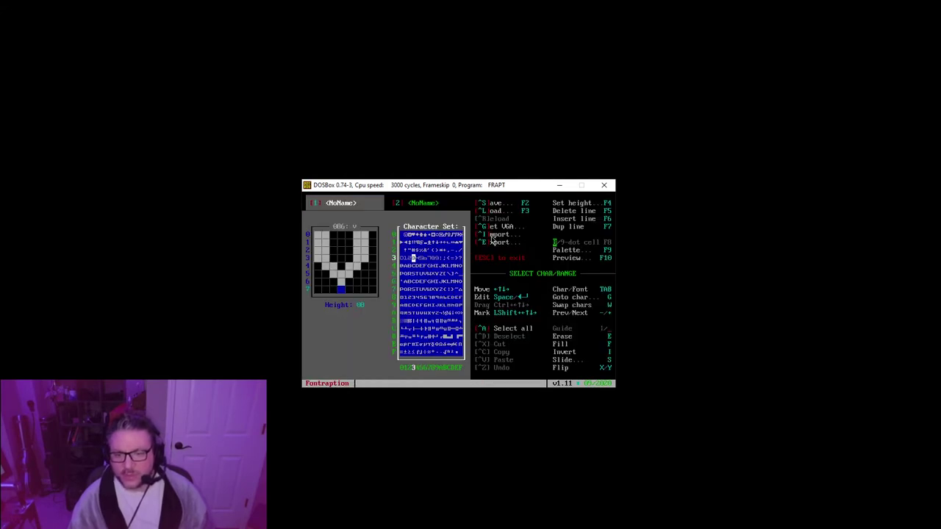
pyautogui.press('Left')
pyautogui.press('Left')
pyautogui.press('Left')
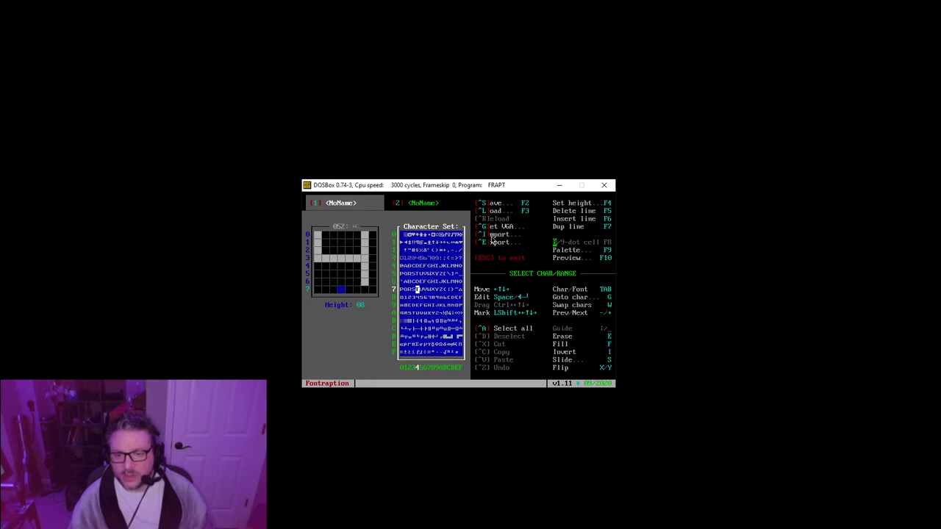
pyautogui.press('Right')
pyautogui.press('Right')
pyautogui.press('Right')
pyautogui.press('Right')
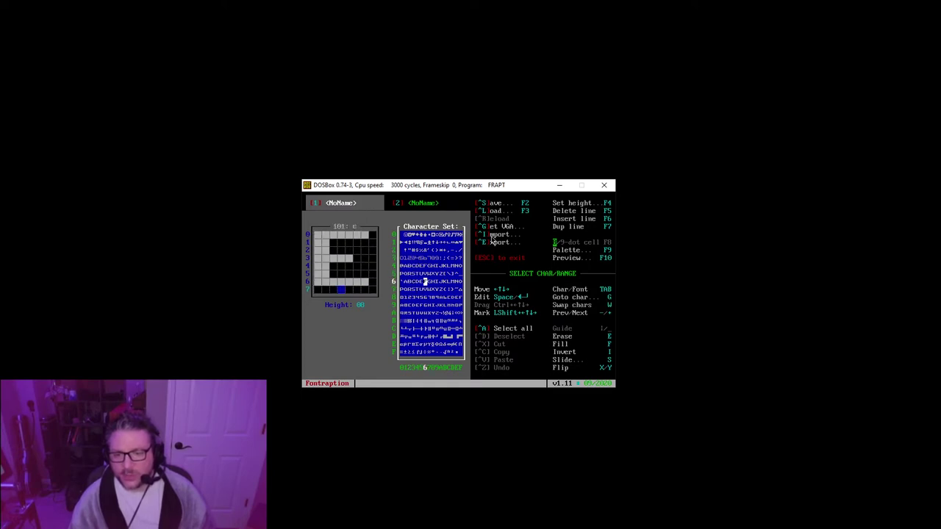
pyautogui.press('Down')
pyautogui.press('Down')
pyautogui.press('Right')
pyautogui.press('Left')
pyautogui.press('Left')
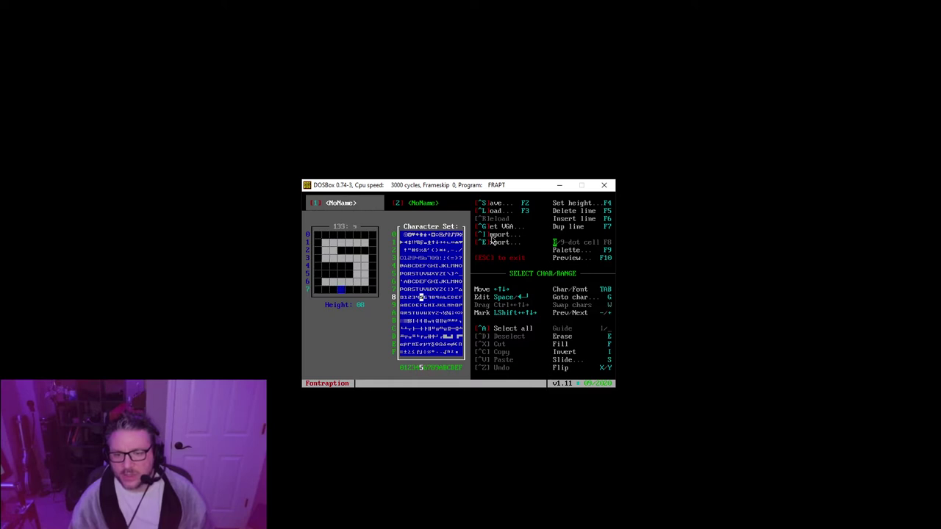
pyautogui.press('Up')
pyautogui.press('Up')
pyautogui.press('Right')
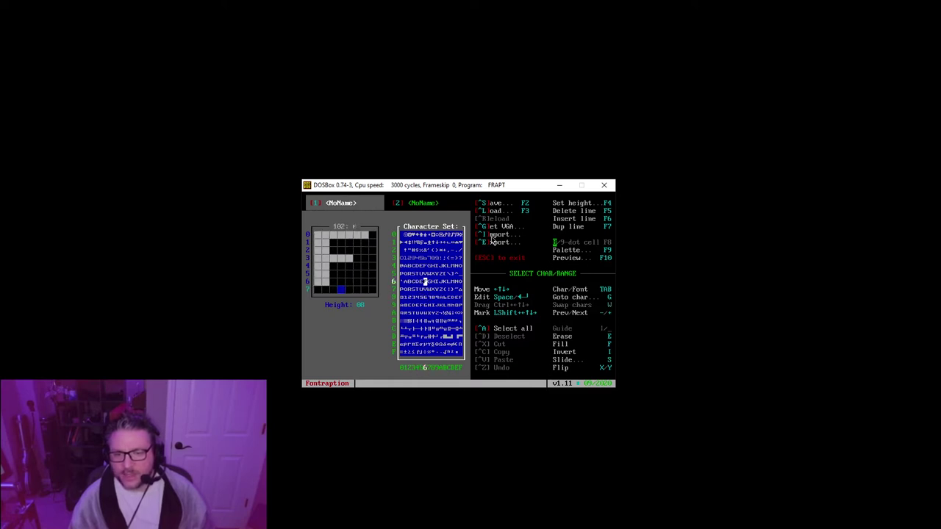
pyautogui.press('Left')
pyautogui.press('Left')
pyautogui.press('Left')
pyautogui.press('Left')
pyautogui.press('Up')
pyautogui.press('Up')
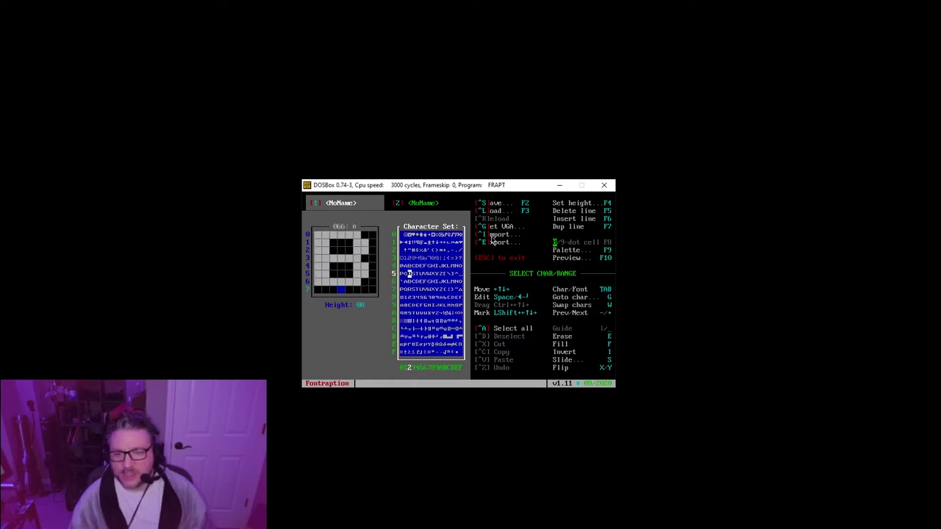
pyautogui.press('Down')
pyautogui.press('Down')
pyautogui.press('Right')
# Try to load BLUETERM.BMP from the IMPORT directory as a regular font, and leave the loading dialog
pyautogui.press('F3')
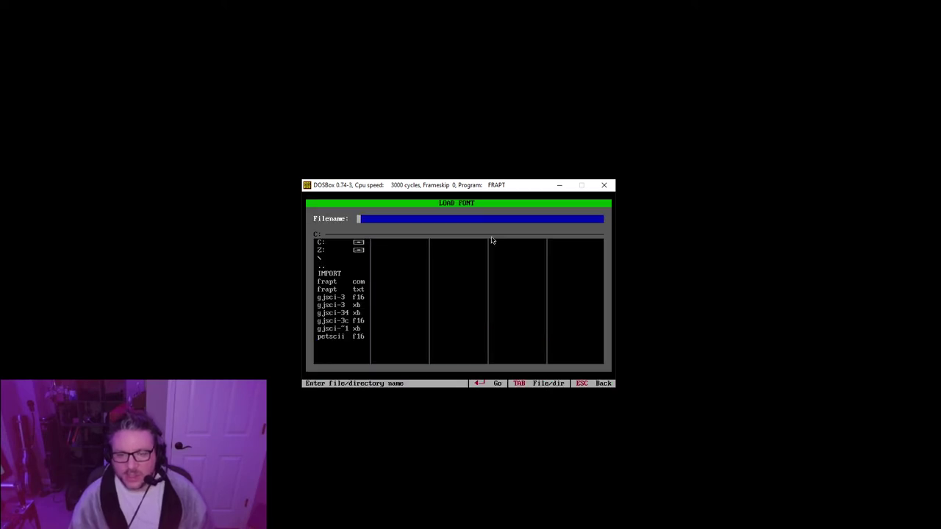
pyautogui.press('Tab')
pyautogui.press('Return')
pyautogui.press('Down')
pyautogui.press('Return')
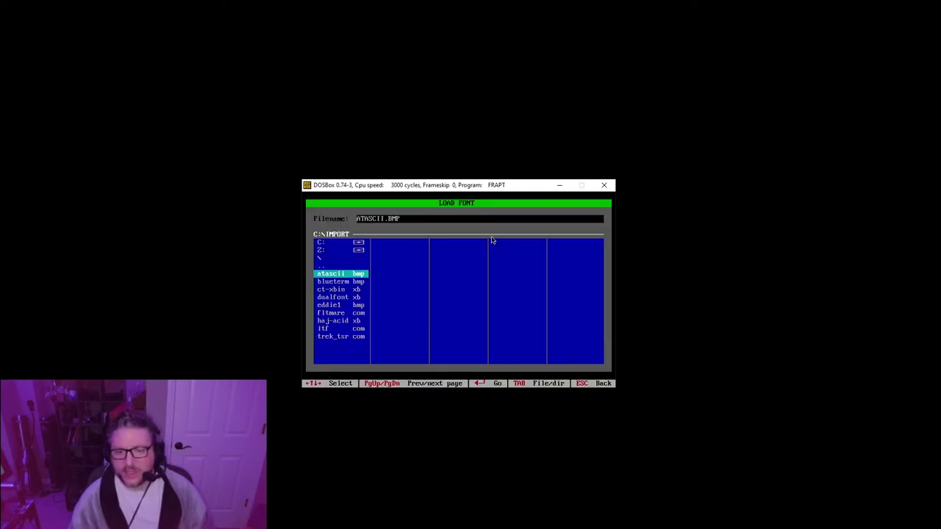
pyautogui.press('Tab')
pyautogui.press('Tab')
pyautogui.press('Down')
pyautogui.press('Return')
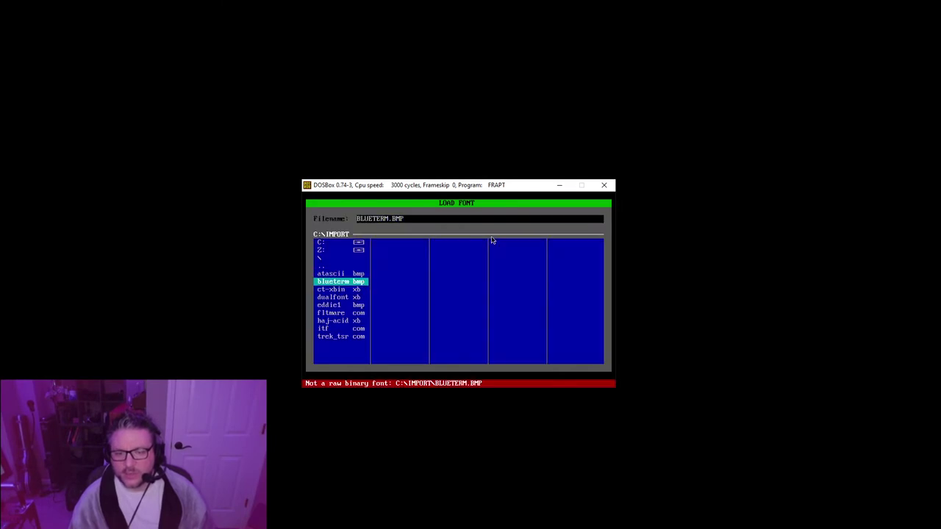
pyautogui.press('Tab')
pyautogui.press('Escape')
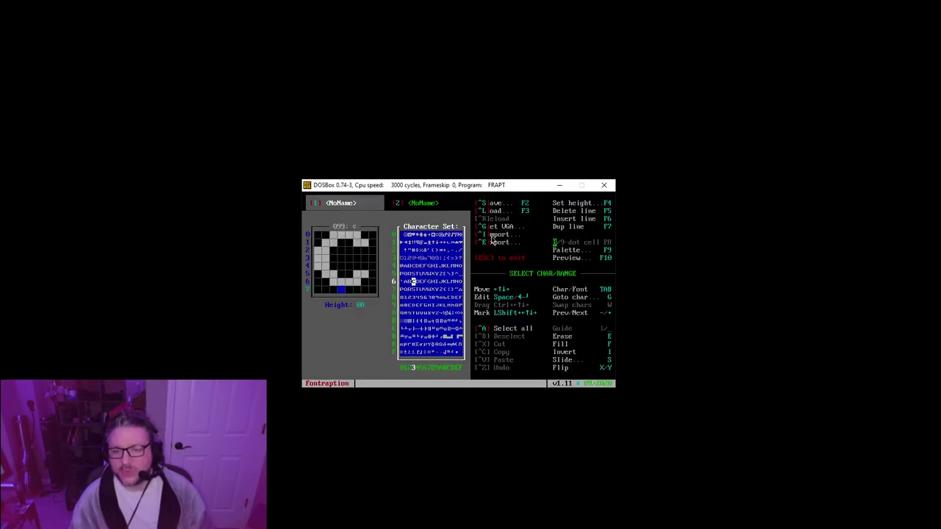
# Import the ATASCII.BMP font from the IMPORT directory
pyautogui.hotkey('ctrl', 'i')
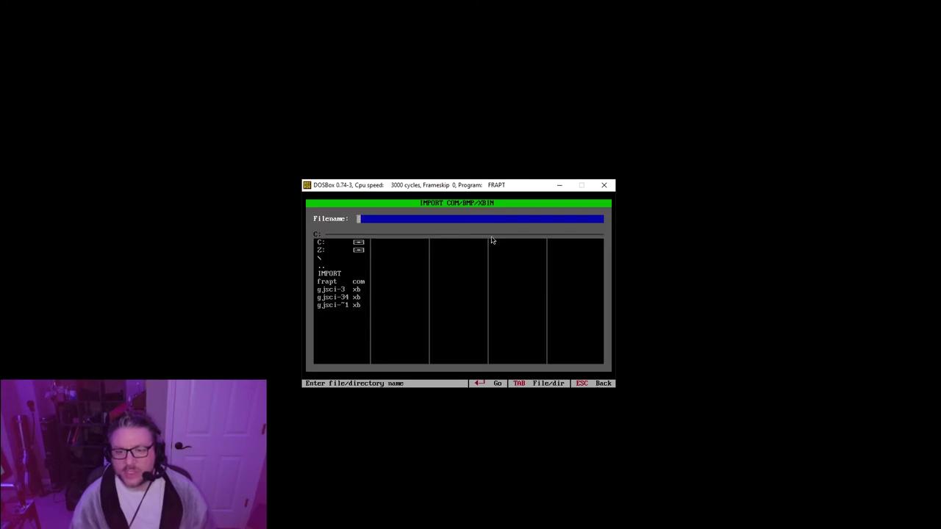
pyautogui.press('Tab')
pyautogui.press('Down')
pyautogui.press('Return')
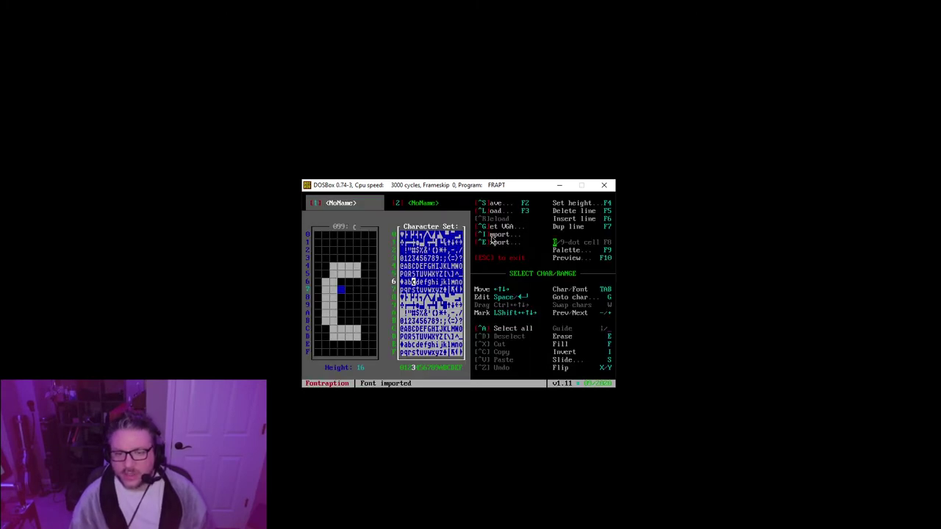
# Look over the imported ATASCII character set, ending on its first character
pyautogui.press('Down')
pyautogui.press('Down')
pyautogui.press('Right')
pyautogui.press('Right')
pyautogui.press('Right')
pyautogui.press('Right')
pyautogui.press('Right')
pyautogui.press('Right')
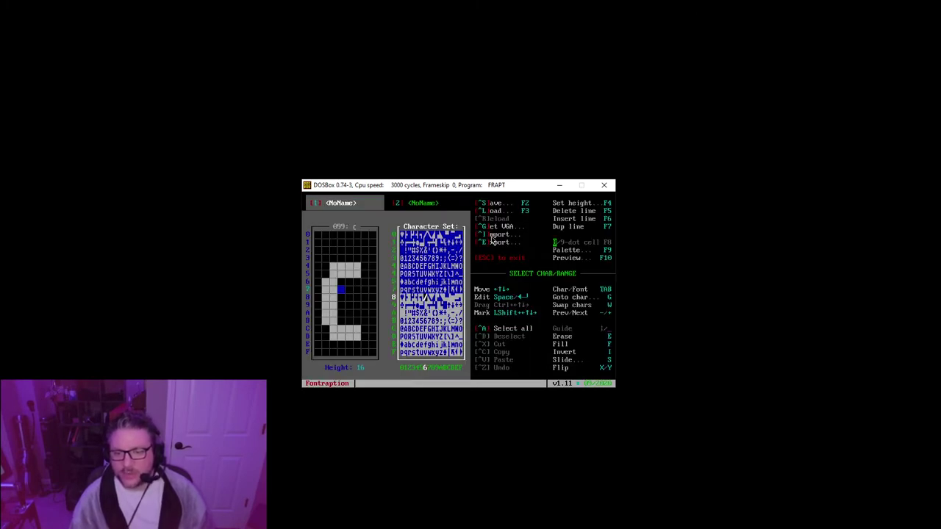
pyautogui.press('Up')
pyautogui.press('Up')
pyautogui.press('Up')
pyautogui.press('Left')
pyautogui.press('Left')
pyautogui.press('Up')
pyautogui.press('Up')
pyautogui.press('Left')
pyautogui.press('Left')
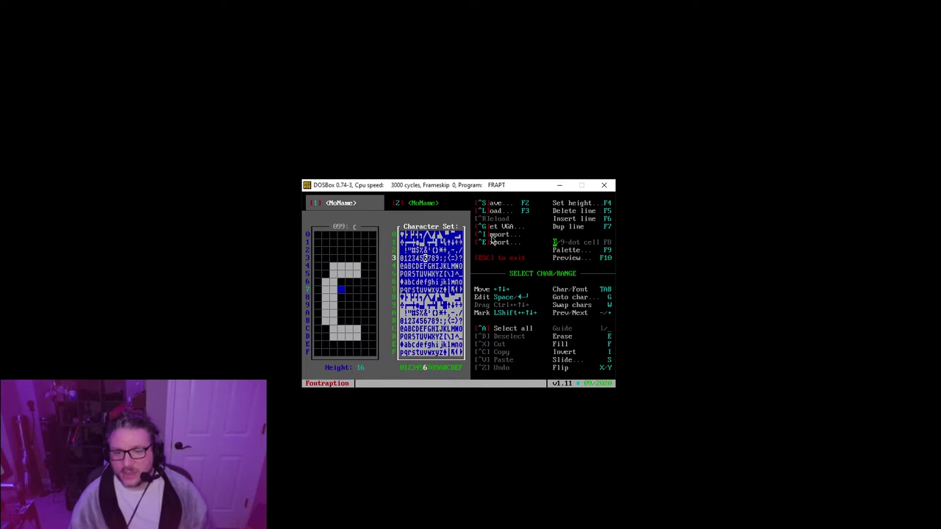
pyautogui.press('Up')
pyautogui.press('Up')
pyautogui.press('Up')
pyautogui.press('Left')
pyautogui.press('Left')
pyautogui.press('Left')
pyautogui.press('Left')
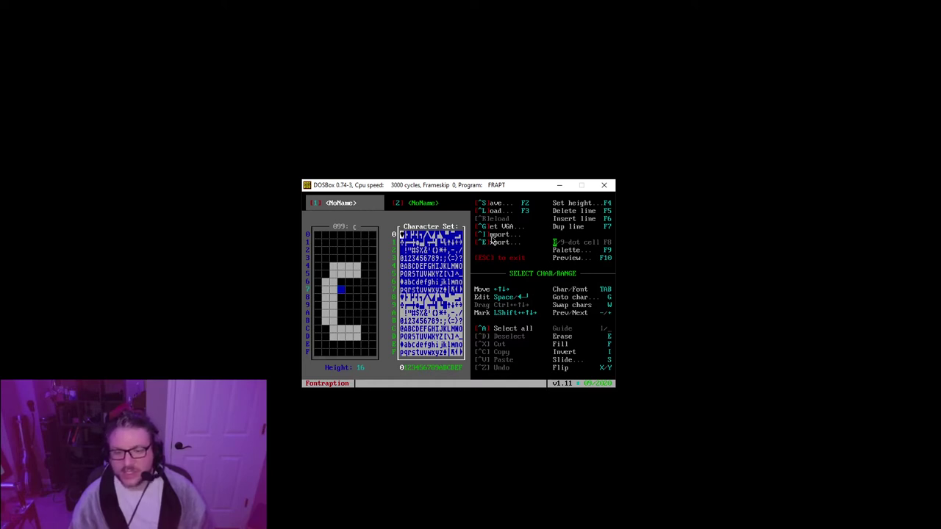
# Review the .COM, .BMP and XBIN export formats for the imported font, and cancel the export
pyautogui.press('F2')
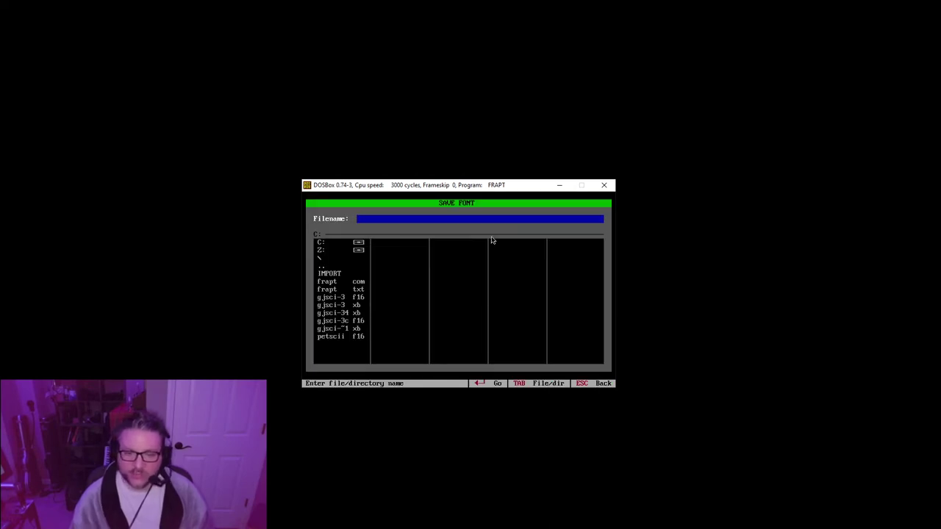
pyautogui.press('Escape')
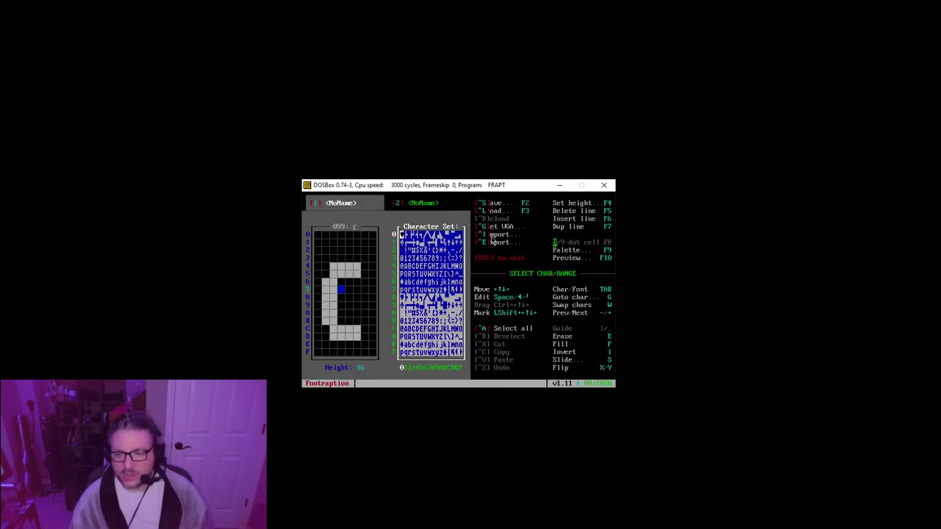
pyautogui.hotkey('ctrl', 'e')
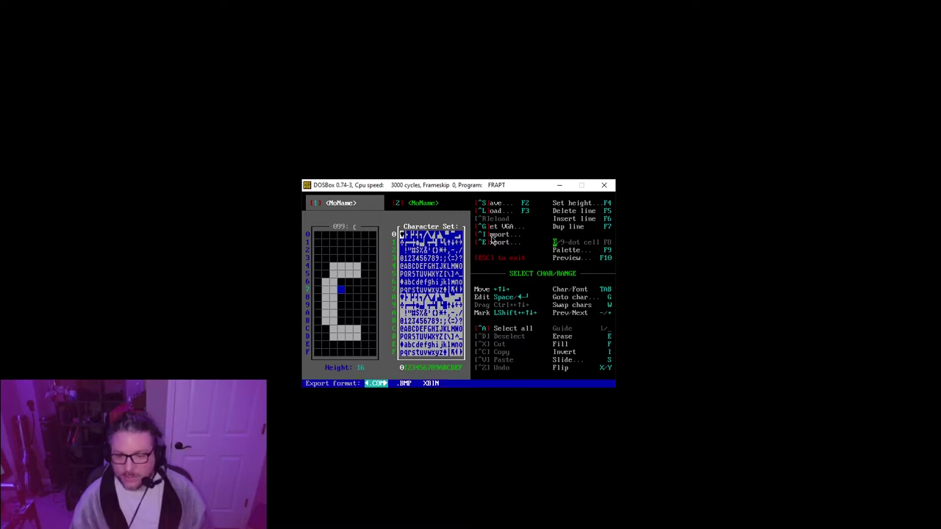
pyautogui.press('Right')
pyautogui.press('Right')
pyautogui.press('Left')
pyautogui.press('Left')
pyautogui.press('Right')
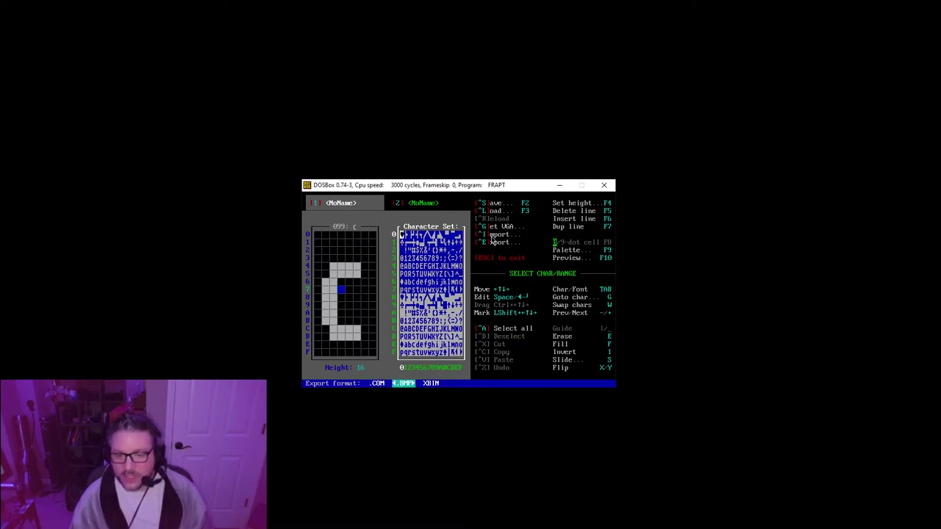
pyautogui.press('Left')
pyautogui.press('Left')
pyautogui.press('Left')
pyautogui.press('Right')
pyautogui.press('Right')
pyautogui.press('Right')
pyautogui.press('Right')
pyautogui.press('Left')
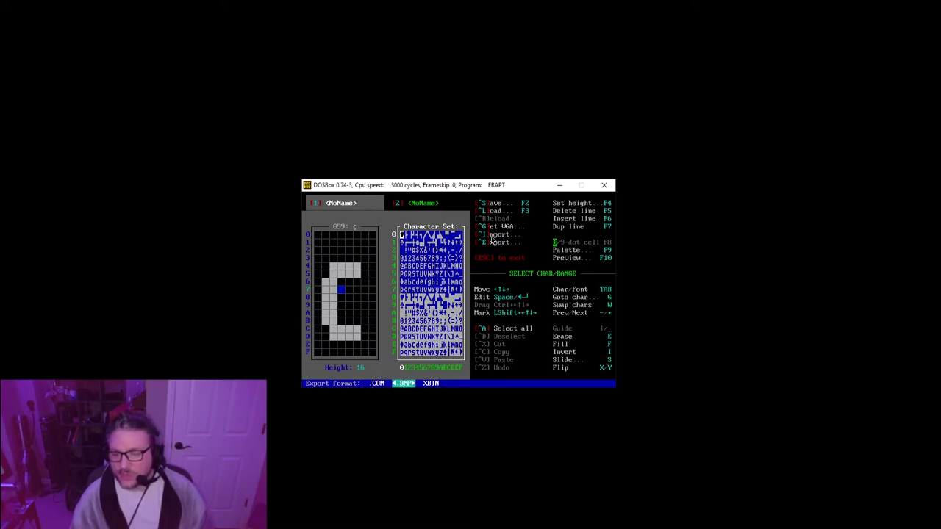
pyautogui.press('Left')
pyautogui.press('Left')
pyautogui.press('Right')
pyautogui.press('Escape')
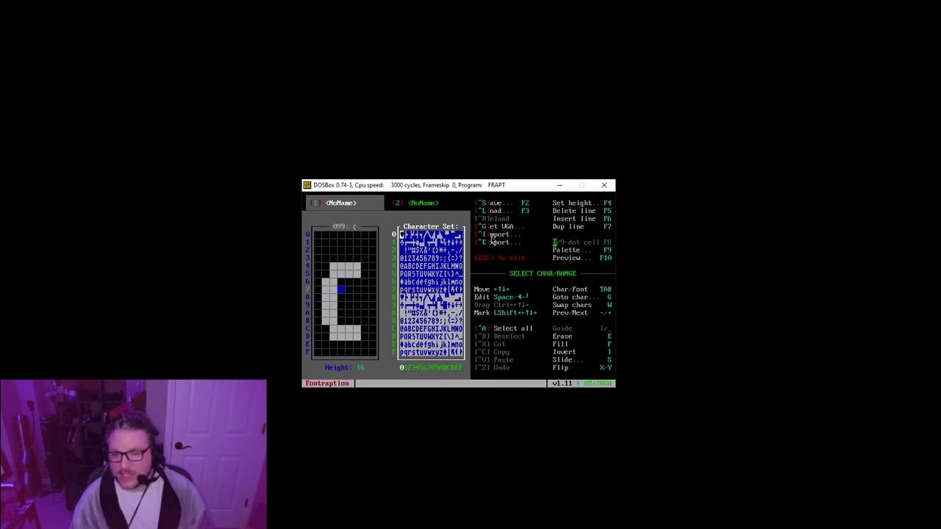
# Save the imported ATASCII font as ATASCII.F16
pyautogui.press('F2')
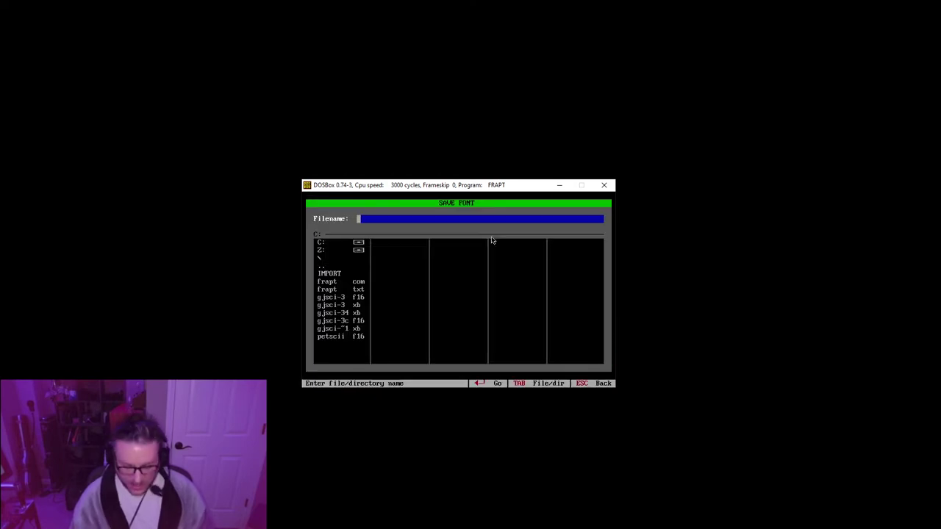
pyautogui.write('ATASCII.')
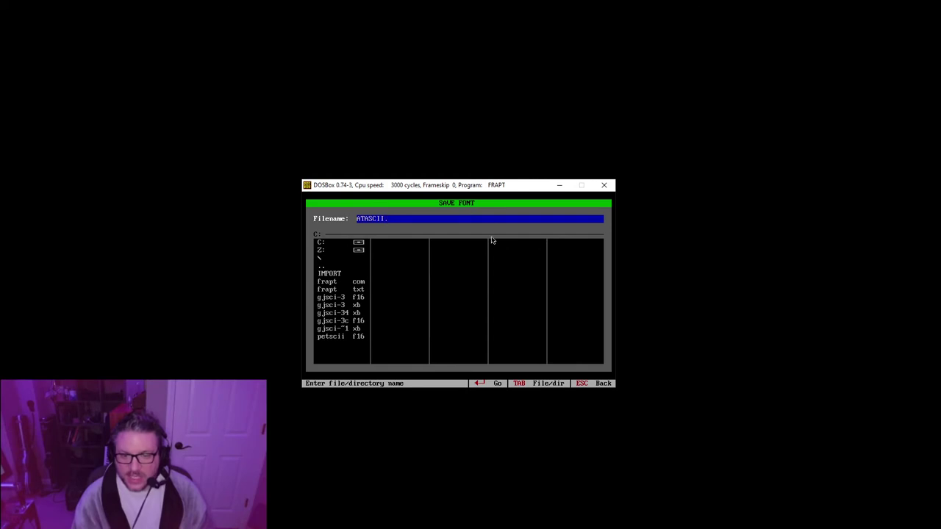
pyautogui.write('F16')
pyautogui.press('Return')
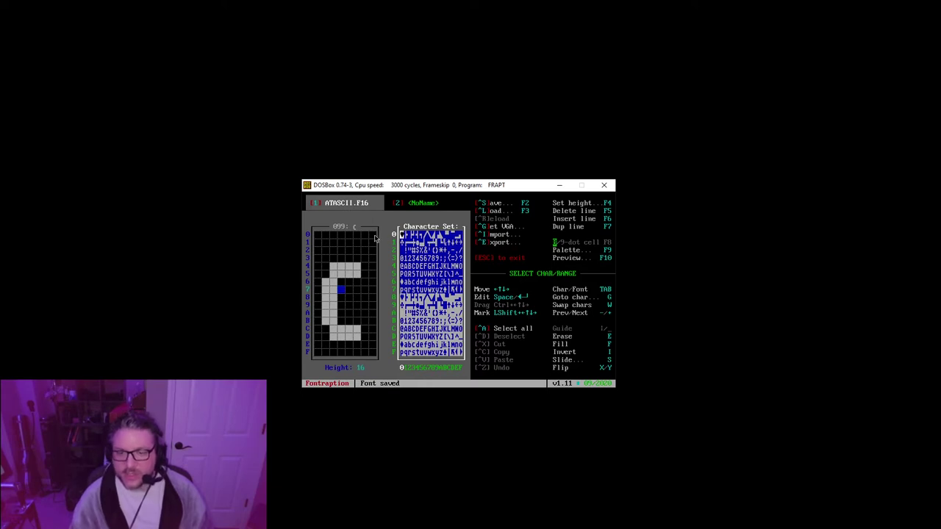
# Import the BLUETERM.BMP font from the IMPORT directory
pyautogui.hotkey('ctrl', 'i')
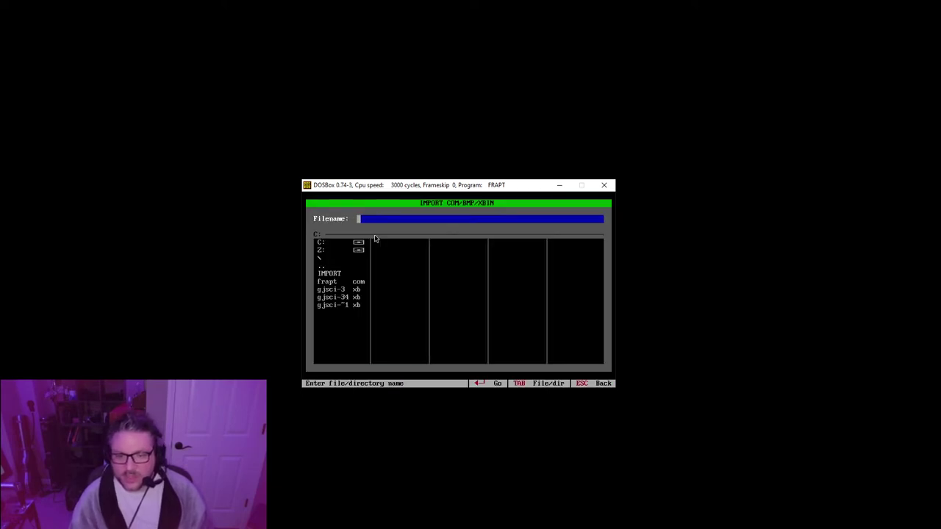
pyautogui.press('Down')
pyautogui.press('Down')
pyautogui.press('Return')
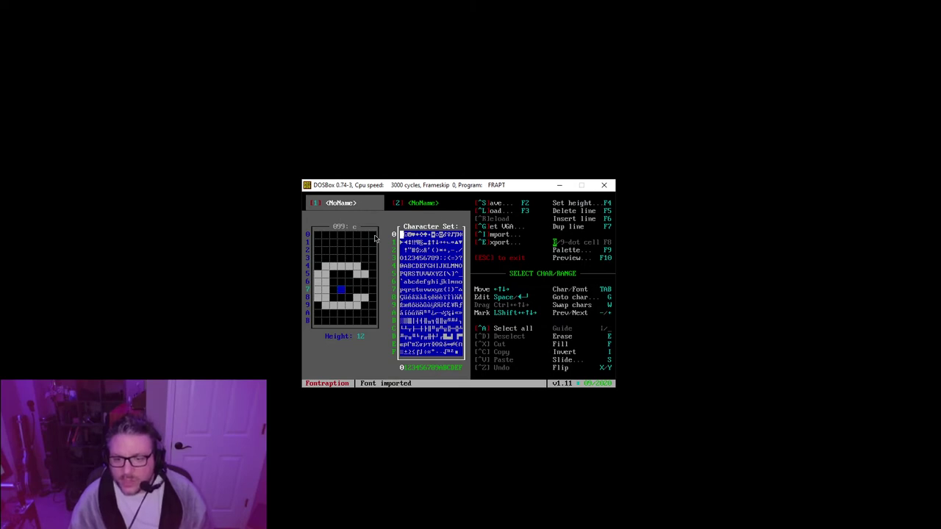
# Load the 8x16 VGA ROM font in place of the imported font
pyautogui.hotkey('ctrl', 'g')
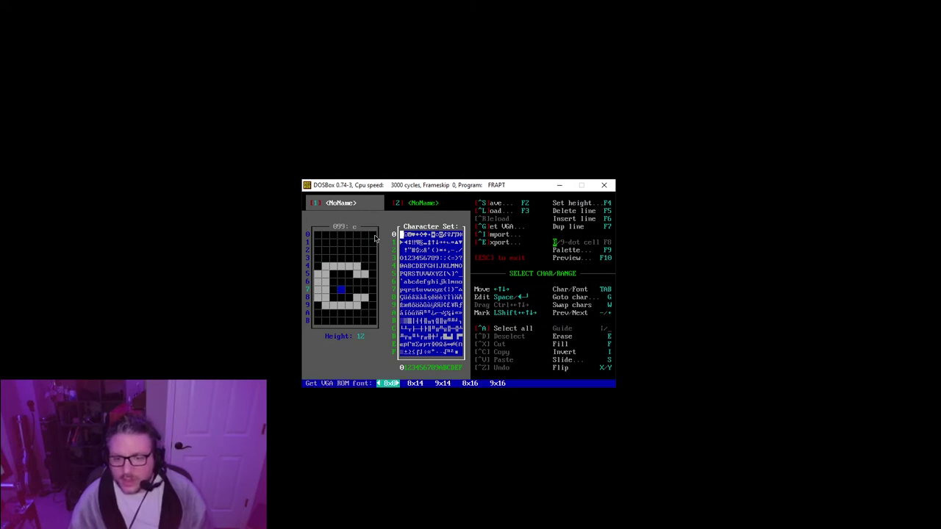
pyautogui.press('Right')
pyautogui.press('Right')
pyautogui.press('Right')
pyautogui.press('Return')
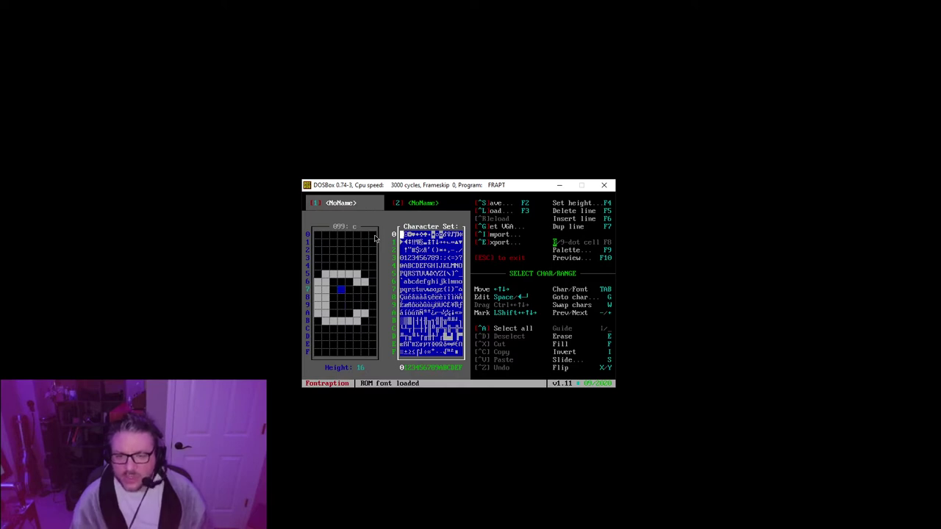
# Import BLUETERM.BMP from the IMPORT directory again, replacing the ROM font
pyautogui.hotkey('ctrl', 'i')
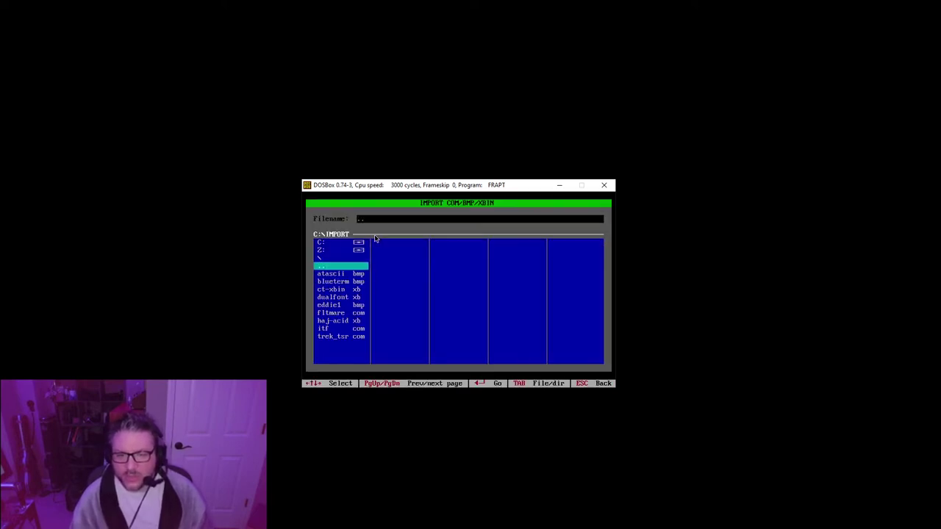
pyautogui.press('Down')
pyautogui.press('Return')
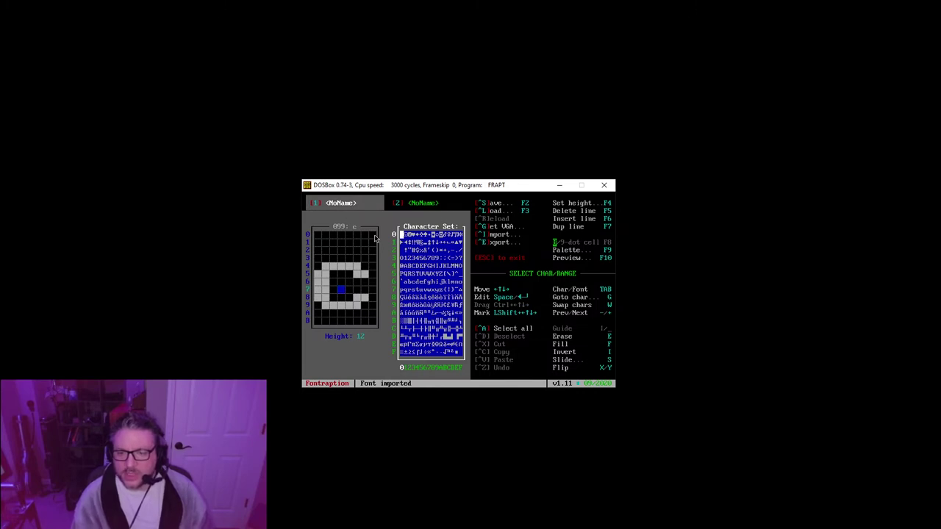
# Save the imported BLUETERM font as BLUETERM.F16
pyautogui.hotkey('ctrl', 's')
pyautogui.write('BLUETERM')
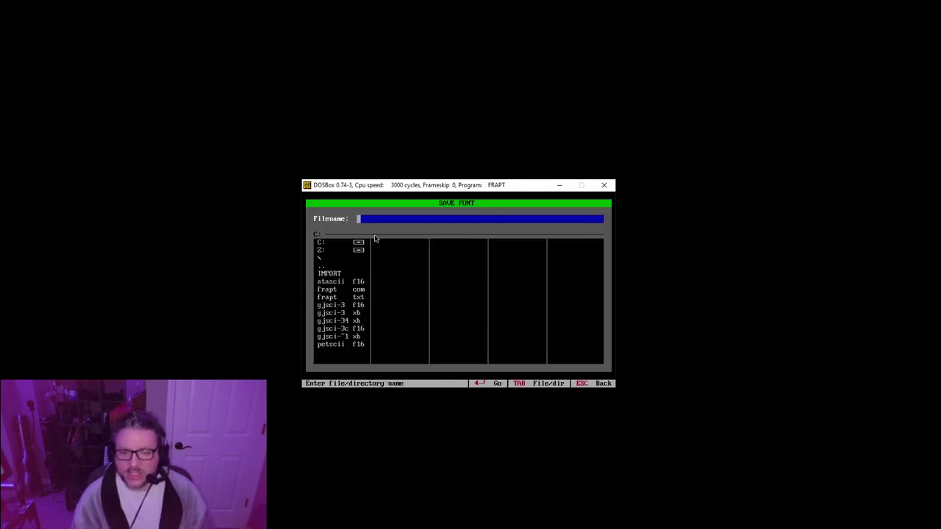
pyautogui.write('.F16')
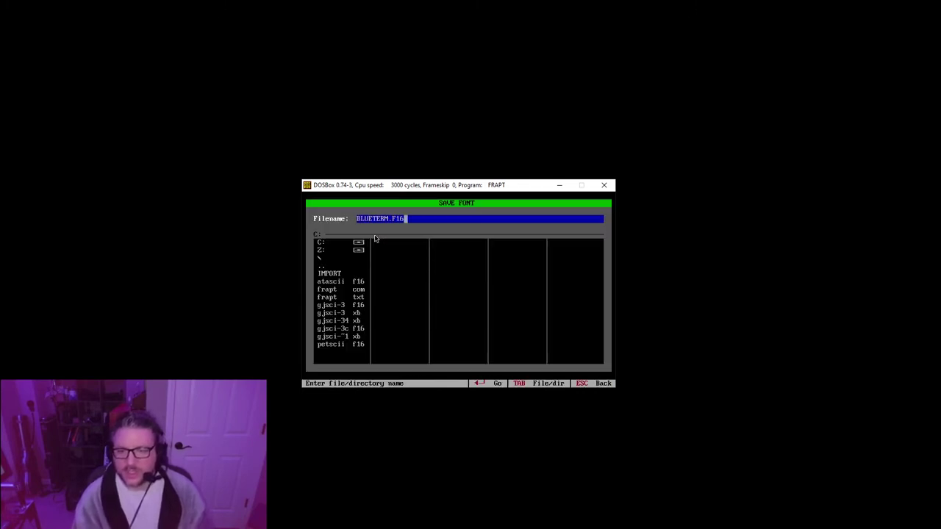
pyautogui.press('Return')
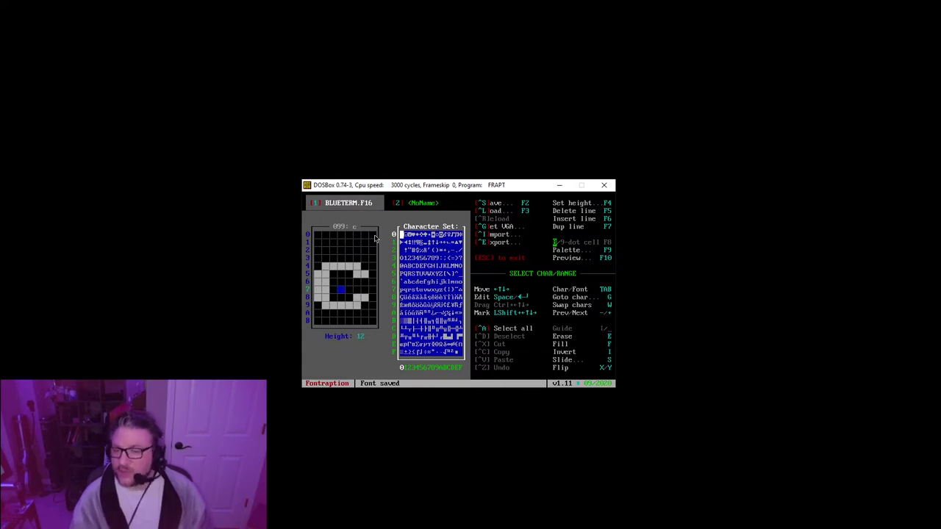
# Save the same font under the name BLUETERM.F12 to match its character height
pyautogui.hotkey('ctrl', 's')
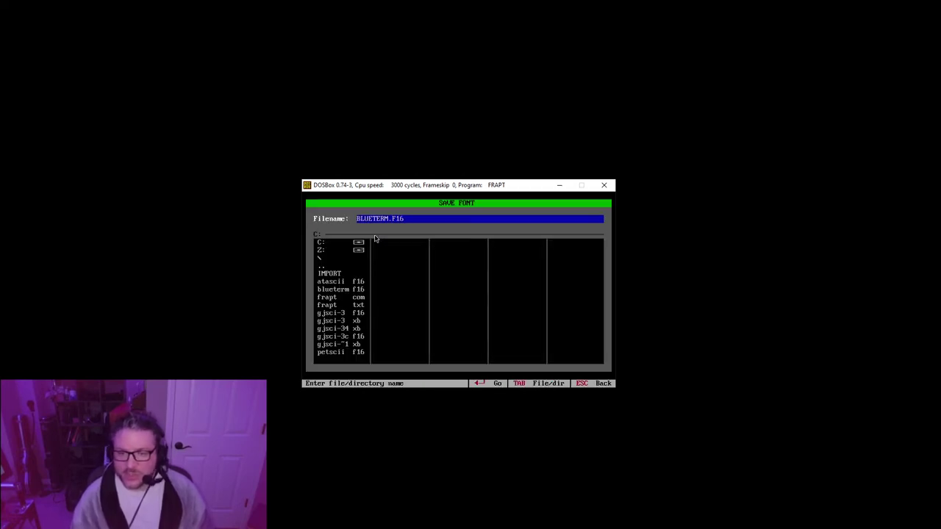
pyautogui.press('BackSpace')
pyautogui.write('2')
pyautogui.press('Return')
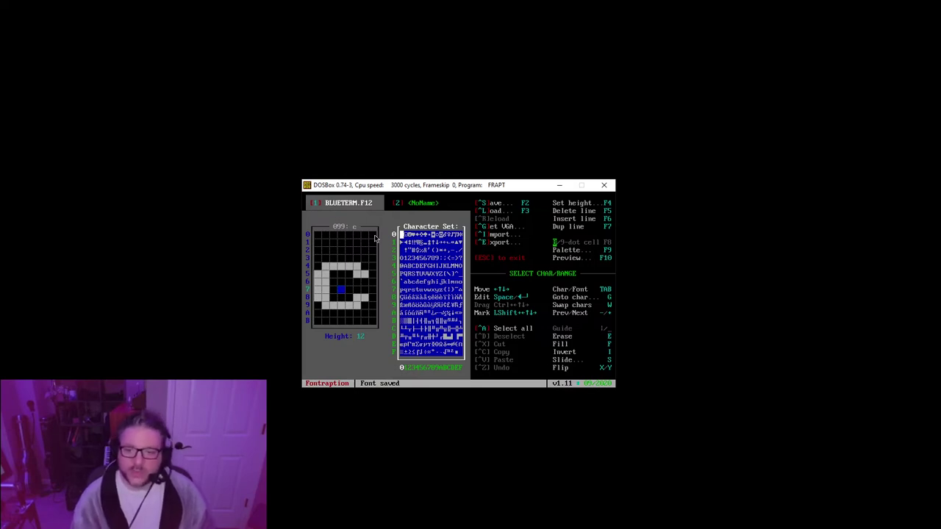
# Import the CT-XBIN.XB font from the IMPORT directory
pyautogui.hotkey('ctrl', 'i')
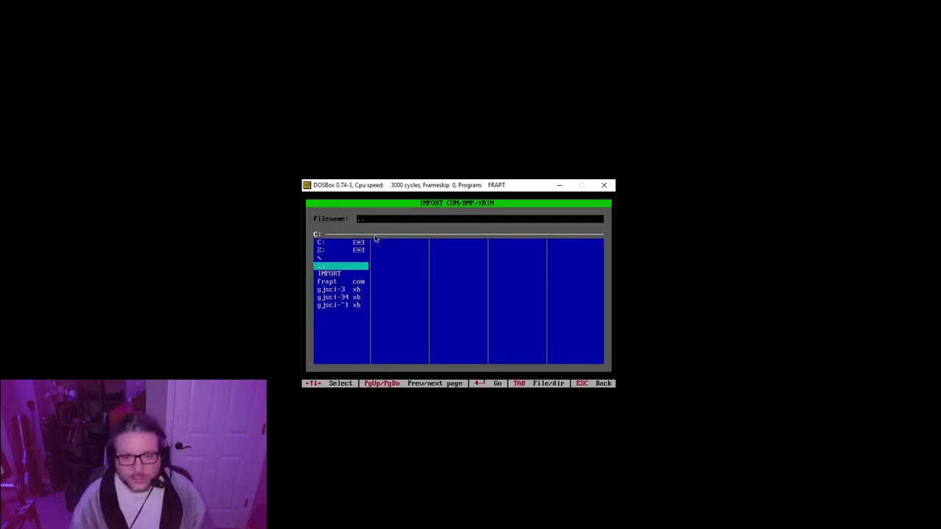
pyautogui.press('Down')
pyautogui.press('Down')
pyautogui.press('Down')
pyautogui.press('Up')
pyautogui.press('Up')
pyautogui.press('Return')
pyautogui.press('Down')
pyautogui.press('Down')
pyautogui.press('Down')
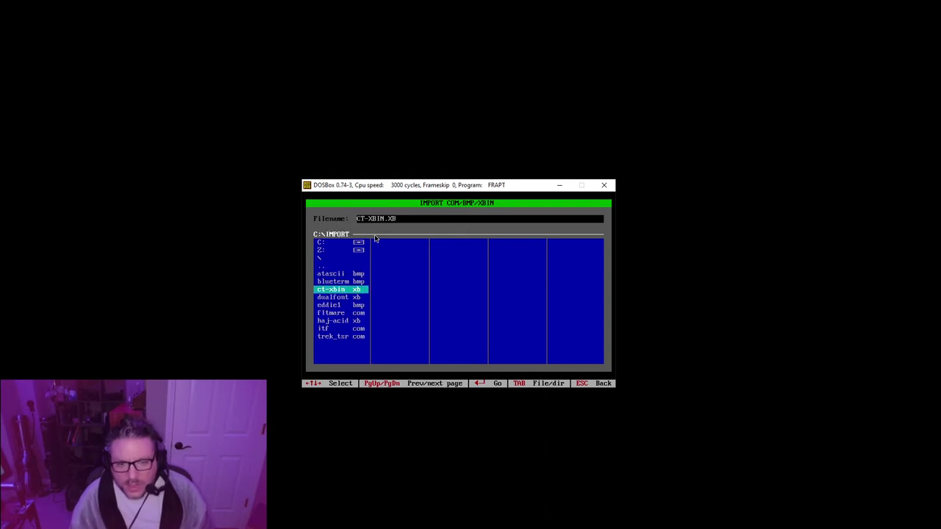
pyautogui.press('Return')
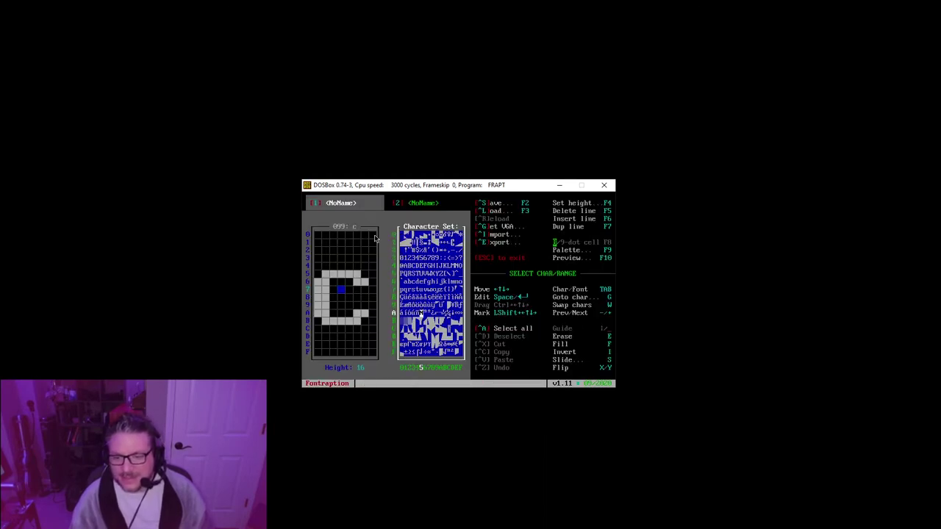
# Examine the custom angled block characters in rows B to D of the imported character set
pyautogui.press('Down')
pyautogui.press('Left')
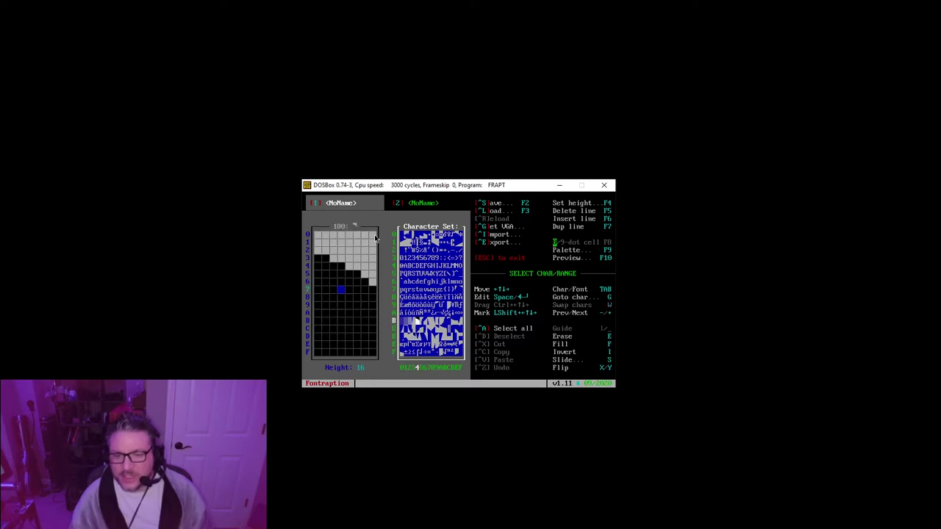
pyautogui.press('Right')
pyautogui.press('Right')
pyautogui.press('Right')
pyautogui.press('Right')
pyautogui.press('Right')
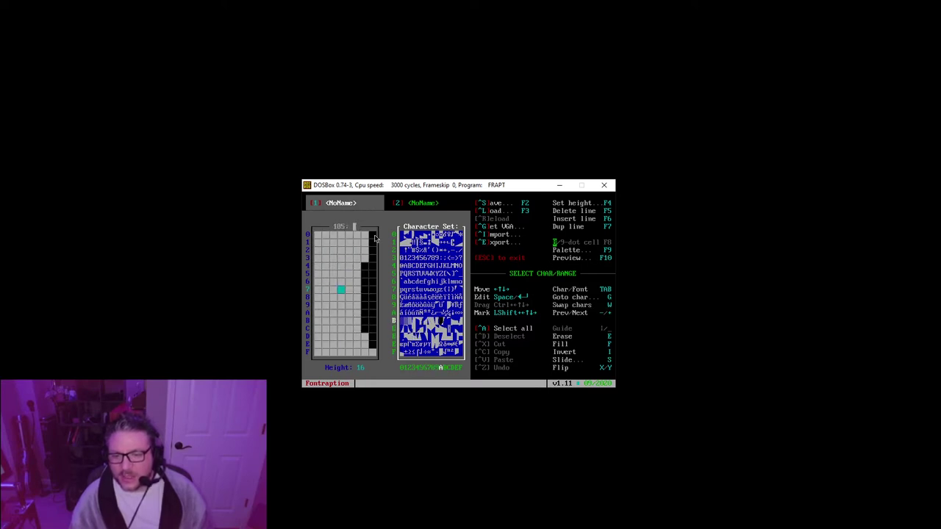
pyautogui.press('Down')
pyautogui.press('Left')
pyautogui.press('Left')
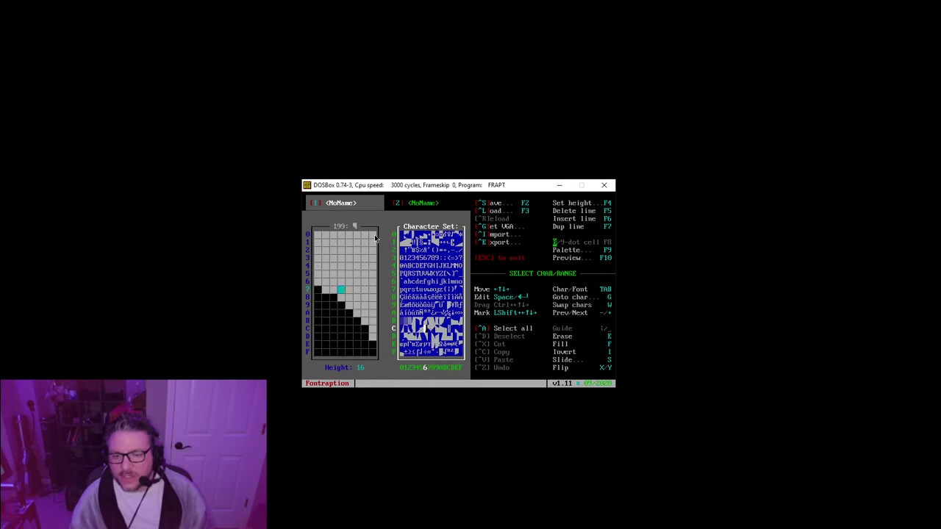
pyautogui.press('Left')
pyautogui.press('Left')
pyautogui.press('Left')
pyautogui.press('Left')
pyautogui.press('Down')
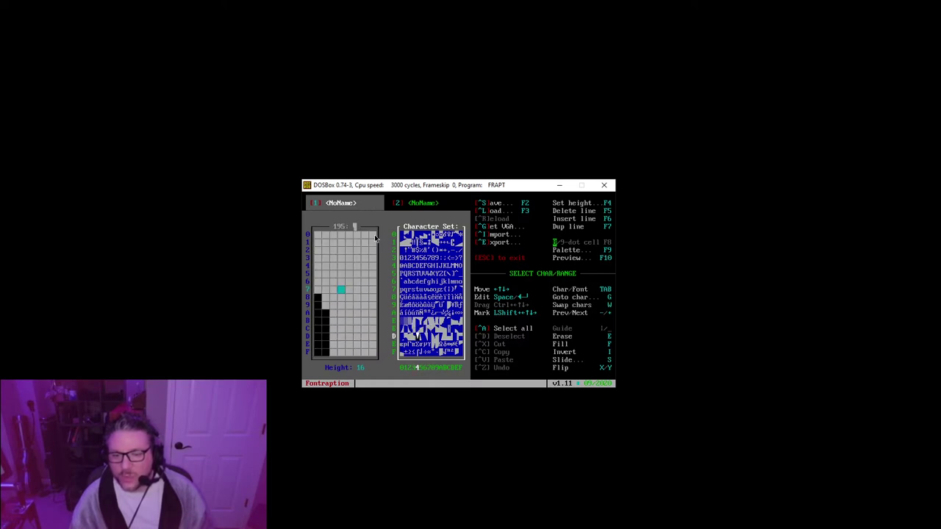
pyautogui.press('Right')
pyautogui.press('Right')
pyautogui.press('Right')
pyautogui.press('Right')
pyautogui.press('Right')
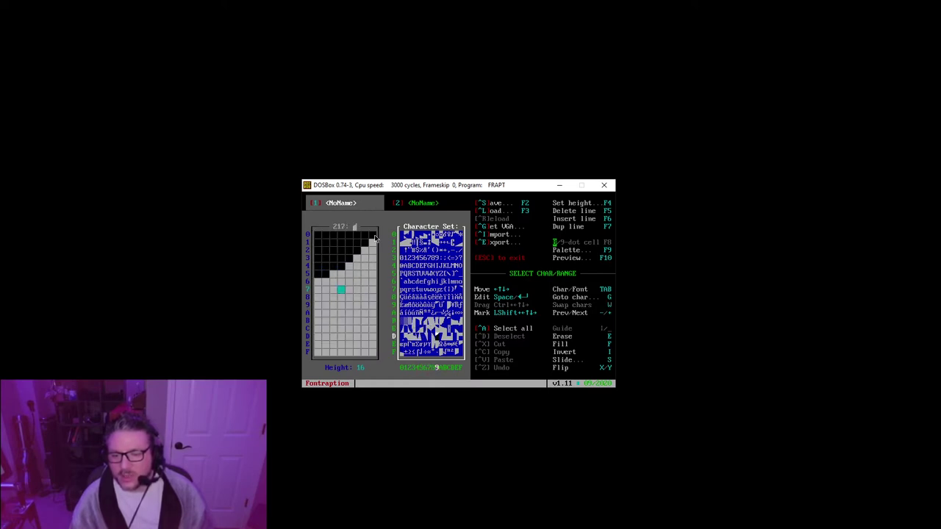
pyautogui.press('Right')
pyautogui.press('Right')
pyautogui.press('Right')
pyautogui.press('Right')
pyautogui.press('Right')
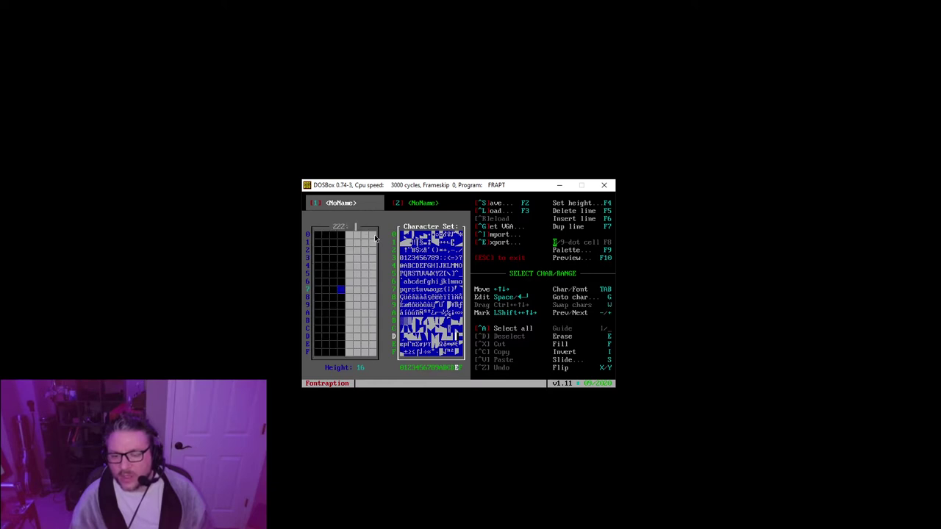
# Look over the upper part of the character set, ending on the capital X in row 5
pyautogui.hotkey('ctrl', 'Up')
pyautogui.hotkey('ctrl', 'Left')
pyautogui.hotkey('ctrl', 'Up')
pyautogui.hotkey('ctrl', 'Left')
pyautogui.hotkey('ctrl', 'Up')
pyautogui.hotkey('ctrl', 'Left')
pyautogui.hotkey('ctrl', 'Up')
pyautogui.hotkey('ctrl', 'Left')
pyautogui.hotkey('ctrl', 'Up')
pyautogui.hotkey('ctrl', 'Left')
pyautogui.hotkey('ctrl', 'Up')
pyautogui.hotkey('ctrl', 'Left')
pyautogui.hotkey('ctrl', 'Up')
pyautogui.hotkey('ctrl', 'Up')
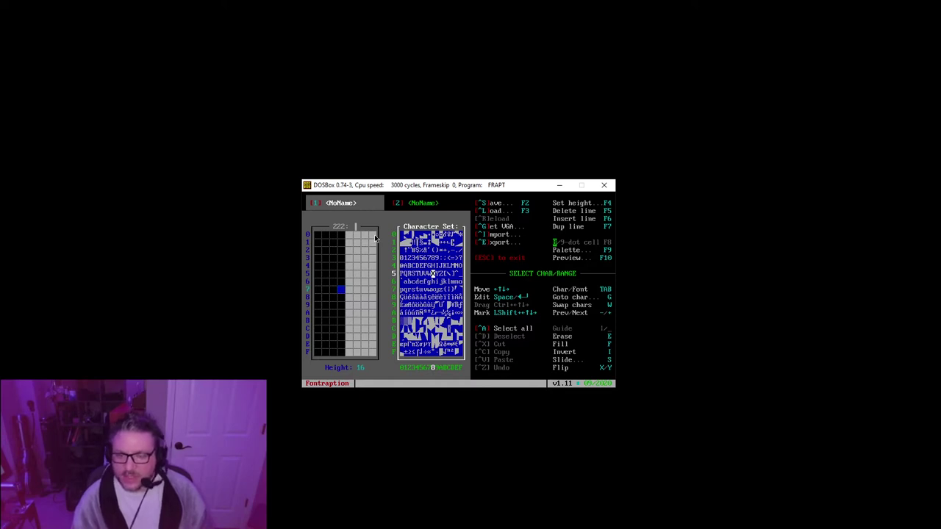
pyautogui.press('F3')
pyautogui.press('Escape')
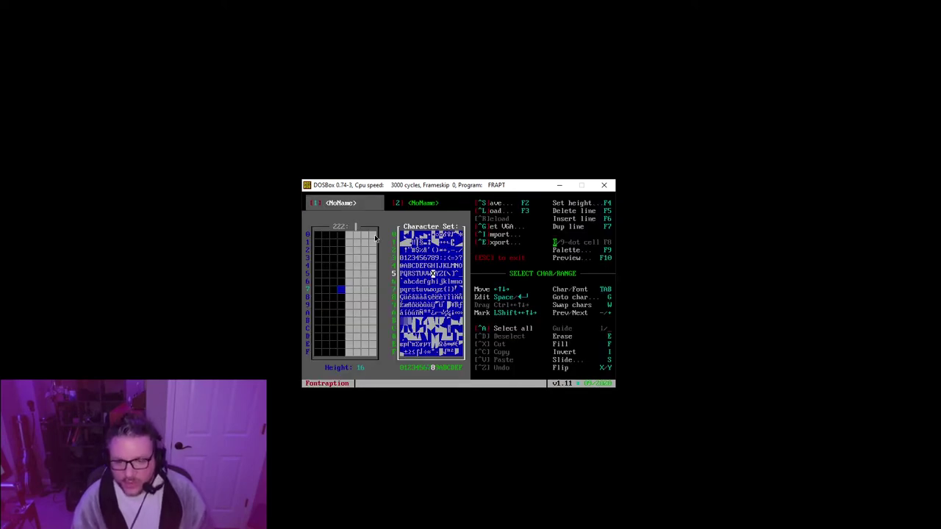
pyautogui.press('F2')
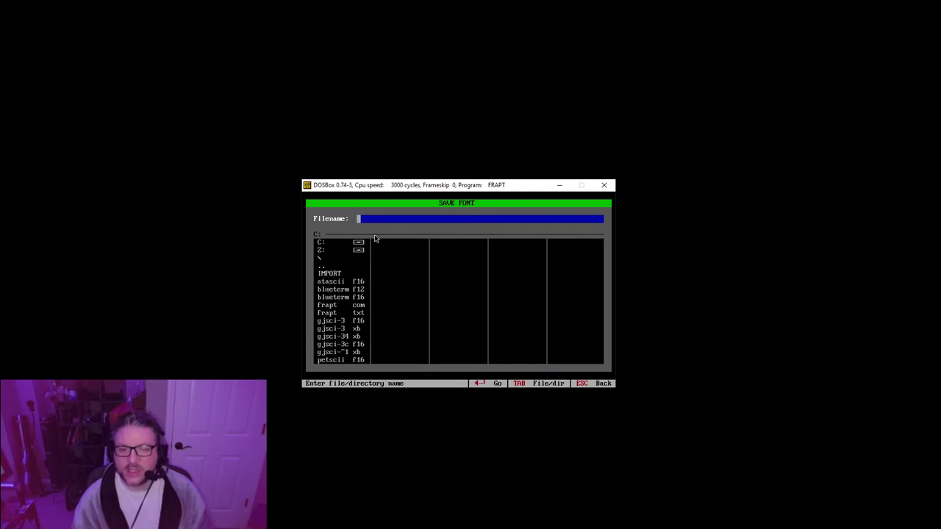
pyautogui.press('Escape')
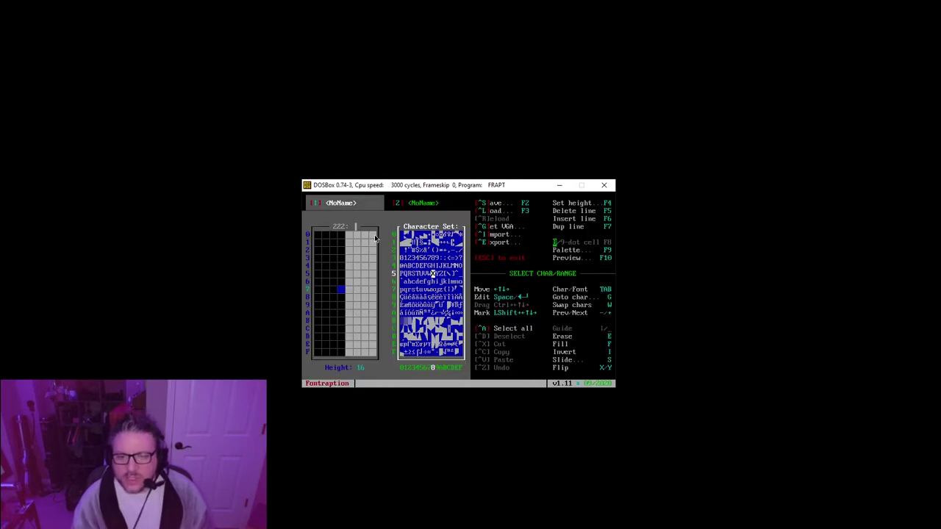
pyautogui.press('F3')
pyautogui.press('Escape')
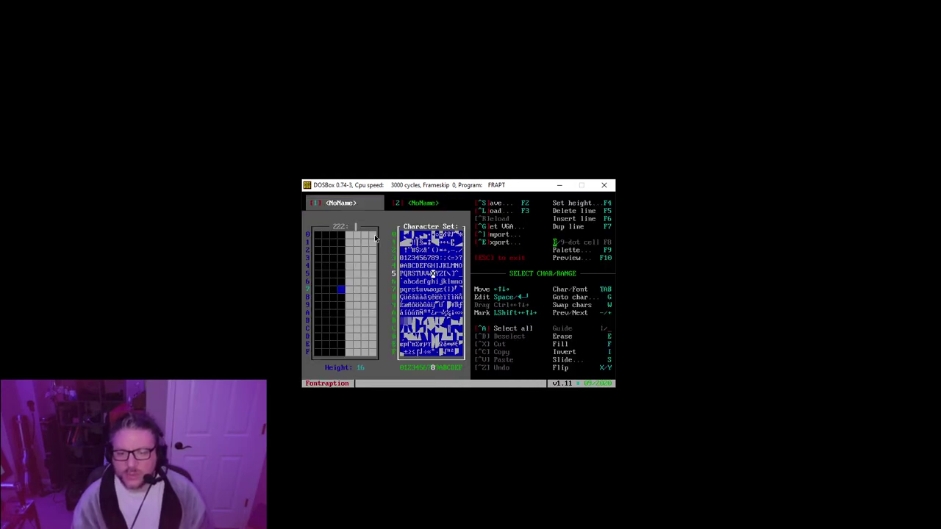
# Check the name of the imported XBIN file in the IMPORT directory, and leave without importing anything
pyautogui.hotkey('ctrl', 'i')
pyautogui.press('Down')
pyautogui.press('Return')
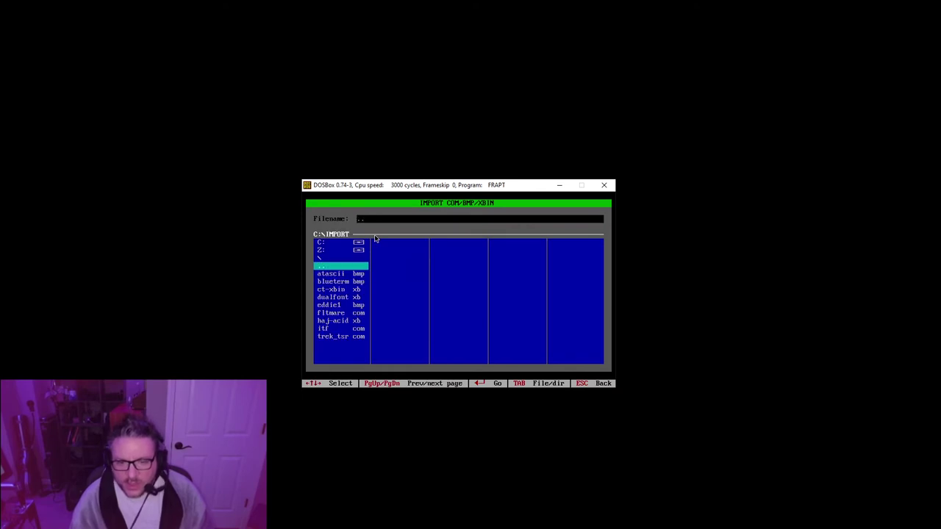
pyautogui.press('Escape')
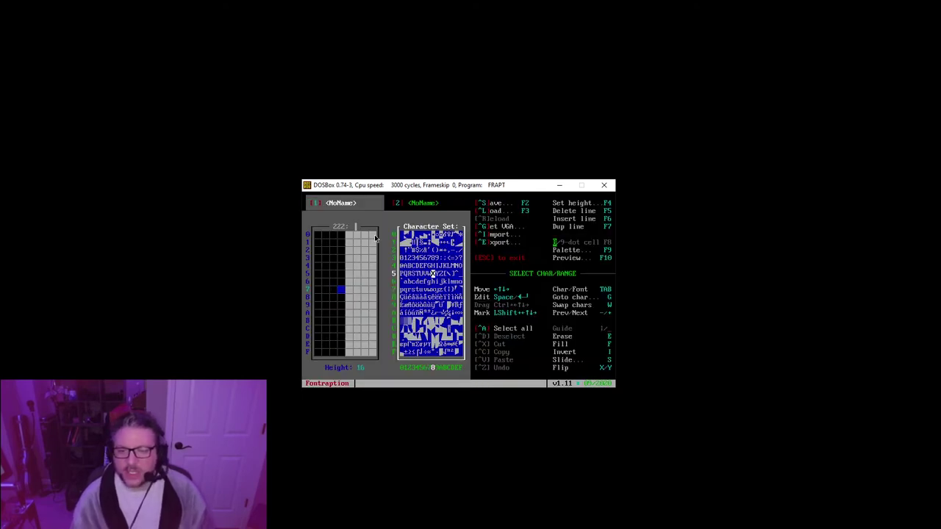
# Save the imported XBIN font as CT-XBIN.F16
pyautogui.press('F2')
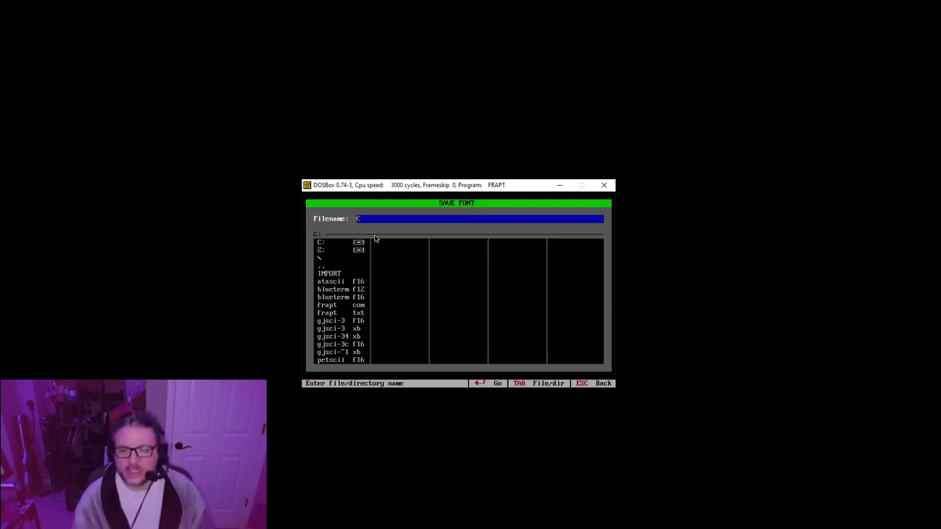
pyautogui.press('BackSpace')
pyautogui.write('BIN.')
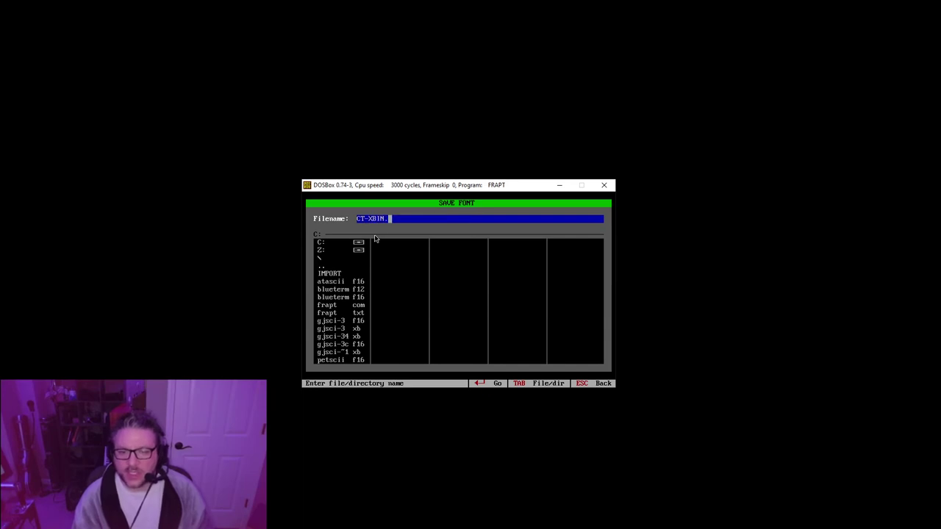
pyautogui.write('F16')
pyautogui.press('Return')
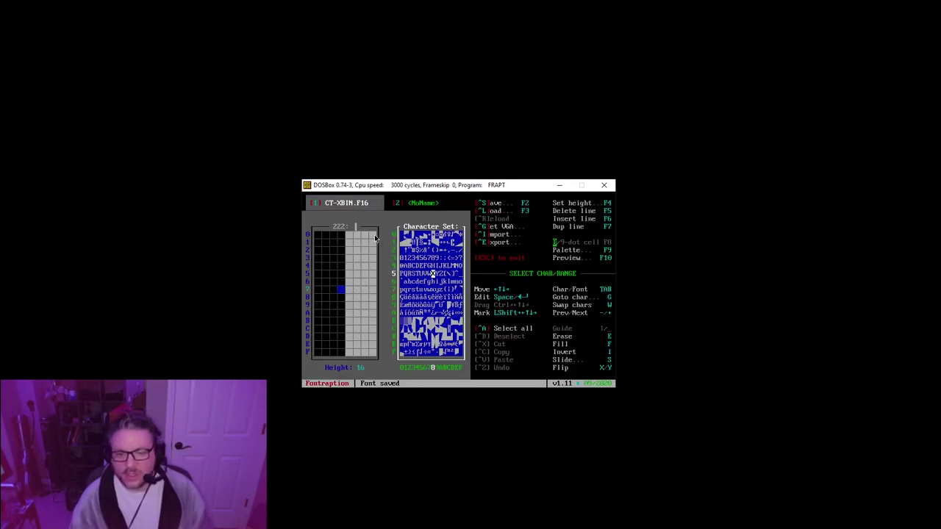
# Look over the digits and capital letters in rows 3 and 4 of the CT-XBIN character set
pyautogui.press('Up')
pyautogui.press('Left')
pyautogui.press('Left')
pyautogui.press('Left')
pyautogui.press('Left')
pyautogui.press('Left')
pyautogui.press('Left')
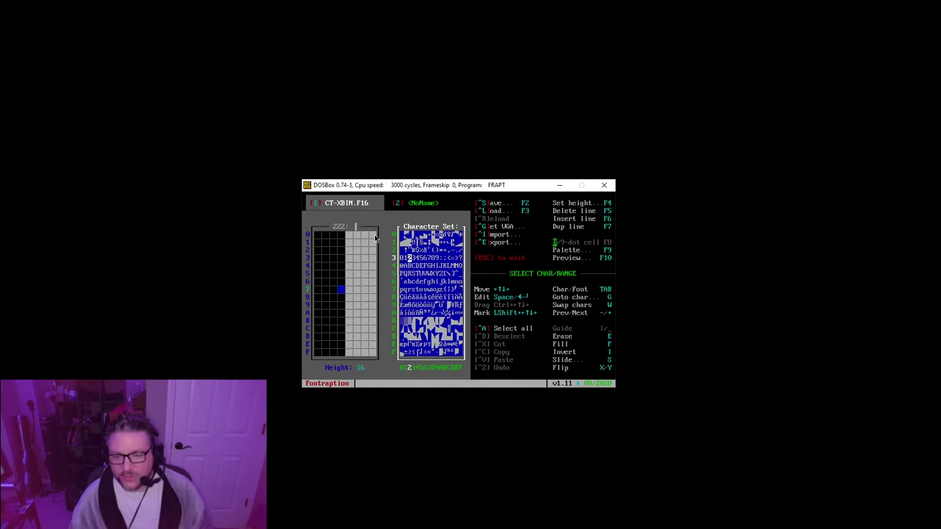
pyautogui.press('Right')
pyautogui.press('Right')
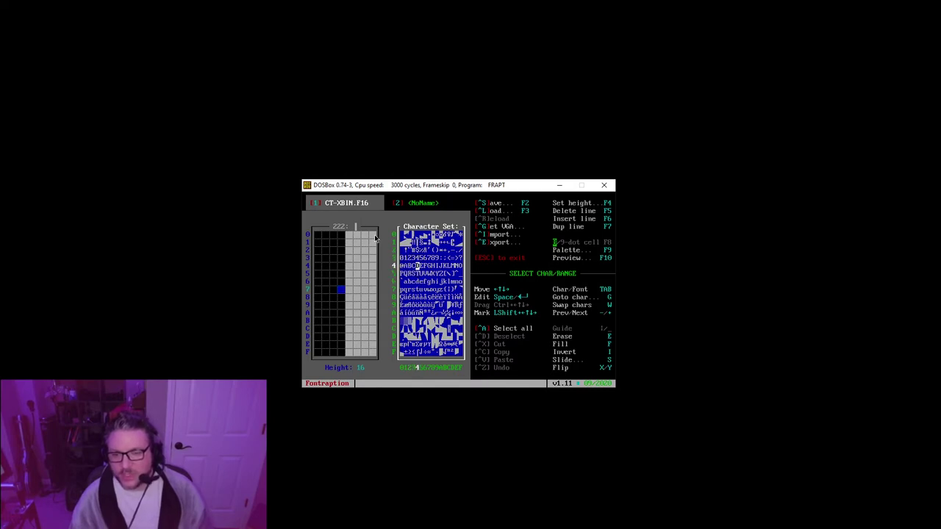
pyautogui.press('Left')
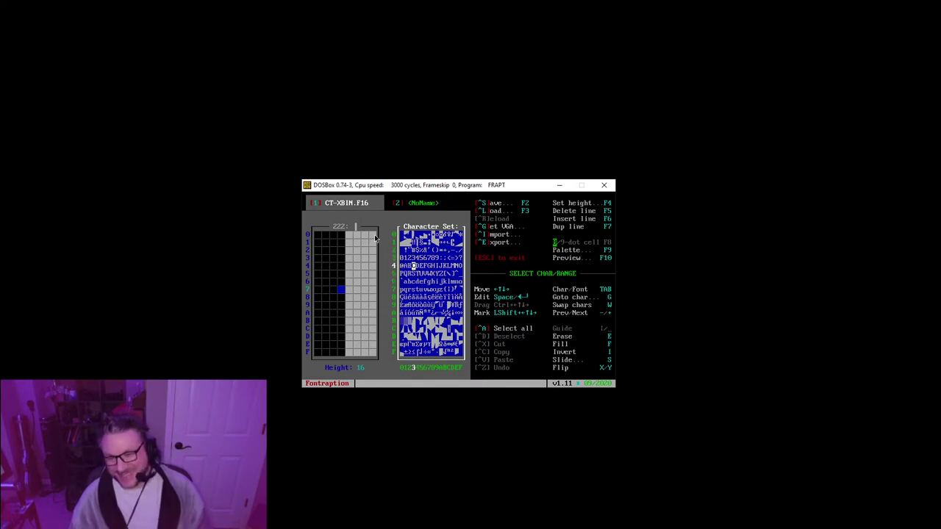
pyautogui.hotkey('ctrl', 'i')
pyautogui.press('Tab')
pyautogui.press('Escape')
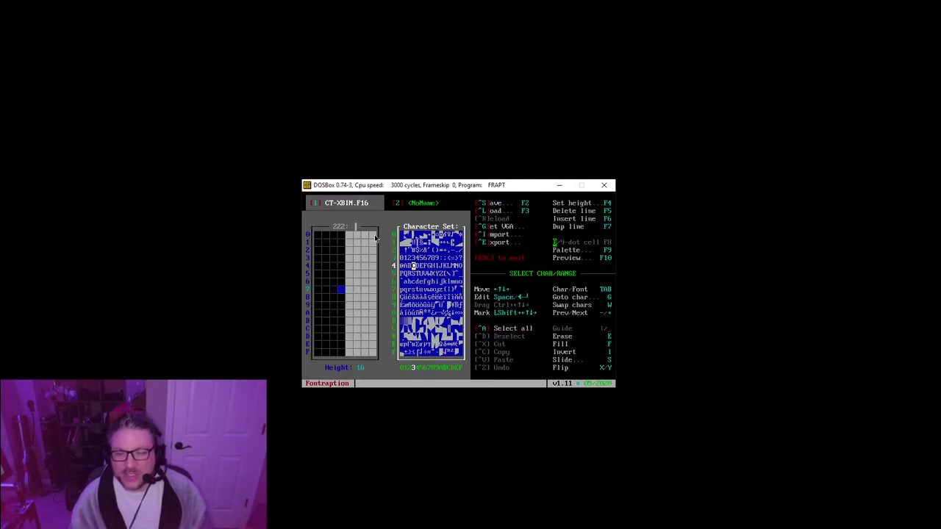
# Import part 1 of the 512-character XBIN font DUALFONT.XB from the IMPORT directory
pyautogui.hotkey('ctrl', 'i')
pyautogui.press('Tab')
pyautogui.press('Down')
pyautogui.press('Return')
pyautogui.press('Down')
pyautogui.press('Down')
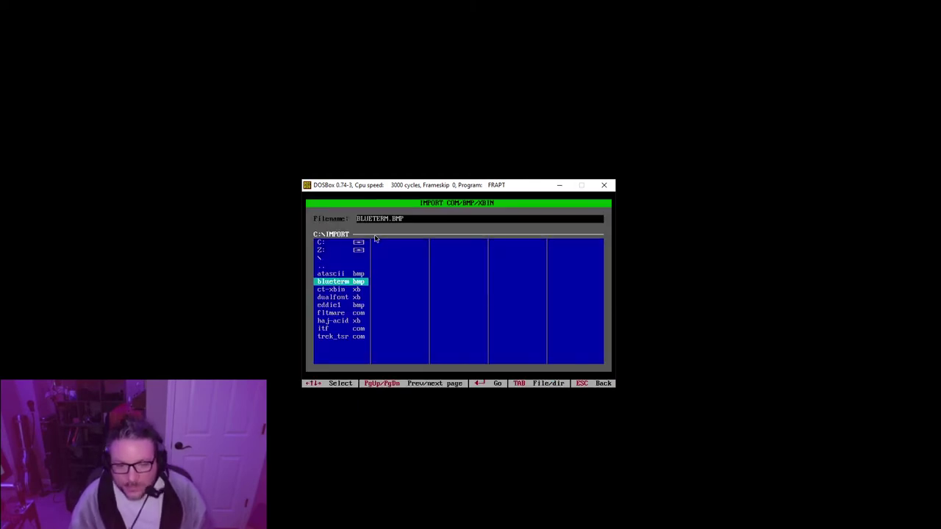
pyautogui.press('Down')
pyautogui.press('Down')
pyautogui.press('Return')
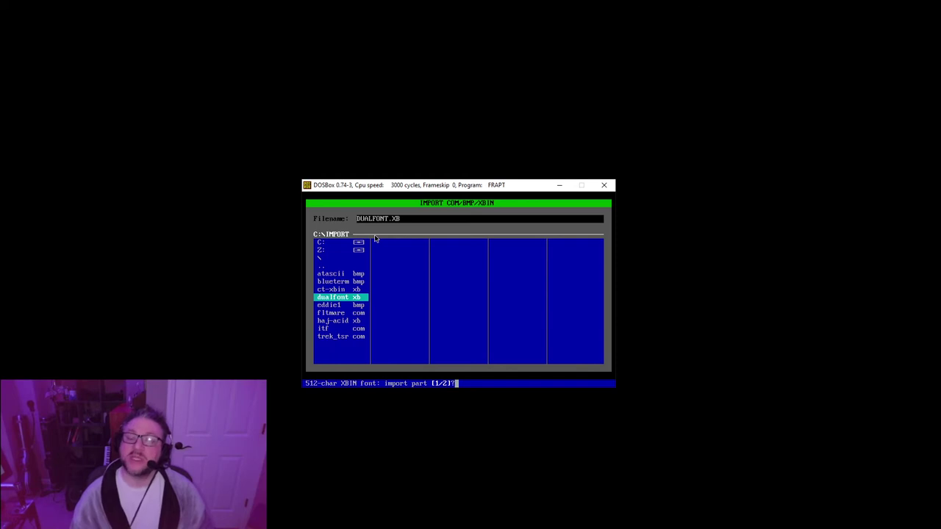
pyautogui.press('1')
# Look over the upper- and lowercase letters in rows 4 to 7 of the imported font, including V, w and T
pyautogui.press('Down')
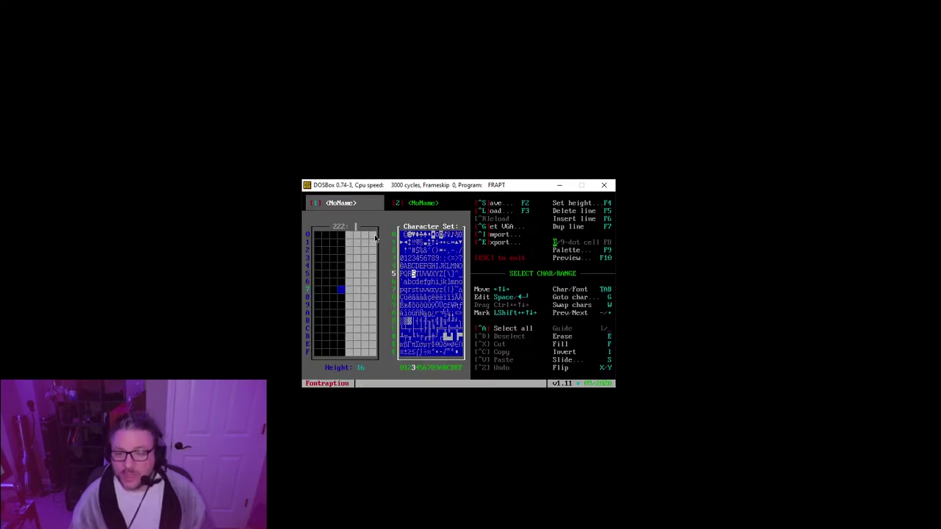
pyautogui.press('Right')
pyautogui.press('Right')
pyautogui.press('Right')
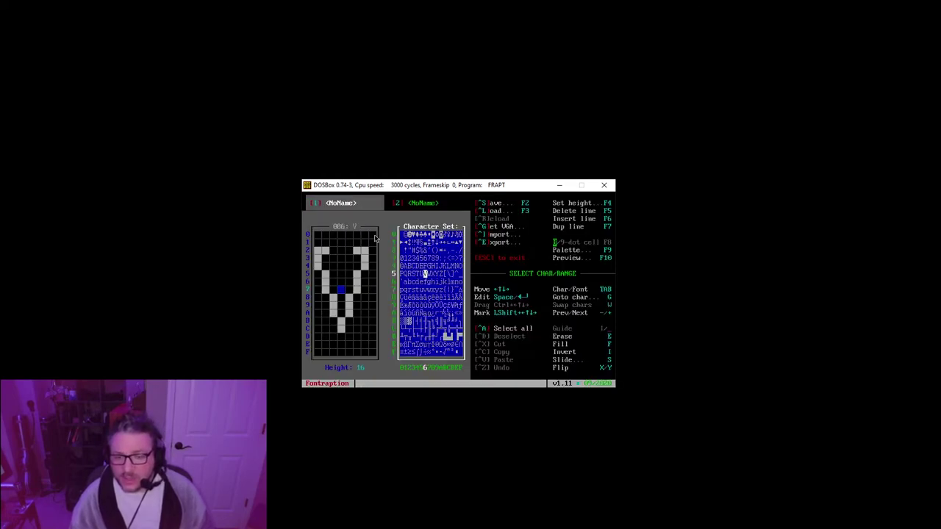
pyautogui.press('Down')
pyautogui.press('Right')
pyautogui.press('Down')
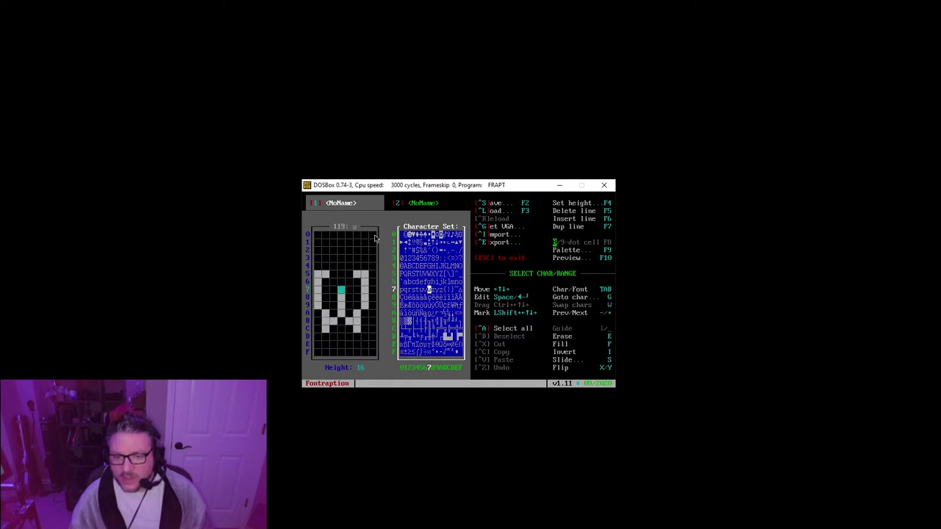
pyautogui.press('Right')
pyautogui.press('Right')
pyautogui.press('Up')
pyautogui.press('Up')
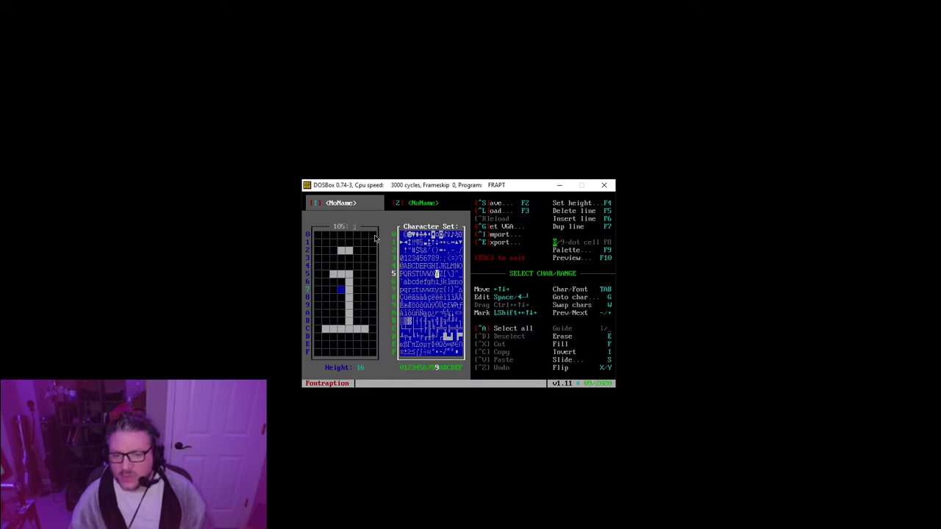
pyautogui.press('Up')
pyautogui.press('Down')
pyautogui.press('Left')
pyautogui.press('Left')
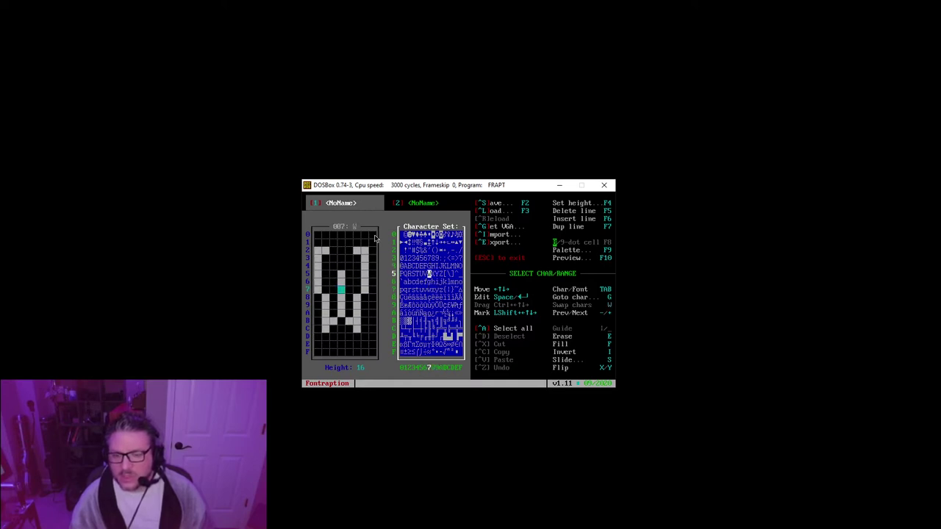
pyautogui.press('Left')
pyautogui.press('Up')
pyautogui.press('Left')
pyautogui.press('Down')
pyautogui.press('Left')
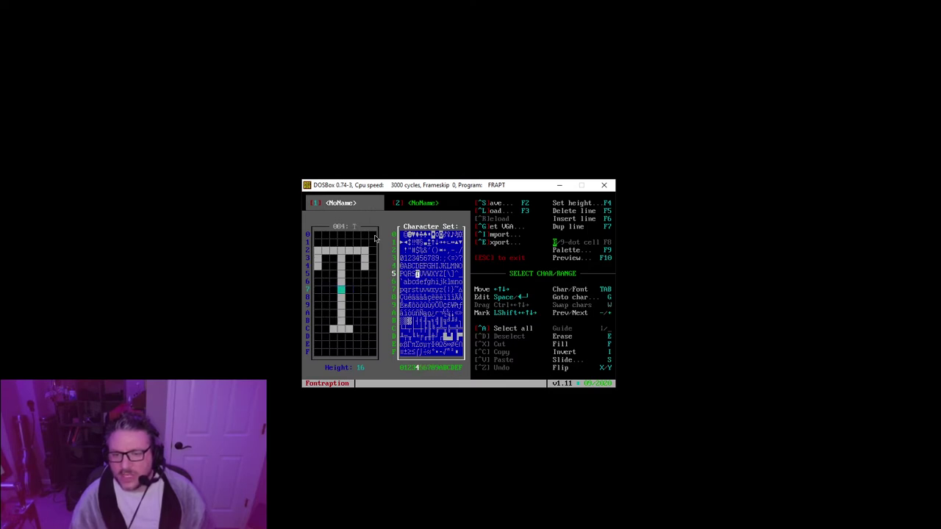
# Examine the accented letters in row 8 of the imported character set
pyautogui.press('Down')
pyautogui.press('Down')
pyautogui.press('Down')
pyautogui.press('Right')
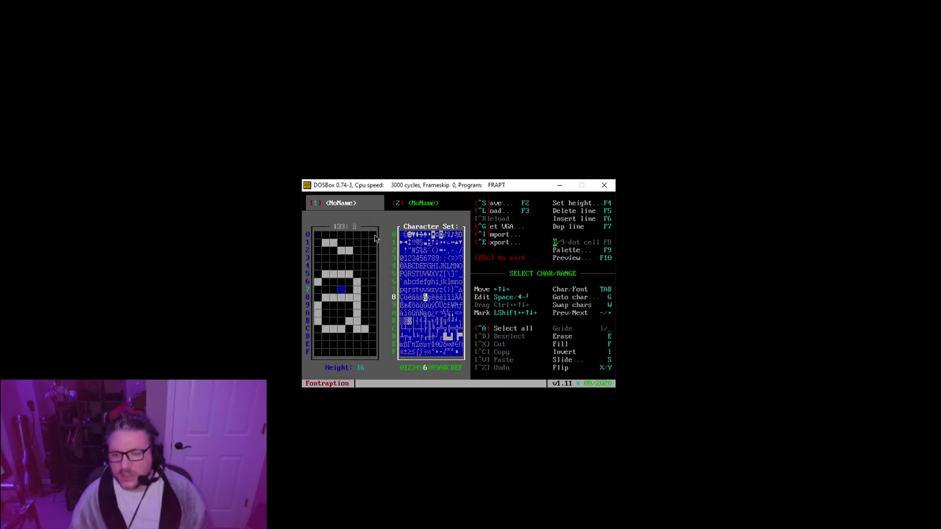
pyautogui.press('Left')
pyautogui.press('Down')
pyautogui.press('Up')
pyautogui.press('Right')
pyautogui.press('Right')
pyautogui.press('Right')
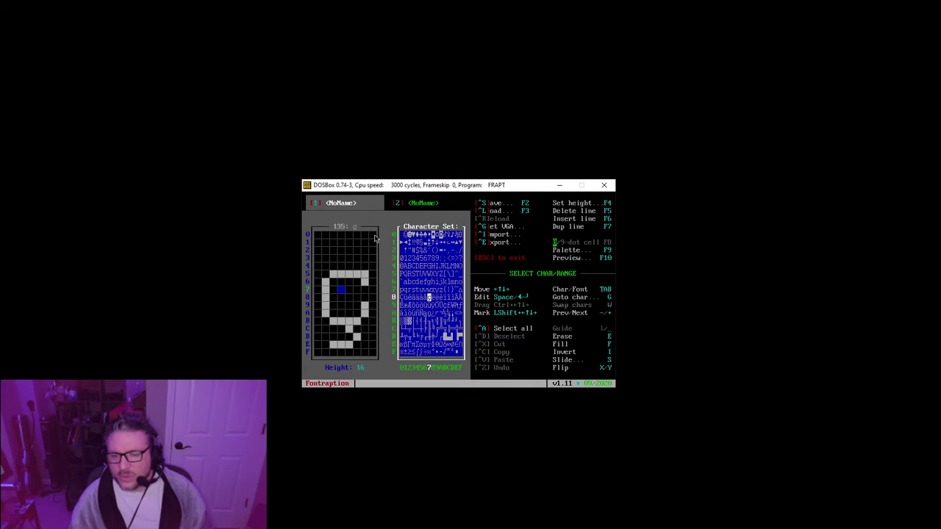
pyautogui.press('Left')
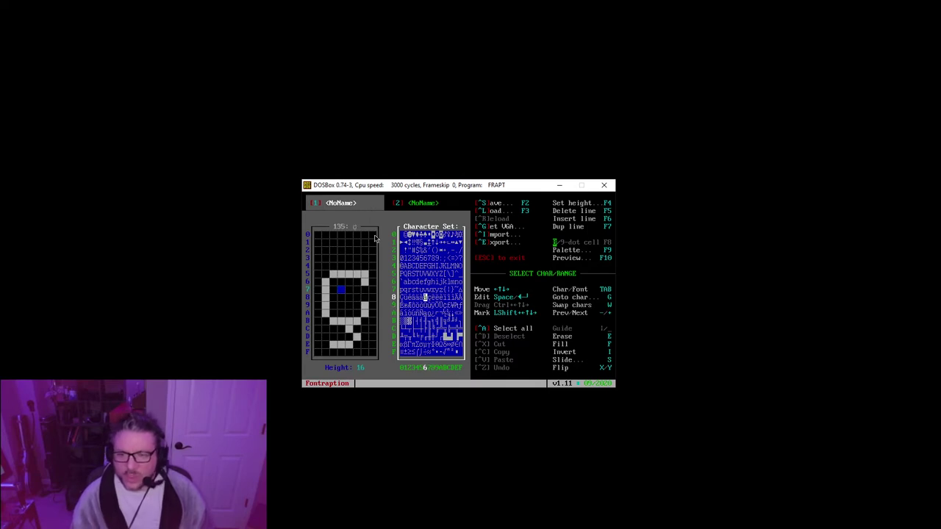
# Save the first part of the dual font under the file name DUALFONT-1.F16
pyautogui.press('F2')
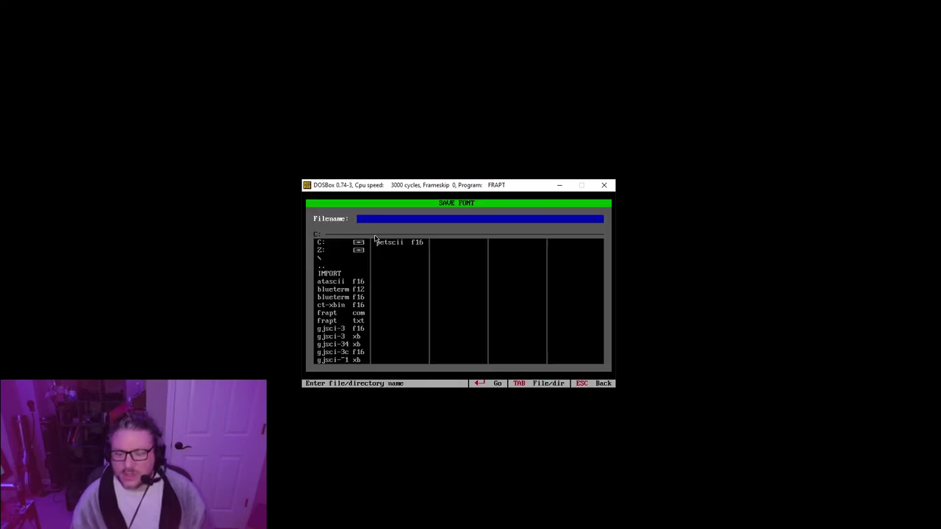
pyautogui.write('DUAL')
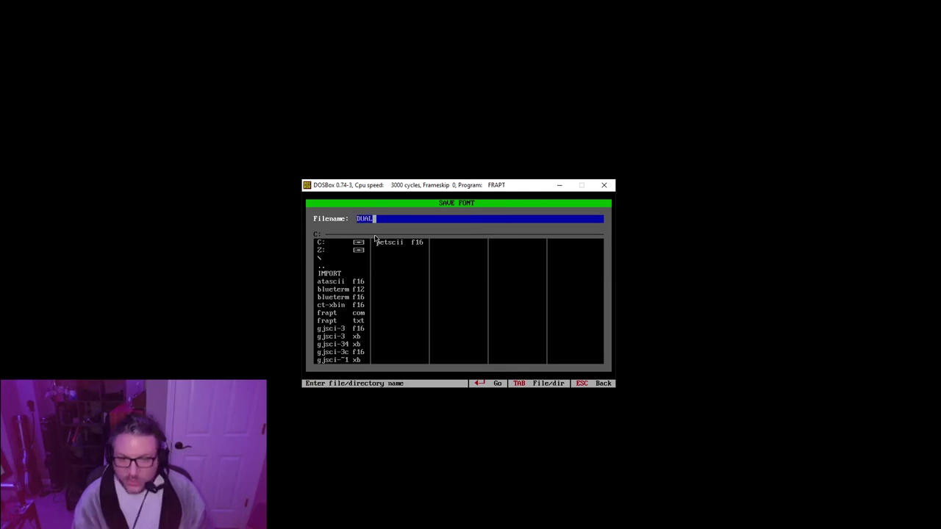
pyautogui.write('FONT-1.F16')
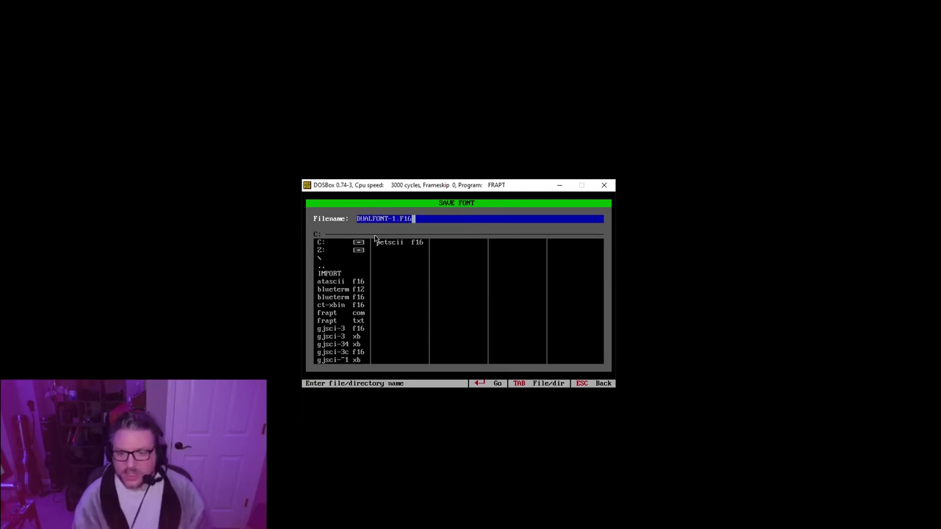
pyautogui.press('Return')
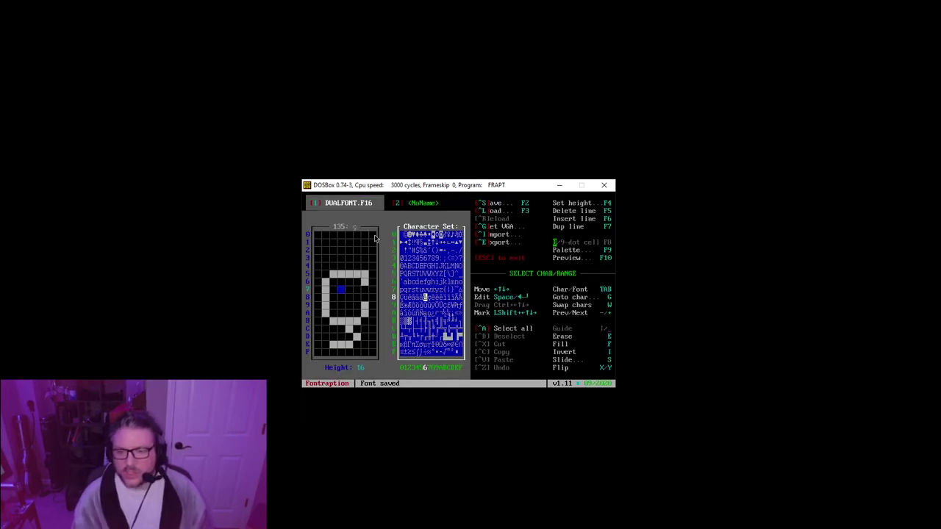
# Import part 2 of DUALFONT.XB and bring up its capital G in row 4
pyautogui.hotkey('ctrl', 'i')
pyautogui.press('Down')
pyautogui.press('Down')
pyautogui.press('Down')
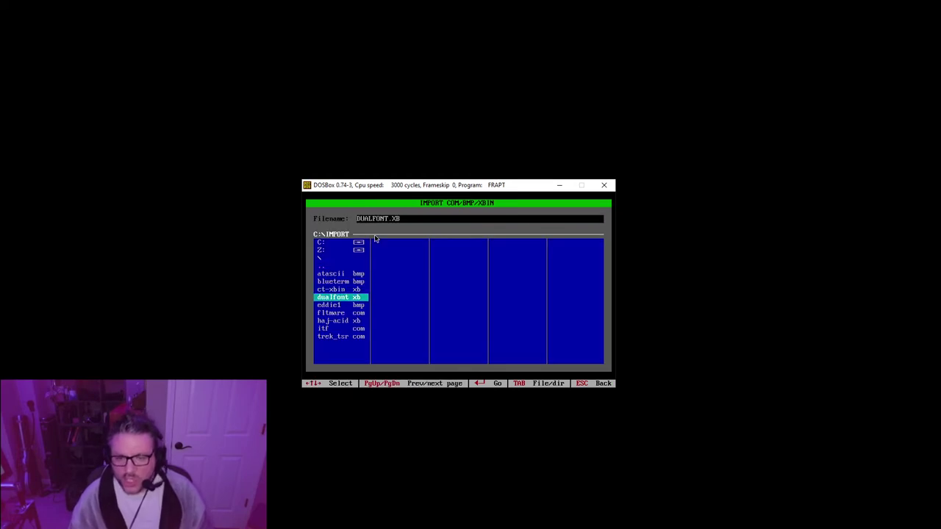
pyautogui.press('Return')
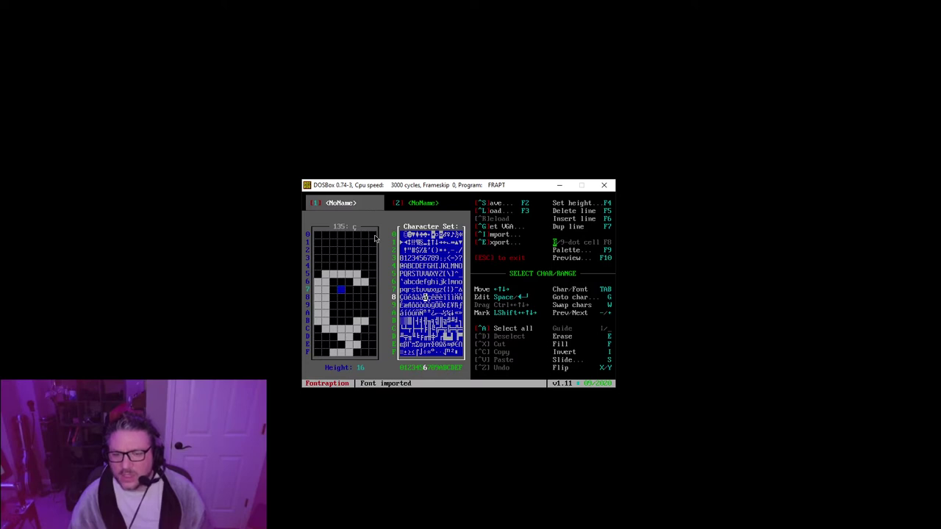
pyautogui.press('Up')
pyautogui.press('Up')
pyautogui.press('Up')
pyautogui.press('Up')
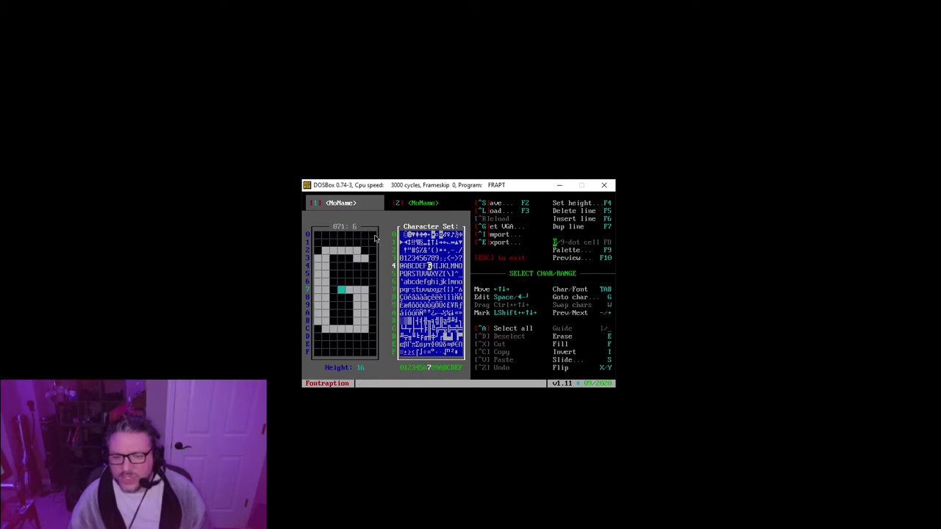
# Replace the imported character set with the VGA font using Get VGA
pyautogui.hotkey('ctrl', 'g')
pyautogui.press('Right')
pyautogui.press('Right')
pyautogui.press('Right')
pyautogui.press('Return')
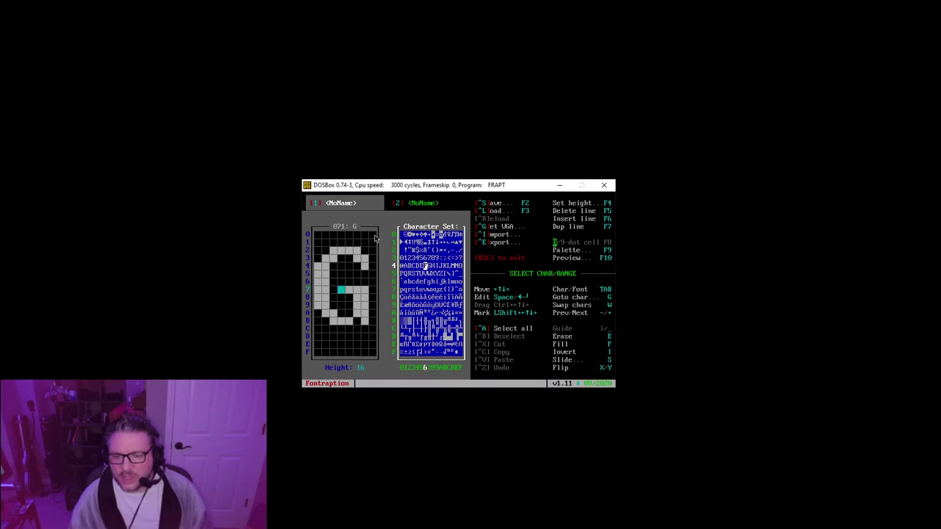
# Look over rows 4 to 8 of the VGA character set, ending on the capital U
pyautogui.press('Left')
pyautogui.press('Left')
pyautogui.press('Left')
pyautogui.press('Left')
pyautogui.press('Down')
pyautogui.press('Down')
pyautogui.press('Down')
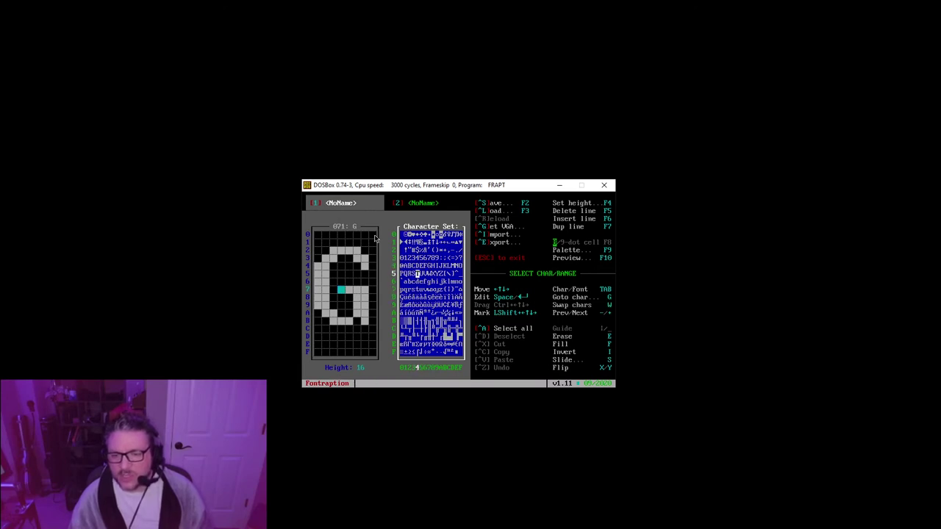
pyautogui.press('Left')
pyautogui.press('Down')
pyautogui.press('Right')
pyautogui.press('Right')
pyautogui.press('Right')
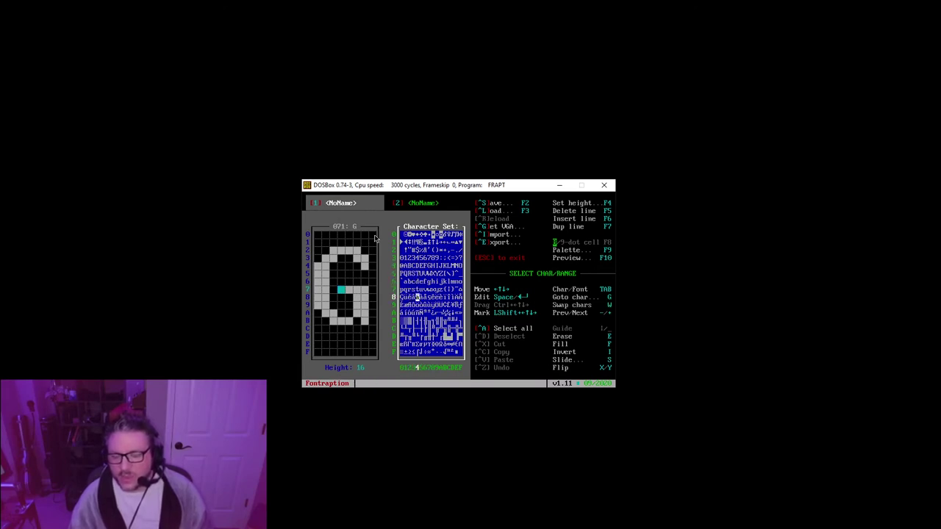
pyautogui.press('Up')
pyautogui.press('Up')
pyautogui.press('Up')
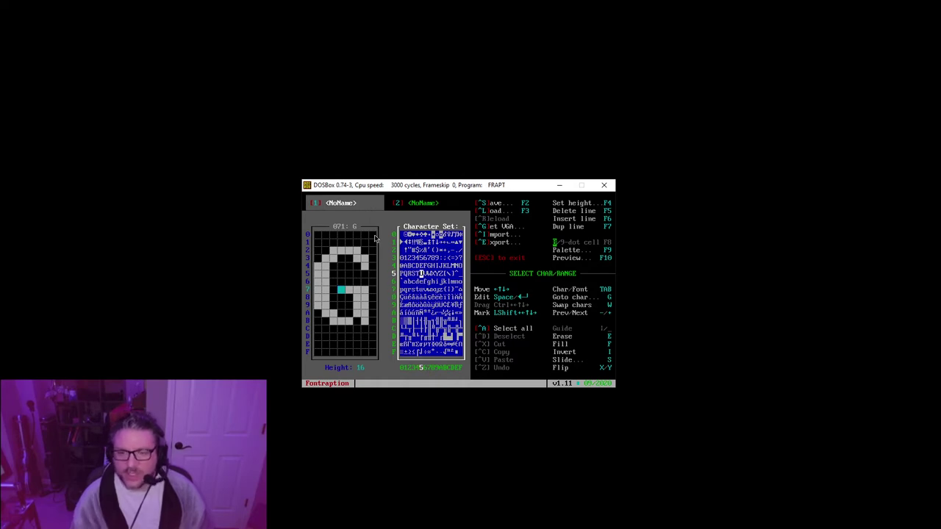
# Import part 2 of DUALFONT.XB from the IMPORT directory again
pyautogui.hotkey('ctrl', 'i')
pyautogui.press('Down')
pyautogui.press('Down')
pyautogui.press('Down')
pyautogui.press('Down')
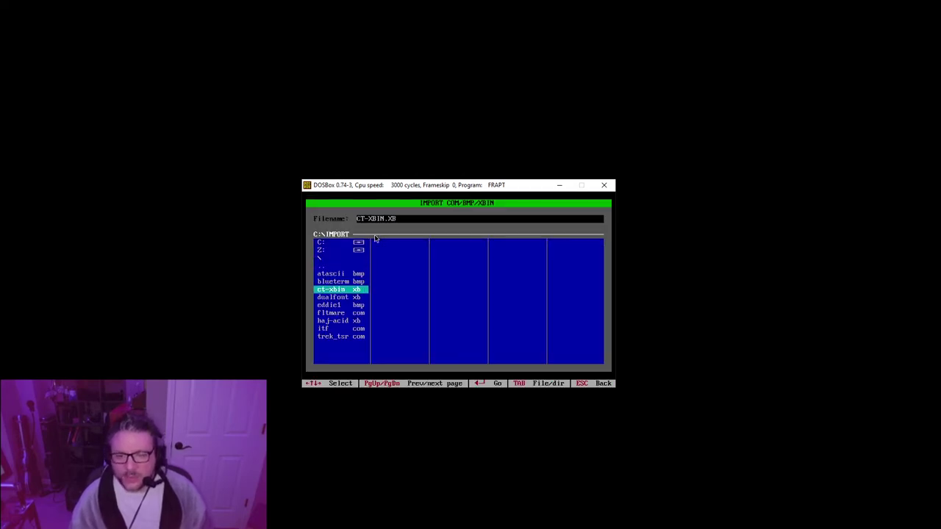
pyautogui.press('Return')
# Look over the lowercase letters and line-drawing characters in rows 6 to C, returning to the lowercase y in row 7
pyautogui.press('Down')
pyautogui.press('Down')
pyautogui.press('Down')
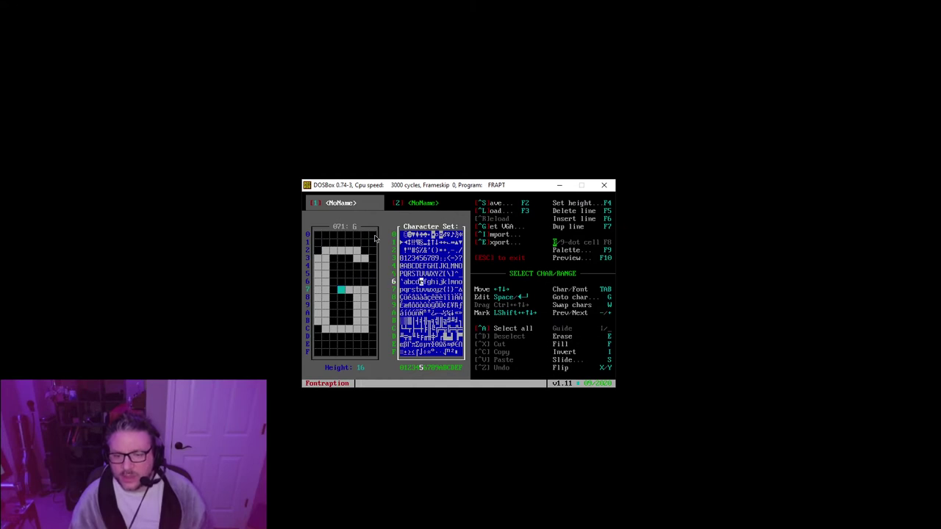
pyautogui.press('Down')
pyautogui.press('Down')
pyautogui.press('Down')
pyautogui.press('Down')
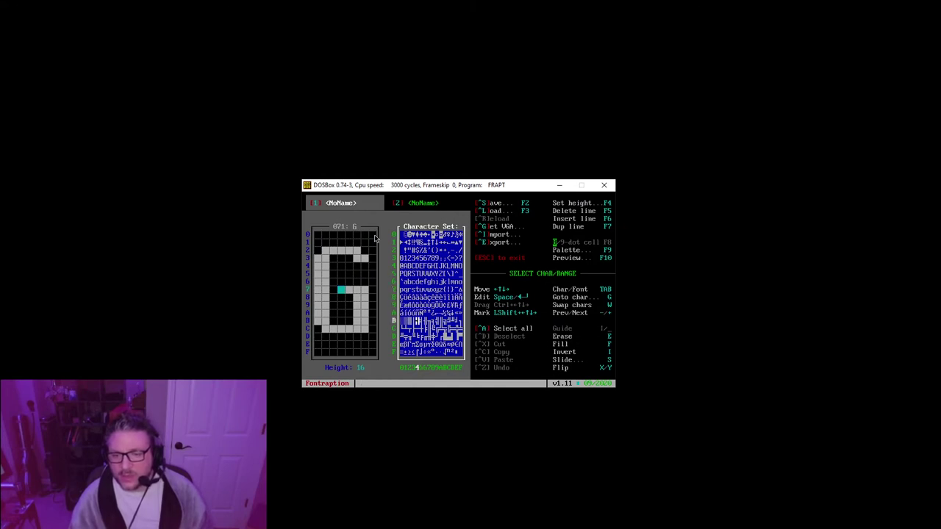
pyautogui.press('Left')
pyautogui.press('Left')
pyautogui.press('Left')
pyautogui.press('Right')
pyautogui.press('Right')
pyautogui.press('Right')
pyautogui.press('Right')
pyautogui.press('Right')
pyautogui.press('Right')
pyautogui.press('Right')
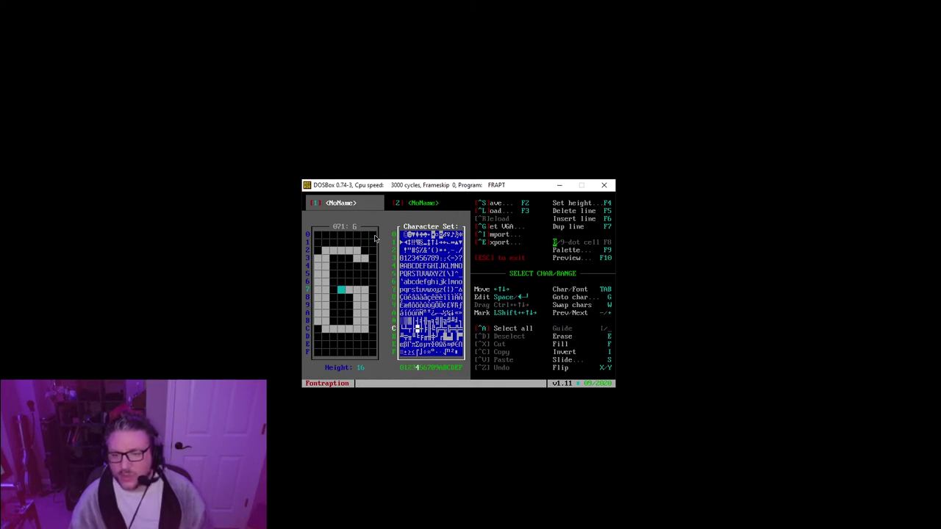
pyautogui.press('Up')
pyautogui.press('Up')
pyautogui.press('Up')
pyautogui.press('Up')
pyautogui.press('Up')
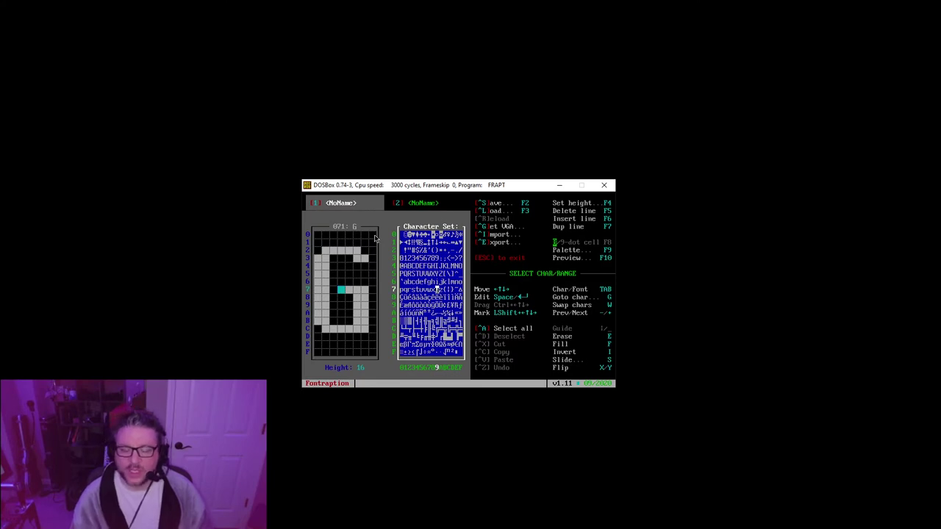
# Import the bitmap EDDIE1.BMP from the IMPORT directory as a font
pyautogui.hotkey('ctrl', 'i')
pyautogui.press('Return')
pyautogui.press('Down')
pyautogui.press('Down')
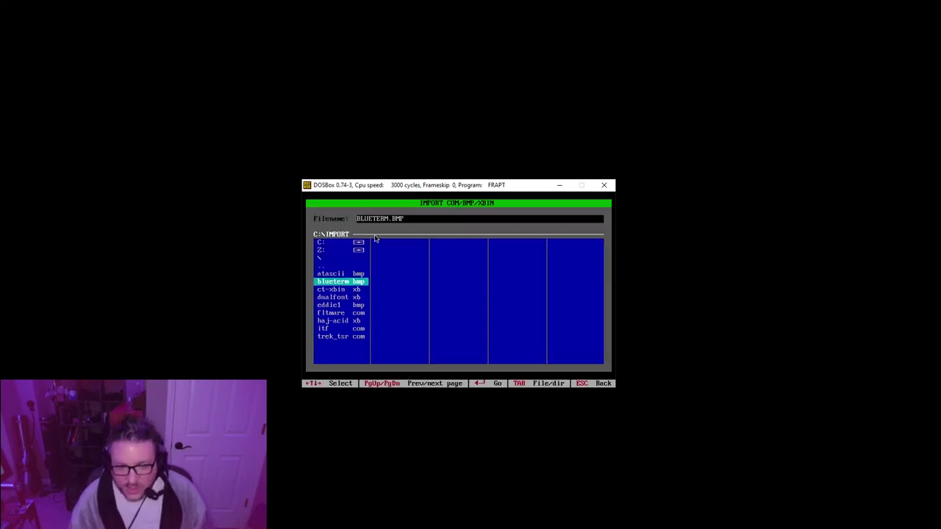
pyautogui.press('Down')
pyautogui.press('Down')
pyautogui.press('Down')
pyautogui.press('Return')
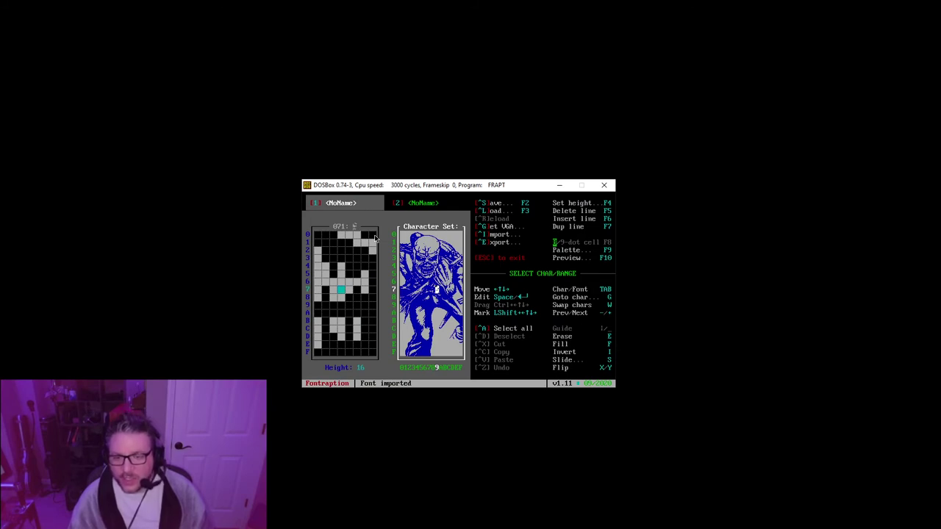
# Move diagonally across the picture in the character set to examine how it is divided into characters
pyautogui.press('Up')
pyautogui.press('Left')
pyautogui.press('Up')
pyautogui.press('Left')
pyautogui.press('Up')
pyautogui.press('Left')
pyautogui.press('Up')
pyautogui.press('Left')
pyautogui.press('Up')
pyautogui.press('Left')
pyautogui.press('Up')
pyautogui.press('Left')
pyautogui.press('Up')
pyautogui.press('Left')
pyautogui.press('Up')
pyautogui.press('Left')
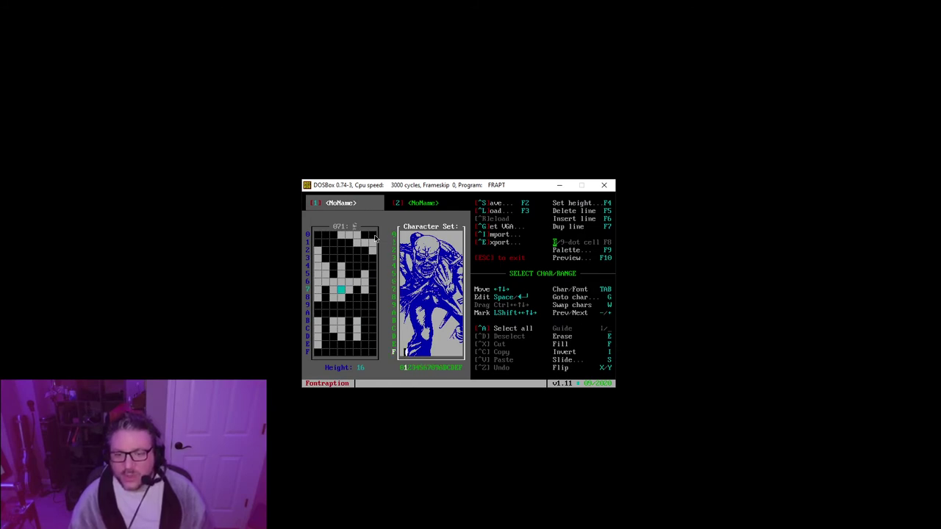
# Examine the character cells around the figure's head in the upper rows, ending on the first character of row 0
pyautogui.press('Left')
pyautogui.press('Down')
pyautogui.press('Right')
pyautogui.press('Right')
pyautogui.press('Right')
pyautogui.press('Right')
pyautogui.press('Right')
pyautogui.press('Right')
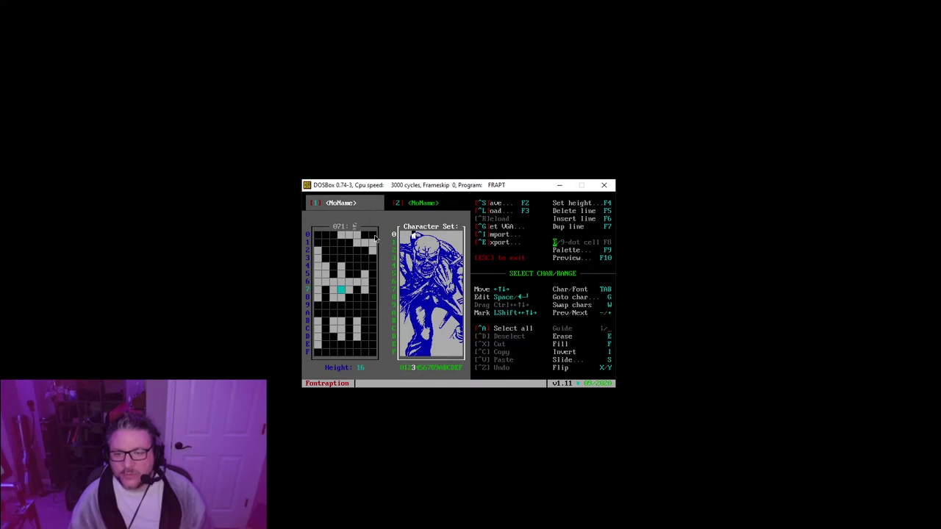
pyautogui.press('Left')
pyautogui.press('Left')
pyautogui.press('Left')
pyautogui.press('Right')
pyautogui.press('Down')
pyautogui.press('Down')
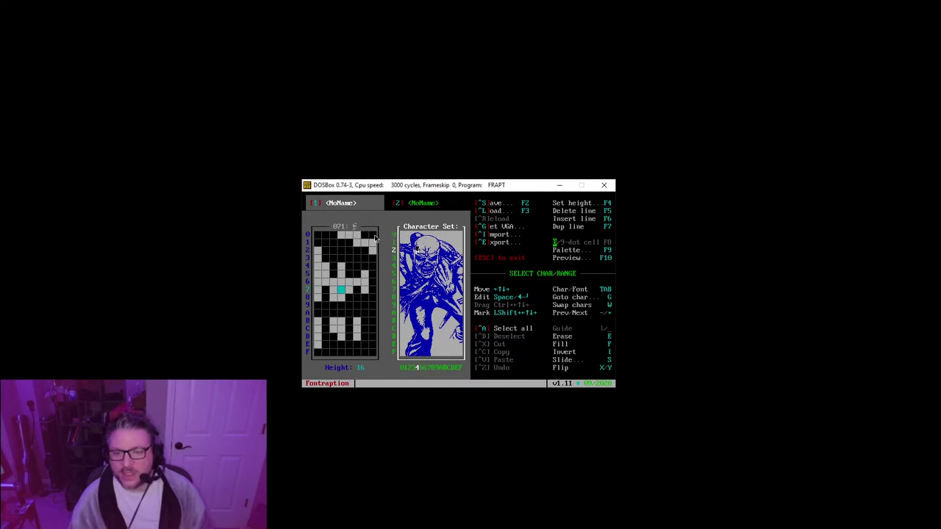
pyautogui.press('Down')
pyautogui.press('Down')
pyautogui.press('Right')
pyautogui.press('Right')
pyautogui.press('Up')
pyautogui.press('Up')
pyautogui.press('Up')
pyautogui.press('Up')
pyautogui.press('Left')
pyautogui.press('Left')
pyautogui.press('Left')
pyautogui.press('Left')
pyautogui.press('Left')
pyautogui.press('Left')
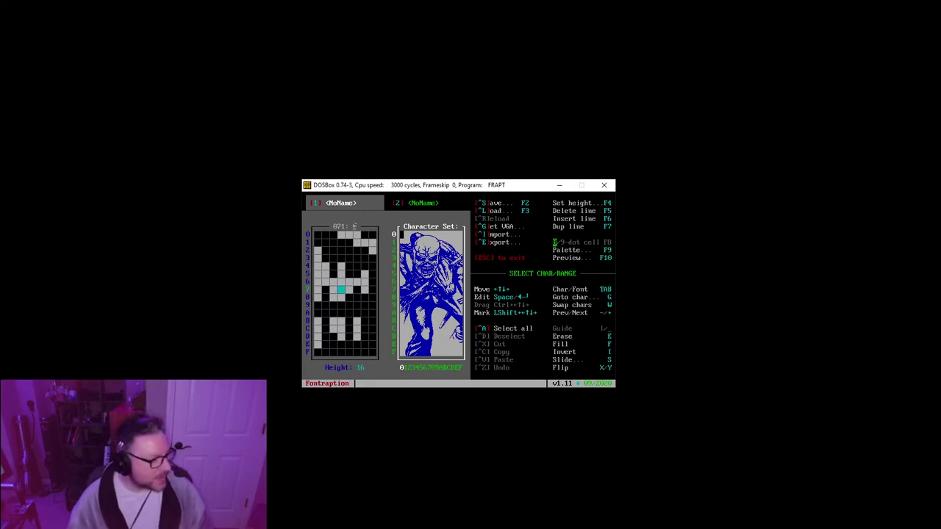
# Switch to Total Commander and open the IMPORT subfolder of FONTTRAPTION
pyautogui.hotkey('alt', 'Tab')
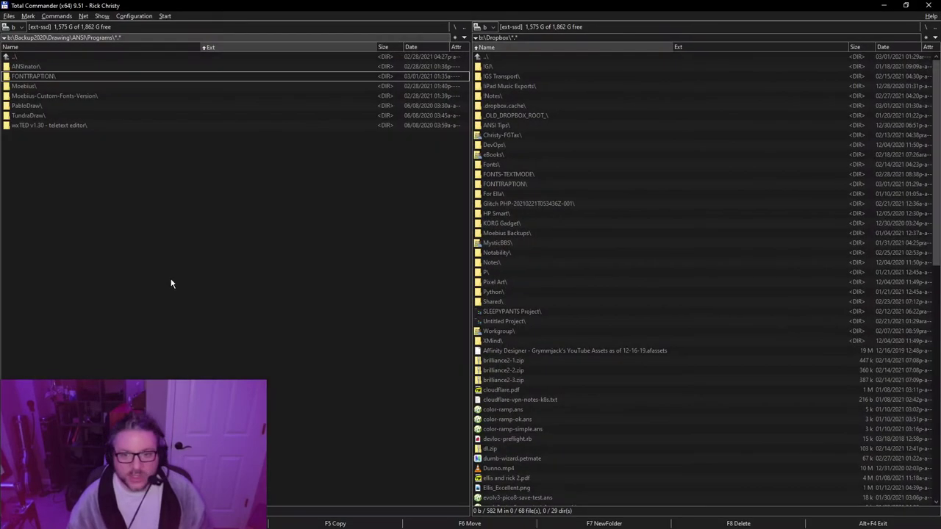
pyautogui.press('Return')
pyautogui.press('Down')
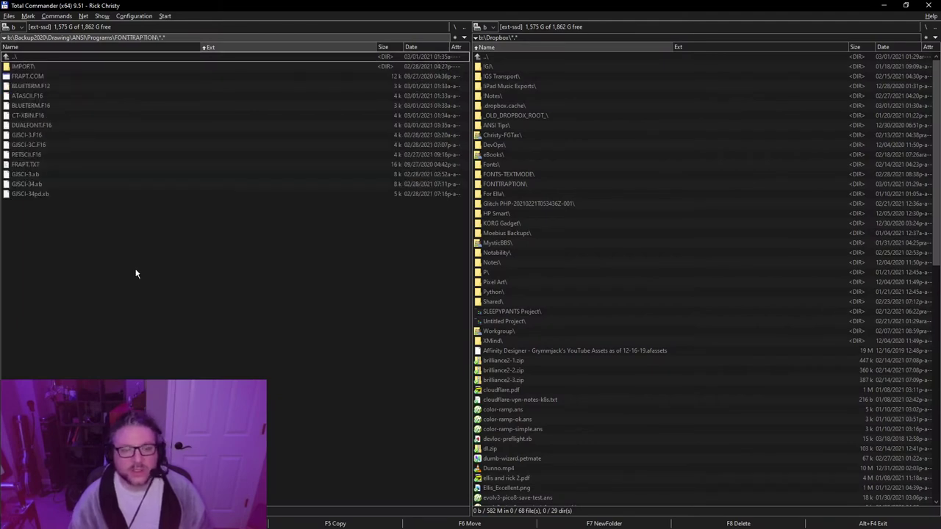
pyautogui.press('Return')
# View EDDIE1.BMP in the built-in file viewer, toggle an image display option, and close the viewer
pyautogui.press('Down')
pyautogui.press('Down')
pyautogui.press('Down')
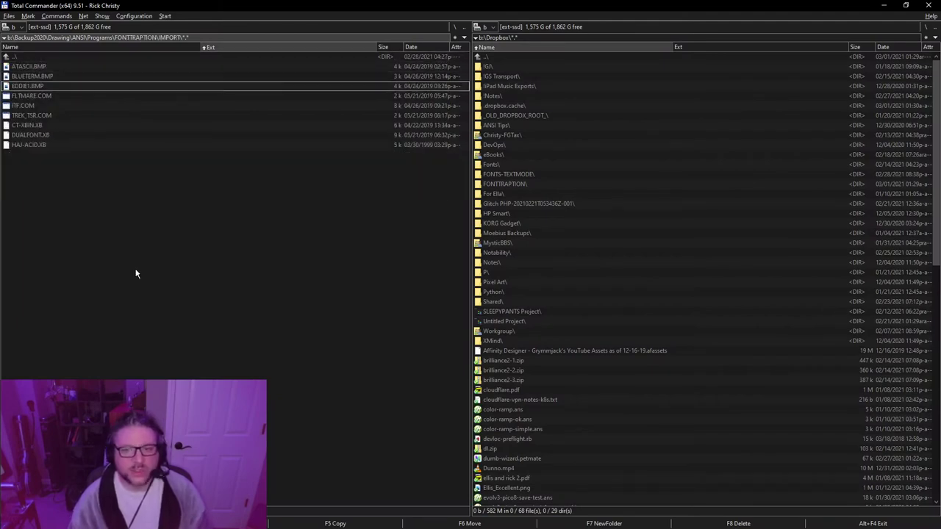
pyautogui.press('F3')
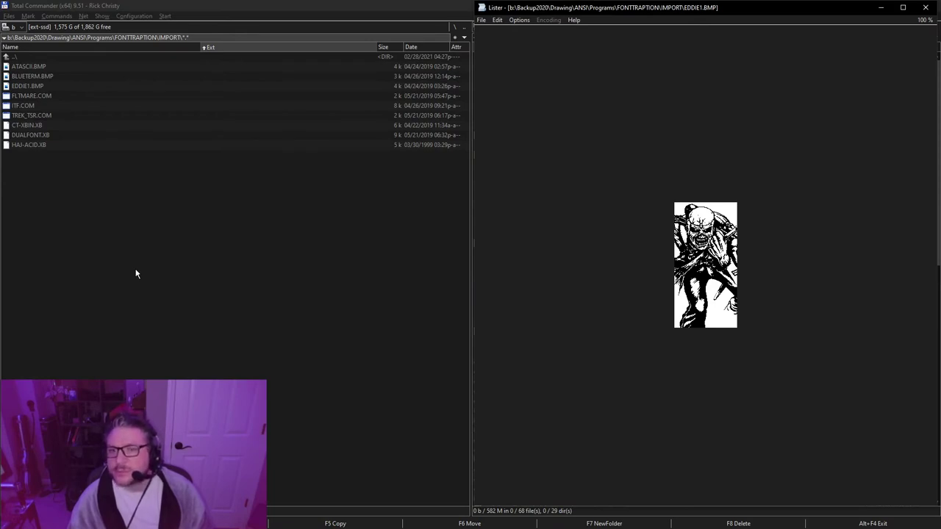
pyautogui.click(519, 20)
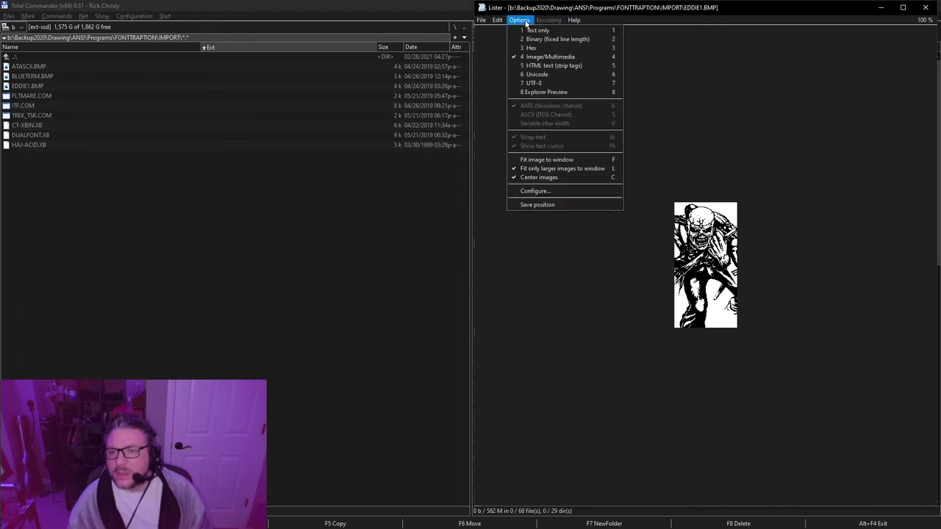
pyautogui.click(537, 173)
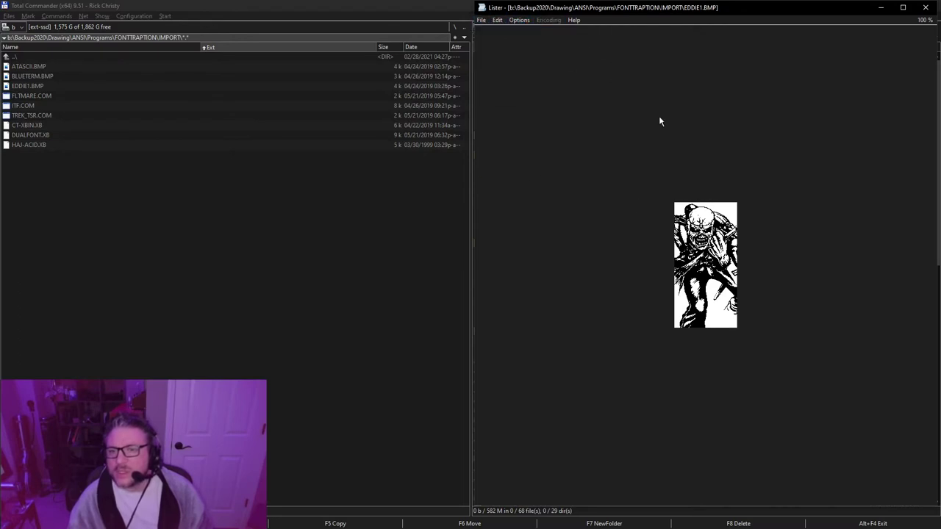
pyautogui.press('Escape')
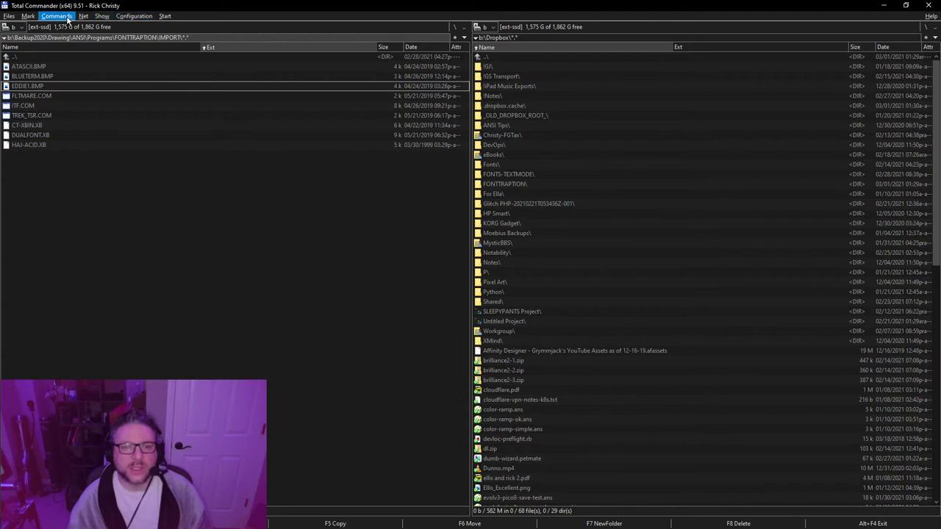
# Show the IMPORT folder as thumbnails, and switch it to the custom view mode with size, attribute, created and modified columns
pyautogui.click(101, 16)
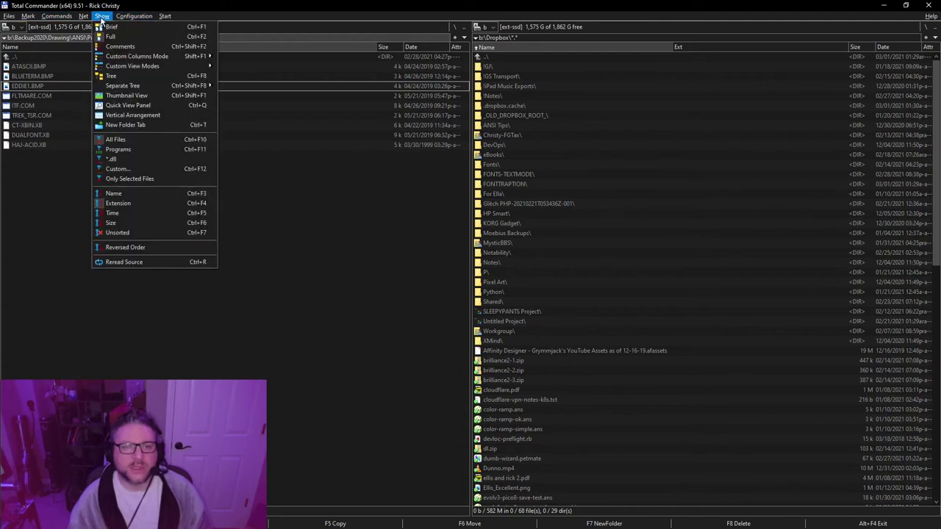
pyautogui.click(183, 95)
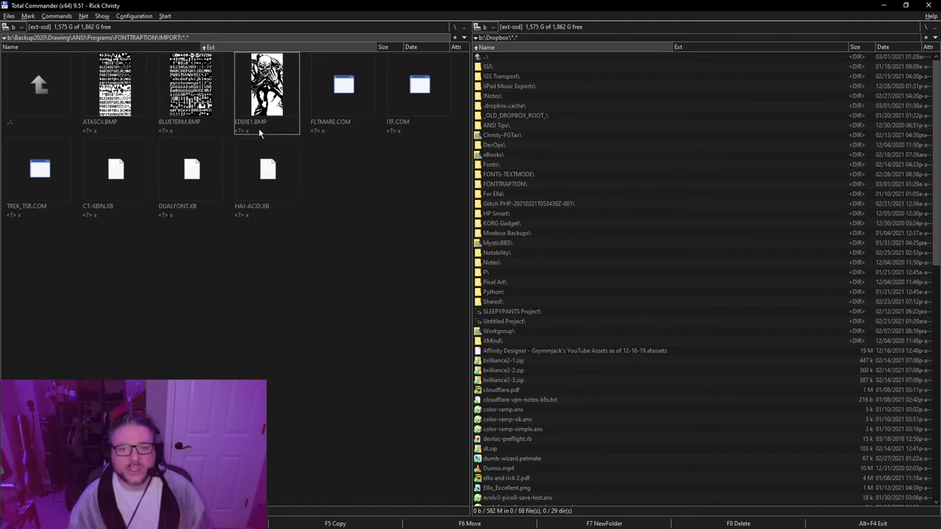
pyautogui.click(103, 15)
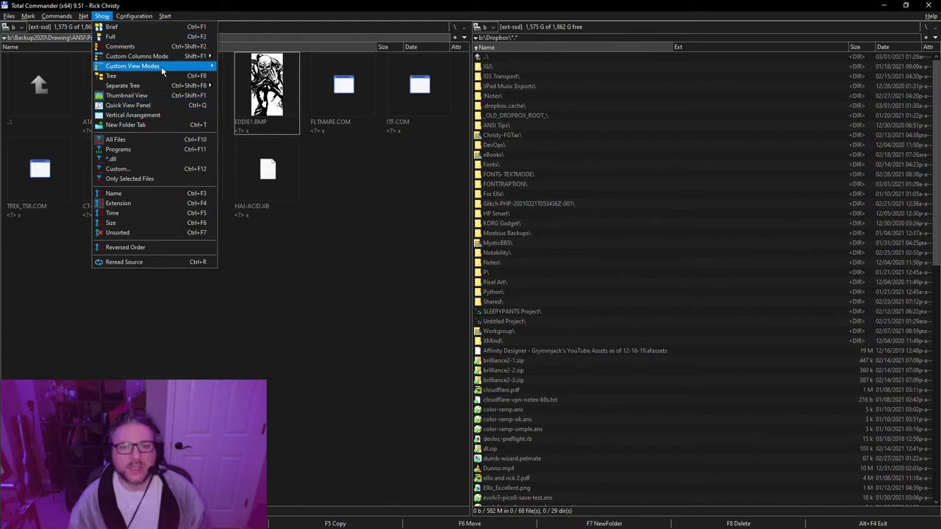
pyautogui.moveTo(161, 66)
pyautogui.click(251, 76)
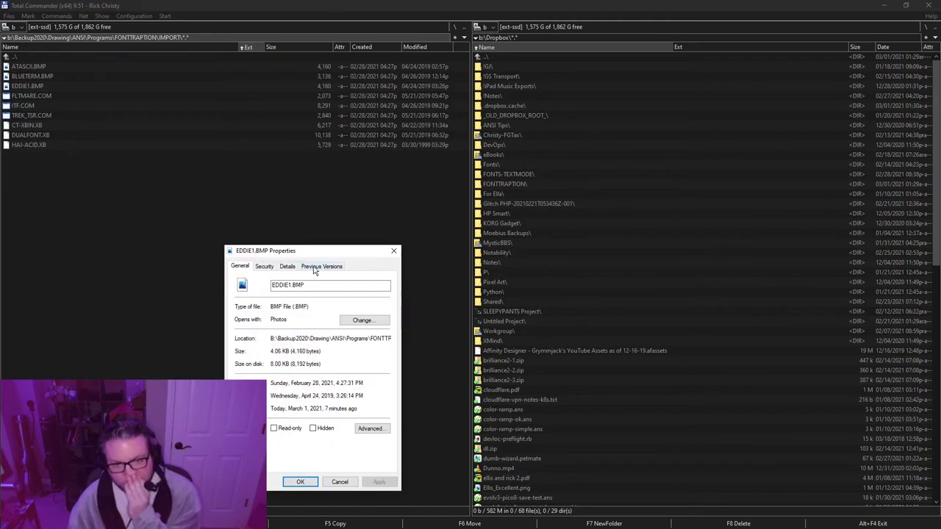
# Check the image dimensions in the detailed file properties of EDDIE1.BMP and close the properties
pyautogui.click(288, 268)
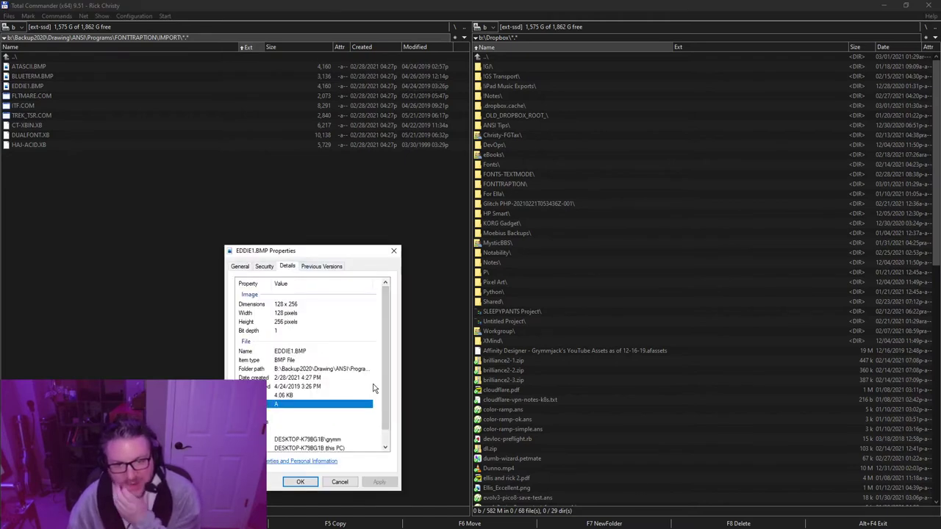
pyautogui.click(293, 305)
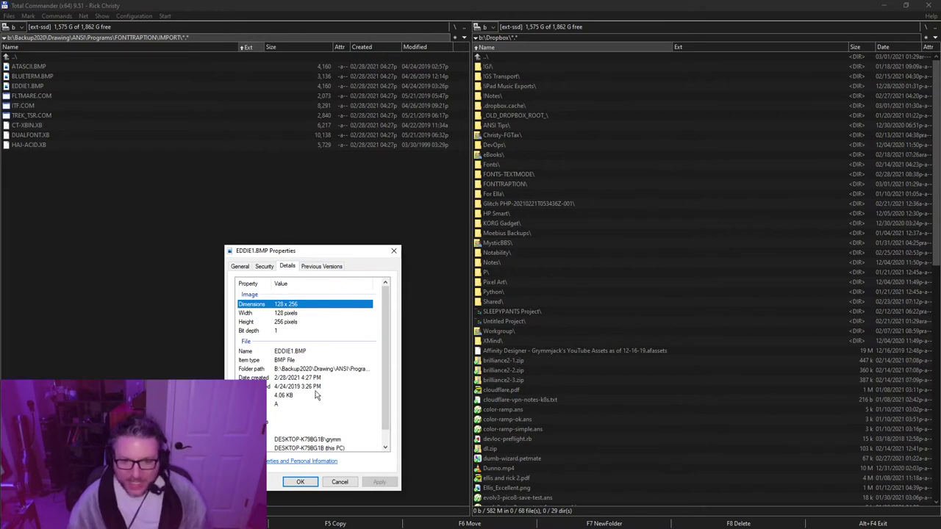
pyautogui.click(340, 483)
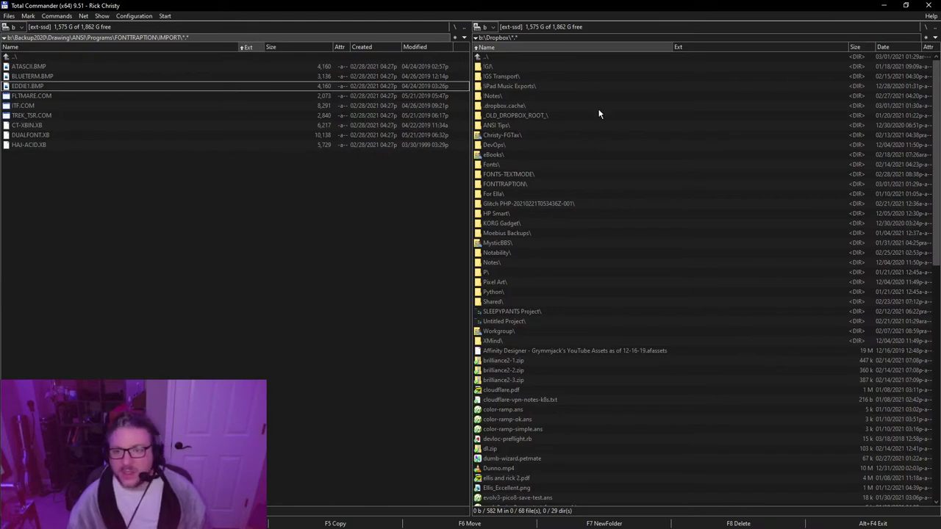
# Navigate the other file panel from Dropbox to the Grafx2 folder inside Backup2020\Drawing
pyautogui.click(540, 147)
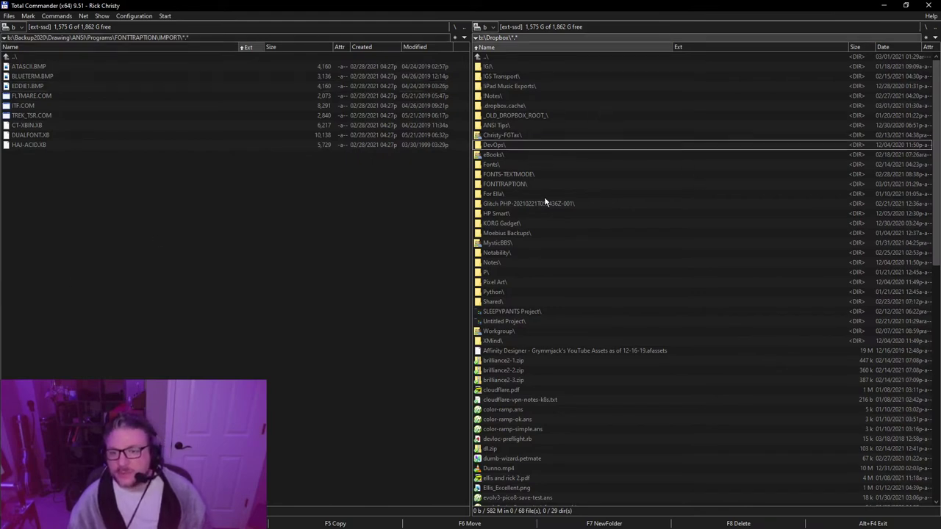
pyautogui.click(531, 243)
pyautogui.click(543, 165)
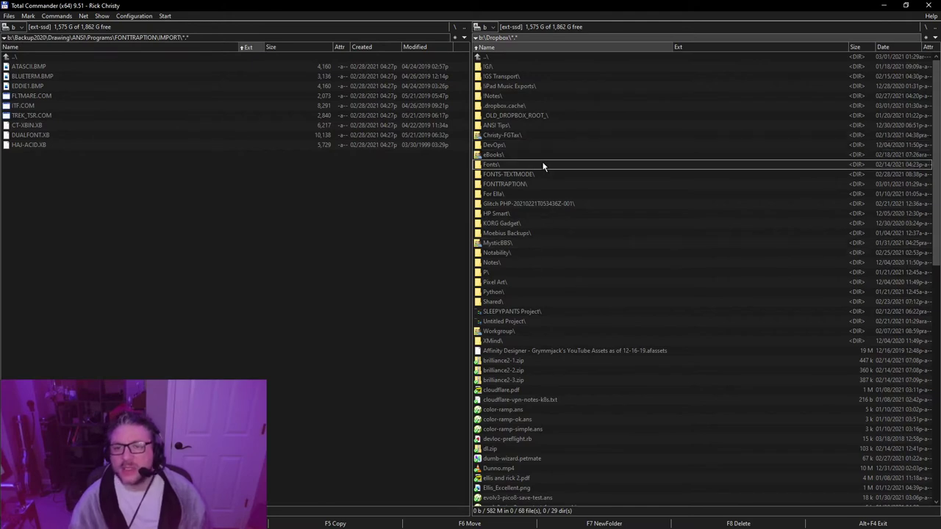
pyautogui.hotkey('alt', 'Left')
pyautogui.hotkey('alt', 'Left')
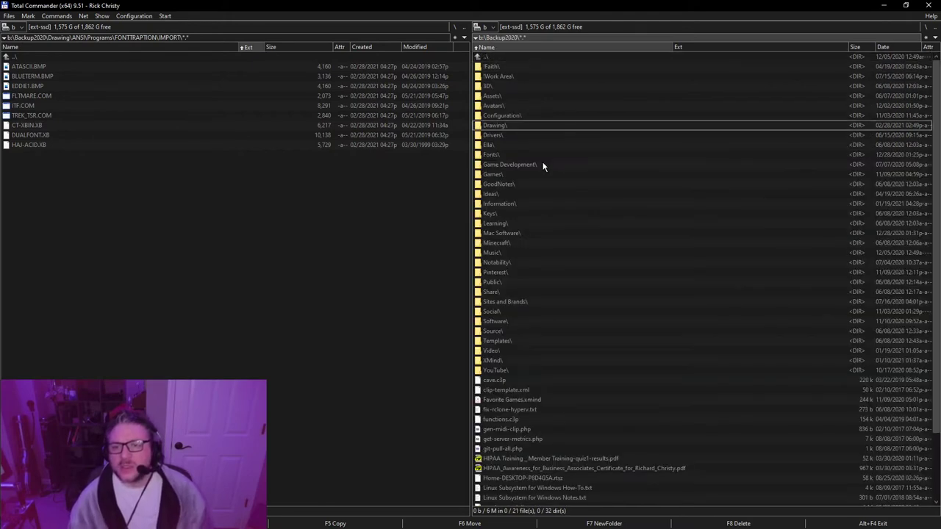
pyautogui.press('Return')
pyautogui.write('gr')
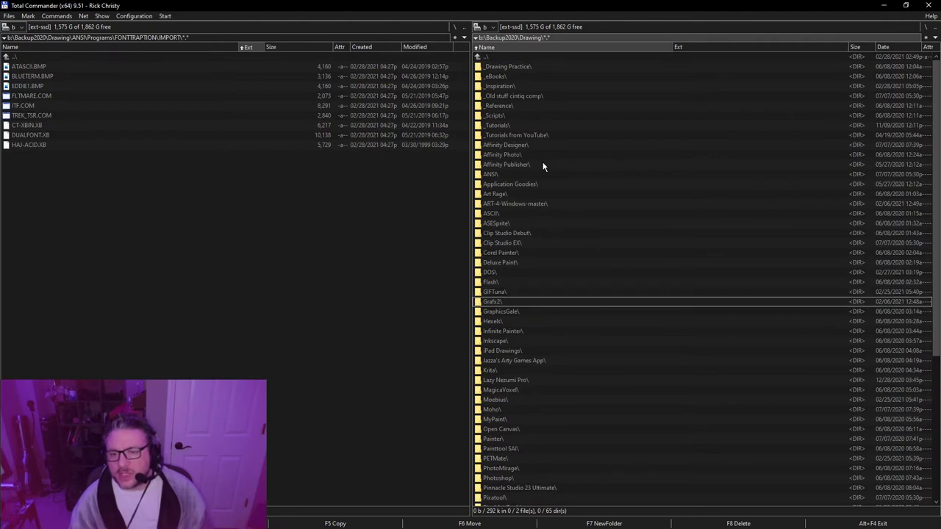
pyautogui.press('Return')
# Look through the Grafx2 folder and its 2.4 subfolder for the program file
pyautogui.press('End')
pyautogui.press('Up')
pyautogui.press('Up')
pyautogui.press('Up')
pyautogui.press('Up')
pyautogui.press('Up')
pyautogui.press('Up')
pyautogui.press('Up')
pyautogui.press('Up')
pyautogui.press('Up')
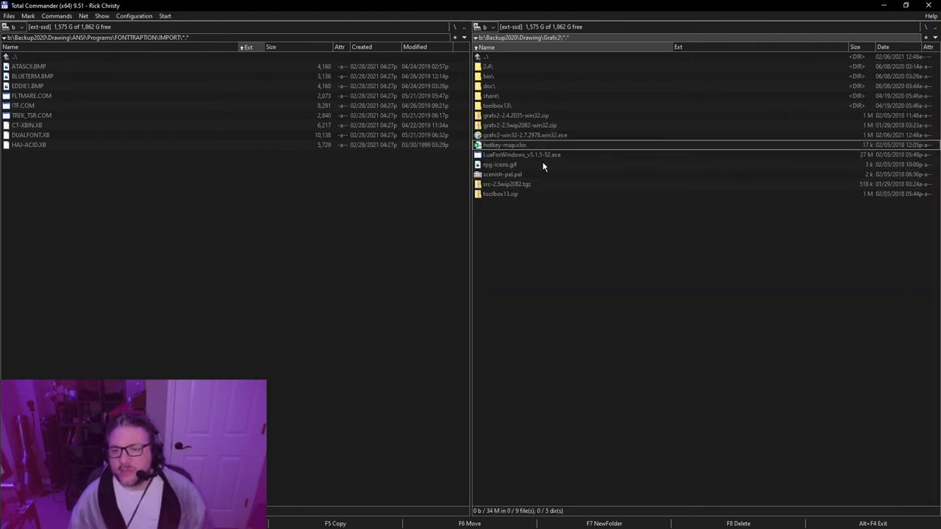
pyautogui.press('Home')
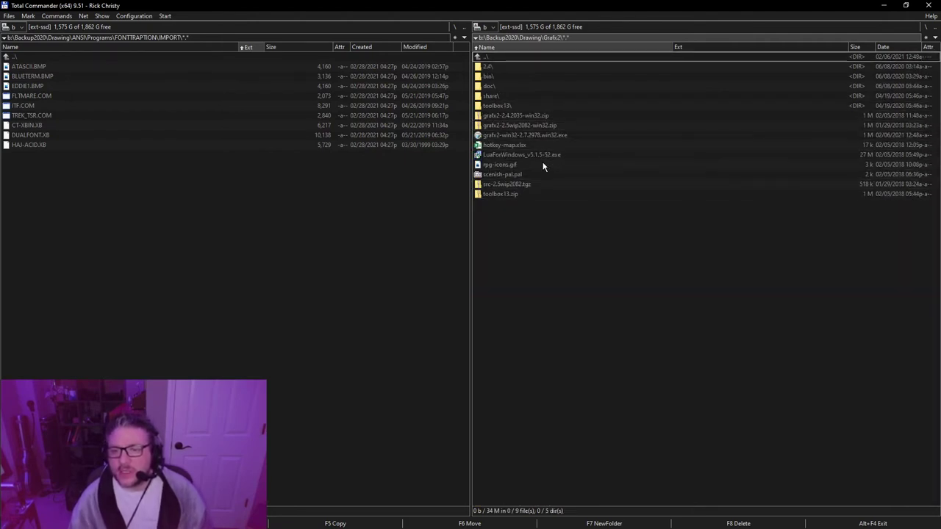
pyautogui.press('Down')
pyautogui.press('Return')
pyautogui.press('BackSpace')
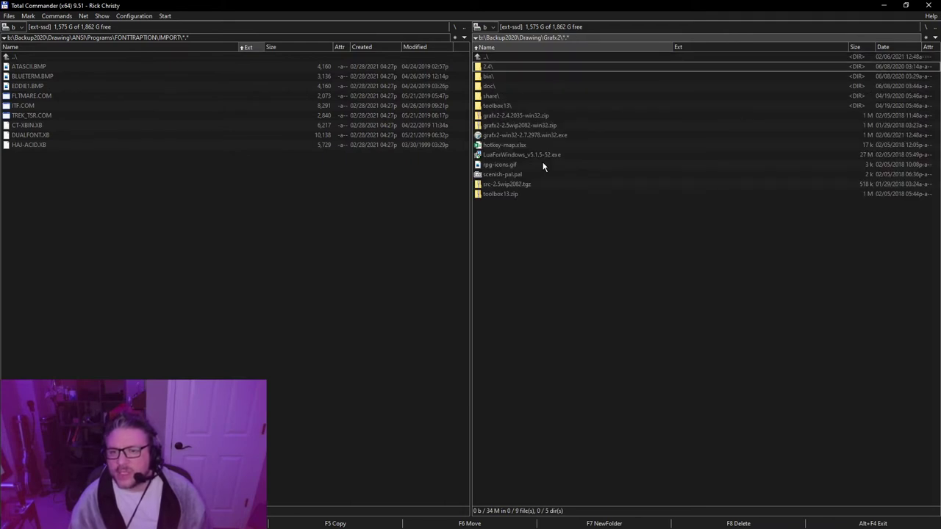
# Launch grafx2.exe from the bin subfolder, try to load a picture, and quit GrafX2
pyautogui.press('Down')
pyautogui.press('Return')
pyautogui.press('Down')
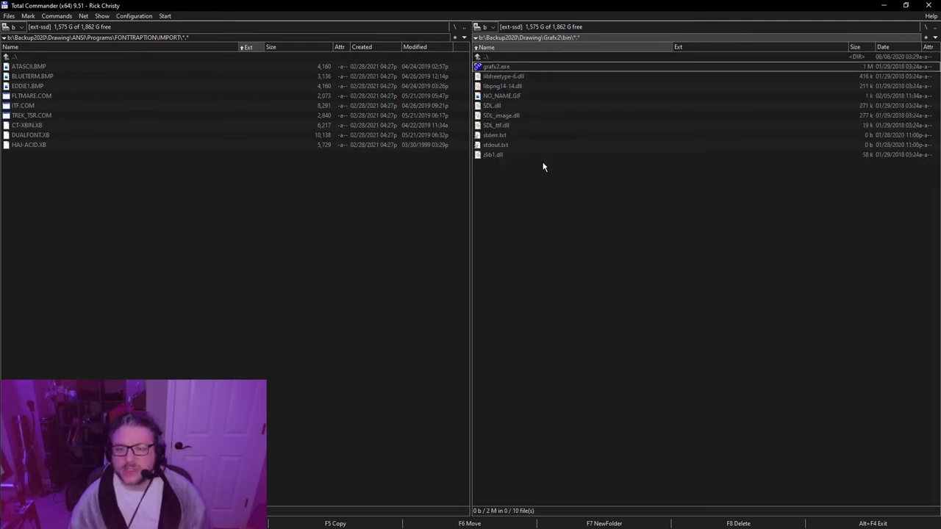
pyautogui.press('Return')
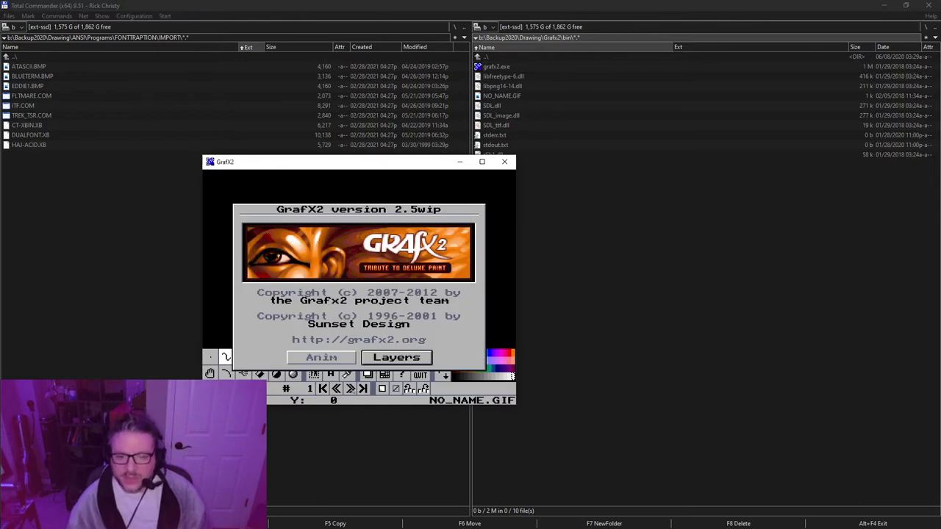
pyautogui.click(391, 359)
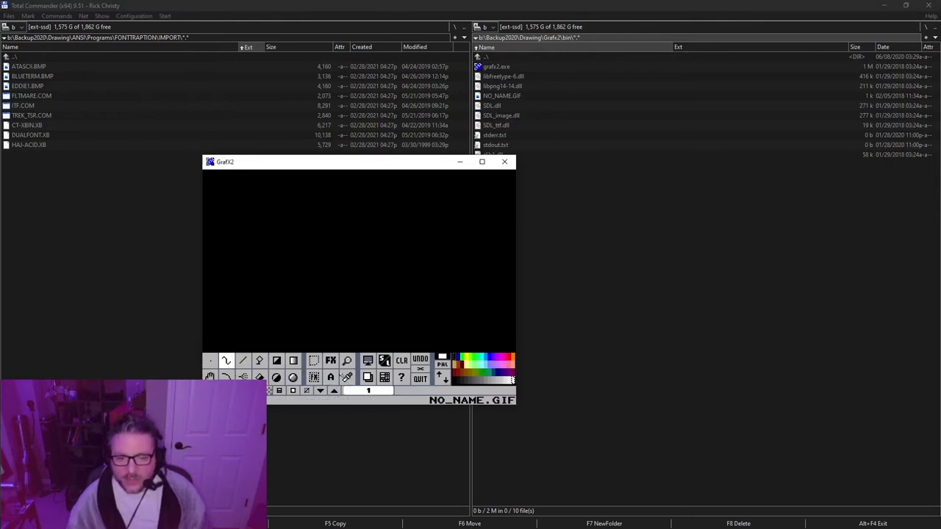
pyautogui.click(384, 359)
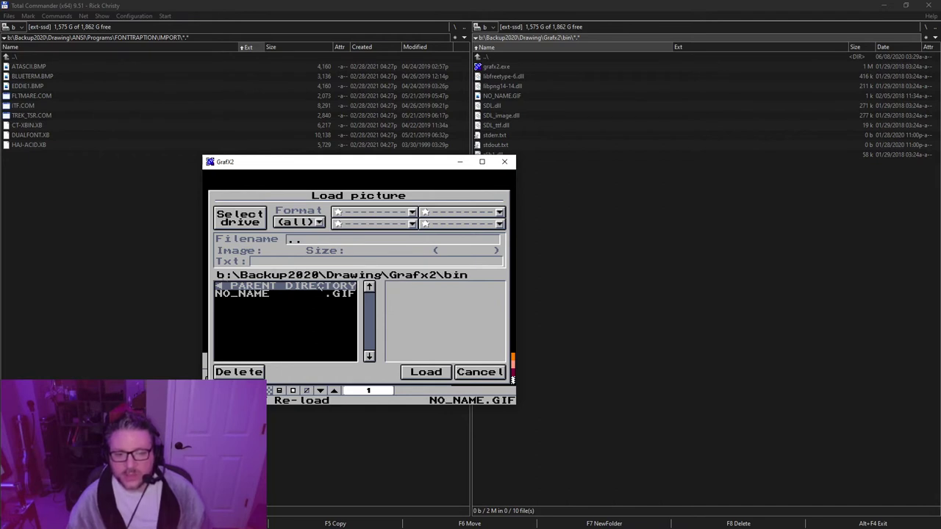
pyautogui.hotkey('alt', 'F4')
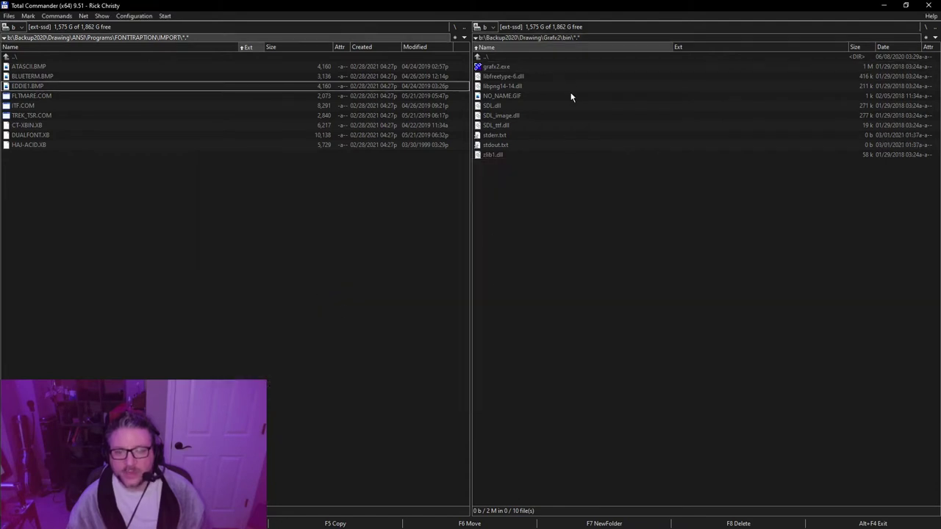
# Return to the Drawing folder and open its ASESprite subfolder
pyautogui.click(622, 272)
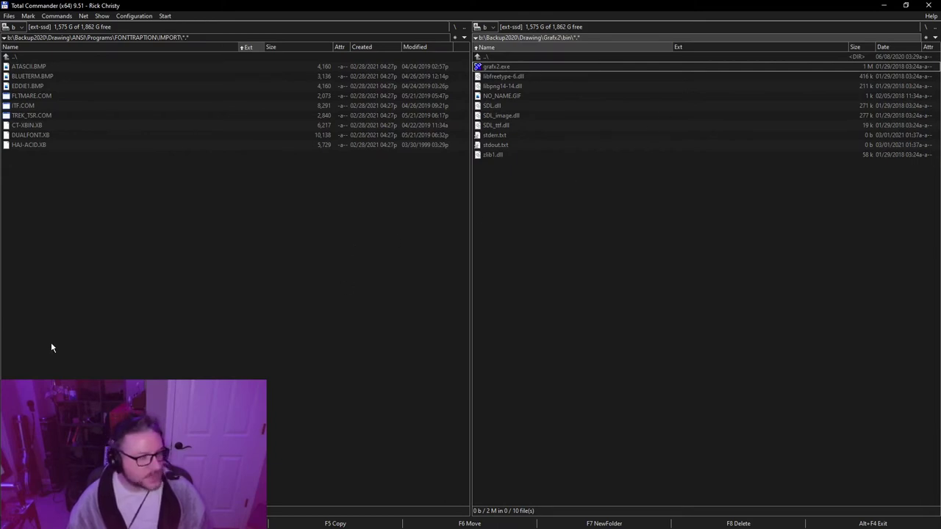
pyautogui.press('BackSpace')
pyautogui.press('BackSpace')
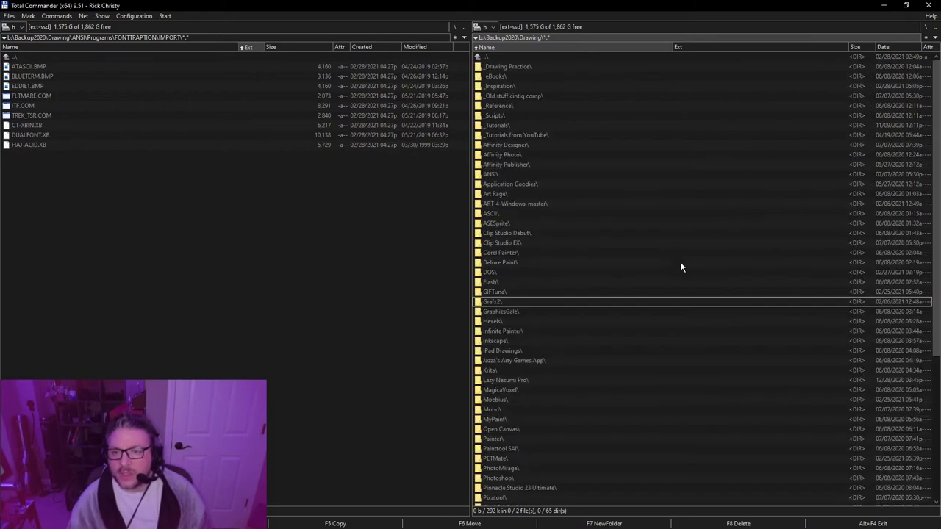
pyautogui.press('Home')
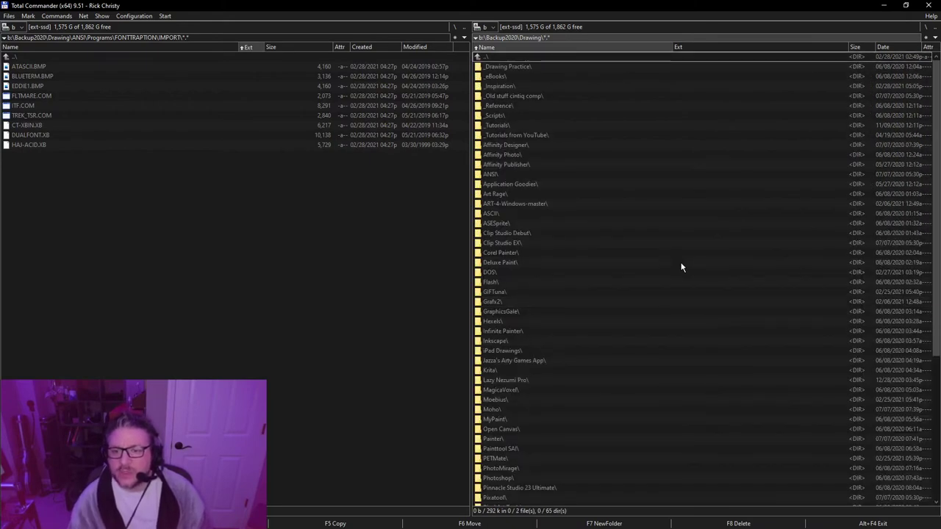
pyautogui.write('ase')
pyautogui.press('Return')
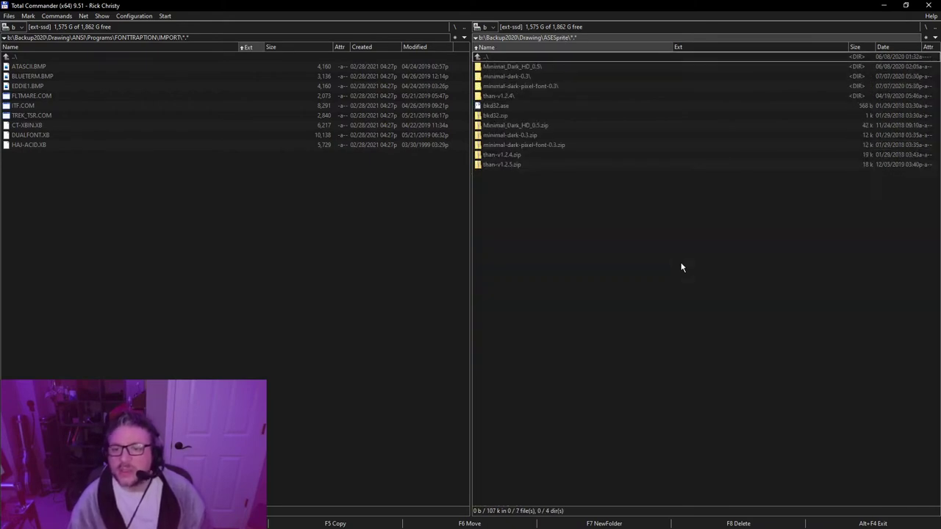
pyautogui.hotkey('alt', 'Tab')
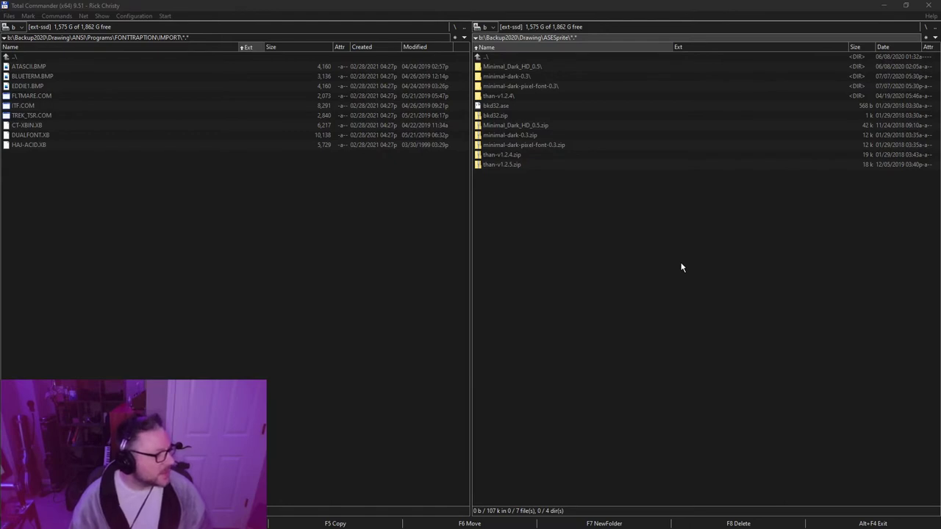
pyautogui.hotkey('alt', 'Tab')
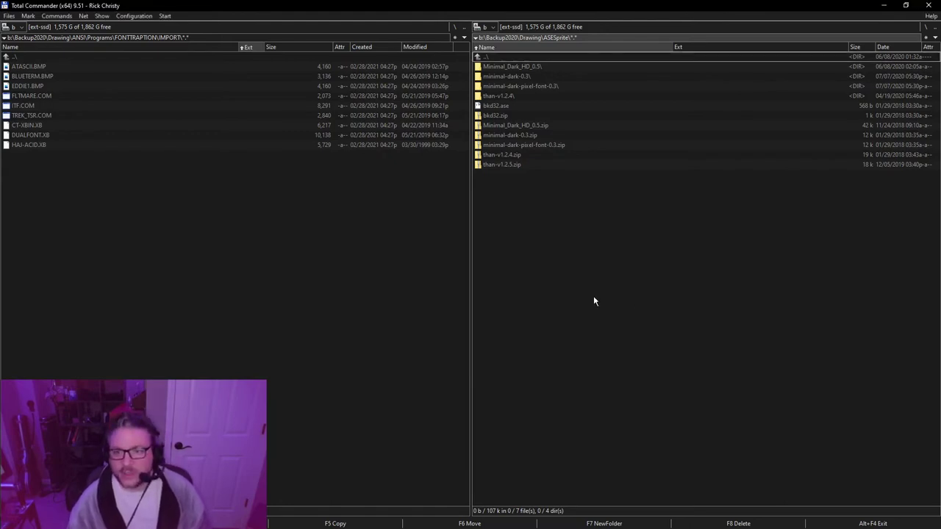
# Open the Start Menu shortcuts folder in one file panel and the OneDrive Desktop Art\PIXEL folder in the other
pyautogui.click(454, 38)
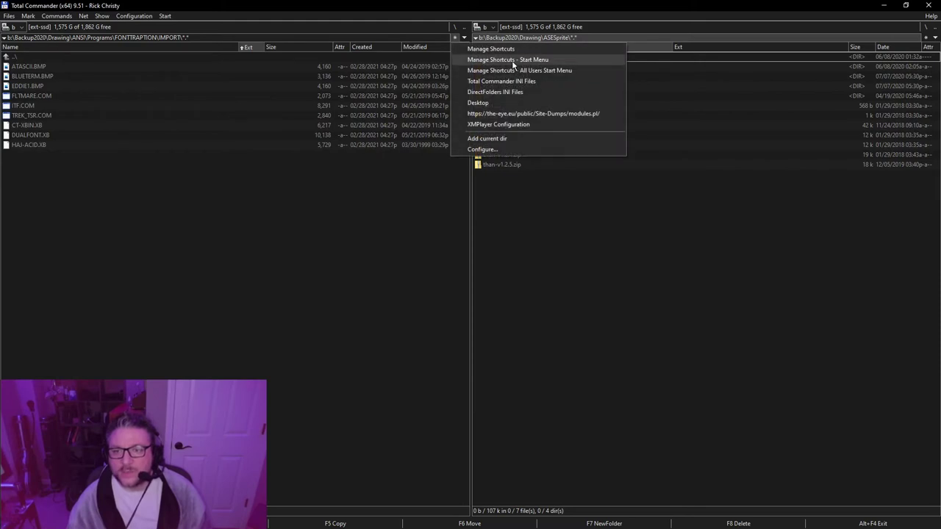
pyautogui.click(510, 67)
pyautogui.doubleClick(501, 76)
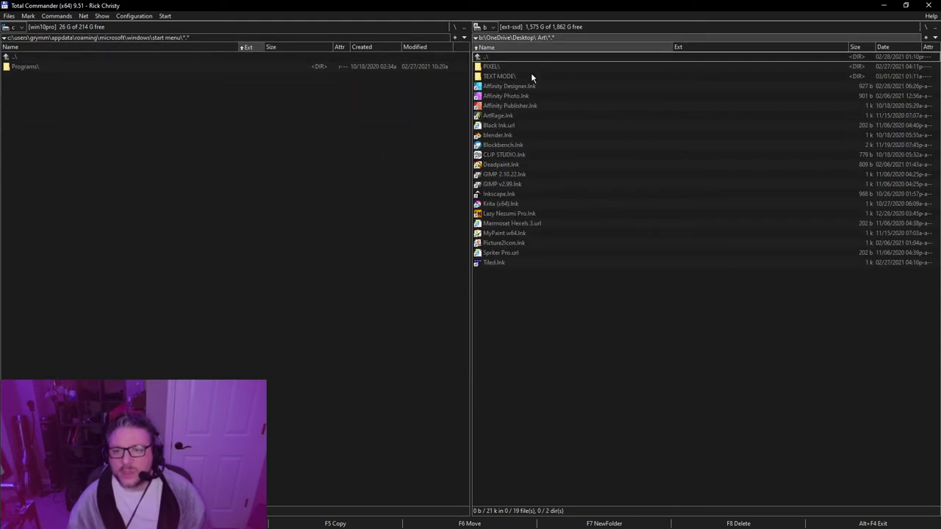
pyautogui.doubleClick(517, 67)
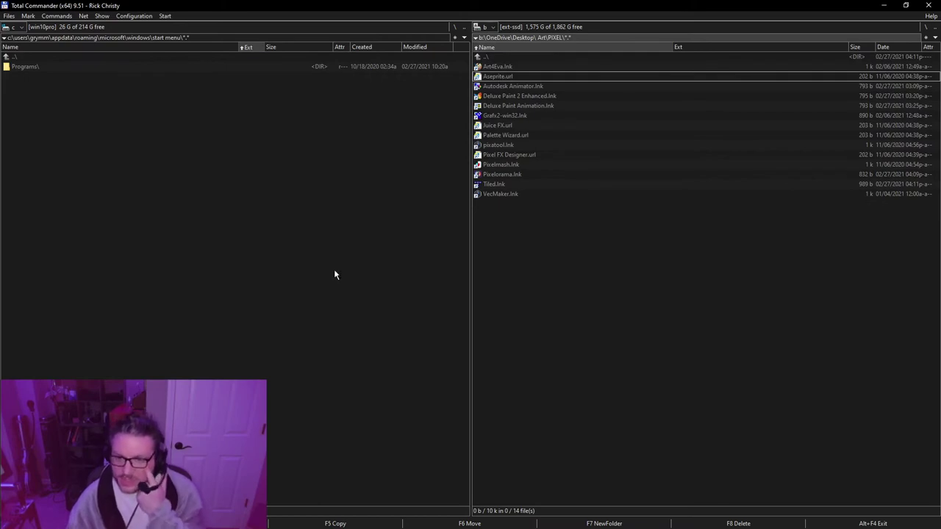
# Launch Aseprite from the PIXEL shortcuts folder, then switch back to Total Commander
pyautogui.press('Return')
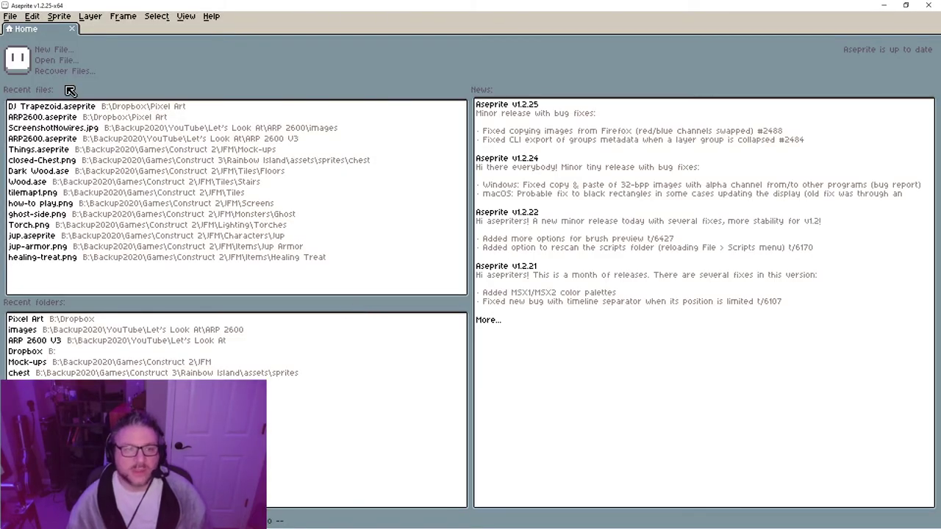
pyautogui.click(13, 18)
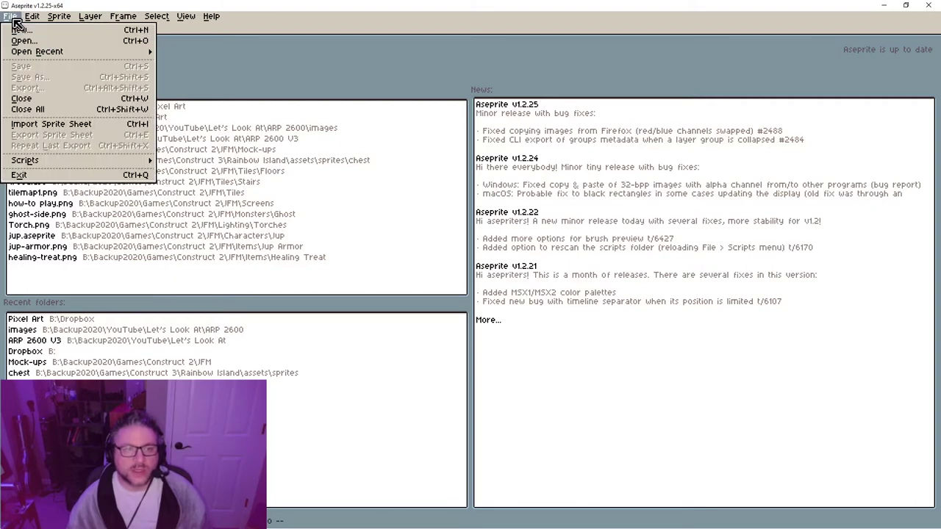
pyautogui.click(175, 5)
pyautogui.hotkey('alt', 'Tab')
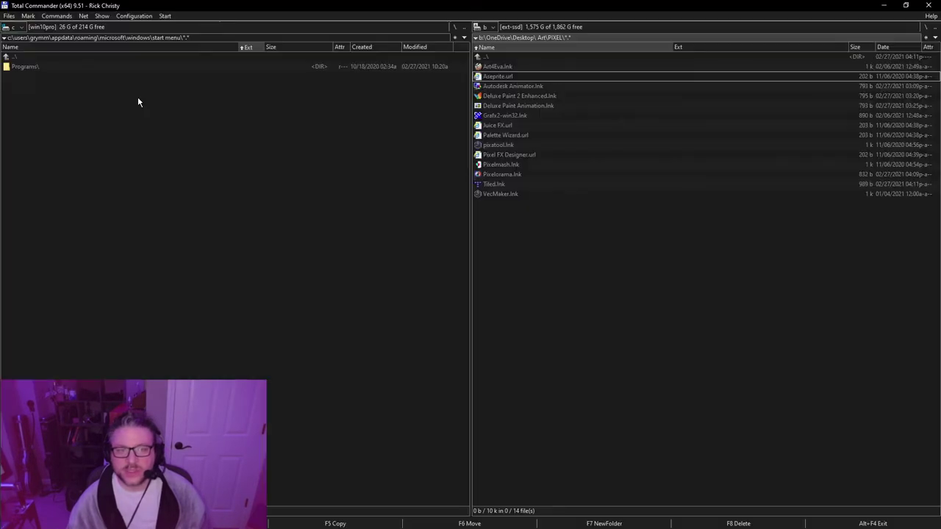
# Return to the FONTTRAPTION\IMPORT folder and open EDDIE1.BMP in Aseprite, showing the whole picture
pyautogui.click(155, 152)
pyautogui.hotkey('alt', 'Left')
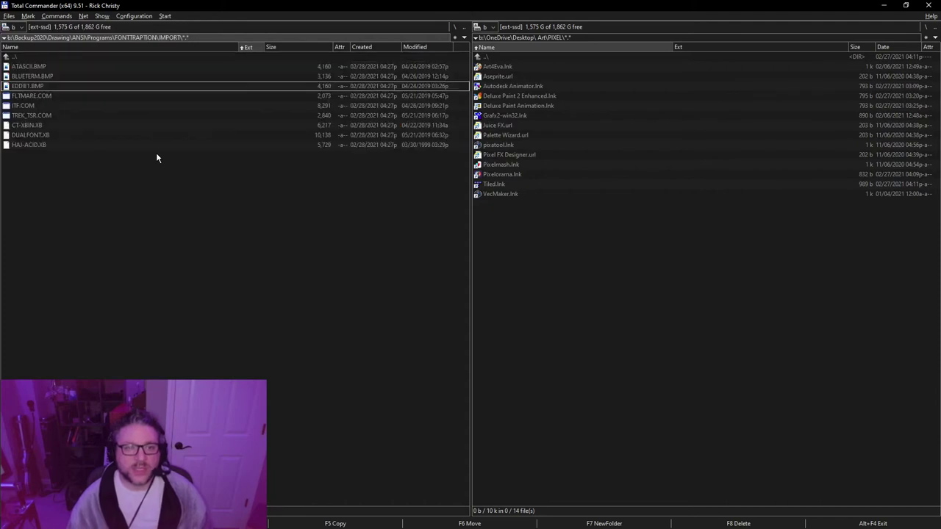
pyautogui.click(43, 86)
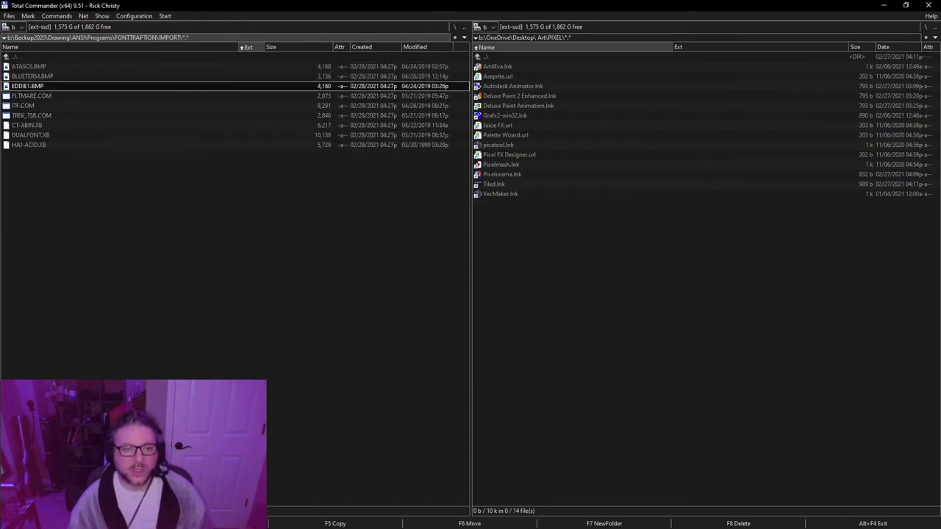
pyautogui.moveTo(6, 86); pyautogui.dragTo(369, 188)
pyautogui.hotkey('alt', 'Tab')
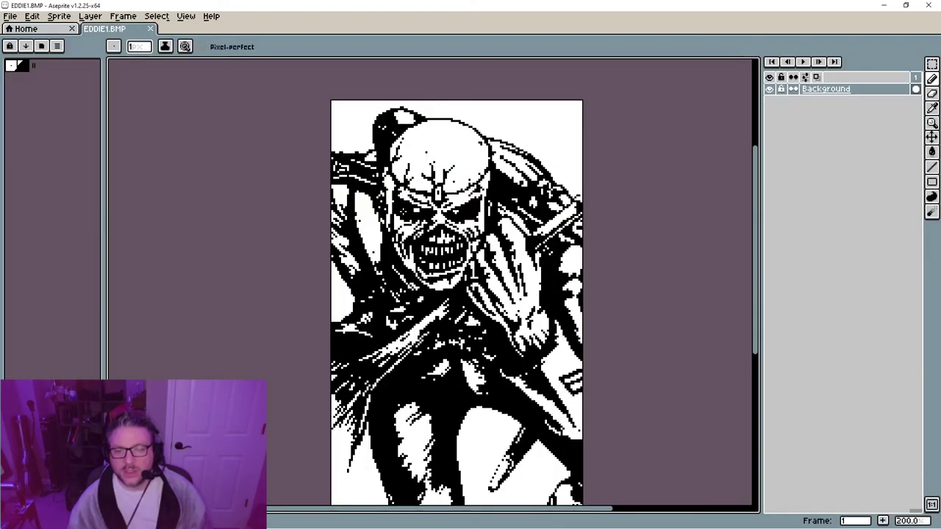
pyautogui.scroll(-2, 348, 216)
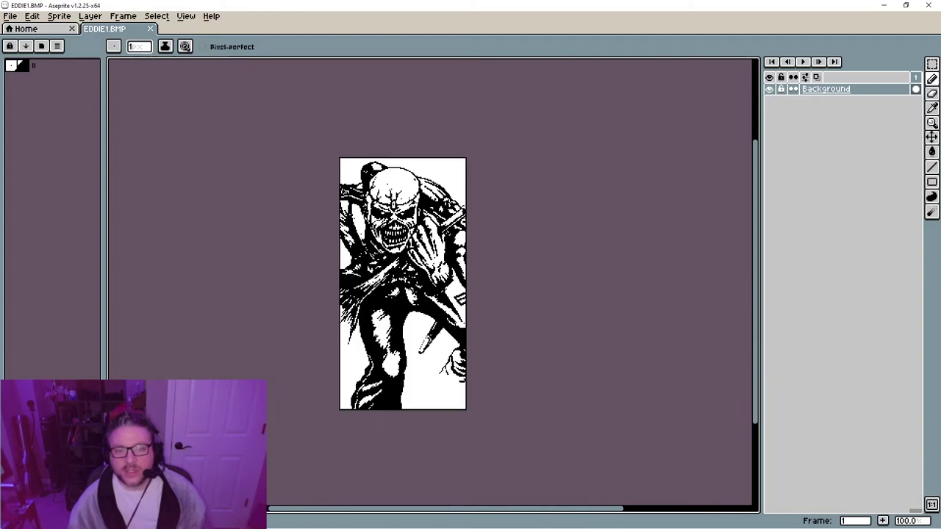
# Switch to Fontraption in DOSBox and examine character 071's pixel grid down to its last row
pyautogui.hotkey('alt', 'Tab')
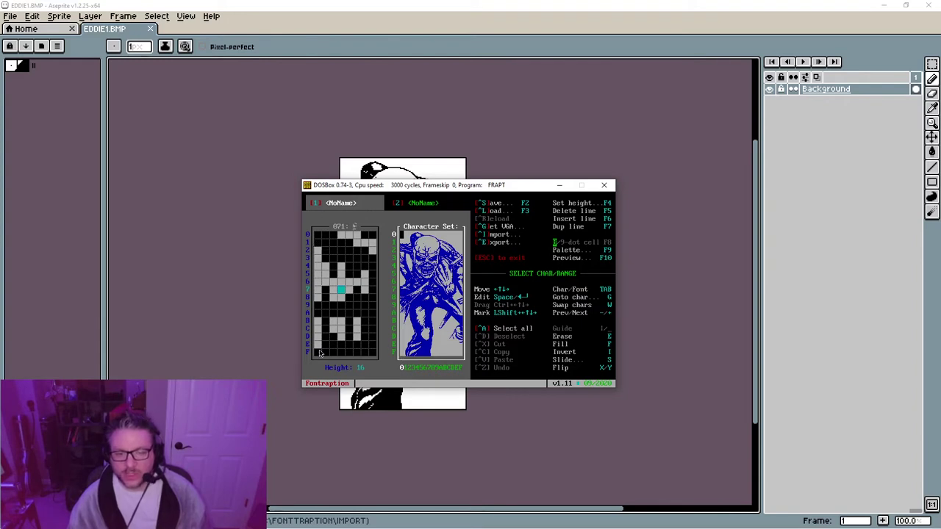
pyautogui.press('Tab')
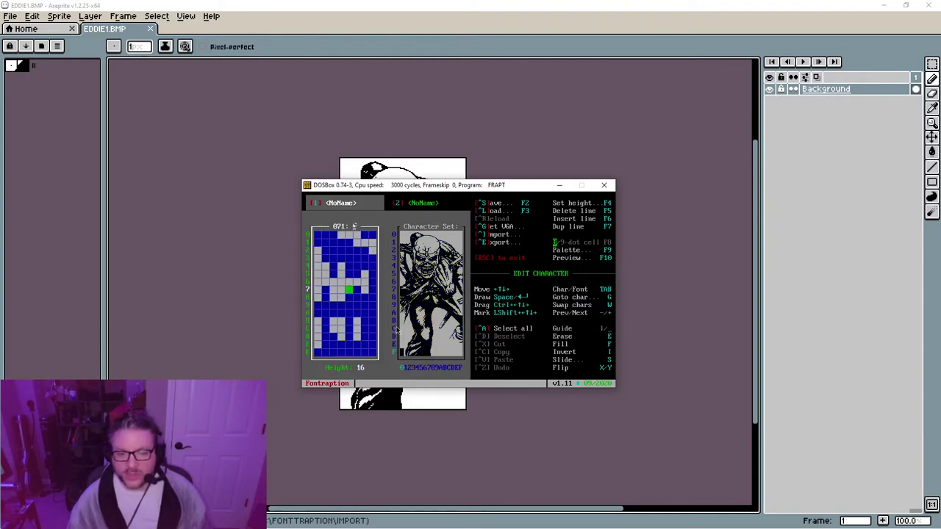
pyautogui.press('Down')
pyautogui.press('Down')
pyautogui.press('Down')
pyautogui.press('Down')
pyautogui.press('Down')
pyautogui.press('Down')
pyautogui.press('Down')
pyautogui.press('Down')
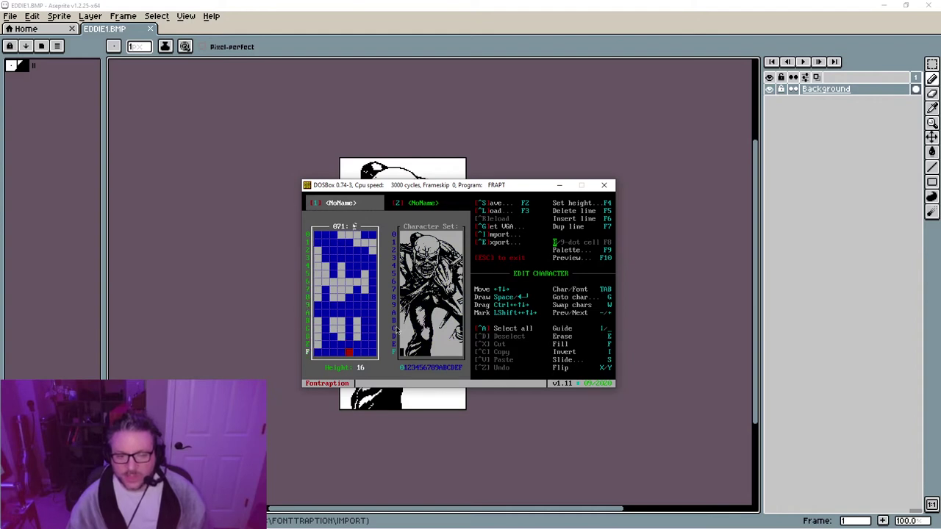
pyautogui.press('Right')
pyautogui.press('Right')
pyautogui.press('Right')
pyautogui.press('Left')
pyautogui.press('Left')
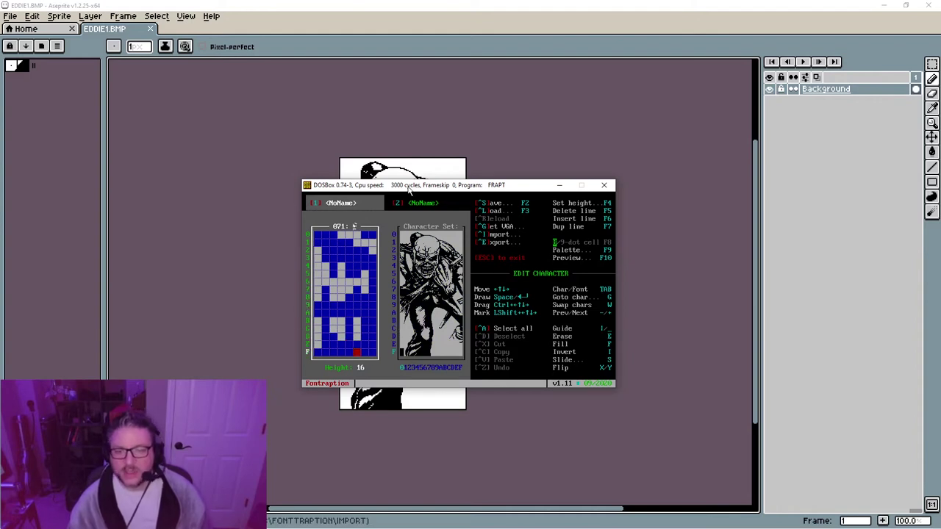
# Switch to Aseprite and set the grid width for EDDIE1.BMP to 8
pyautogui.click(345, 26)
pyautogui.click(41, 15)
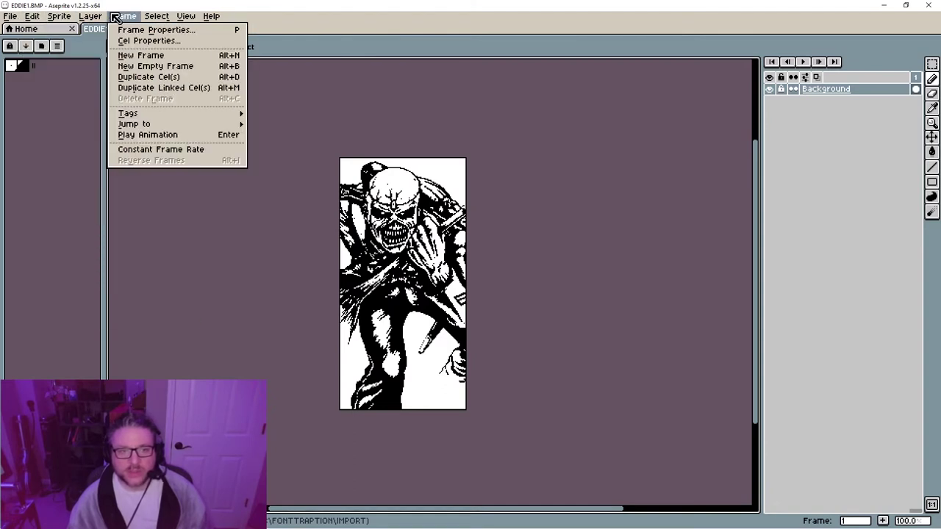
pyautogui.moveTo(190, 16)
pyautogui.moveTo(246, 73)
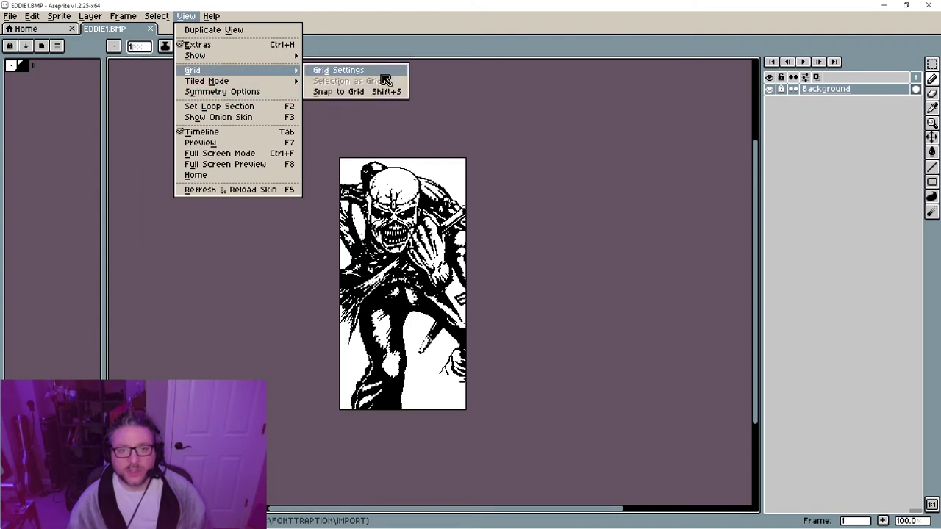
pyautogui.click(381, 74)
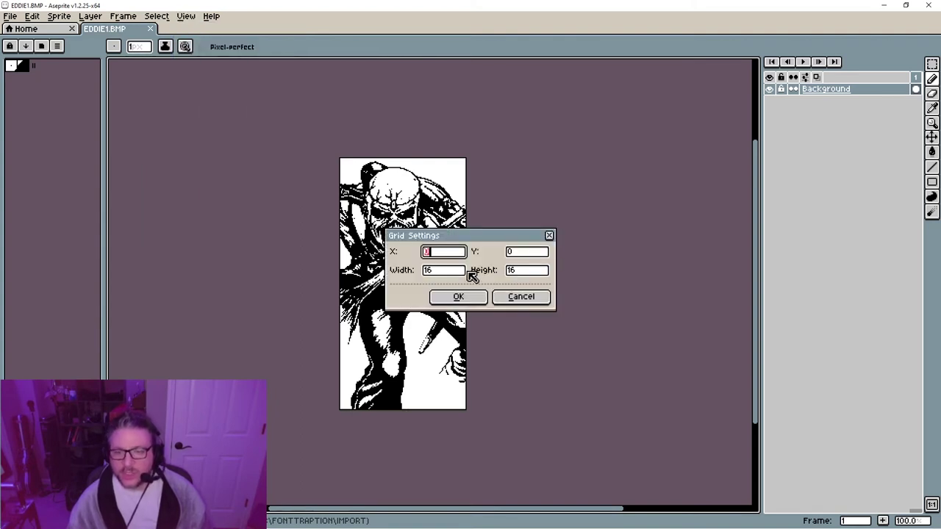
pyautogui.press('Tab')
pyautogui.press('Tab')
pyautogui.write('8')
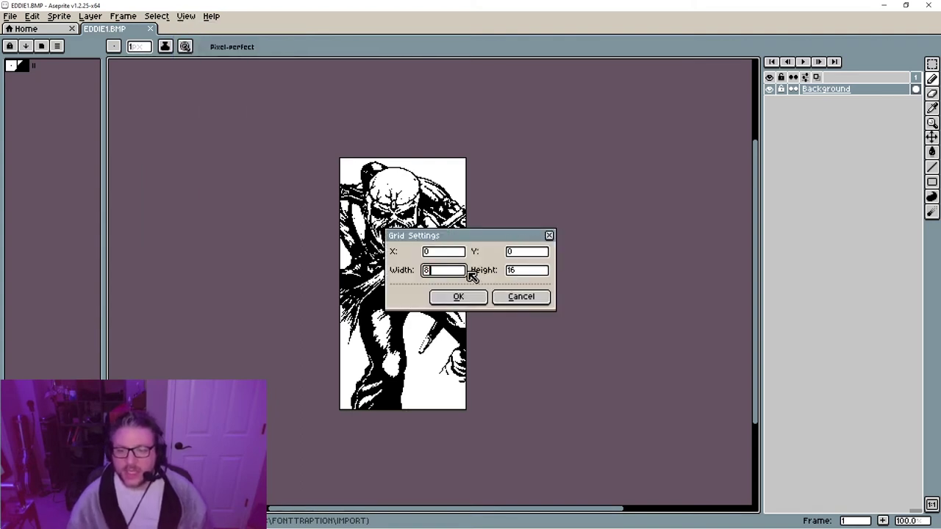
pyautogui.press('Tab')
pyautogui.click(458, 297)
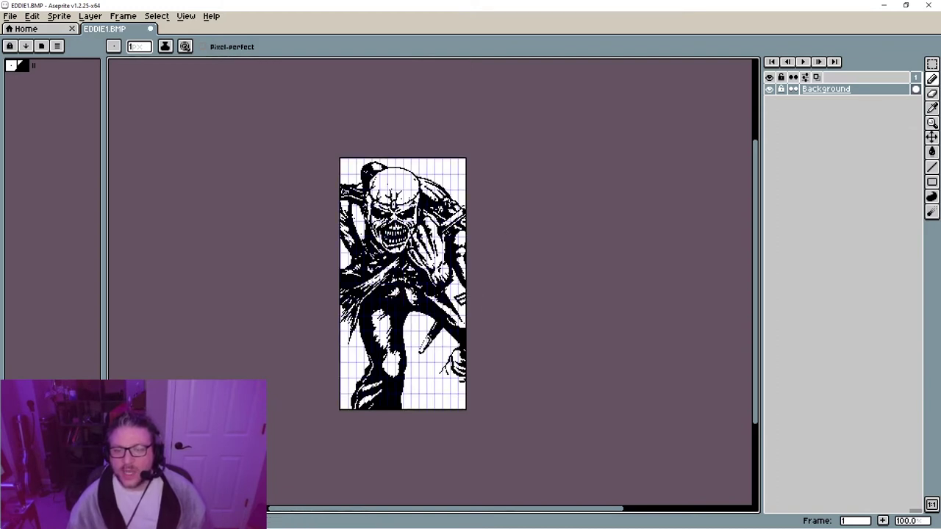
# Enlarge EDDIE1.BMP to 200% in Aseprite and place the Fontraption window beside the picture for comparison
pyautogui.scroll(1, 433, 208)
pyautogui.press('space')
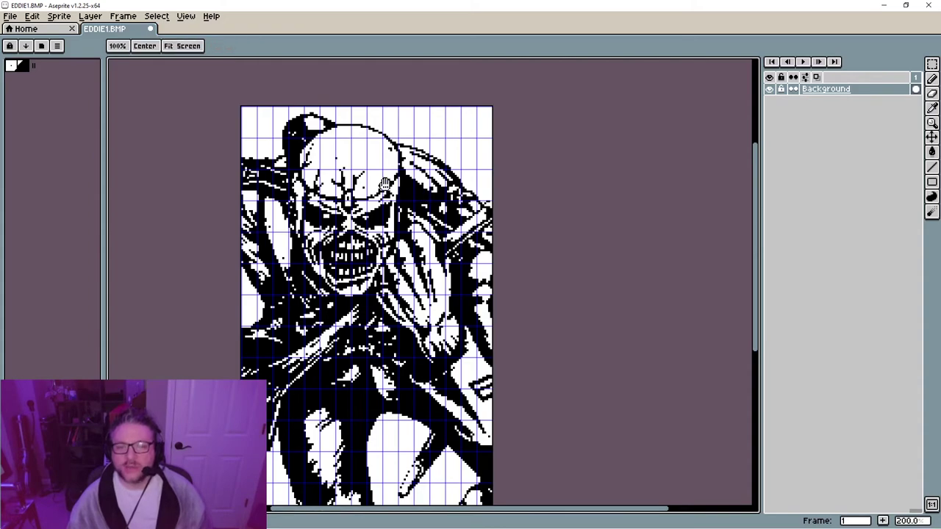
pyautogui.moveTo(337, 170); pyautogui.dragTo(205, 125)
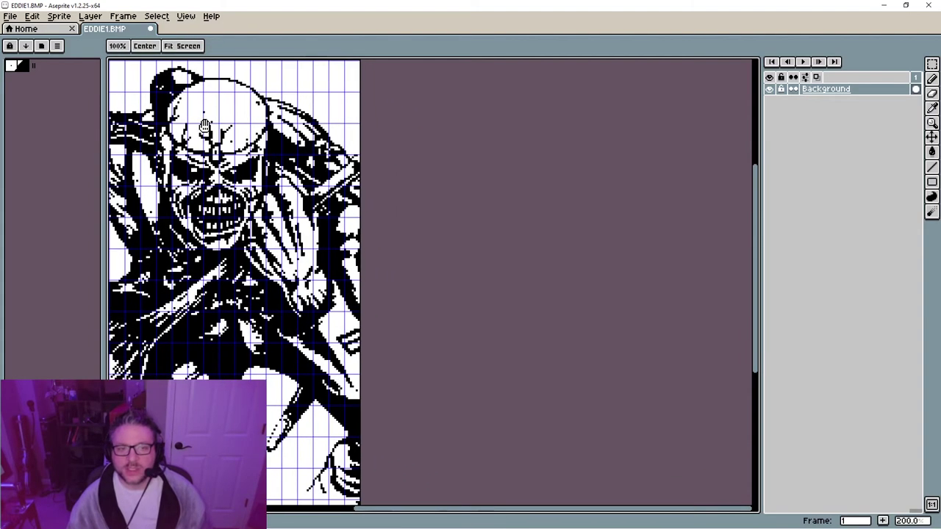
pyautogui.hotkey('alt', 'Tab')
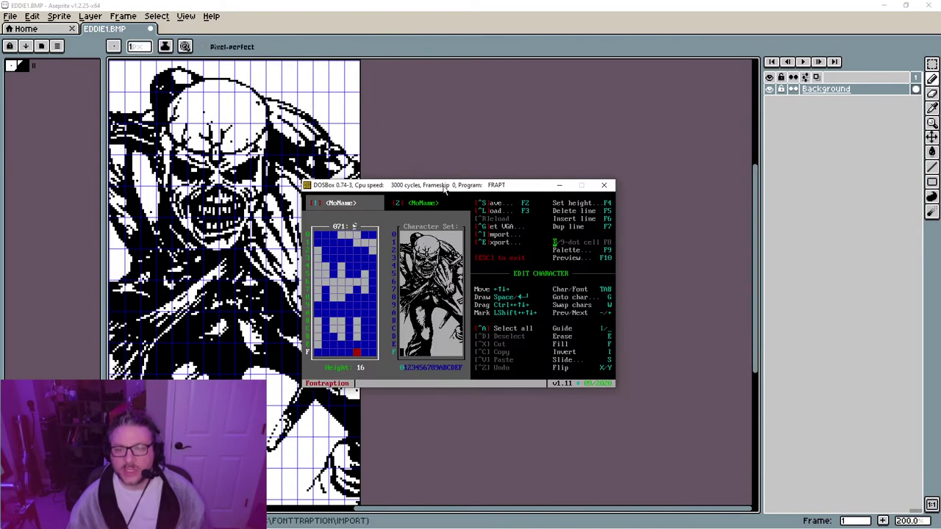
pyautogui.moveTo(445, 190); pyautogui.dragTo(508, 73)
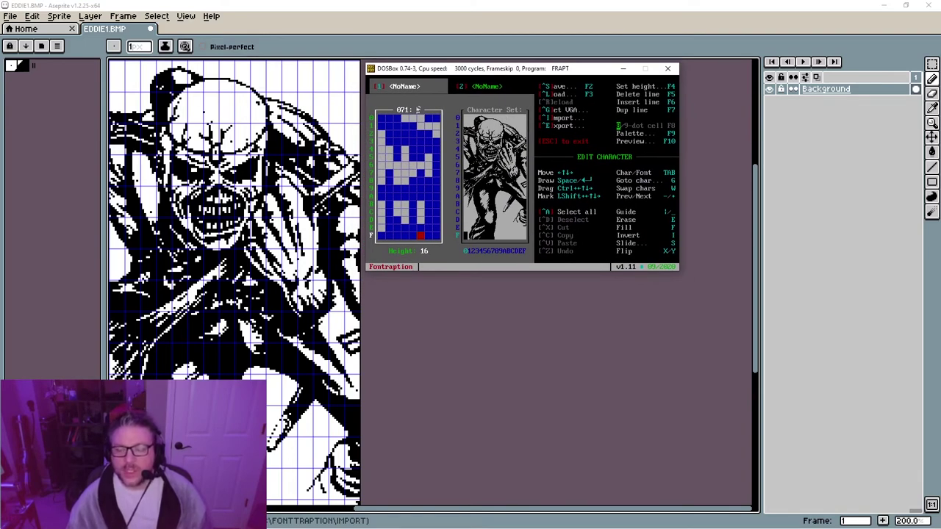
# Move the pixel cursor up through character 071 in Fontraption to row 9 to examine its rows
pyautogui.press('Tab')
pyautogui.press('Tab')
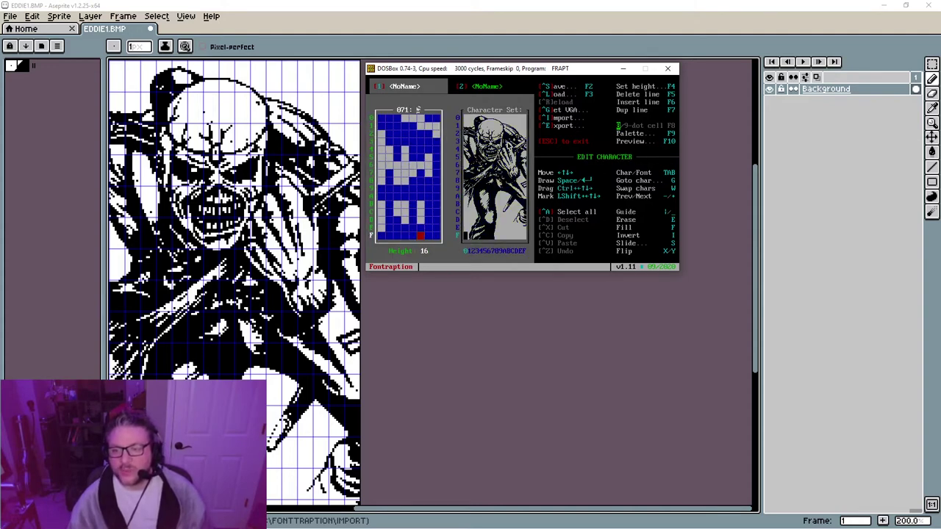
pyautogui.press('Up')
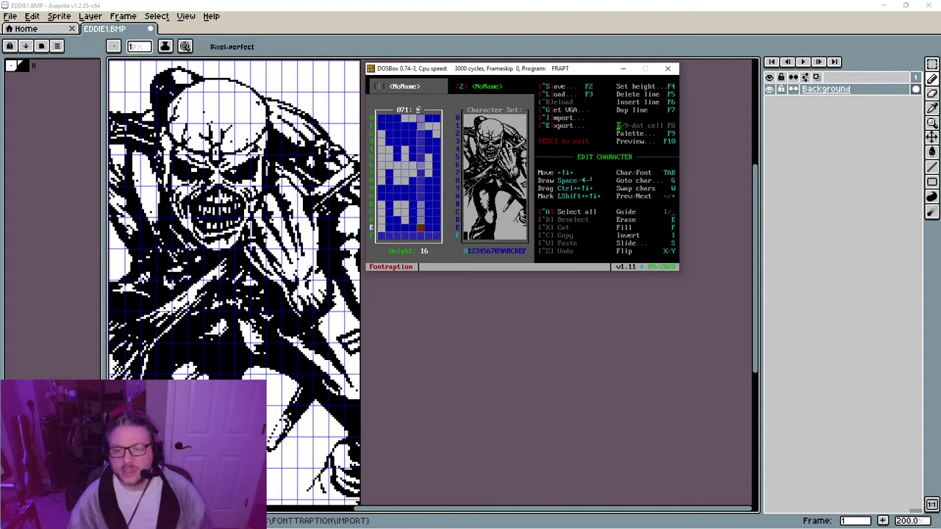
pyautogui.press('Up')
pyautogui.press('Up')
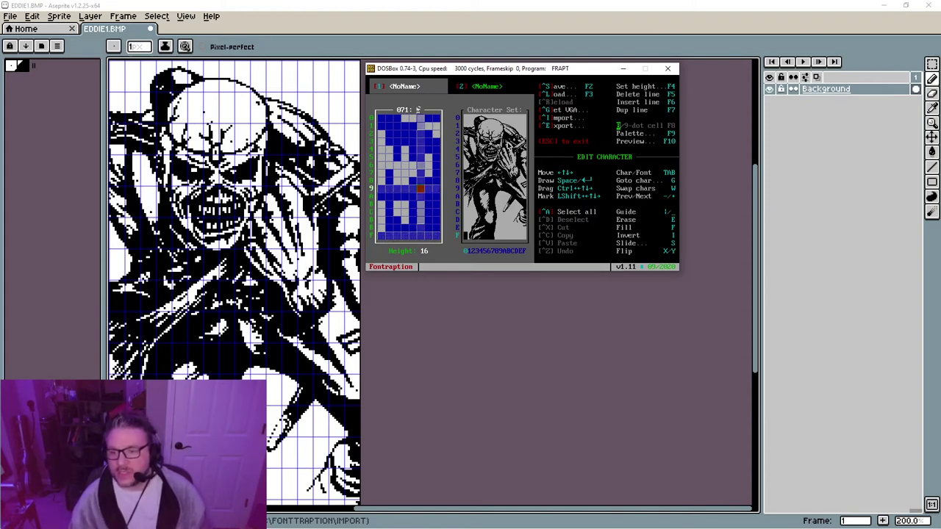
# Advance to character 072 and follow its pixel rows down to row F
pyautogui.press('+')
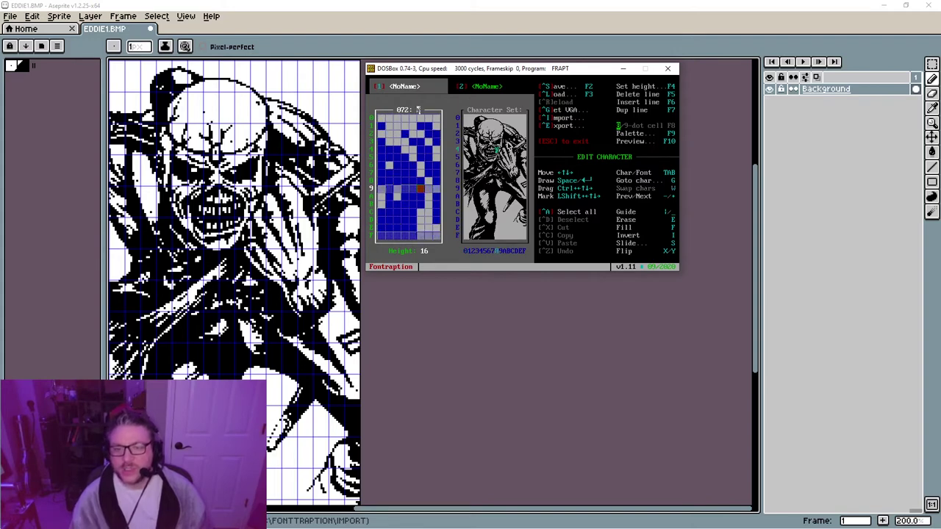
pyautogui.press('Left')
pyautogui.press('Down')
pyautogui.press('Down')
pyautogui.press('Down')
pyautogui.press('Down')
pyautogui.press('Down')
pyautogui.press('Down')
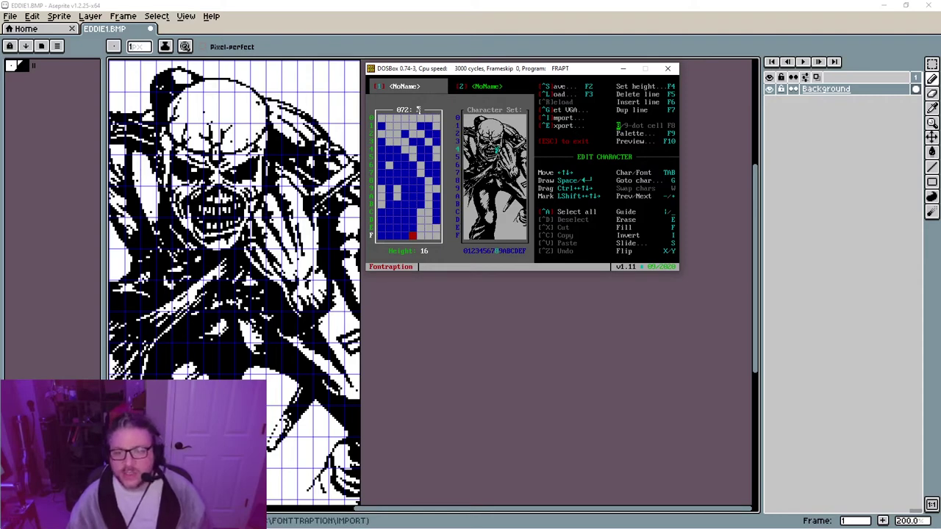
# Switch to the character set and move the selection back and forth along row 4 to examine its cells
pyautogui.press('Tab')
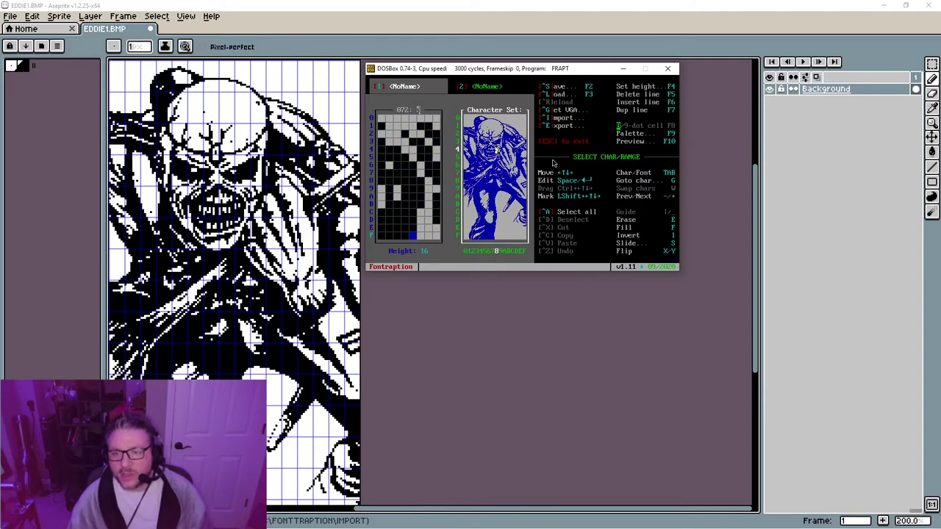
pyautogui.press('Left')
pyautogui.press('Left')
pyautogui.press('Left')
pyautogui.press('Left')
pyautogui.press('Left')
pyautogui.press('Left')
pyautogui.press('Left')
pyautogui.press('Right')
pyautogui.press('Right')
pyautogui.press('Right')
pyautogui.press('Right')
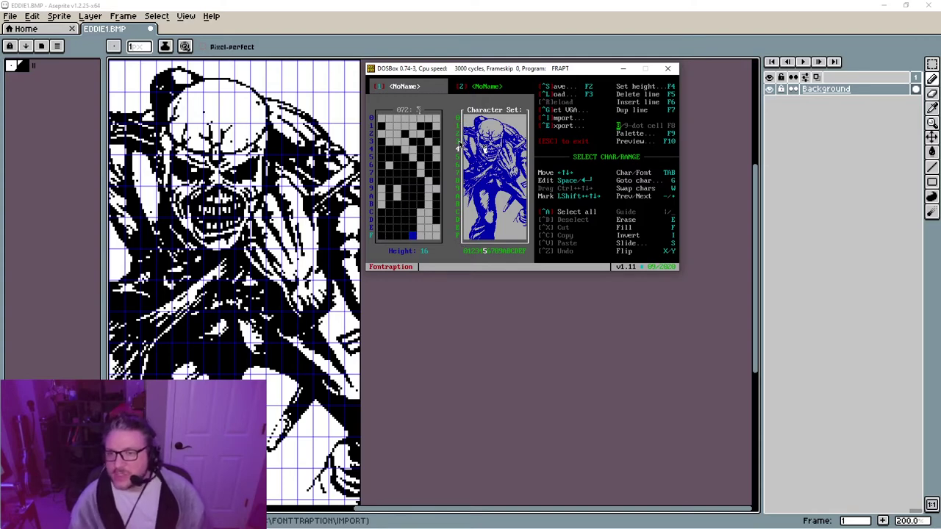
# Cycle through Fontraption's color palettes and apply palette 17, Impulsive
pyautogui.press('F9')
pyautogui.press('Down')
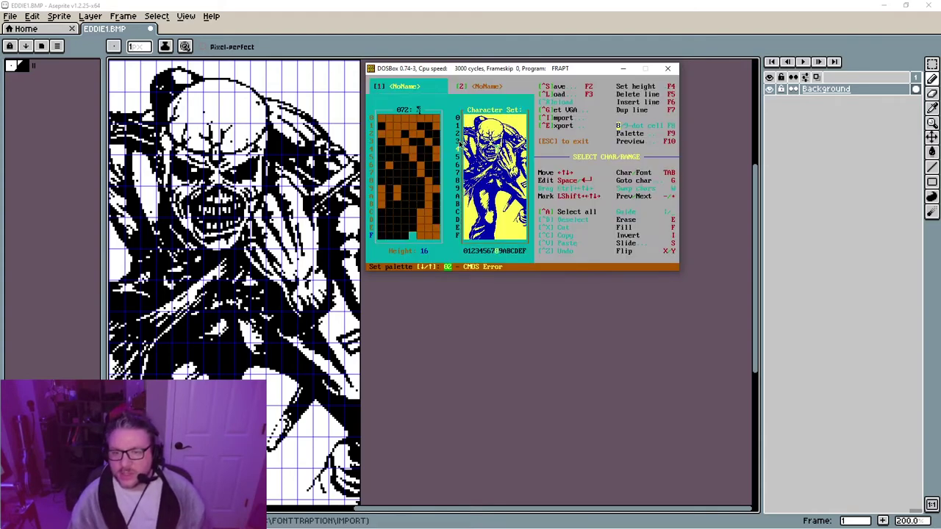
pyautogui.press('Down')
pyautogui.press('Down')
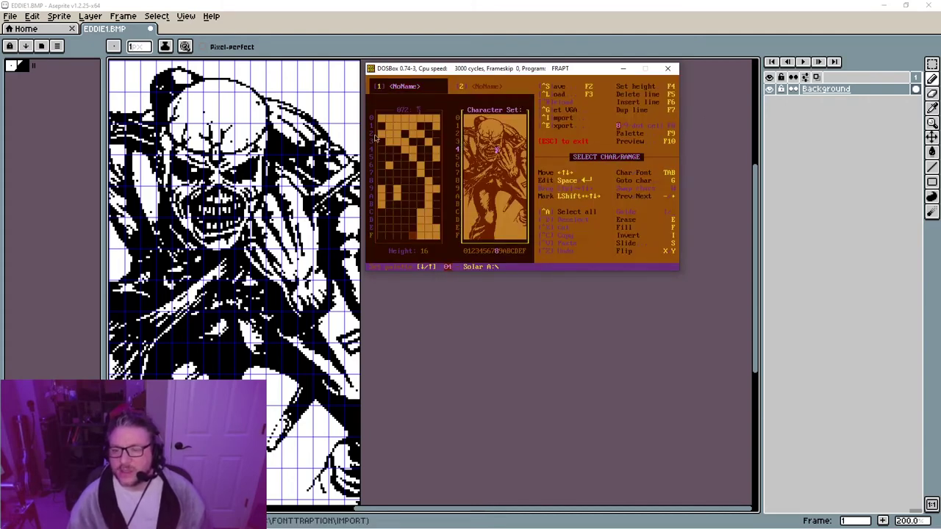
pyautogui.press('Down')
pyautogui.press('Down')
pyautogui.press('Down')
pyautogui.press('Down')
pyautogui.press('Down')
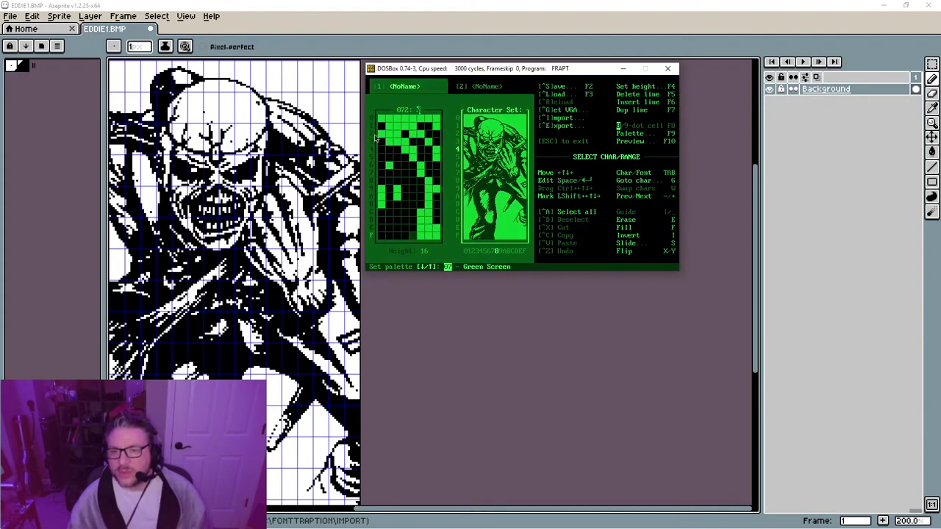
pyautogui.press('Down')
pyautogui.press('Down')
pyautogui.press('Down')
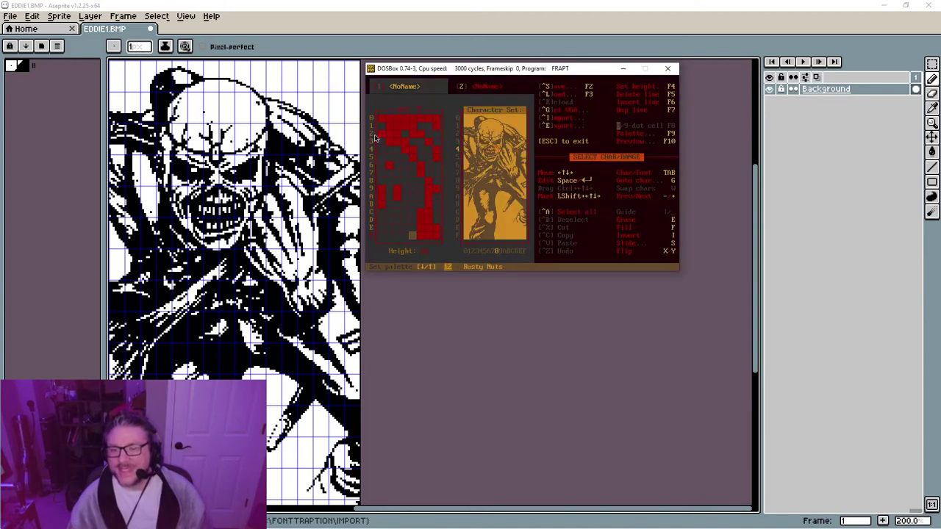
pyautogui.press('Down')
pyautogui.press('Down')
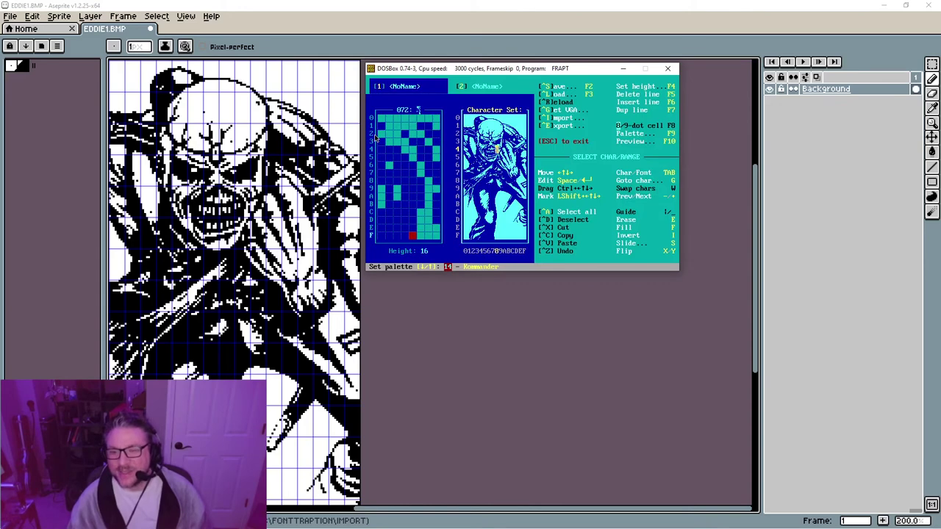
pyautogui.press('Down')
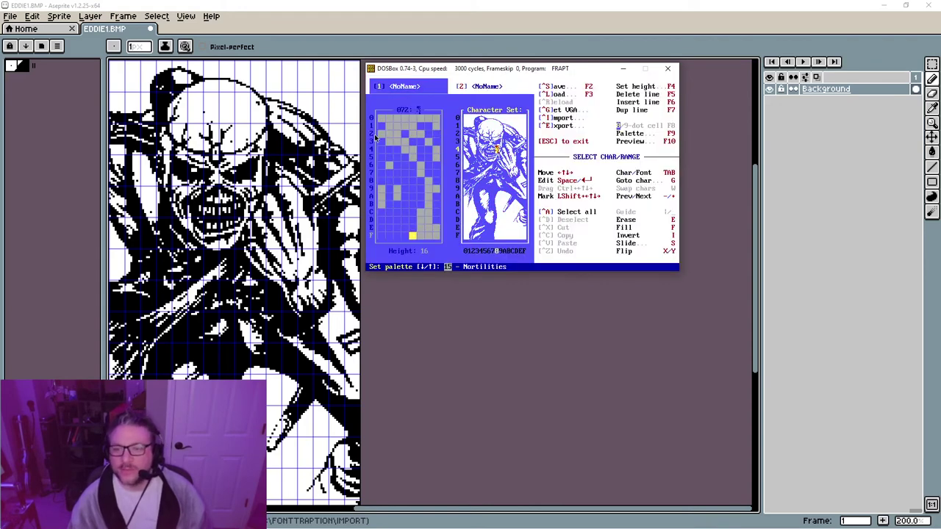
pyautogui.press('Down')
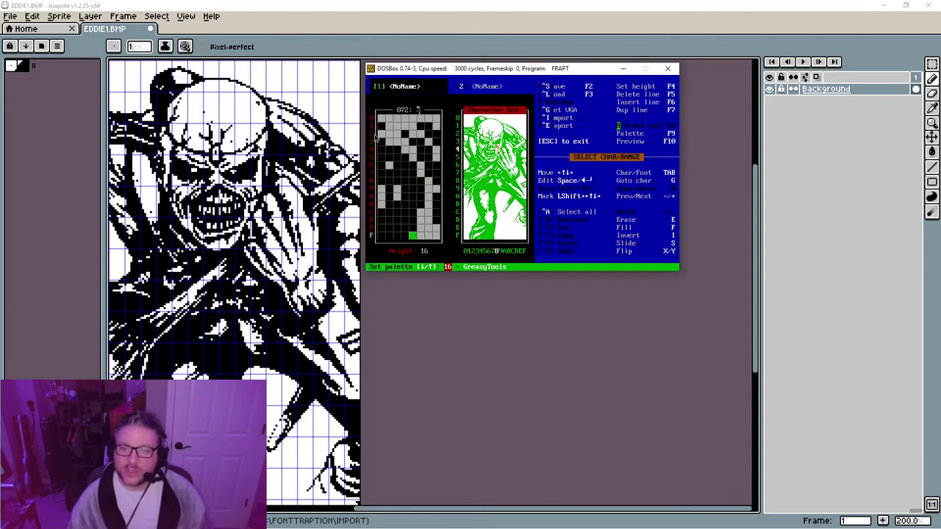
pyautogui.press('Down')
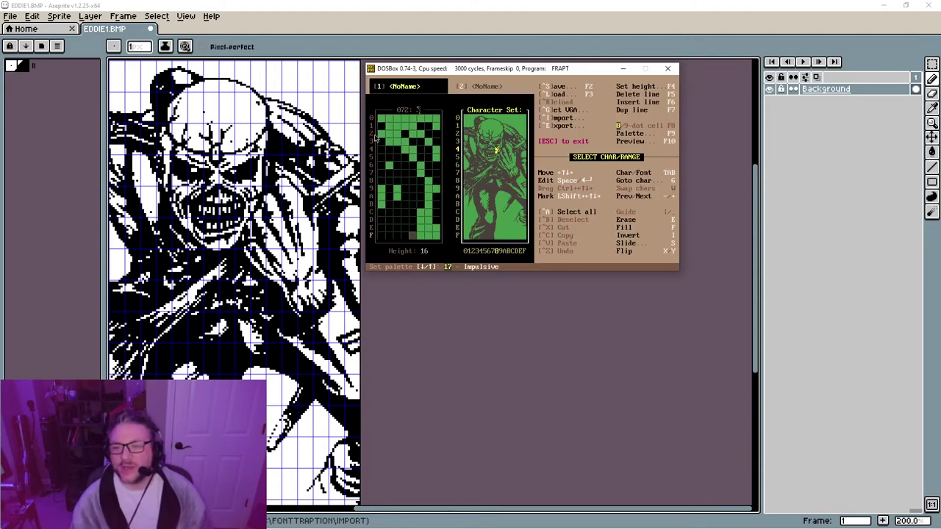
pyautogui.press('Return')
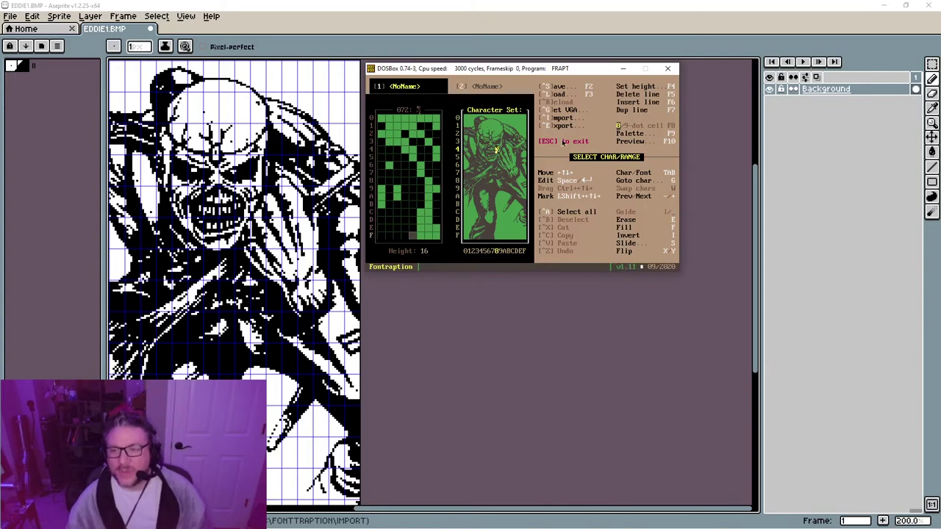
# Change Fontraption's color palette to 13, Boreland
pyautogui.press('F9')
pyautogui.press('Up')
pyautogui.press('Up')
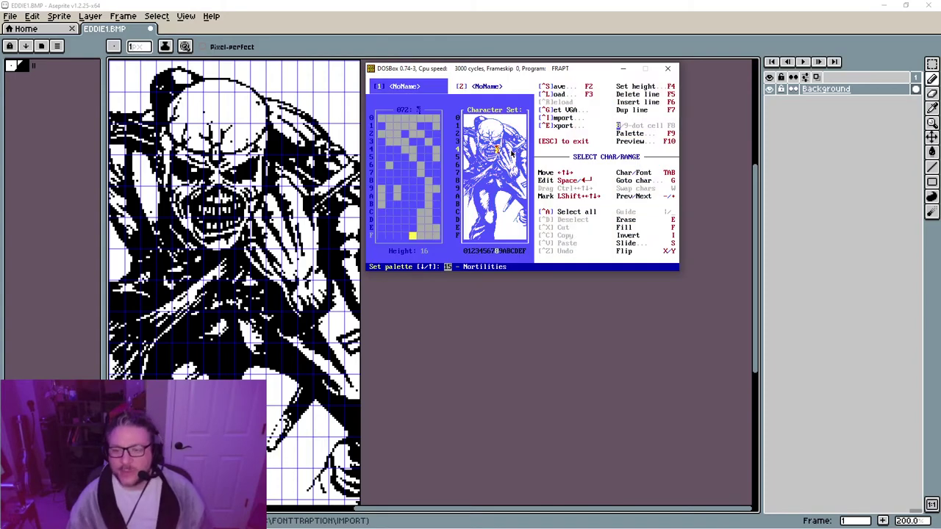
pyautogui.press('Up')
pyautogui.press('Down')
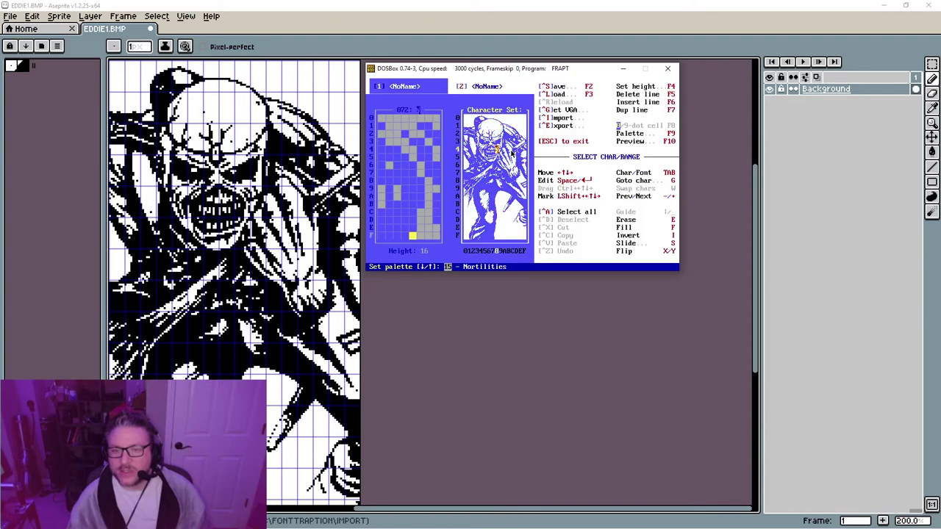
pyautogui.press('Up')
pyautogui.press('Up')
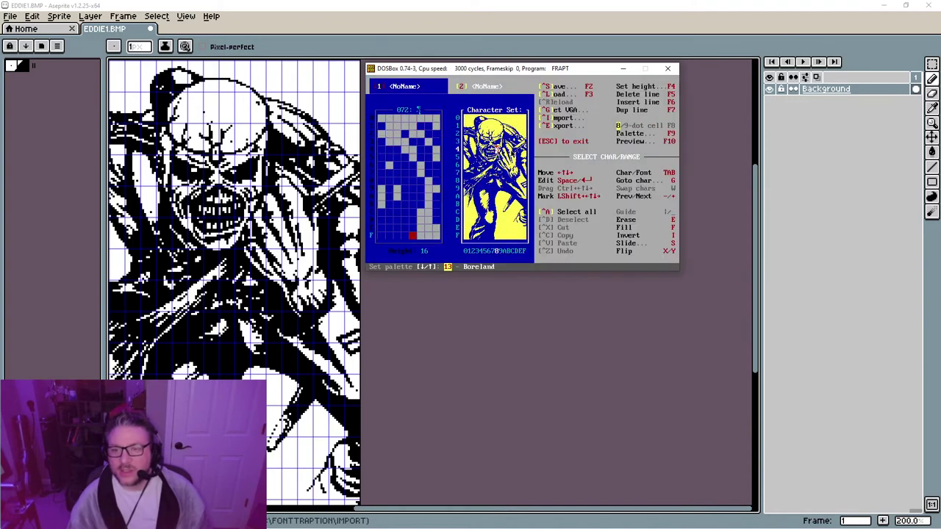
pyautogui.press('Return')
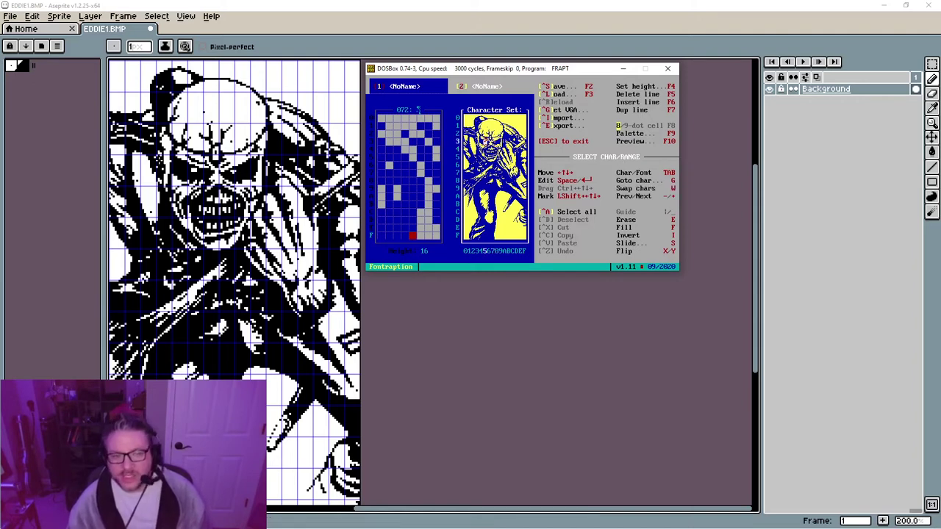
# Switch to Aseprite and check the color mode conversion options for EDDIE1.BMP without converting it
pyautogui.click(256, 30)
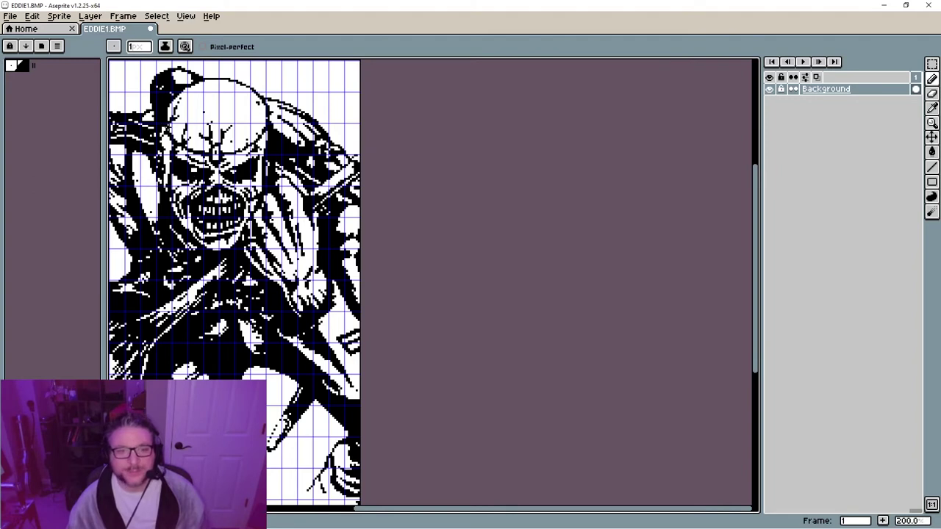
pyautogui.click(11, 68)
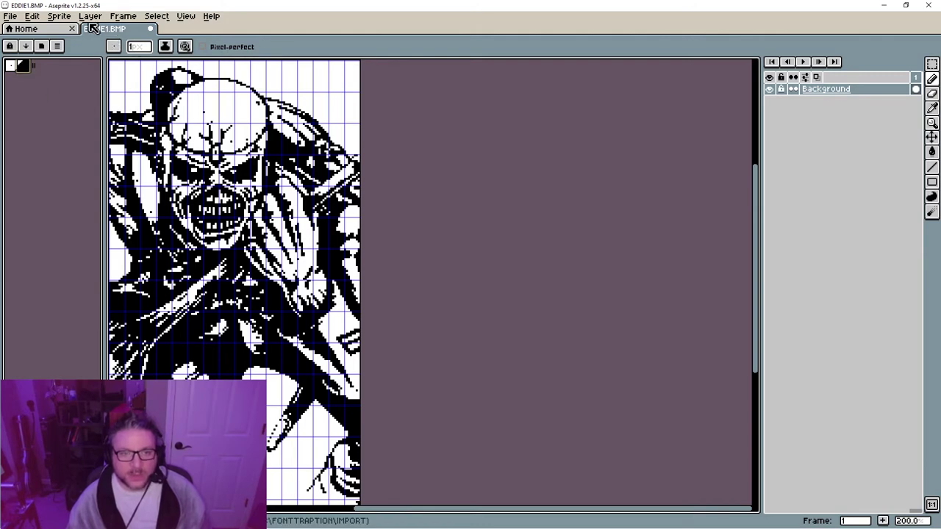
pyautogui.click(59, 16)
pyautogui.moveTo(70, 40)
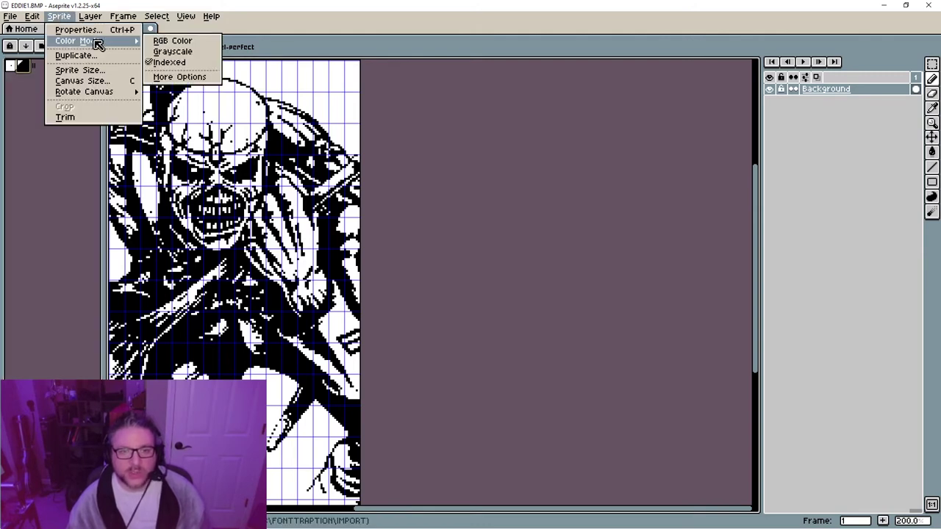
pyautogui.click(179, 77)
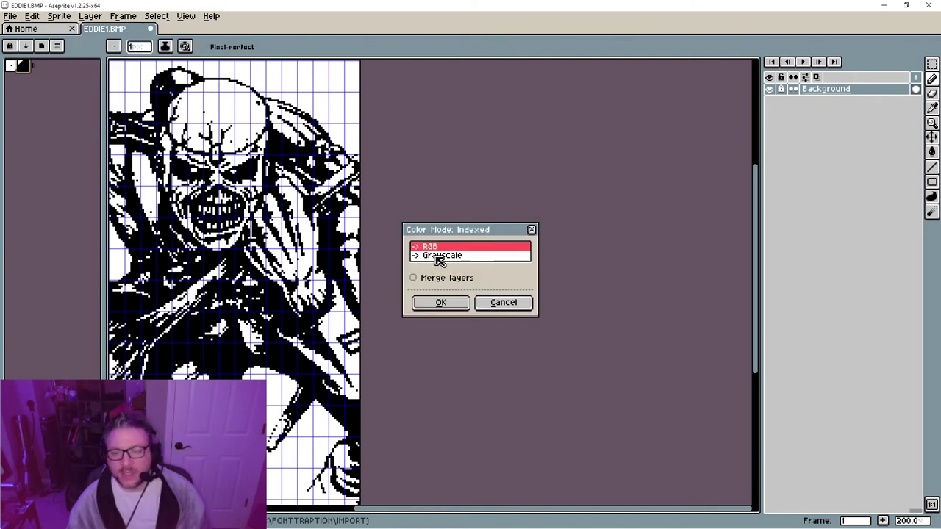
pyautogui.click(520, 302)
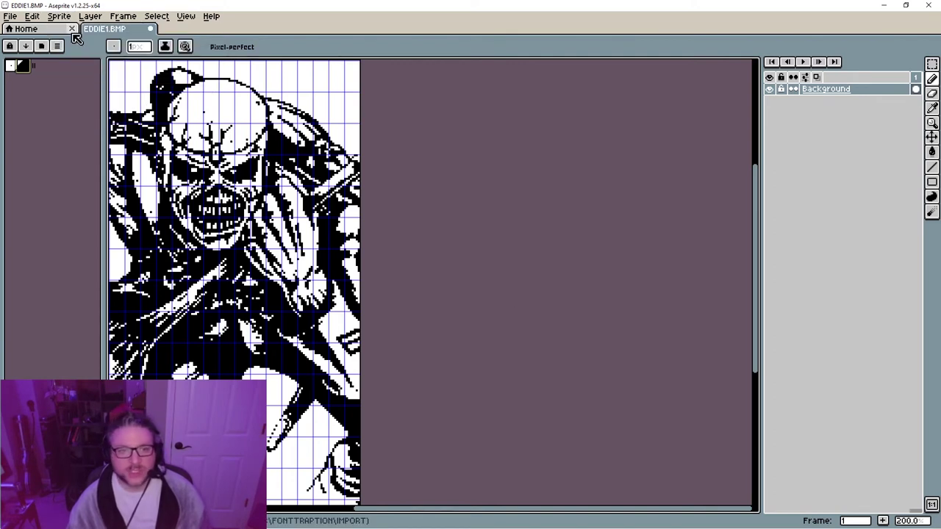
# Review the sprite properties of EDDIE1.BMP for its color type and pixel size, leaving them as they are
pyautogui.click(65, 18)
pyautogui.click(70, 32)
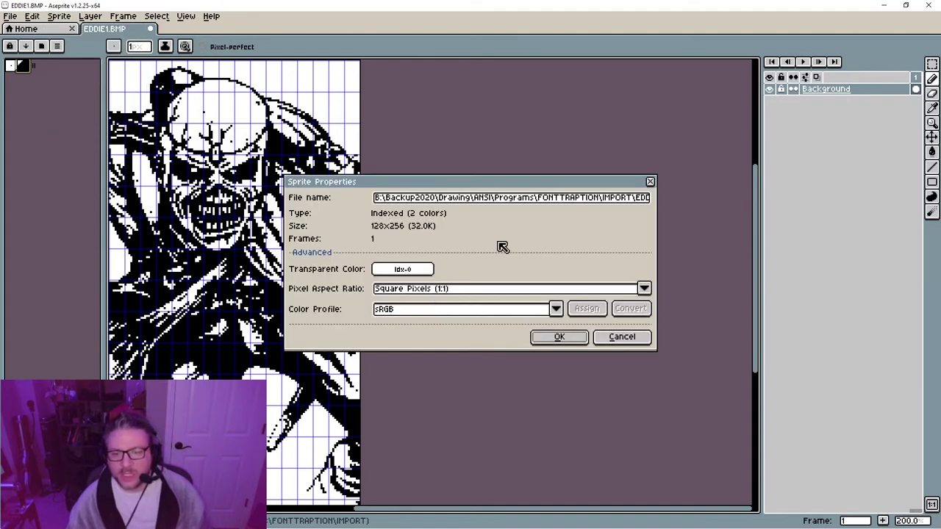
pyautogui.click(625, 338)
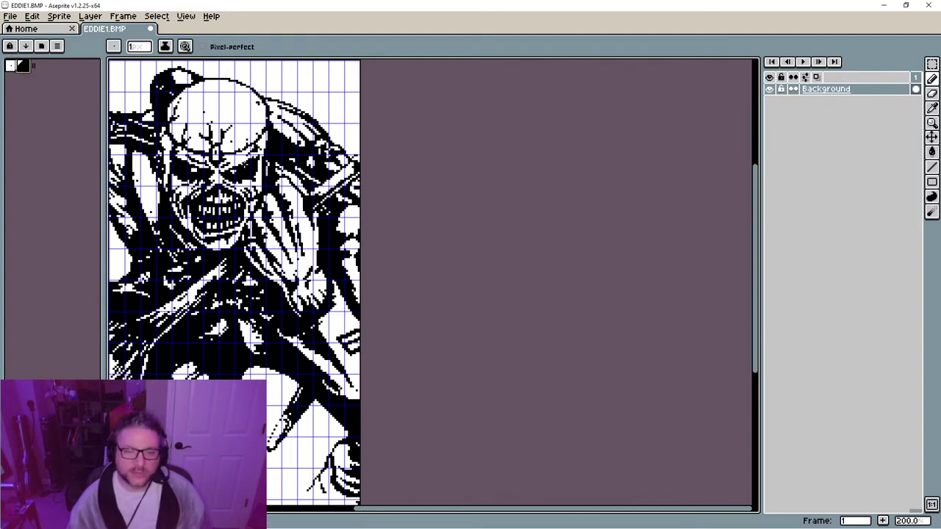
# Paint the white highlight pixels in the figure's left-hand eye black
pyautogui.scroll(1, 195, 170)
pyautogui.scroll(12, 193, 170)
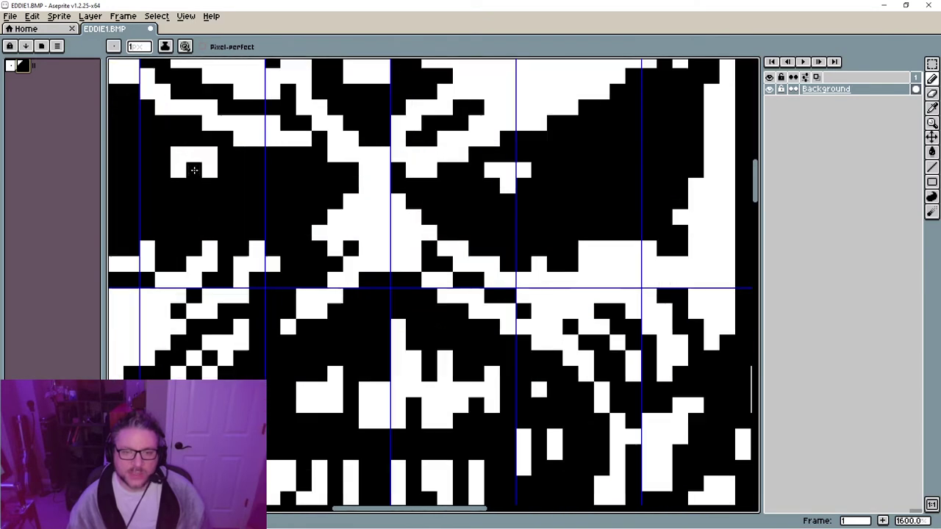
pyautogui.scroll(-10, 194, 170)
pyautogui.scroll(-1, 193, 170)
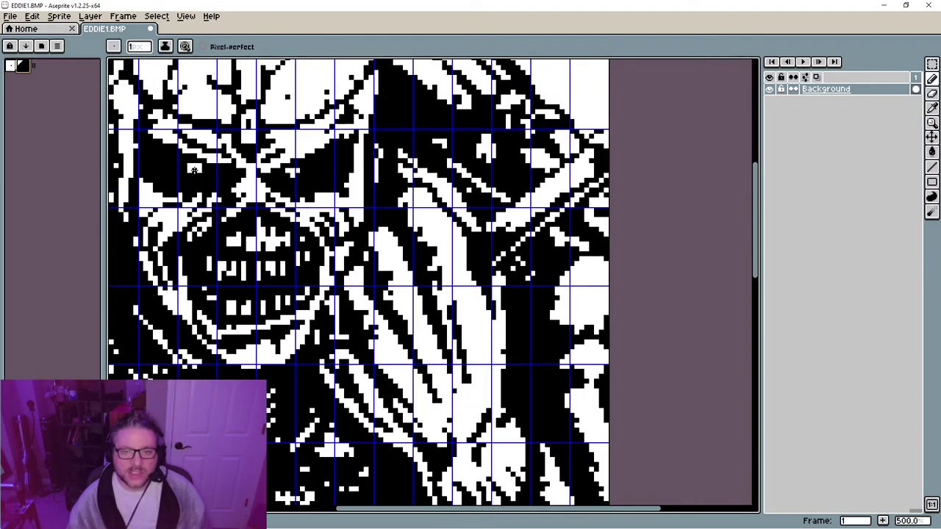
pyautogui.scroll(-2, 195, 169)
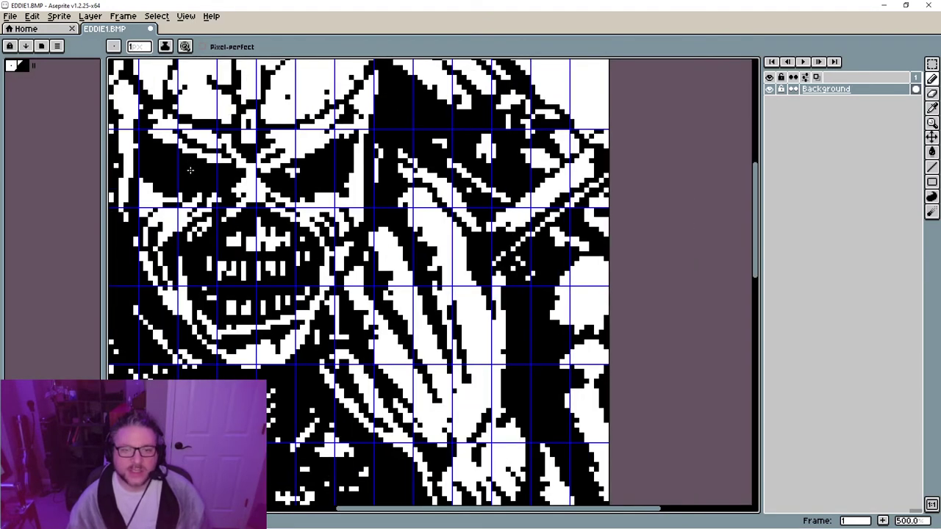
pyautogui.scroll(-2, 288, 205)
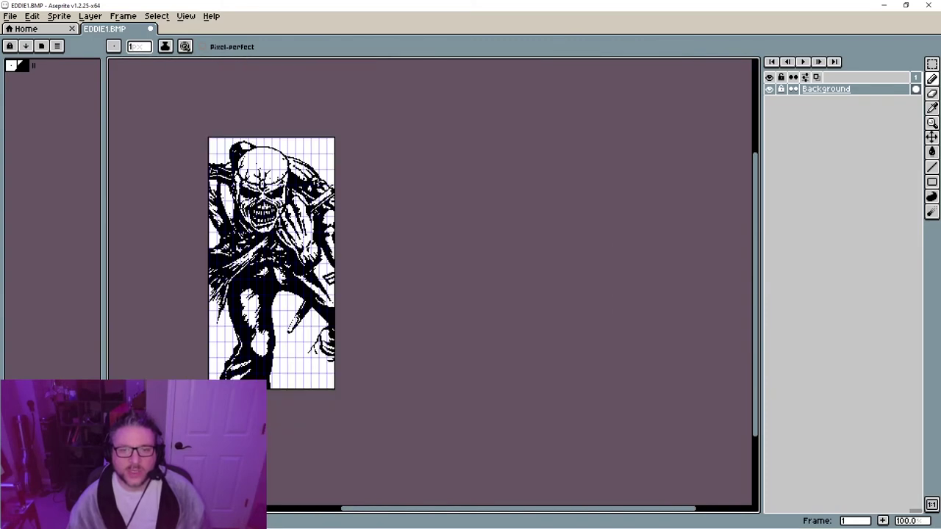
# Save the picture as EDDIE2.BMP in the FONTTRAPTION IMPORT folder
pyautogui.click(10, 16)
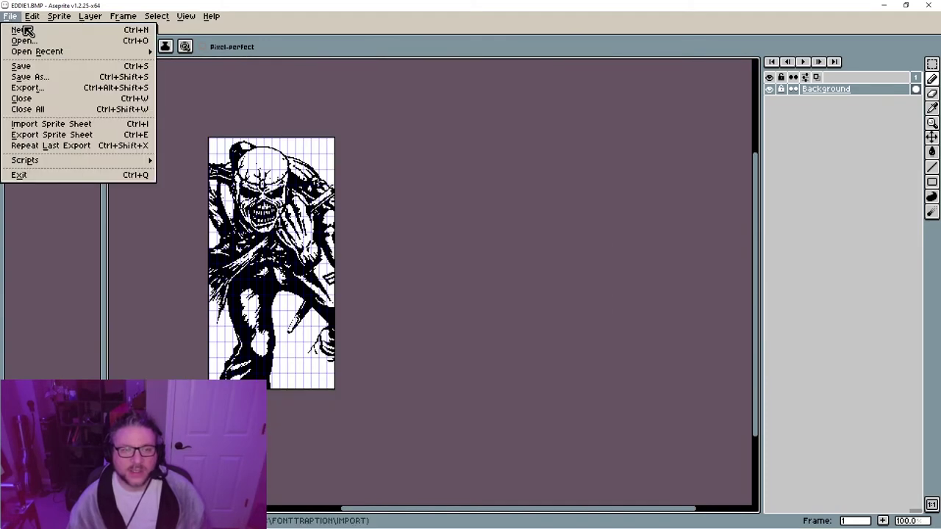
pyautogui.click(65, 77)
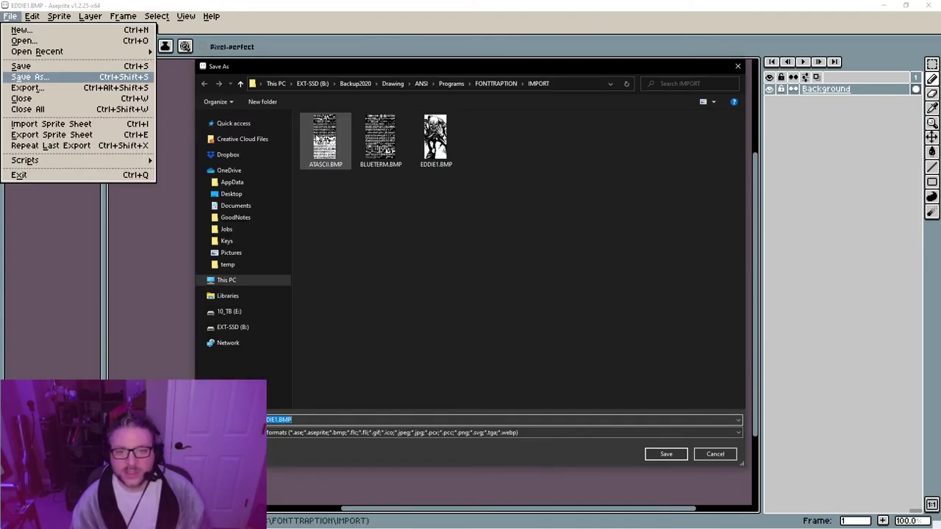
pyautogui.write('EDDIE2.B')
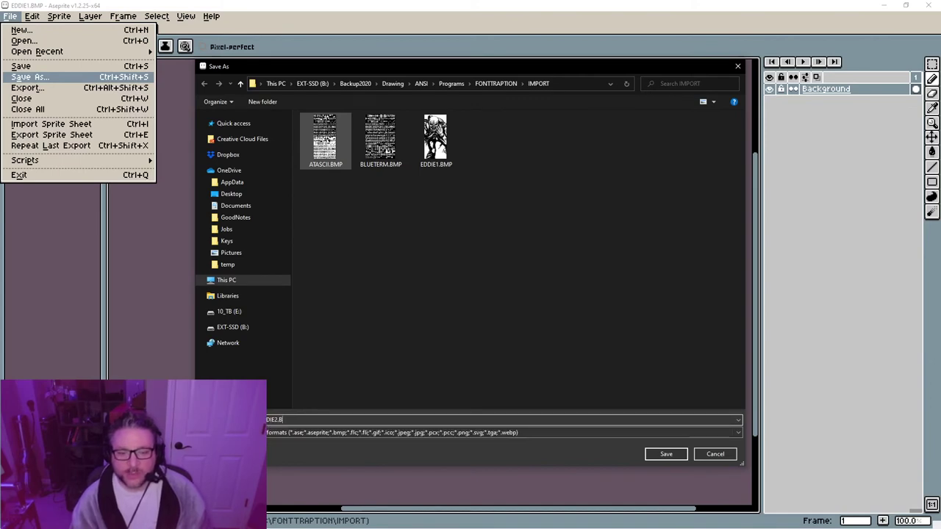
pyautogui.write('MP')
pyautogui.press('Return')
# Switch to Fontraption, move its window beside the picture and open the IMPORT folder in the file import browser
pyautogui.hotkey('alt', 'Tab')
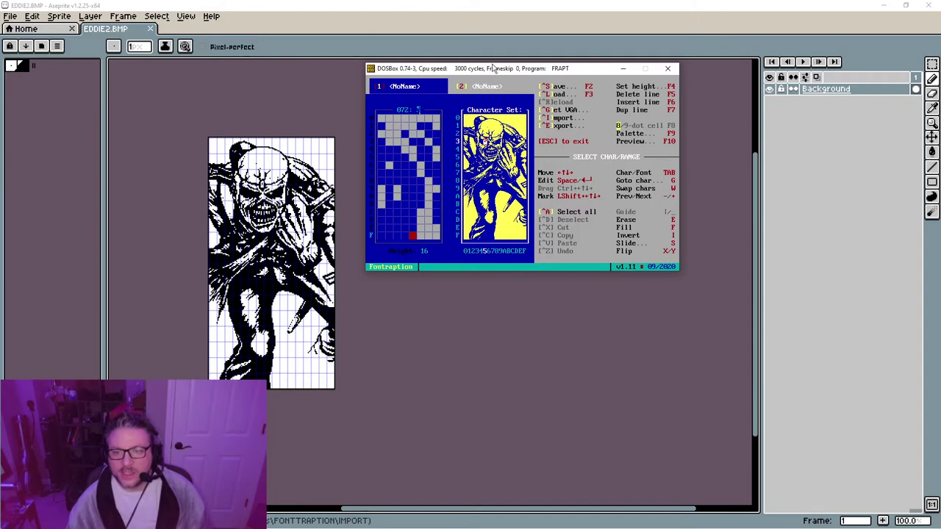
pyautogui.moveTo(490, 71); pyautogui.dragTo(466, 165)
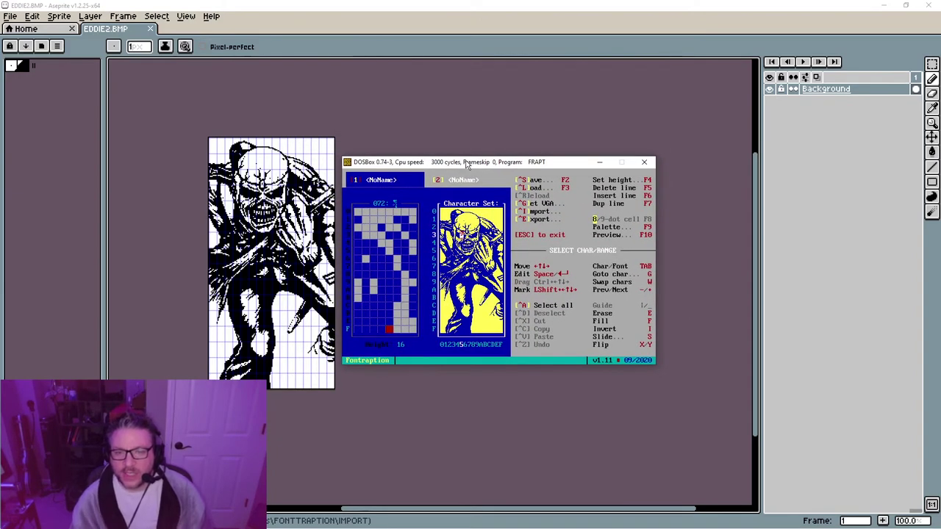
pyautogui.hotkey('ctrl', 'i')
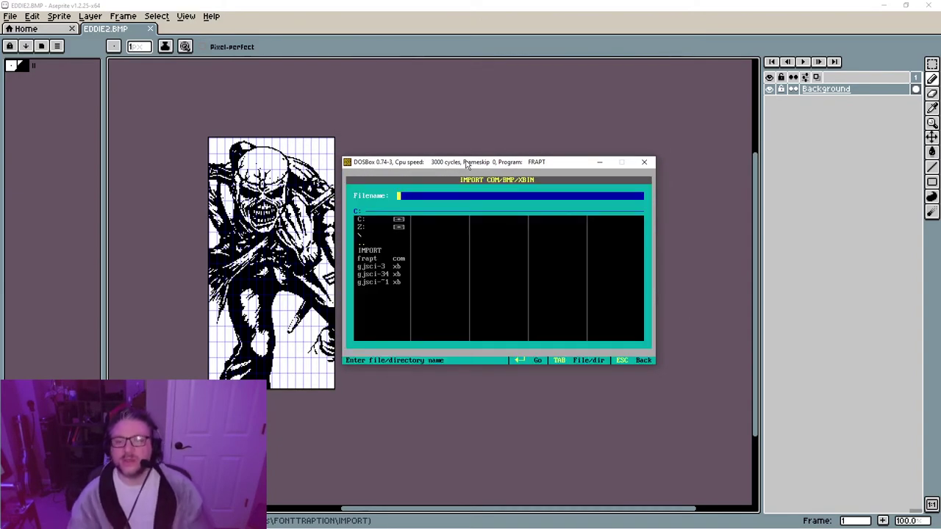
pyautogui.press('Tab')
pyautogui.press('Down')
pyautogui.press('Return')
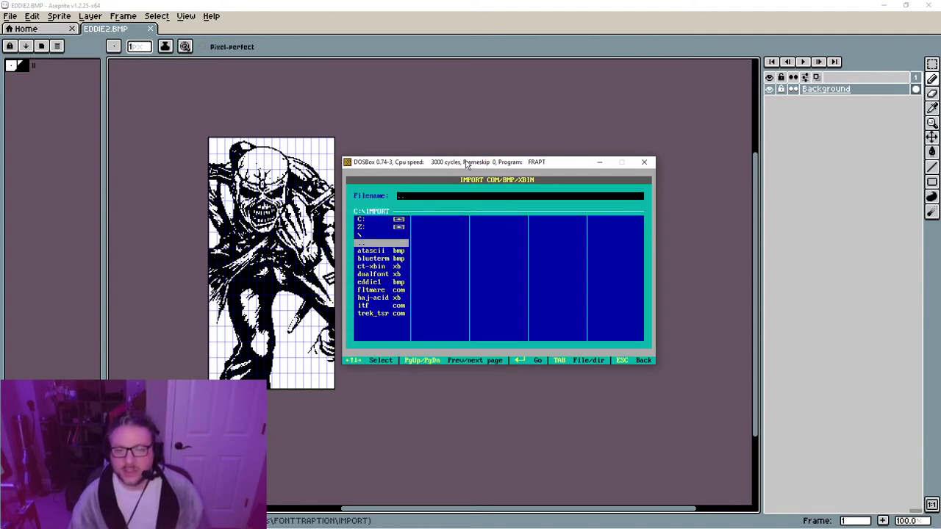
# Look through the files in the IMPORT folder for EDDIE2.BMP
pyautogui.press('Down')
pyautogui.press('Down')
pyautogui.press('Down')
pyautogui.press('Down')
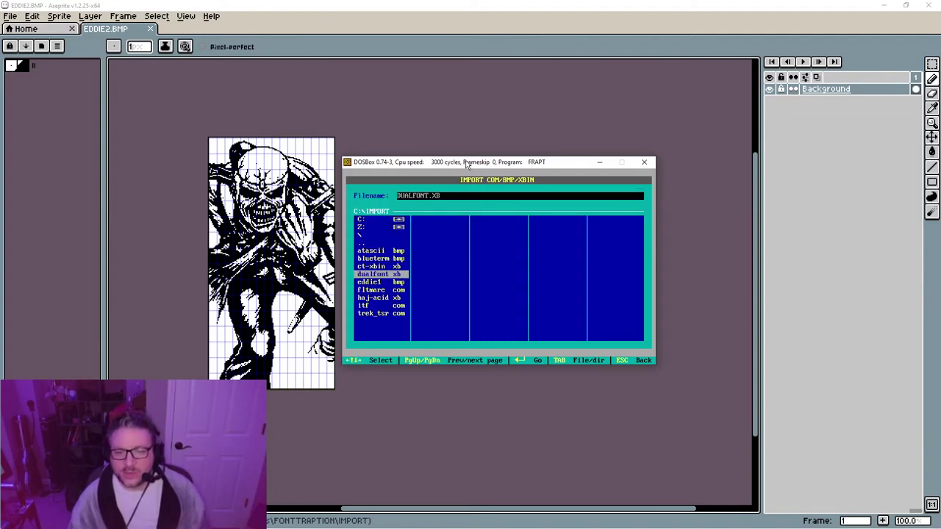
pyautogui.press('Up')
pyautogui.press('Up')
pyautogui.press('Down')
pyautogui.press('Down')
pyautogui.press('Down')
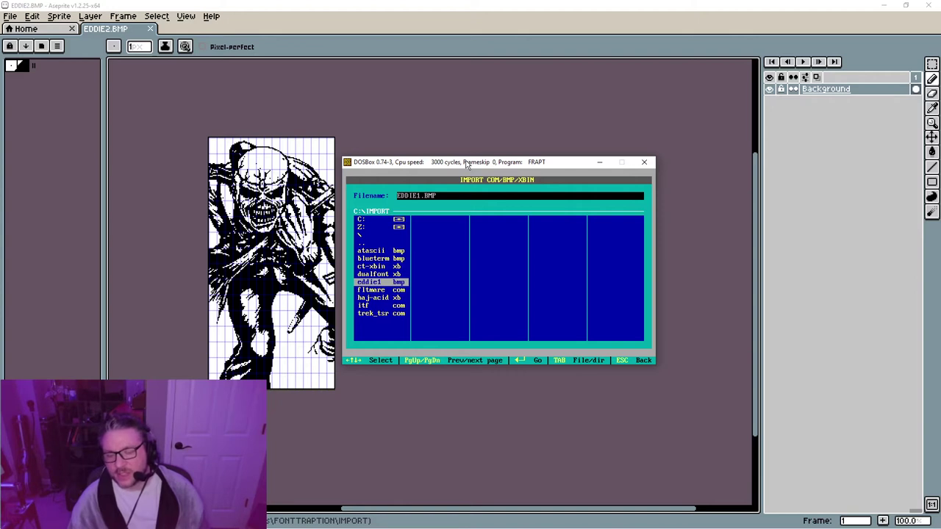
pyautogui.press('Up')
pyautogui.press('Up')
pyautogui.press('Up')
pyautogui.press('Up')
pyautogui.press('Up')
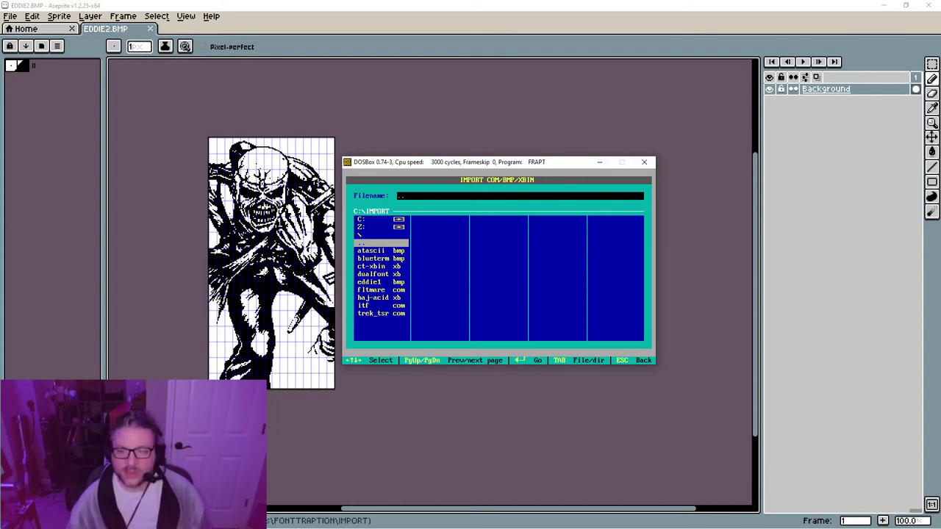
pyautogui.click(622, 162)
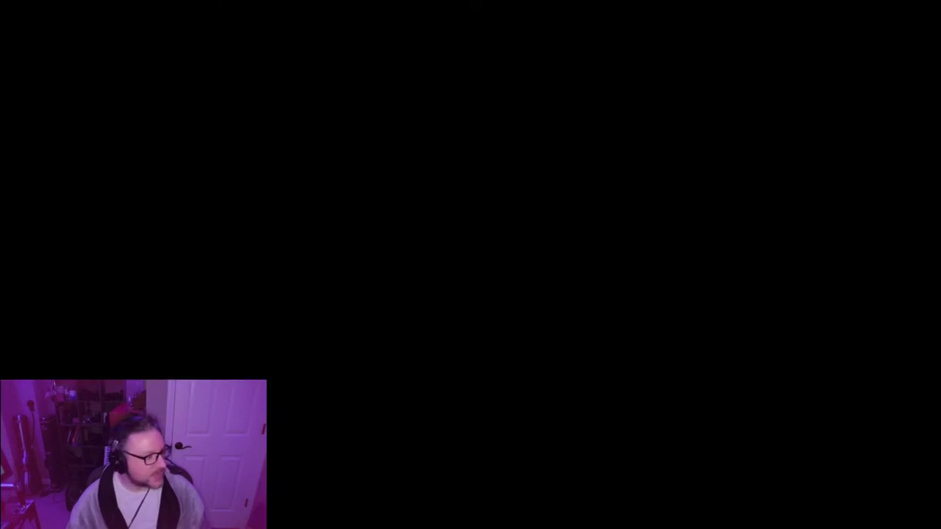
# Switch to Total Commander, relaunch Fontraption in a window and maximize the Total Commander window
pyautogui.hotkey('alt', 'Tab')
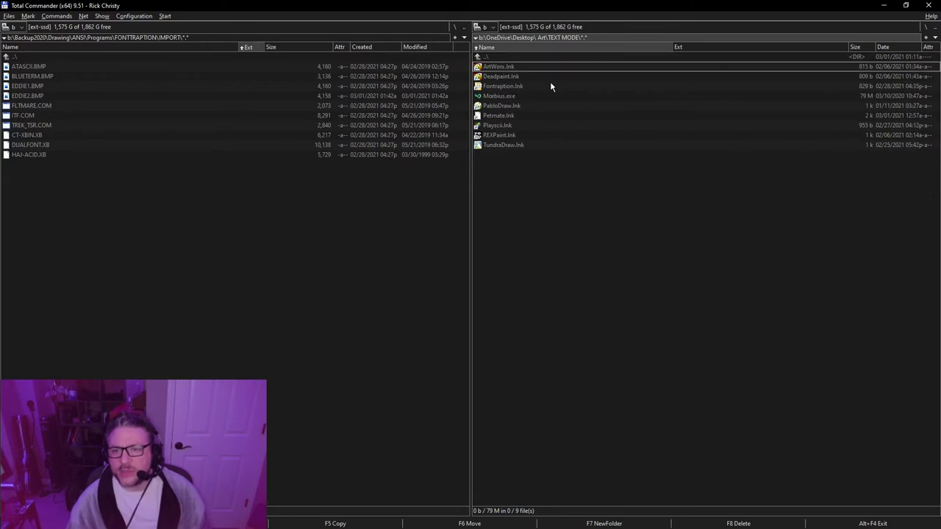
pyautogui.doubleClick(551, 84)
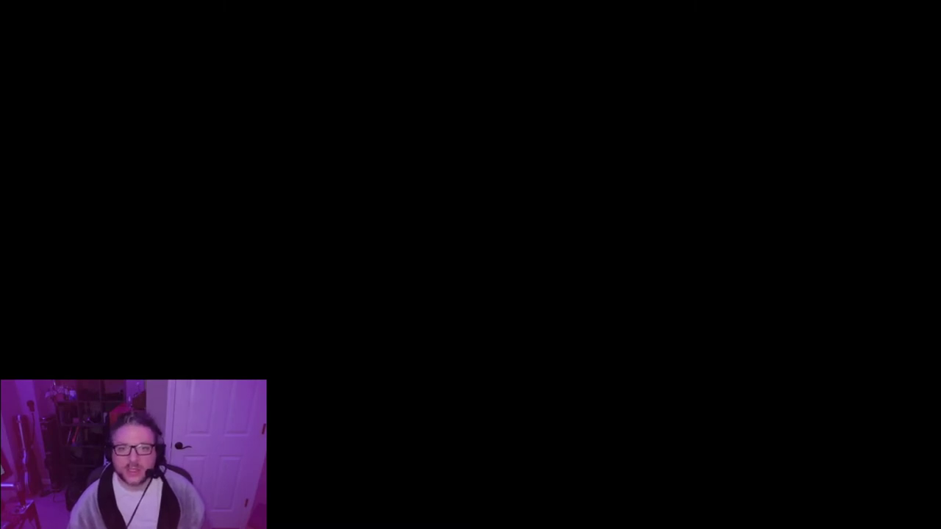
pyautogui.hotkey('alt', 'Return')
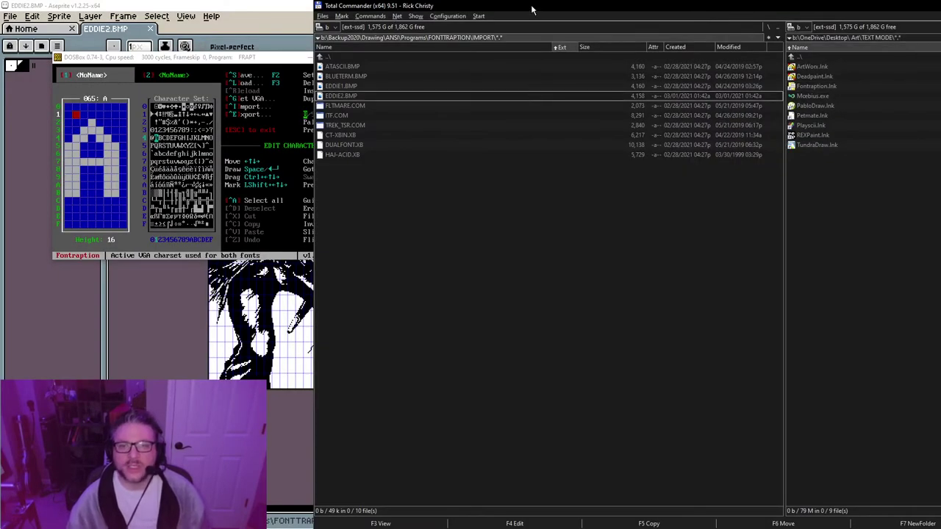
pyautogui.doubleClick(533, 8)
# Check the IMPORT folder for EDDIE2.BMP in Total Commander and look through the parent FONTTRAPTION folder
pyautogui.hotkey('alt', 'Tab')
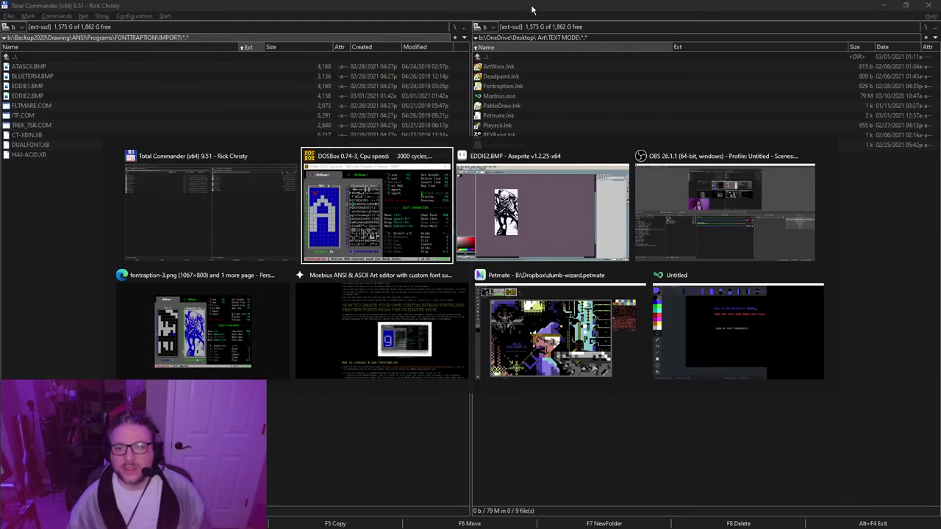
pyautogui.hotkey('alt', 'Tab')
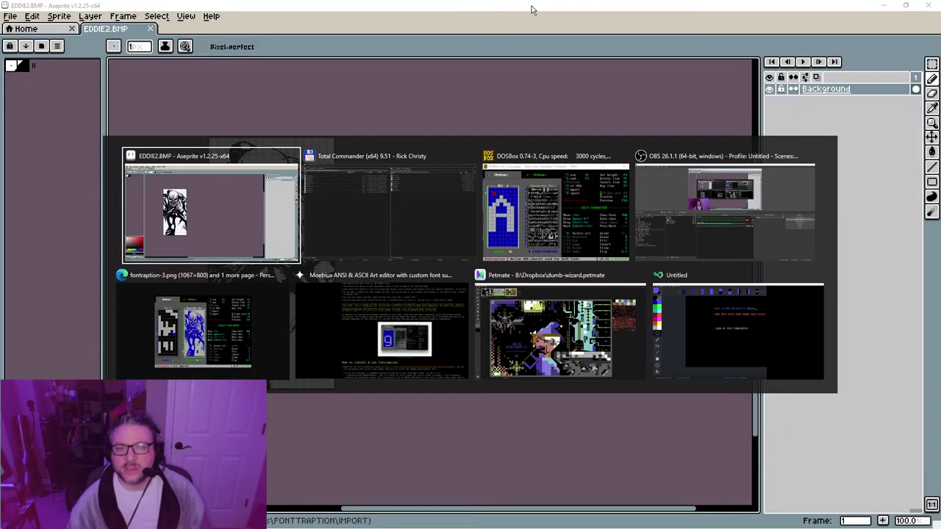
pyautogui.hotkey('alt', 'Tab')
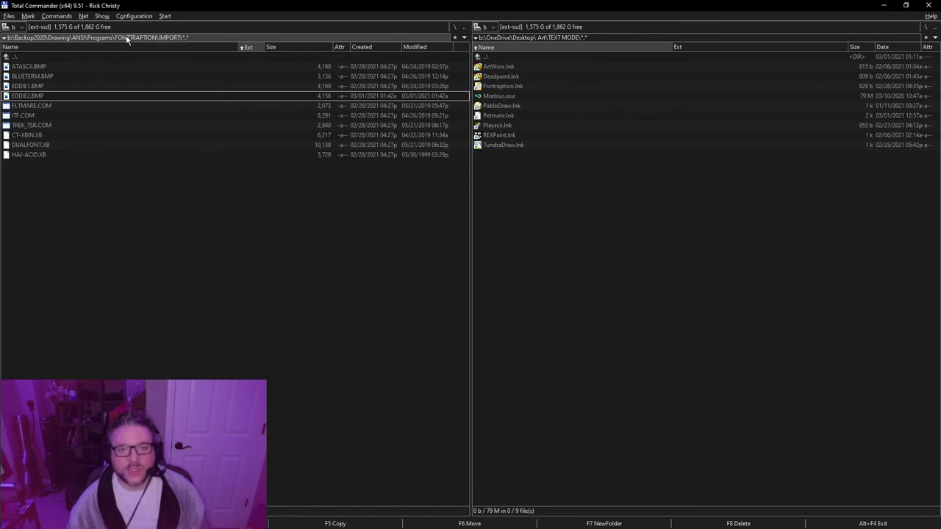
pyautogui.doubleClick(49, 56)
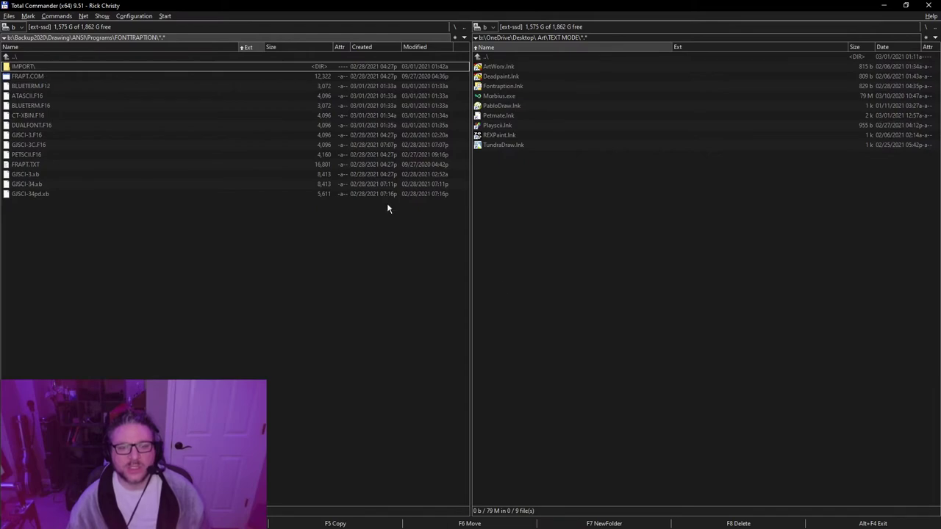
pyautogui.hotkey('alt', 'Tab')
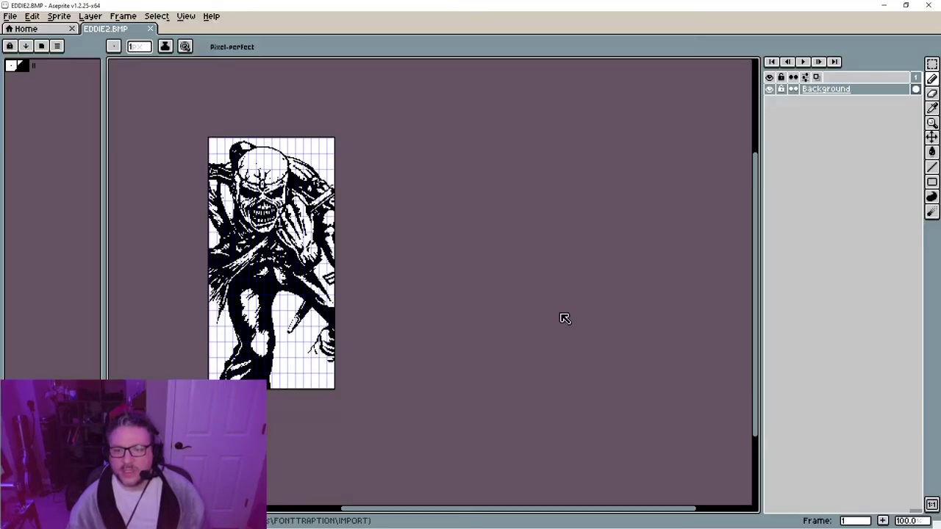
# Switch to Fontraption and place its window beside the EDDIE2.BMP picture
pyautogui.hotkey('alt', 'Tab')
pyautogui.hotkey('alt', 'Tab')
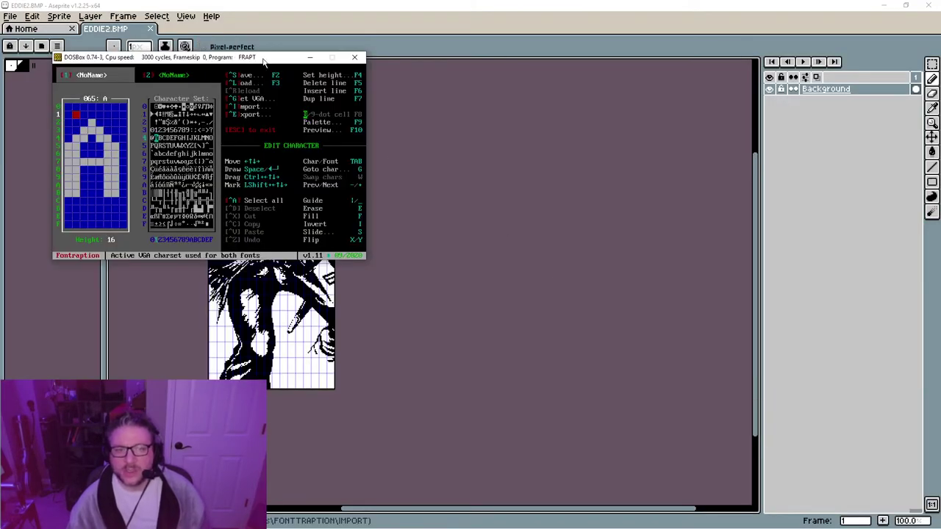
pyautogui.moveTo(263, 59); pyautogui.dragTo(576, 175)
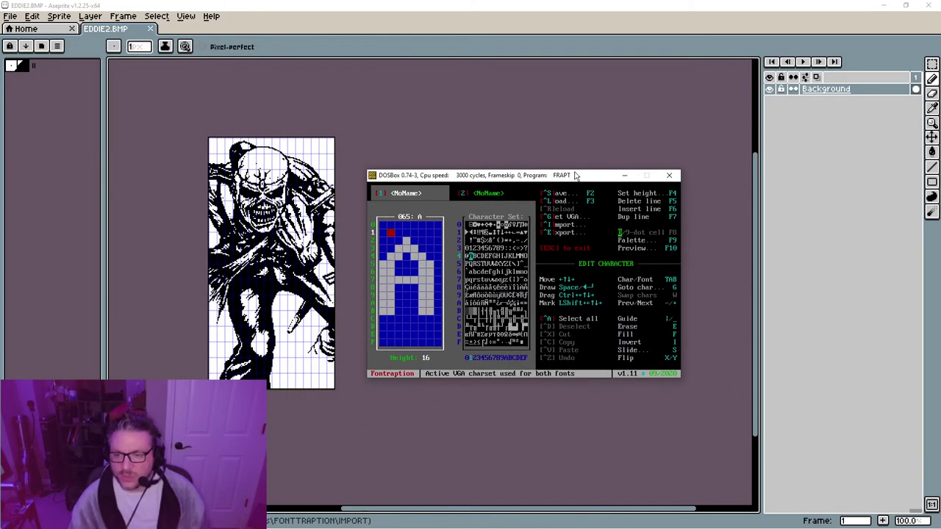
# Import eddie2.bmp from the IMPORT folder as the character set
pyautogui.hotkey('ctrl', 'i')
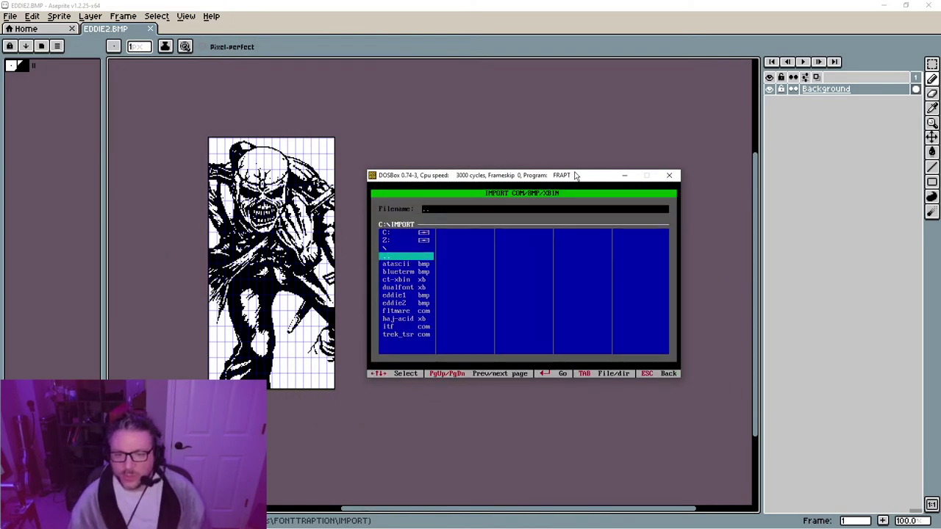
pyautogui.press('Down')
pyautogui.press('Down')
pyautogui.press('Down')
pyautogui.press('Down')
pyautogui.press('Down')
pyautogui.press('Down')
pyautogui.press('Return')
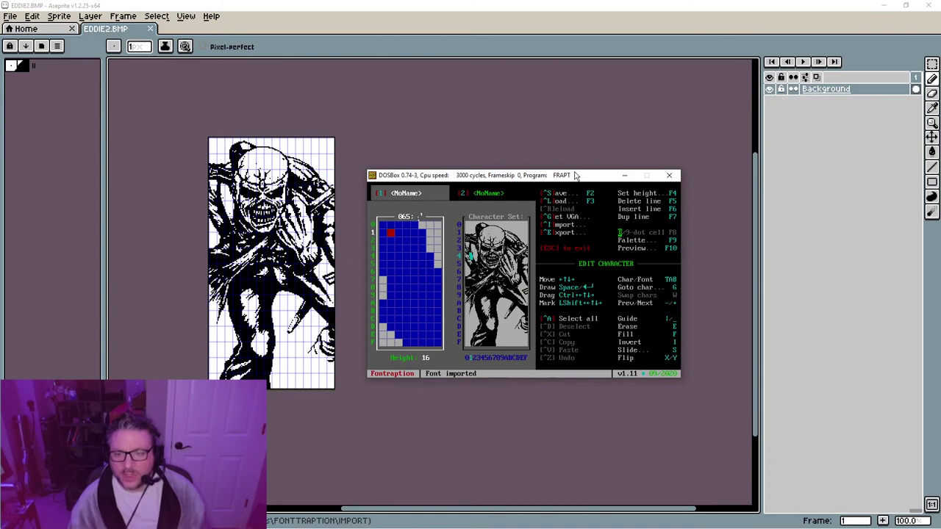
# Examine the imported figure cell by cell in the character set, ending on the first character
pyautogui.press('Tab')
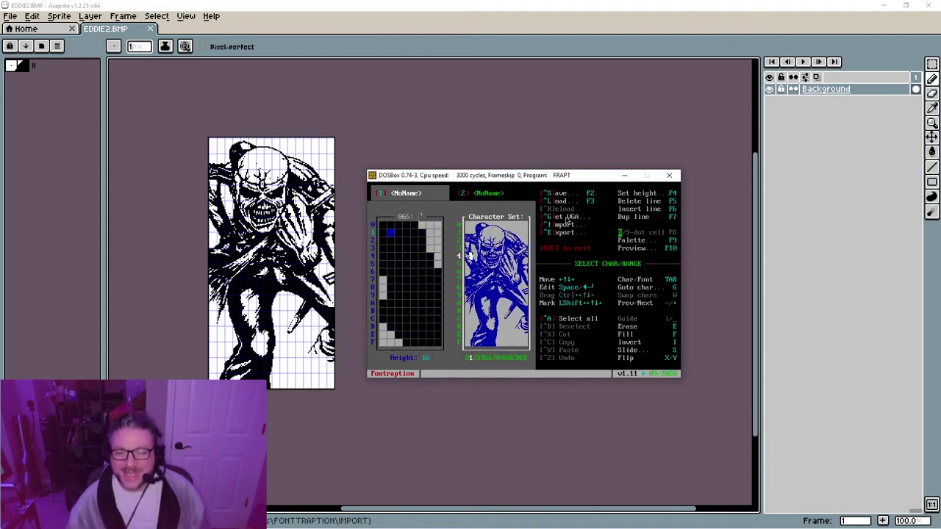
pyautogui.press('Left')
pyautogui.press('Left')
pyautogui.press('Left')
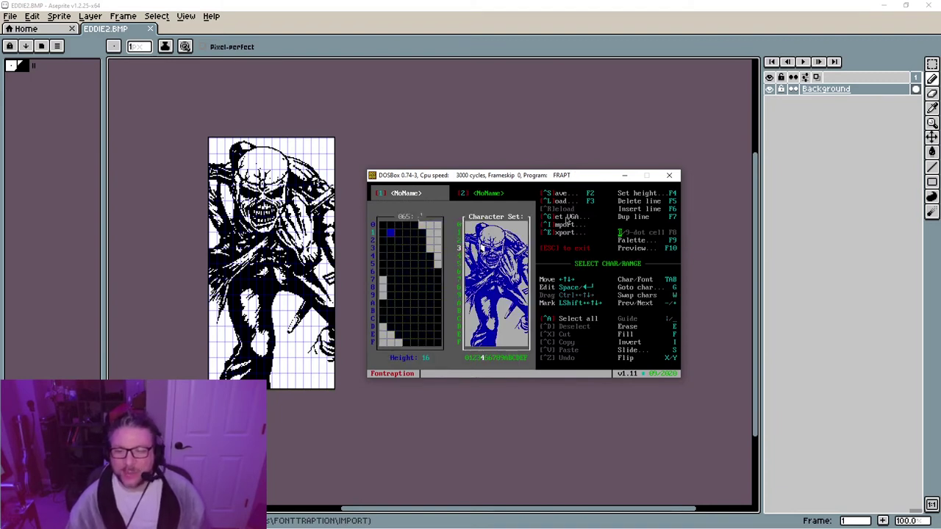
pyautogui.press('Up')
pyautogui.press('Up')
pyautogui.press('Up')
pyautogui.press('Left')
pyautogui.press('Left')
pyautogui.press('Left')
pyautogui.press('Left')
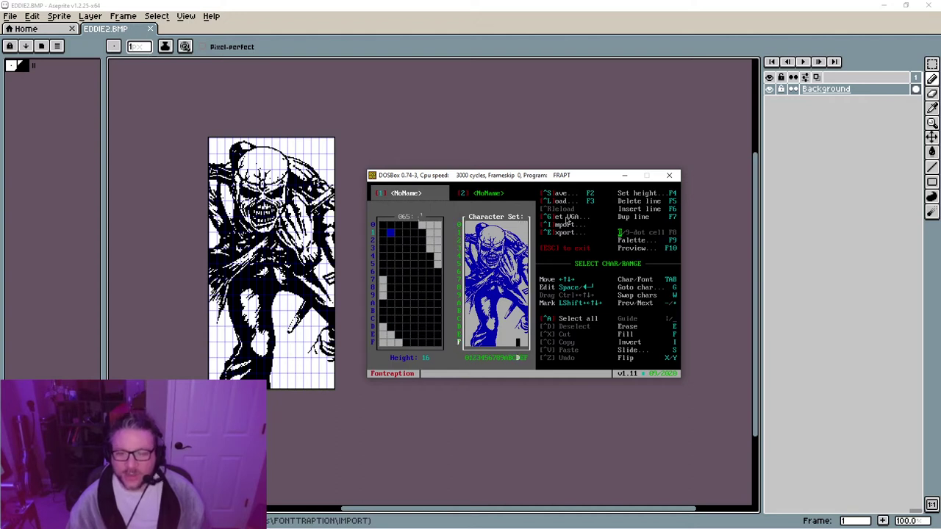
pyautogui.press('Left')
pyautogui.press('Left')
pyautogui.press('Left')
pyautogui.press('Left')
pyautogui.press('Left')
pyautogui.press('Left')
pyautogui.press('Left')
pyautogui.press('Left')
pyautogui.press('Left')
pyautogui.press('Left')
pyautogui.press('Left')
pyautogui.press('Left')
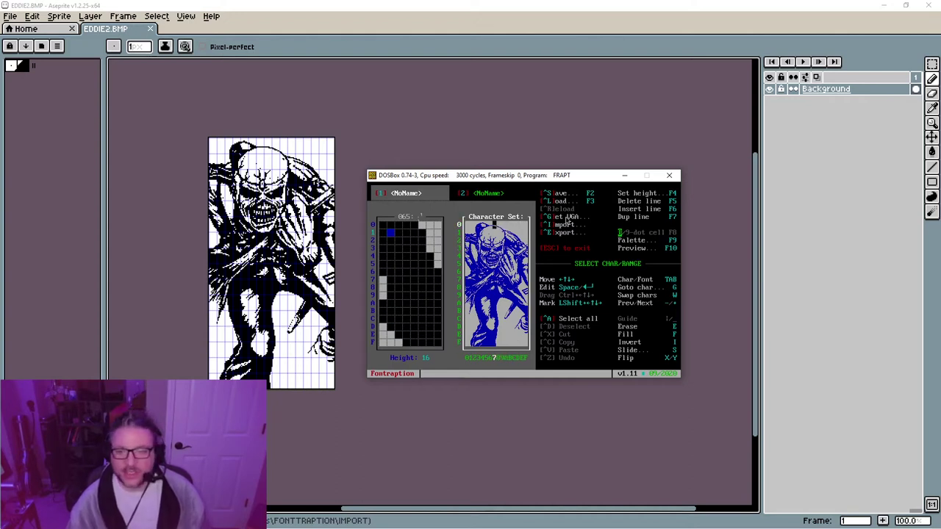
pyautogui.press('Left')
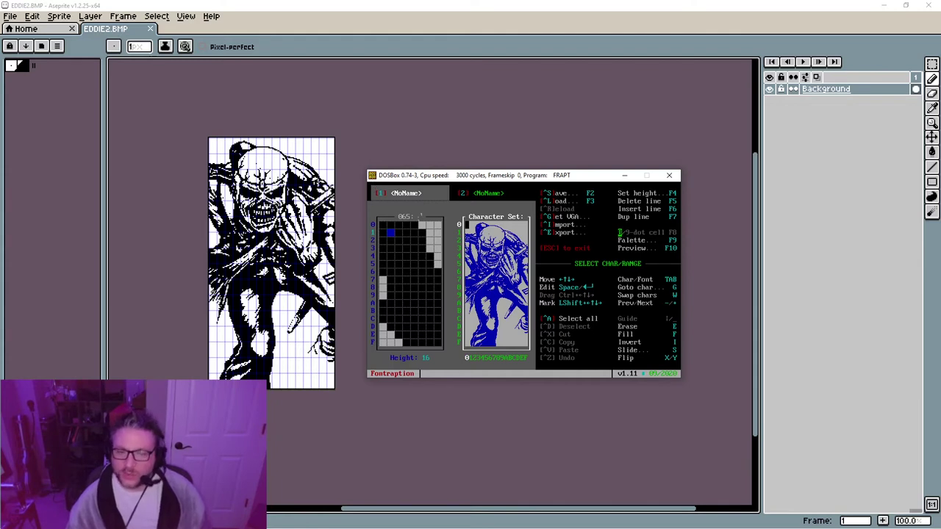
# Switch to Aseprite and examine the EDDIE2.BMP picture against its grid at close range
pyautogui.click(317, 27)
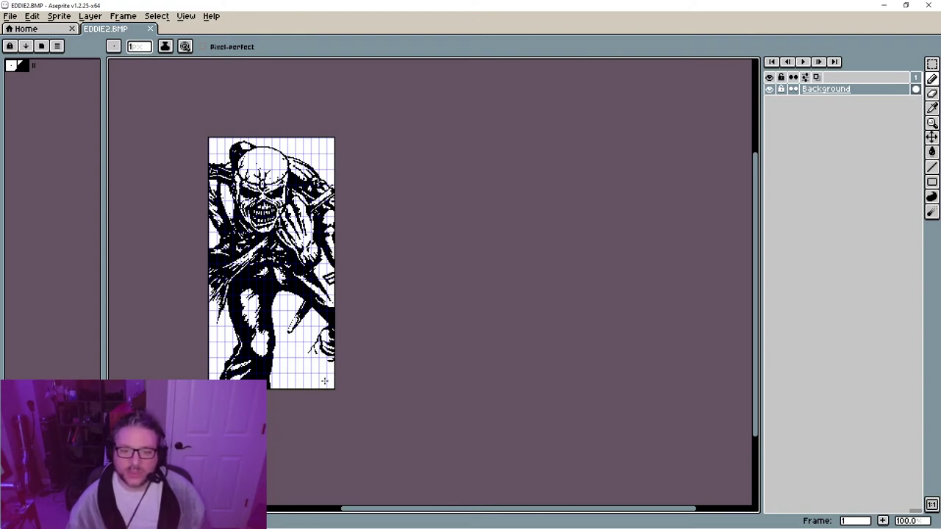
pyautogui.scroll(2, 243, 250)
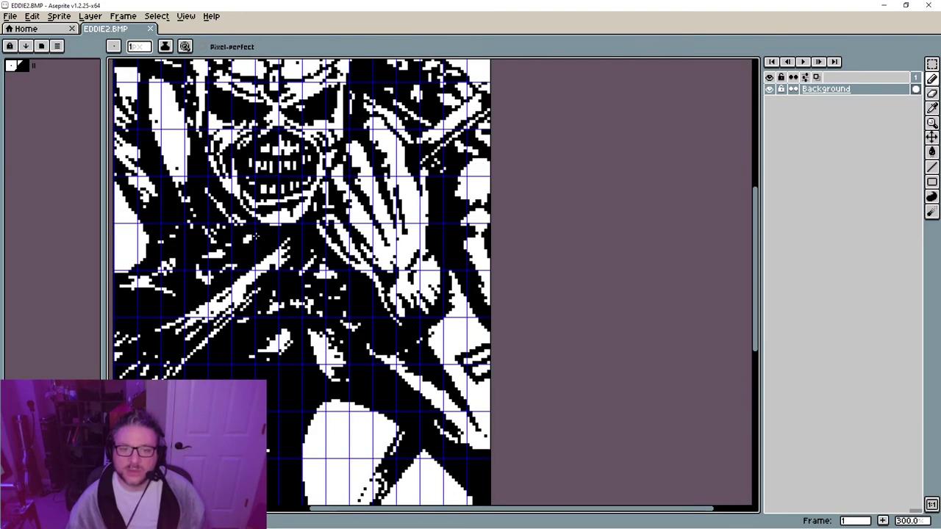
pyautogui.scroll(-2, 243, 250)
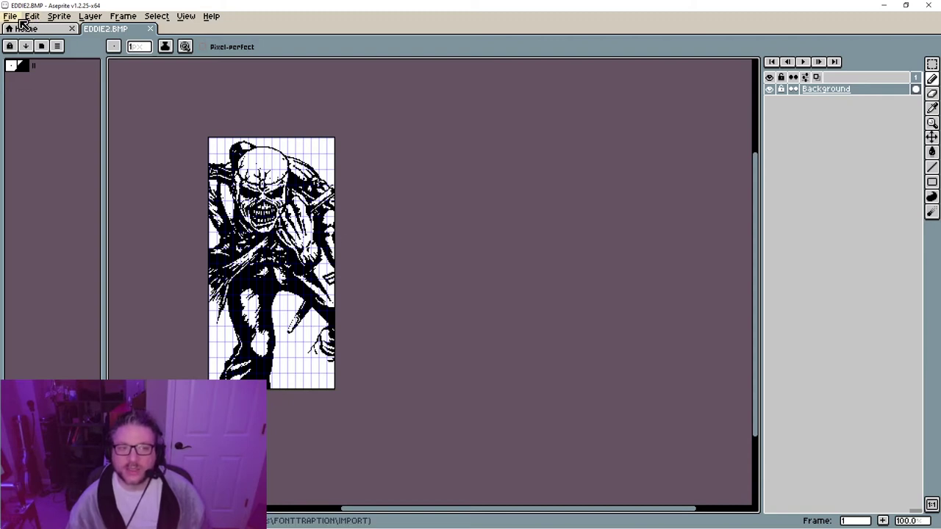
# Switch to Total Commander and open ATASCII.BMP from the IMPORT folder in Aseprite
pyautogui.press('i')
pyautogui.hotkey('alt', 'Tab')
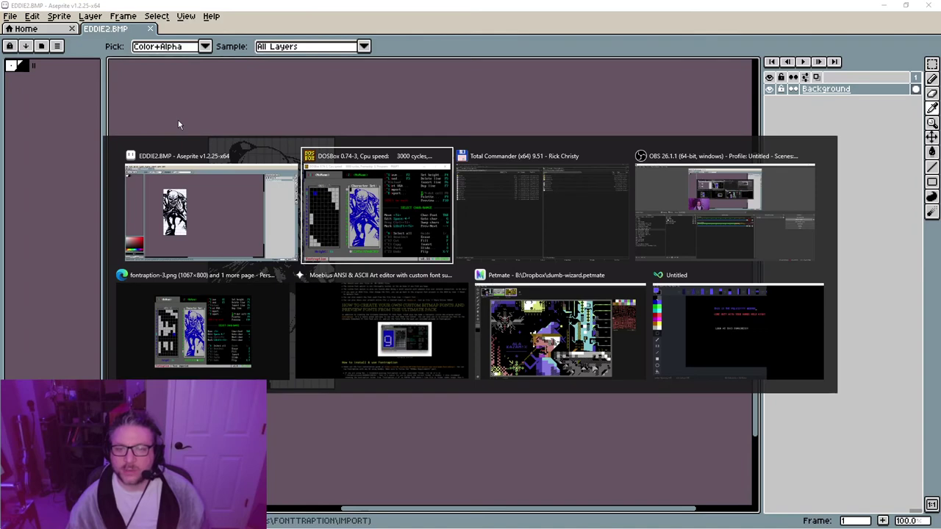
pyautogui.hotkey('alt', 'Tab')
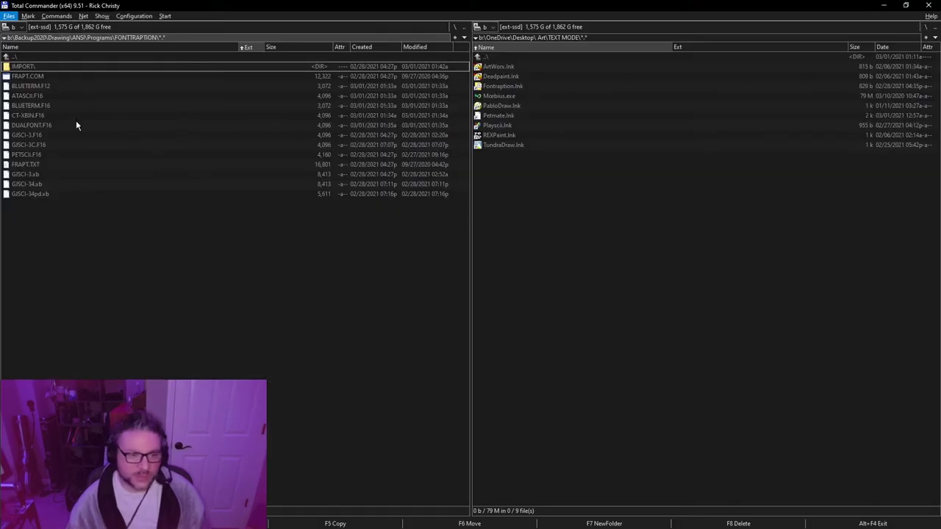
pyautogui.doubleClick(31, 68)
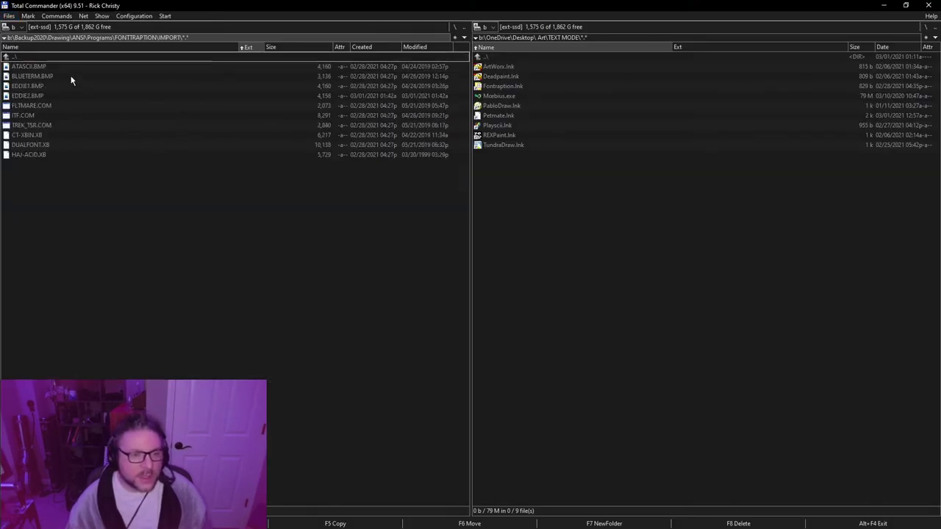
pyautogui.click(24, 67)
pyautogui.hotkey('alt', 'Tab')
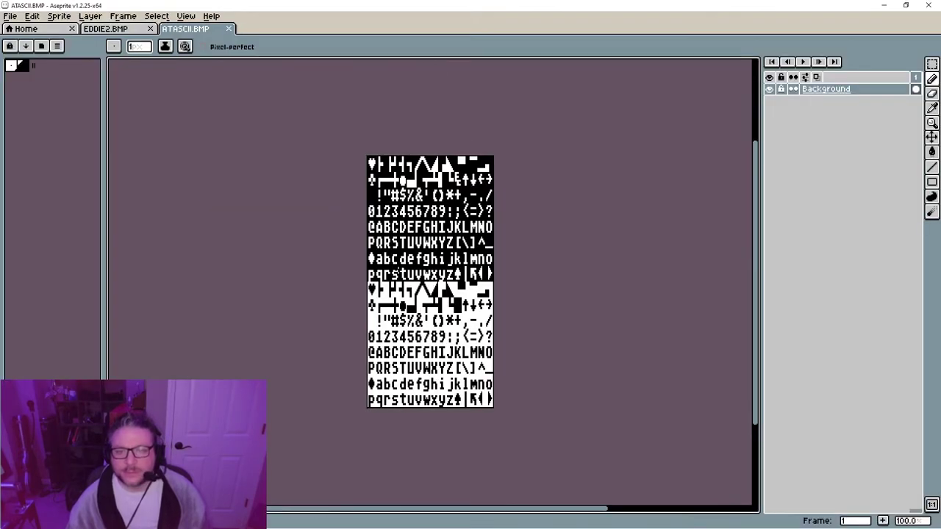
# Check the sprite properties of ATASCII.BMP for its colour type and size
pyautogui.click(59, 15)
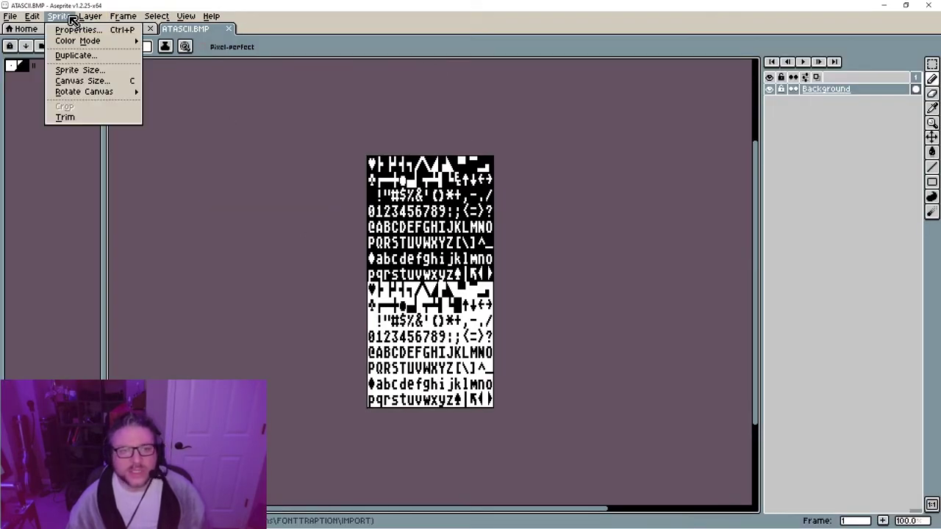
pyautogui.click(73, 37)
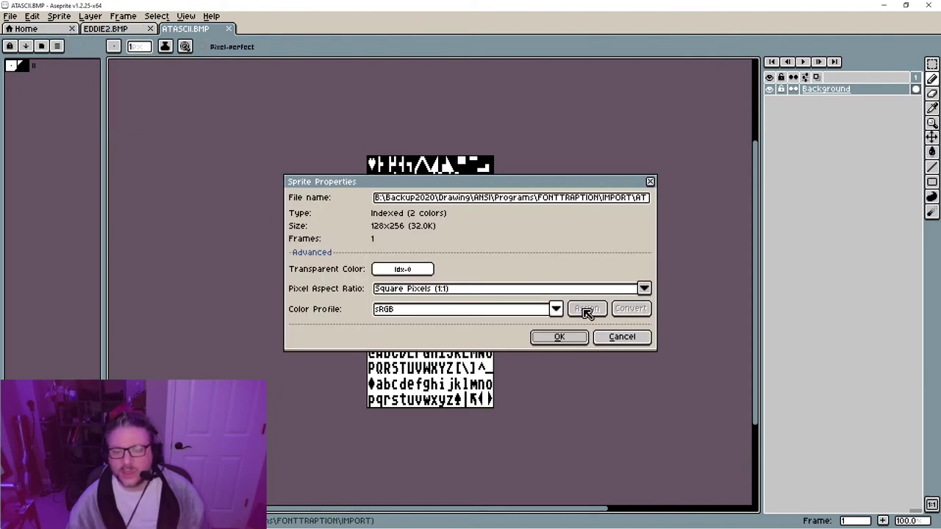
pyautogui.click(620, 336)
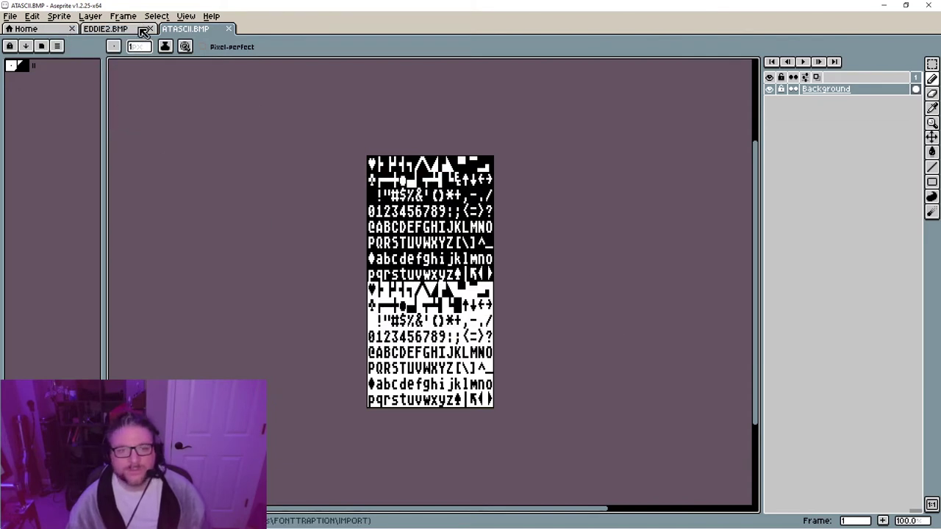
# Set the grid width of ATASCII.BMP to 8, keeping the height at 16
pyautogui.click(185, 15)
pyautogui.moveTo(222, 71)
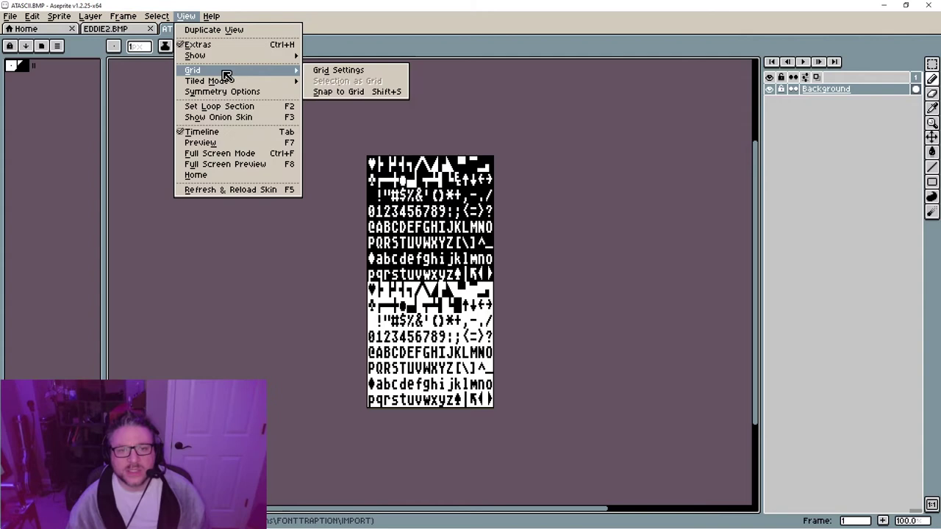
pyautogui.click(376, 72)
pyautogui.click(443, 270)
pyautogui.write('8')
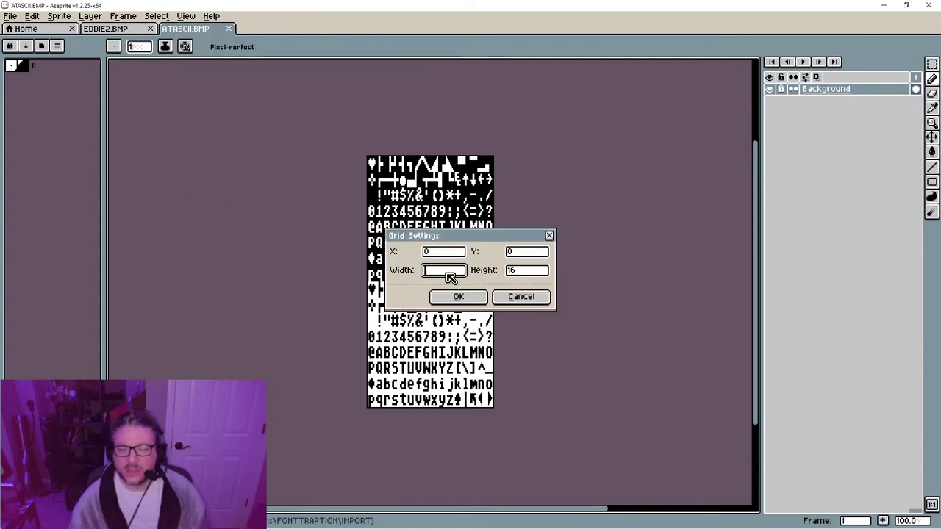
pyautogui.press('Return')
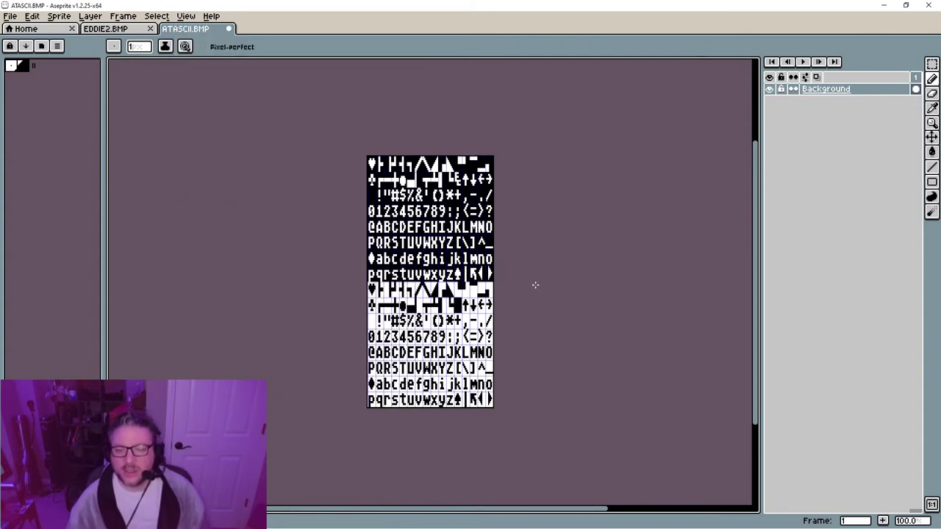
# Examine how the ATASCII characters fit the grid cells and bring up Fontraption beside them for comparison
pyautogui.scroll(2, 490, 293)
pyautogui.scroll(-2, 421, 282)
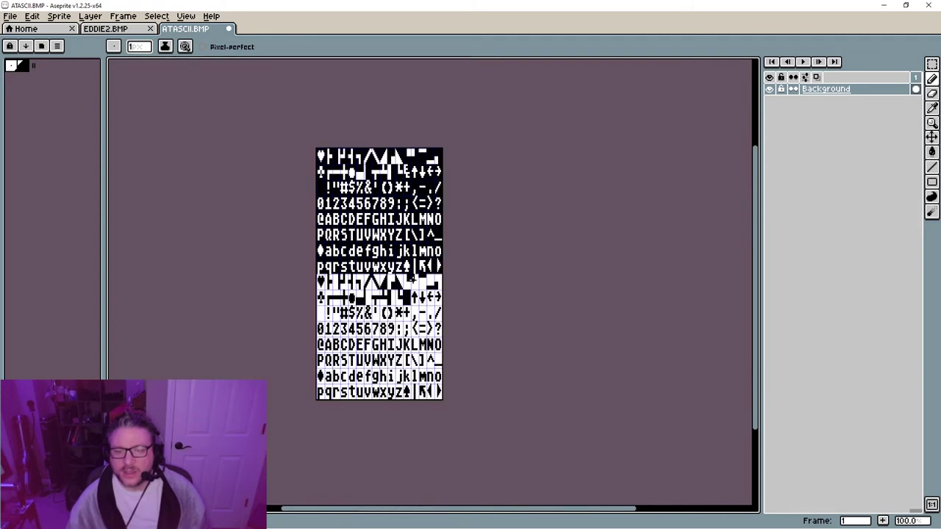
pyautogui.scroll(1, 412, 279)
pyautogui.scroll(-1, 398, 279)
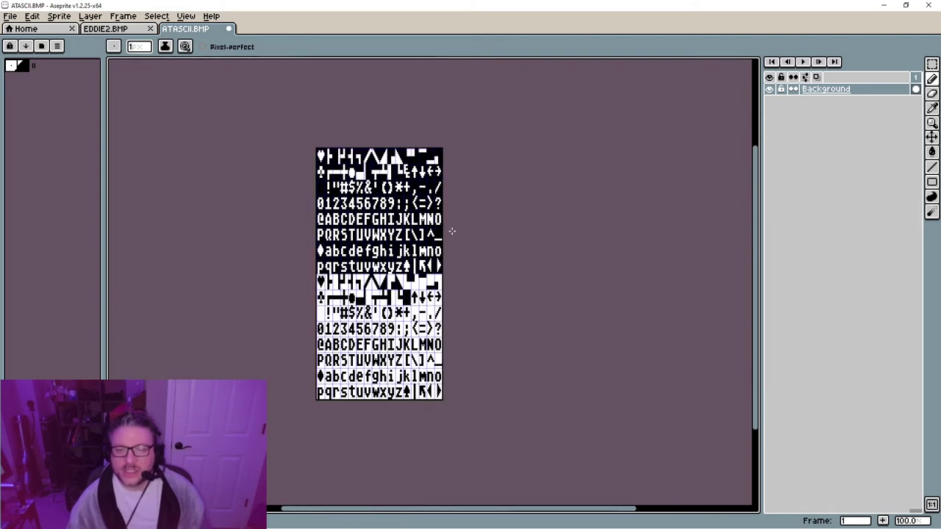
pyautogui.hscroll(-5, 441, 217)
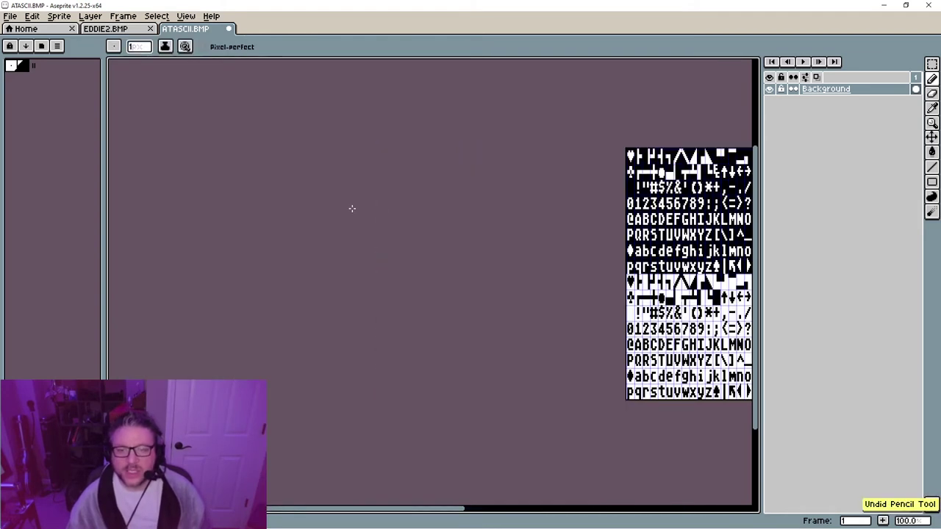
pyautogui.hscroll(5, 346, 206)
pyautogui.scroll(-1, 221, 183)
pyautogui.hscroll(5, 512, 157)
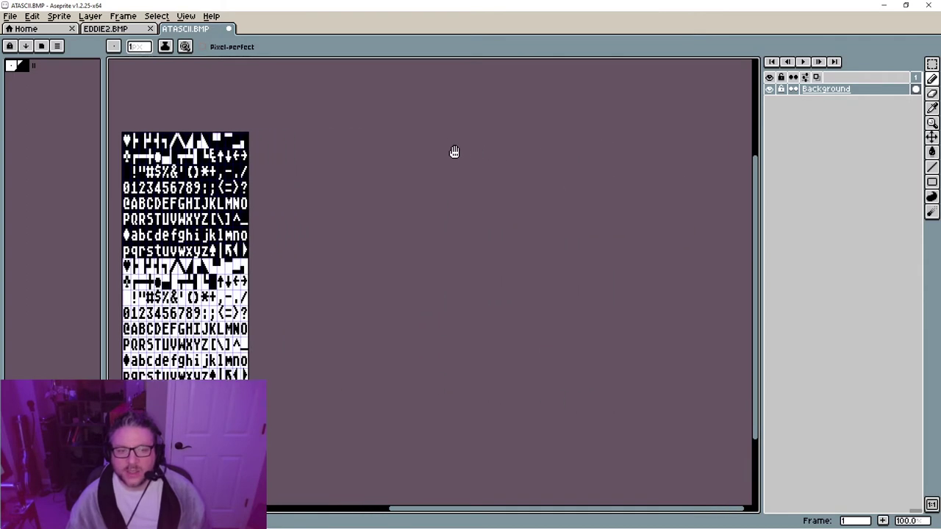
pyautogui.hotkey('alt', 'Tab')
pyautogui.hotkey('alt', 'Tab')
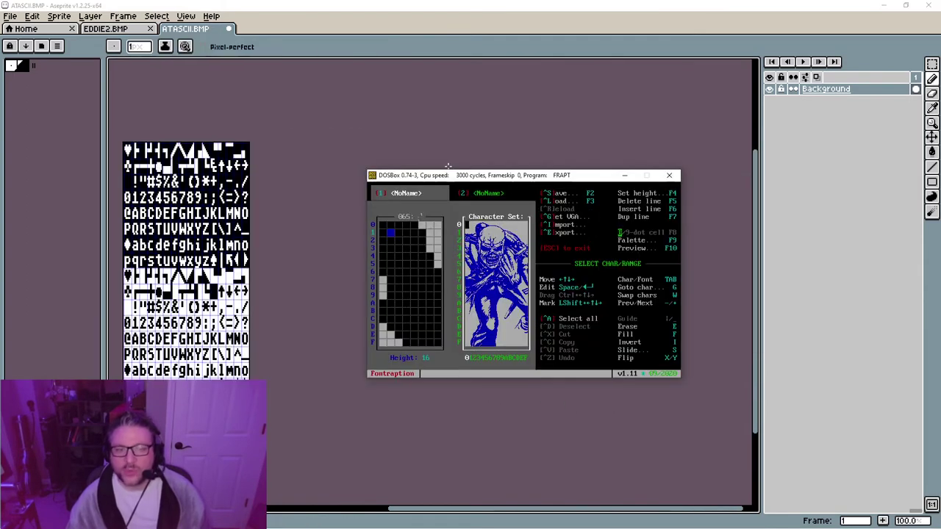
# Move the Fontraption window closer to the ATASCII character sheet and switch DOSBox to full screen
pyautogui.moveTo(423, 171)
pyautogui.mouseDown()
pyautogui.moveTo(400, 174)
pyautogui.moveTo(437, 173)
pyautogui.mouseUp()
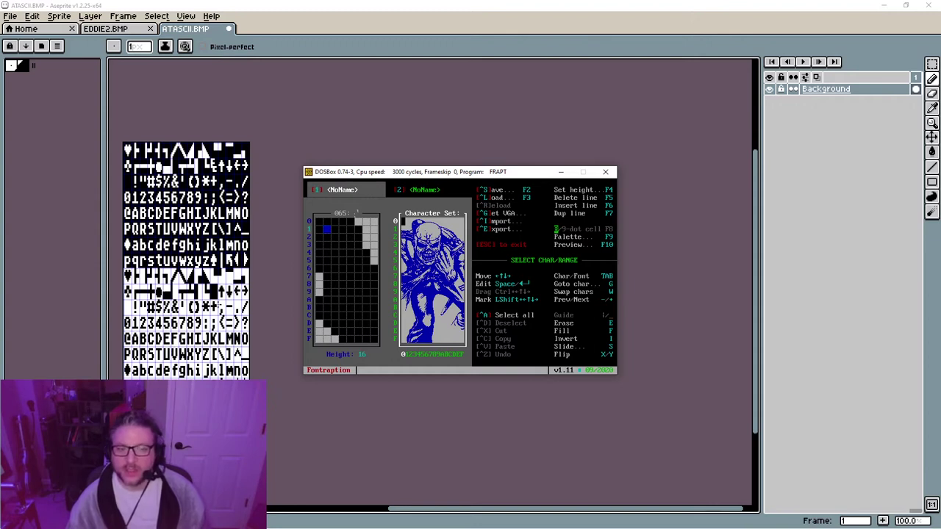
pyautogui.press('s')
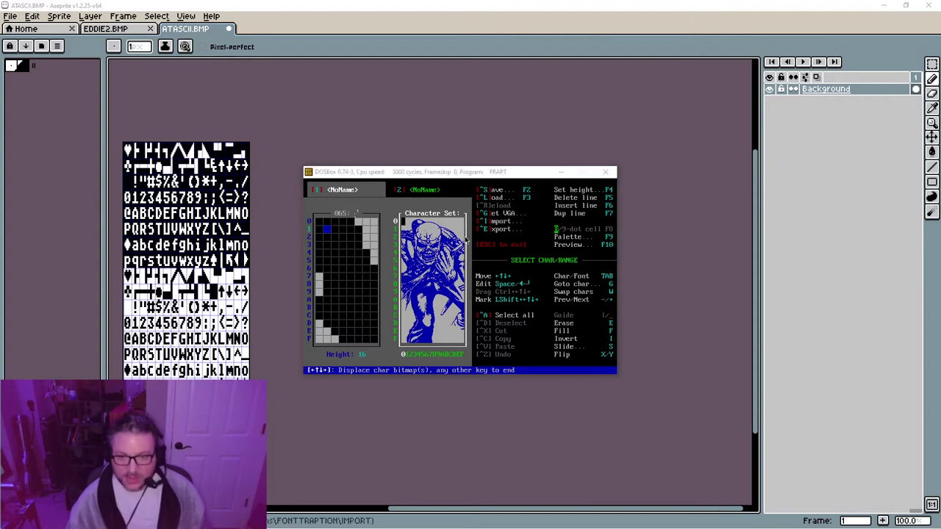
pyautogui.click(511, 173)
pyautogui.hotkey('alt', 'Return')
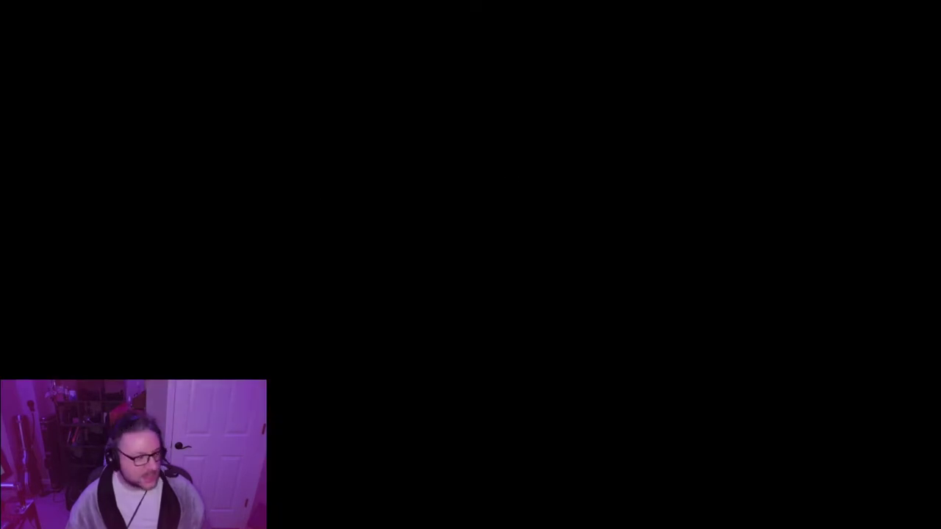
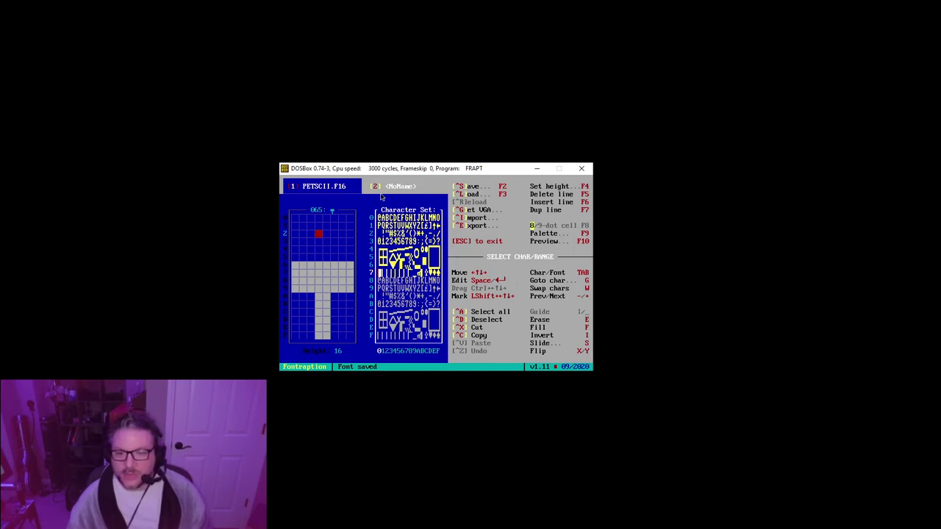
# Import PETSCII.BMP from the IMPORT folder into the first font slot
pyautogui.hotkey('ctrl', 'i')
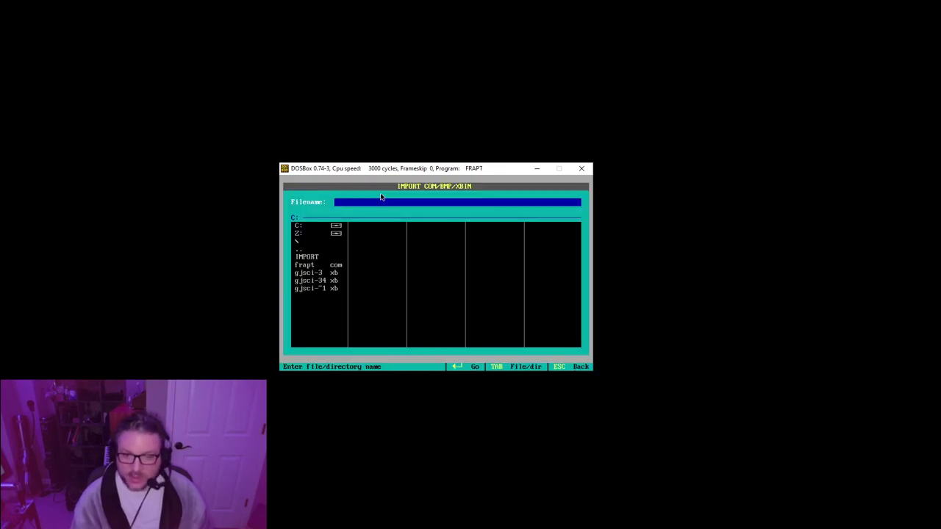
pyautogui.press('Tab')
pyautogui.press('Down')
pyautogui.press('Return')
pyautogui.press('Down')
pyautogui.press('Down')
pyautogui.press('Down')
pyautogui.press('Down')
pyautogui.press('Down')
pyautogui.press('Down')
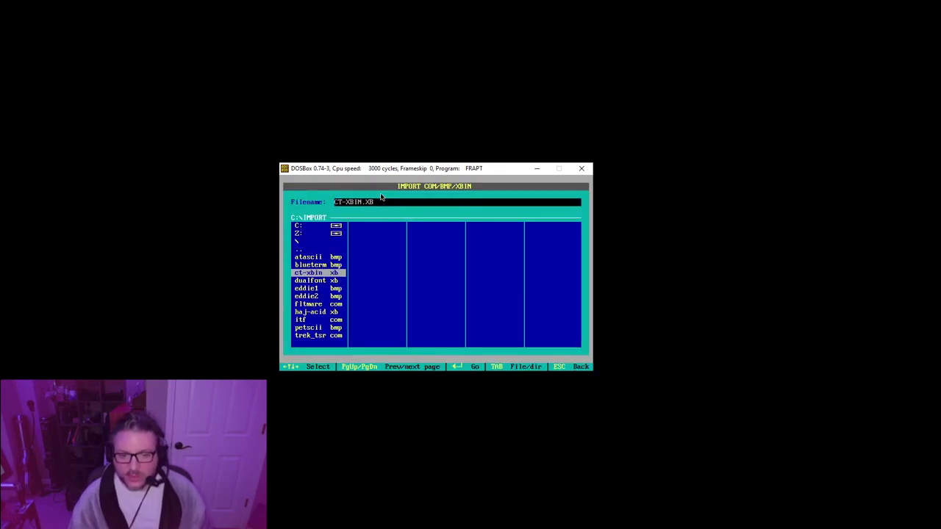
pyautogui.press('Down')
pyautogui.press('Down')
pyautogui.press('Down')
pyautogui.press('Return')
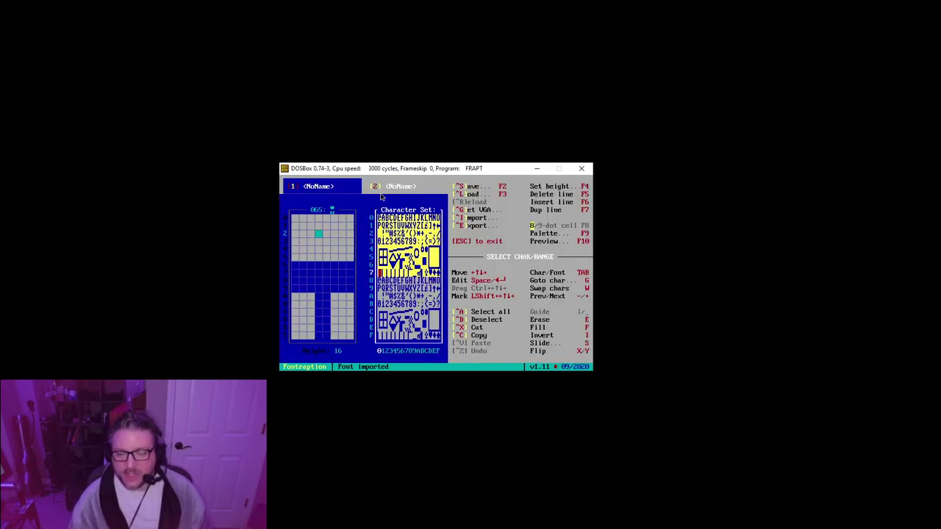
# Shrink the marked character range back to the first row and clear the marking
pyautogui.press('Up')
pyautogui.press('Up')
pyautogui.press('Up')
pyautogui.press('Up')
pyautogui.press('Up')
pyautogui.press('Up')
pyautogui.press('Up')
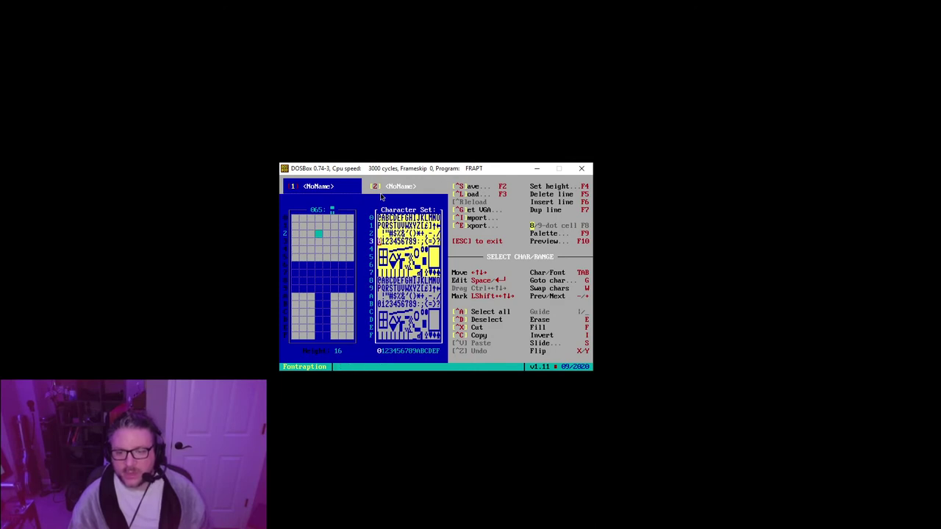
pyautogui.press('Right')
pyautogui.press('Right')
pyautogui.press('Right')
pyautogui.press('Right')
pyautogui.press('Right')
pyautogui.press('Right')
pyautogui.press('Right')
pyautogui.press('Right')
pyautogui.press('Right')
pyautogui.press('Right')
pyautogui.press('Right')
pyautogui.press('Right')
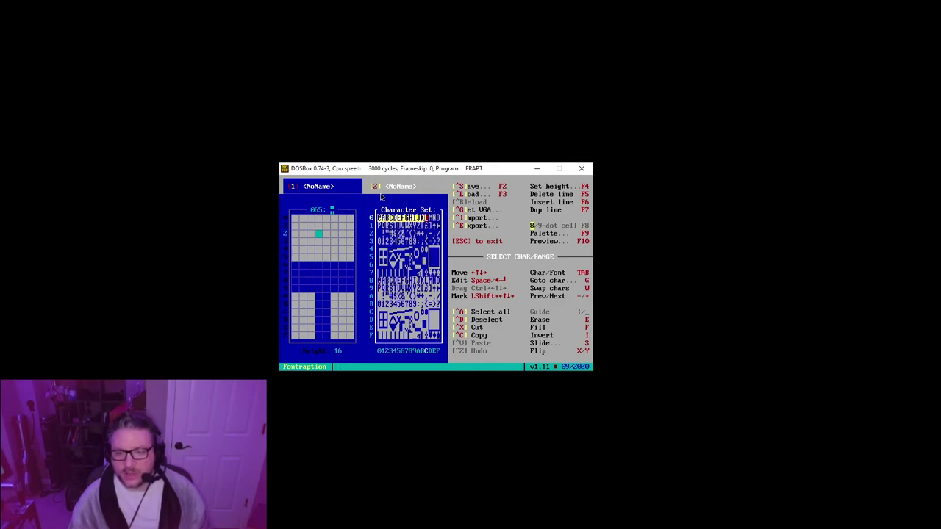
pyautogui.press('Left')
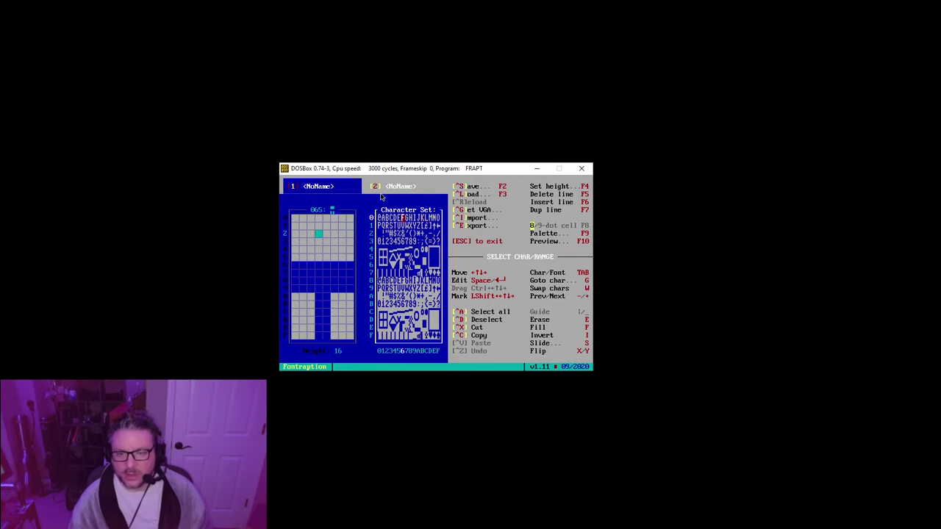
# Try to mark the whole PETSCII character set row by row, starting from the first character
pyautogui.press('Home')
pyautogui.hotkey('shift', 'Down')
pyautogui.hotkey('shift', 'Down')
pyautogui.hotkey('shift', 'Down')
pyautogui.hotkey('shift', 'Down')
pyautogui.hotkey('shift', 'Down')
pyautogui.hotkey('shift', 'Down')
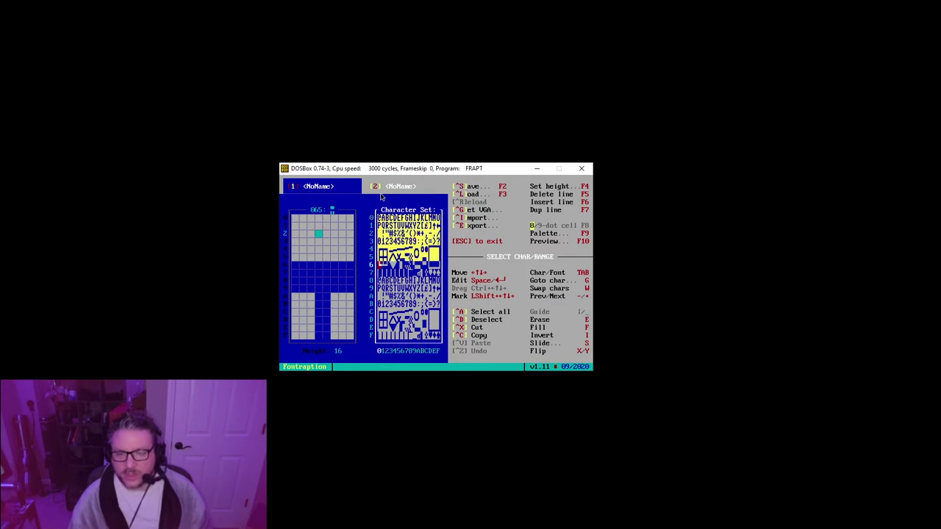
pyautogui.hotkey('shift', 'Down')
pyautogui.hotkey('shift', 'Down')
pyautogui.hotkey('shift', 'Down')
pyautogui.hotkey('shift', 'Down')
pyautogui.hotkey('shift', 'Down')
pyautogui.hotkey('shift', 'Down')
pyautogui.hotkey('shift', 'Down')
pyautogui.hotkey('shift', 'Down')
pyautogui.hotkey('shift', 'Down')
pyautogui.press('pageup')
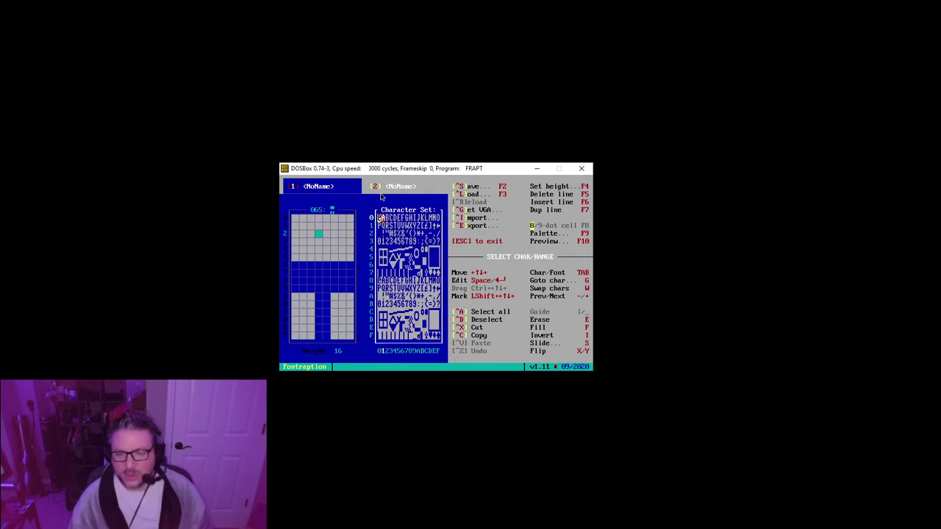
# Exit Fontraption and restart it from the DOS prompt with the frapt command
pyautogui.press('Escape')
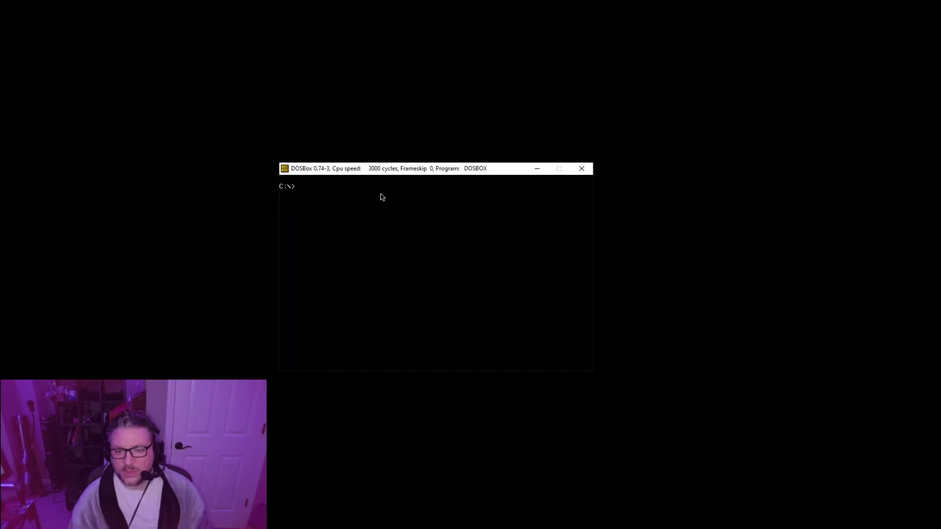
pyautogui.write('frapt')
pyautogui.press('Return')
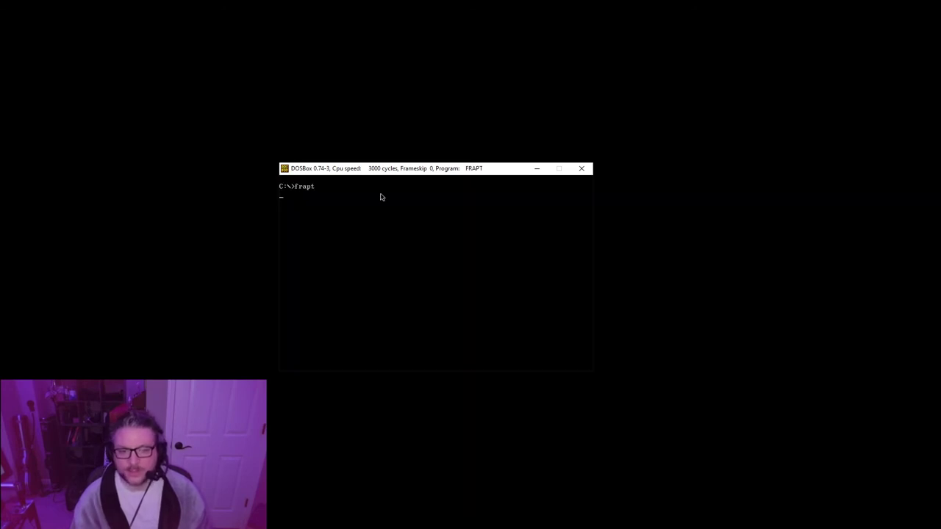
# Import PETSCII.BMP from the IMPORT folder into the freshly started Fontraption
pyautogui.hotkey('ctrl', 'i')
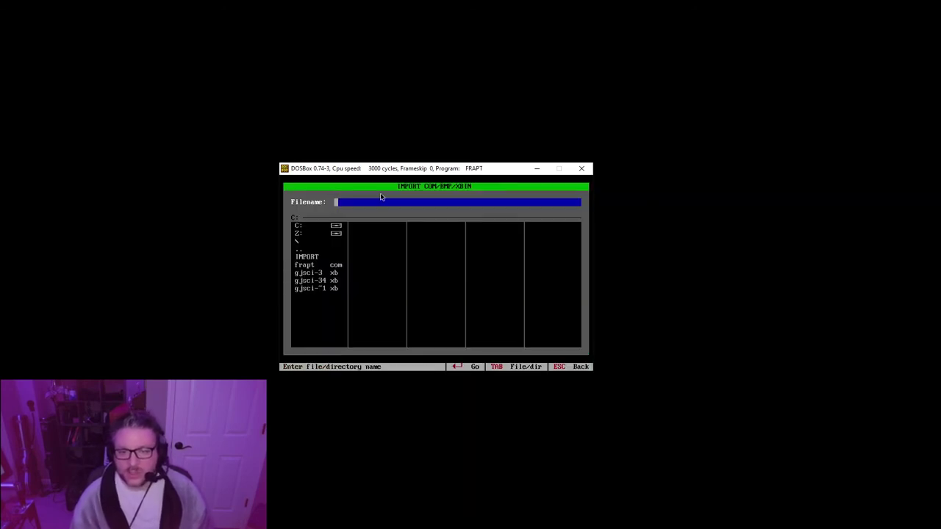
pyautogui.press('Return')
pyautogui.press('Down')
pyautogui.press('Down')
pyautogui.press('Down')
pyautogui.press('Down')
pyautogui.press('Down')
pyautogui.press('Down')
pyautogui.press('Down')
pyautogui.press('Down')
pyautogui.press('Down')
pyautogui.press('Down')
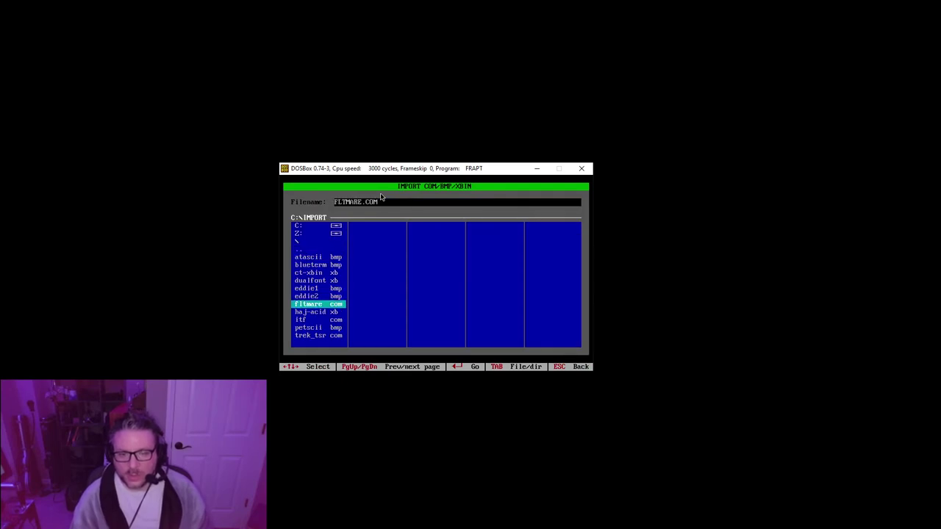
pyautogui.press('Return')
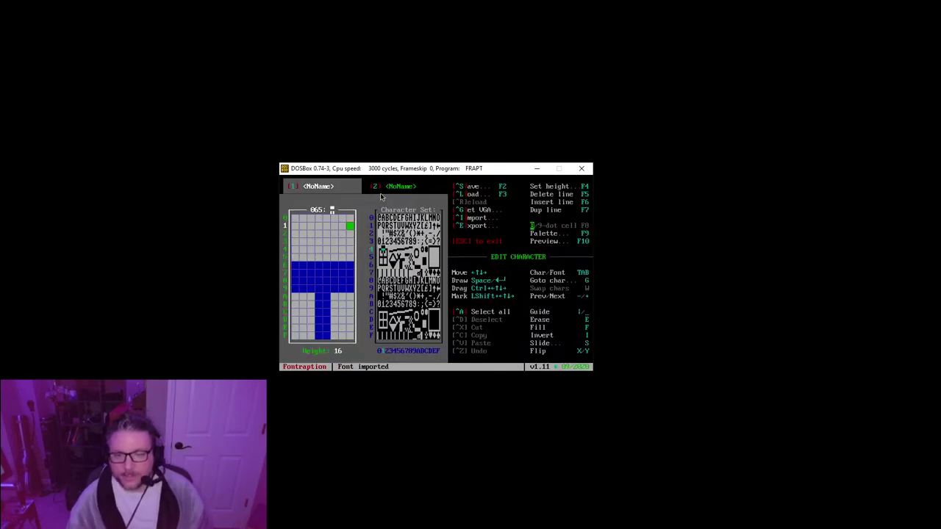
# Return to the character set and mark every PETSCII character from the first cell to the last
pyautogui.press('Left')
pyautogui.press('Tab')
pyautogui.press('Up')
pyautogui.press('Up')
pyautogui.press('Up')
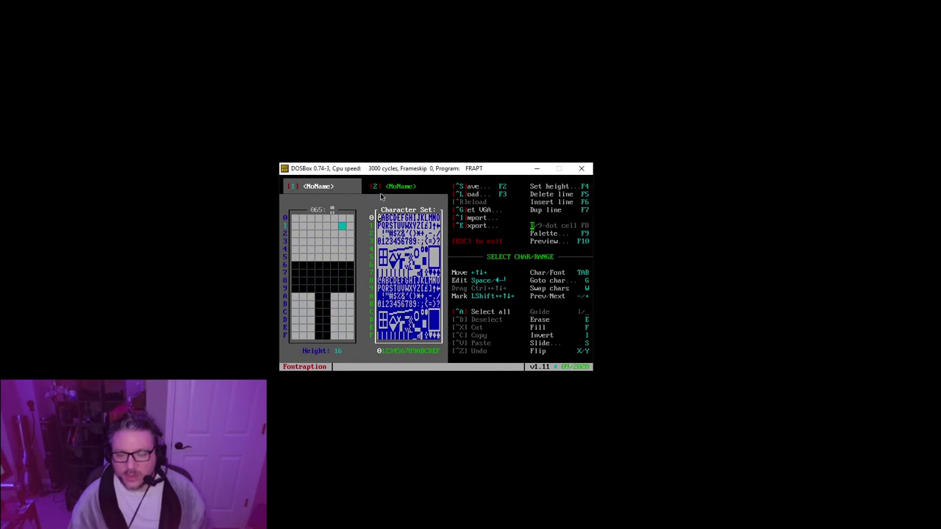
pyautogui.hotkey('shift', 'Down')
pyautogui.hotkey('shift', 'Down')
pyautogui.hotkey('shift', 'Down')
pyautogui.hotkey('shift', 'Down')
pyautogui.hotkey('shift', 'Down')
pyautogui.hotkey('shift', 'Down')
pyautogui.hotkey('shift', 'Down')
pyautogui.hotkey('shift', 'Down')
pyautogui.hotkey('shift', 'Down')
pyautogui.hotkey('shift', 'Down')
pyautogui.hotkey('shift', 'Down')
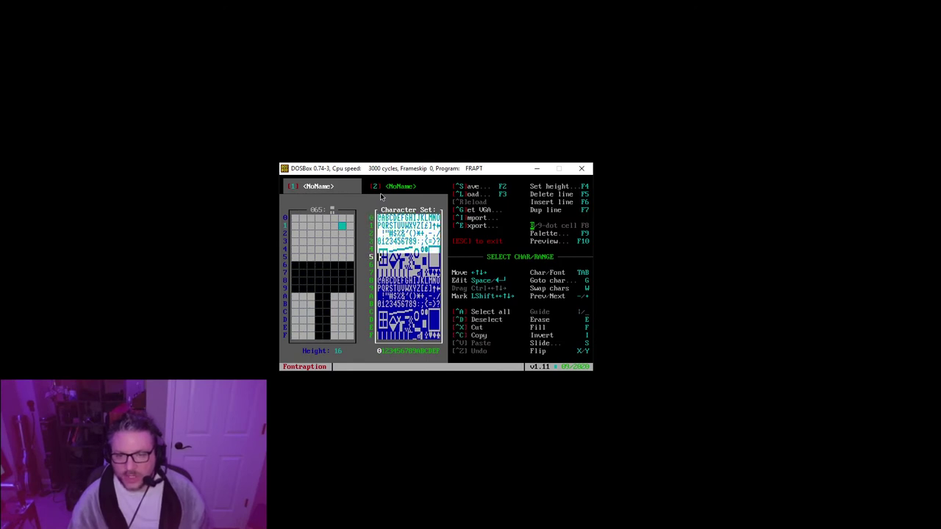
pyautogui.hotkey('shift', 'Down')
pyautogui.hotkey('shift', 'Down')
pyautogui.hotkey('shift', 'Down')
pyautogui.hotkey('shift', 'Right')
pyautogui.hotkey('shift', 'Right')
pyautogui.hotkey('shift', 'Right')
pyautogui.hotkey('shift', 'Right')
pyautogui.hotkey('shift', 'Right')
pyautogui.hotkey('shift', 'Right')
pyautogui.hotkey('shift', 'Right')
pyautogui.hotkey('shift', 'Right')
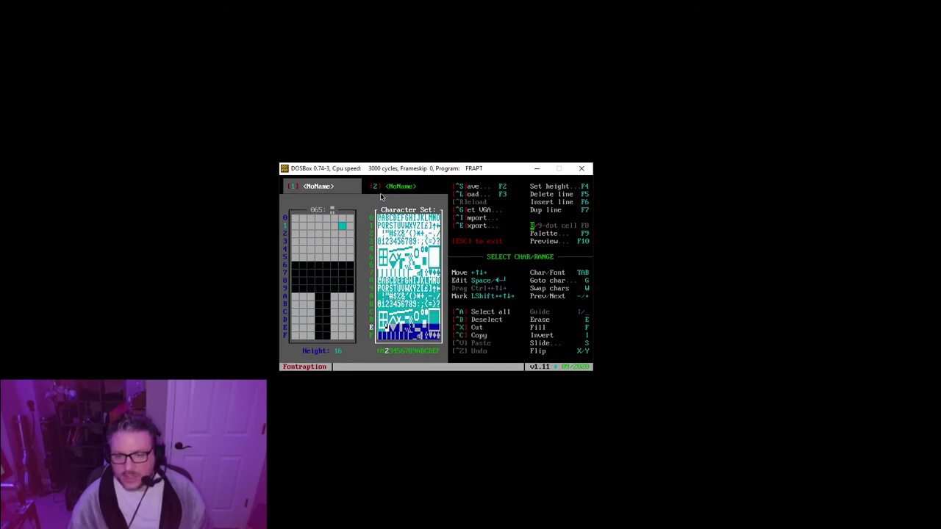
pyautogui.hotkey('shift', 'Right')
pyautogui.hotkey('shift', 'Right')
pyautogui.hotkey('shift', 'Right')
pyautogui.hotkey('shift', 'Right')
pyautogui.hotkey('shift', 'Right')
pyautogui.hotkey('shift', 'Right')
pyautogui.hotkey('shift', 'Right')
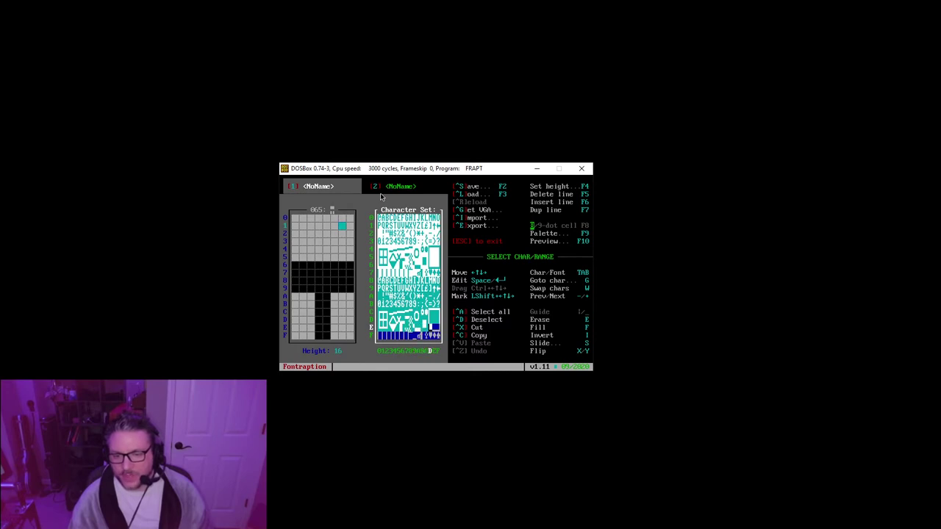
pyautogui.hotkey('shift', 'Down')
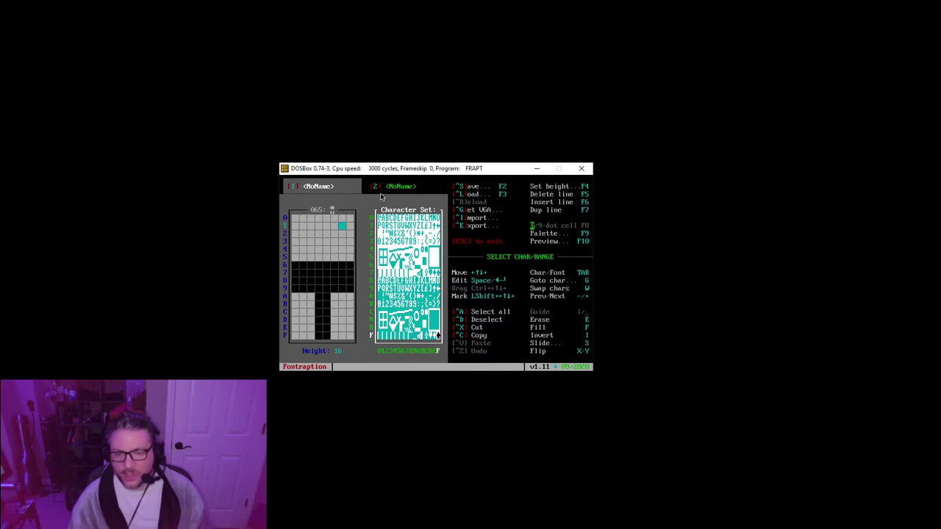
# Invert all the marked PETSCII characters and clear the marking
pyautogui.press('i')
pyautogui.press('Up')
pyautogui.press('Up')
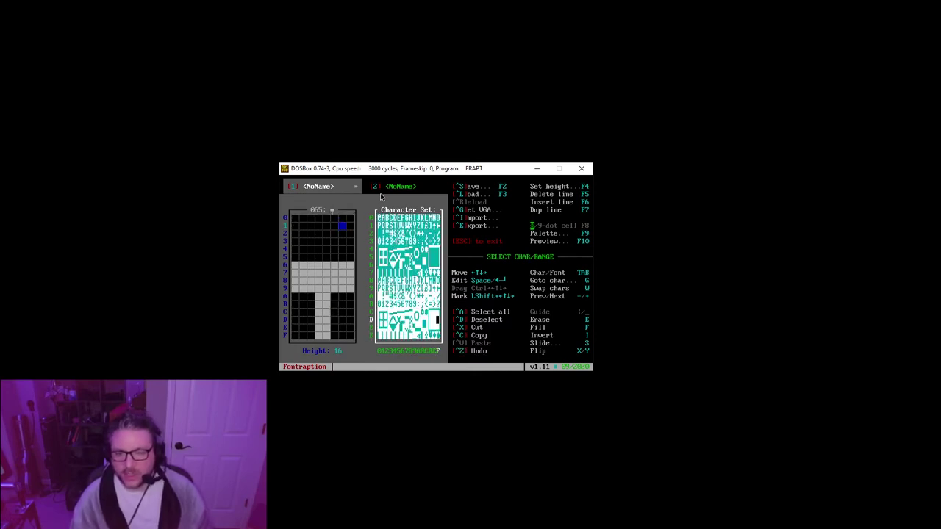
pyautogui.hotkey('ctrl', 'd')
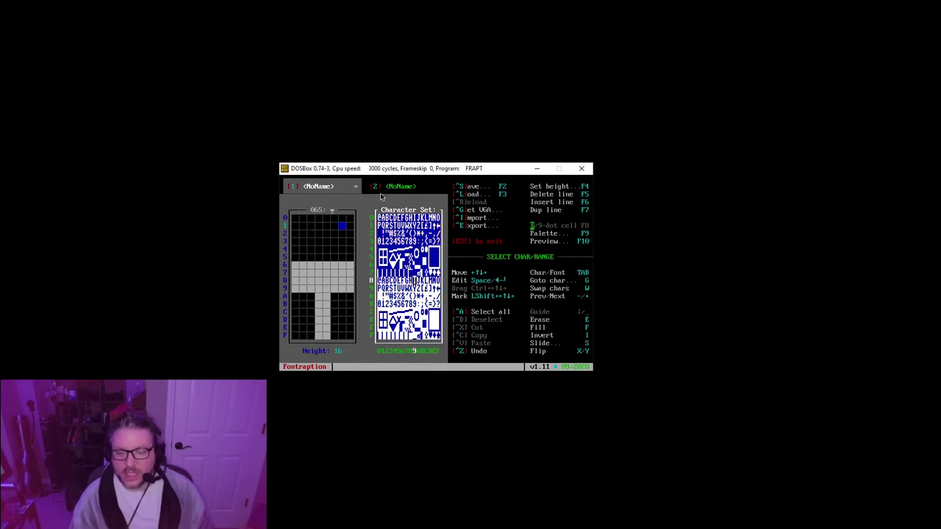
# Save the font as PETSCII.F16, overwriting the existing file
pyautogui.press('F2')
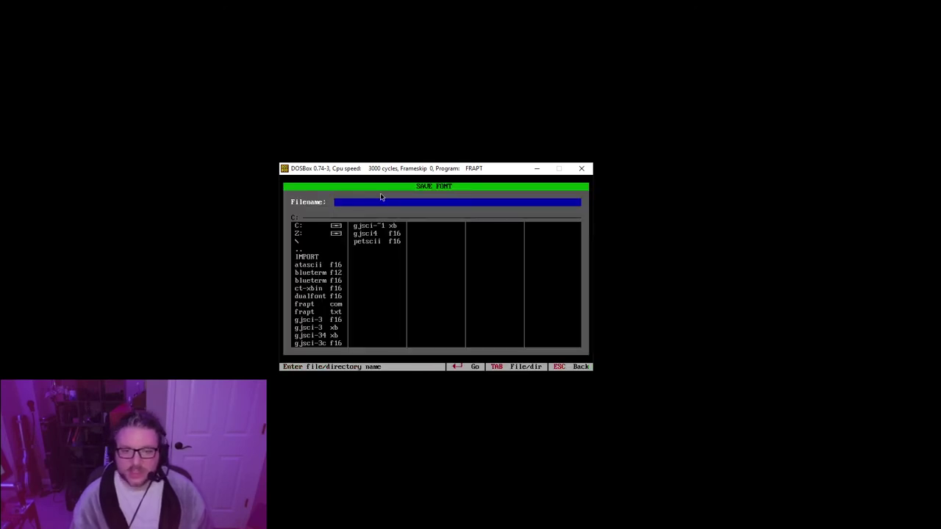
pyautogui.write('PETSCII.F16')
pyautogui.press('Return')
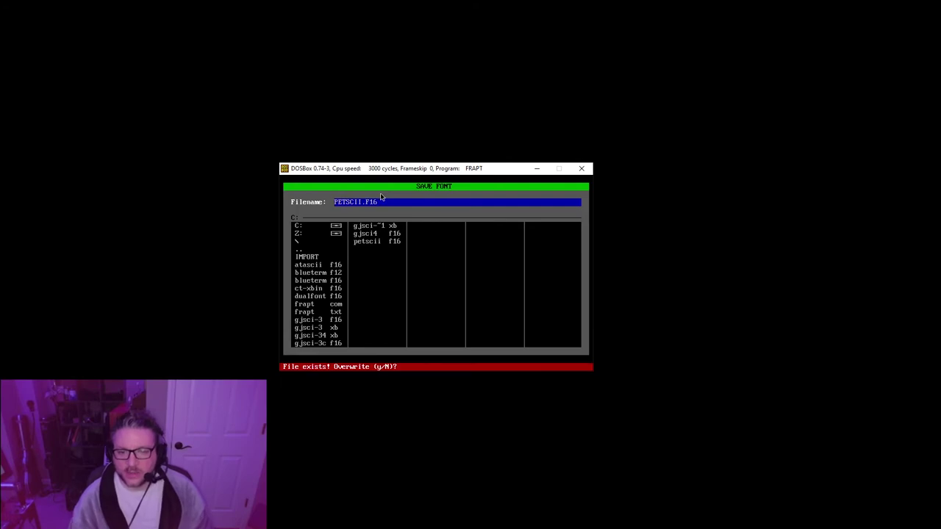
pyautogui.press('y')
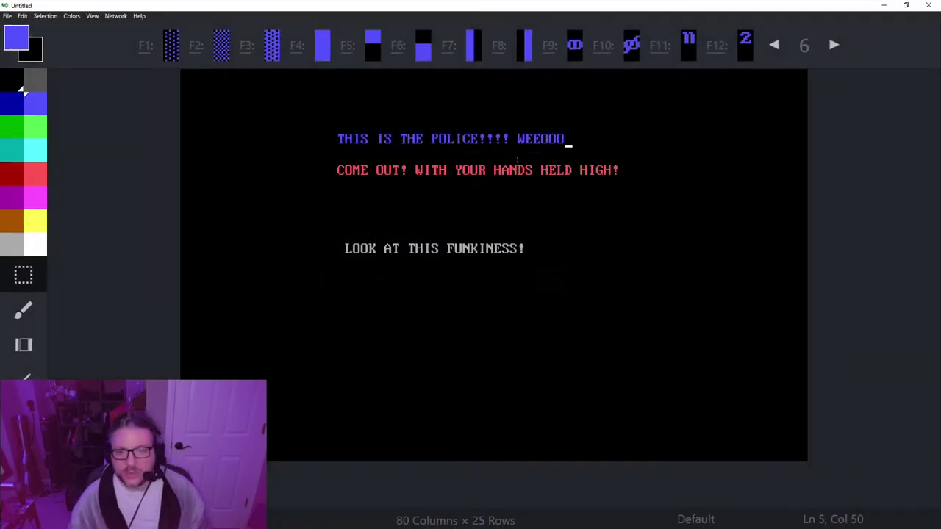
# Switch to Moebius and load PETSCII.F16 from the FONTTRAPTION folder as the custom font
pyautogui.click(94, 15)
pyautogui.click(159, 229)
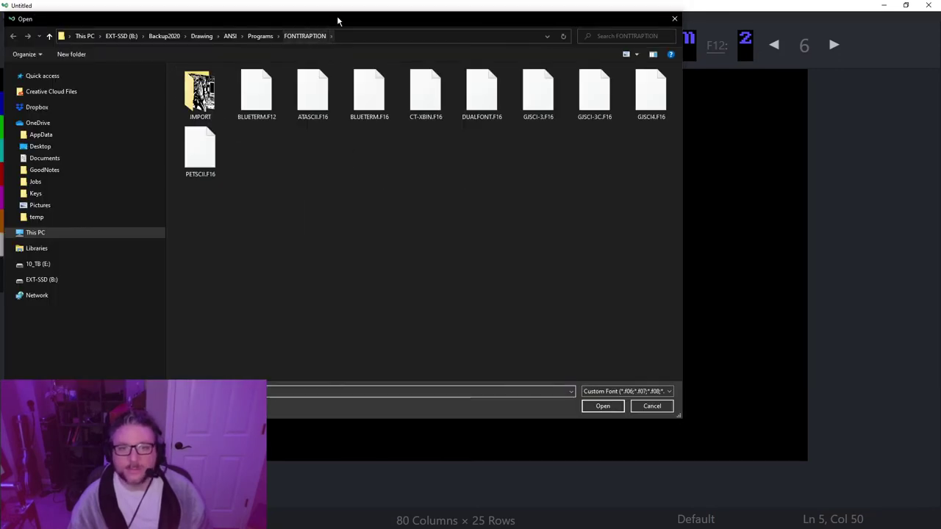
pyautogui.moveTo(339, 20); pyautogui.dragTo(405, 71)
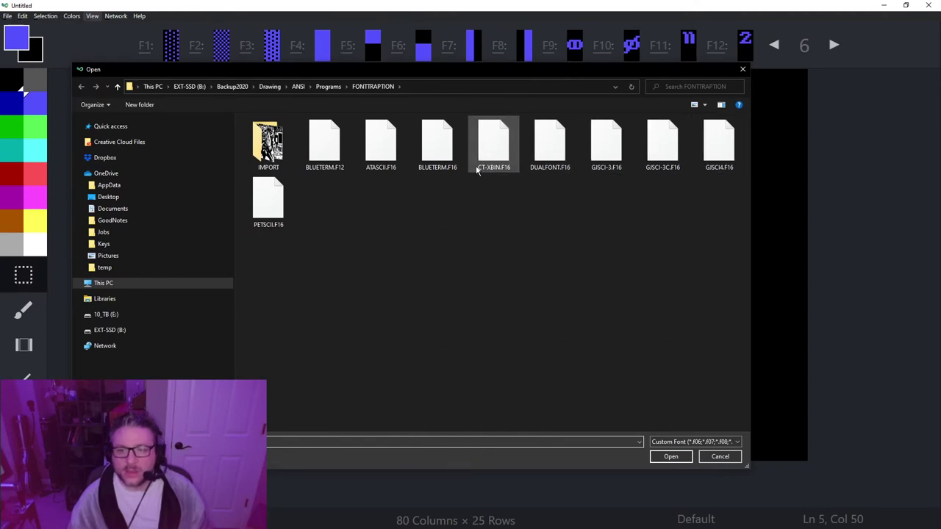
pyautogui.click(268, 202)
pyautogui.click(665, 457)
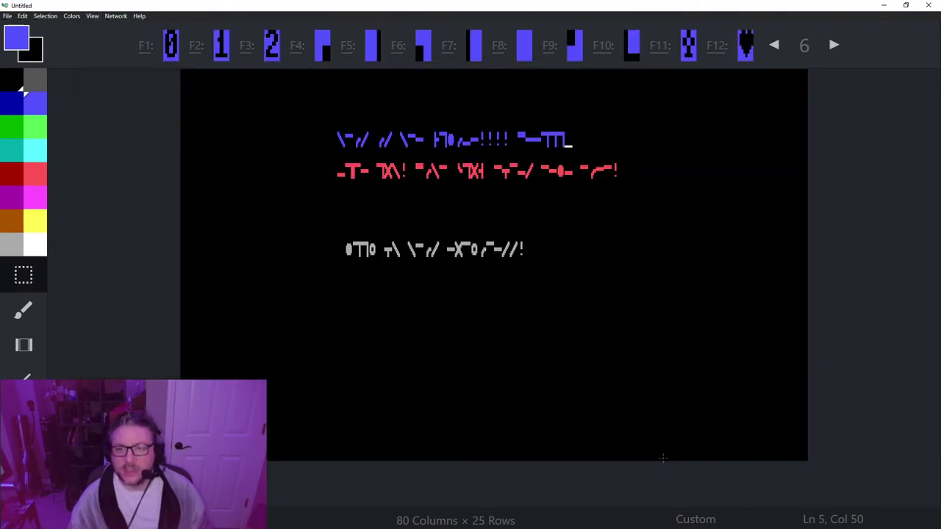
# Open the character chart for the F1 slot and insert the F1 to F4 characters, beginning with 012, on line 16
pyautogui.click(147, 50)
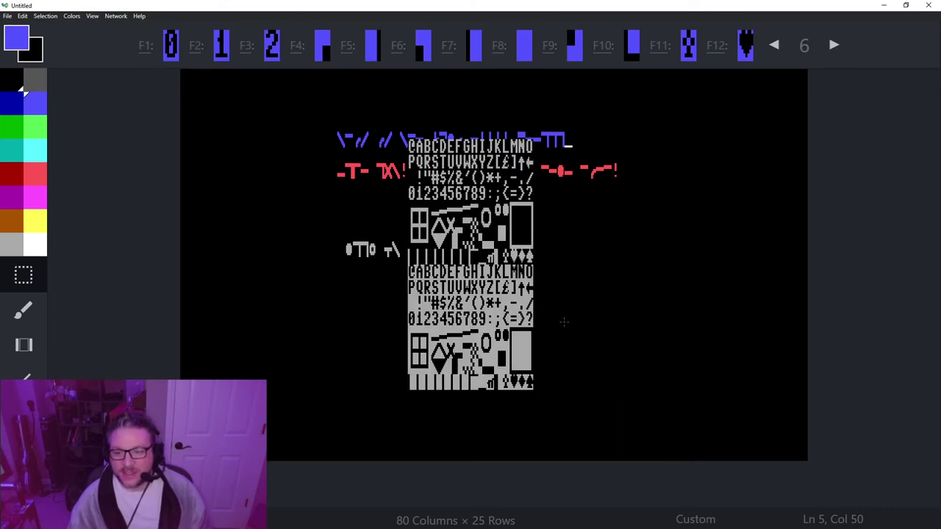
pyautogui.click(361, 280)
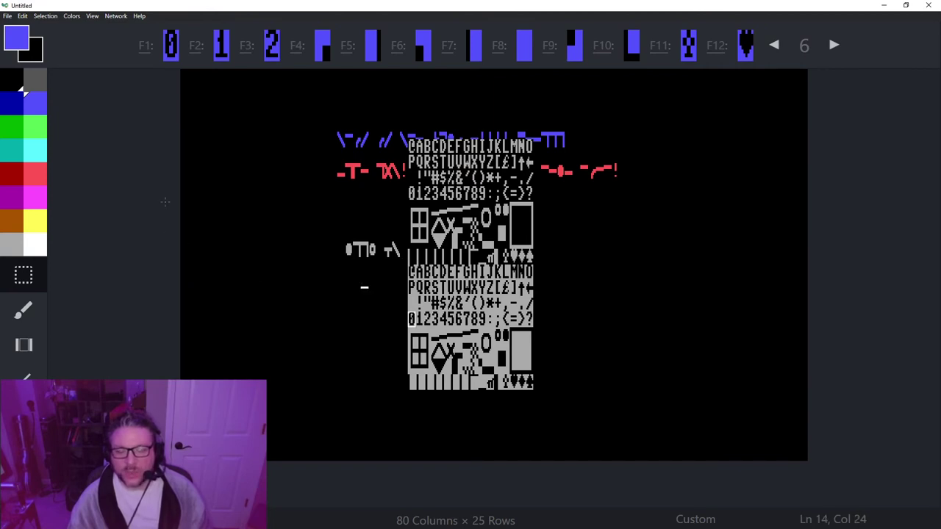
pyautogui.press('Down')
pyautogui.press('Down')
pyautogui.press('Left')
pyautogui.press('Left')
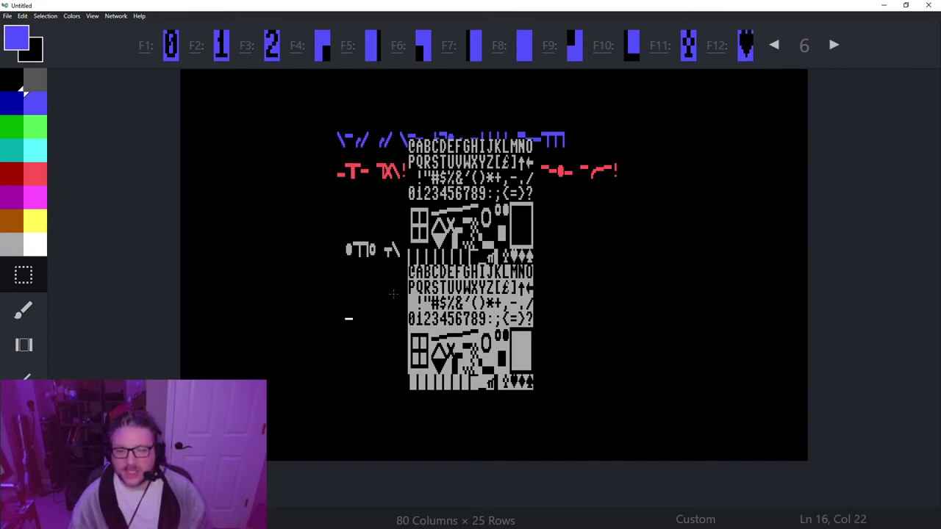
pyautogui.press('Left')
pyautogui.press('Left')
pyautogui.press('Left')
pyautogui.write('012')
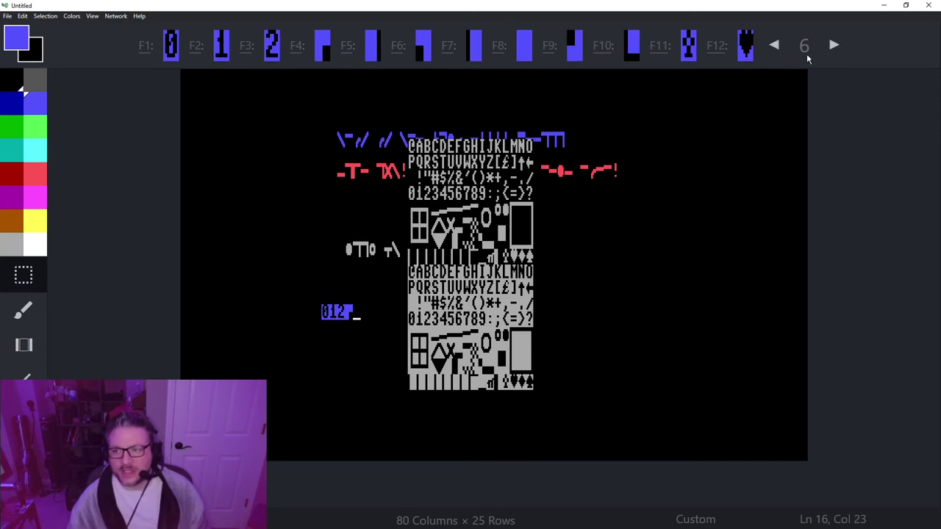
# Change the function-key characters to set 1
pyautogui.click(775, 46)
pyautogui.click(775, 47)
pyautogui.click(775, 46)
pyautogui.click(775, 47)
pyautogui.click(775, 46)
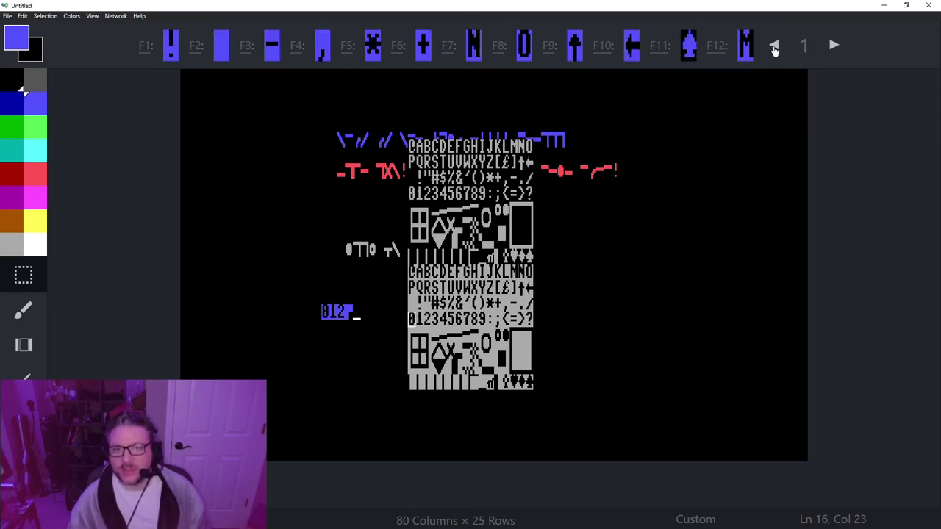
# Browse the function-key character sets from set 1 up to set 9, then go back to set 6
pyautogui.click(832, 46)
pyautogui.click(833, 46)
pyautogui.click(833, 47)
pyautogui.click(833, 47)
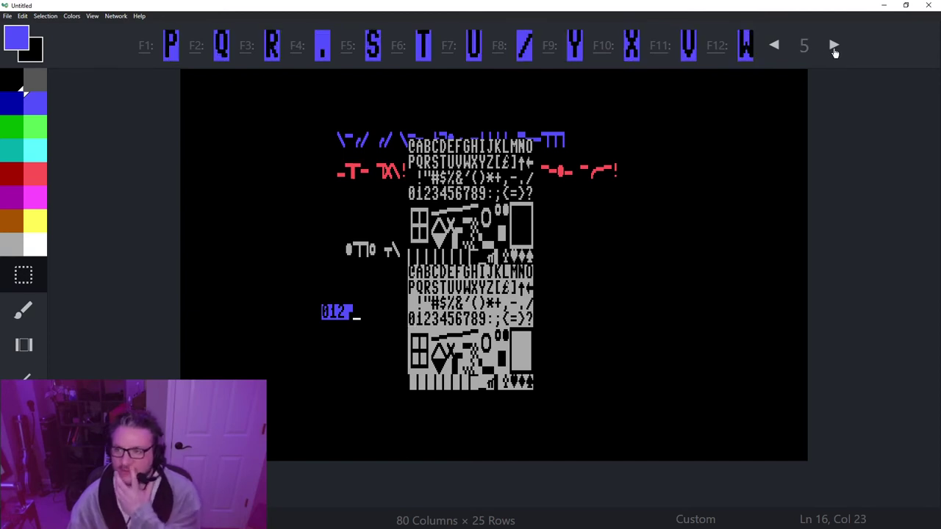
pyautogui.click(833, 46)
pyautogui.click(833, 46)
pyautogui.click(834, 47)
pyautogui.click(834, 46)
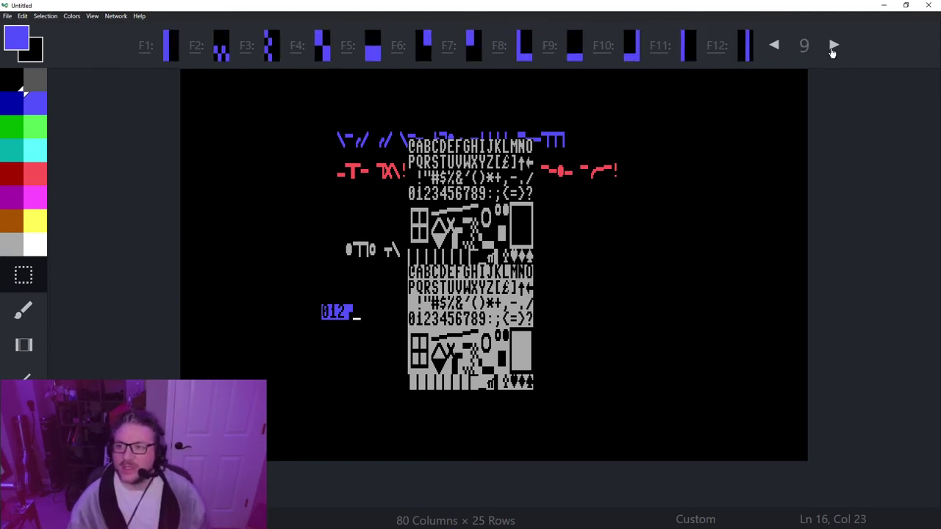
pyautogui.click(775, 46)
pyautogui.click(775, 46)
pyautogui.click(775, 47)
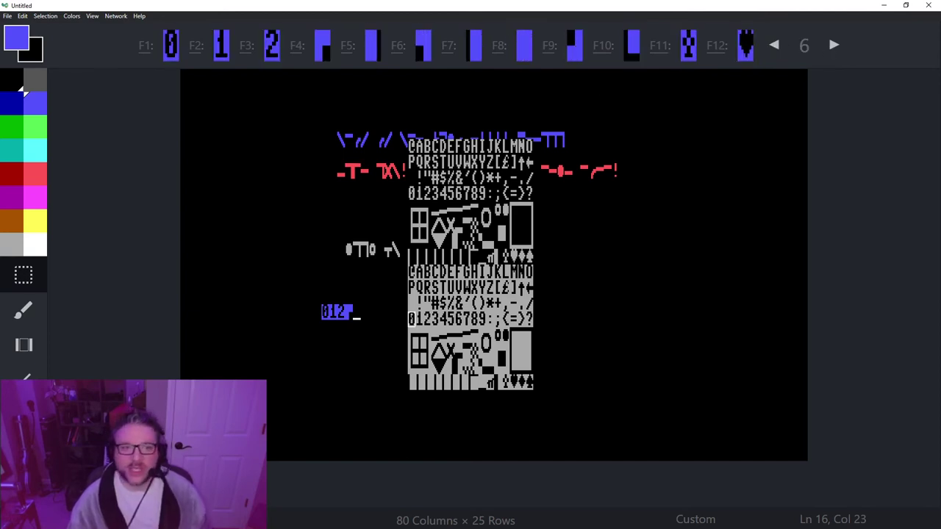
# Reset the canvas to the default font, then load the custom PETSCII font again
pyautogui.click(92, 16)
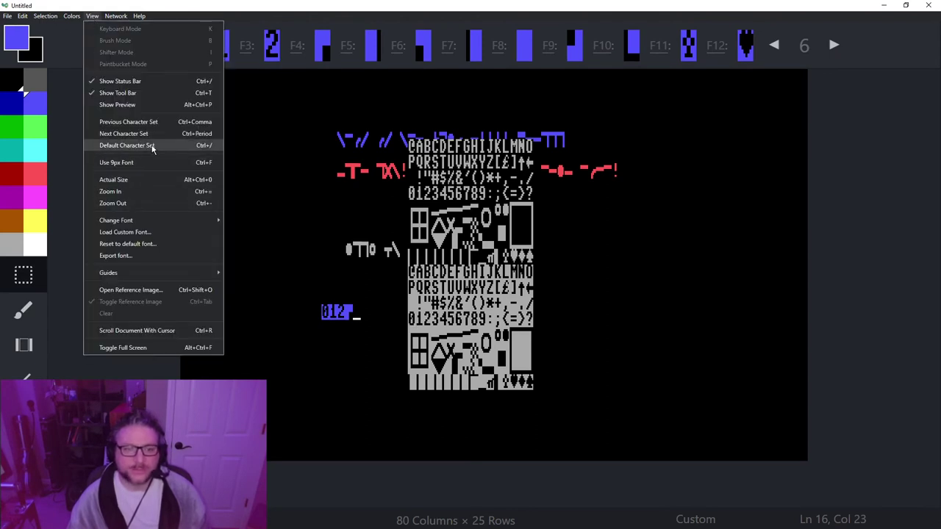
pyautogui.click(172, 245)
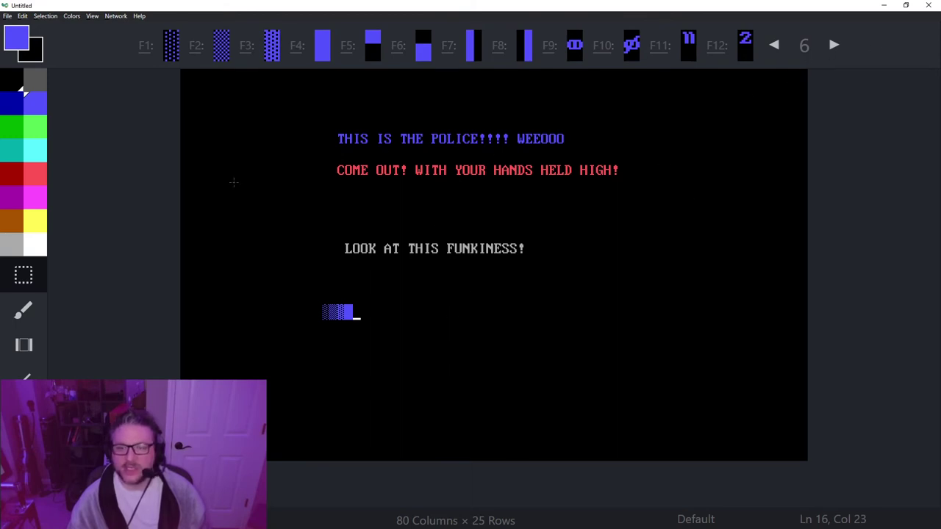
pyautogui.click(92, 17)
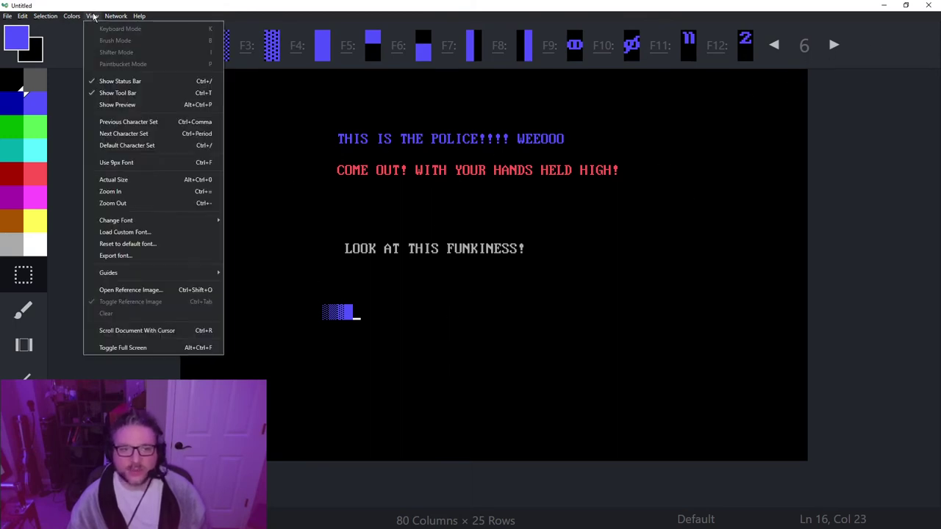
pyautogui.click(127, 233)
pyautogui.doubleClick(267, 202)
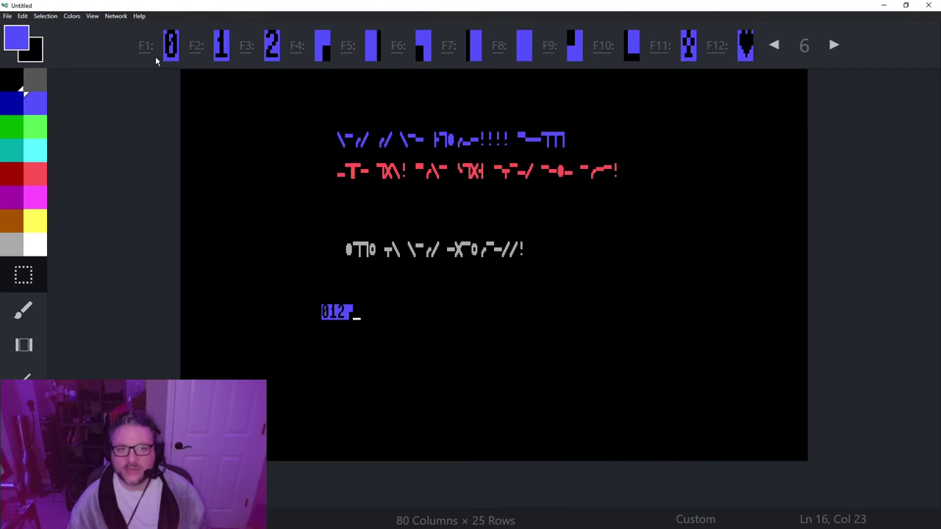
# Cycle through all function-key character sets of the reloaded PETSCII font, ending on set 6
pyautogui.click(773, 47)
pyautogui.click(774, 47)
pyautogui.click(773, 47)
pyautogui.click(773, 47)
pyautogui.click(773, 47)
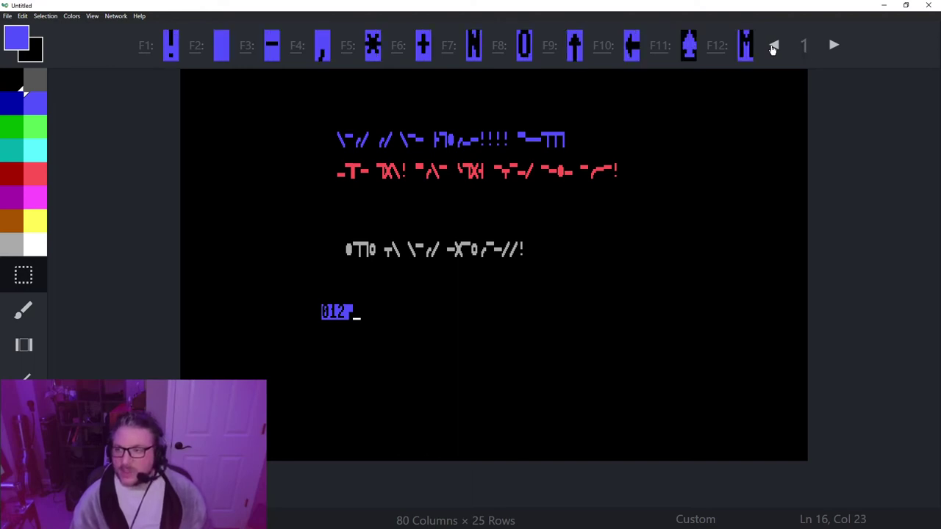
pyautogui.click(773, 47)
pyautogui.click(773, 47)
pyautogui.click(773, 47)
pyautogui.click(773, 47)
pyautogui.click(773, 47)
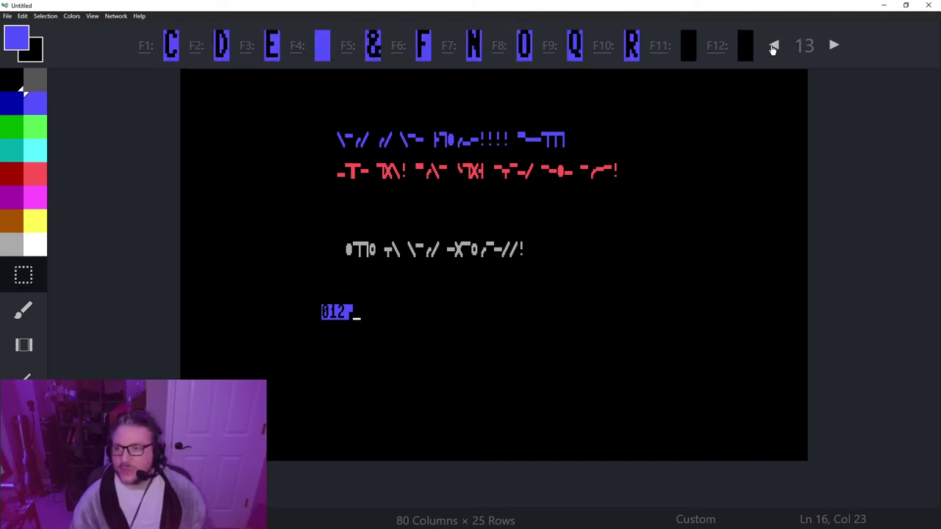
pyautogui.click(773, 48)
pyautogui.click(774, 47)
pyautogui.click(773, 47)
pyautogui.click(773, 47)
pyautogui.click(773, 47)
pyautogui.click(773, 47)
pyautogui.click(773, 47)
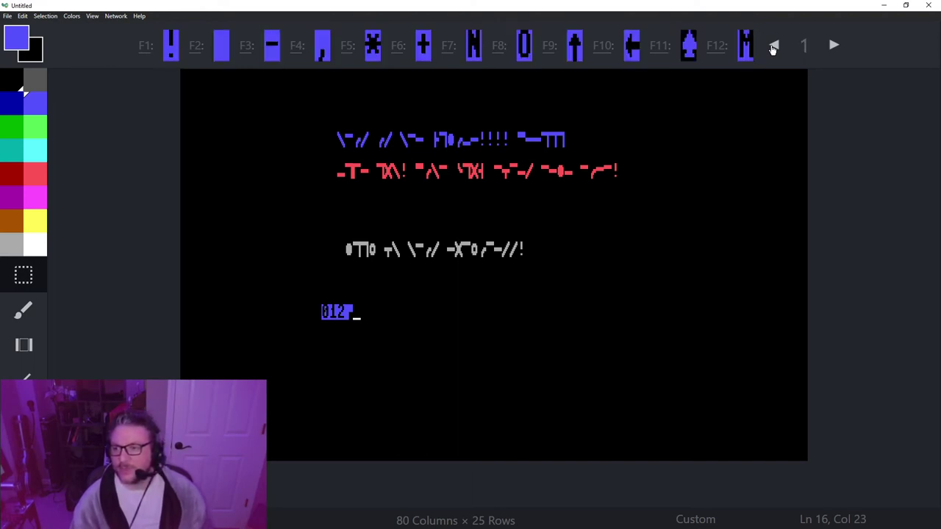
pyautogui.click(773, 47)
pyautogui.click(773, 47)
pyautogui.scroll(-5, 773, 47)
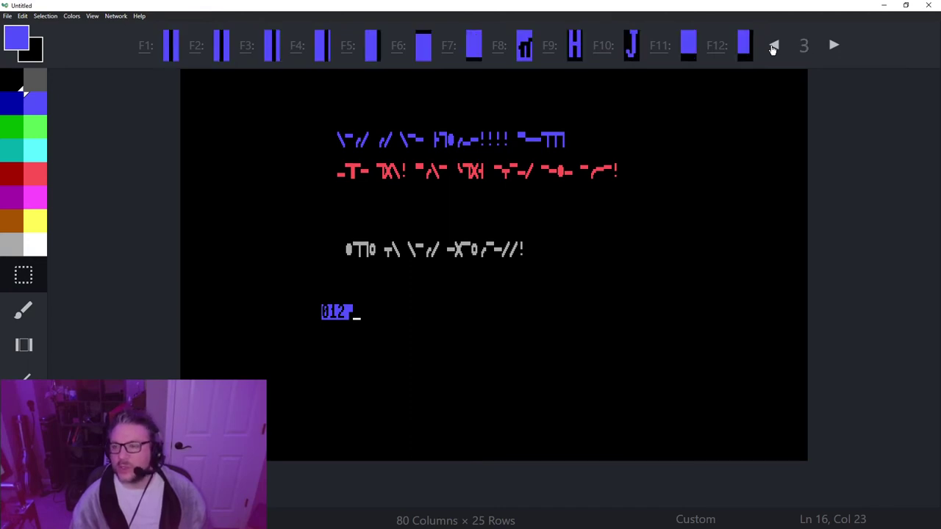
pyautogui.scroll(1, 774, 47)
pyautogui.scroll(-1, 774, 47)
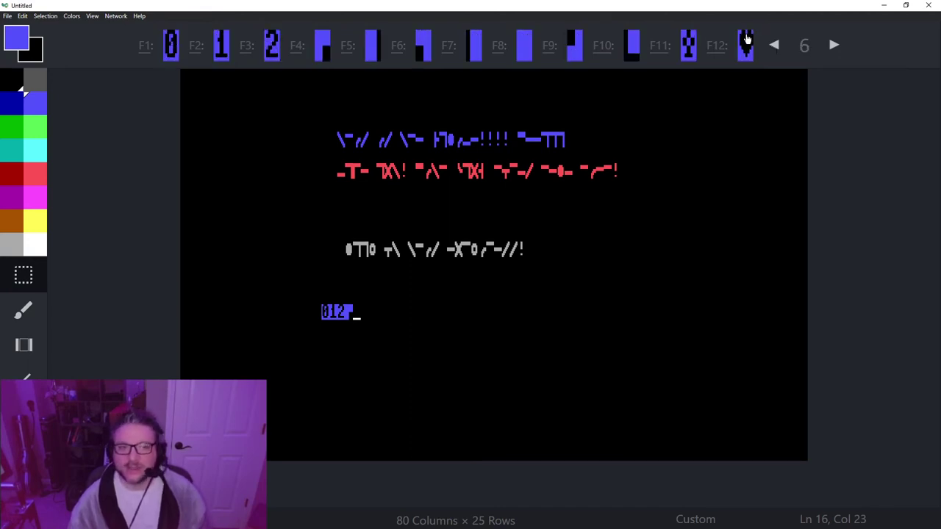
# From the character chart, assign the checkered shade character to F1 and the solid block to F4
pyautogui.click(144, 47)
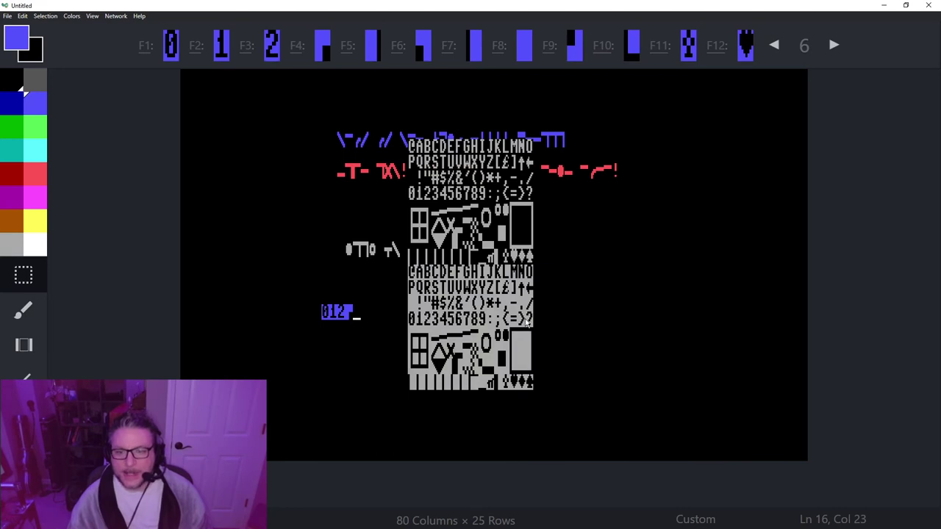
pyautogui.click(456, 247)
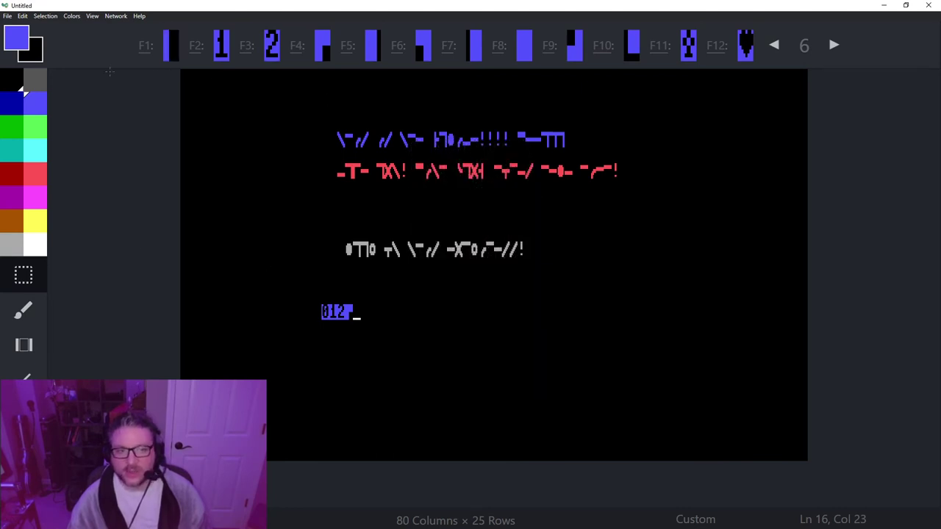
pyautogui.click(145, 47)
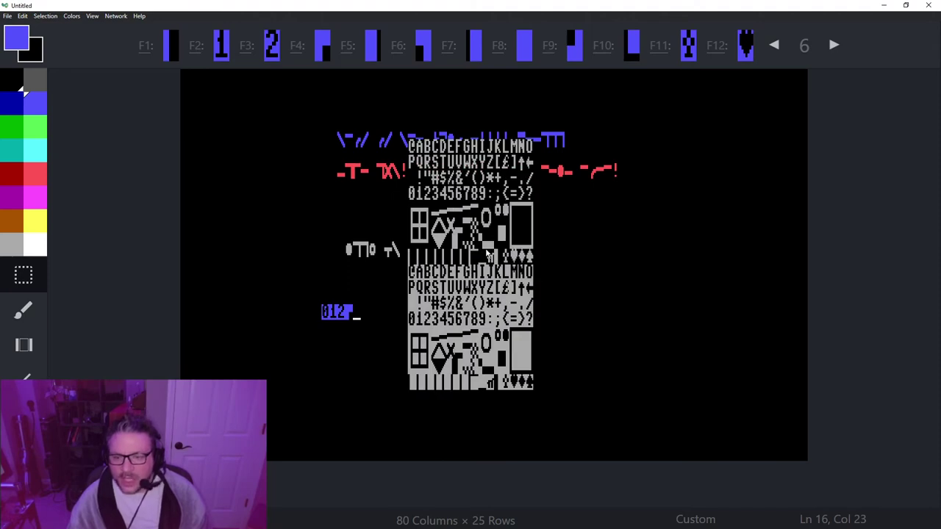
pyautogui.click(522, 354)
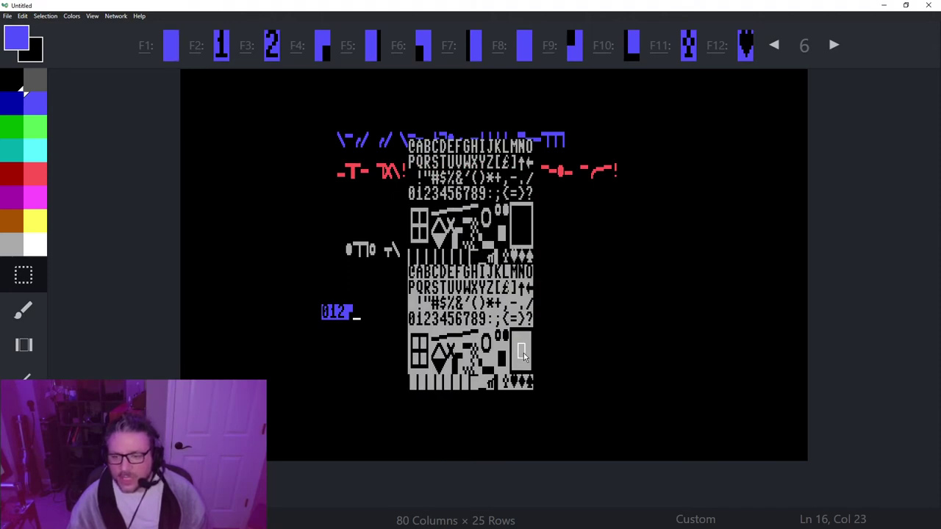
pyautogui.click(144, 47)
pyautogui.click(476, 230)
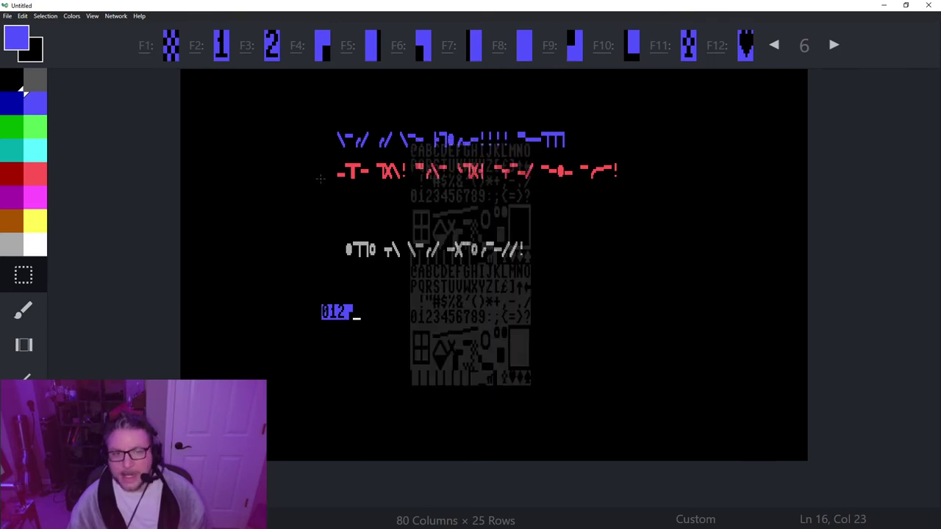
pyautogui.click(297, 48)
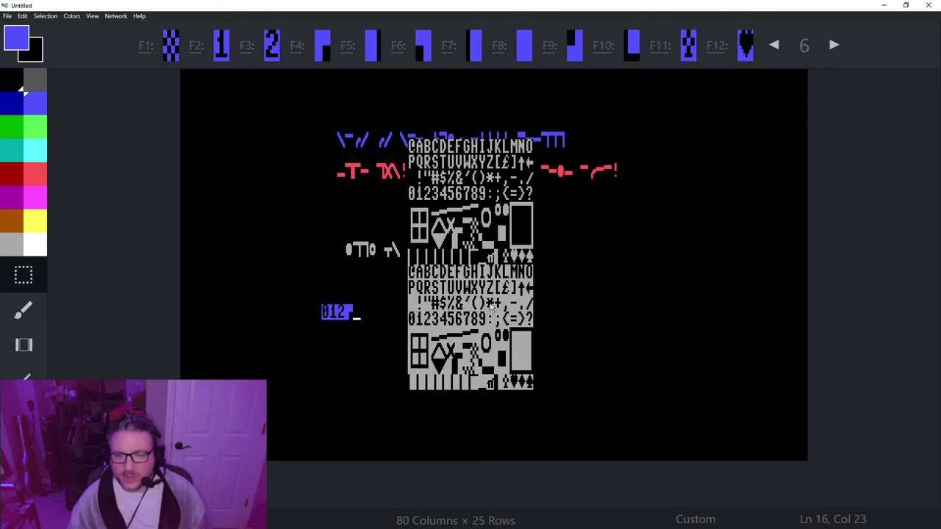
pyautogui.click(522, 355)
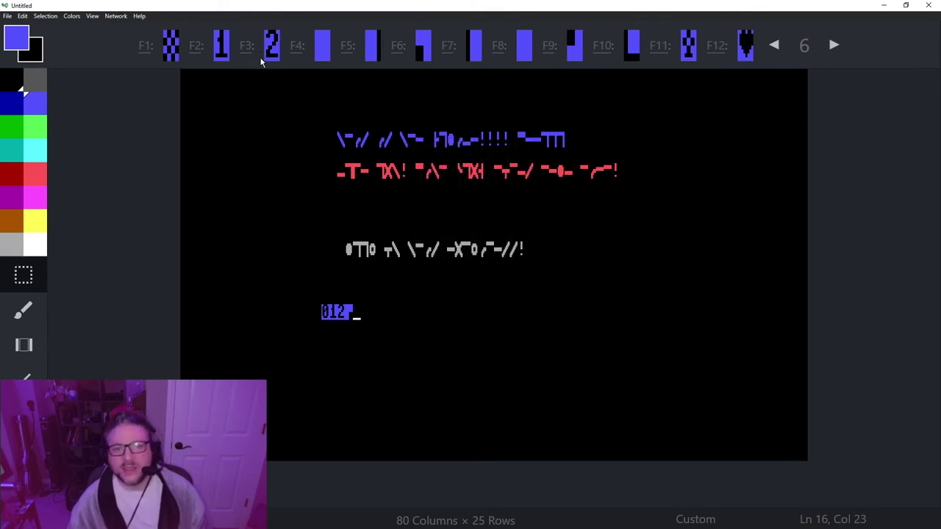
# Insert the F4 solid block and F1 checkered character alternately, twice each, on line 16 from column 38
pyautogui.press('Up')
pyautogui.press('Left')
pyautogui.press('F4')
pyautogui.press('F1')
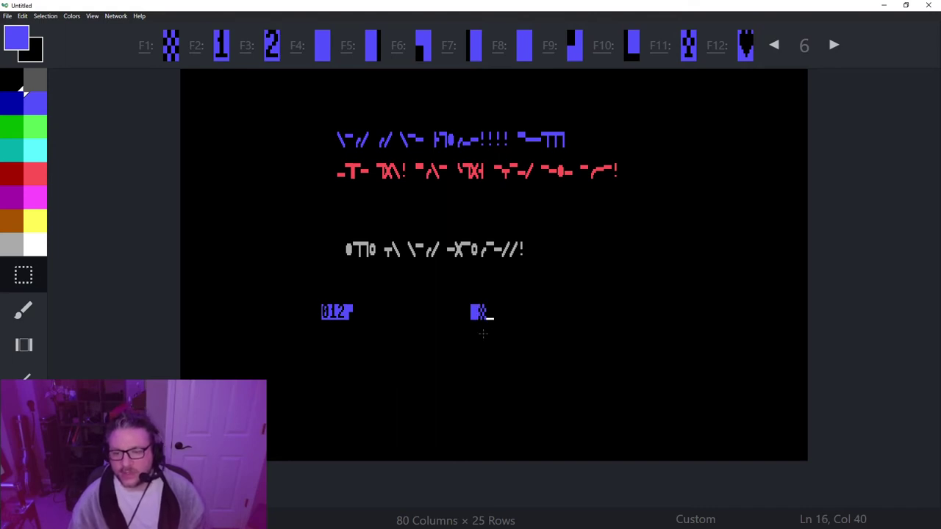
pyautogui.press('F4')
pyautogui.press('F1')
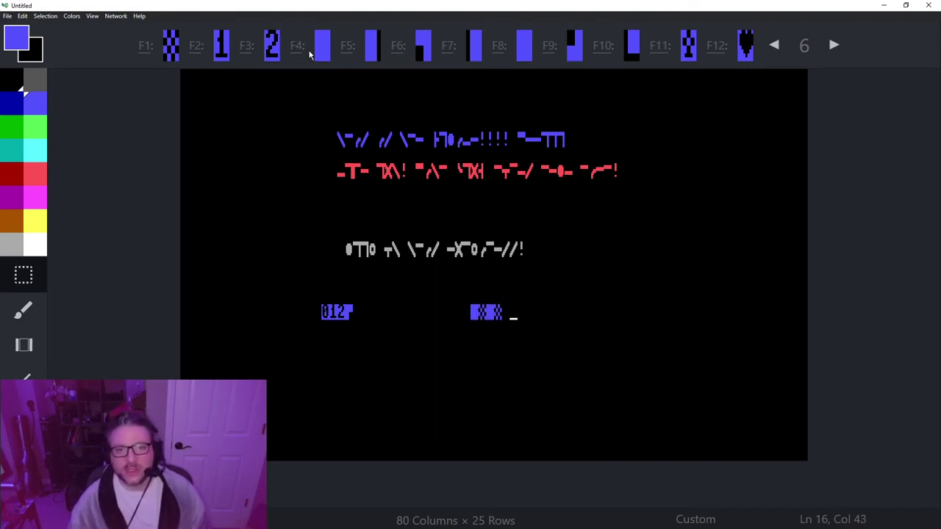
# Assign the diagonal two-quadrant block to F3 and insert it several times after the pattern on line 16
pyautogui.click(246, 45)
pyautogui.click(481, 245)
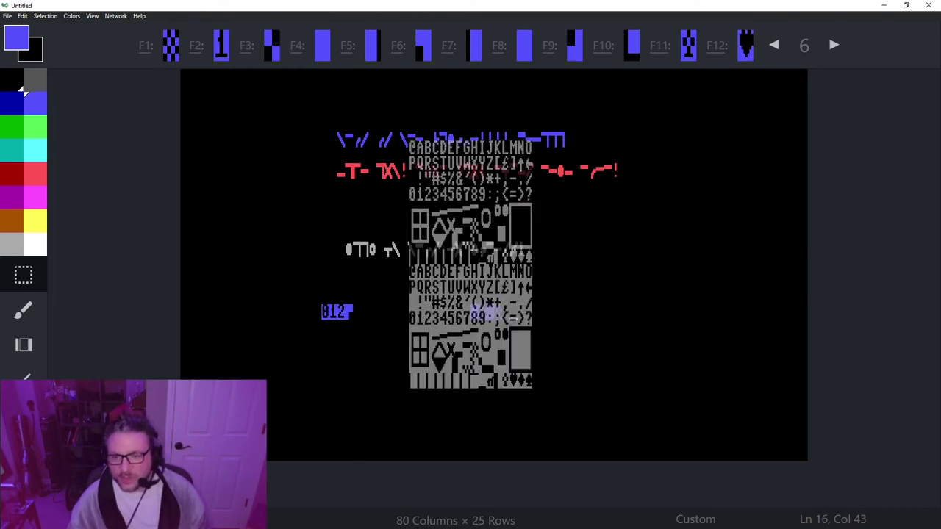
pyautogui.press('F3')
pyautogui.press('F3')
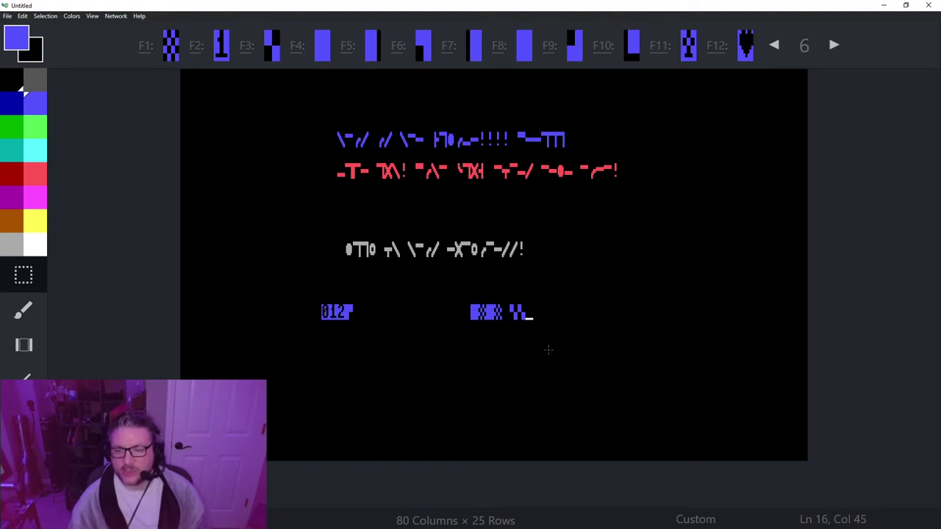
pyautogui.press('F1')
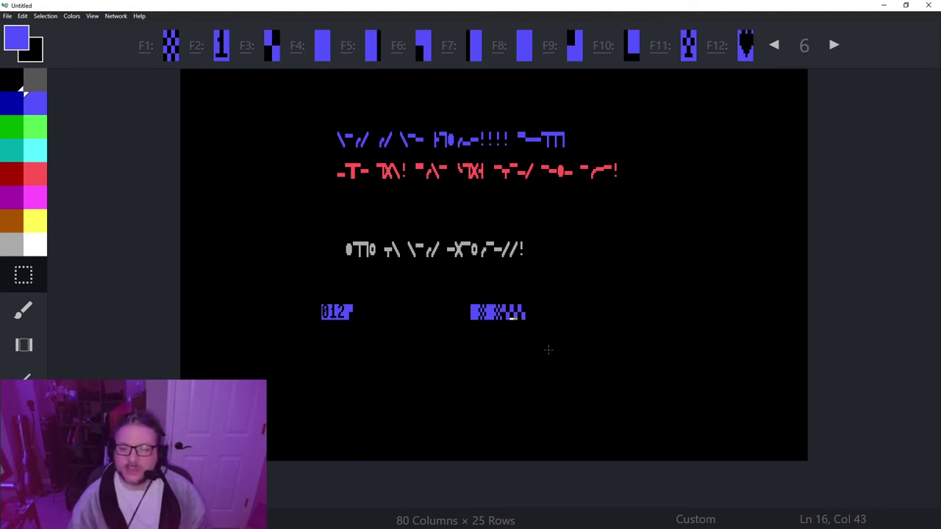
pyautogui.write('\\')
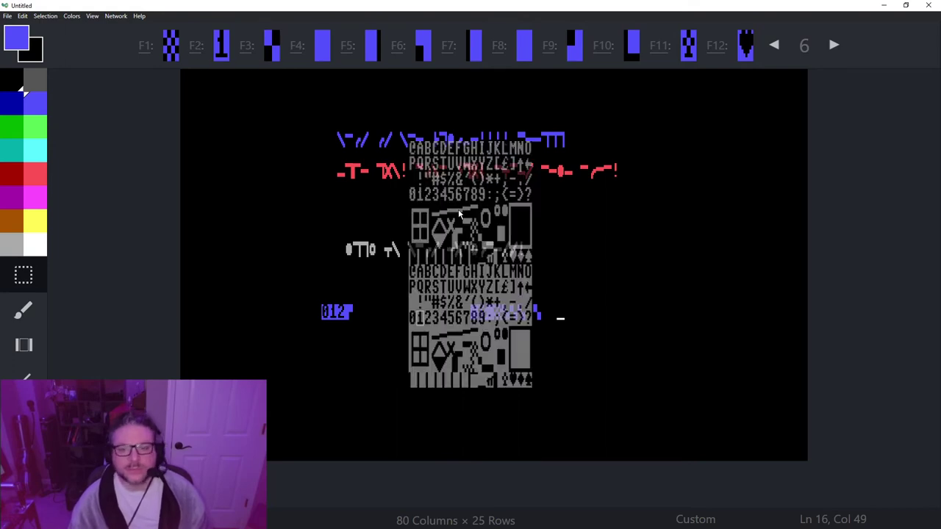
# Assign the checkered character from the chart's inverted half to F2 and insert two of them on line 17 below the pattern
pyautogui.click(195, 46)
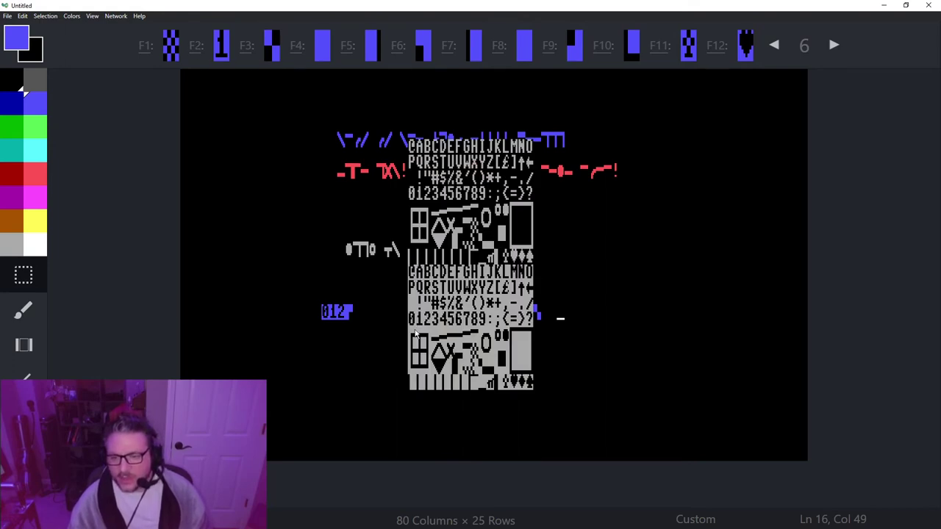
pyautogui.click(477, 357)
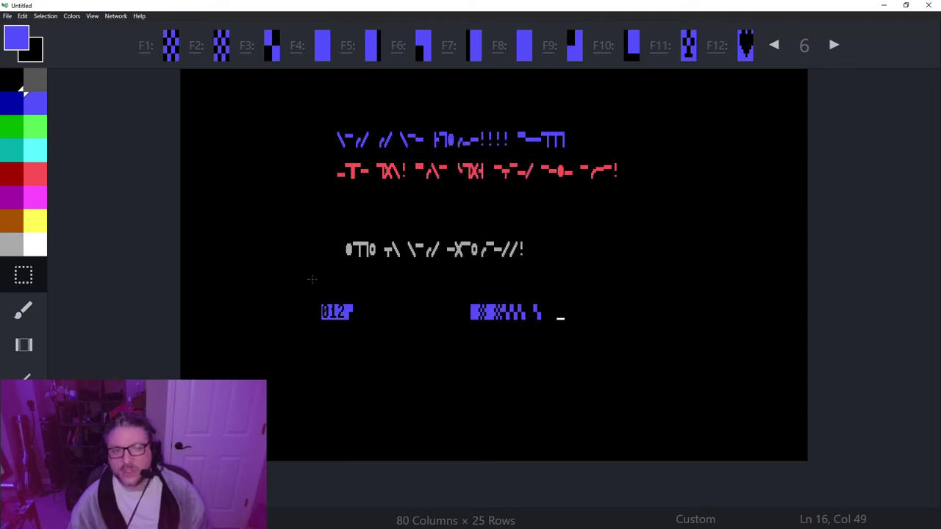
pyautogui.press('Return')
pyautogui.press('Right')
pyautogui.press('Right')
pyautogui.press('Right')
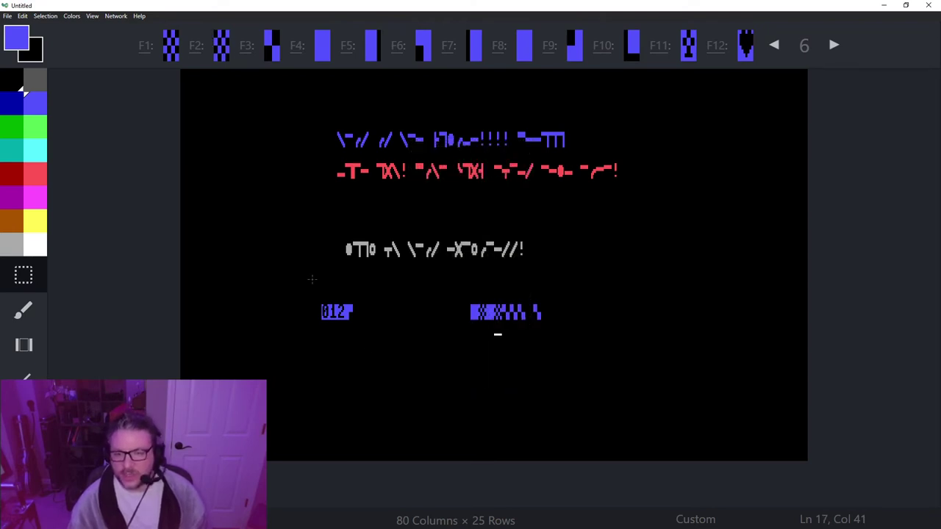
pyautogui.press('Left')
pyautogui.press('Left')
pyautogui.press('Left')
pyautogui.press('F2')
pyautogui.press('F2')
pyautogui.press('Down')
pyautogui.press('Left')
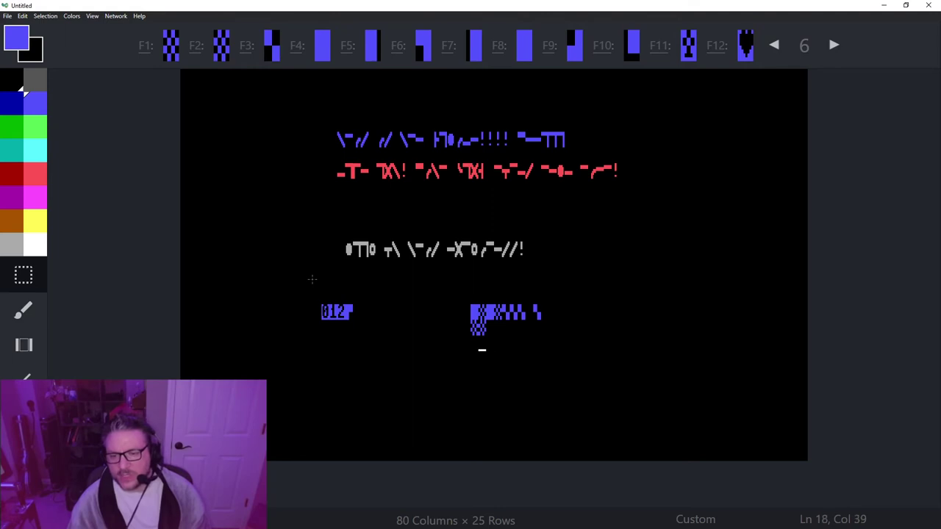
# Insert two runs of five F2 checkered characters on line 19 from column 35, separated by one space
pyautogui.press('Left')
pyautogui.press('Left')
pyautogui.press('Left')
pyautogui.press('Down')
pyautogui.press('Down')
pyautogui.press('F2')
pyautogui.press('F2')
pyautogui.press('F2')
pyautogui.press('F2')
pyautogui.press('F2')
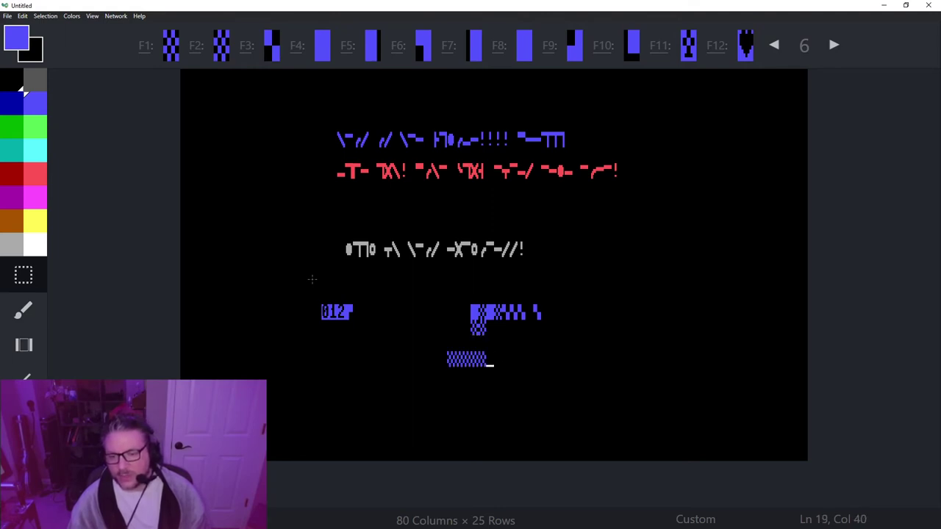
pyautogui.press('space')
pyautogui.press('F2')
pyautogui.press('F2')
pyautogui.press('F2')
pyautogui.press('F2')
pyautogui.press('F2')
pyautogui.press('Left')
pyautogui.press('Left')
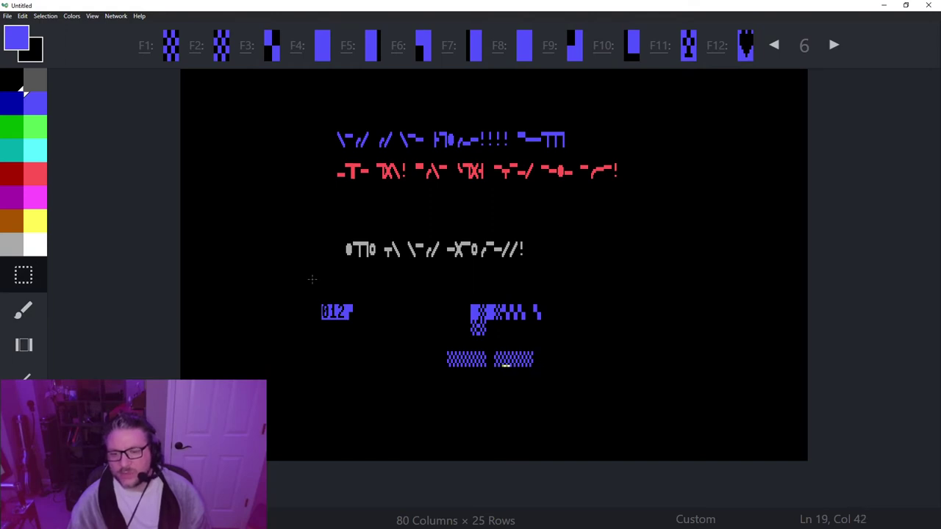
pyautogui.press('Up')
pyautogui.press('Left')
pyautogui.press('Left')
pyautogui.press('Left')
pyautogui.press('Left')
pyautogui.press('Up')
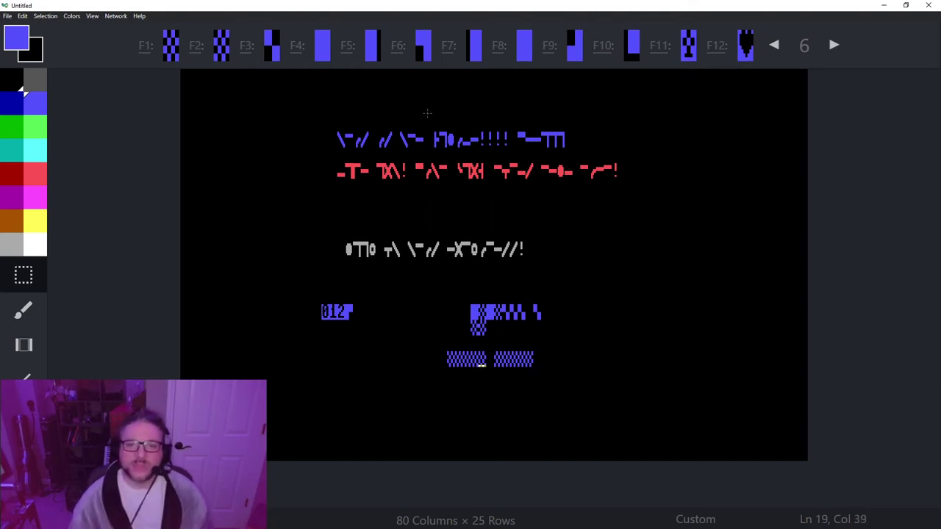
# Save the artwork as CHARTEST.XB in the FONTTRAPTION folder
pyautogui.click(147, 47)
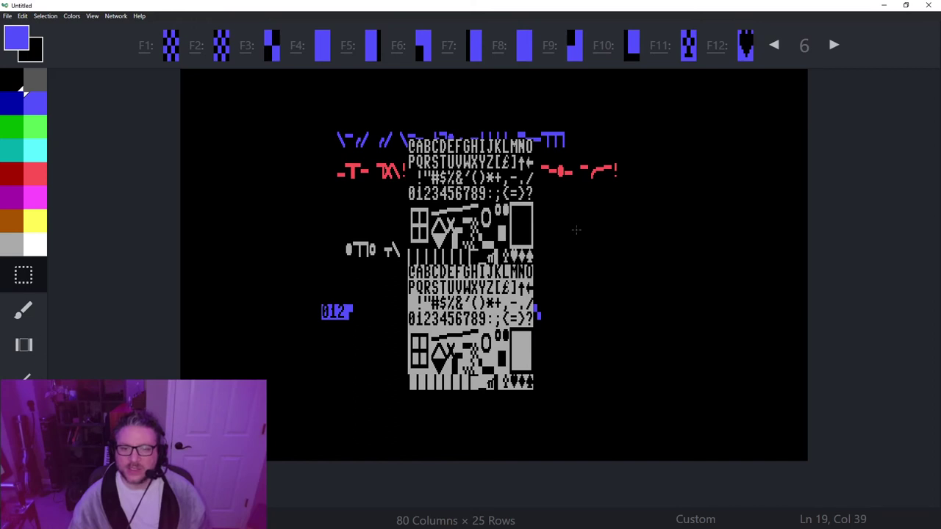
pyautogui.click(237, 241)
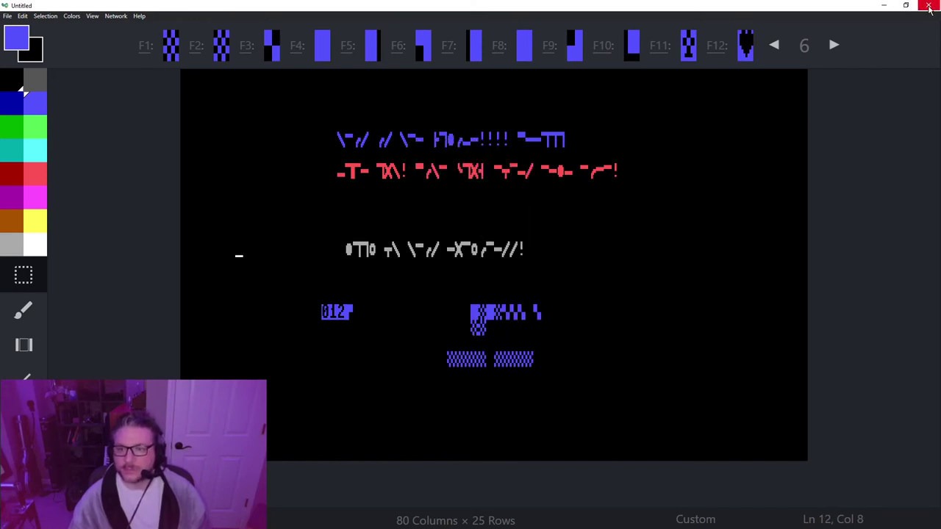
pyautogui.click(8, 15)
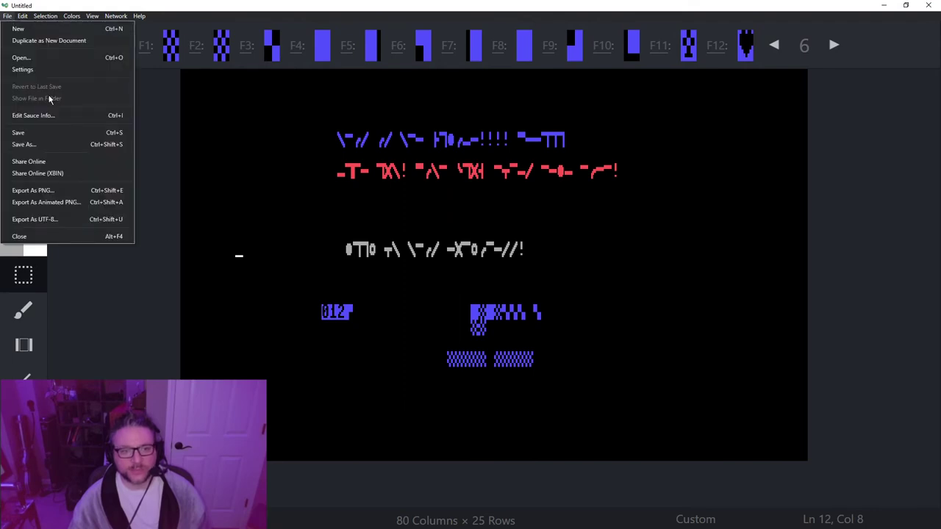
pyautogui.hotkey('ctrl', 's')
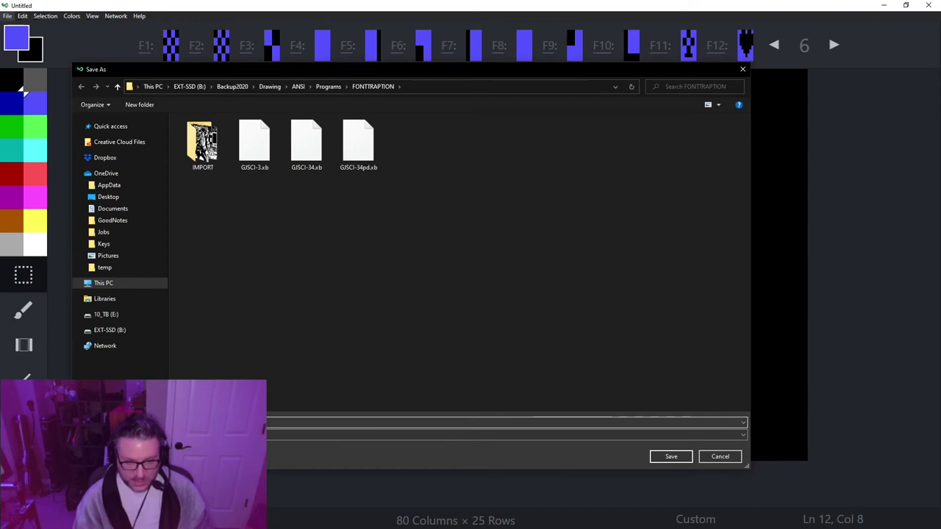
pyautogui.press('Return')
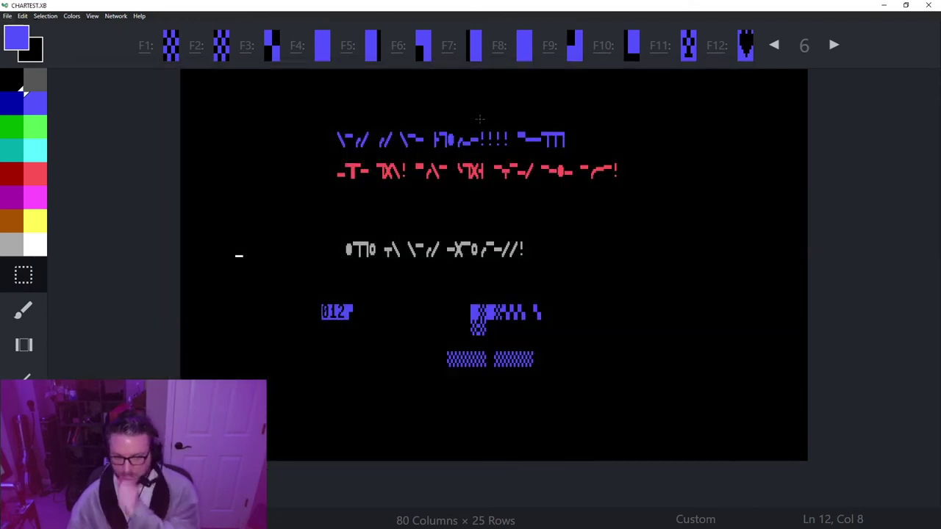
# Switch to Total Commander, launch another instance of Moebius and create a new document
pyautogui.click(883, 5)
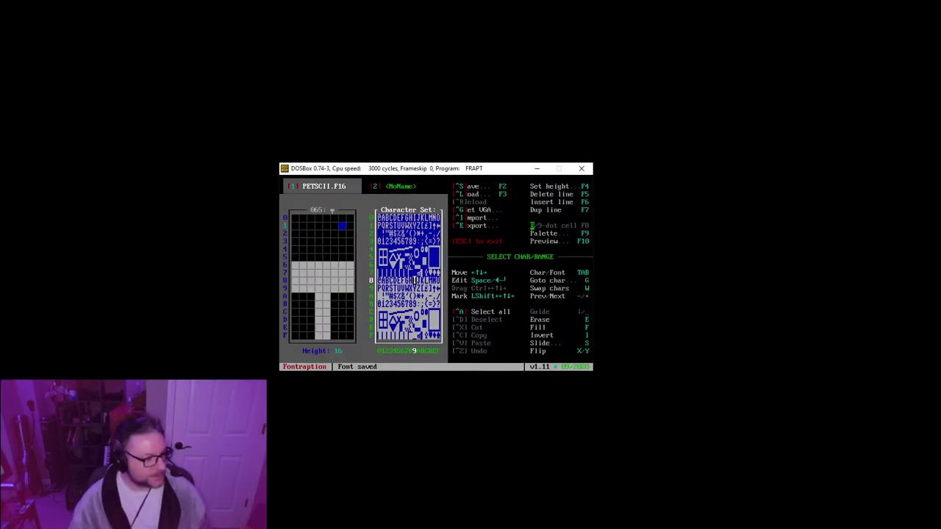
pyautogui.hotkey('alt', 'Tab')
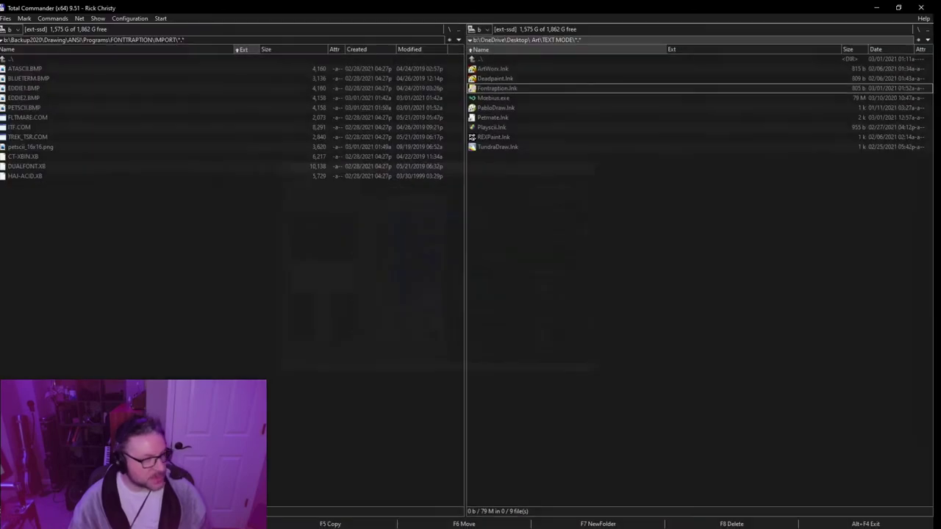
pyautogui.click(506, 96)
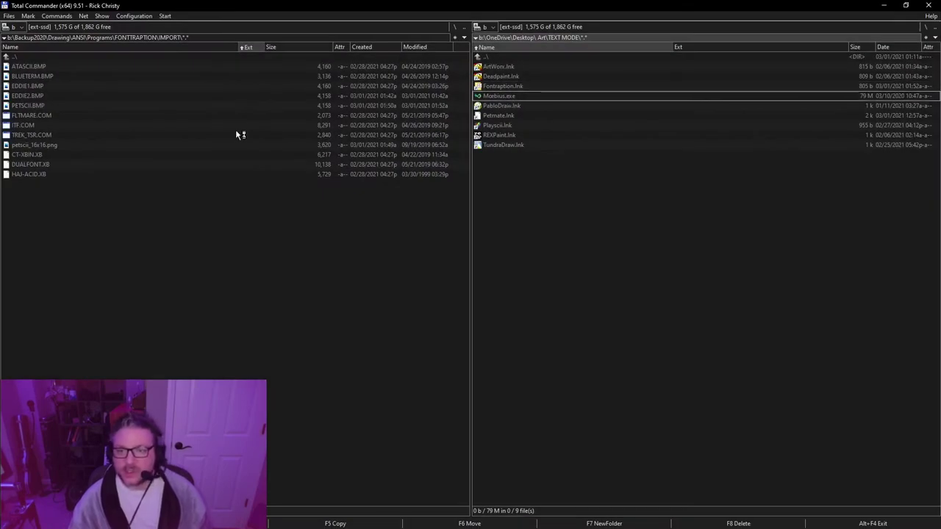
pyautogui.click(885, 5)
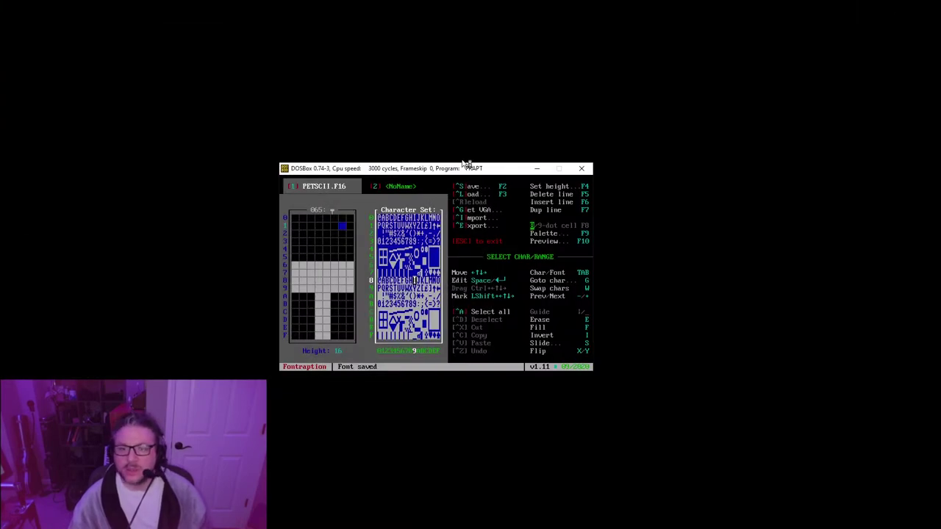
pyautogui.click(541, 170)
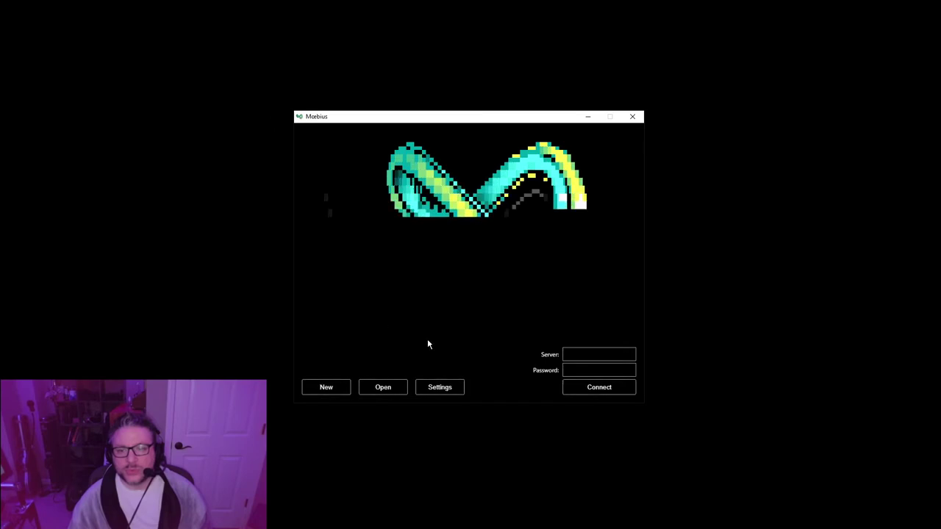
pyautogui.click(325, 388)
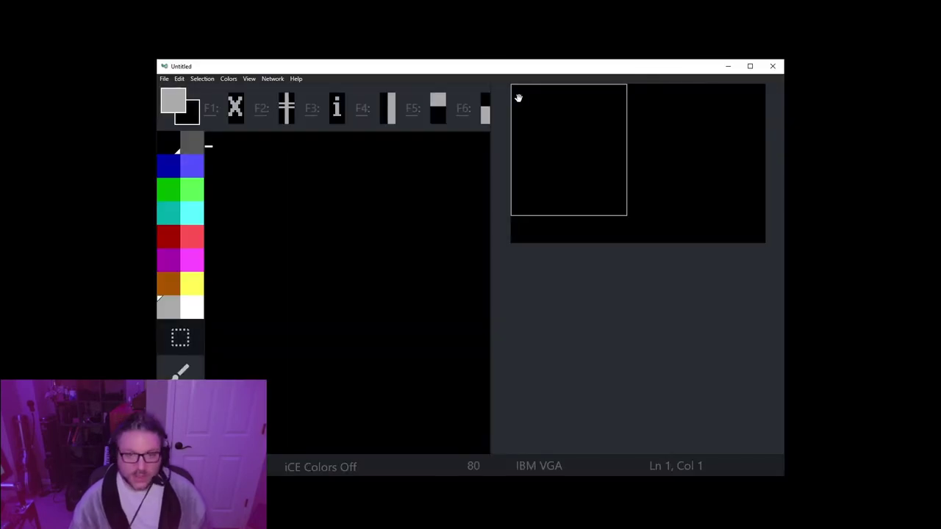
# Show the new document at actual size in a maximized window with the preview hidden
pyautogui.click(249, 79)
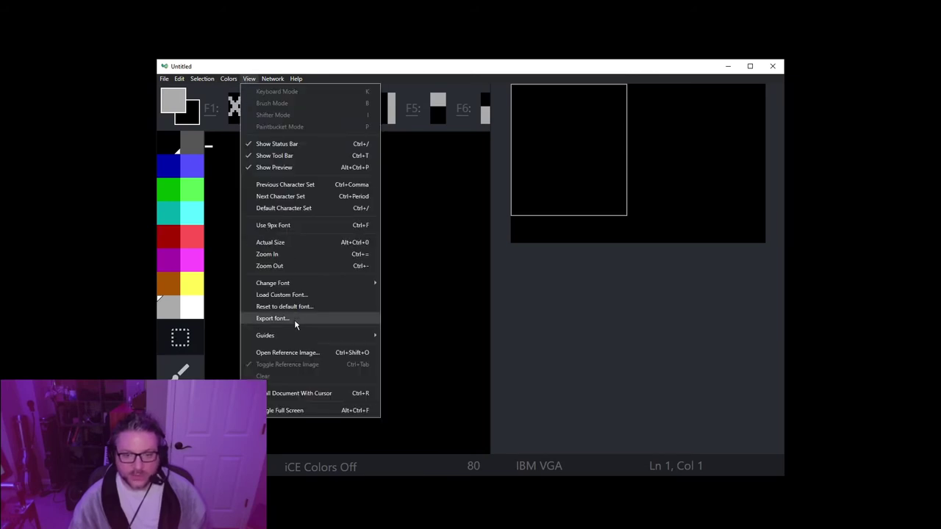
pyautogui.click(299, 242)
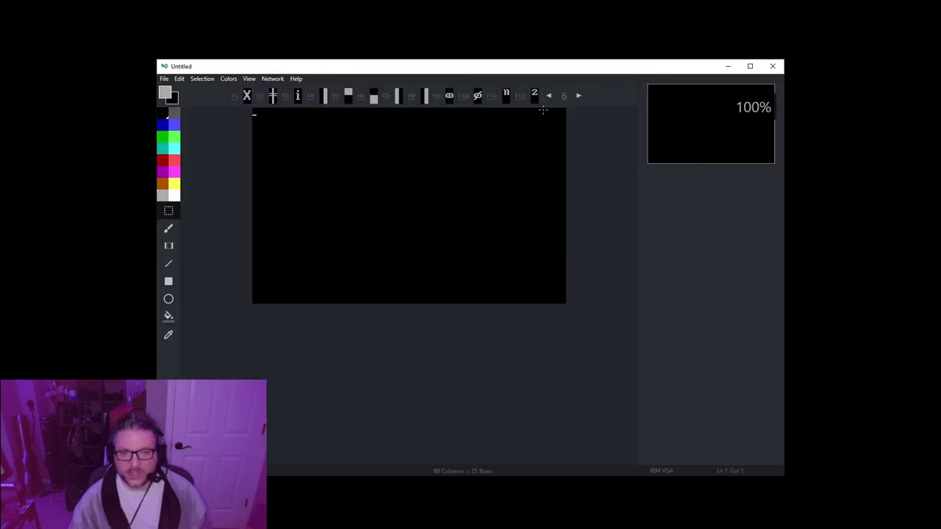
pyautogui.click(750, 66)
pyautogui.click(92, 15)
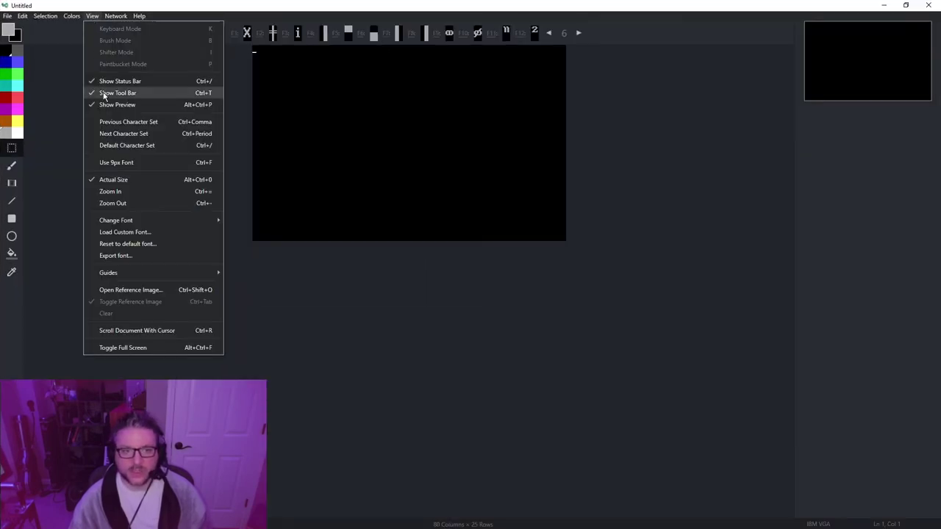
pyautogui.click(132, 103)
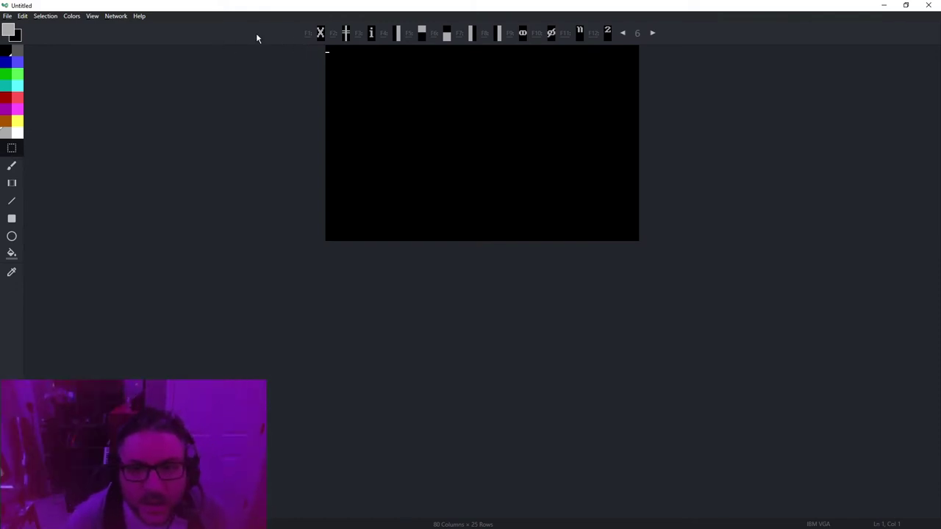
# View the default font's character chart for F1, and open CHARTEST.XB from the FONTTRAPTION folder
pyautogui.click(316, 34)
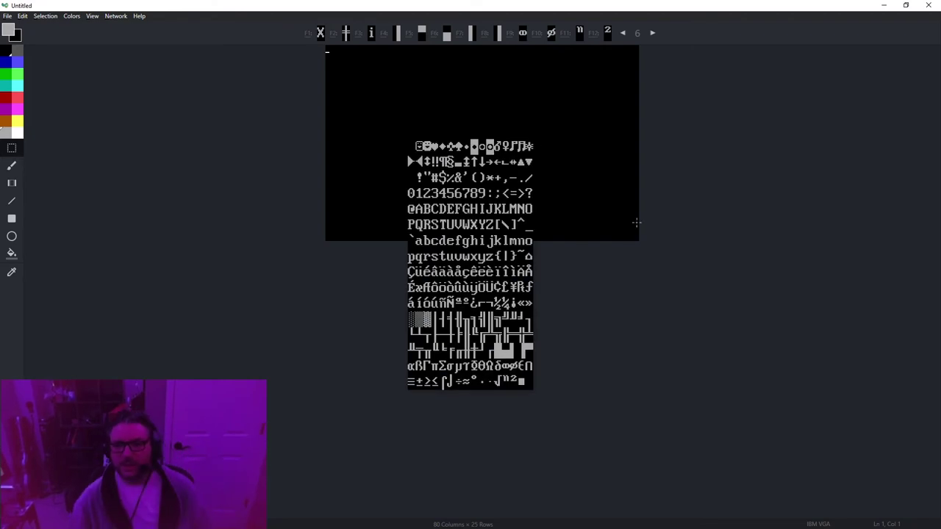
pyautogui.click(10, 16)
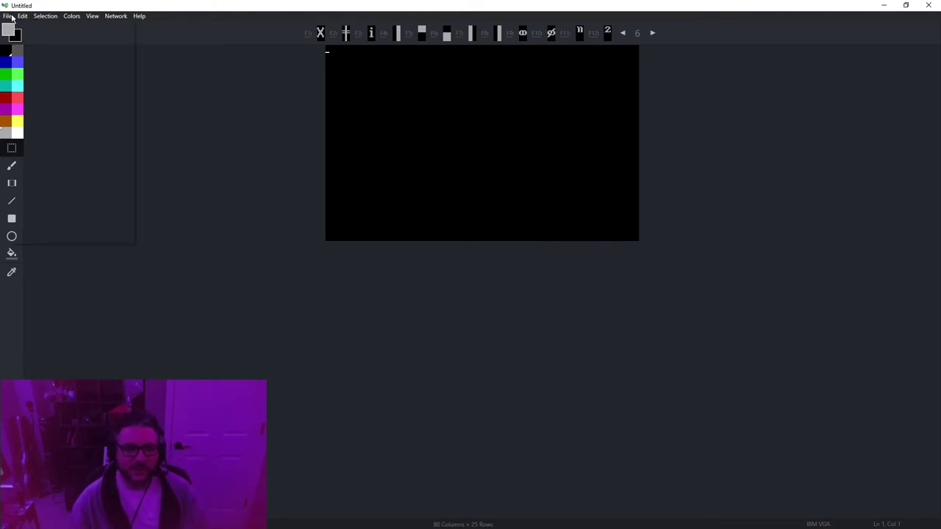
pyautogui.click(60, 59)
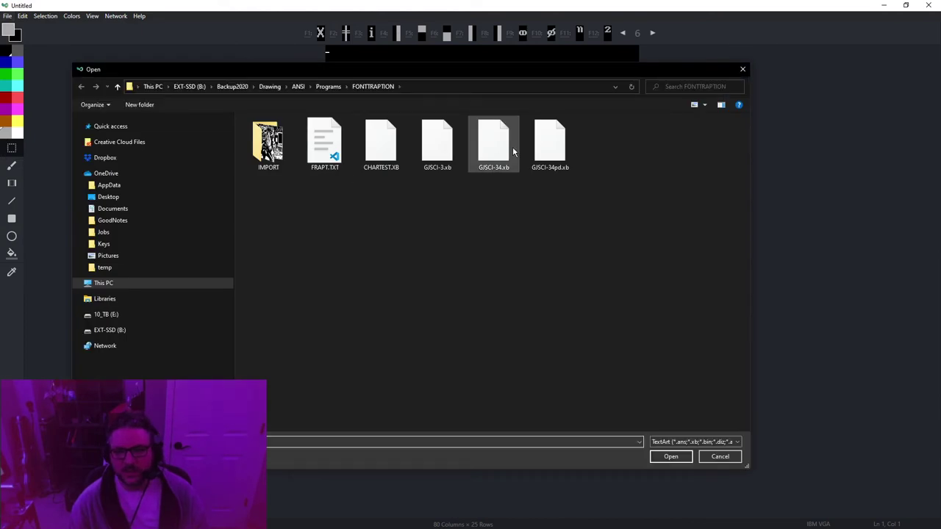
pyautogui.doubleClick(381, 143)
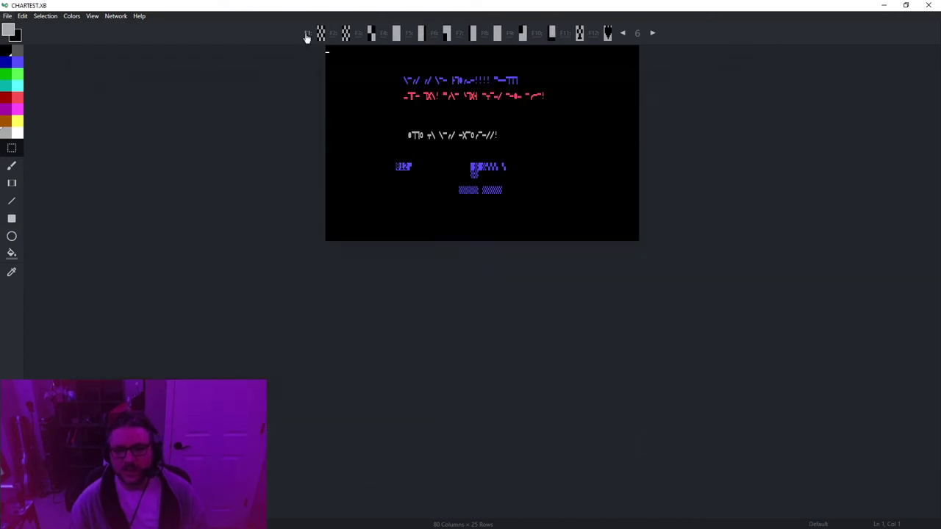
# Examine the F1 character assignment and compare the function-key characters of sets 6 and 7
pyautogui.click(305, 36)
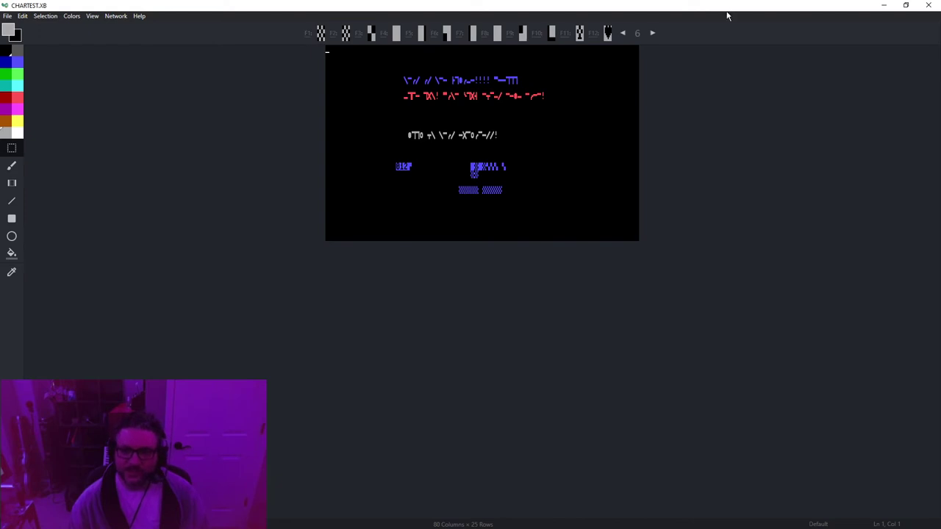
pyautogui.click(651, 34)
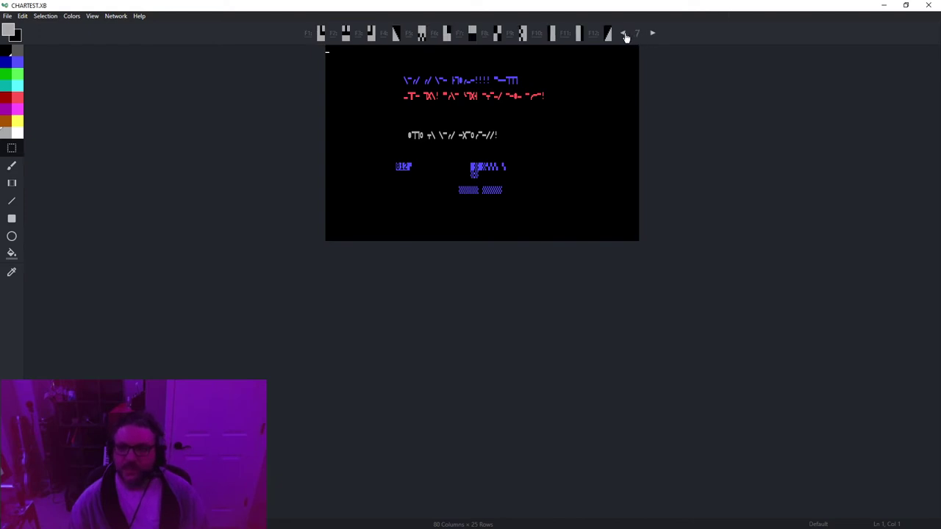
pyautogui.click(622, 33)
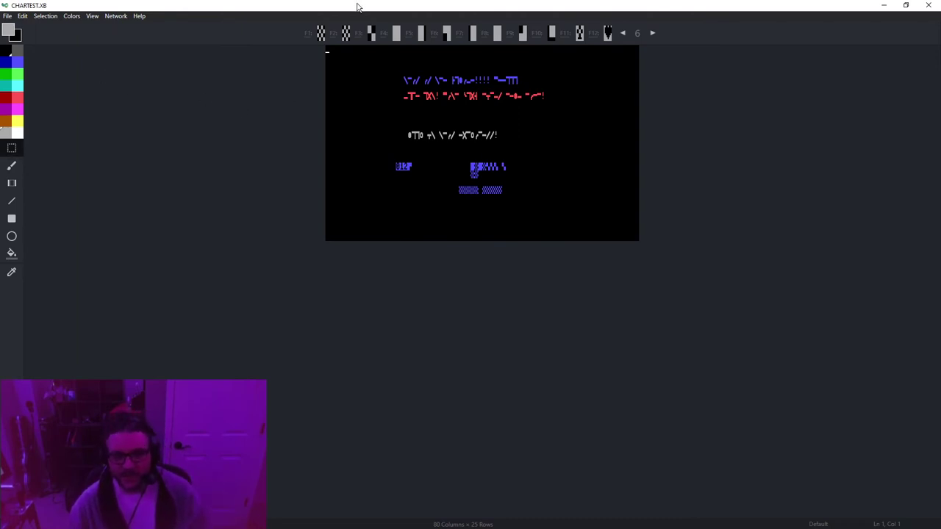
# Try the light blue and light green foreground colours, and set the foreground to dark grey
pyautogui.click(14, 66)
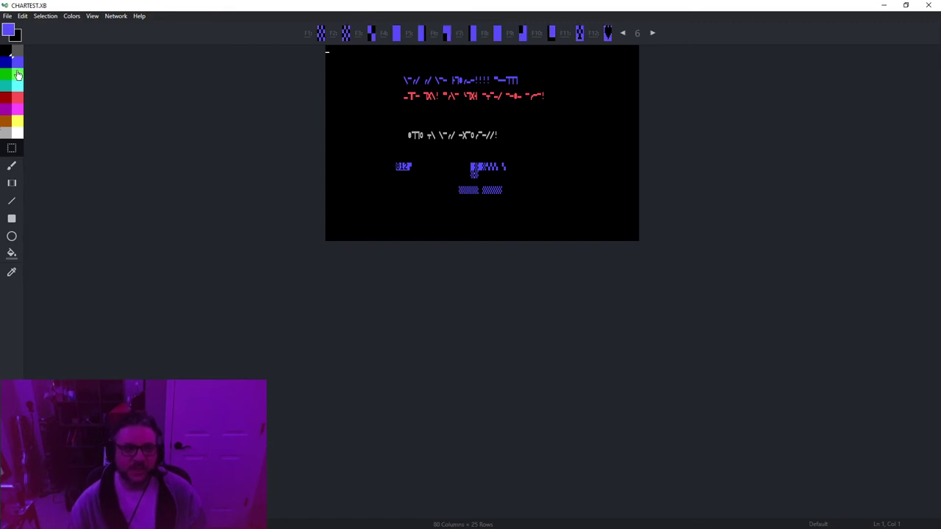
pyautogui.click(17, 73)
pyautogui.click(17, 63)
pyautogui.click(16, 54)
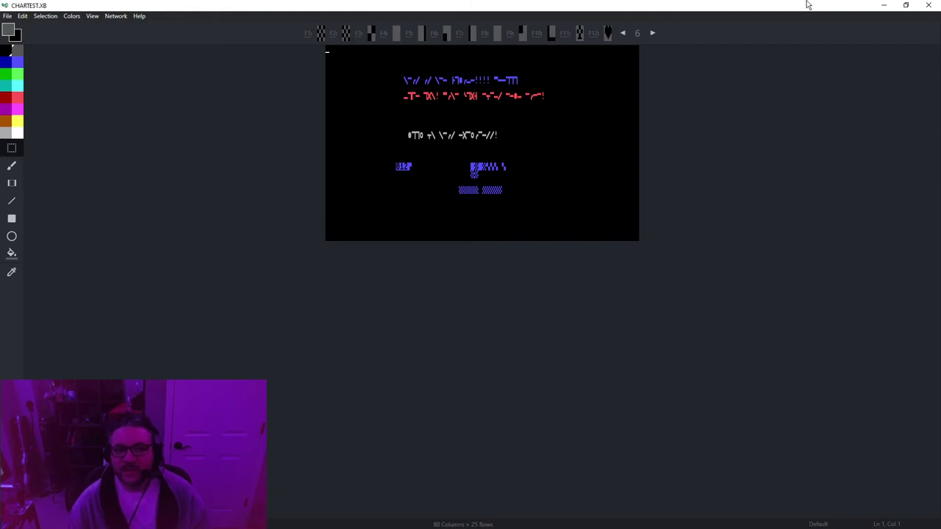
# Switch to Total Commander, launch PabloDraw and open CHARTEST.XB in edit mode
pyautogui.click(884, 5)
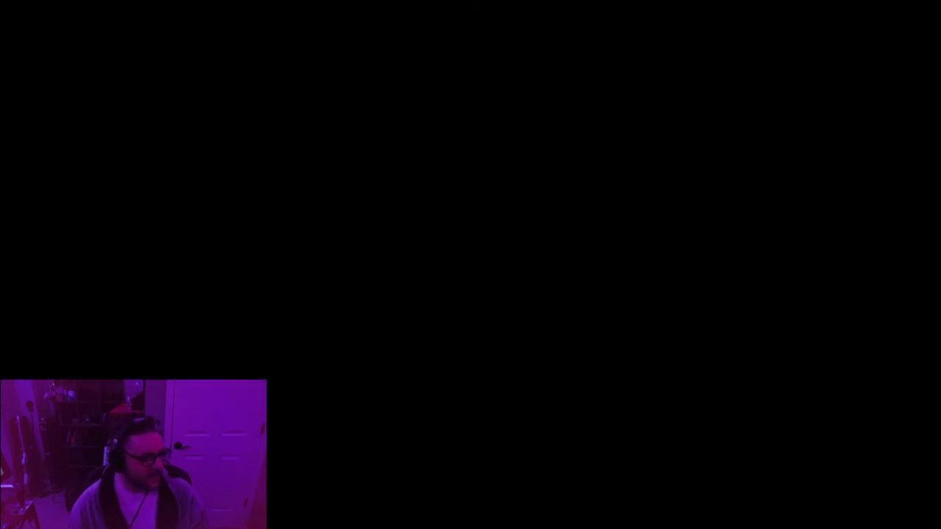
pyautogui.hotkey('alt', 'Tab')
pyautogui.hotkey('alt', 'Tab')
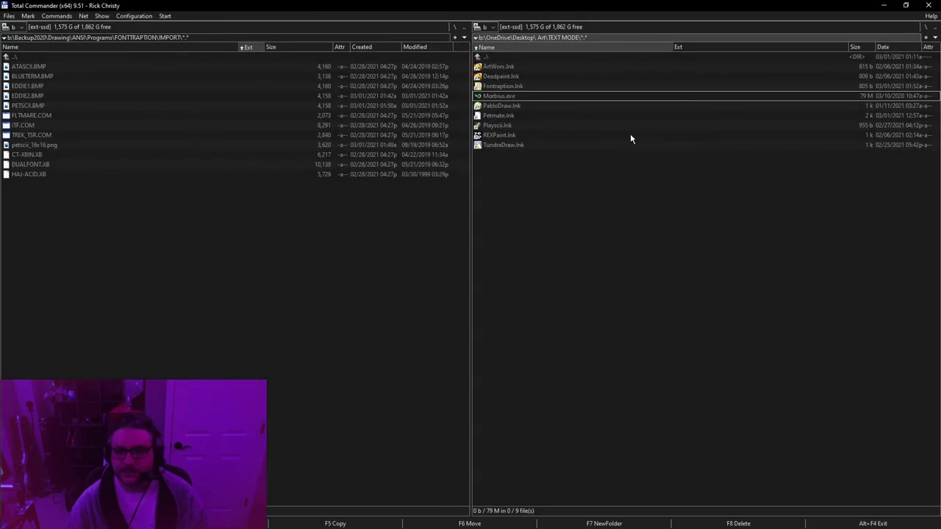
pyautogui.click(514, 107)
pyautogui.press('Return')
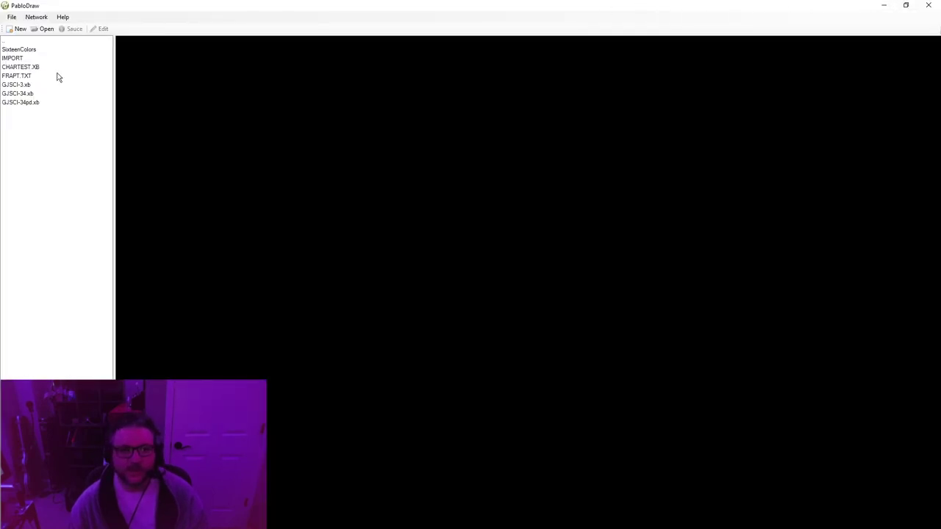
pyautogui.click(33, 67)
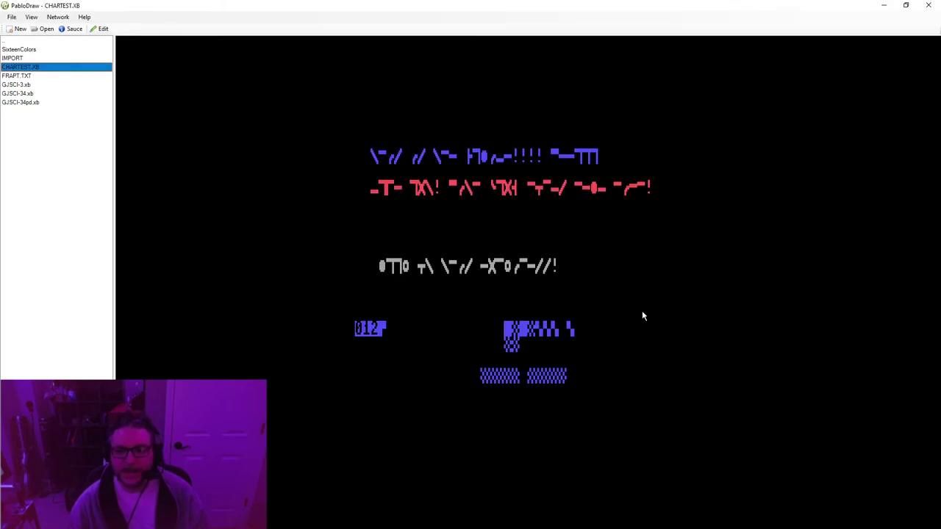
pyautogui.click(100, 28)
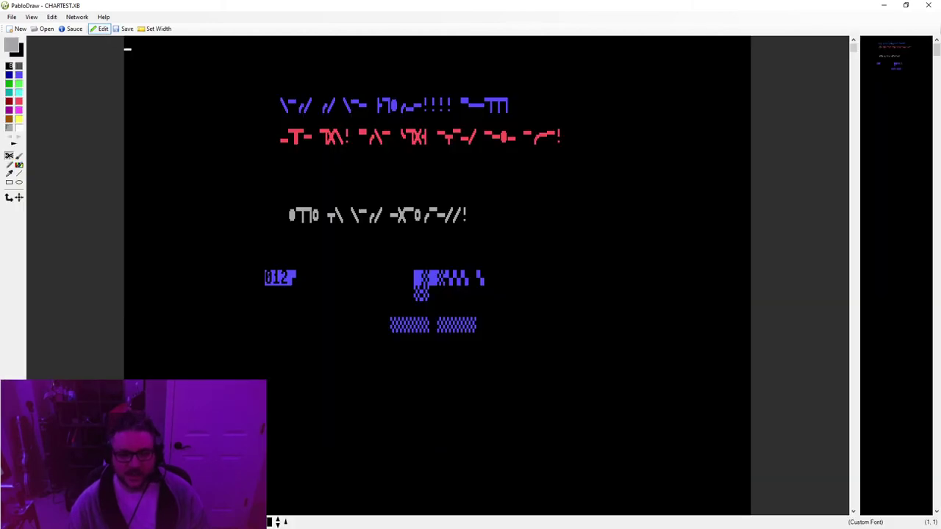
# Clear character set 6 and fill it with checkered and solid block characters from the custom font
pyautogui.click(290, 524)
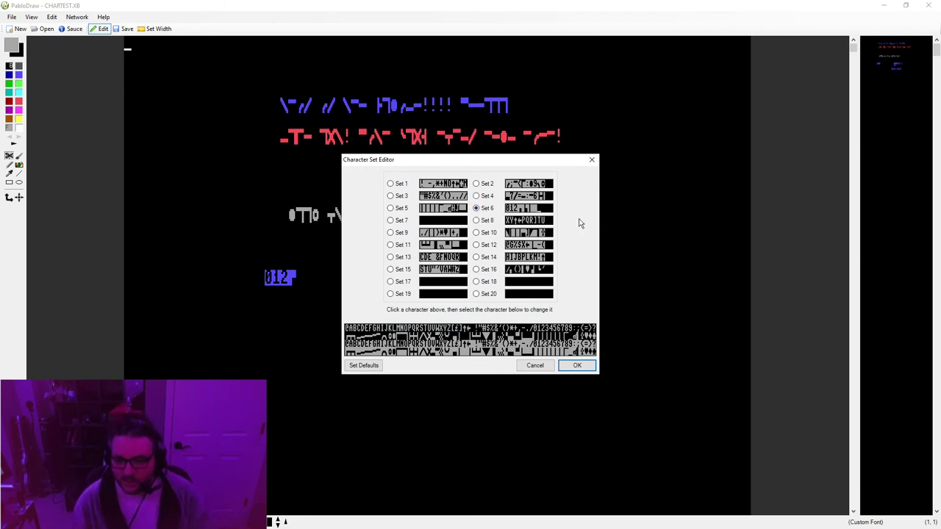
pyautogui.press('BackSpace')
pyautogui.press('BackSpace')
pyautogui.press('BackSpace')
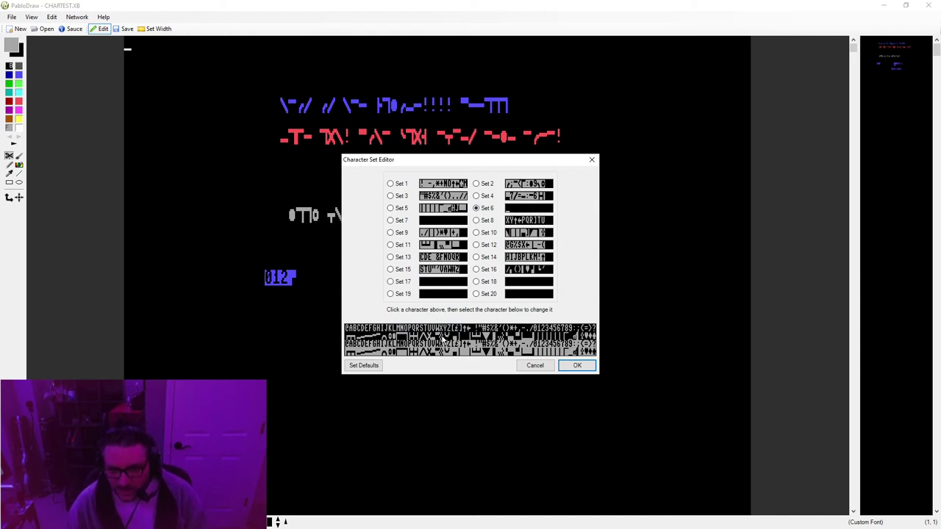
pyautogui.click(446, 343)
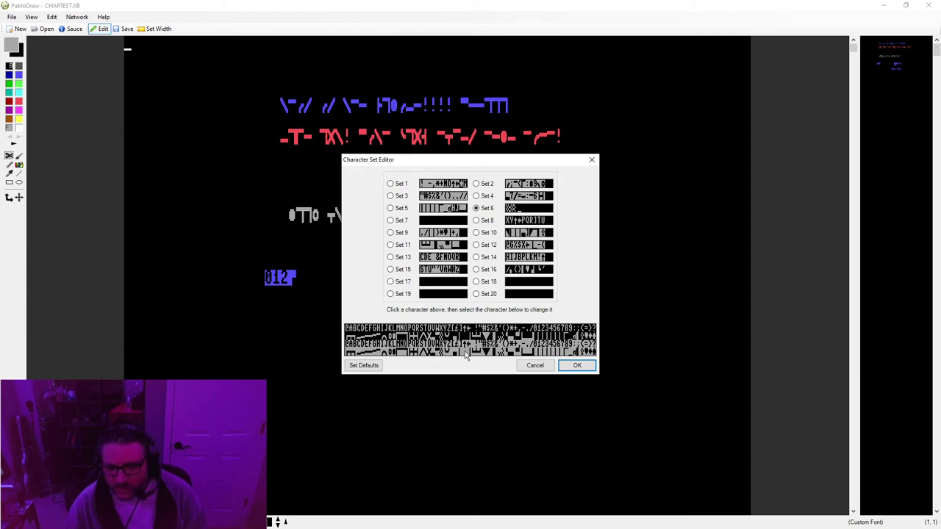
pyautogui.click(578, 366)
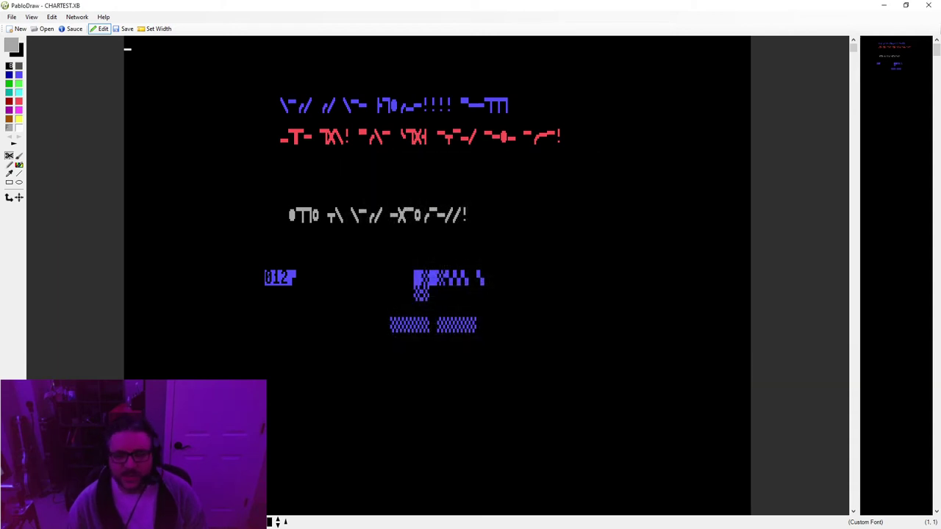
# Insert a grey row of checkered and solid block characters on row 24, starting at about column 25
pyautogui.click(315, 404)
pyautogui.write('░▒▓█ ░▒ ▒ ░▒▒▓██')
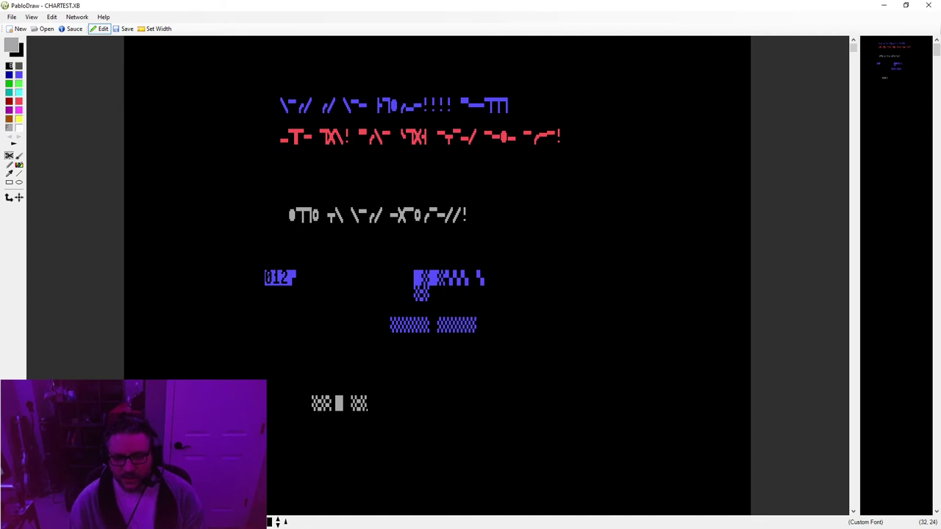
pyautogui.write('█▓▓███')
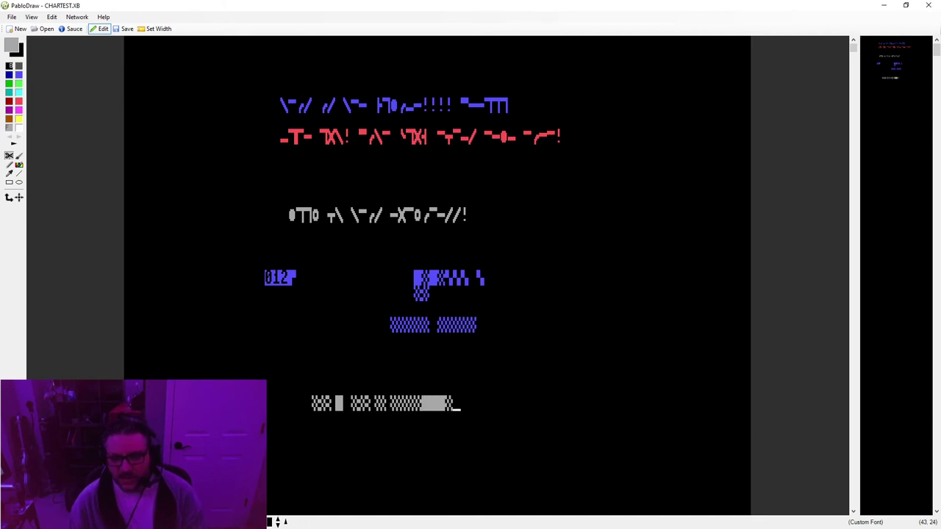
# Add a partial-block character from the custom font to the slot after the solid block in character set 6
pyautogui.click(285, 522)
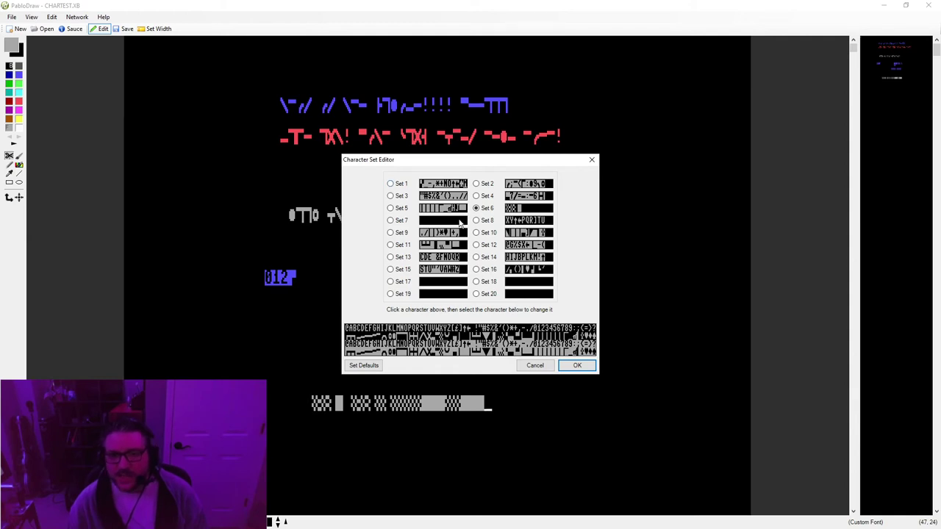
pyautogui.click(529, 210)
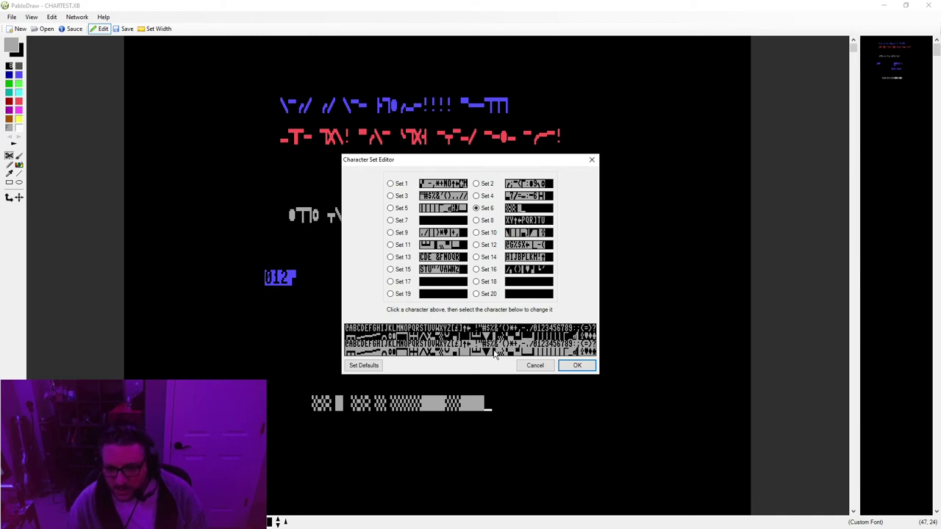
pyautogui.click(508, 341)
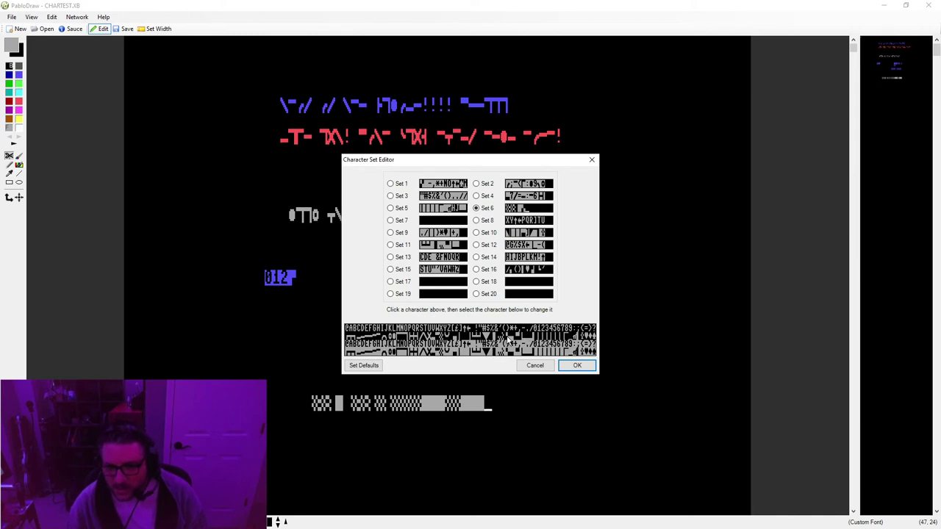
pyautogui.click(577, 365)
# Insert grey checkered, solid and partial block characters on row 22 from about column 47 and on row 19 from about column 55
pyautogui.click(485, 372)
pyautogui.write('a')
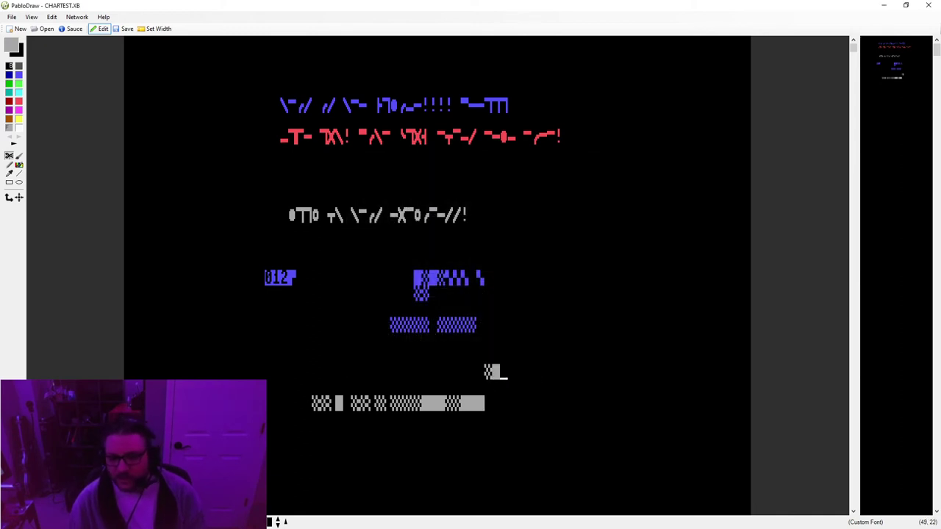
pyautogui.write('b')
pyautogui.click(519, 408)
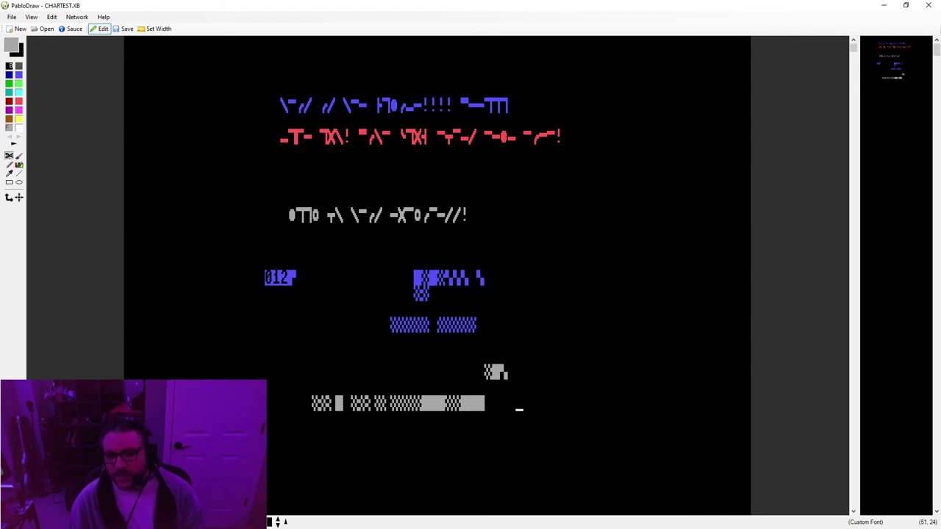
pyautogui.click(551, 330)
pyautogui.write('cdefgh ij ')
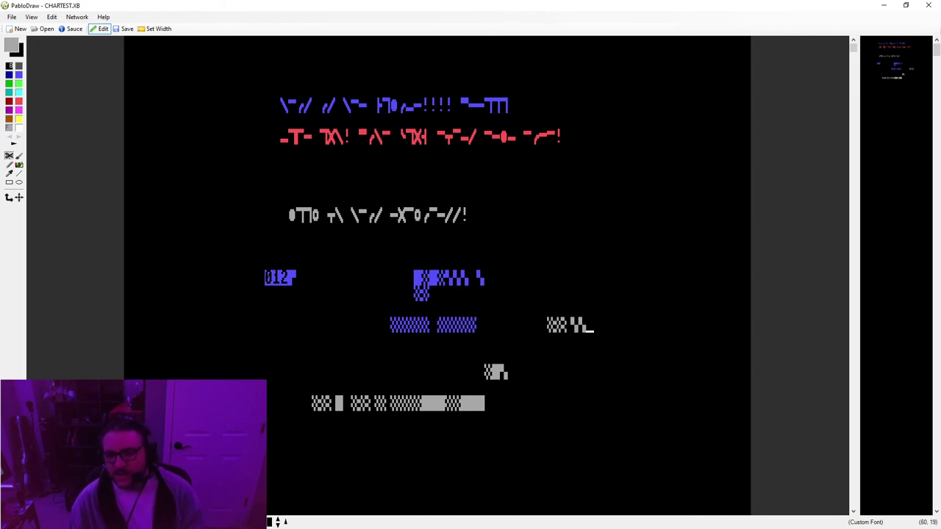
pyautogui.write('klmno')
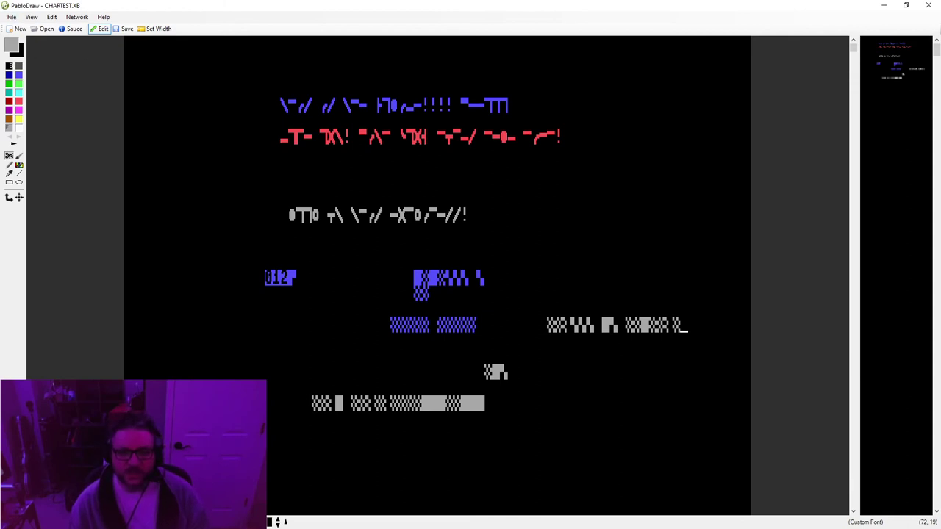
# Make light blue the foreground without altering its colour definition, and add 32 white colour slots to the palette
pyautogui.doubleClick(19, 75)
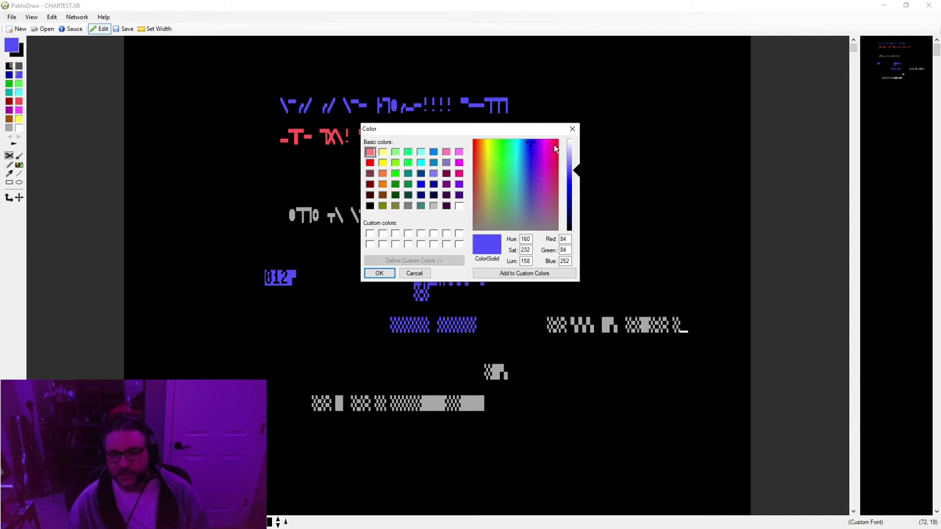
pyautogui.click(414, 273)
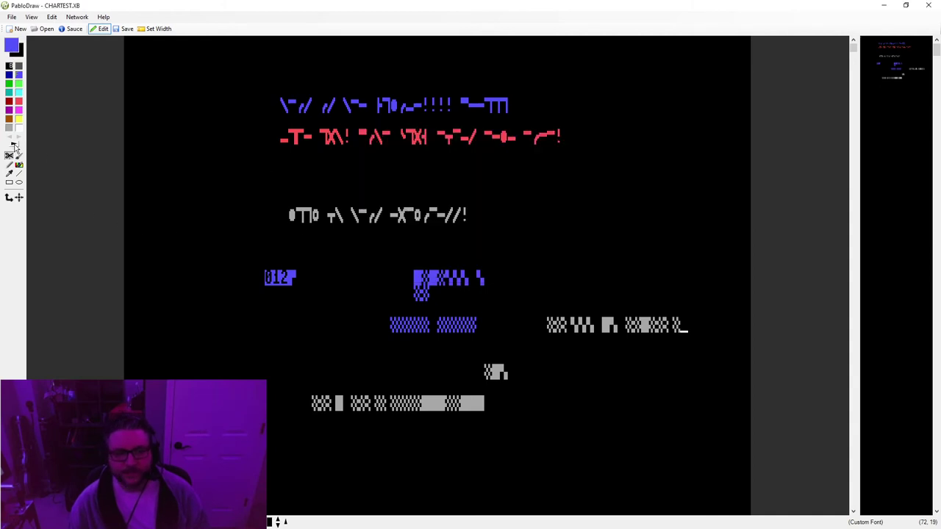
pyautogui.click(14, 144)
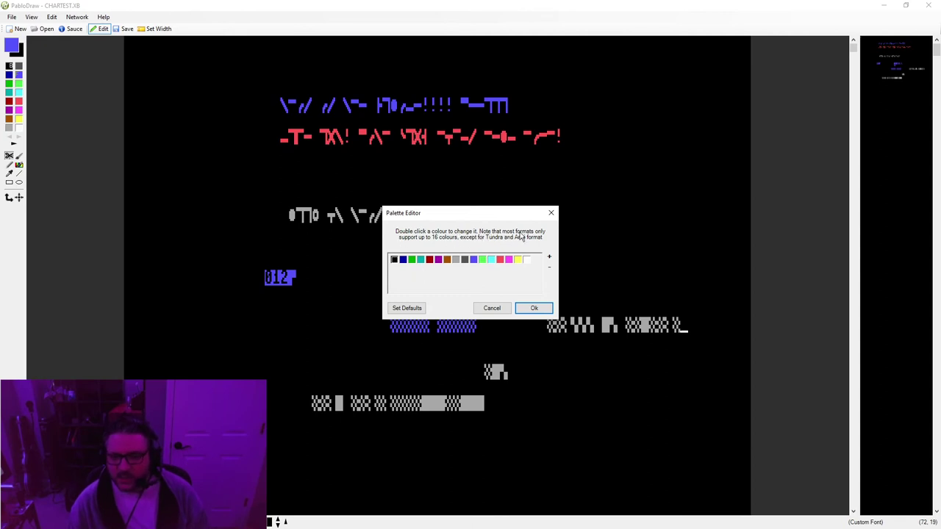
pyautogui.click(549, 257)
pyautogui.click(548, 258)
pyautogui.click(548, 258)
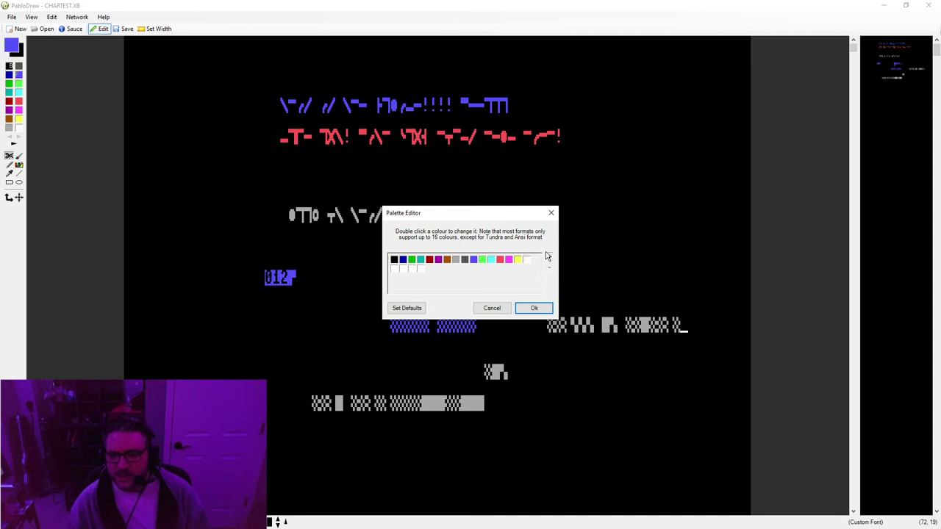
pyautogui.click(548, 258)
pyautogui.click(549, 258)
pyautogui.click(549, 258)
pyautogui.click(550, 258)
pyautogui.click(550, 259)
pyautogui.doubleClick(550, 259)
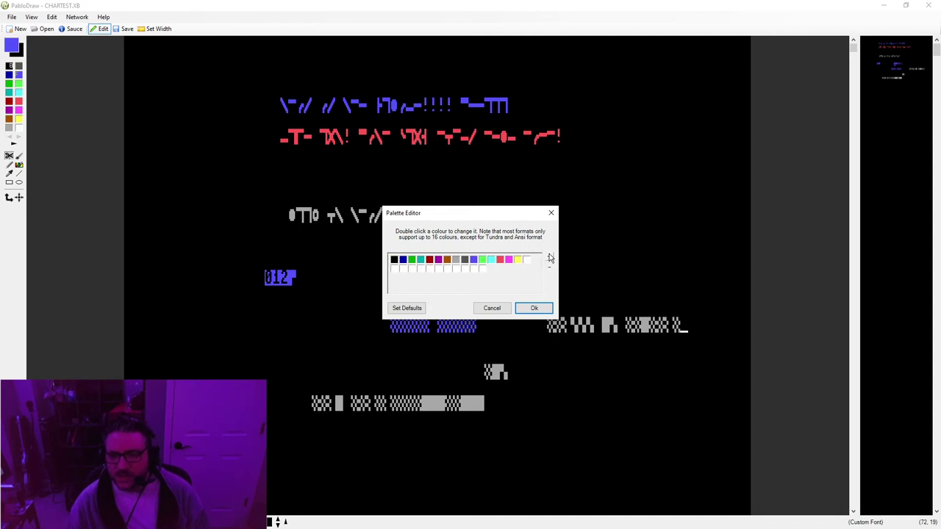
pyautogui.click(550, 258)
pyautogui.click(550, 259)
pyautogui.doubleClick(549, 259)
pyautogui.click(550, 259)
pyautogui.click(550, 259)
pyautogui.click(550, 258)
pyautogui.click(550, 259)
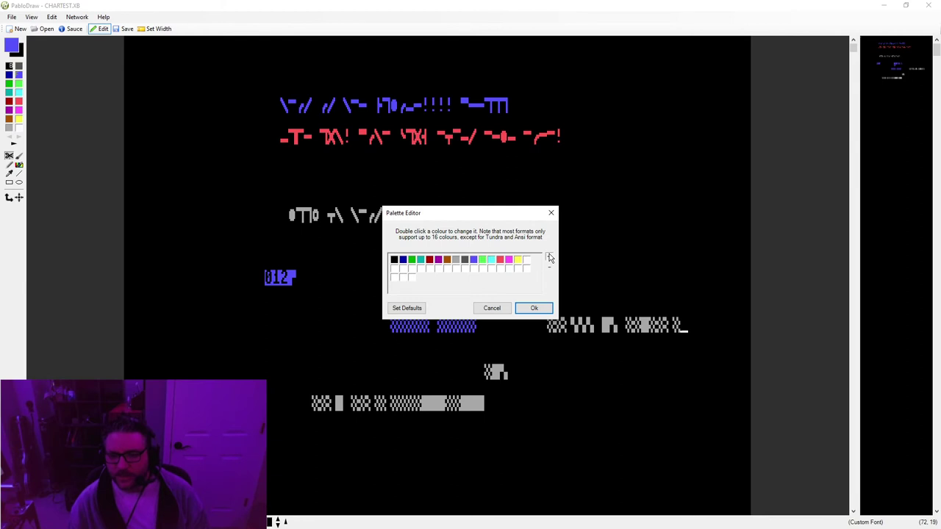
pyautogui.doubleClick(550, 259)
pyautogui.click(549, 258)
pyautogui.click(549, 259)
pyautogui.click(550, 258)
pyautogui.click(550, 259)
pyautogui.click(550, 259)
pyautogui.click(550, 259)
pyautogui.click(549, 258)
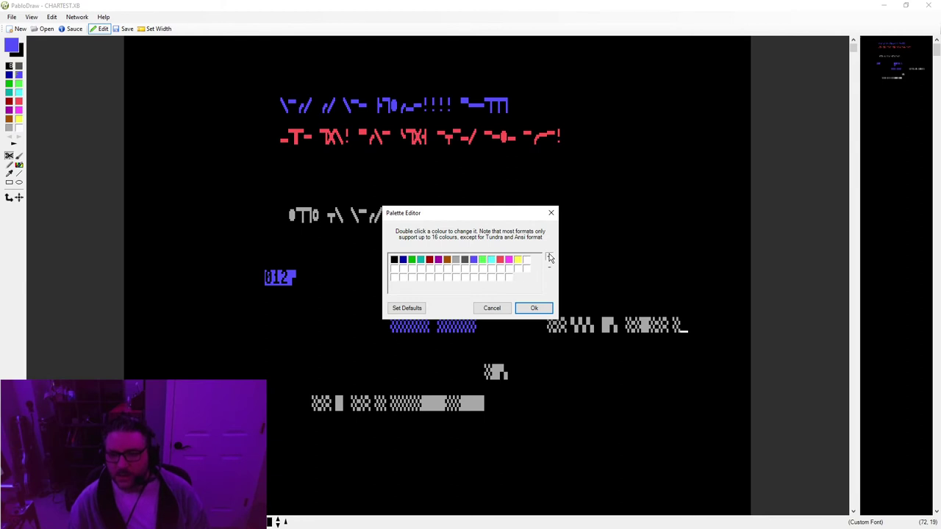
pyautogui.click(550, 258)
pyautogui.click(549, 259)
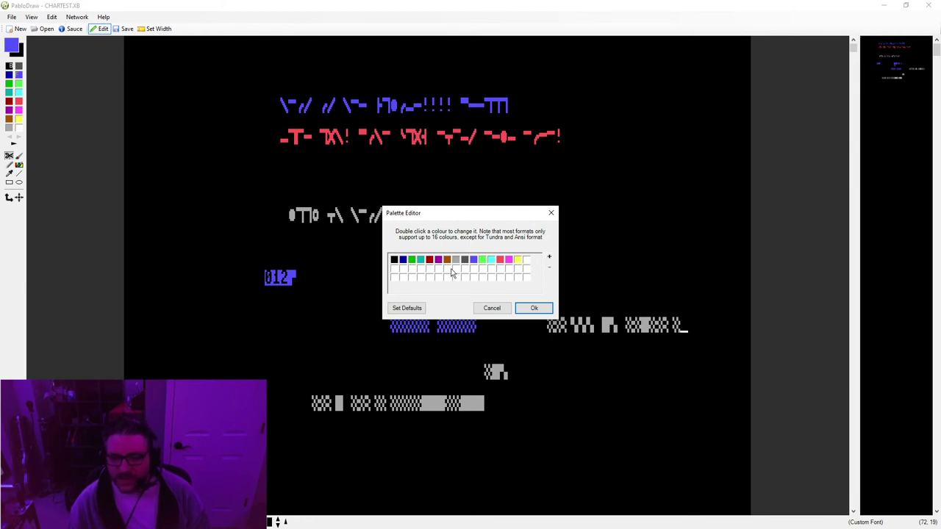
# Set the first added palette slot to orange (red 255, green 128, blue 64) and apply the extended palette
pyautogui.doubleClick(394, 270)
pyautogui.click(382, 173)
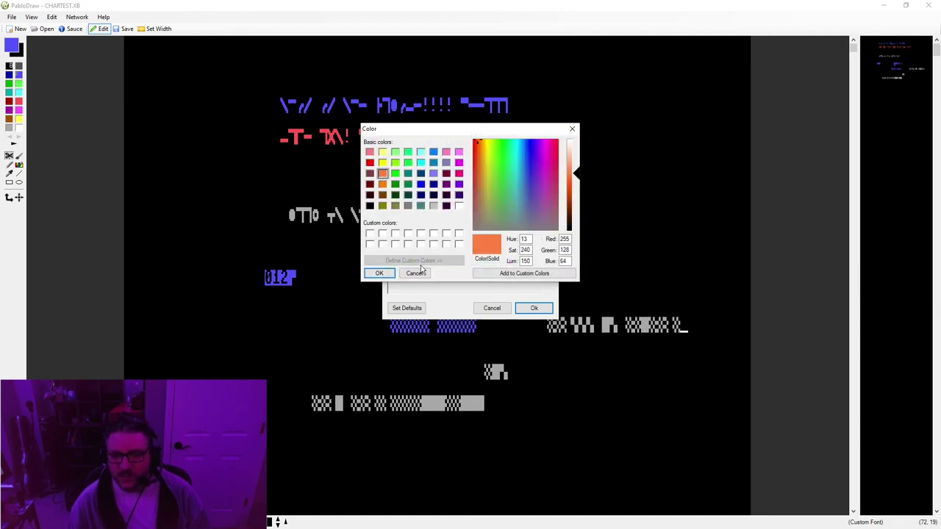
pyautogui.click(377, 273)
pyautogui.click(534, 308)
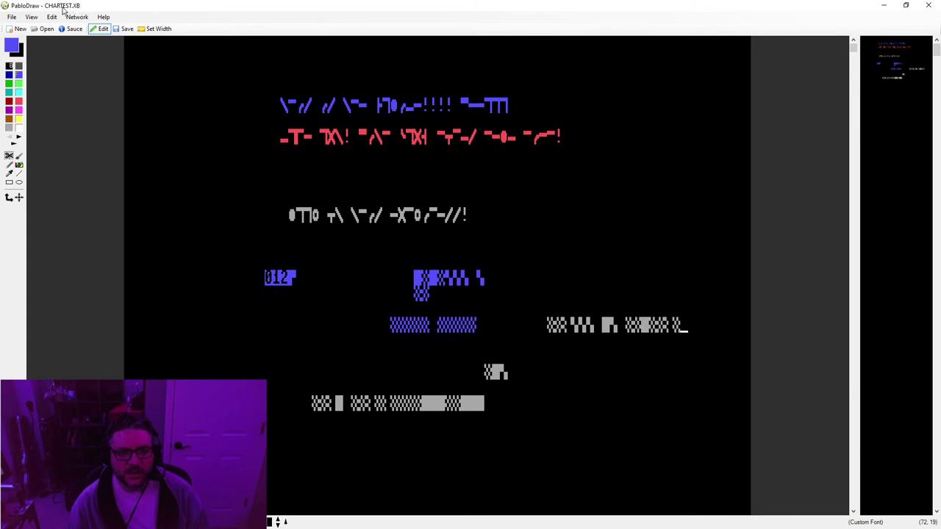
pyautogui.click(32, 18)
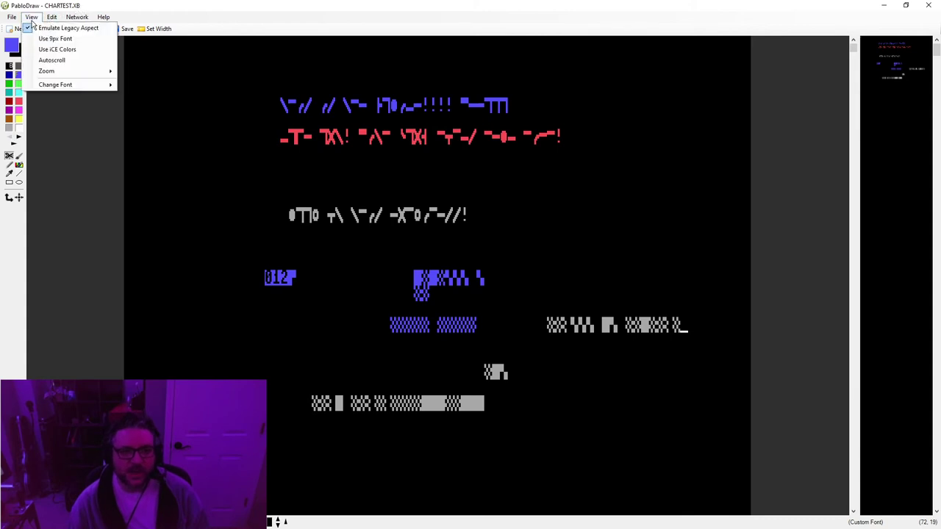
pyautogui.moveTo(55, 21)
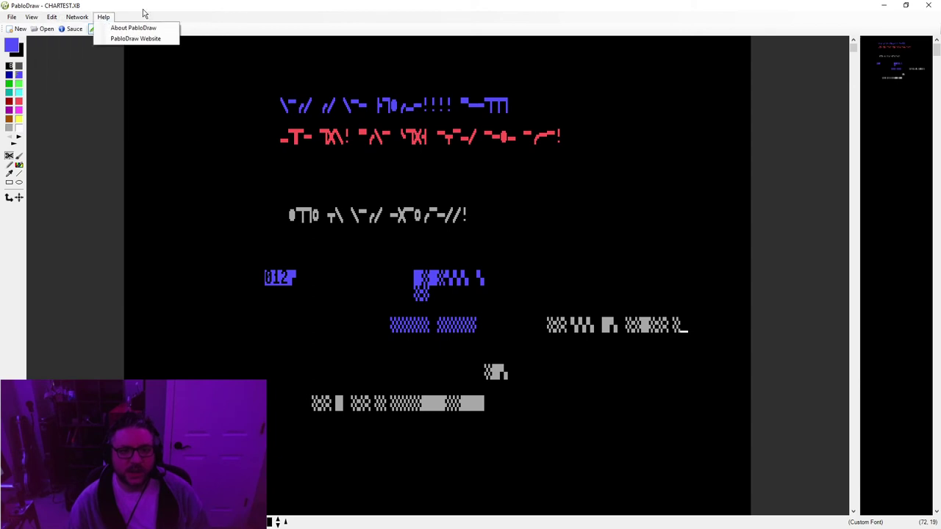
pyautogui.click(94, 96)
# Cycle through the foreground and background colours of the standard palette page
pyautogui.hotkey('ctrl', 'Down')
pyautogui.hotkey('ctrl', 'Right')
pyautogui.hotkey('ctrl', 'Right')
pyautogui.hotkey('ctrl', 'Right')
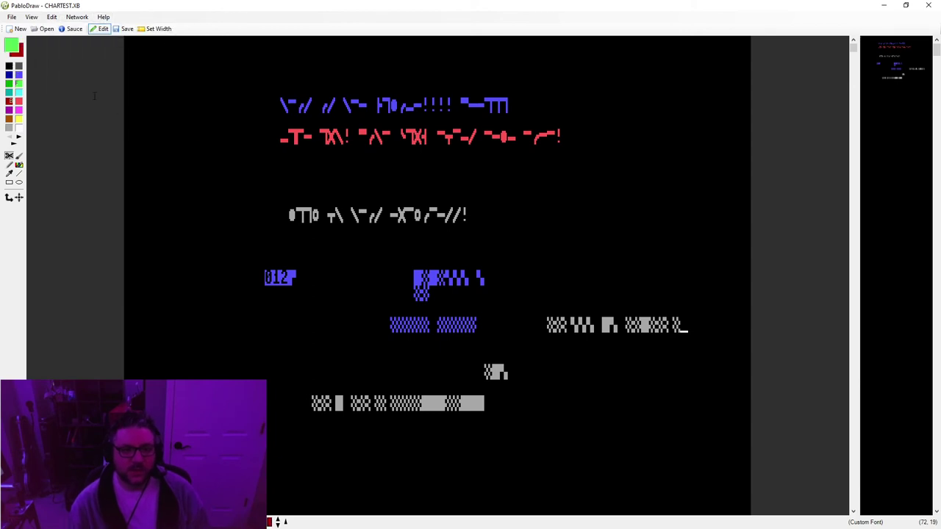
pyautogui.hotkey('ctrl', 'Right')
pyautogui.hotkey('ctrl', 'Right')
pyautogui.hotkey('ctrl', 'Right')
pyautogui.hotkey('ctrl', 'Right')
pyautogui.hotkey('ctrl', 'Right')
pyautogui.hotkey('ctrl', 'Right')
pyautogui.hotkey('ctrl', 'Right')
pyautogui.hotkey('ctrl', 'Right')
pyautogui.hotkey('ctrl', 'Right')
pyautogui.hotkey('ctrl', 'Right')
pyautogui.hotkey('ctrl', 'Right')
pyautogui.hotkey('ctrl', 'Right')
pyautogui.hotkey('ctrl', 'Right')
pyautogui.hotkey('ctrl', 'Right')
pyautogui.hotkey('ctrl', 'Right')
pyautogui.hotkey('ctrl', 'Right')
pyautogui.hotkey('ctrl', 'Right')
pyautogui.hotkey('ctrl', 'Right')
pyautogui.hotkey('ctrl', 'Right')
pyautogui.hotkey('ctrl', 'Right')
pyautogui.hotkey('ctrl', 'Right')
pyautogui.hotkey('ctrl', 'Up')
pyautogui.hotkey('ctrl', 'Up')
pyautogui.hotkey('ctrl', 'Up')
pyautogui.hotkey('ctrl', 'Up')
pyautogui.hotkey('ctrl', 'Up')
pyautogui.hotkey('ctrl', 'Up')
pyautogui.hotkey('ctrl', 'Up')
pyautogui.hotkey('ctrl', 'Up')
pyautogui.hotkey('ctrl', 'Up')
pyautogui.hotkey('ctrl', 'Up')
pyautogui.hotkey('ctrl', 'Up')
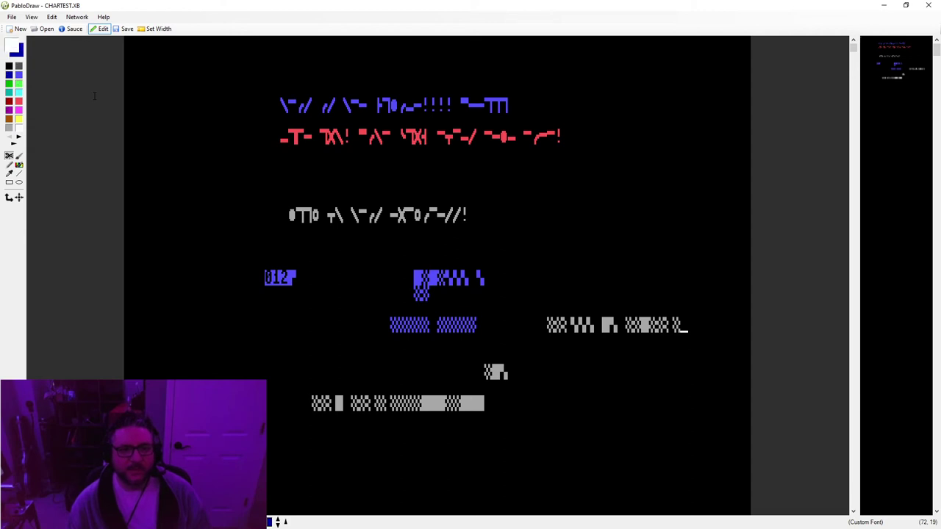
pyautogui.hotkey('ctrl', 'Up')
pyautogui.hotkey('ctrl', 'Down')
pyautogui.hotkey('ctrl', 'Down')
# Show the next palette page and set the foreground to yellow and the background to black
pyautogui.click(18, 141)
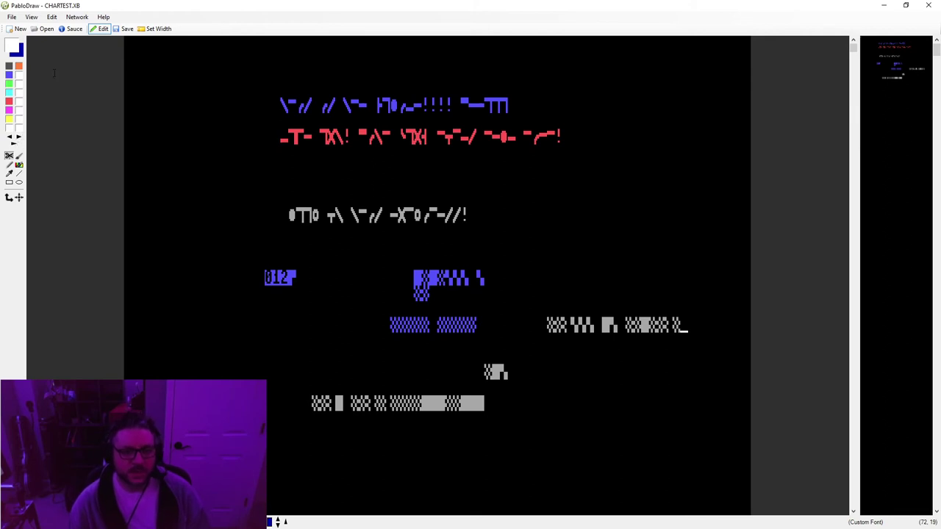
pyautogui.hotkey('ctrl', 'Down')
pyautogui.hotkey('ctrl', 'Down')
pyautogui.hotkey('ctrl', 'Down')
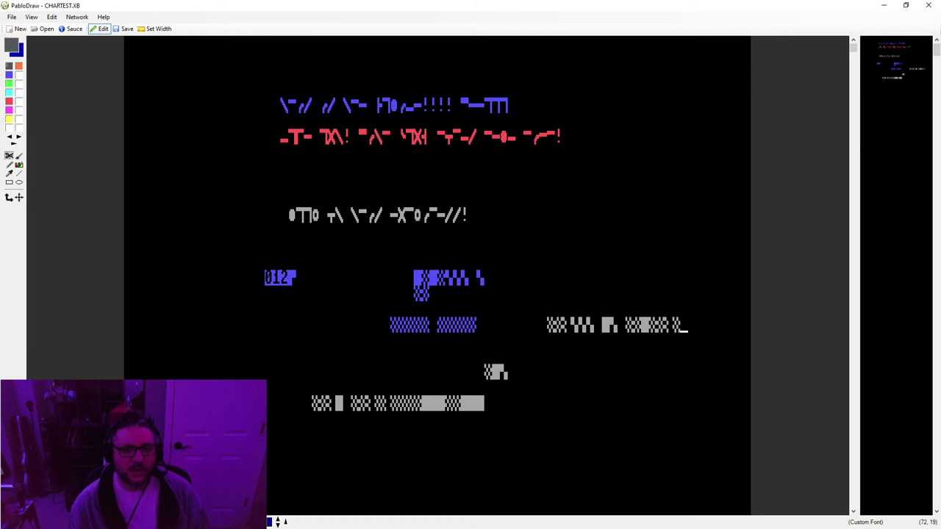
pyautogui.hotkey('ctrl', 'Right')
pyautogui.hotkey('ctrl', 'Right')
pyautogui.hotkey('ctrl', 'Right')
pyautogui.hotkey('ctrl', 'Right')
pyautogui.hotkey('ctrl', 'Right')
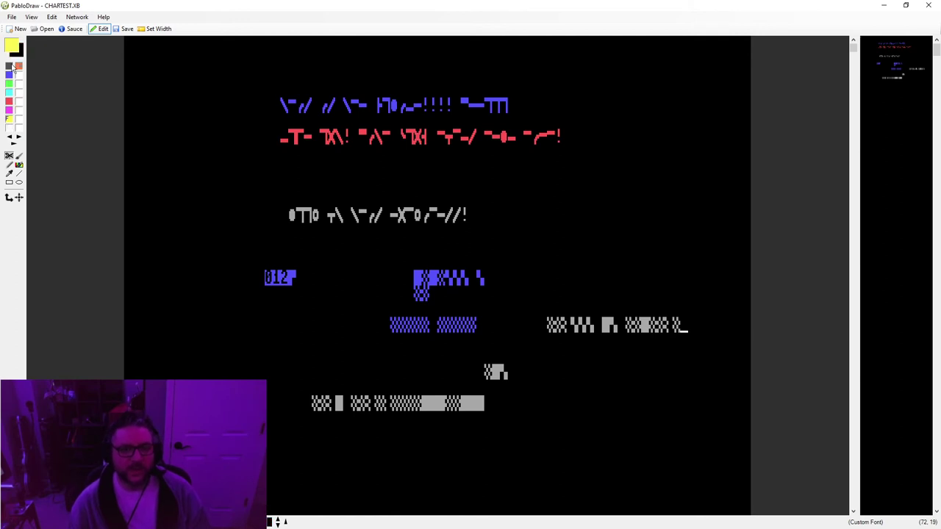
# Set the background to orange and insert yellow checkered, solid and partial block characters on row 9 from about column 14
pyautogui.click(31, 16)
pyautogui.click(73, 67)
pyautogui.click(228, 169)
pyautogui.press('F2')
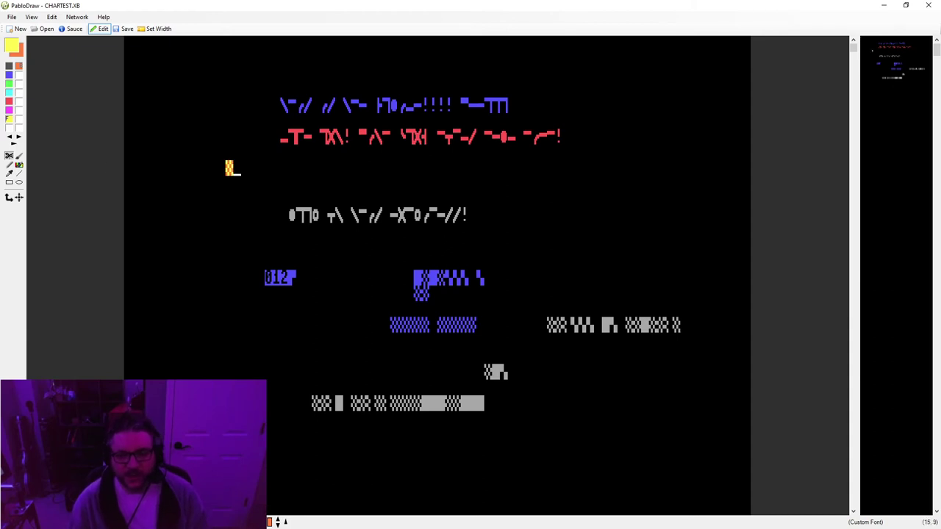
pyautogui.press('F2')
pyautogui.press('F3')
pyautogui.press('F4')
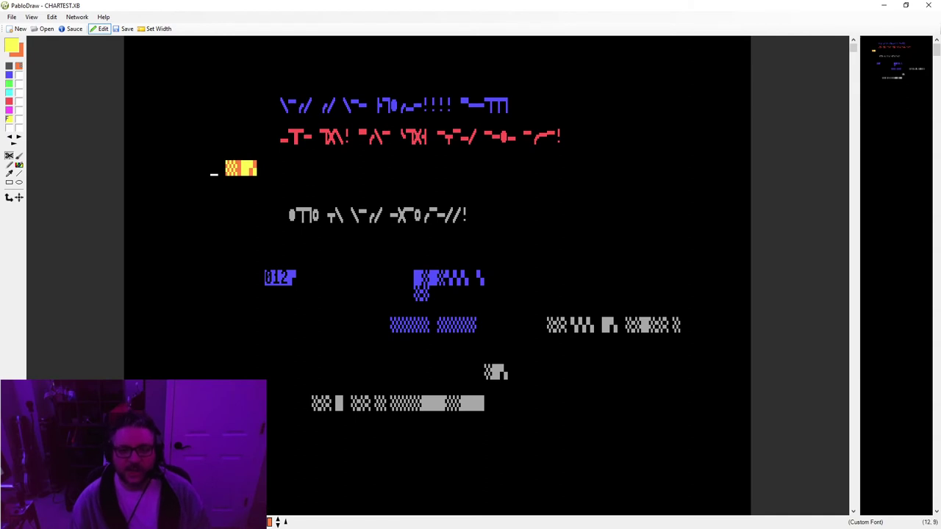
pyautogui.click(229, 185)
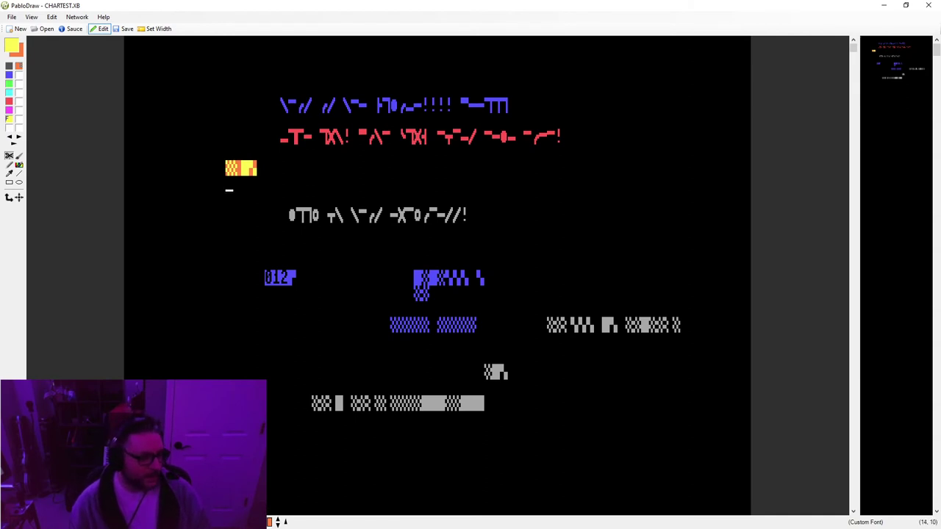
# Switch to Petmate to examine the dumb-wizard.petmate artwork, and return to PabloDraw
pyautogui.hotkey('alt', 'Tab')
pyautogui.hotkey('alt', 'Tab')
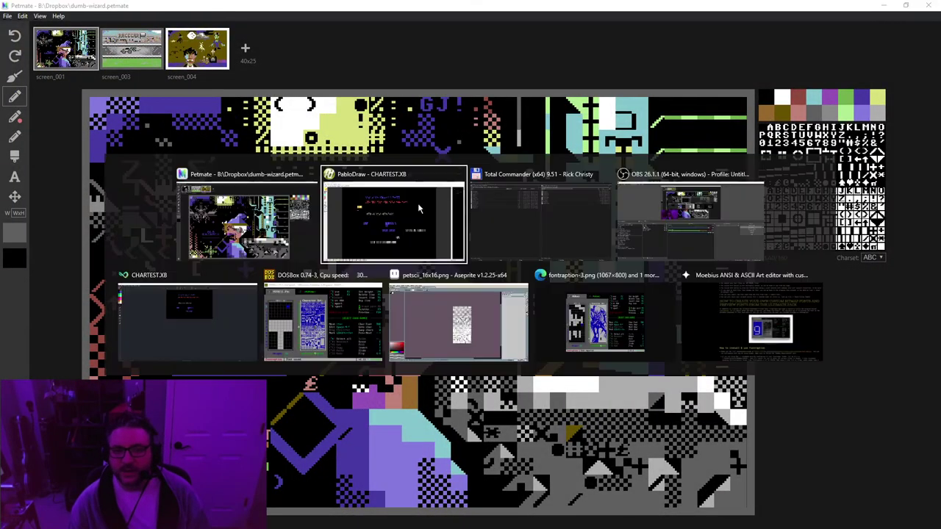
pyautogui.hotkey('alt', 'Tab')
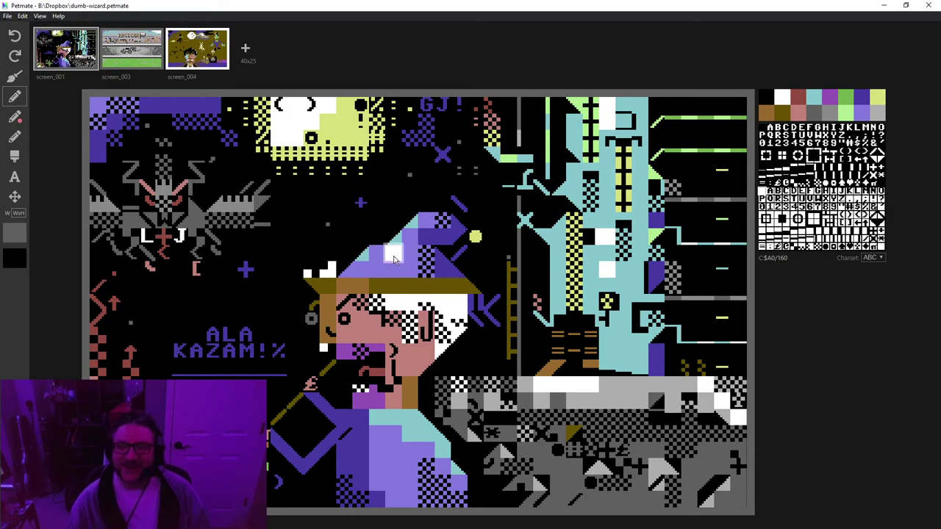
pyautogui.click(885, 7)
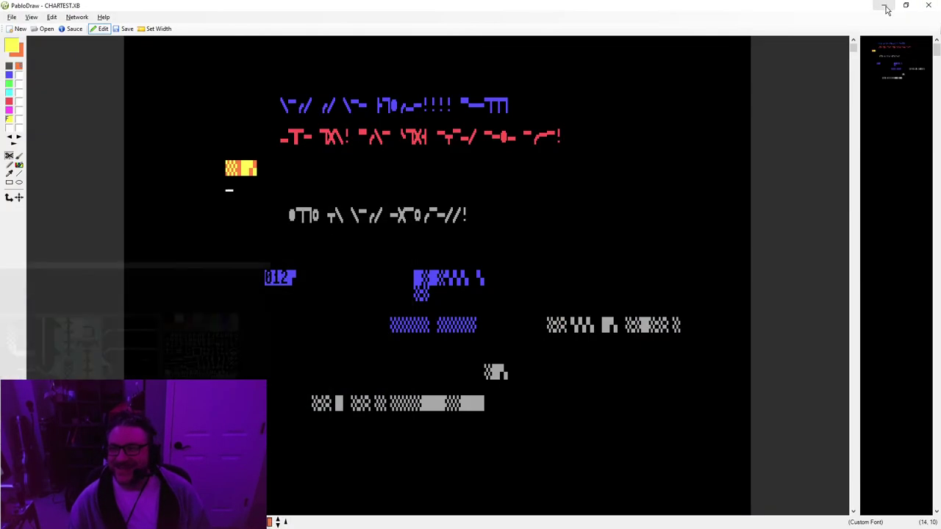
# Save the drawing under its existing name, CHARTEST.XB
pyautogui.click(12, 17)
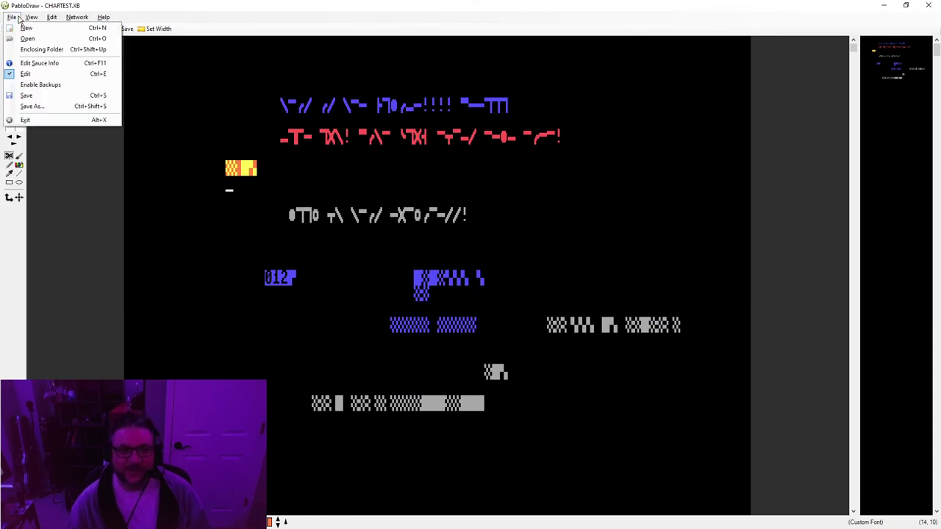
pyautogui.click(40, 96)
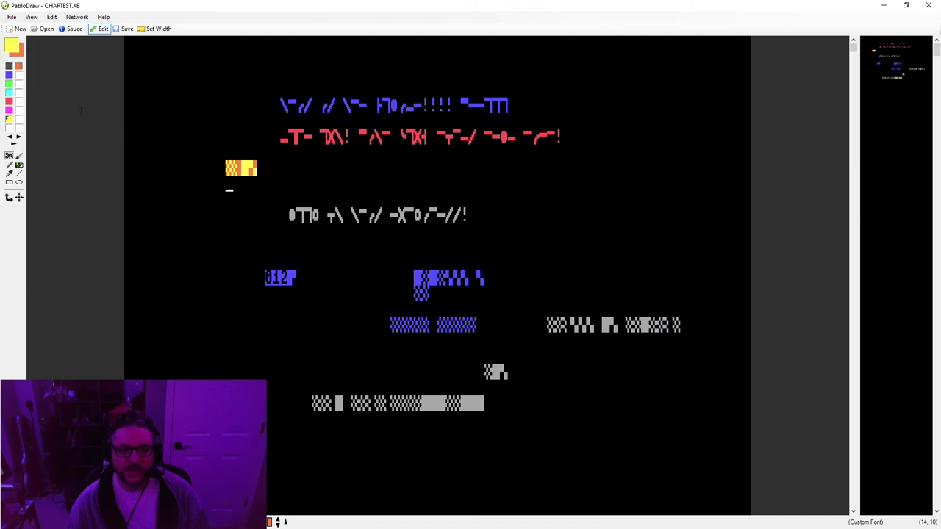
# Examine the assigned sets in the Character Set Editor without changing them, and close PabloDraw
pyautogui.click(285, 522)
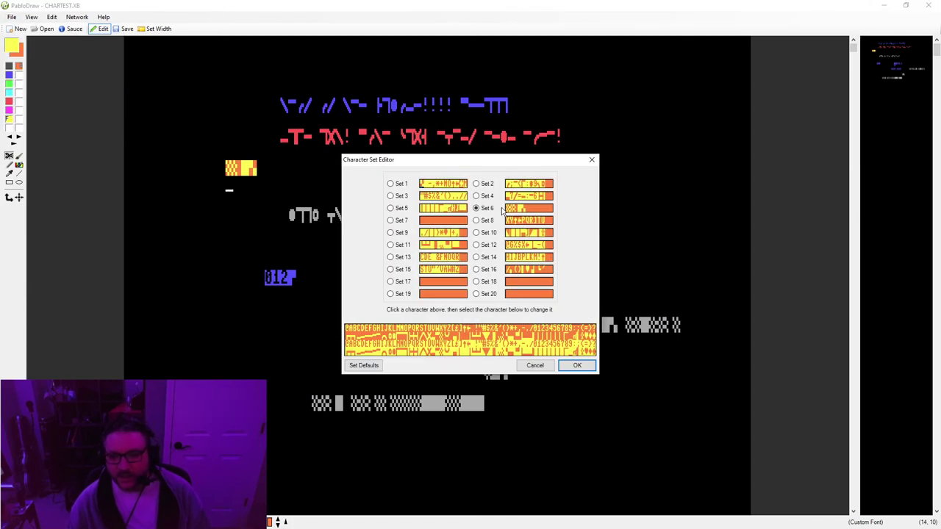
pyautogui.click(578, 365)
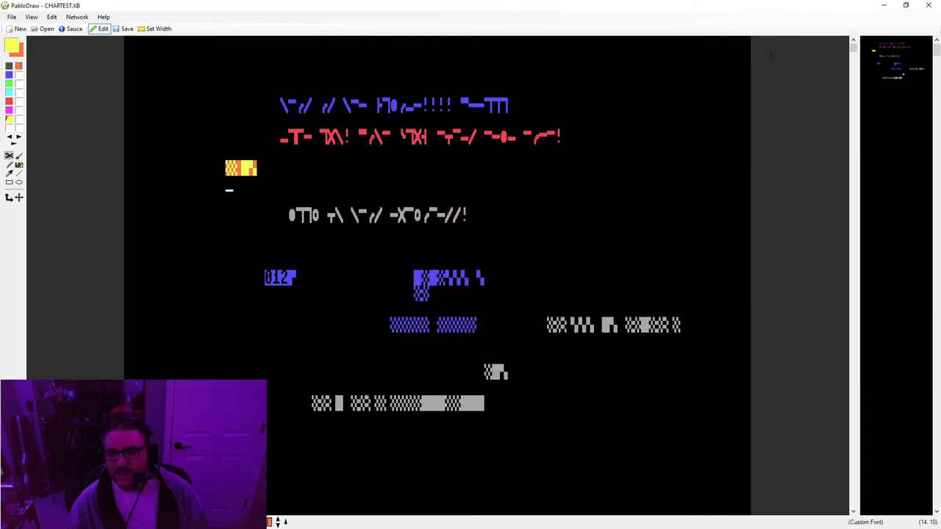
pyautogui.click(937, 8)
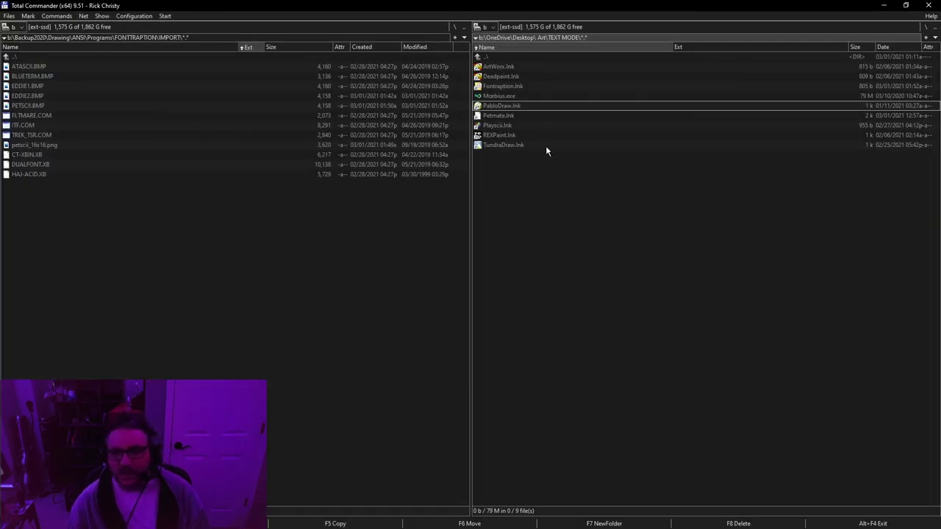
# Reopen PabloDraw, open CHARTEST.XB for editing, and examine its assigned sets in the Character Set Editor
pyautogui.doubleClick(507, 108)
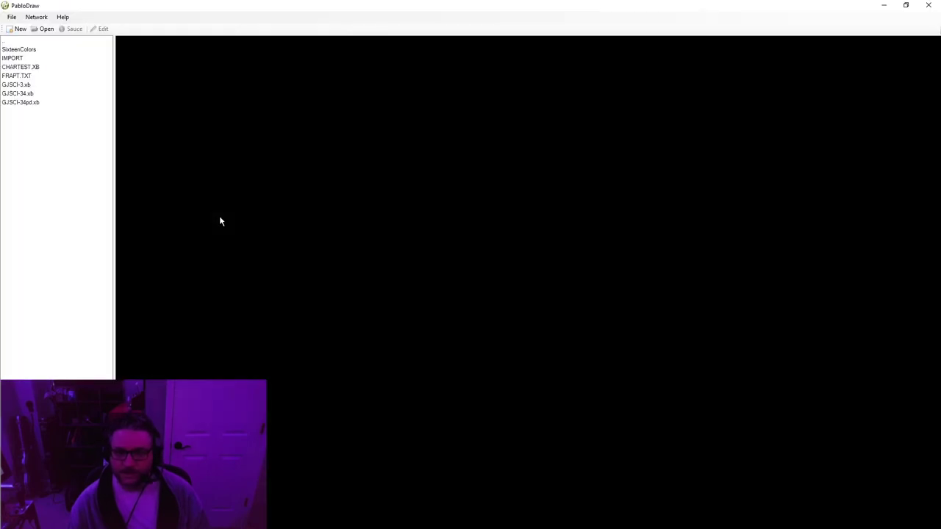
pyautogui.click(42, 71)
pyautogui.click(103, 29)
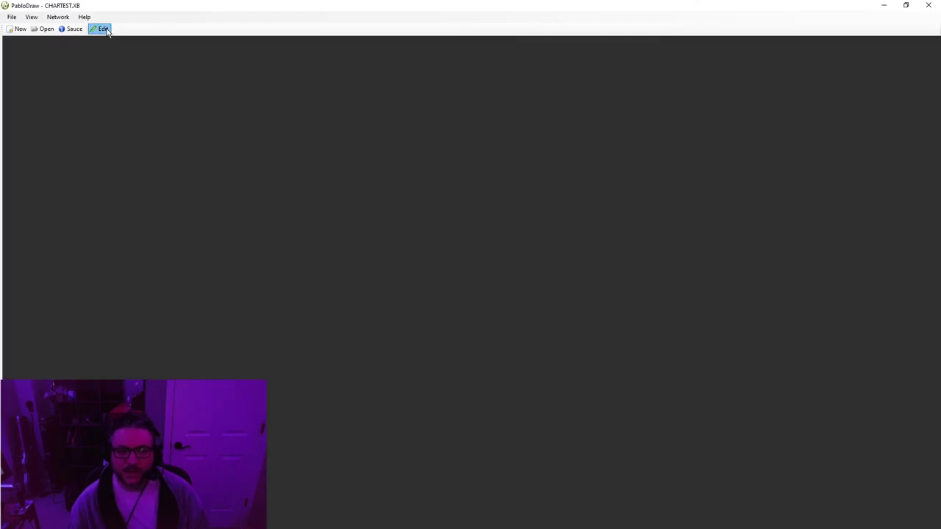
pyautogui.click(286, 522)
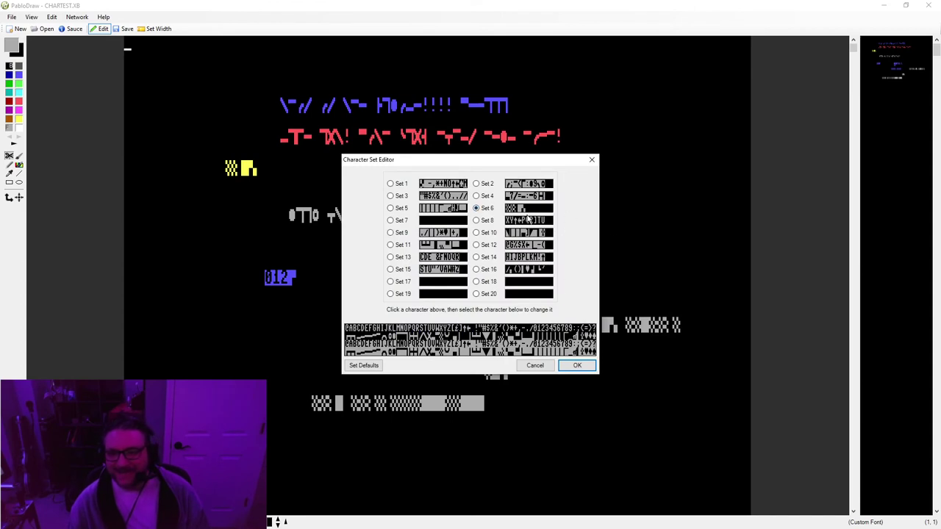
pyautogui.click(577, 366)
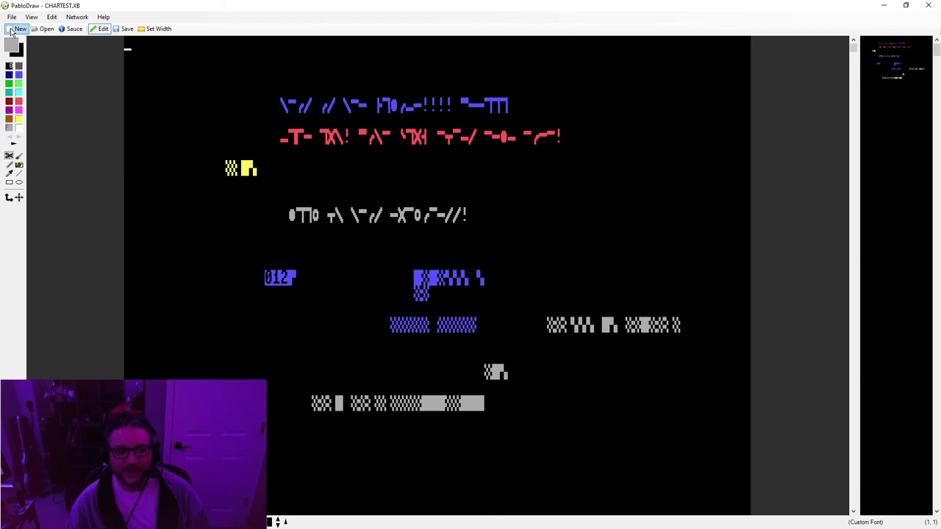
# Open GJSCI-3.xb and examine its assigned sets in the Character Set Editor without changing them
pyautogui.click(43, 29)
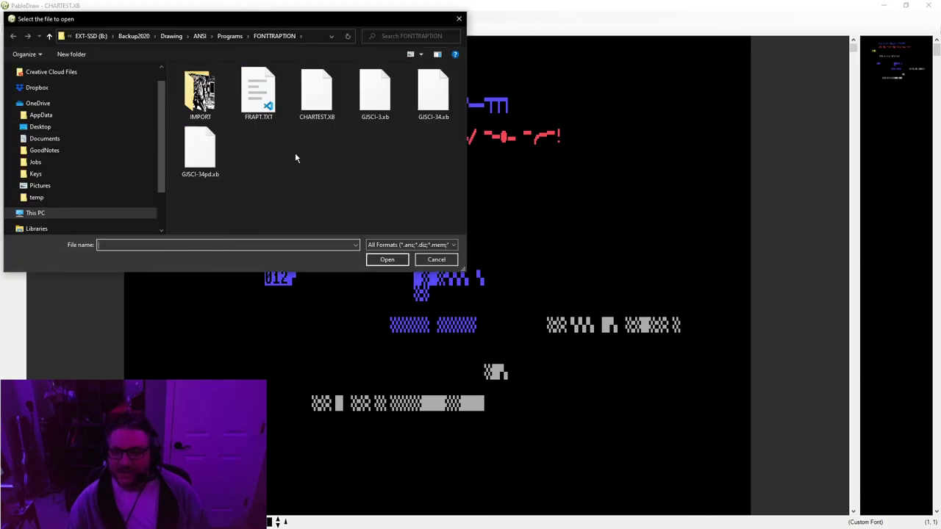
pyautogui.click(375, 94)
pyautogui.click(402, 260)
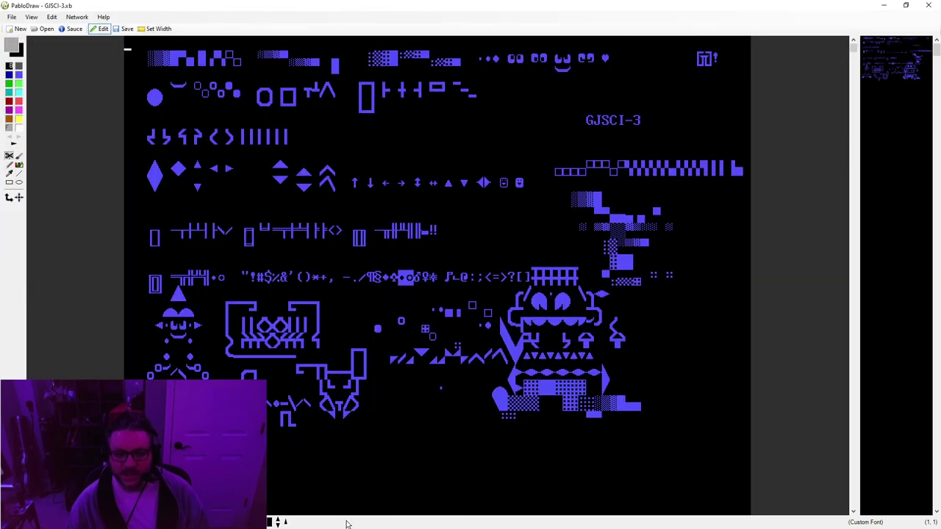
pyautogui.click(287, 523)
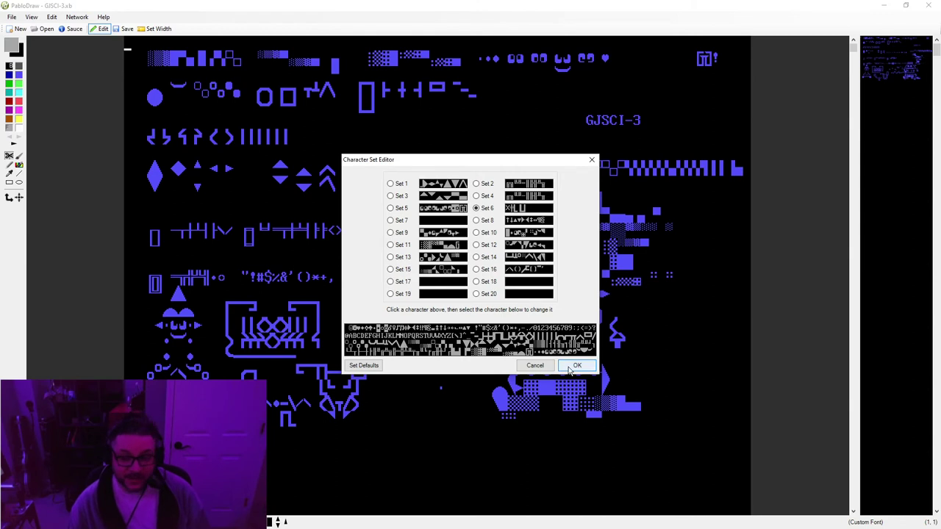
pyautogui.click(535, 365)
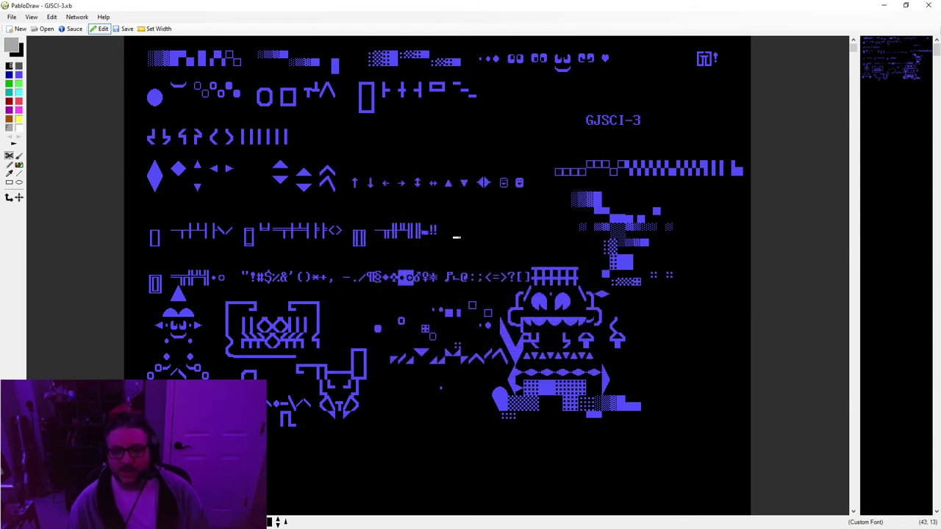
# Change the light blue palette colour to pink with Red 255, Green 0 and Blue 128
pyautogui.click(19, 75)
pyautogui.doubleClick(19, 75)
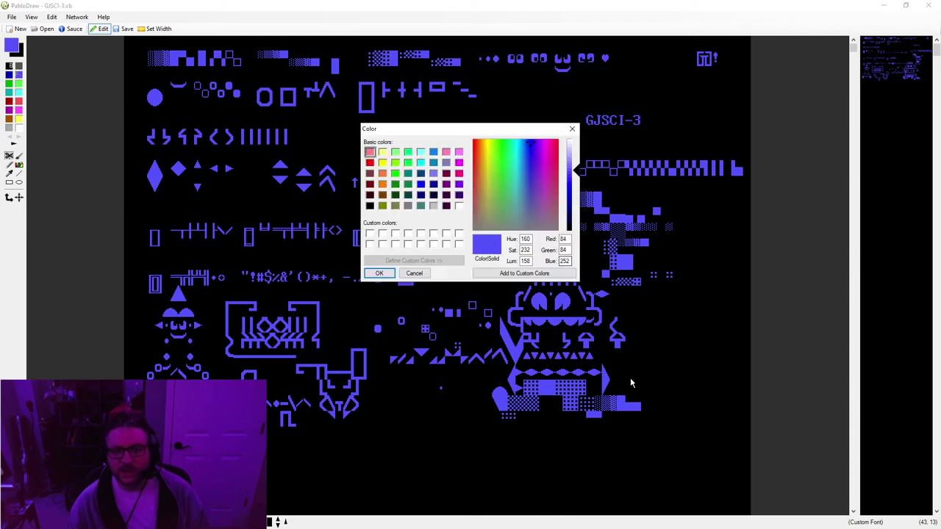
pyautogui.click(459, 174)
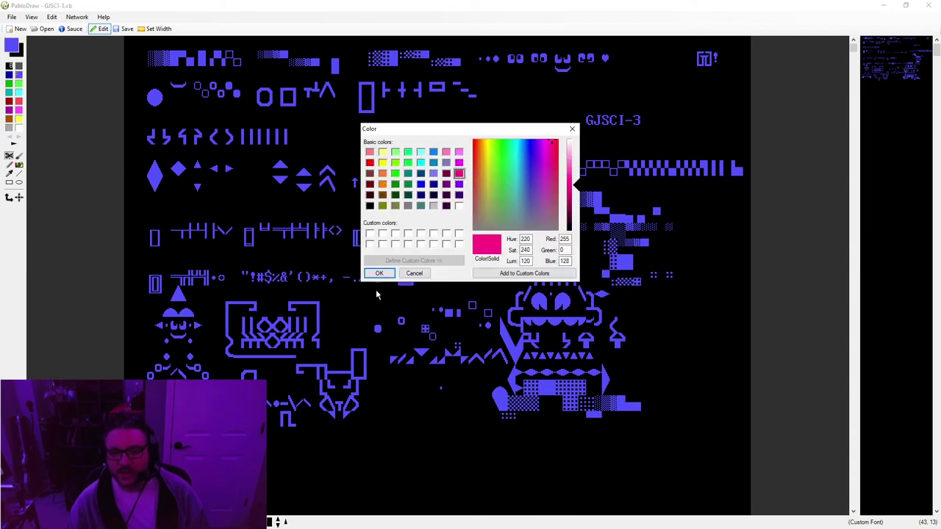
pyautogui.click(379, 273)
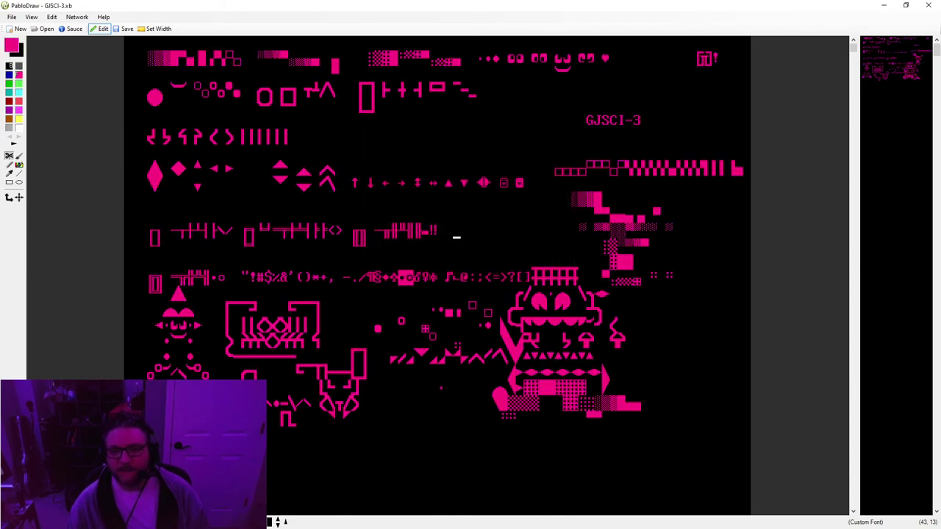
pyautogui.click(511, 237)
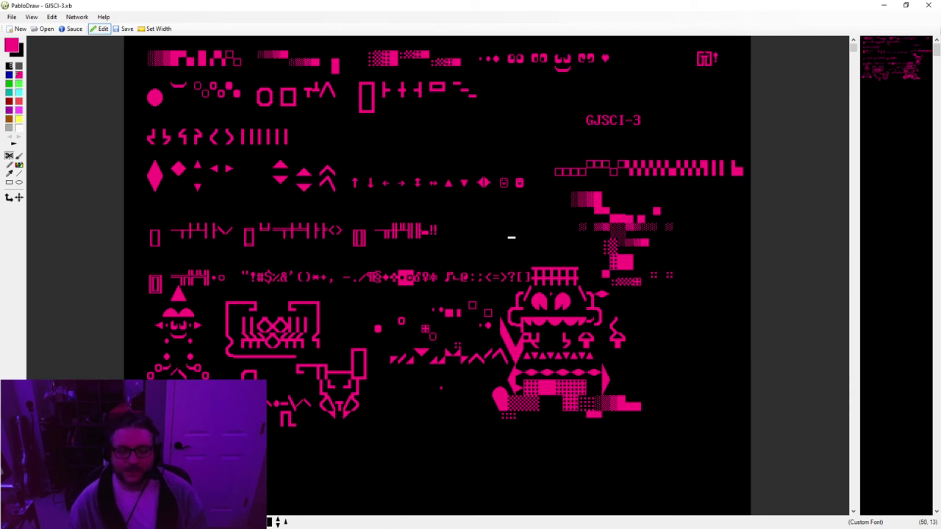
# Examine the recoloured sets in the Character Set Editor, and try to start a new document
pyautogui.click(285, 523)
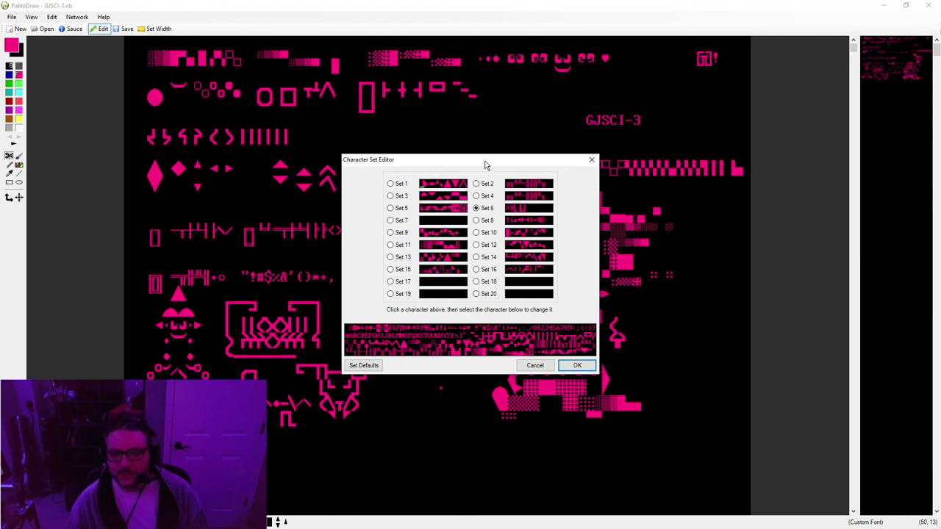
pyautogui.moveTo(474, 162); pyautogui.dragTo(702, 155)
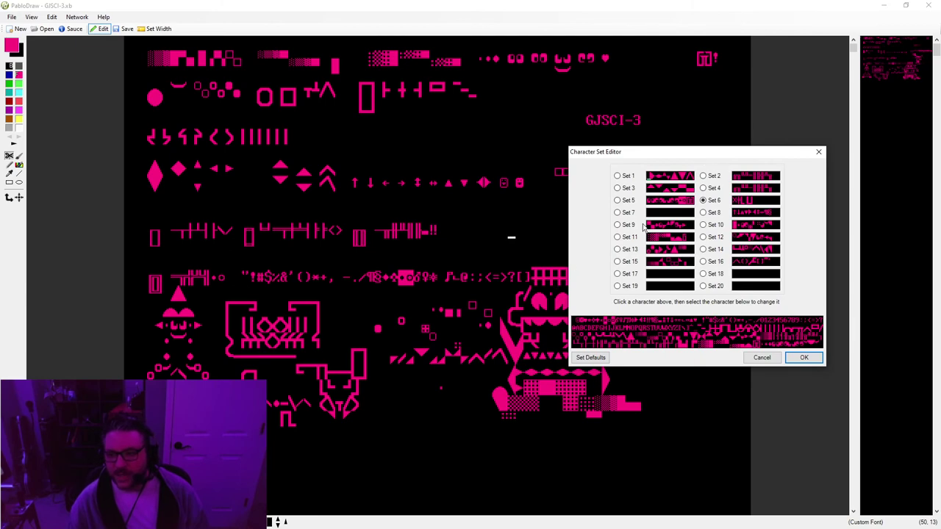
pyautogui.click(802, 357)
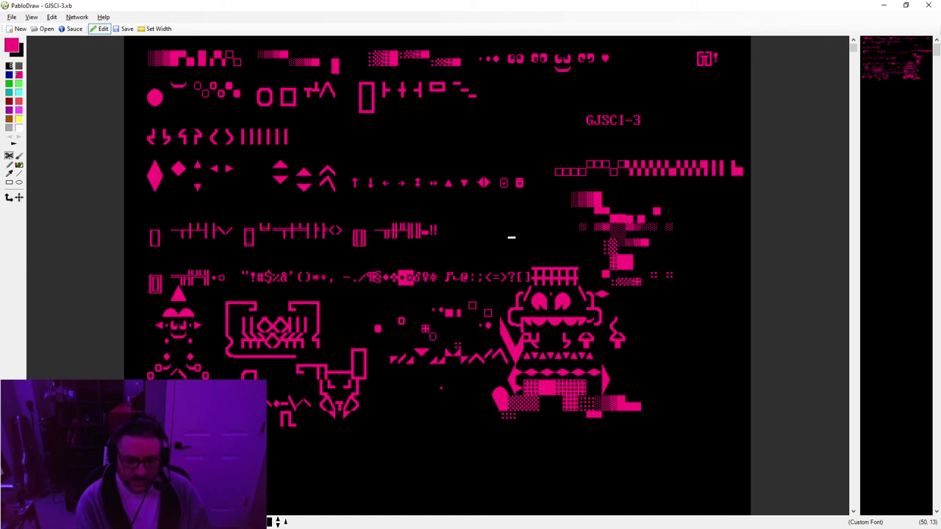
pyautogui.hotkey('ctrl', 'n')
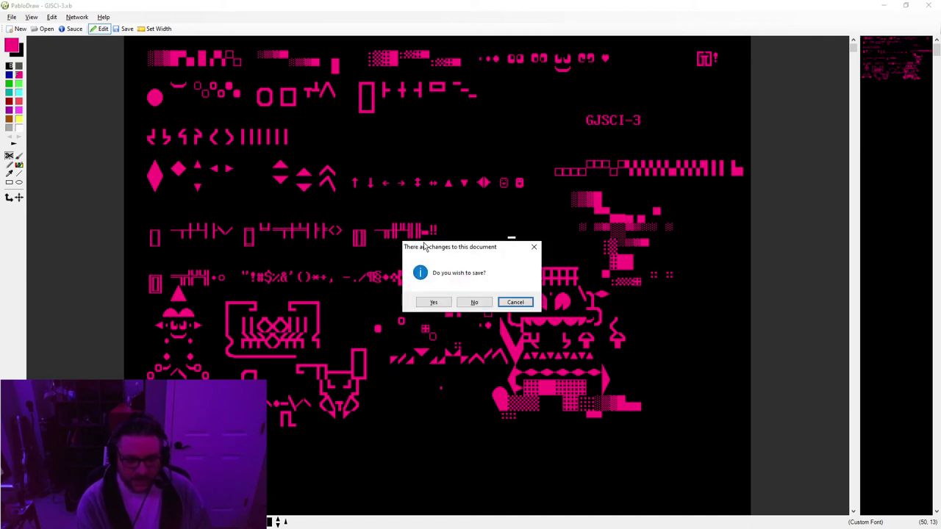
pyautogui.press('Escape')
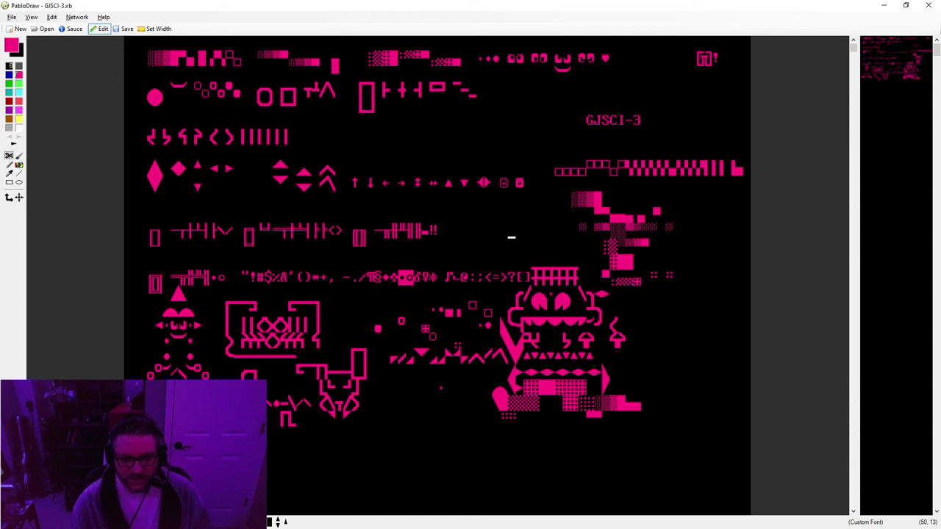
# Select Set 17 in the Character Set Editor and restore the default character sets
pyautogui.click(283, 522)
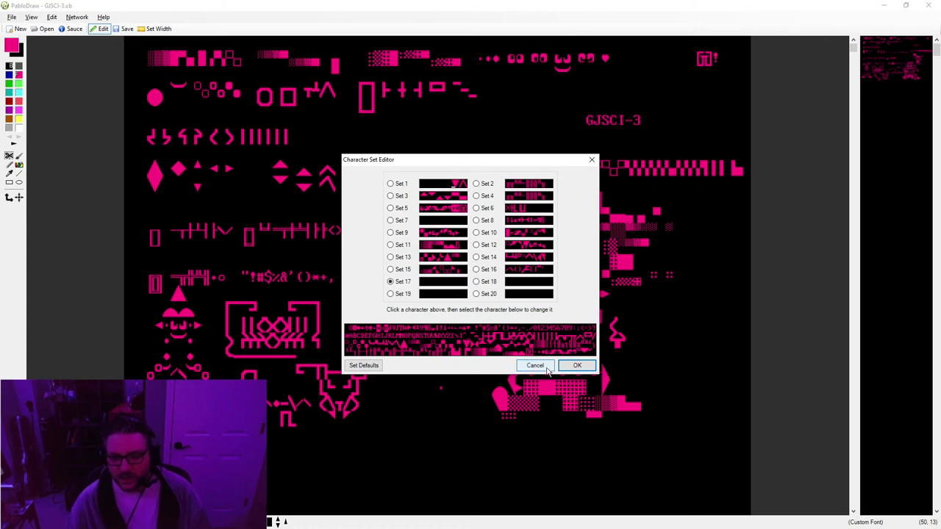
pyautogui.click(388, 366)
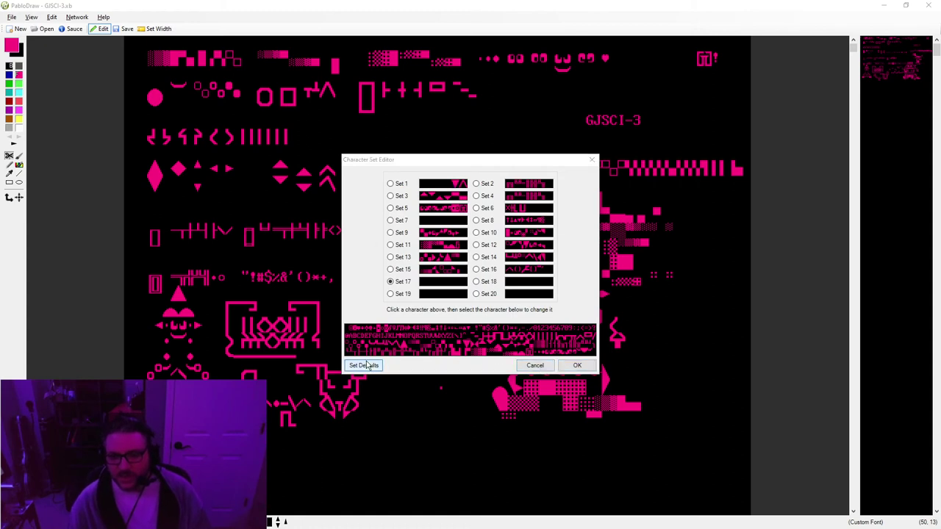
pyautogui.click(503, 303)
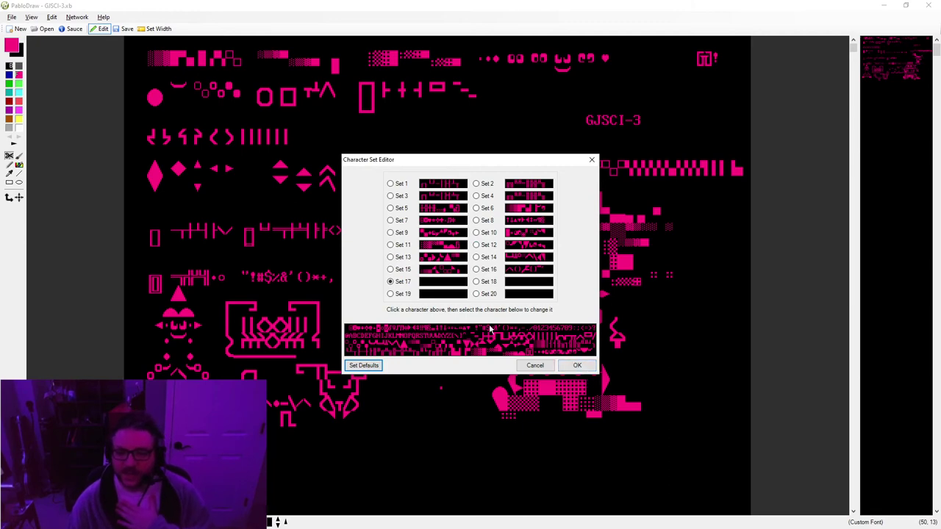
# Switch to the browser showing fontraption-3.png, close it despite the pending download, and return to PabloDraw
pyautogui.hotkey('alt', 'Tab')
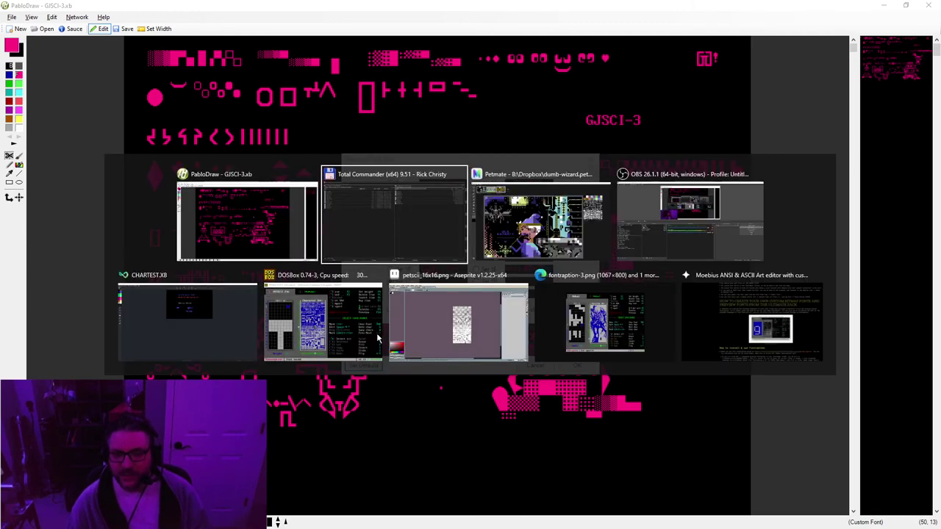
pyautogui.hotkey('alt', 'Tab')
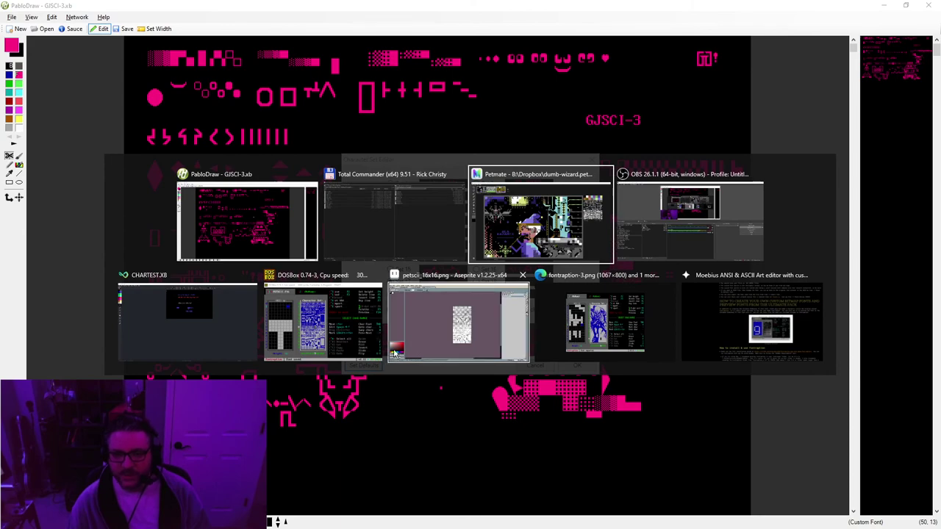
pyautogui.click(605, 324)
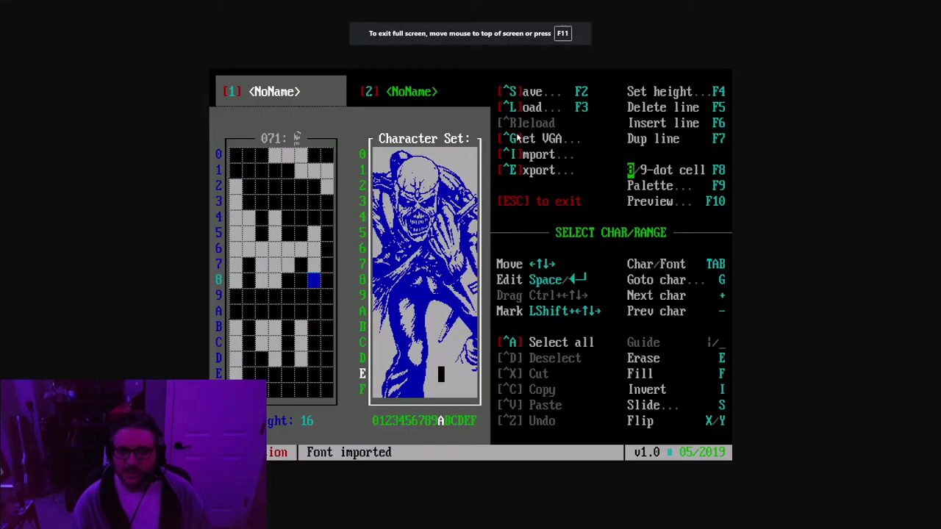
pyautogui.hotkey('alt', 'Tab')
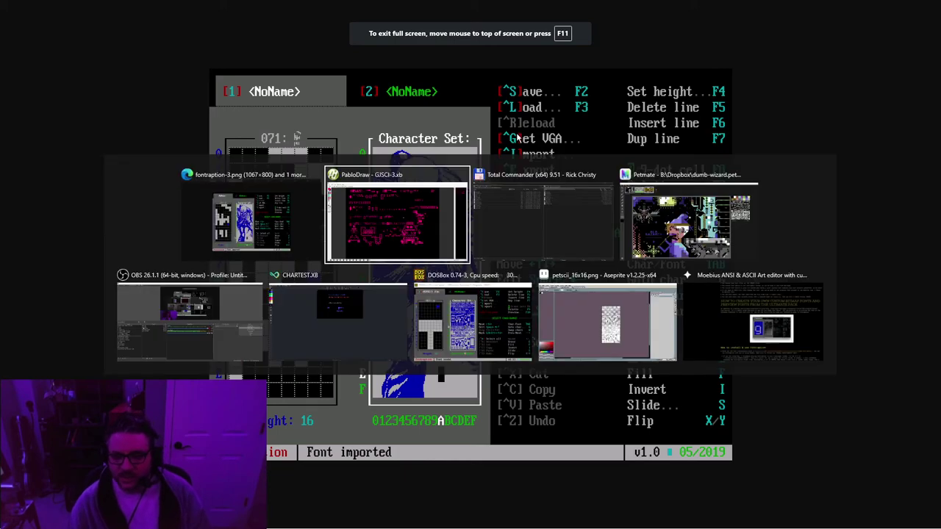
pyautogui.click(471, 296)
pyautogui.hotkey('alt', 'Tab')
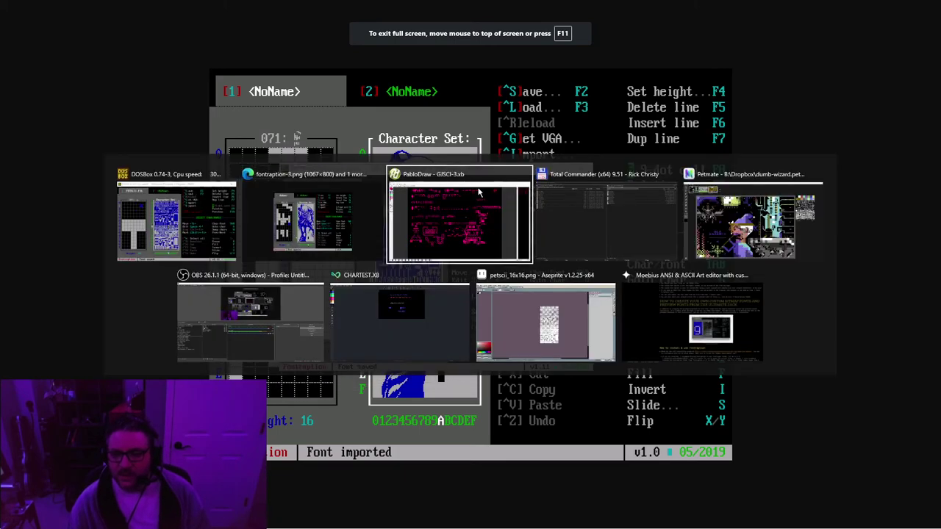
pyautogui.click(477, 192)
pyautogui.hotkey('alt', 'Tab')
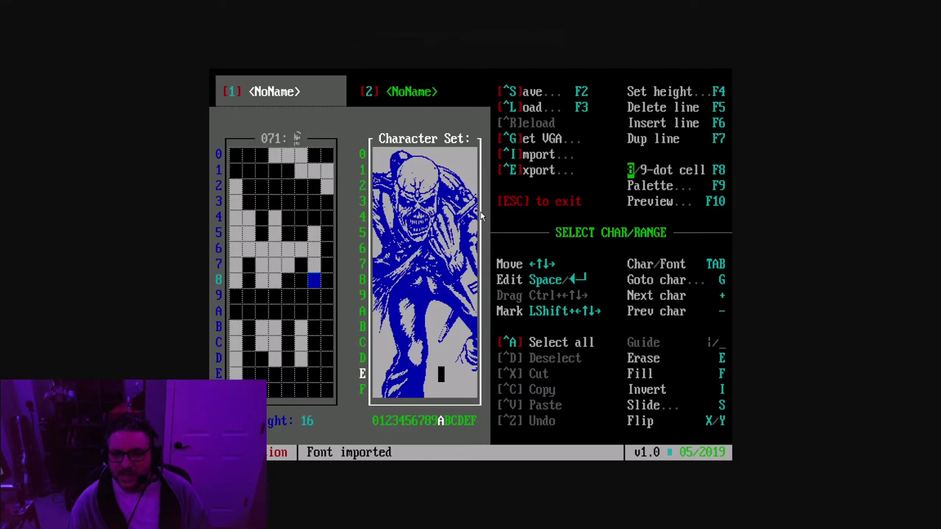
pyautogui.hotkey('alt', 'Tab')
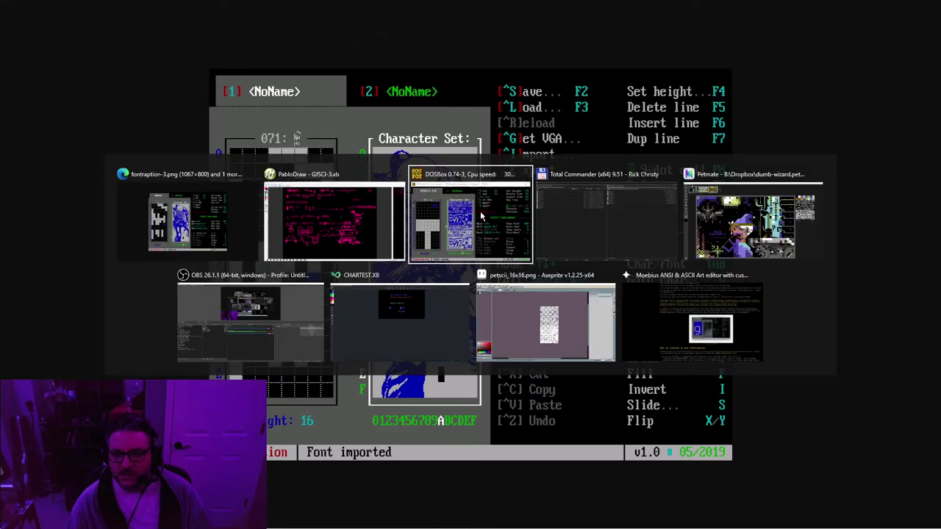
pyautogui.click(251, 174)
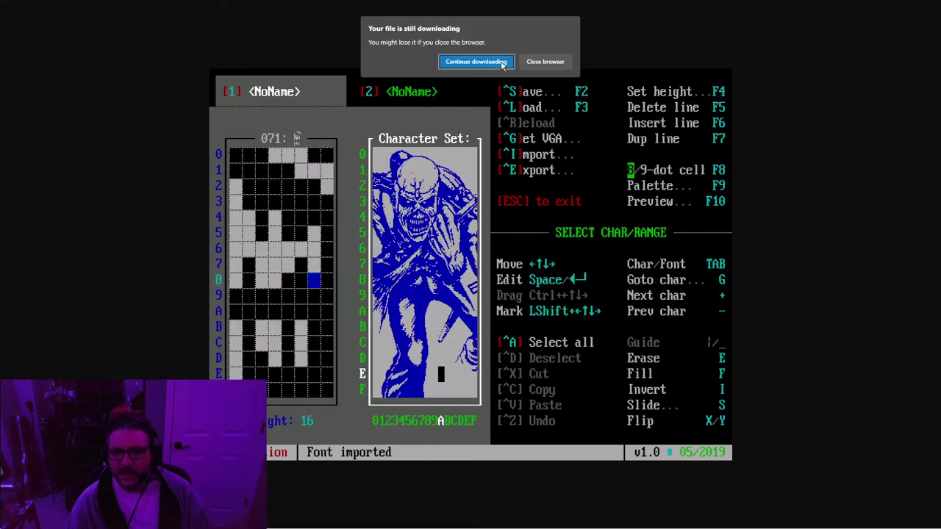
pyautogui.click(546, 61)
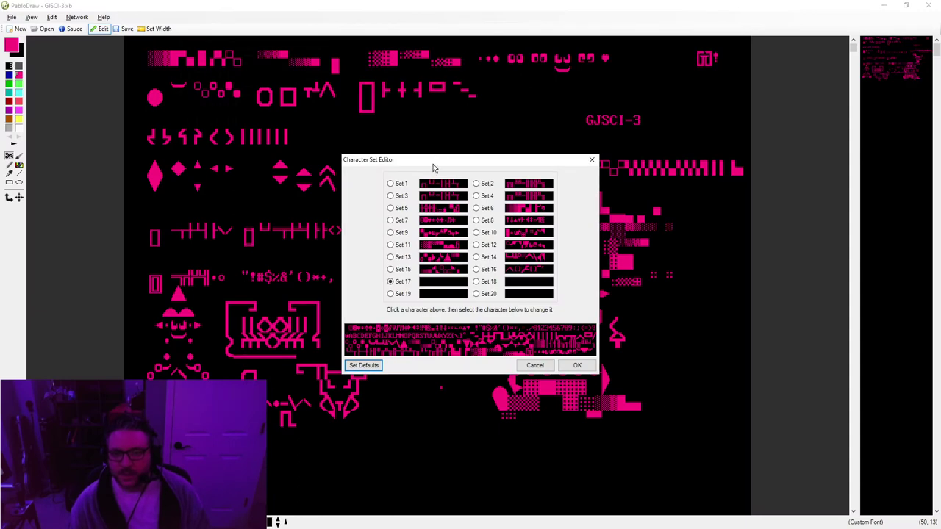
# Switch to Fontraption in DOSBox, view the font files available for loading without loading one, and close the program
pyautogui.hotkey('alt', 'Tab')
pyautogui.moveTo(447, 170); pyautogui.dragTo(485, 277)
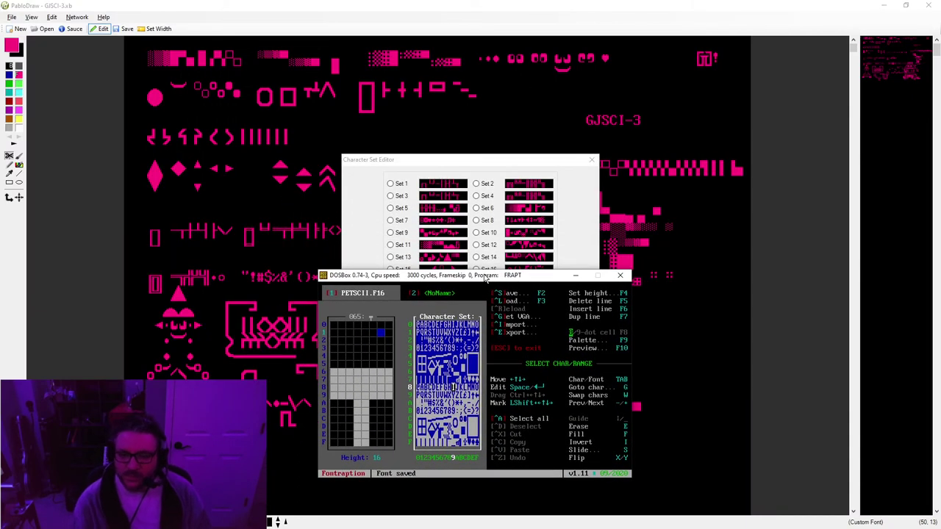
pyautogui.hotkey('ctrl', 'i')
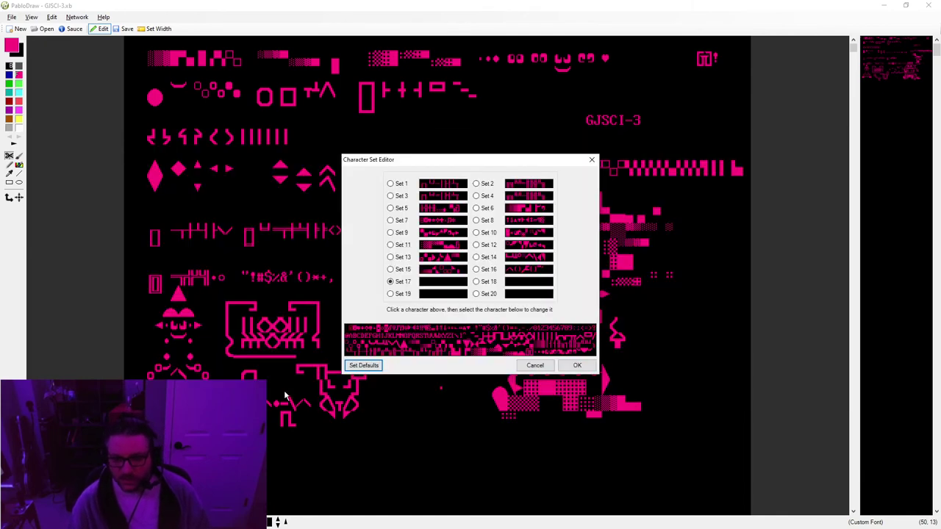
pyautogui.hotkey('alt', 'Tab')
pyautogui.press('Escape')
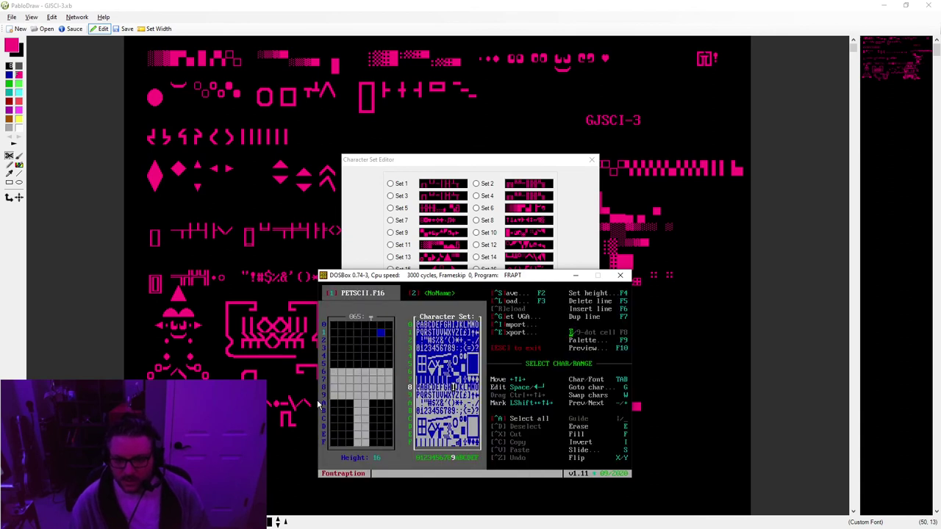
pyautogui.press('F3')
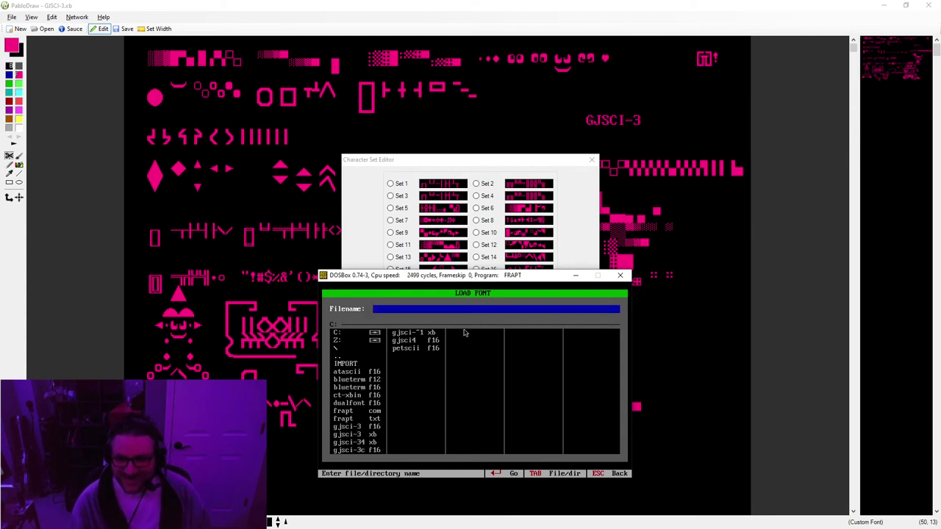
pyautogui.press('Escape')
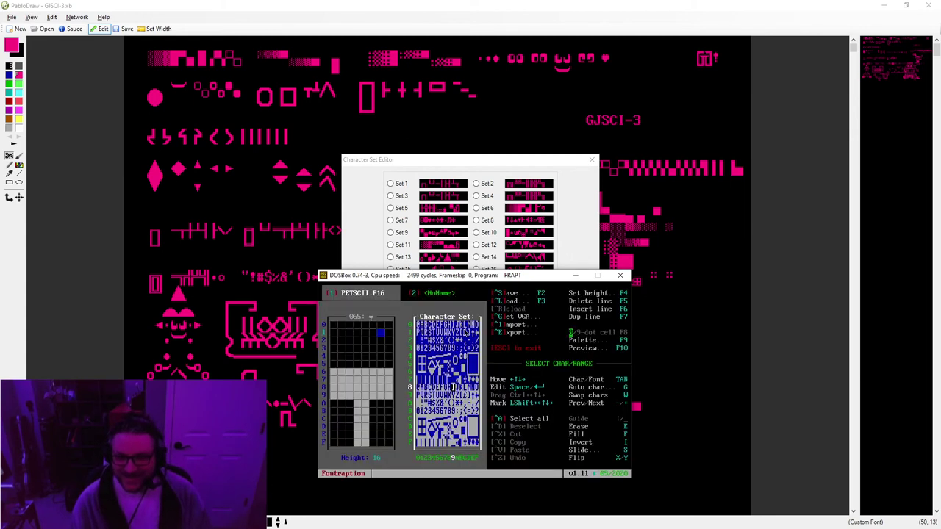
pyautogui.click(621, 277)
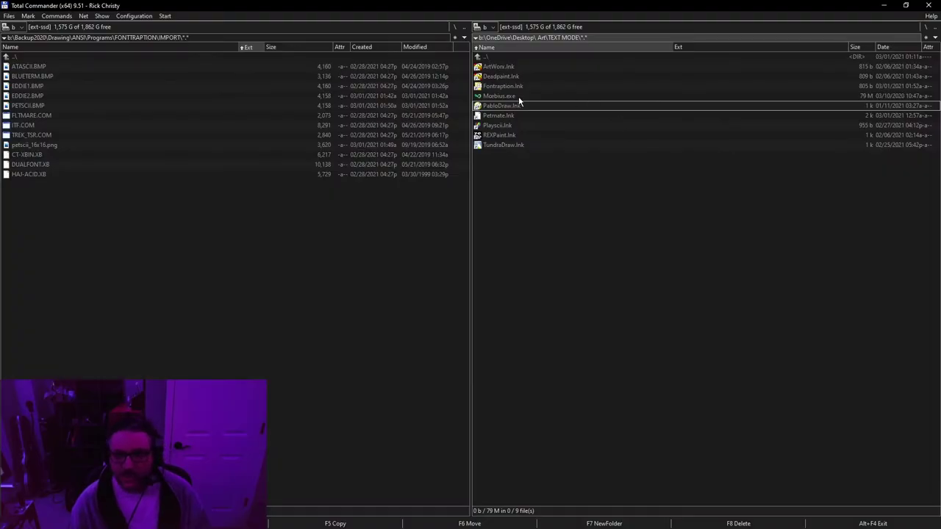
# Launch Fontraption from Total Commander, minimize the file manager and place the Fontraption window over PabloDraw
pyautogui.doubleClick(523, 86)
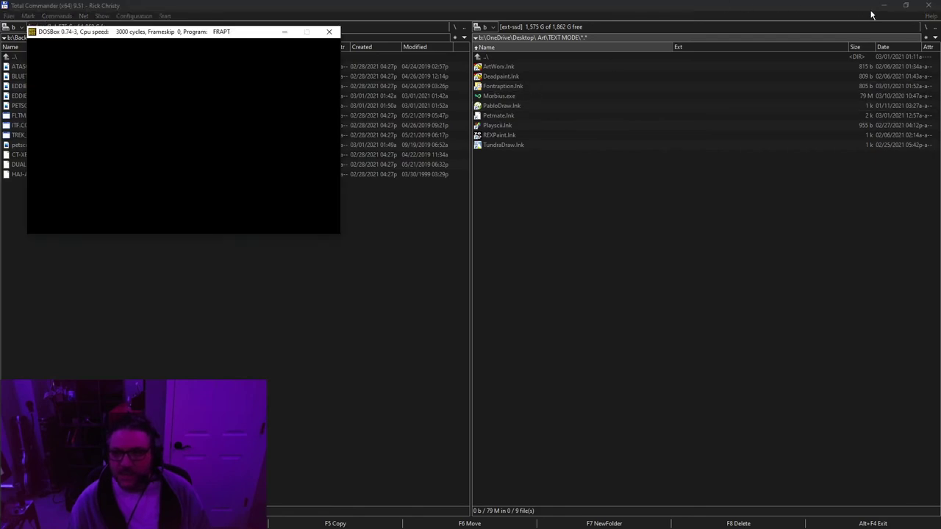
pyautogui.click(883, 5)
pyautogui.moveTo(147, 36); pyautogui.dragTo(446, 224)
# Try to load GJSCI-34.XB as a font in Fontraption
pyautogui.press('F3')
pyautogui.press('Tab')
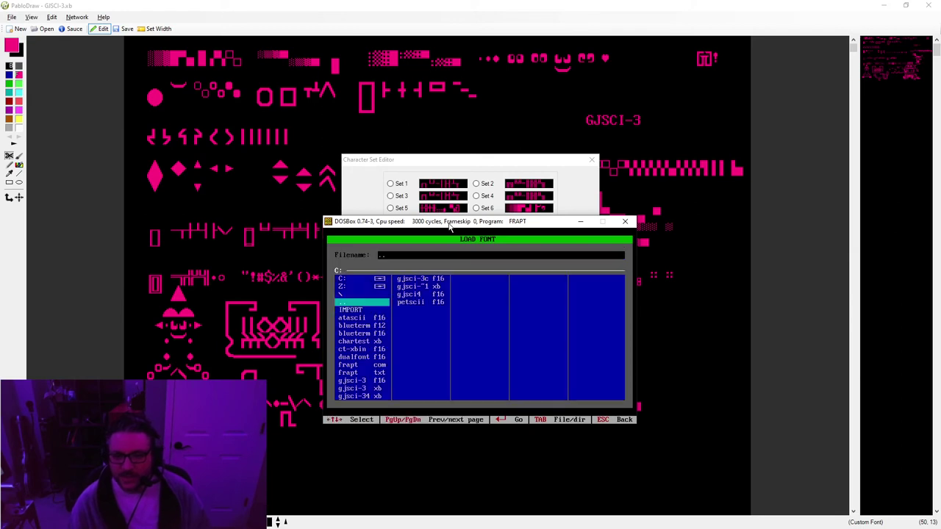
pyautogui.press('Right')
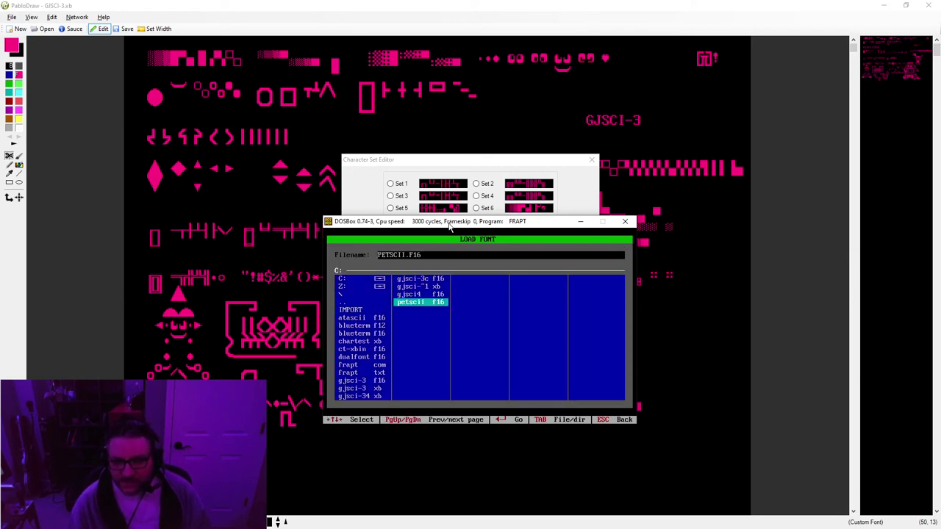
pyautogui.press('Left')
pyautogui.press('Down')
pyautogui.press('Down')
pyautogui.press('Down')
pyautogui.press('Down')
pyautogui.press('Down')
pyautogui.press('Down')
pyautogui.press('Down')
pyautogui.press('Down')
pyautogui.press('Down')
pyautogui.press('Down')
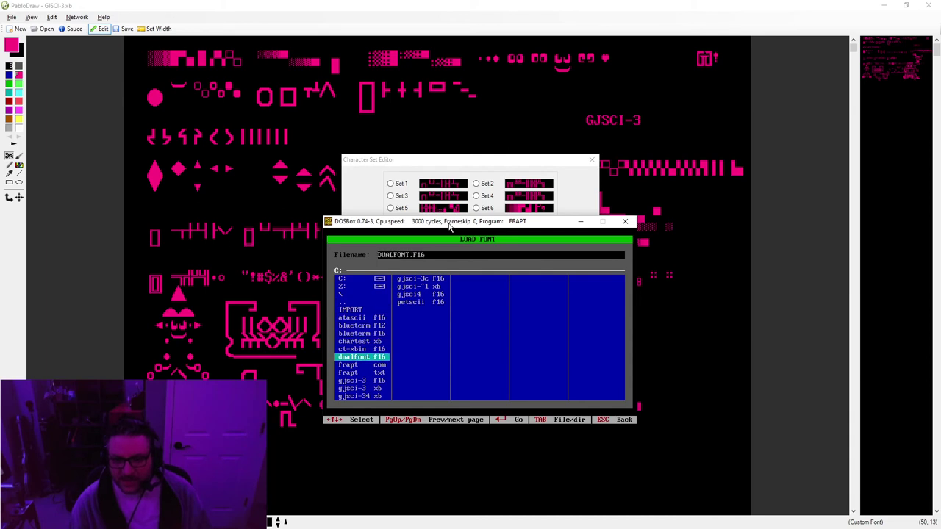
pyautogui.press('Down')
pyautogui.press('Down')
pyautogui.press('Return')
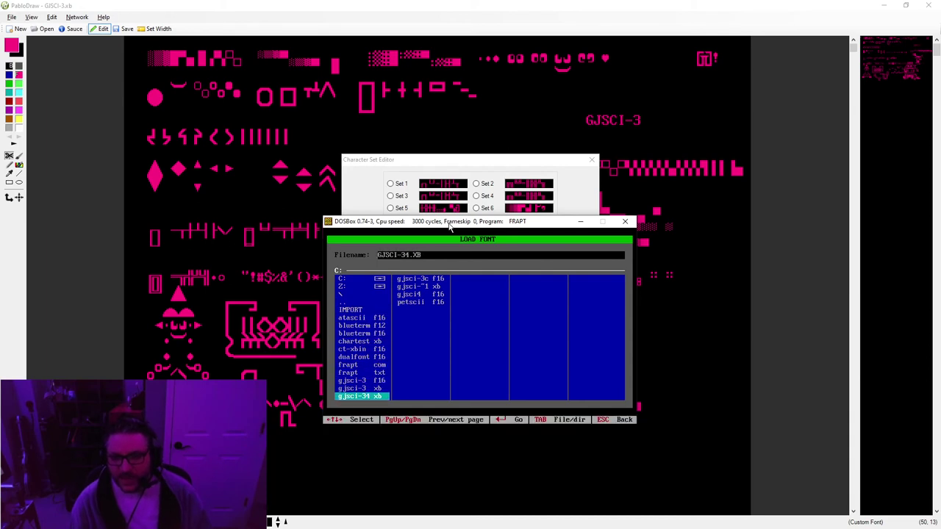
pyautogui.press('Escape')
# Import the font from an XB file into Fontraption
pyautogui.hotkey('ctrl', 'i')
pyautogui.press('Down')
pyautogui.press('Down')
pyautogui.press('Down')
pyautogui.press('Down')
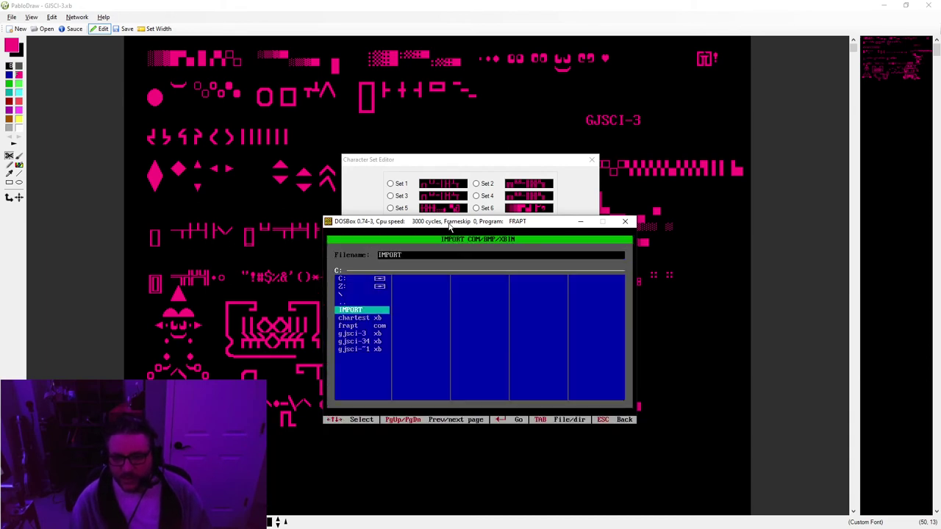
pyautogui.press('Return')
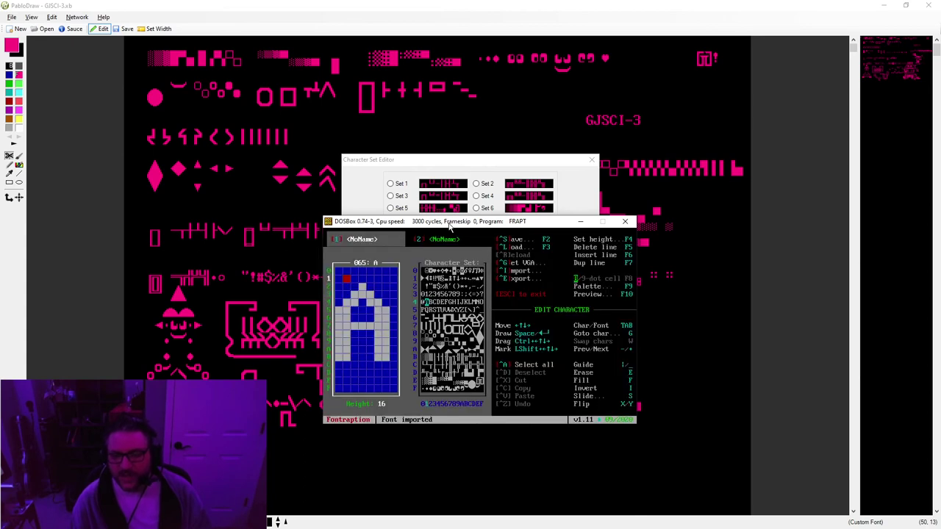
# Compare the imported font in Fontraption with PabloDraw's Character Set Editor, then minimize Fontraption and move the editor aside
pyautogui.moveTo(450, 224); pyautogui.dragTo(726, 176)
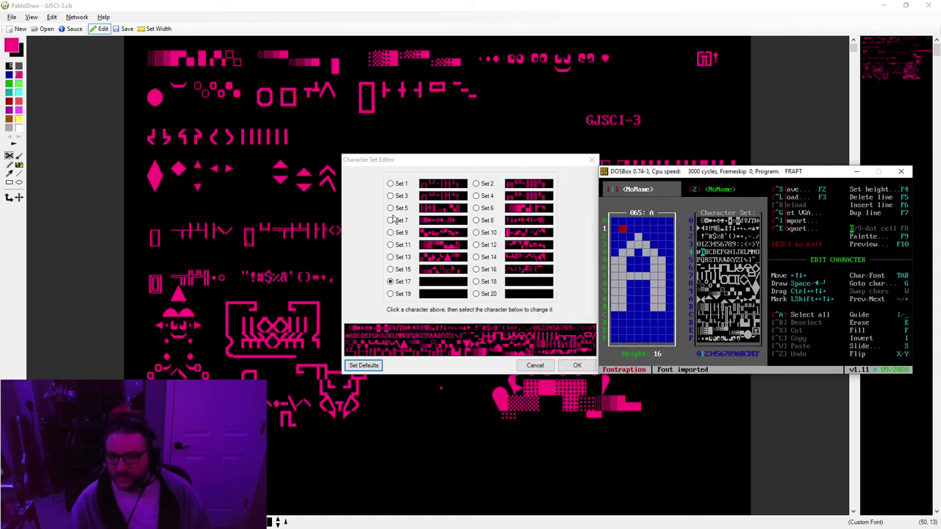
pyautogui.moveTo(754, 177); pyautogui.dragTo(561, 209)
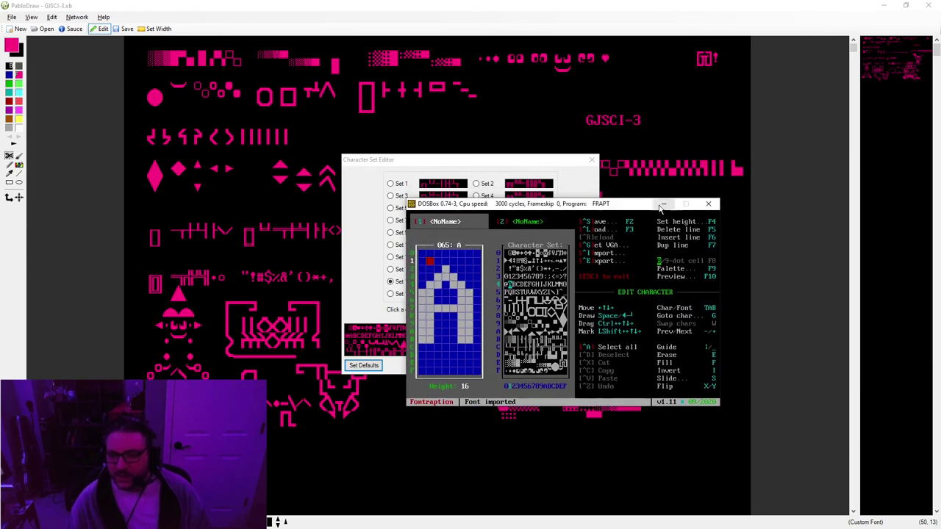
pyautogui.click(663, 204)
pyautogui.moveTo(472, 161); pyautogui.dragTo(200, 150)
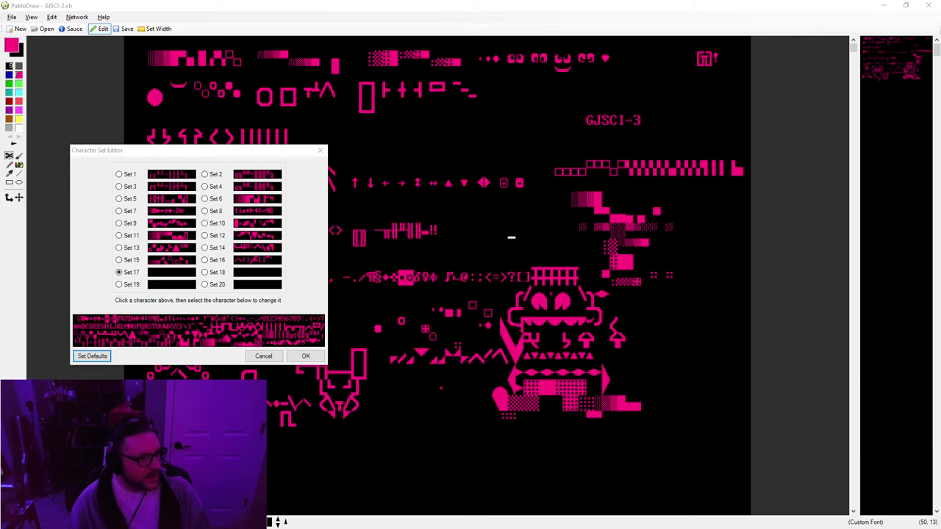
# Arrange the Snagit Editor screenshot of the F-key character sets side by side with PabloDraw, dismissing the Character Set Editor
pyautogui.moveTo(563, 4); pyautogui.dragTo(509, 5)
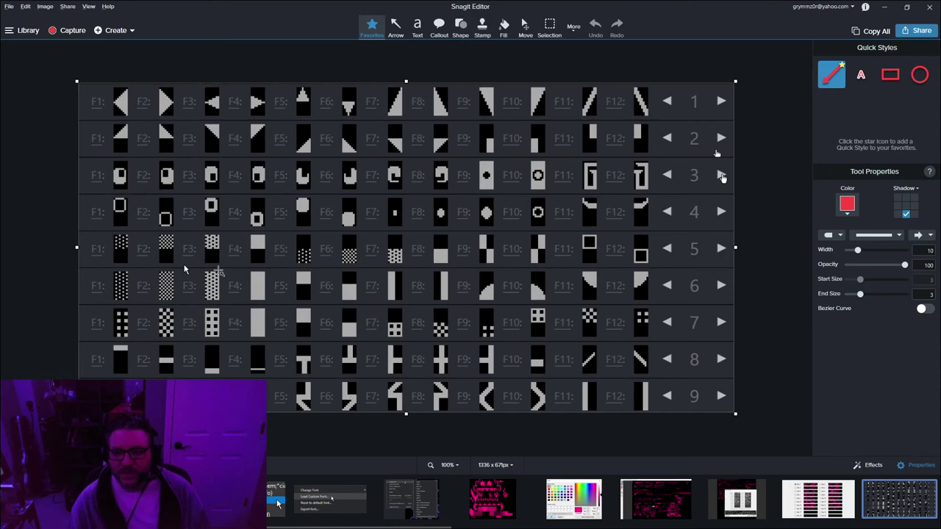
pyautogui.hotkey('alt', 'Tab')
pyautogui.press('Tab')
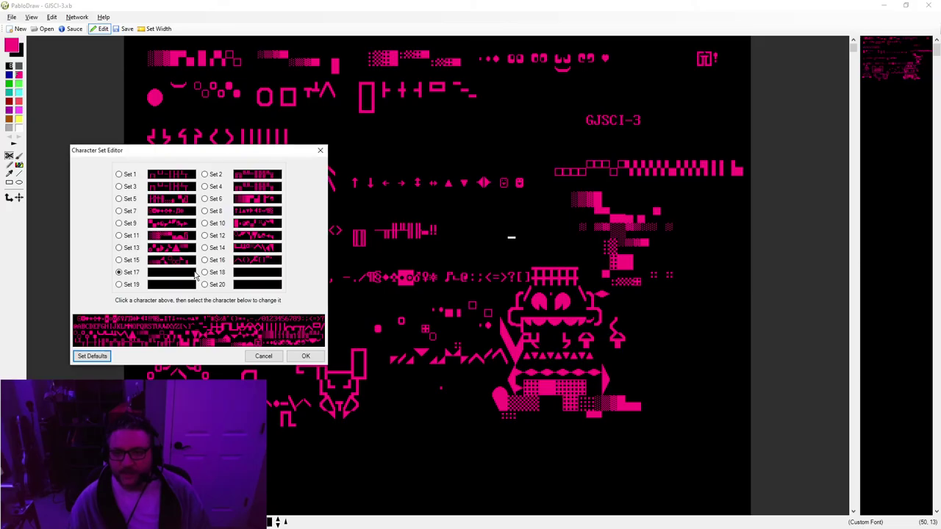
pyautogui.hotkey('alt', 'Tab')
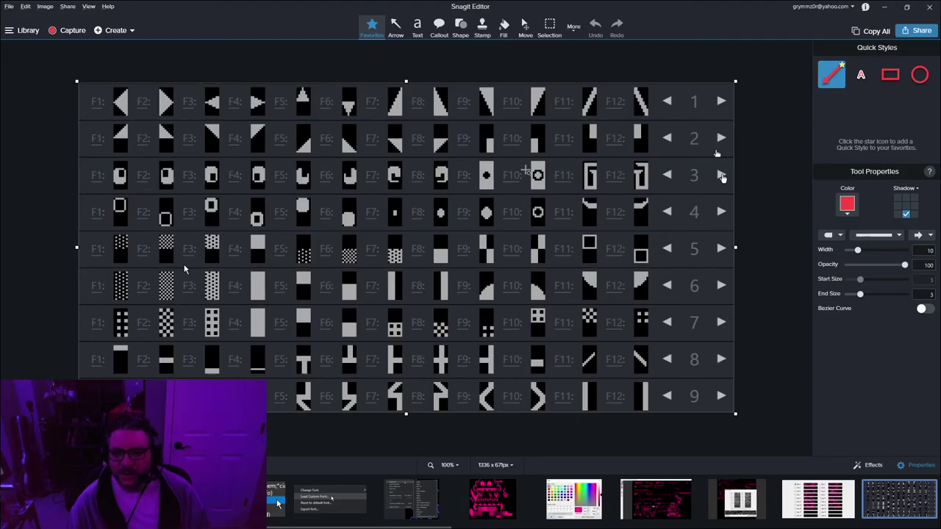
pyautogui.press('super+Right')
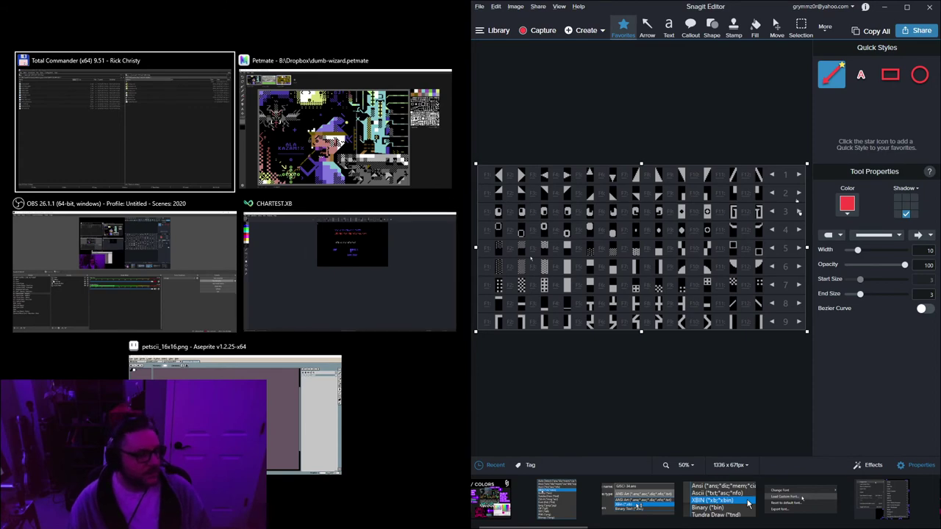
pyautogui.hotkey('alt', 'Tab')
pyautogui.press('Escape')
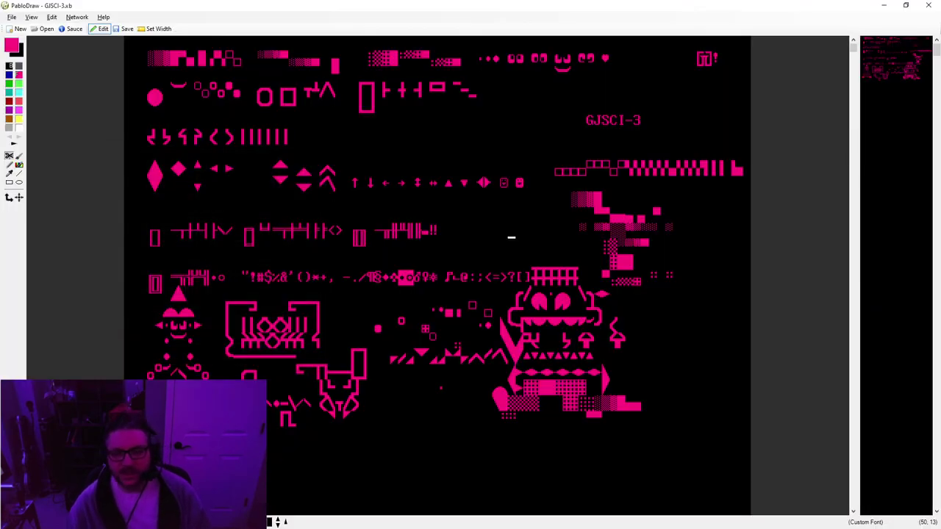
pyautogui.press('super+Left')
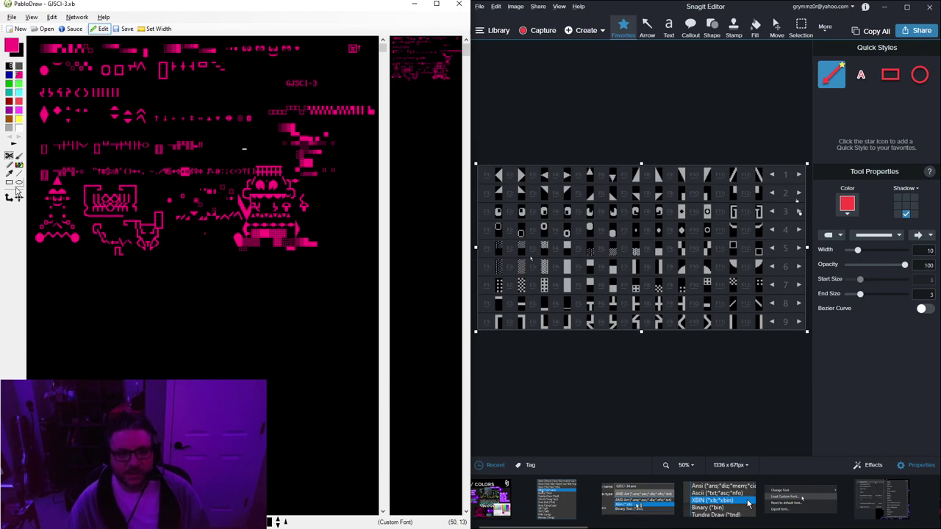
# Reset all character sets to default in PabloDraw's Character Set Editor and apply the reset
pyautogui.click(286, 522)
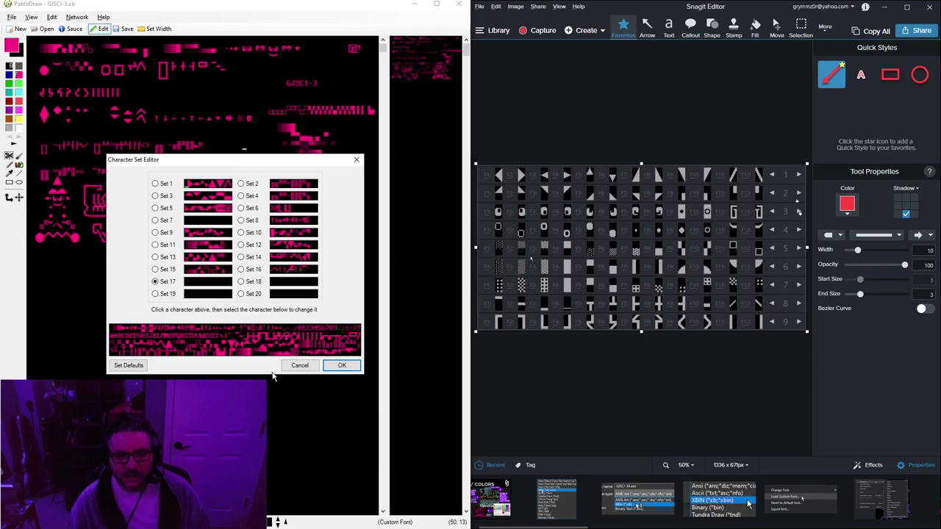
pyautogui.moveTo(219, 166); pyautogui.dragTo(232, 276)
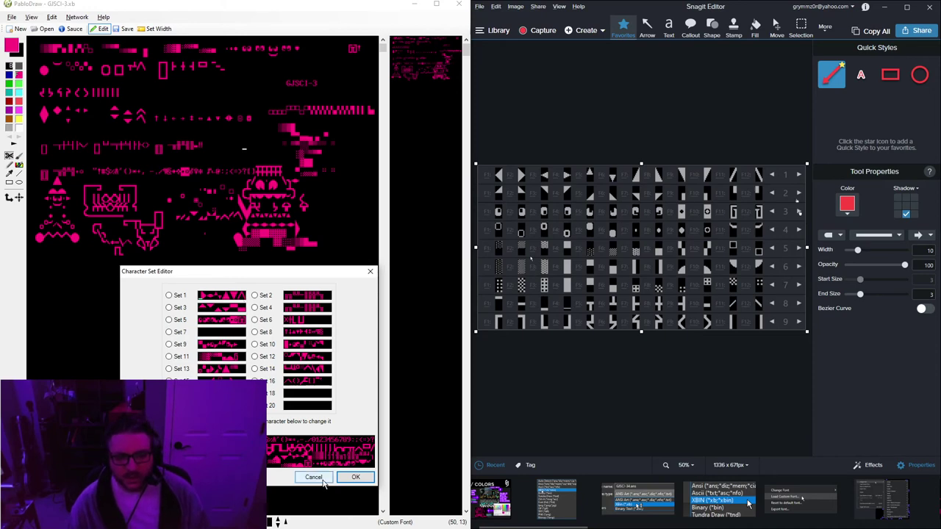
pyautogui.click(221, 476)
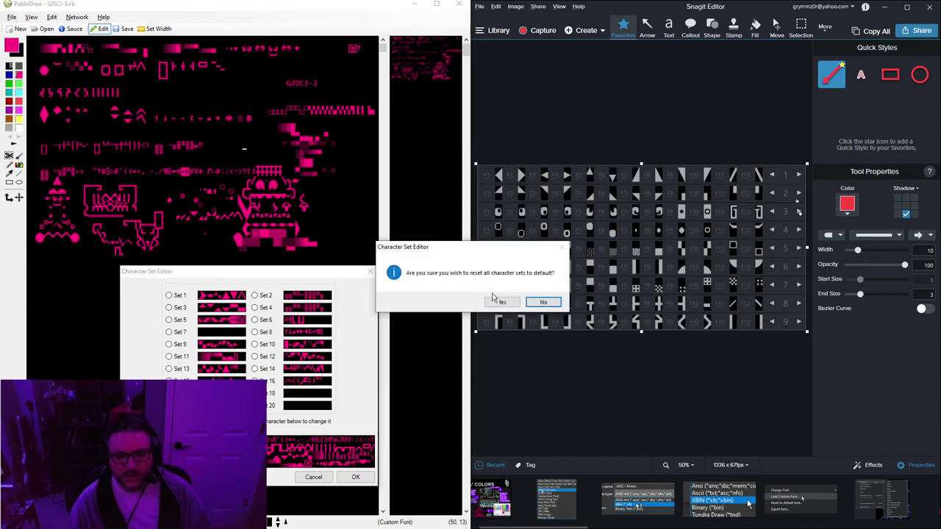
pyautogui.click(504, 303)
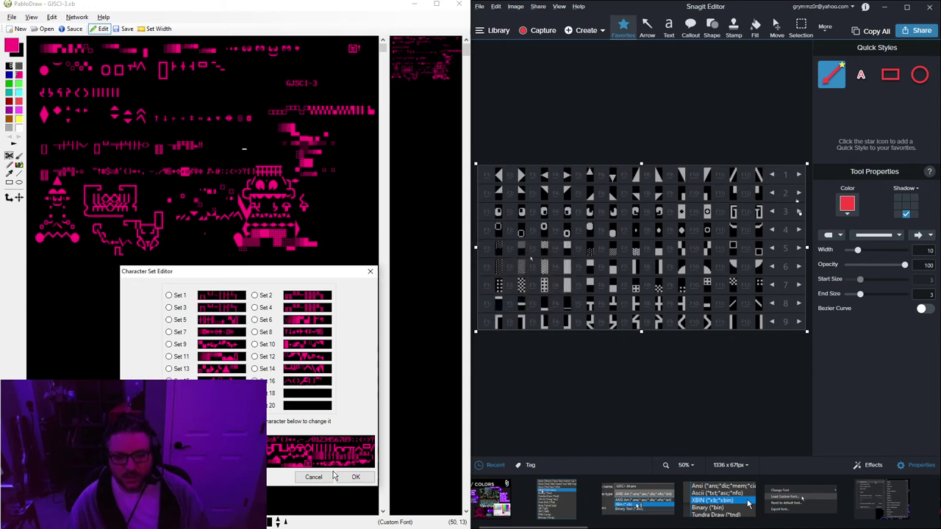
pyautogui.click(356, 476)
# Close GJSCI-3.xb without saving, restart PabloDraw from Total Commander and open GJSCI-34.xb for editing
pyautogui.click(459, 4)
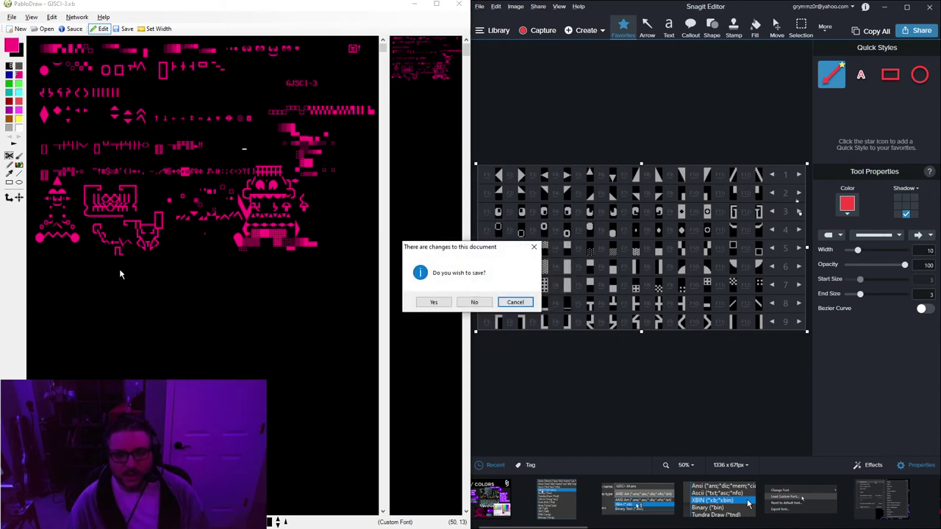
pyautogui.click(475, 302)
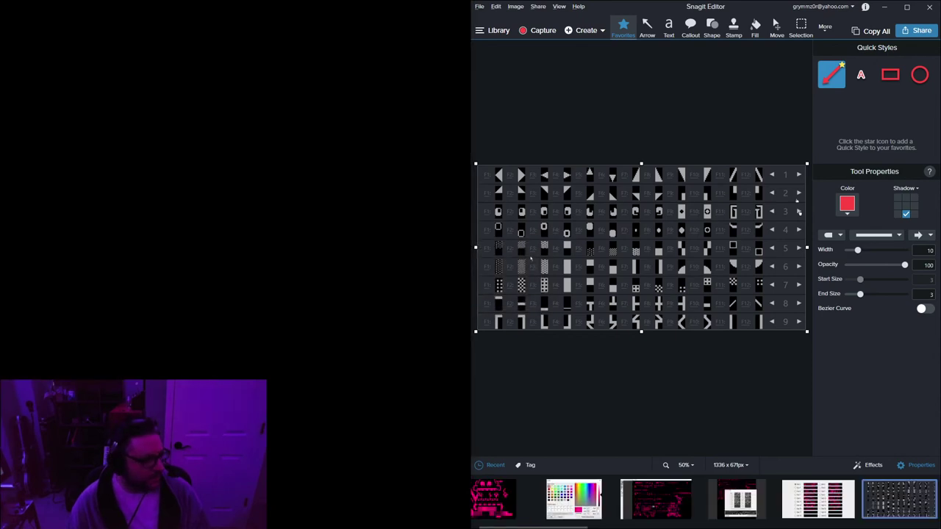
pyautogui.click(151, 223)
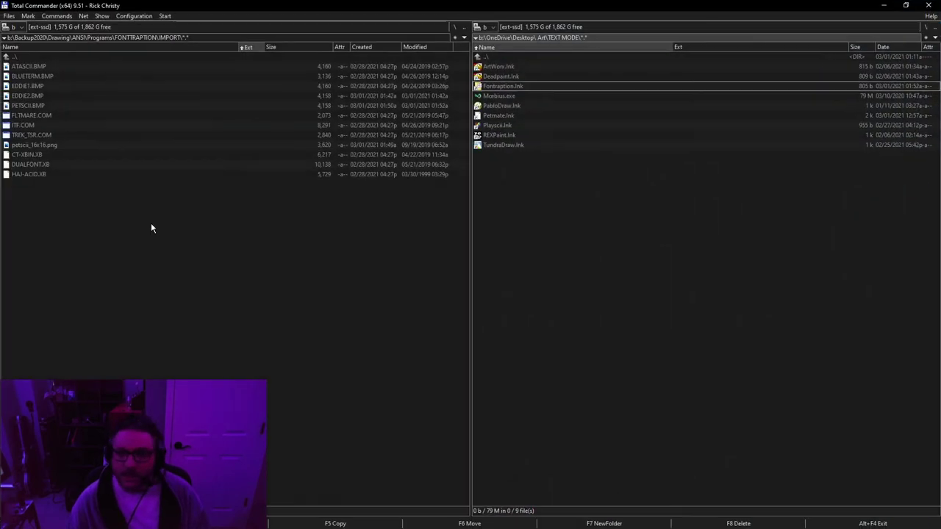
pyautogui.doubleClick(504, 107)
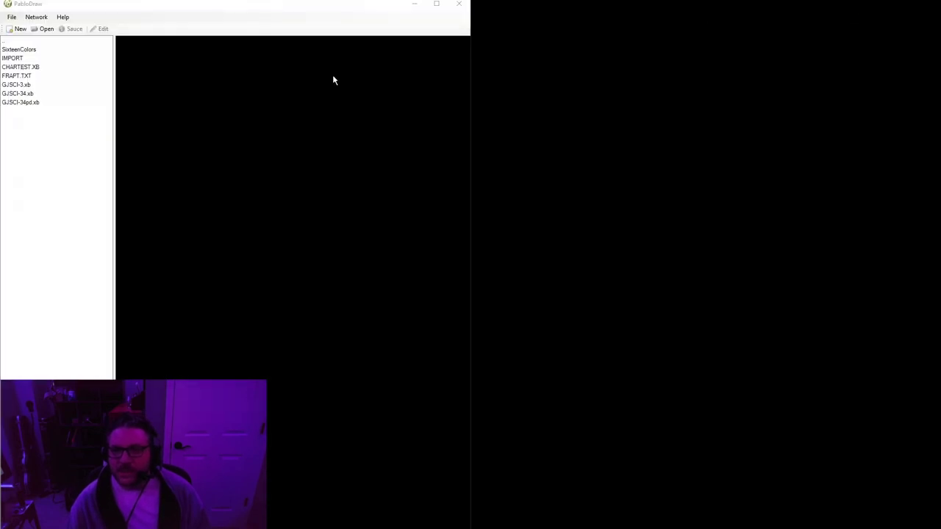
pyautogui.click(30, 94)
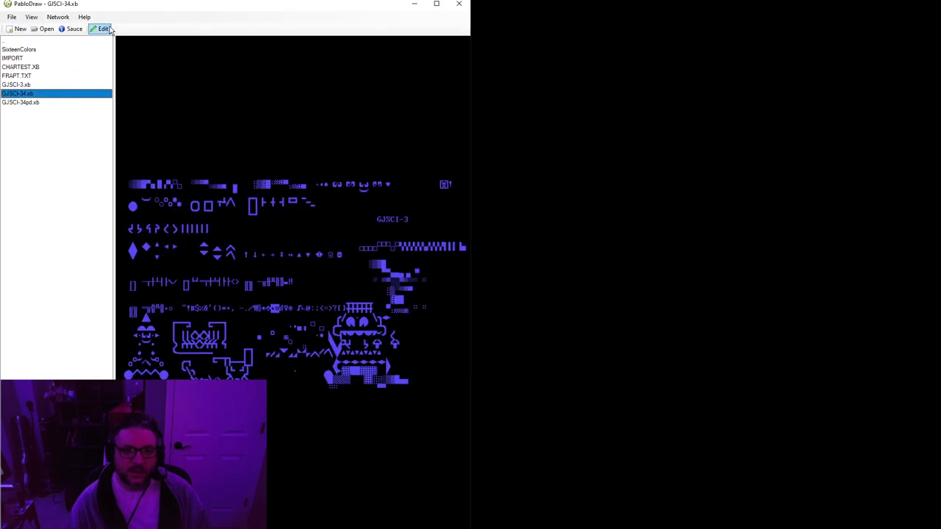
pyautogui.click(105, 29)
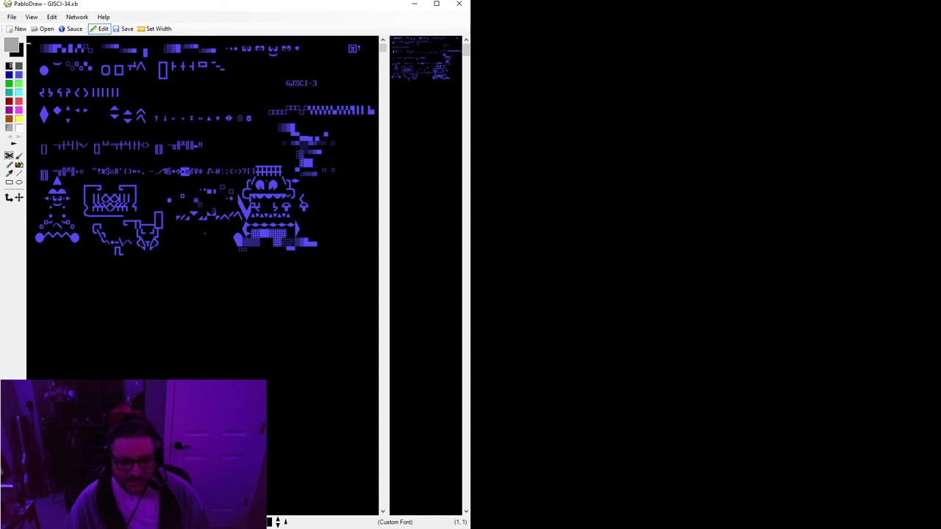
# Place a light grey row of shade, block and corner characters in the empty area below the artwork, on row 34
pyautogui.click(161, 334)
pyautogui.write('▓▓▓▓▒▓▓▓▒▓▒▒░')
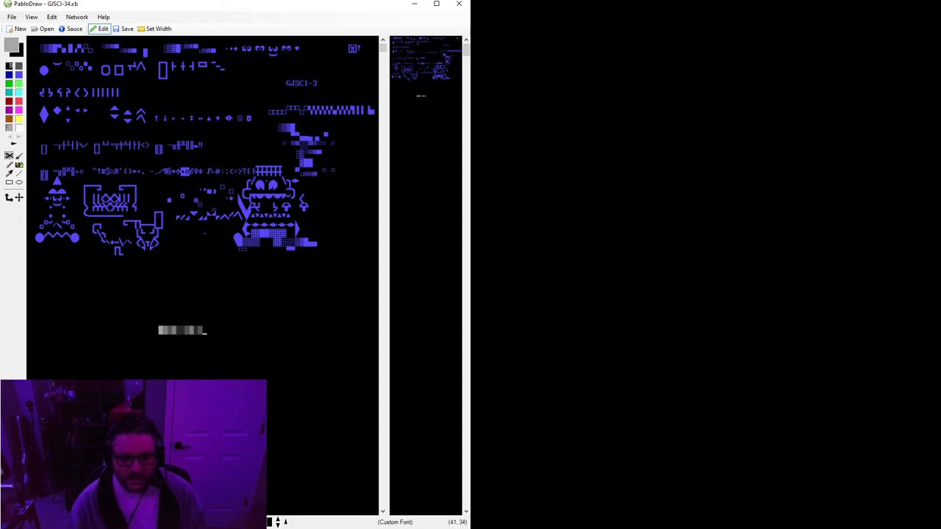
pyautogui.write('┌└│ ┌││')
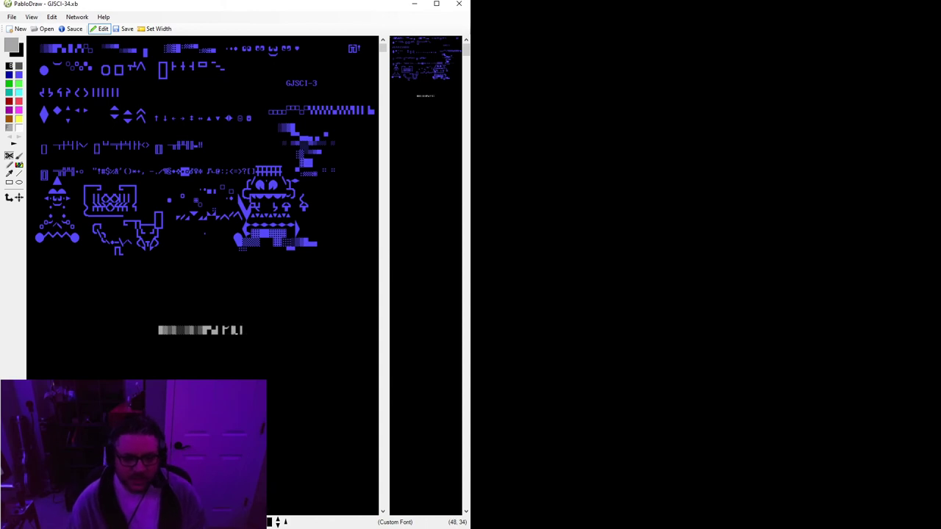
# Place a spaced-out light grey row of shade, half-block and thin line characters on row 37, below the first test row
pyautogui.click(182, 340)
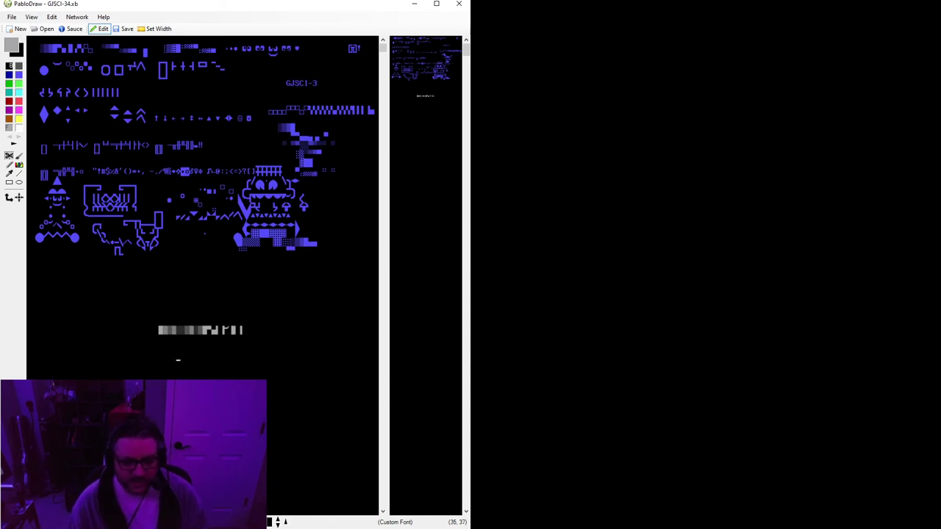
pyautogui.write('▓░▓░▓░▓▀░▄')
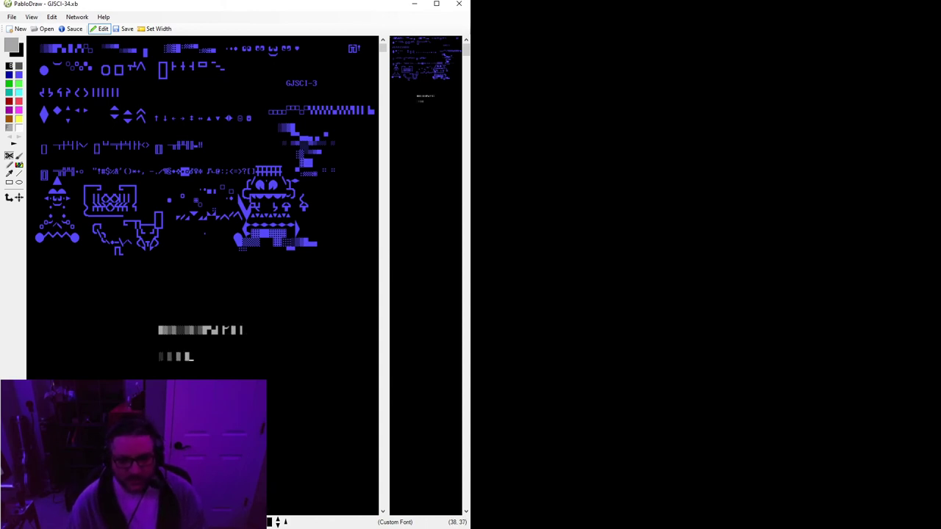
pyautogui.write('░▀░▄░▓')
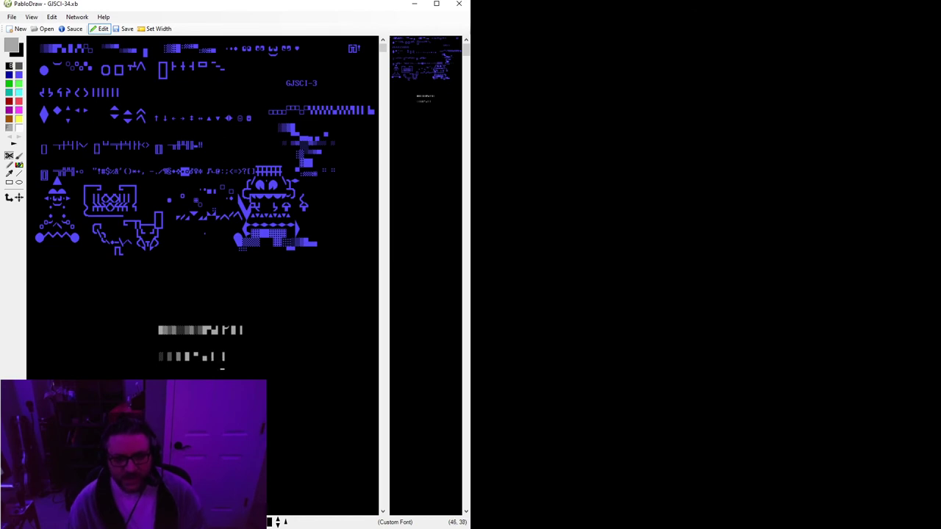
pyautogui.click(156, 352)
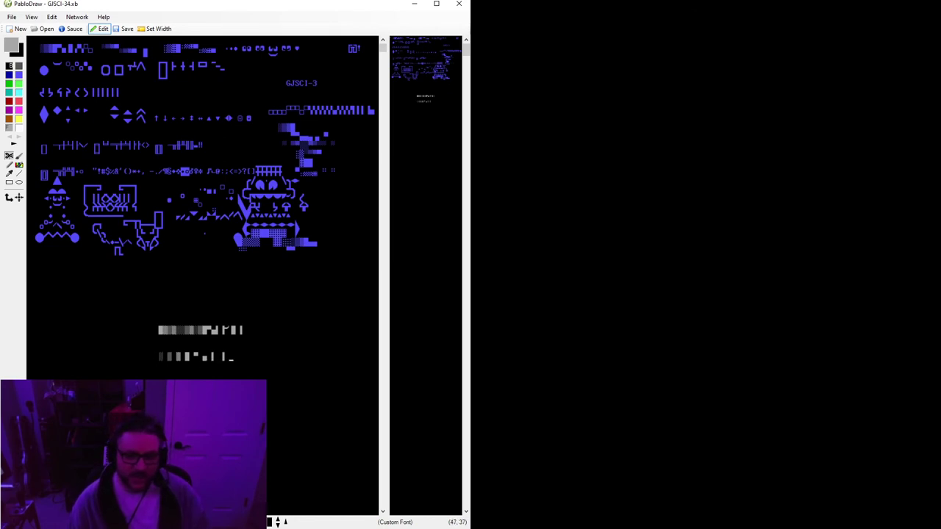
pyautogui.write('-')
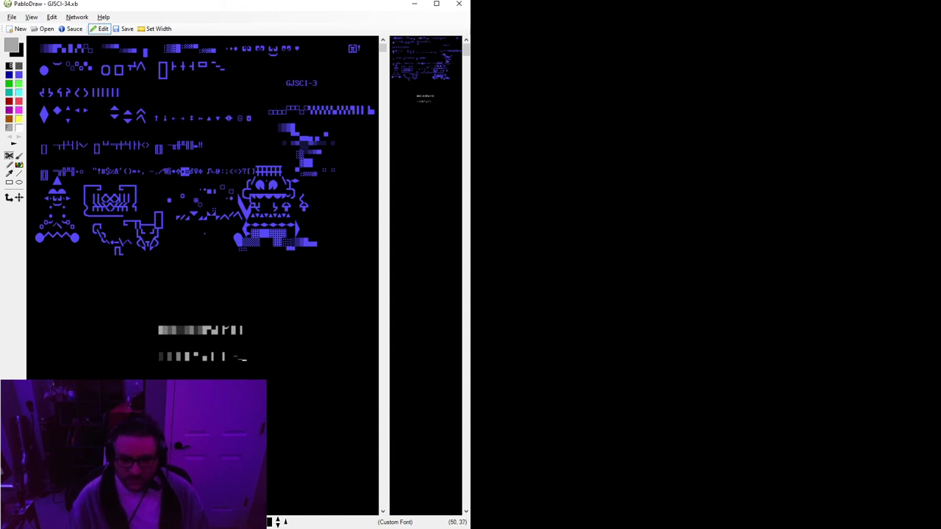
pyautogui.write('╖')
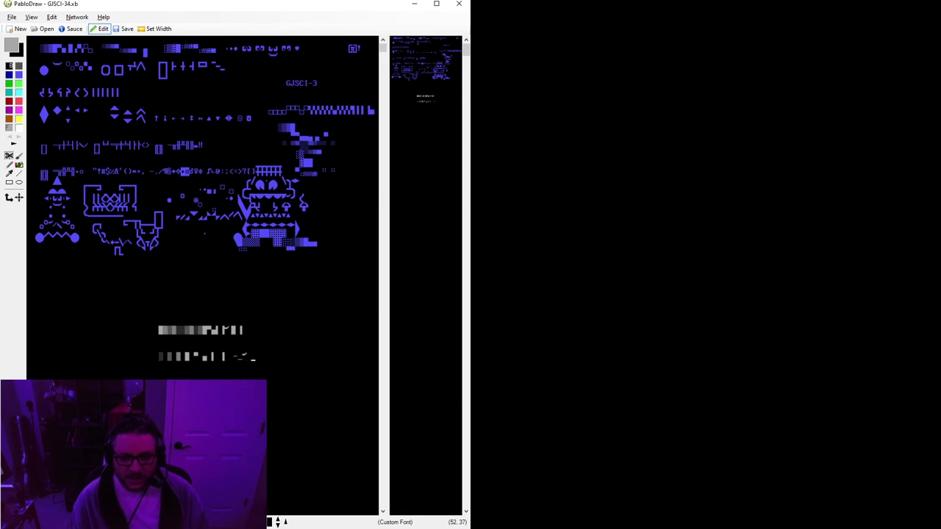
pyautogui.click(244, 369)
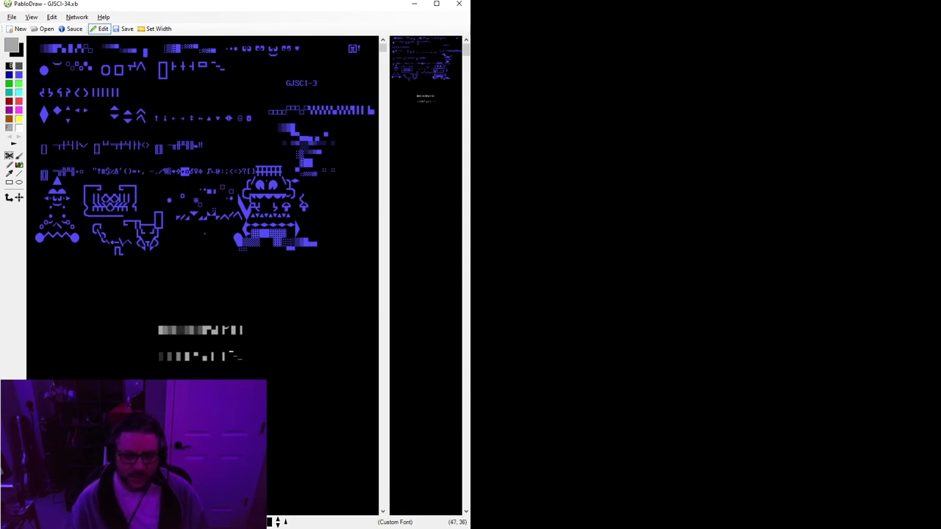
# Show Snagit Editor's F-key set screenshot beside PabloDraw's open Character Set Editor, hiding Snagit's Side Bar and Recent Captures
pyautogui.click(286, 522)
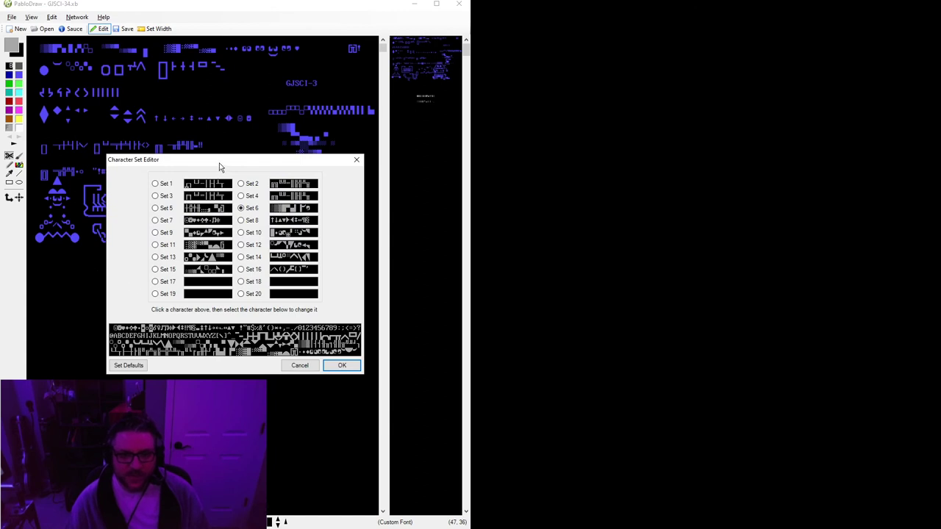
pyautogui.moveTo(219, 168); pyautogui.dragTo(175, 262)
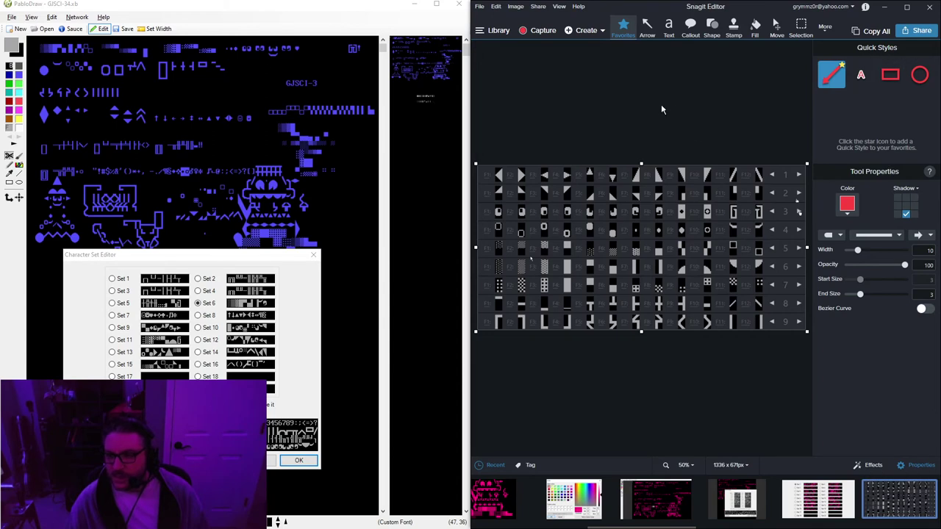
pyautogui.click(559, 7)
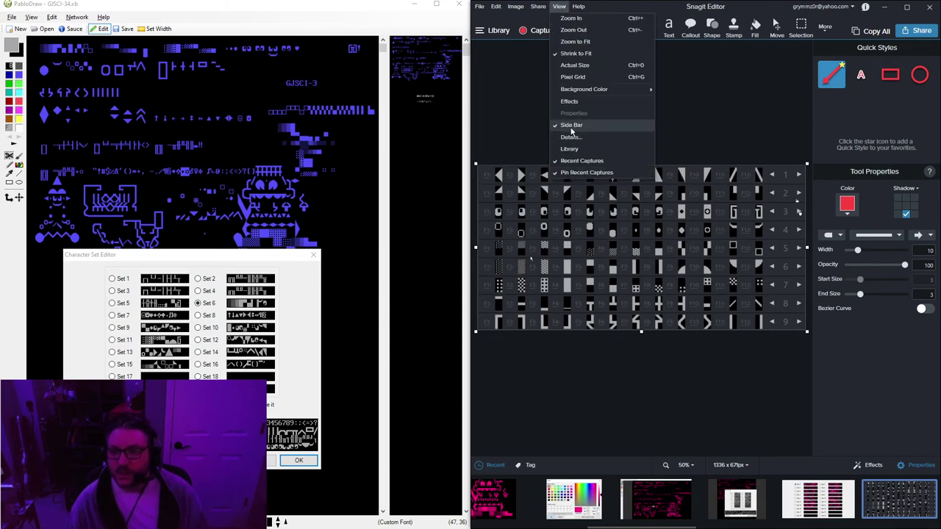
pyautogui.click(570, 125)
pyautogui.click(562, 7)
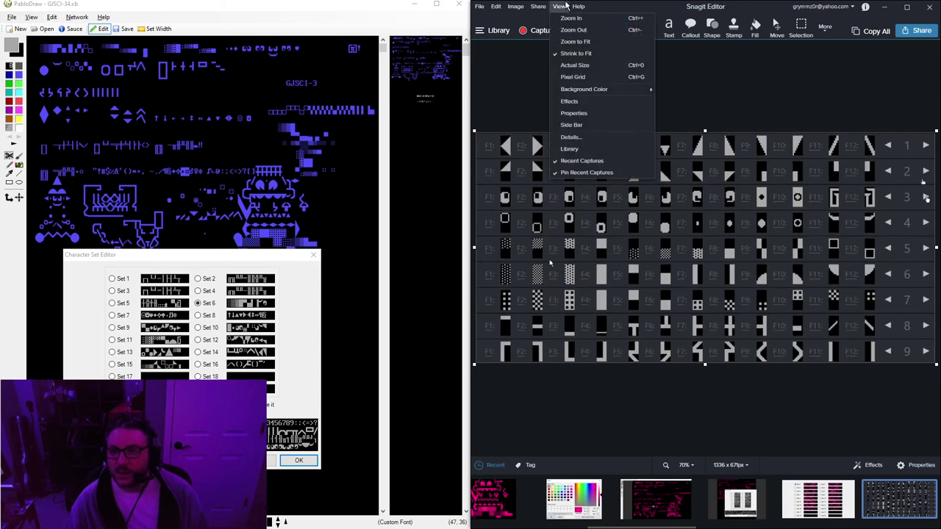
pyautogui.click(622, 160)
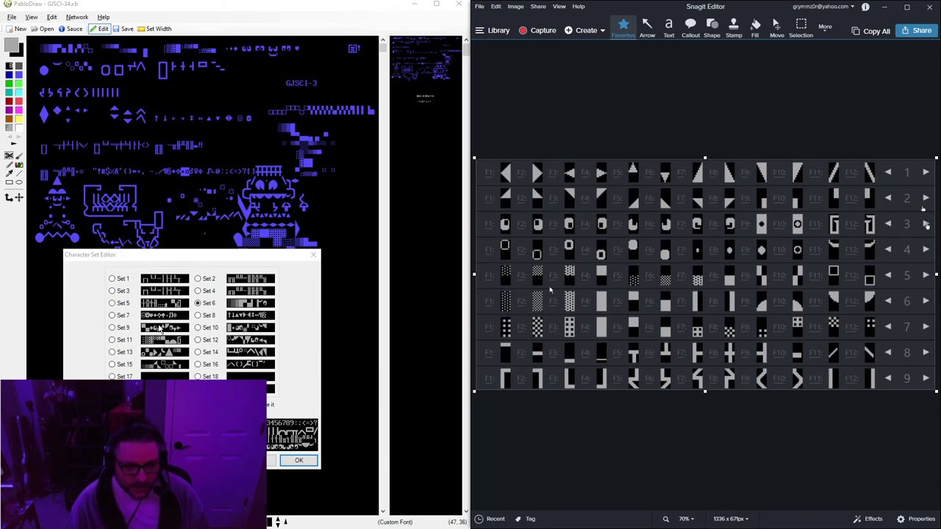
# Assign the quarter-circle characters to the last slots of Set 6, matching row 6 of the reference screenshot, and apply the sets
pyautogui.click(212, 305)
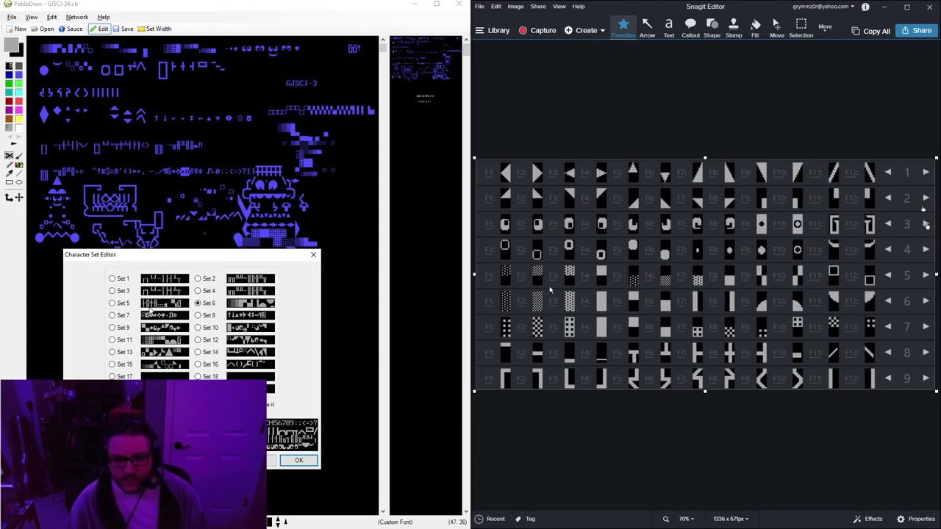
pyautogui.click(299, 457)
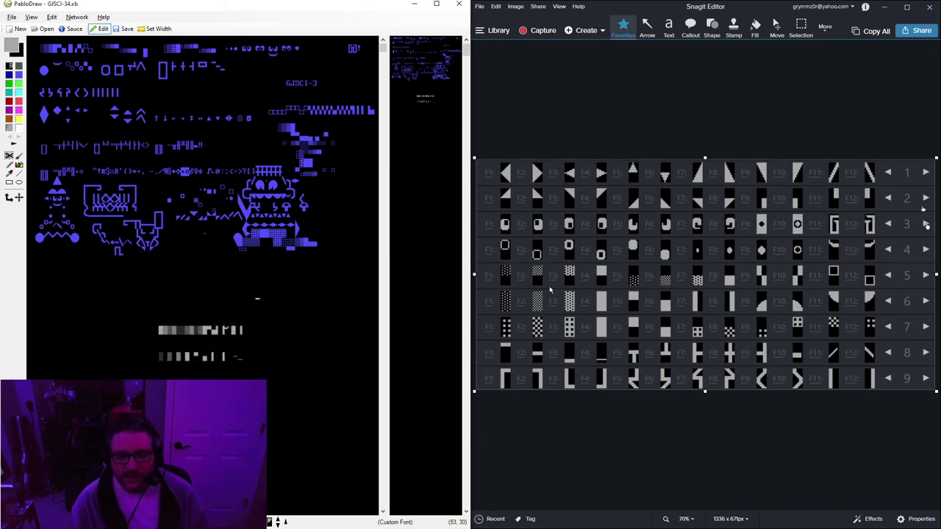
# Draw the Set 6 characters on row 30 below the artwork, ending with a filled circle built from the four quarter-circle characters
pyautogui.click(261, 295)
pyautogui.write('▓█▌▐▌▐ ▐ └')
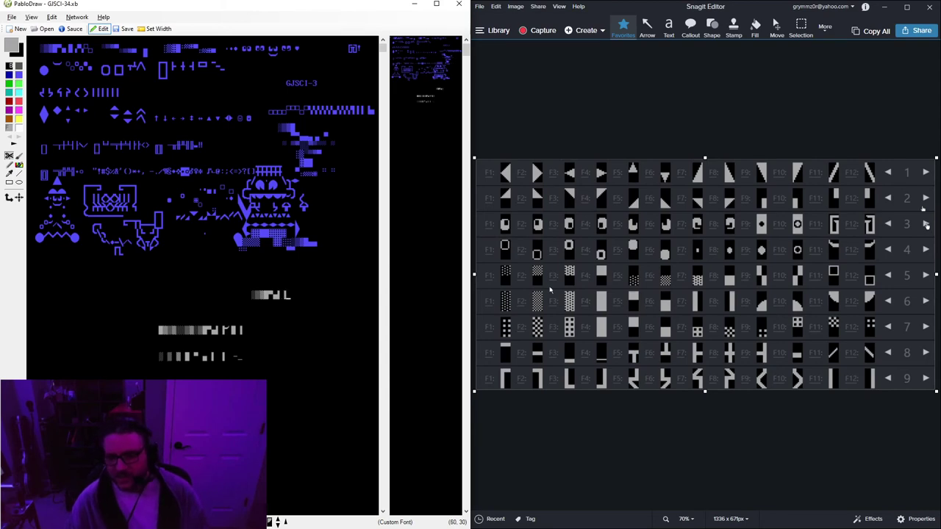
pyautogui.write('__')
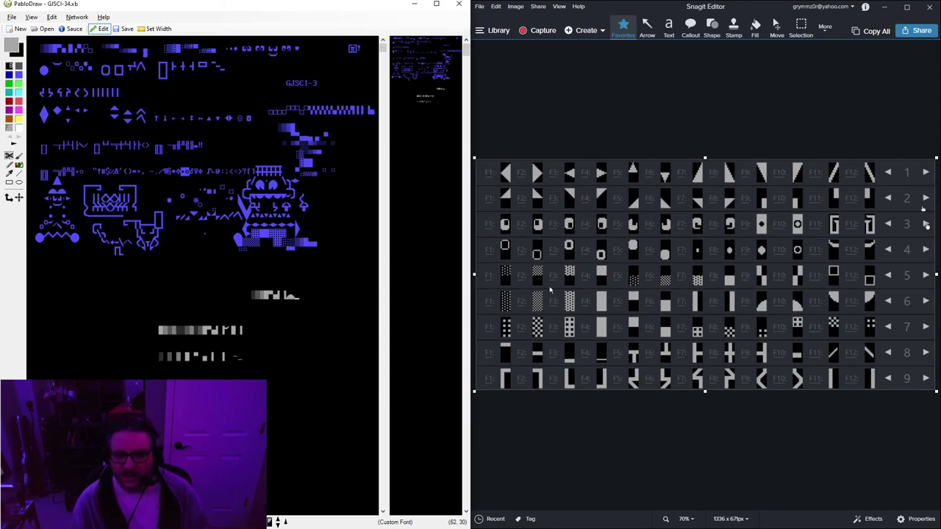
pyautogui.press('BackSpace')
pyautogui.press('BackSpace')
pyautogui.press('Down')
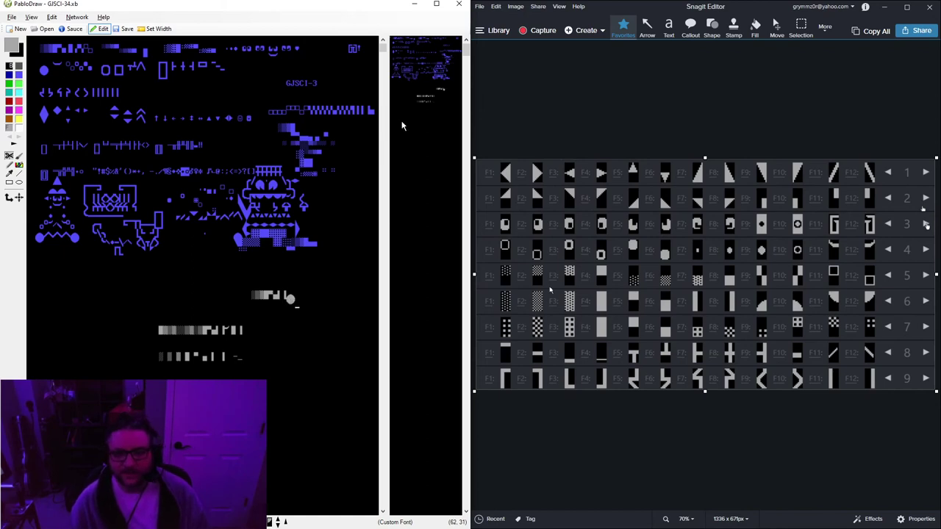
# Enable the Expand to Fit zoom and maximize the PabloDraw window to enlarge the artwork and test rows
pyautogui.click(31, 17)
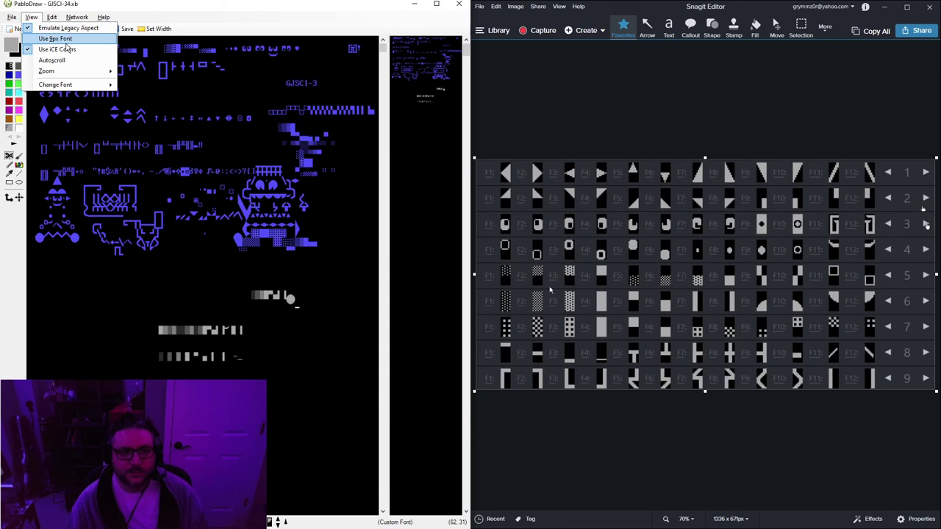
pyautogui.moveTo(73, 71)
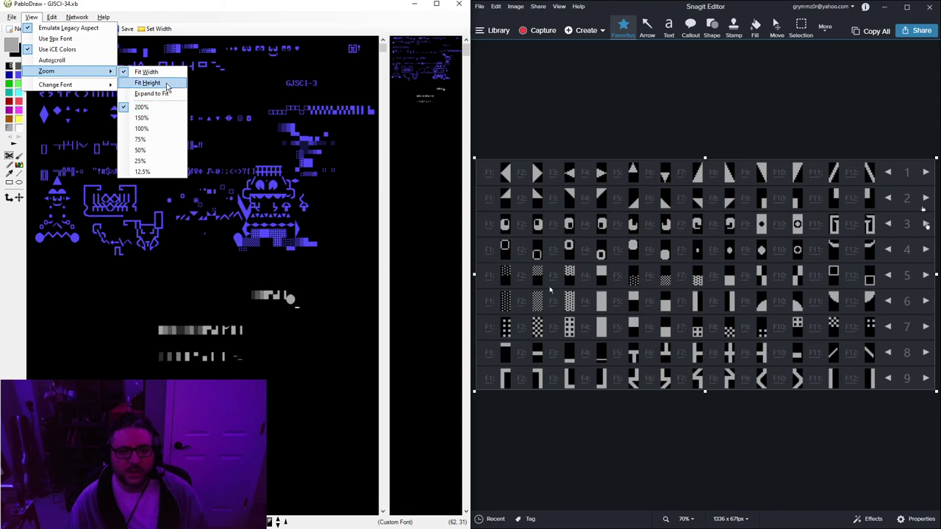
pyautogui.click(154, 93)
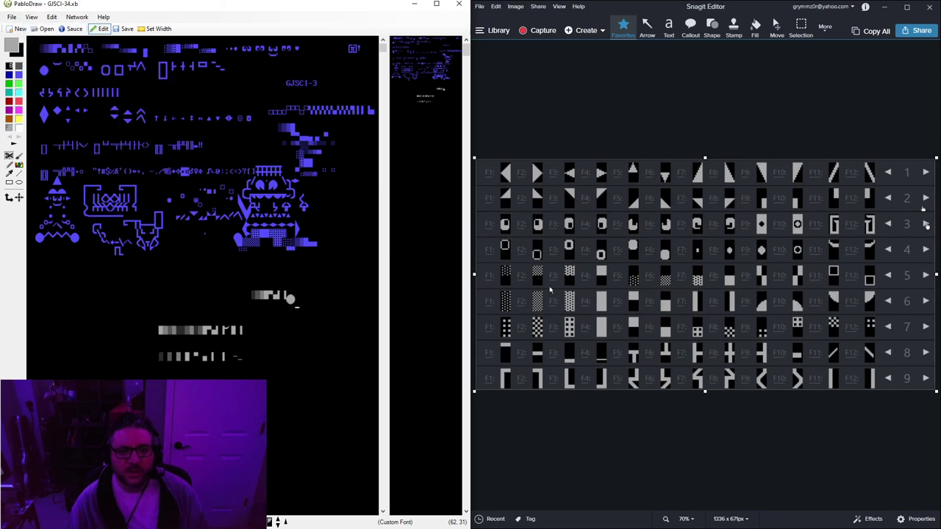
pyautogui.click(50, 17)
pyautogui.doubleClick(185, 8)
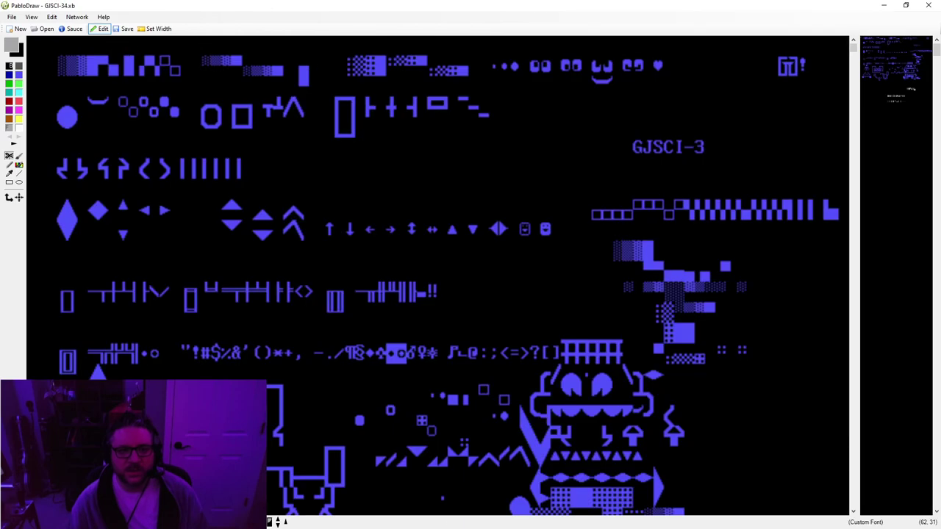
pyautogui.scroll(-7, 641, 366)
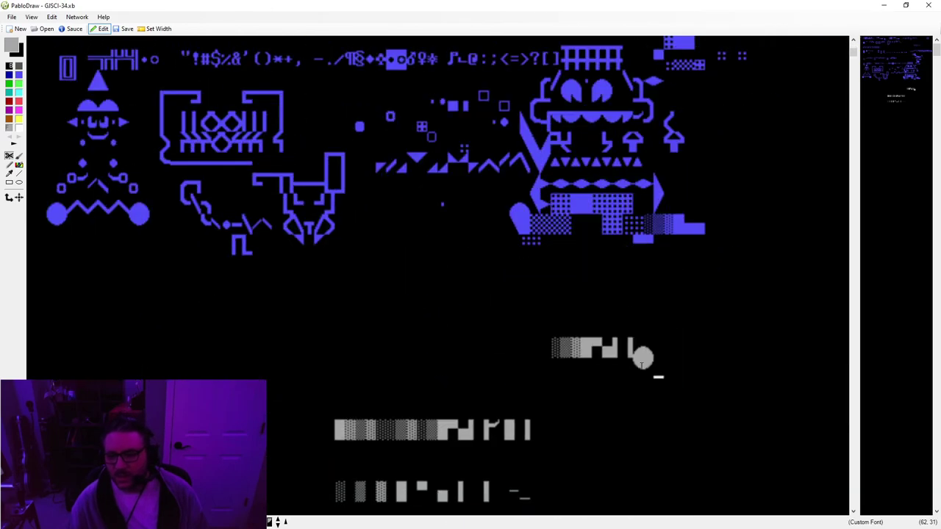
# Turn off the Expand to Fit zoom and look over the artwork down to the grey test rows
pyautogui.click(31, 17)
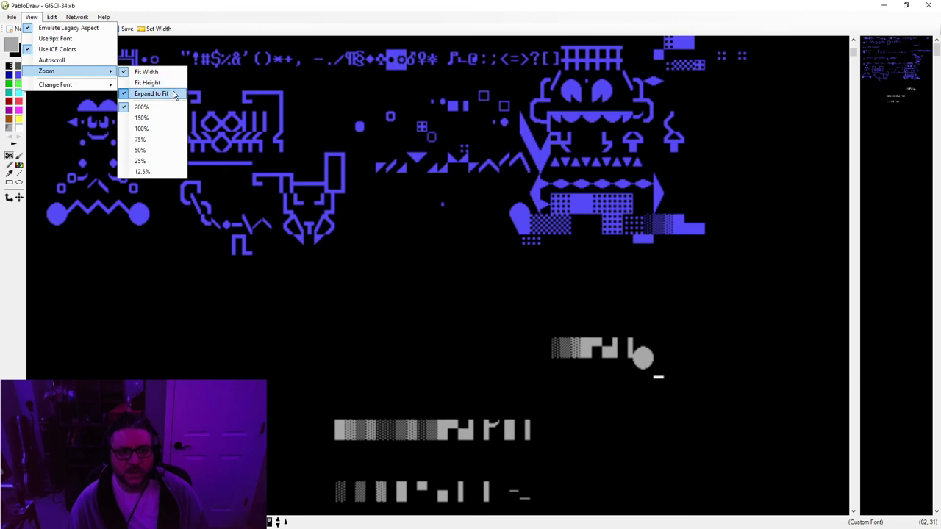
pyautogui.click(175, 95)
pyautogui.scroll(7, 437, 276)
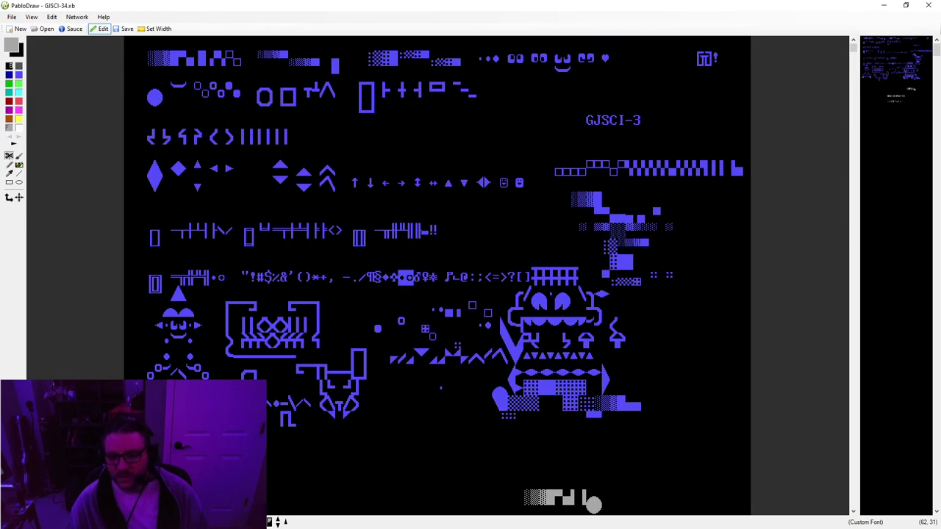
pyautogui.scroll(-4, 437, 276)
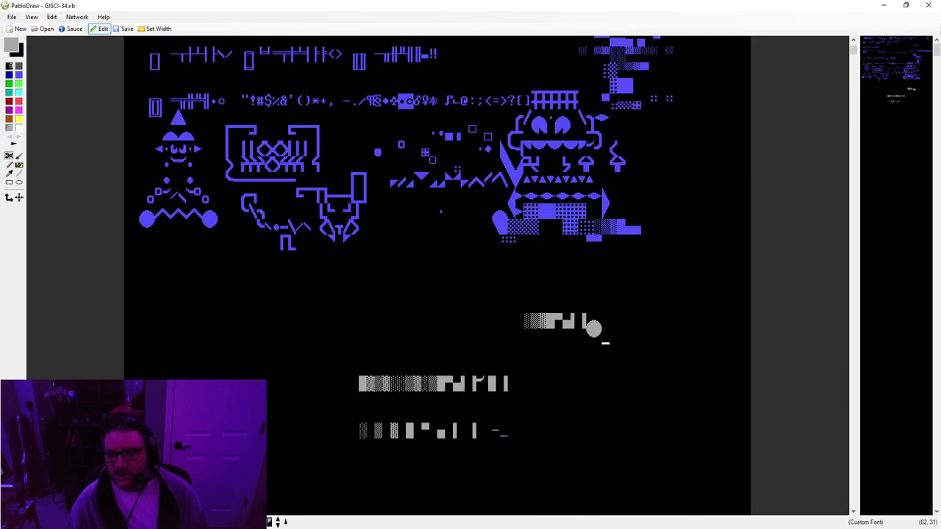
pyautogui.click(286, 522)
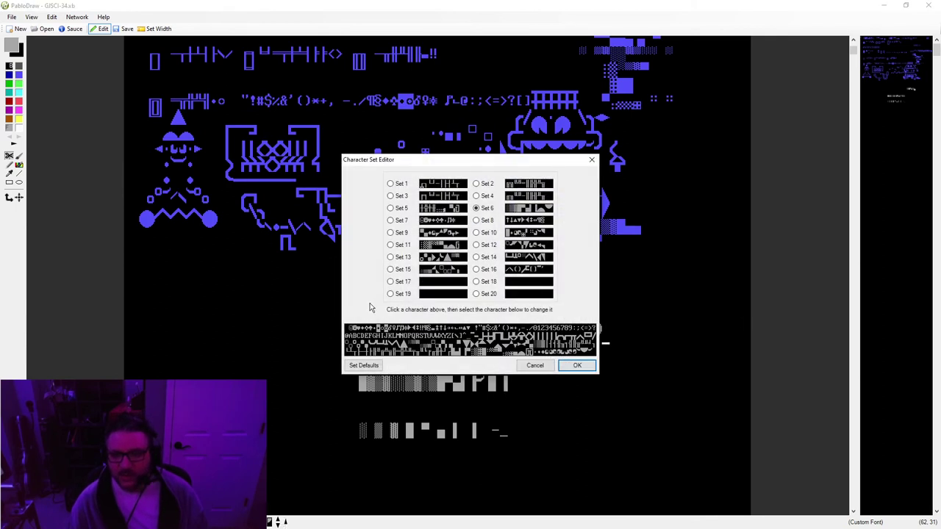
pyautogui.click(535, 366)
pyautogui.hotkey('alt', 'Tab')
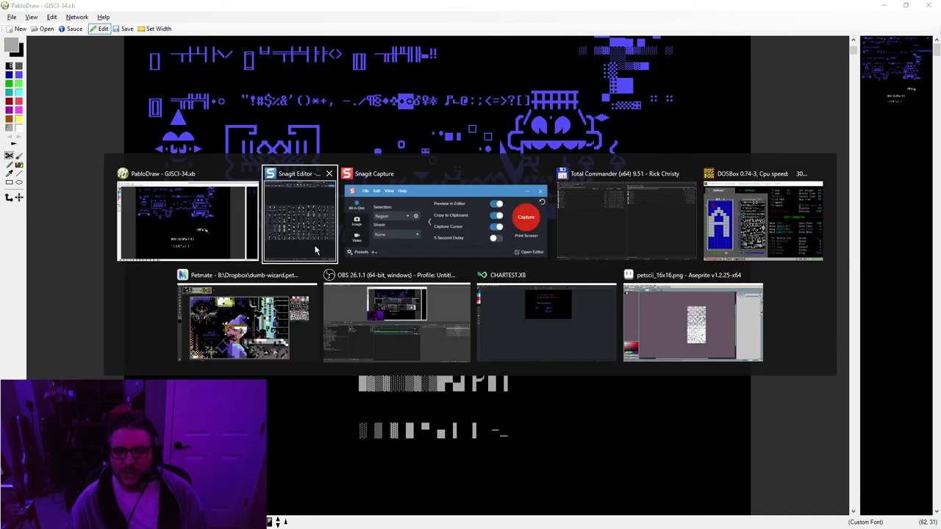
pyautogui.click(201, 229)
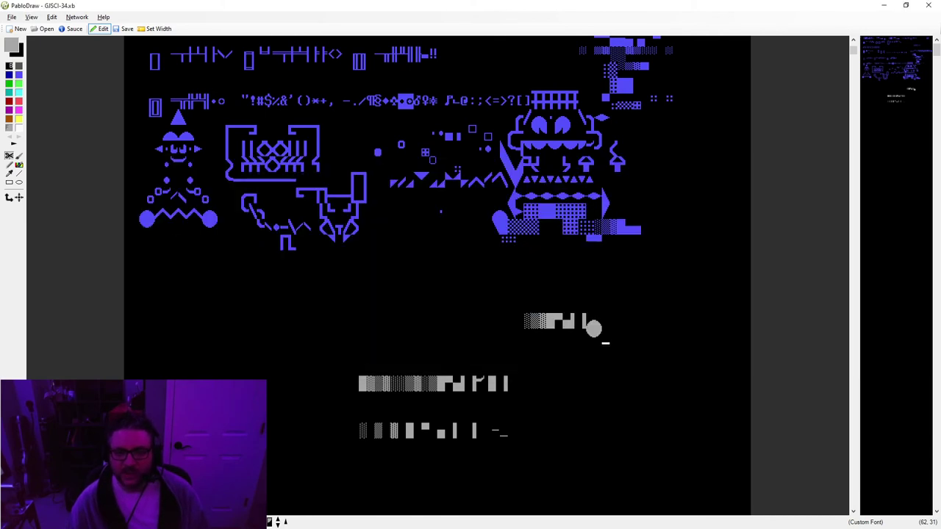
# Switch to Fontraption in DOSBox and load the 8x16 VGA ROM font
pyautogui.hotkey('alt', 'Tab')
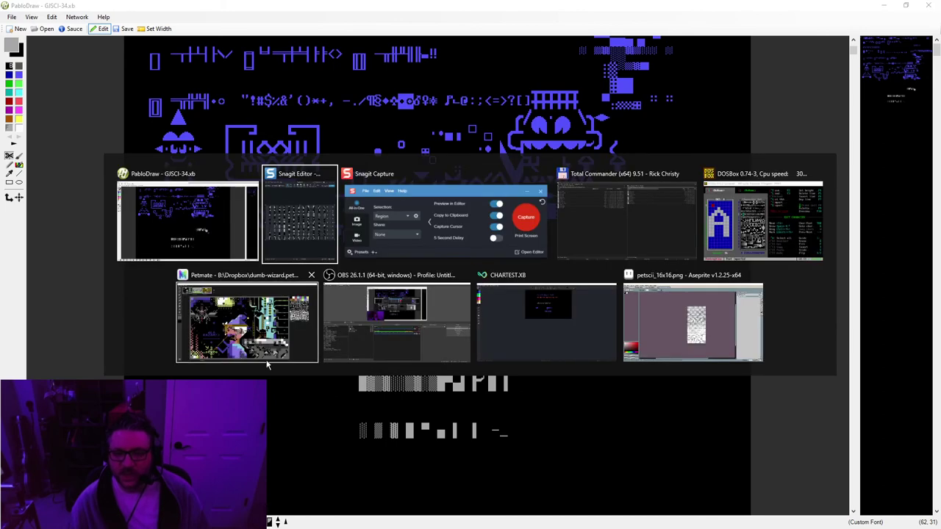
pyautogui.click(764, 242)
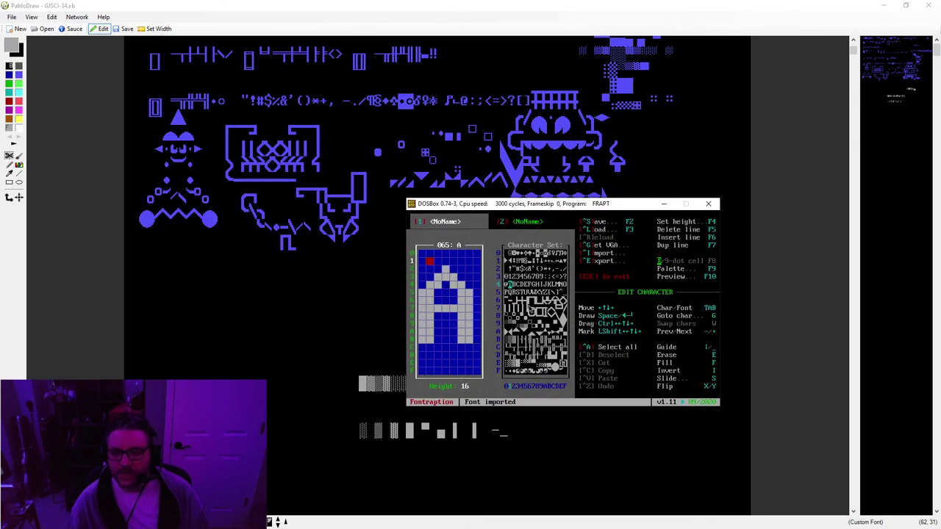
pyautogui.hotkey('ctrl', 'g')
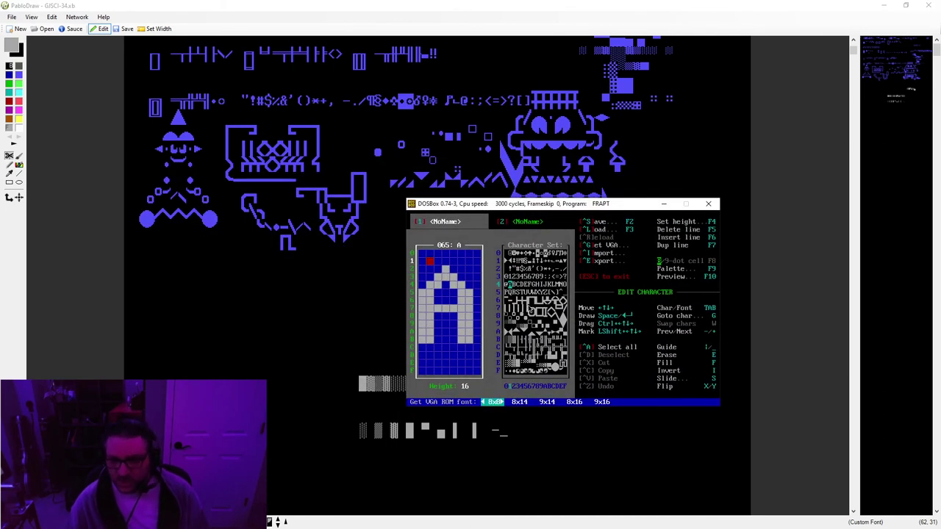
pyautogui.press('Right')
pyautogui.press('Right')
pyautogui.press('Right')
pyautogui.press('Return')
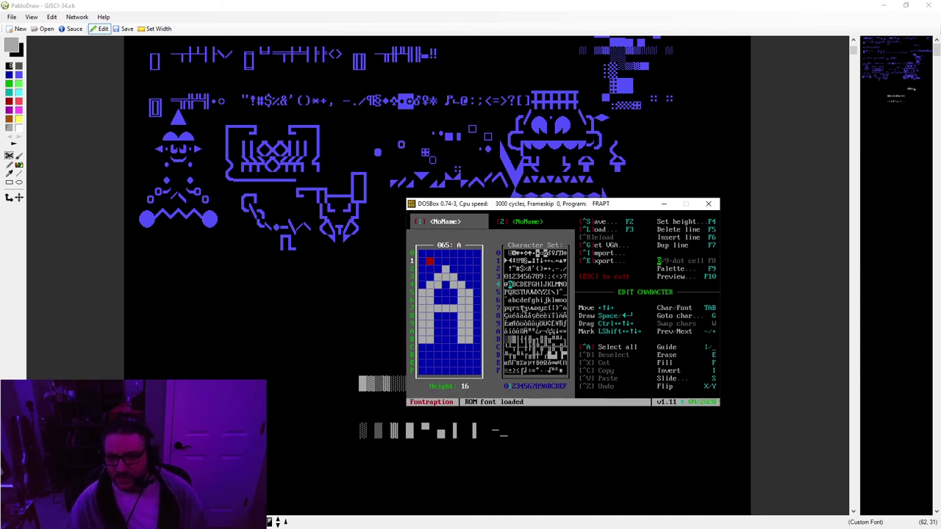
# Export the loaded ROM font from Fontraption as a BMP file named gisci
pyautogui.press('Up')
pyautogui.press('Up')
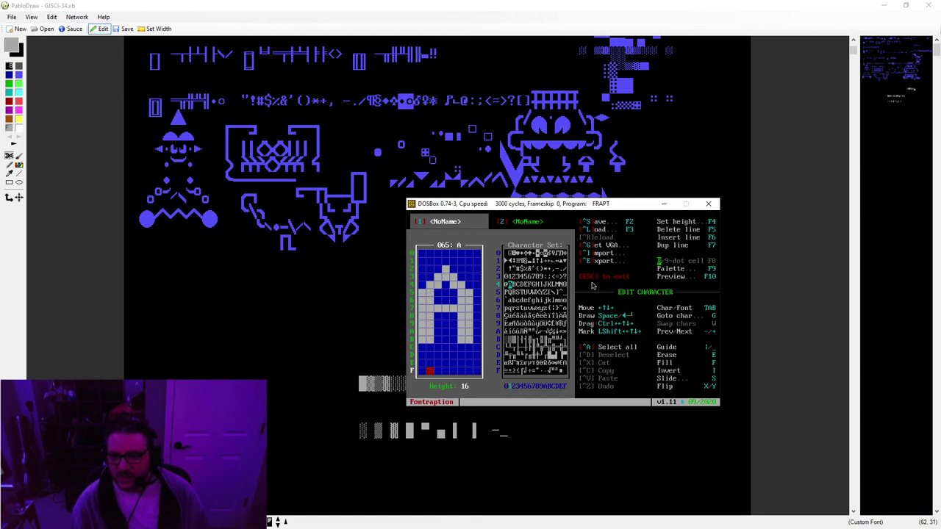
pyautogui.hotkey('ctrl', 'e')
pyautogui.press('Right')
pyautogui.press('Return')
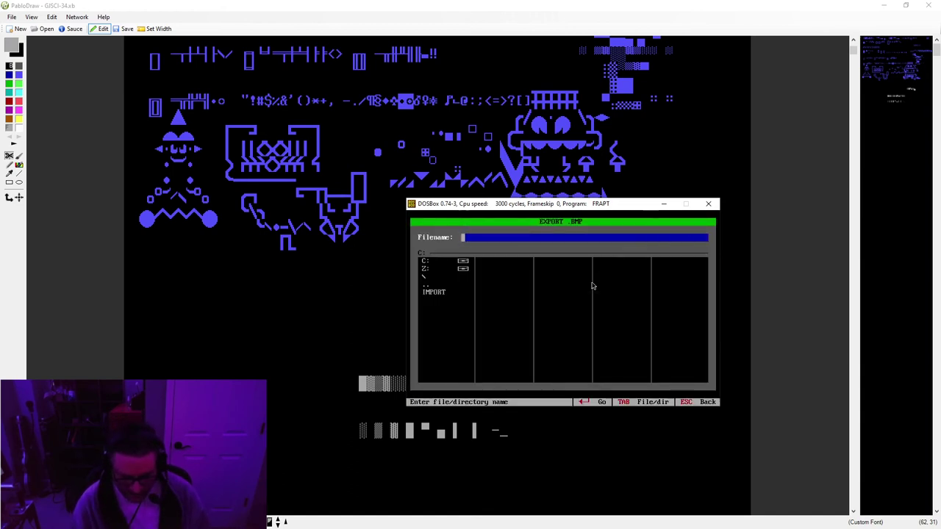
pyautogui.write('gisci')
pyautogui.press('Return')
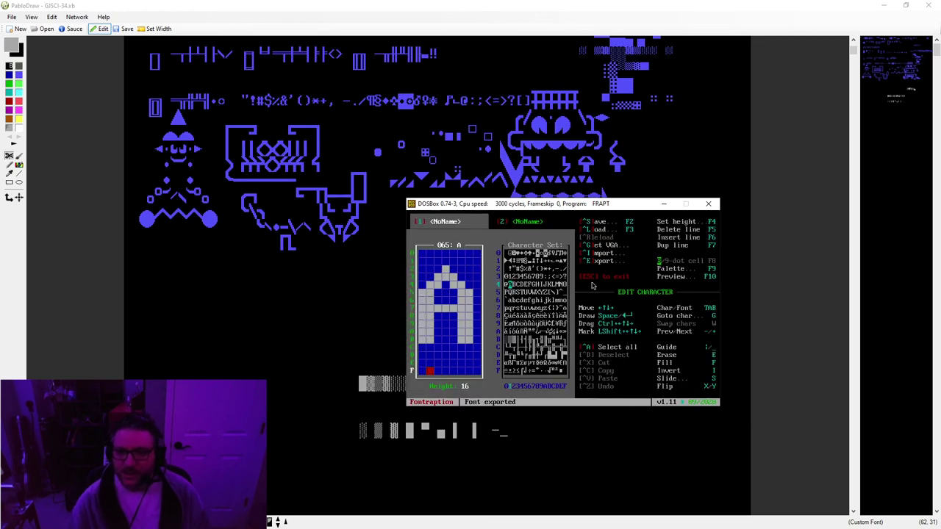
# Switch to Total Commander, go up to the FONTTRAPTION folder and open VGA.BMP in Aseprite
pyautogui.hotkey('alt', 'Tab')
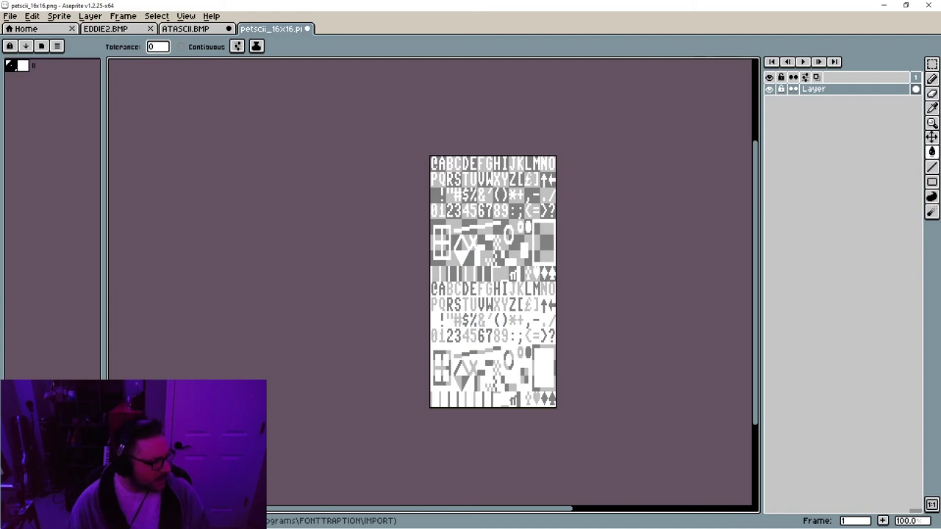
pyautogui.hotkey('alt', 'Tab')
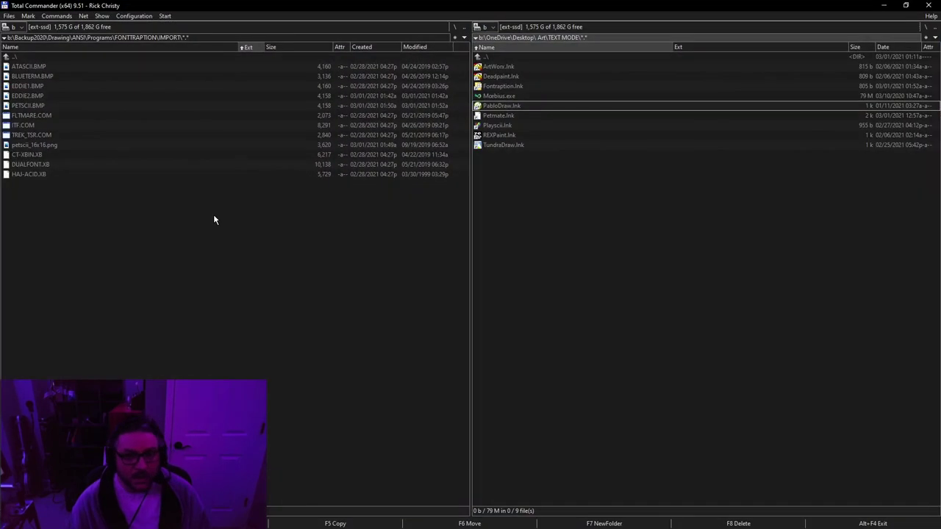
pyautogui.doubleClick(33, 57)
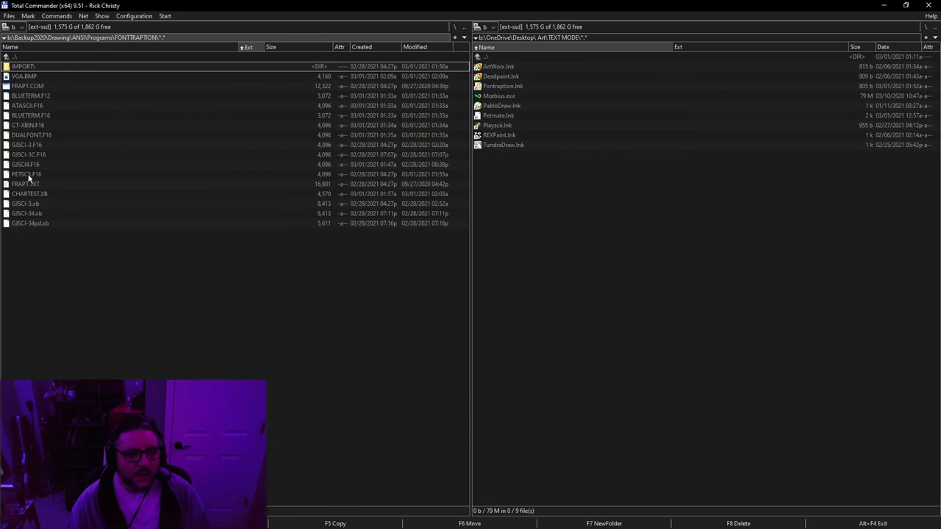
pyautogui.click(15, 78)
pyautogui.hotkey('alt', 'Tab')
pyautogui.moveTo(227, 228); pyautogui.dragTo(534, 41)
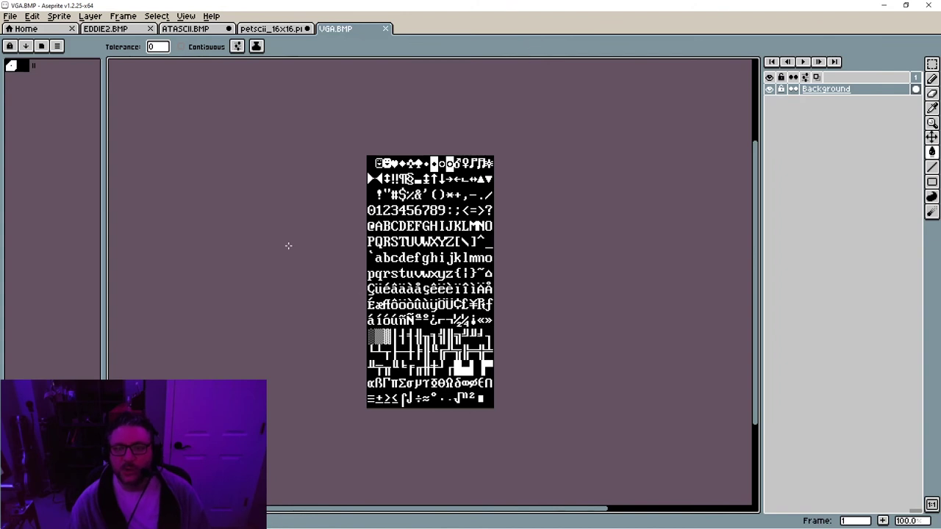
# Change the grid cell width in the Grid Settings of the VGA.BMP sprite and apply the settings
pyautogui.click(186, 16)
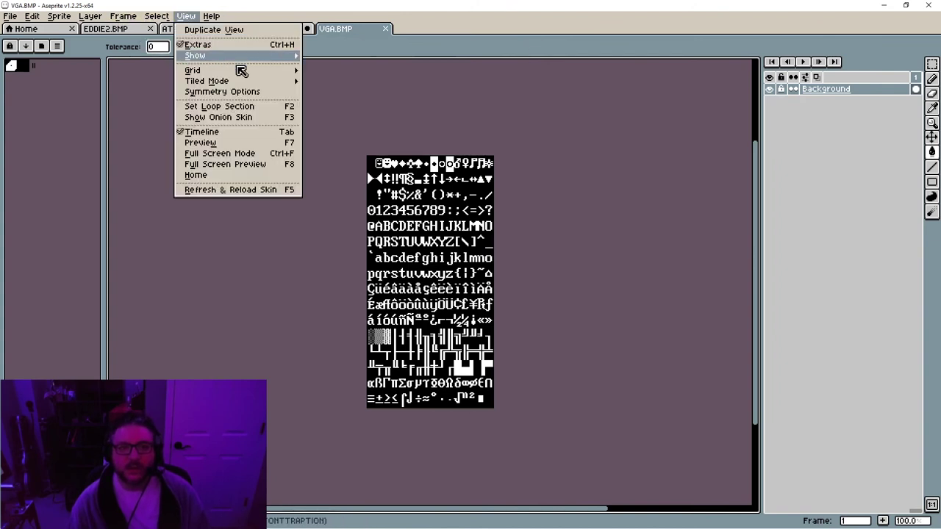
pyautogui.moveTo(235, 71)
pyautogui.click(357, 72)
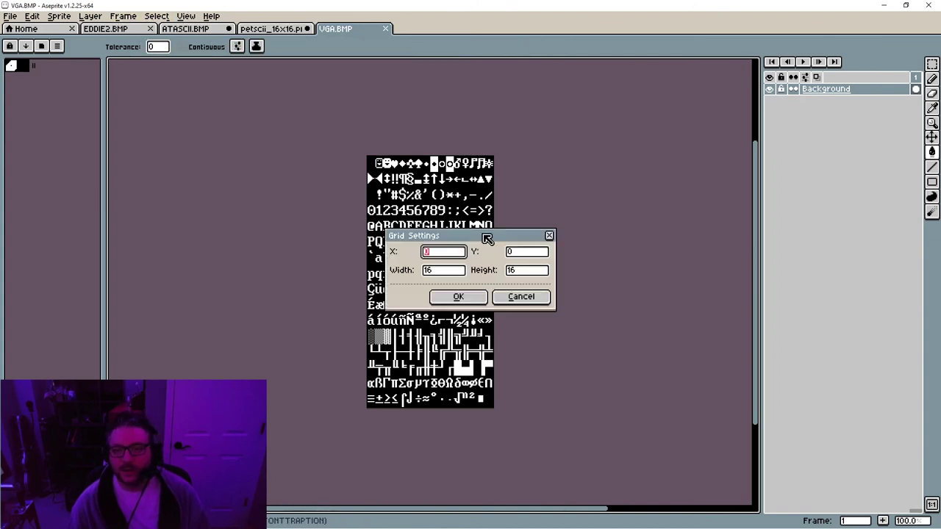
pyautogui.click(463, 270)
pyautogui.press('Return')
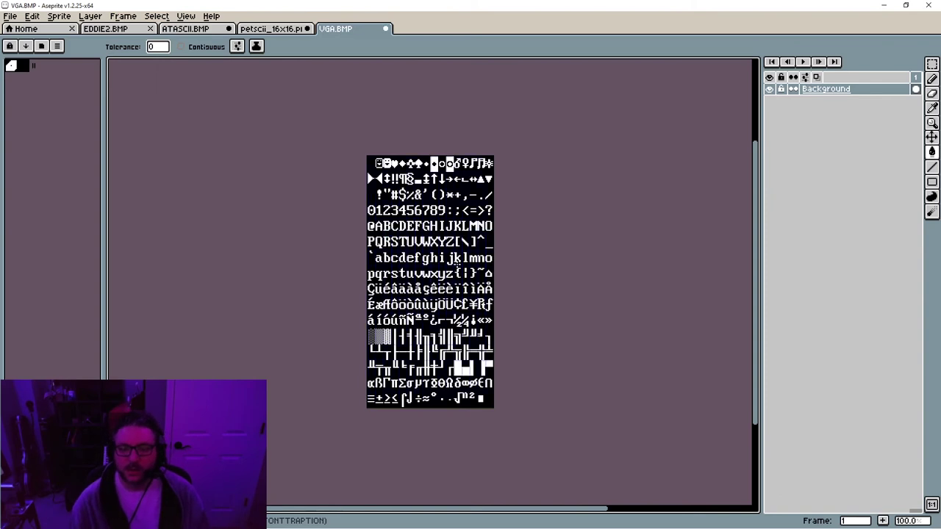